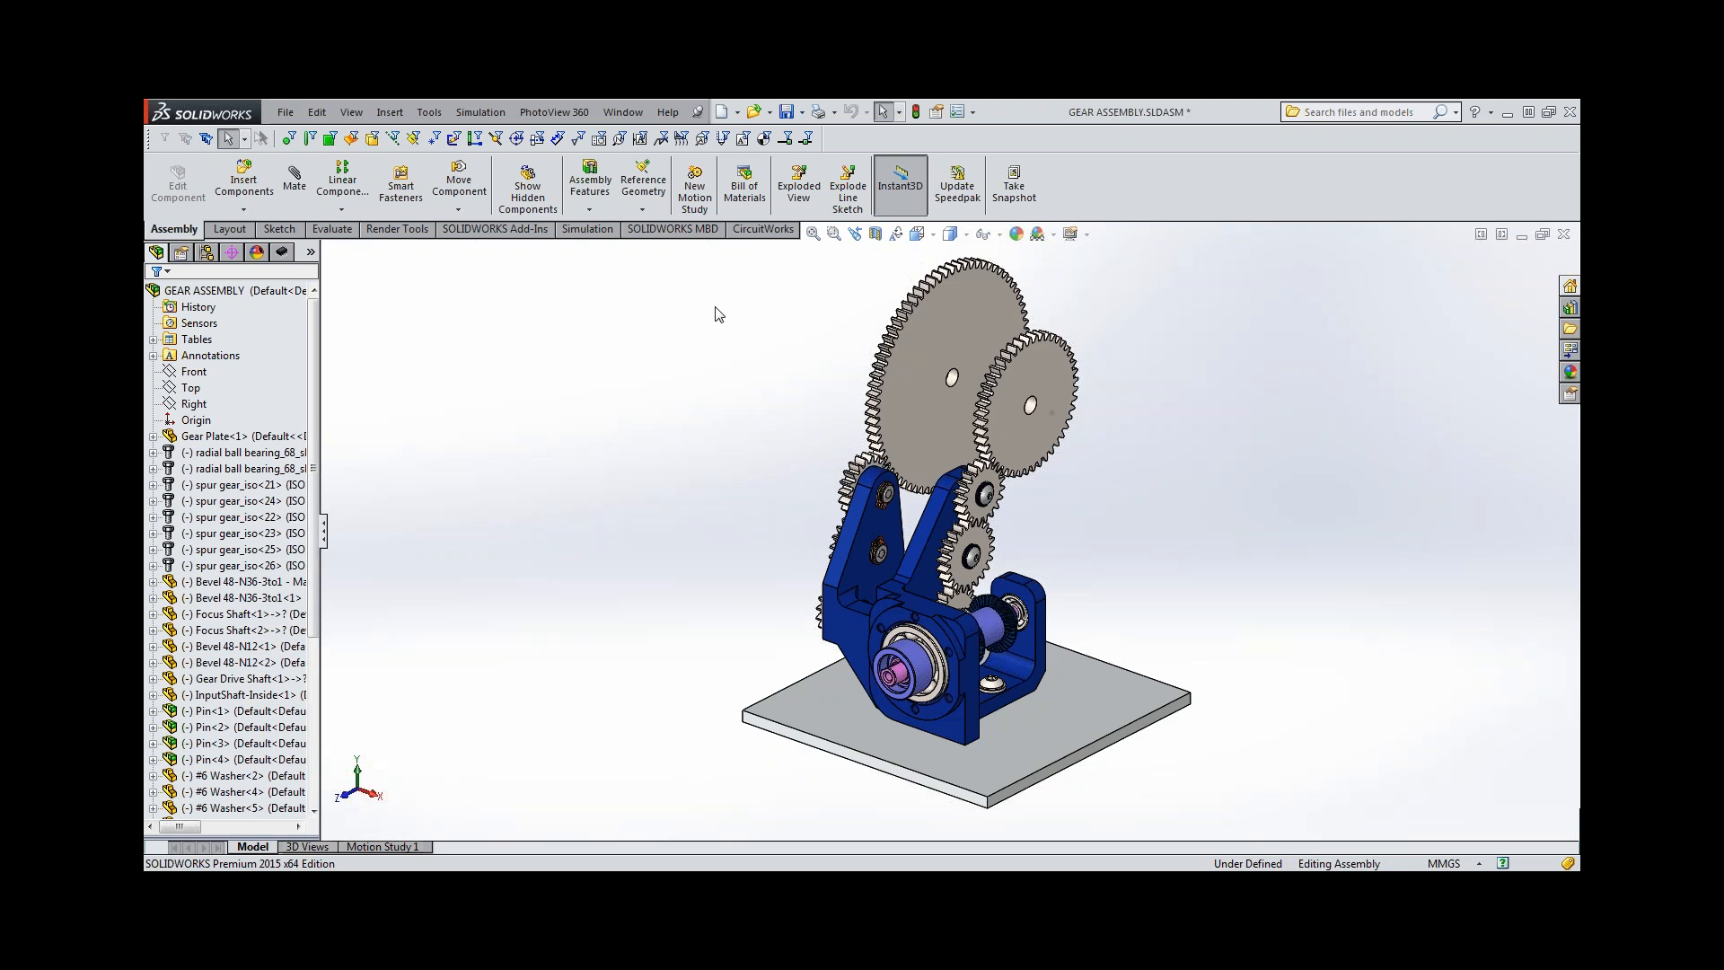
Show the gear assembly in its saved Bolt 3D view.
middle_drag(793, 456, 773, 461)
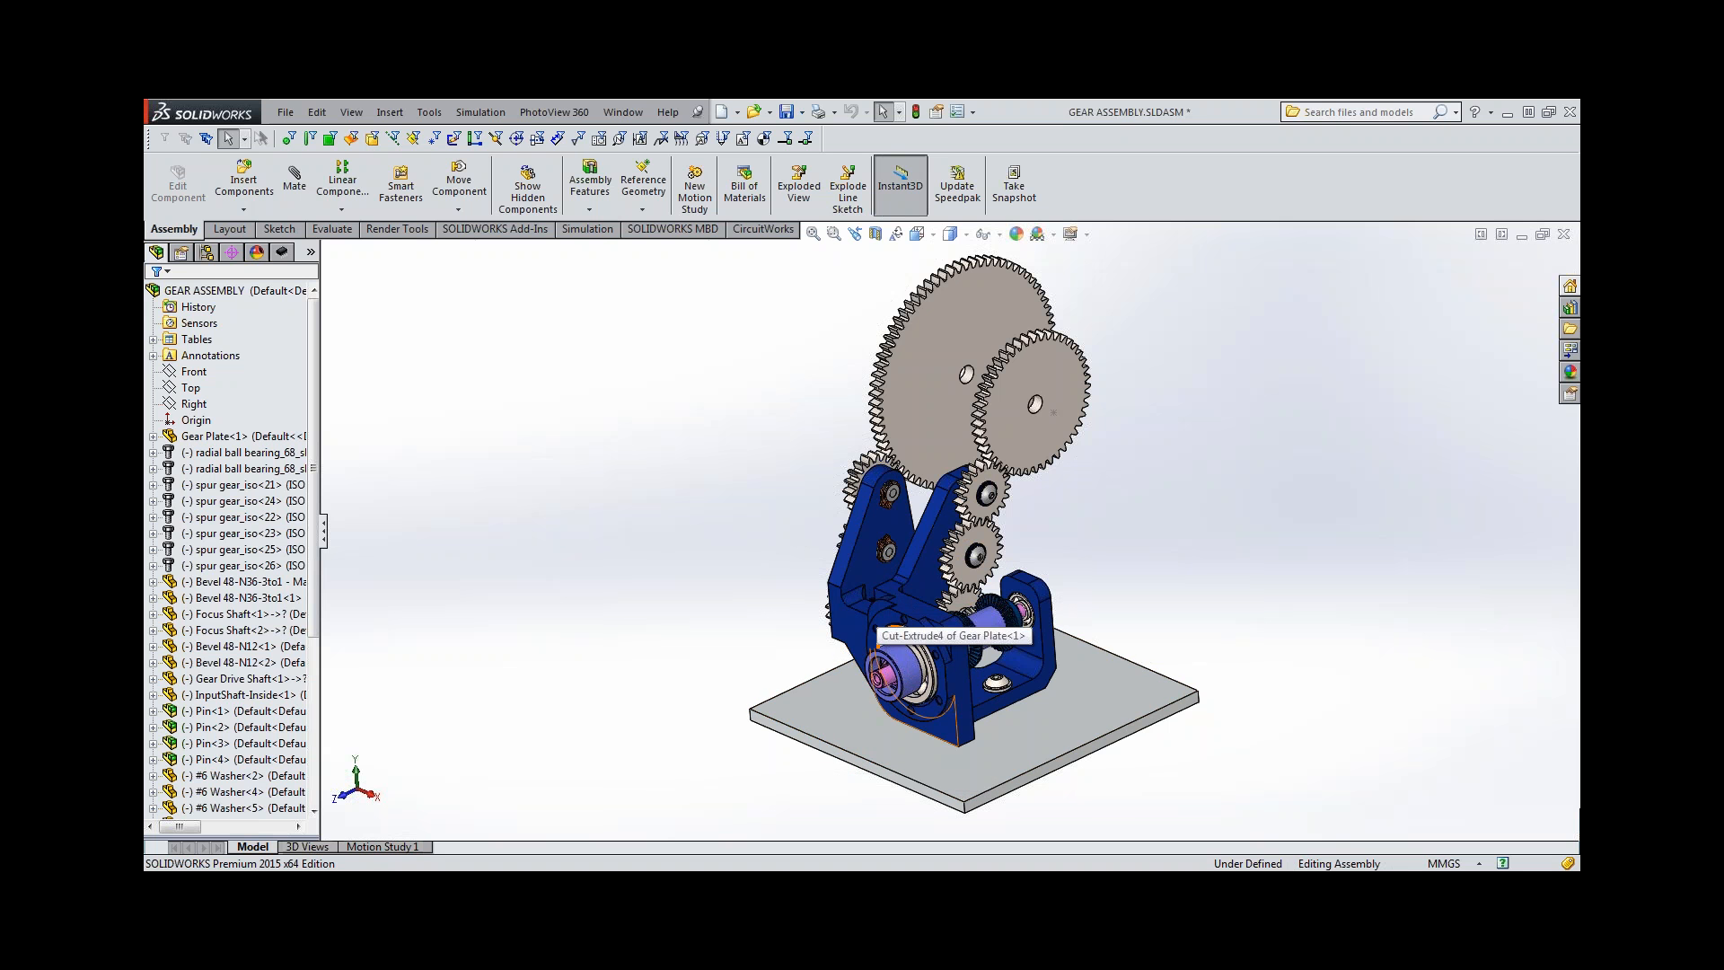
mouse_move(992, 722)
middle_down()
mouse_move(928, 710)
mouse_move(973, 732)
middle_up()
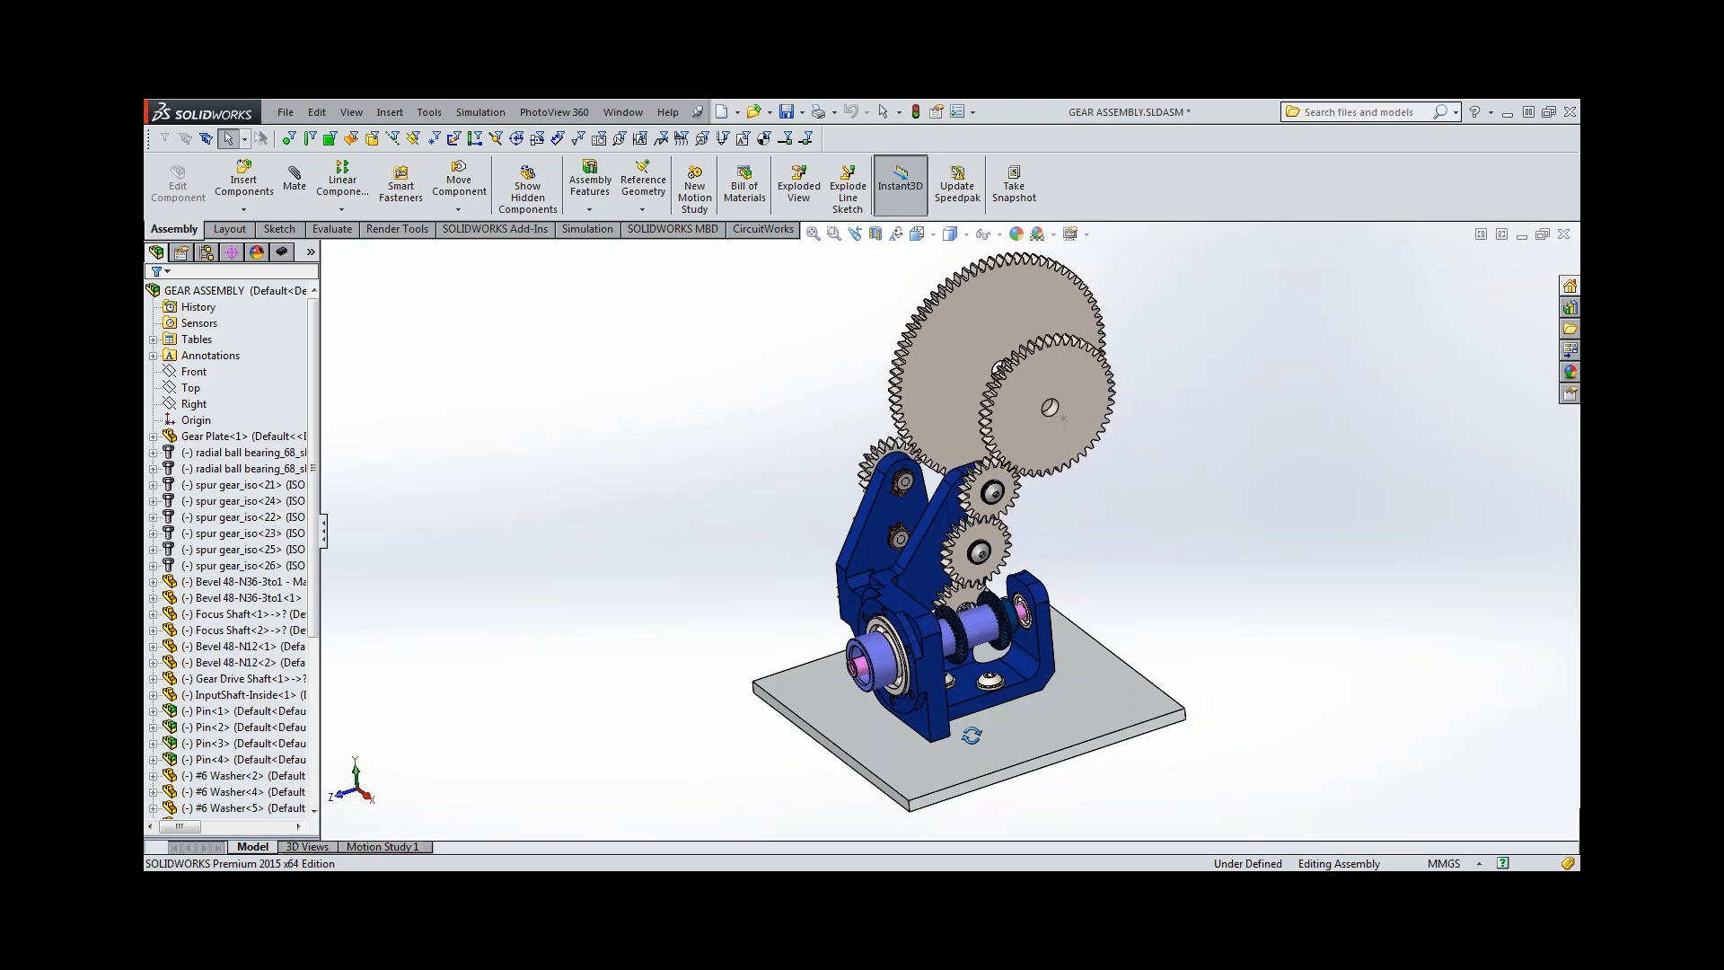
click(316, 847)
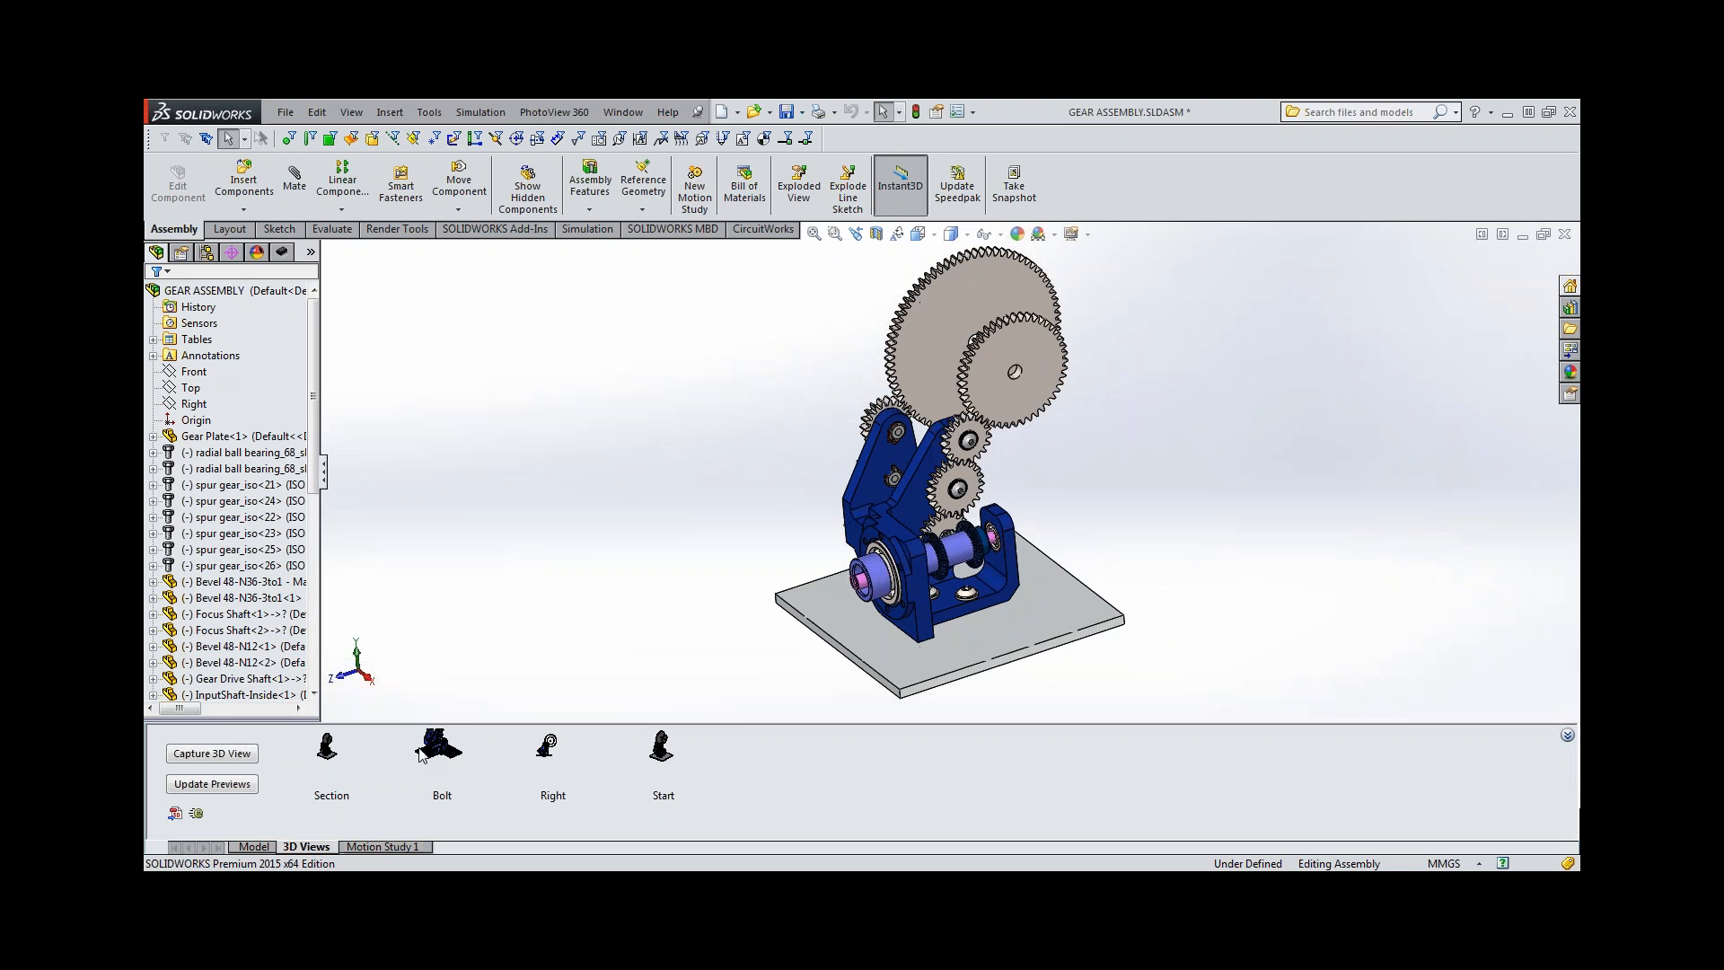
click(438, 755)
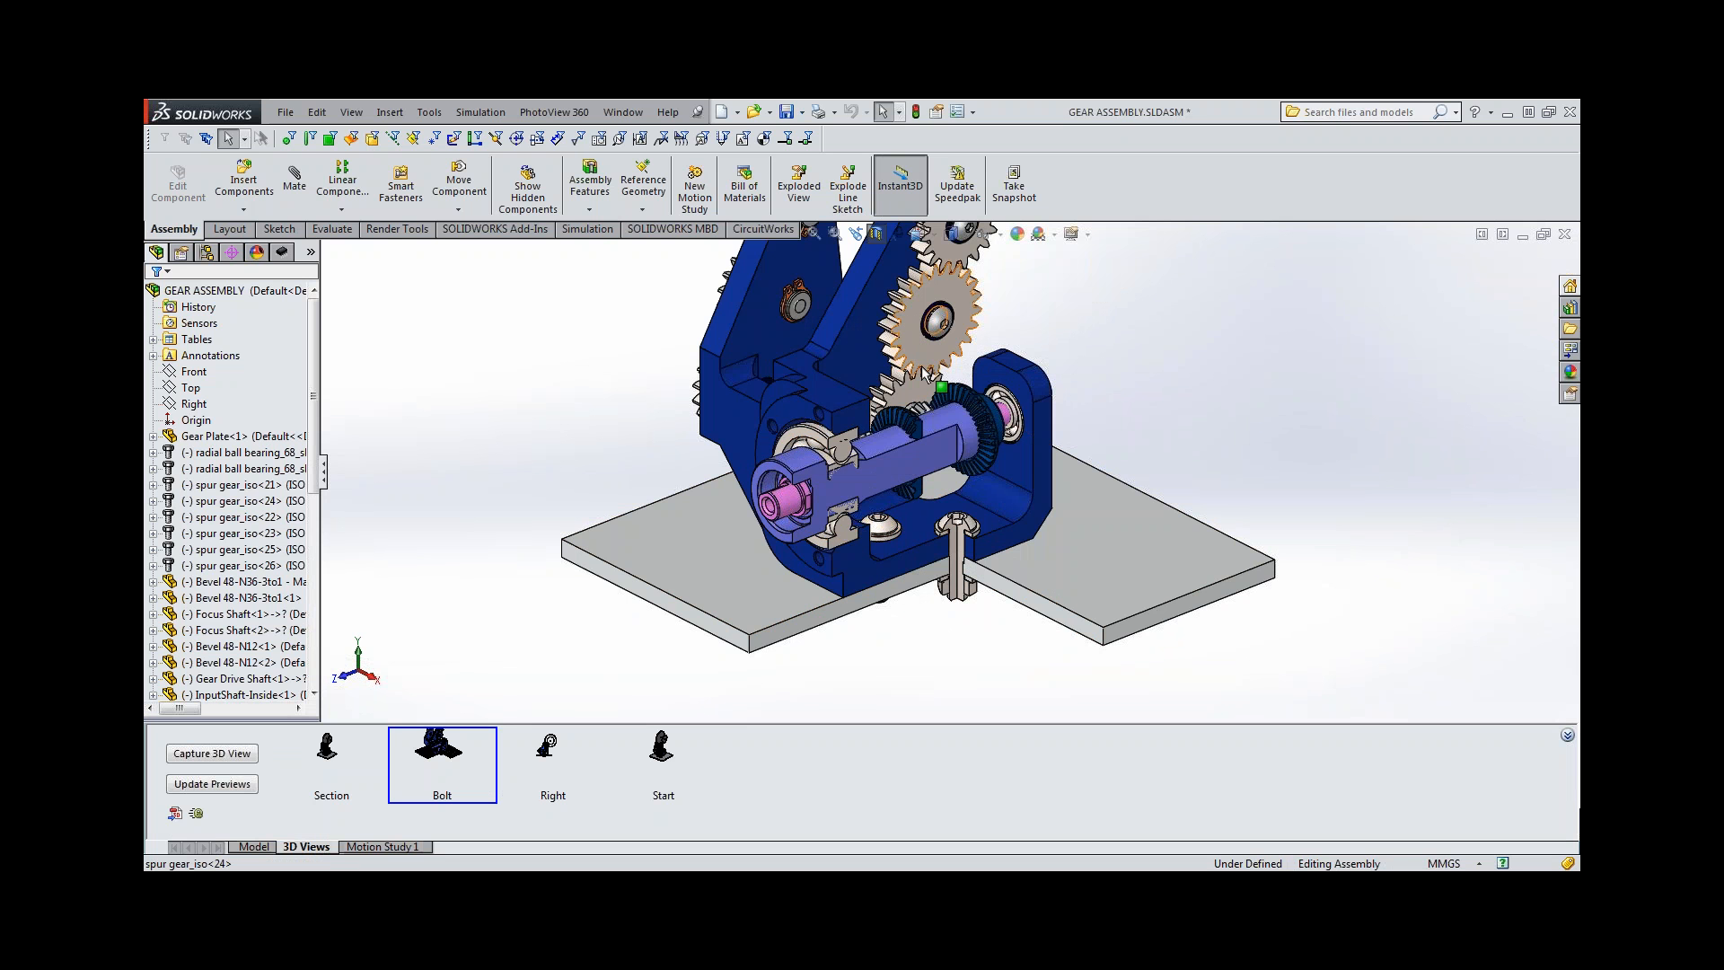
Open the blue gear plate from the assembly as its own part document.
drag(925, 372, 853, 363)
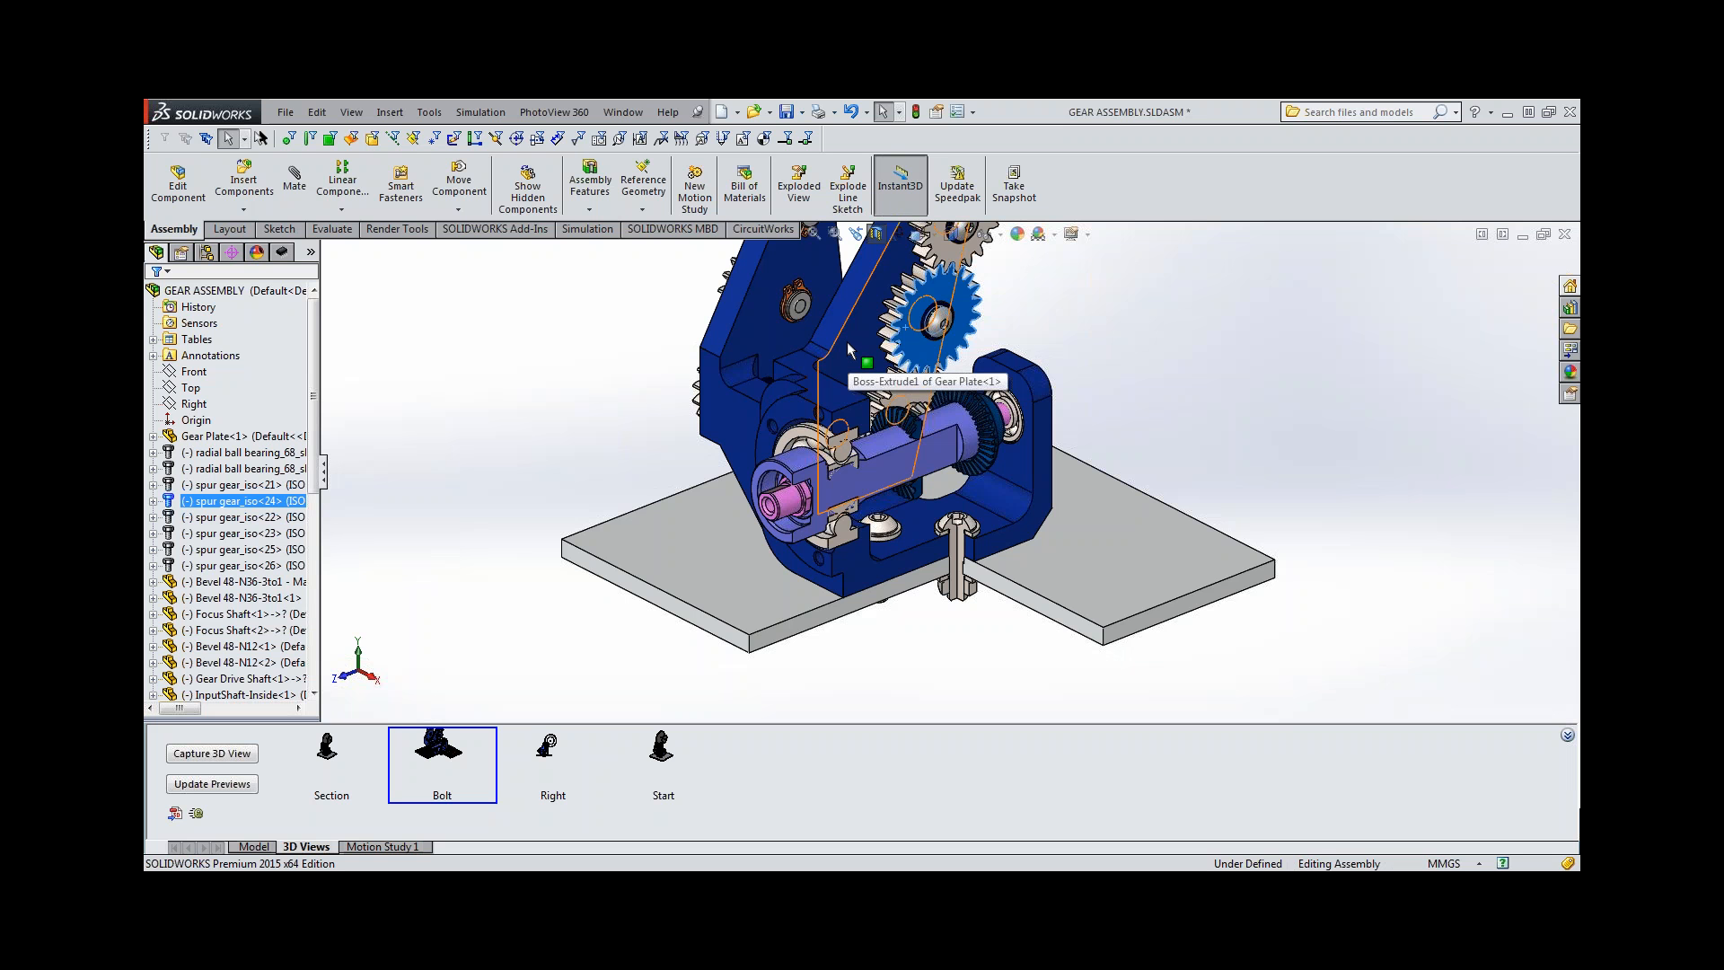
click(845, 345)
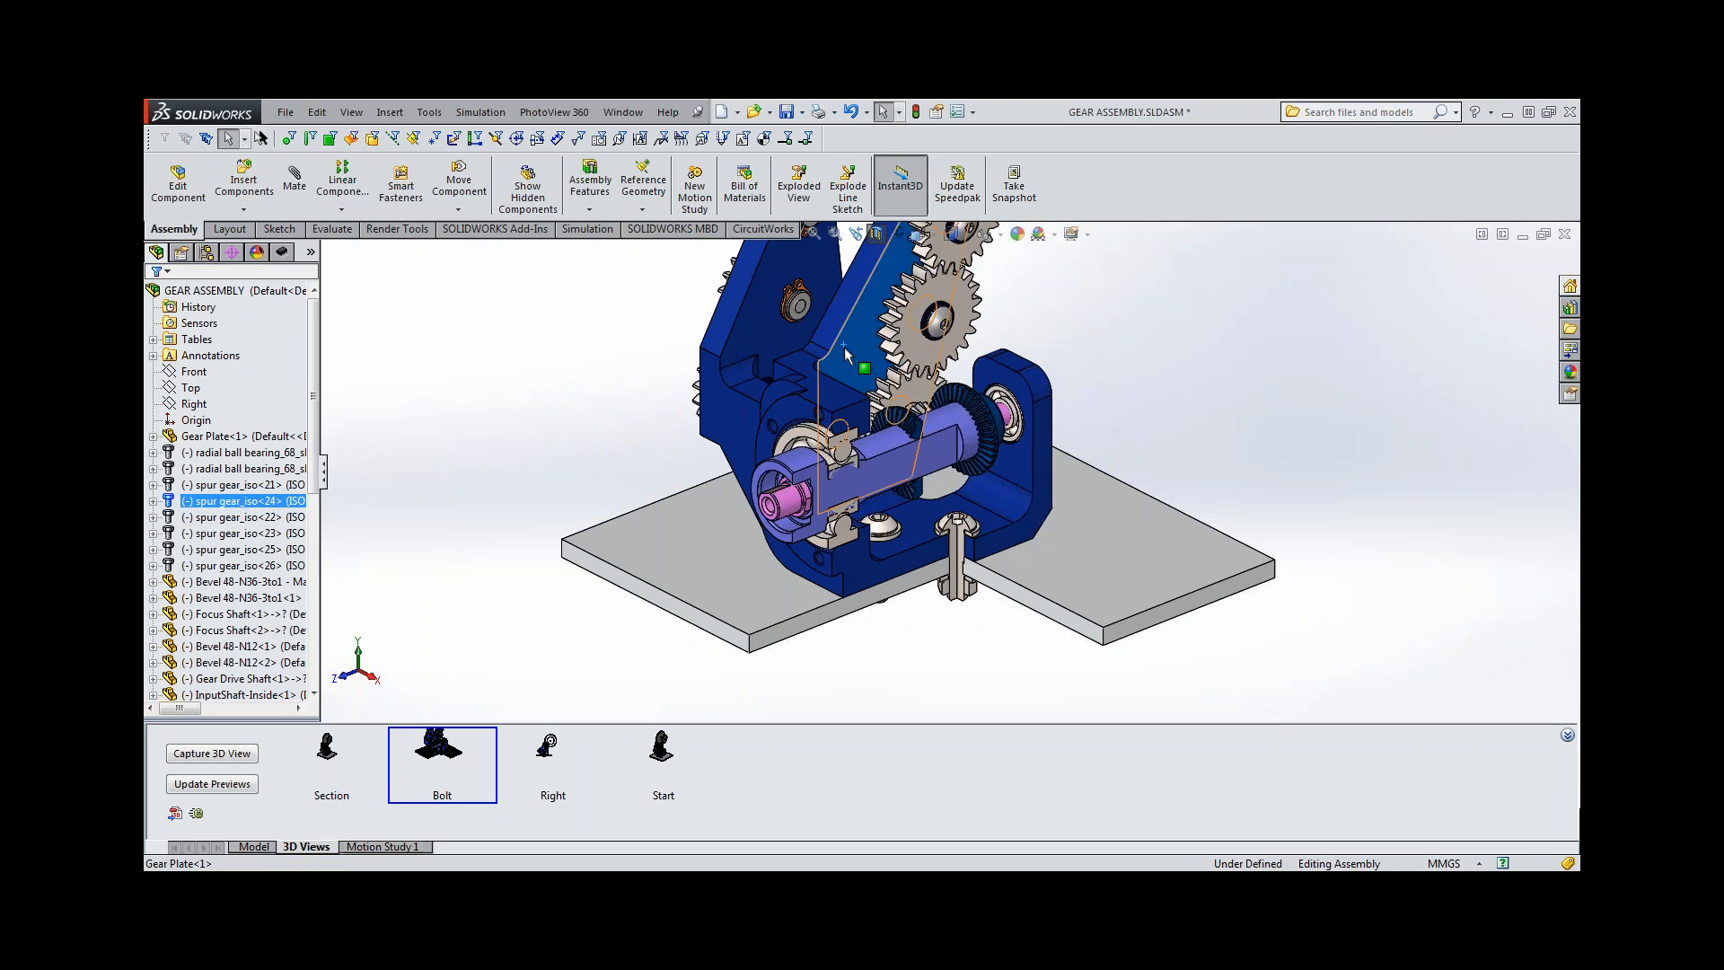
click(894, 222)
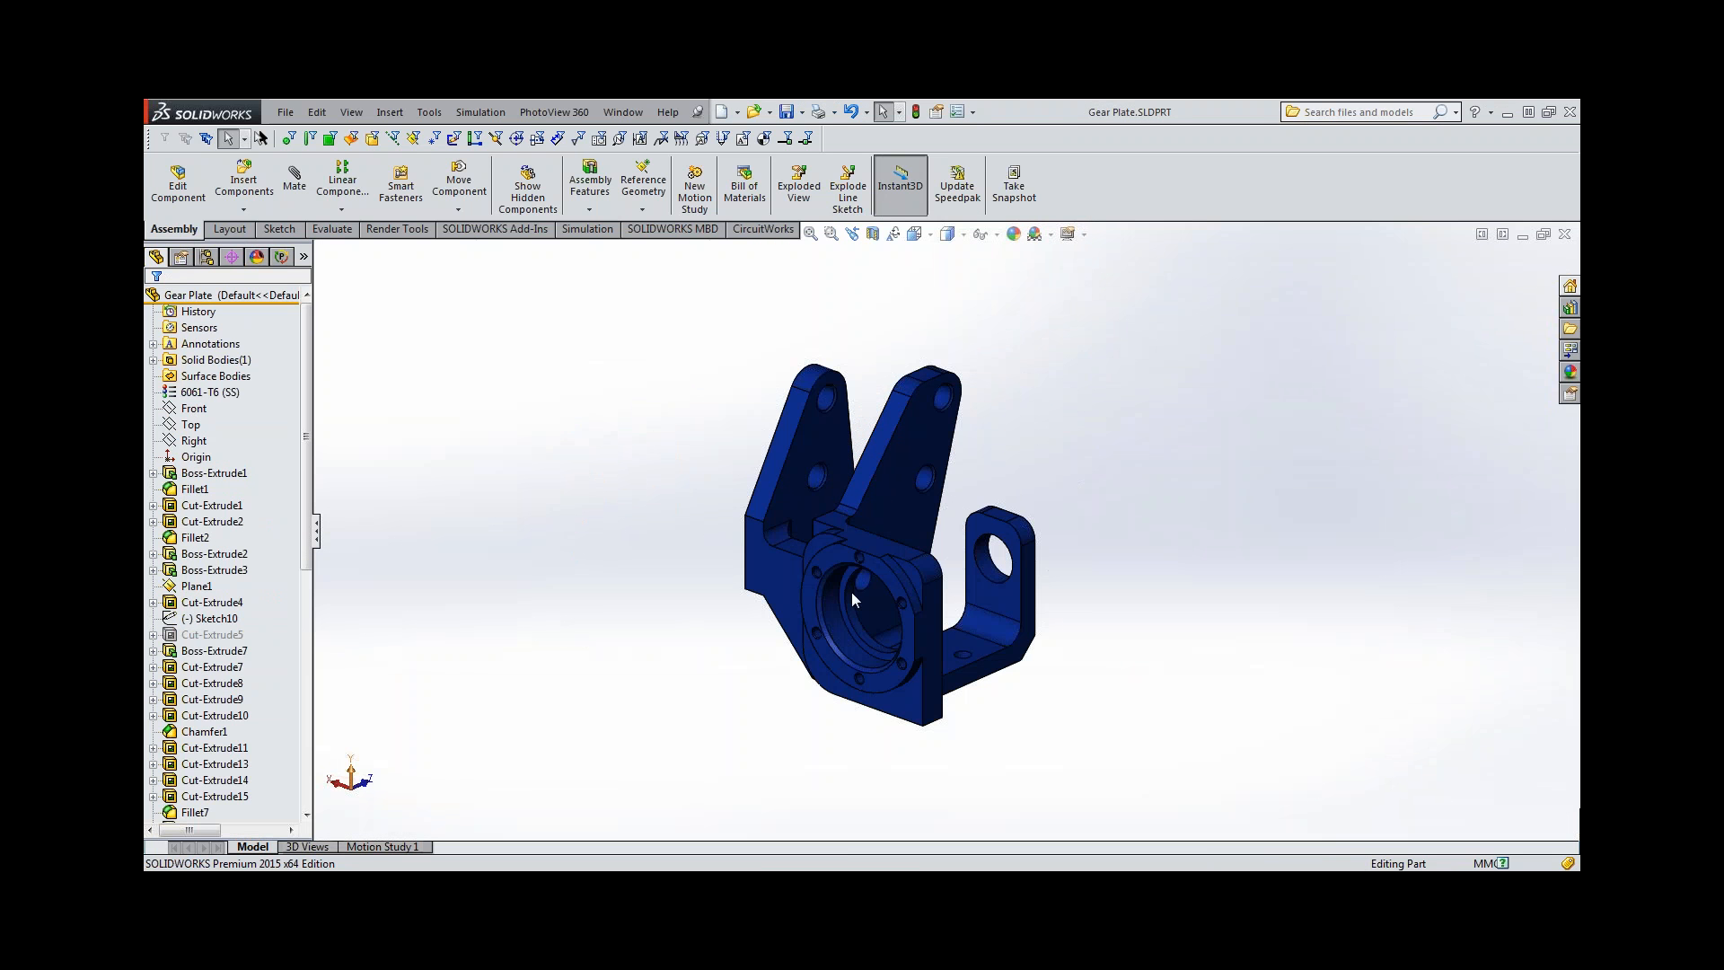
Switch between the gear plate's saved ISO - ALL DIMS and Overview 3D views, leaving Overview active.
click(306, 846)
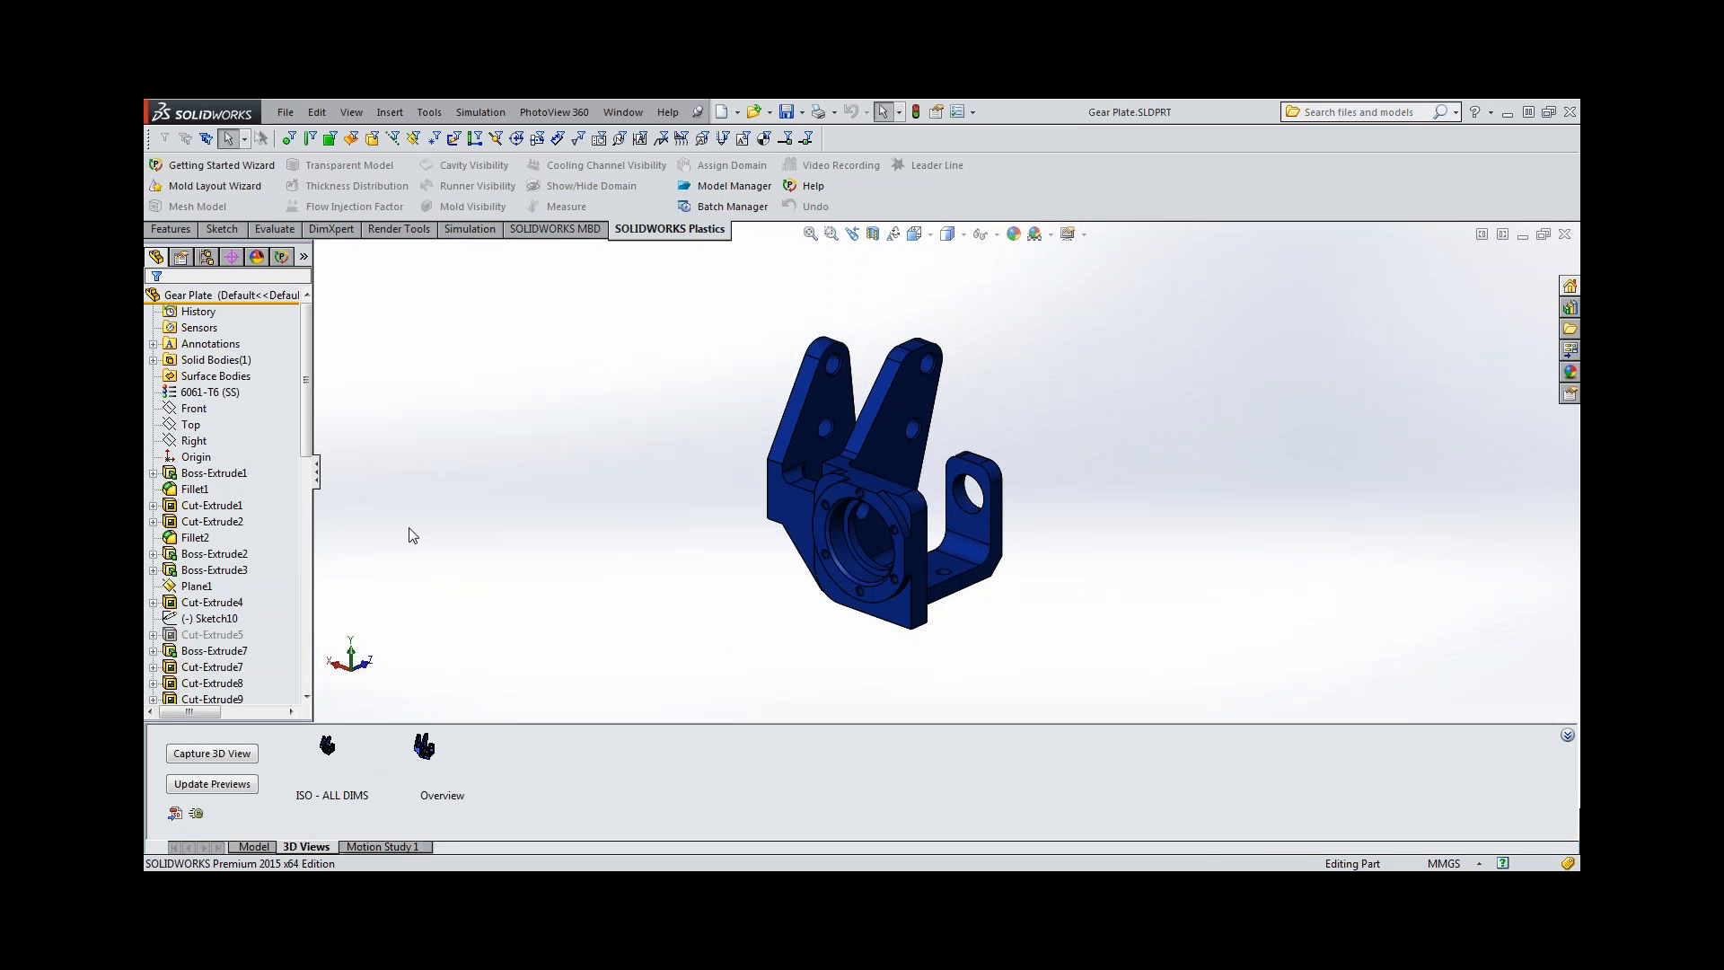
click(332, 761)
click(416, 759)
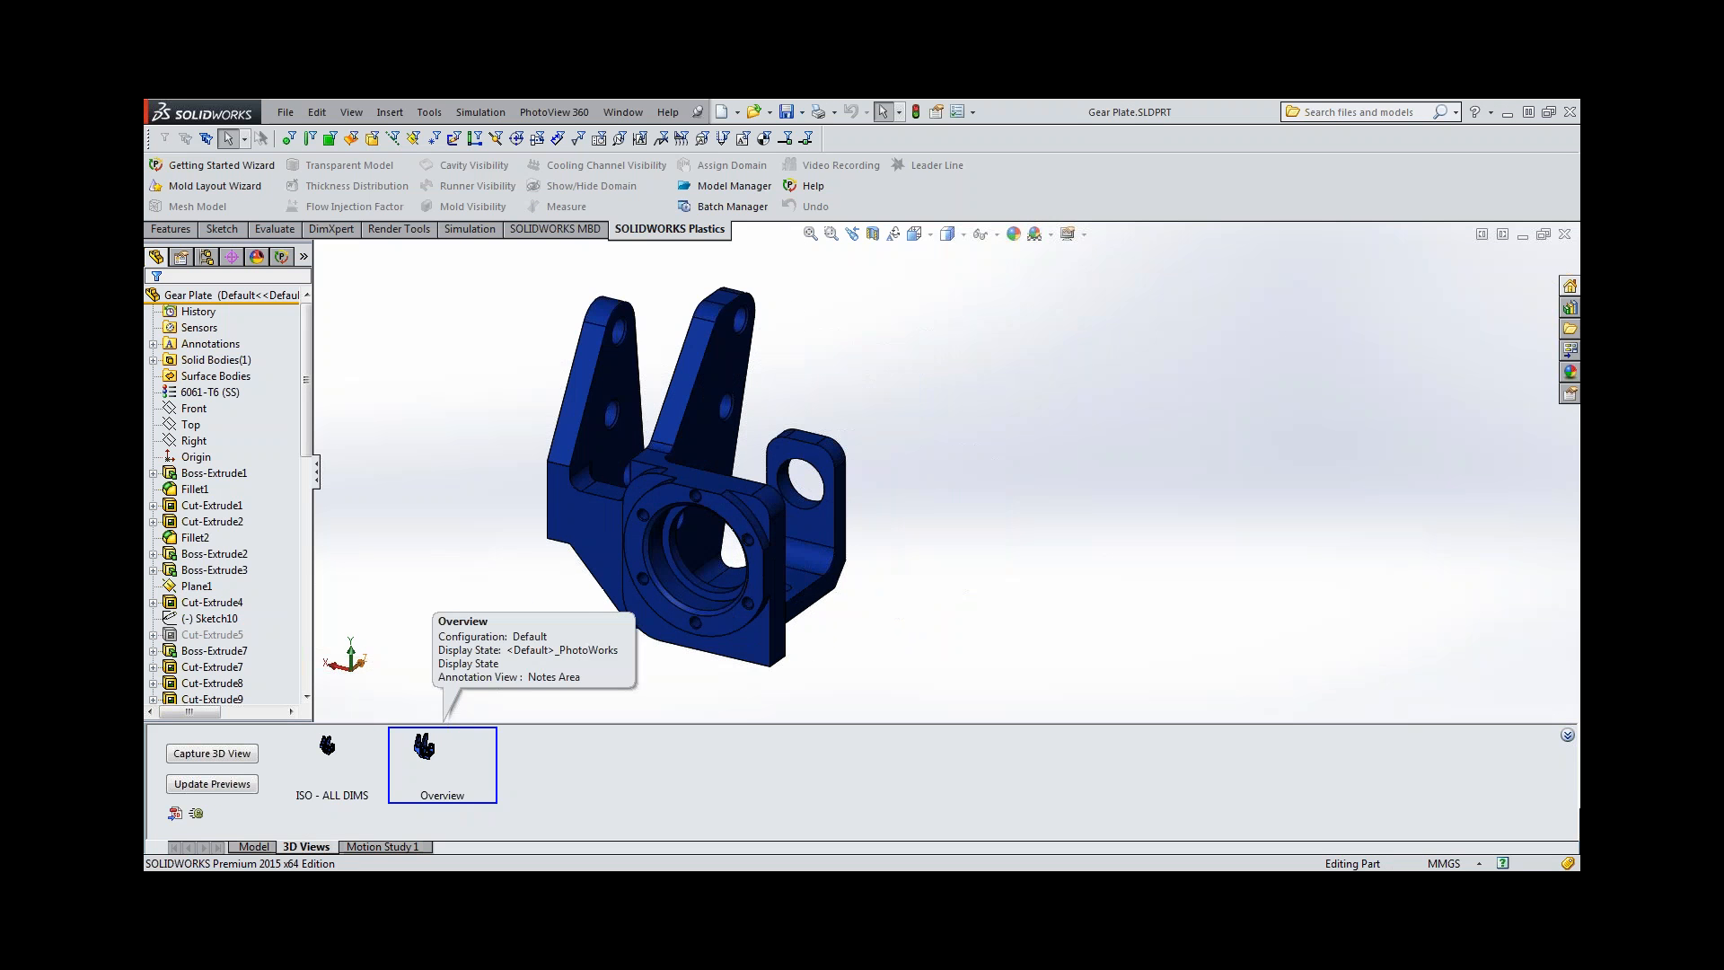
click(327, 759)
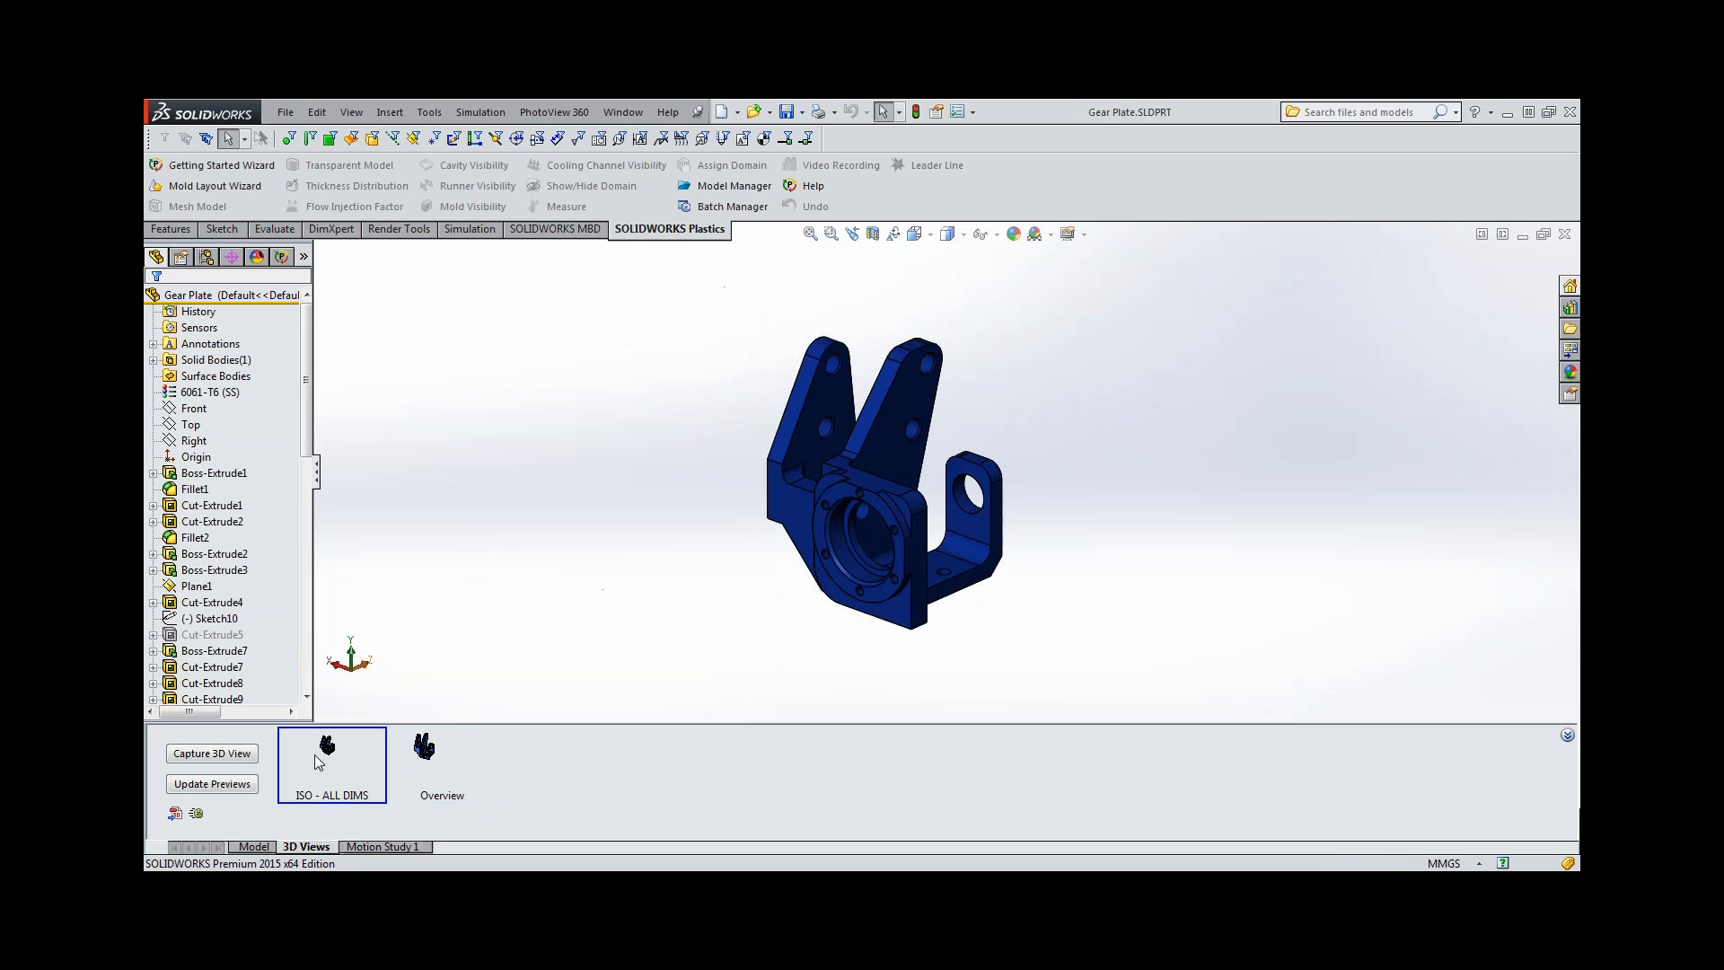
mouse_move(303, 765)
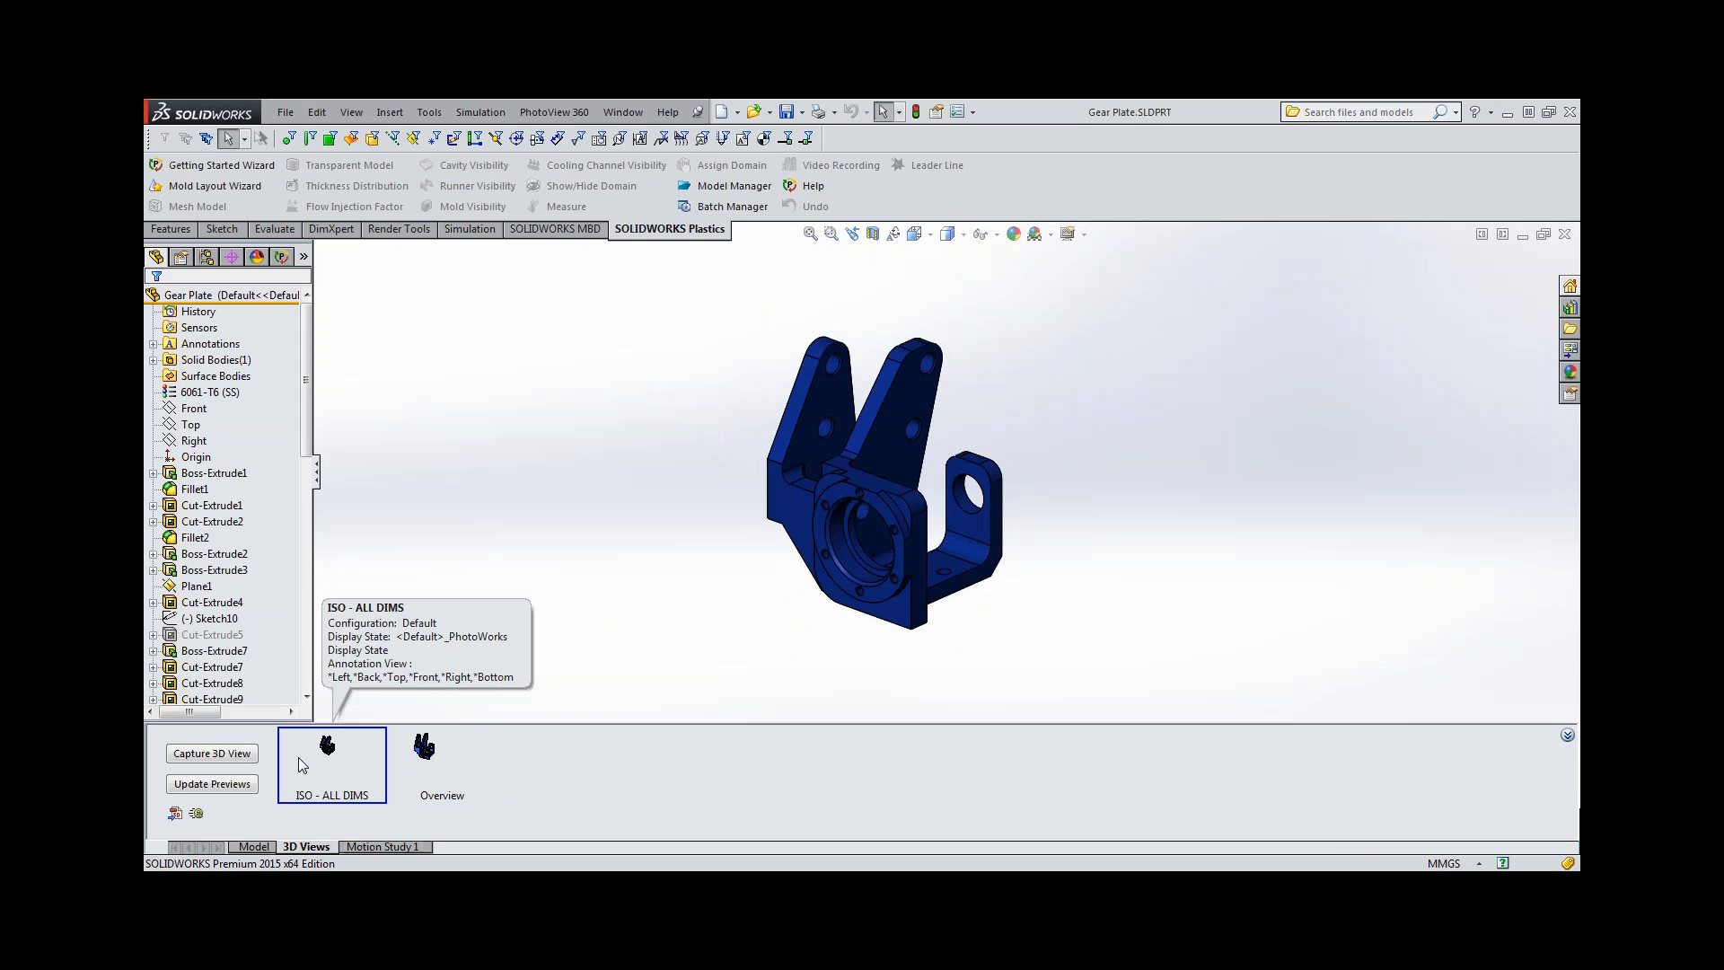
click(424, 762)
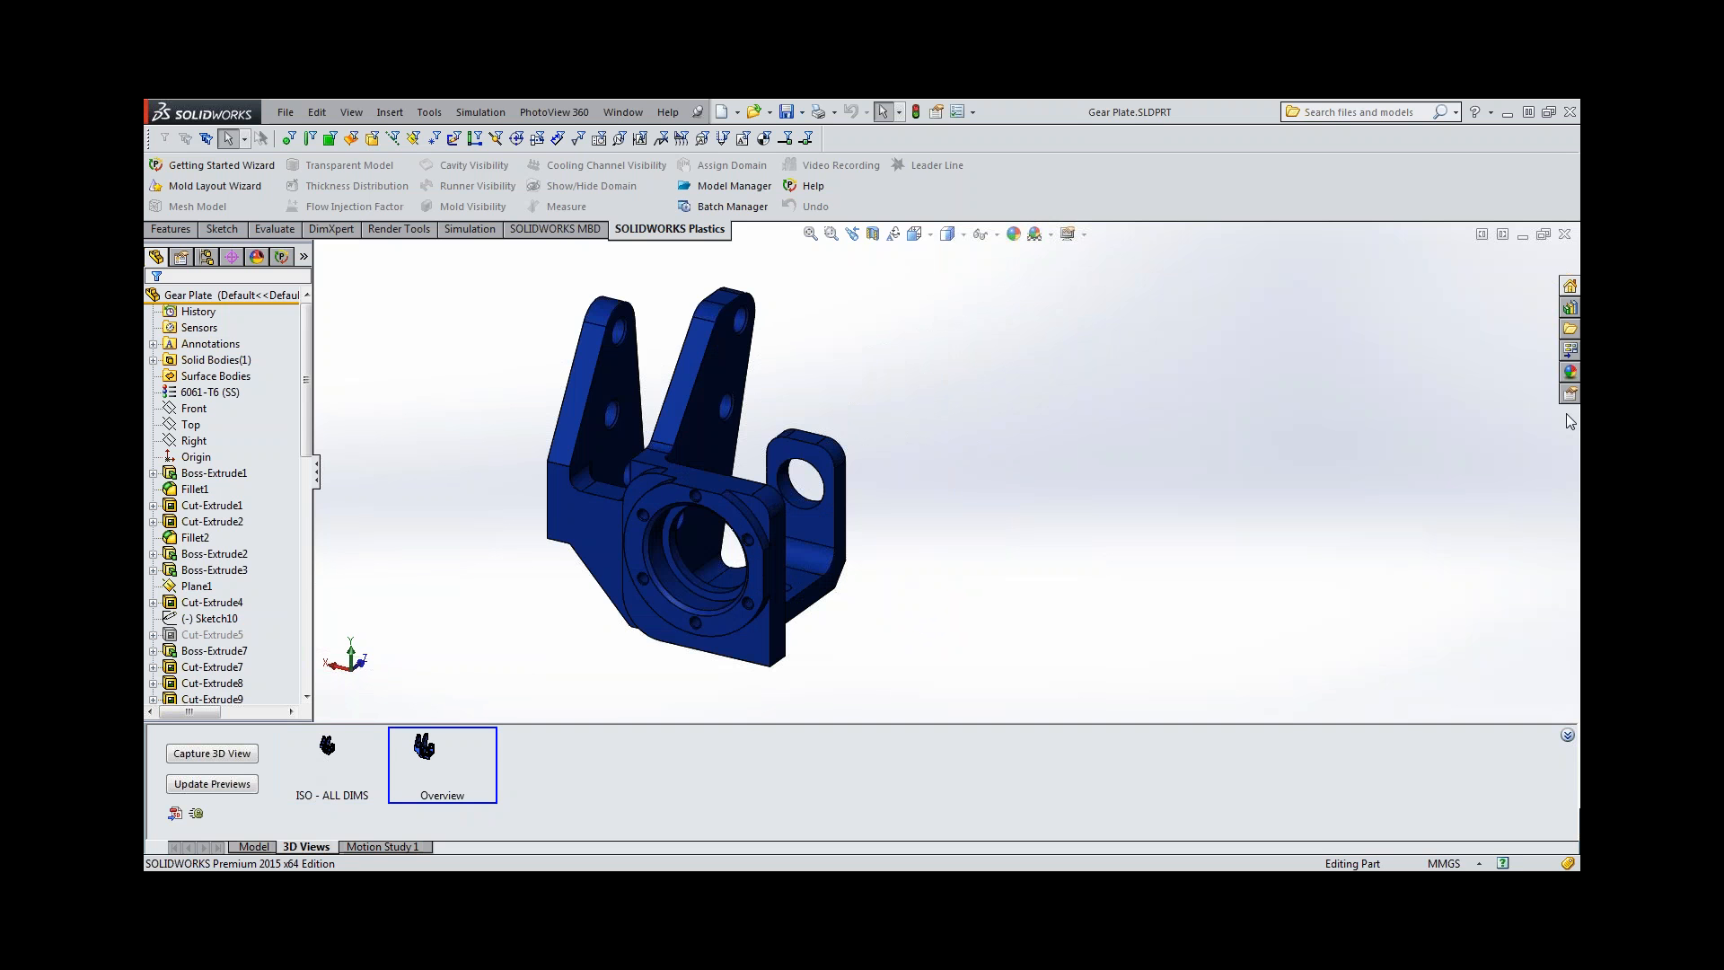
Insert the general notes block from the Default Notes library folder into the empty space beside the gear plate.
click(1570, 307)
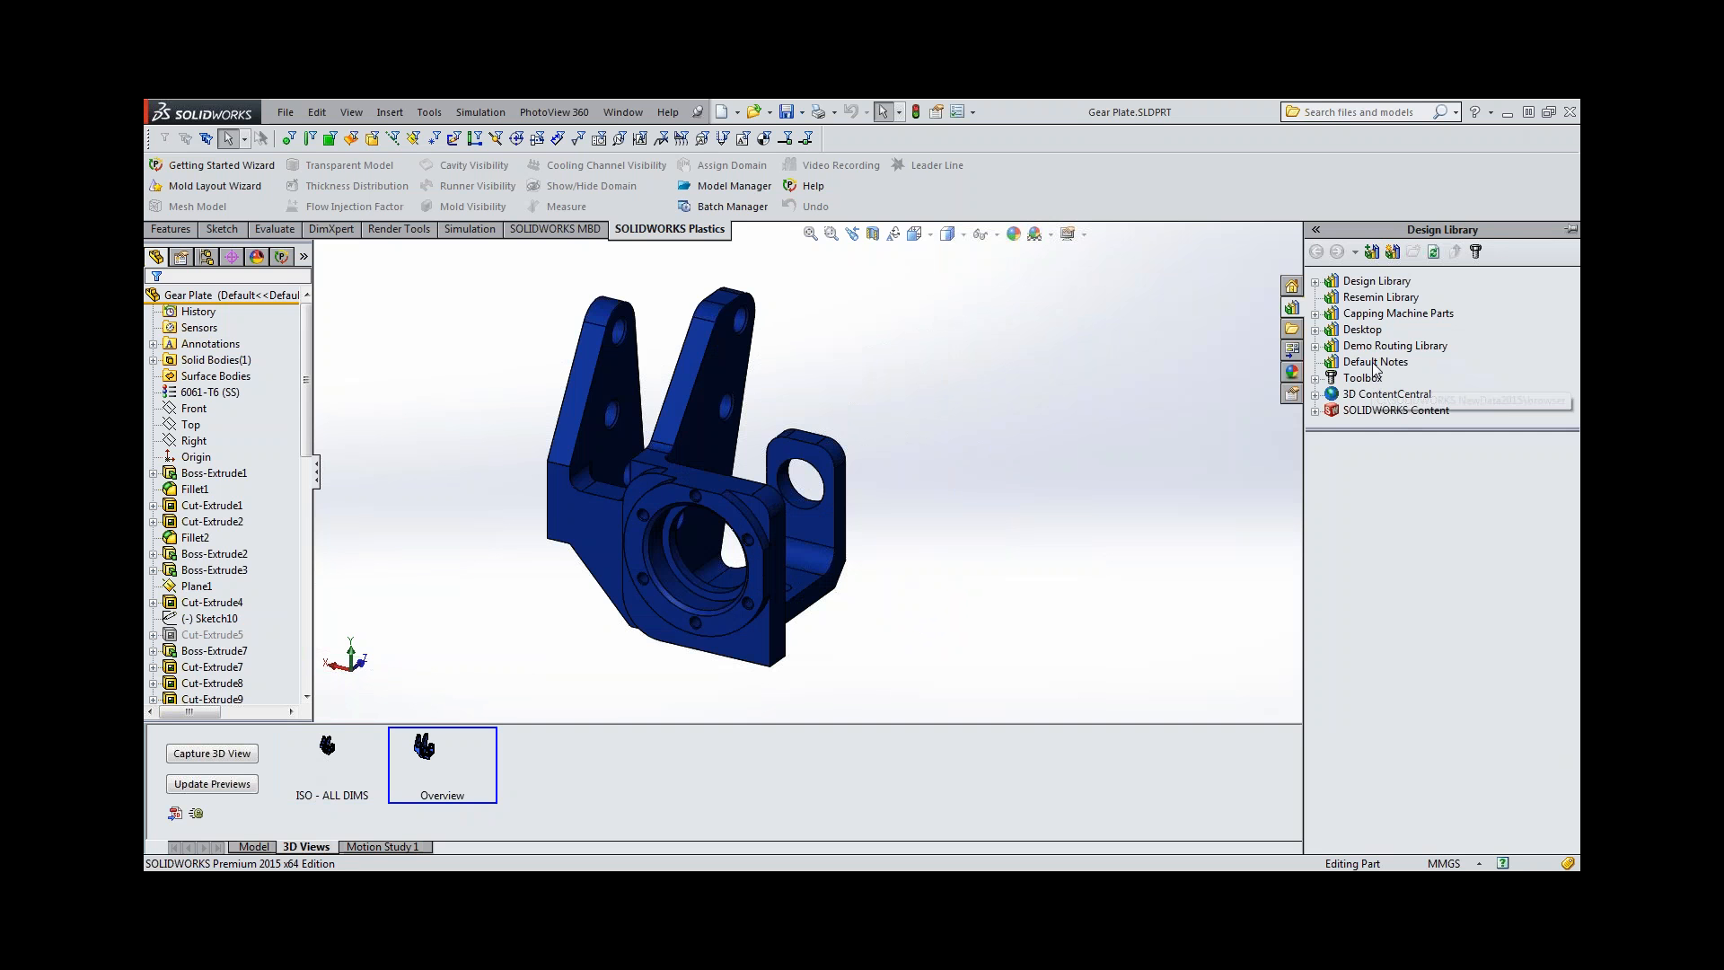
click(1374, 361)
drag(1341, 485, 1565, 345)
key(Escape)
drag(1495, 408, 942, 404)
Link the MATERIAL = line of the note to the current document's Material property.
double_click(1015, 330)
click(1015, 314)
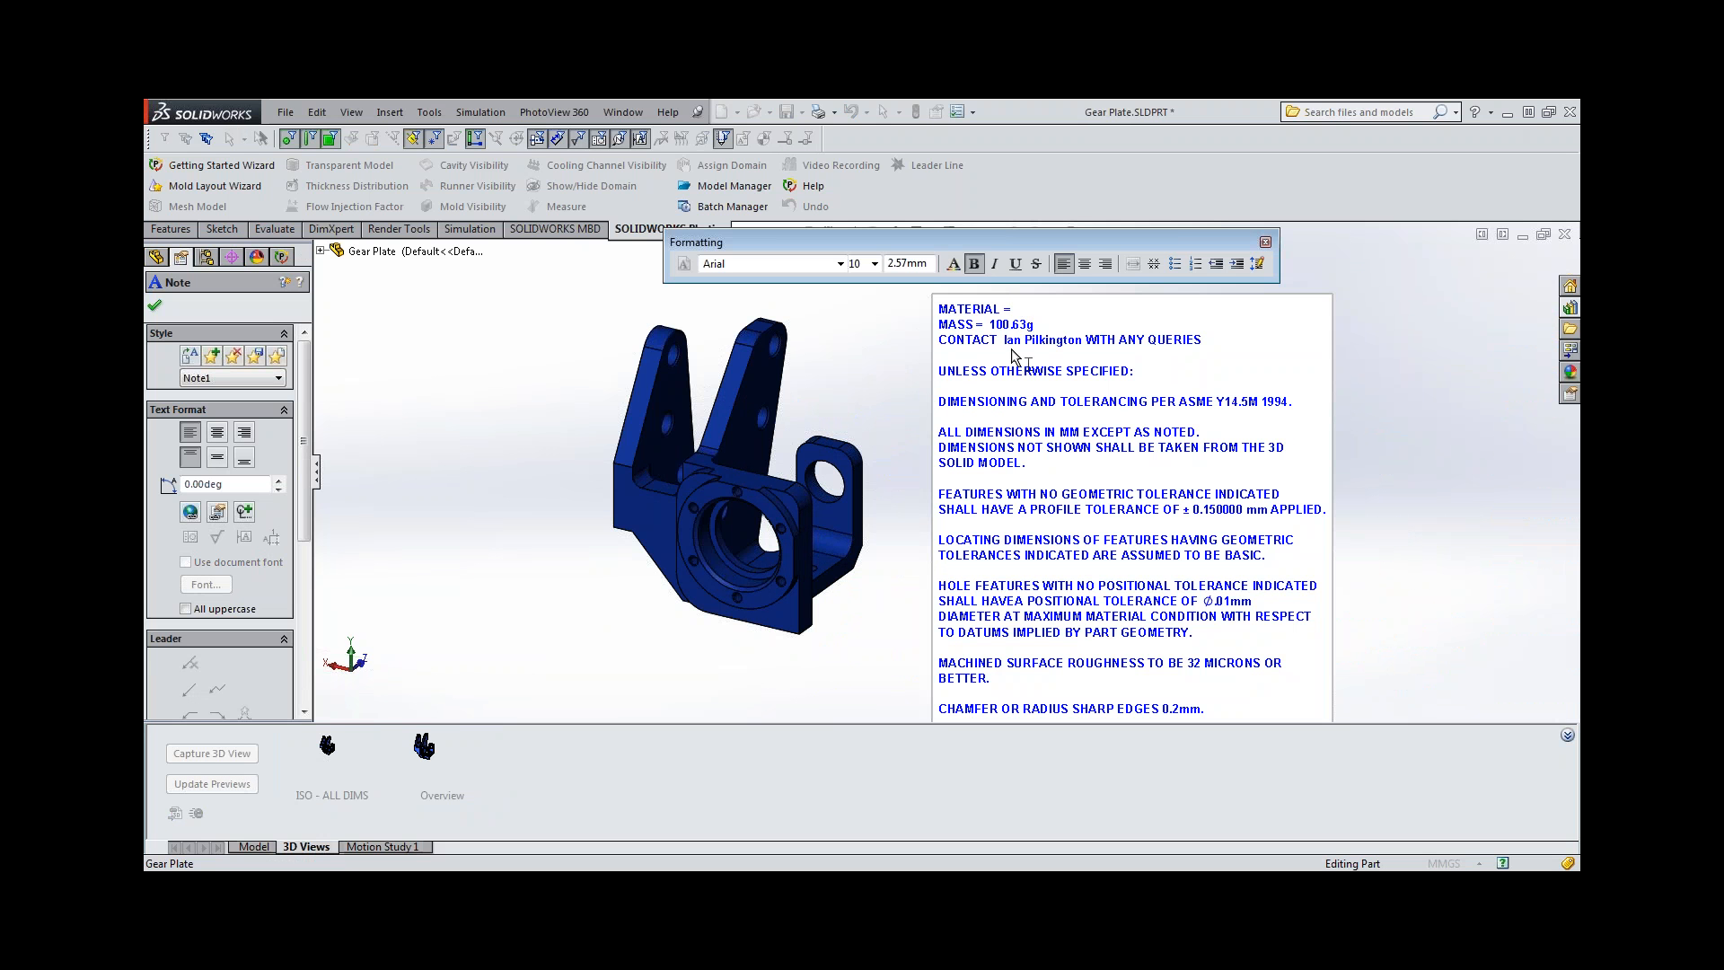
click(219, 510)
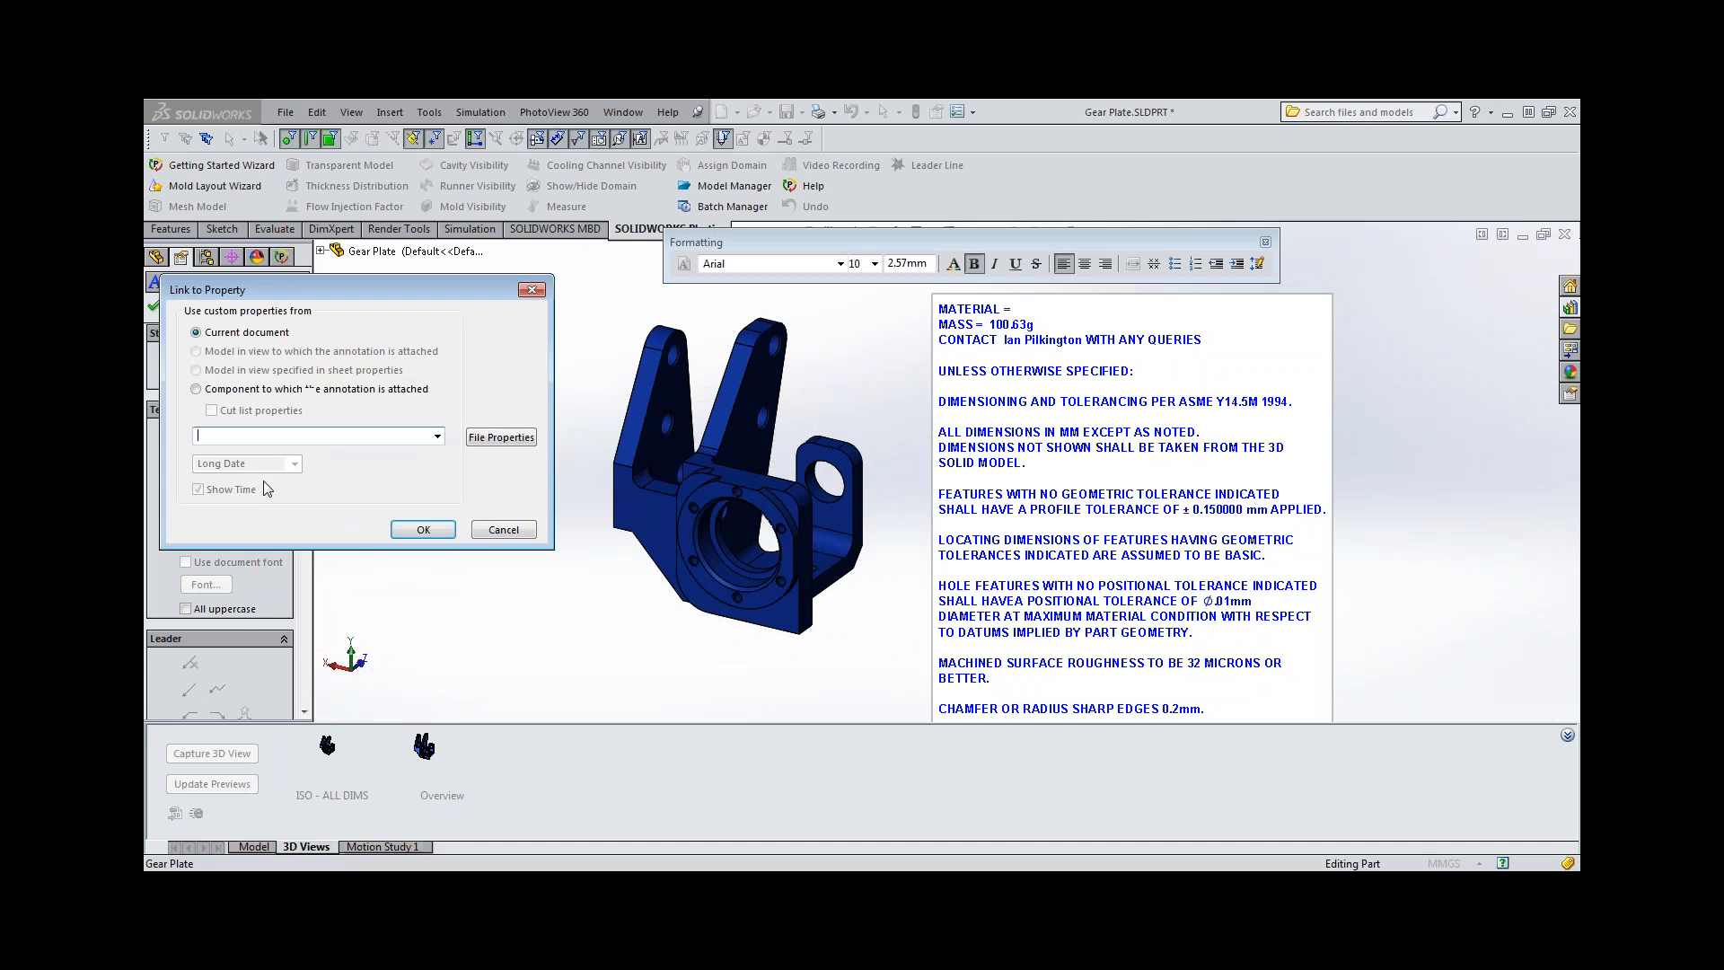
click(440, 437)
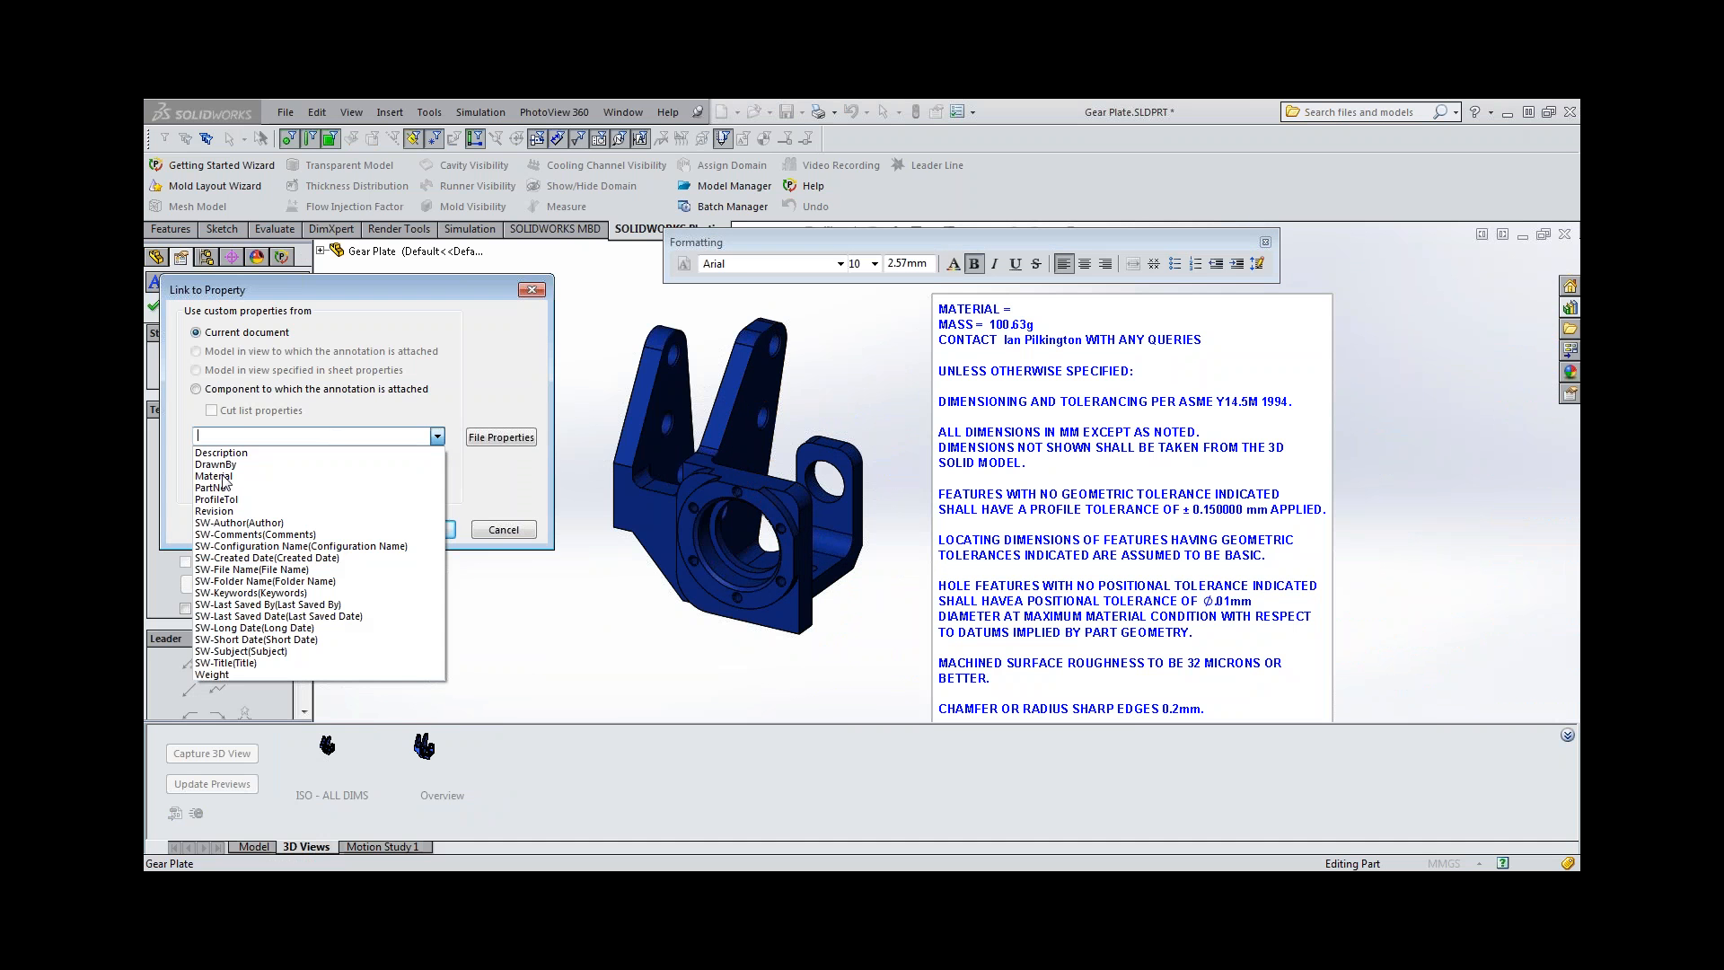
click(215, 476)
click(411, 529)
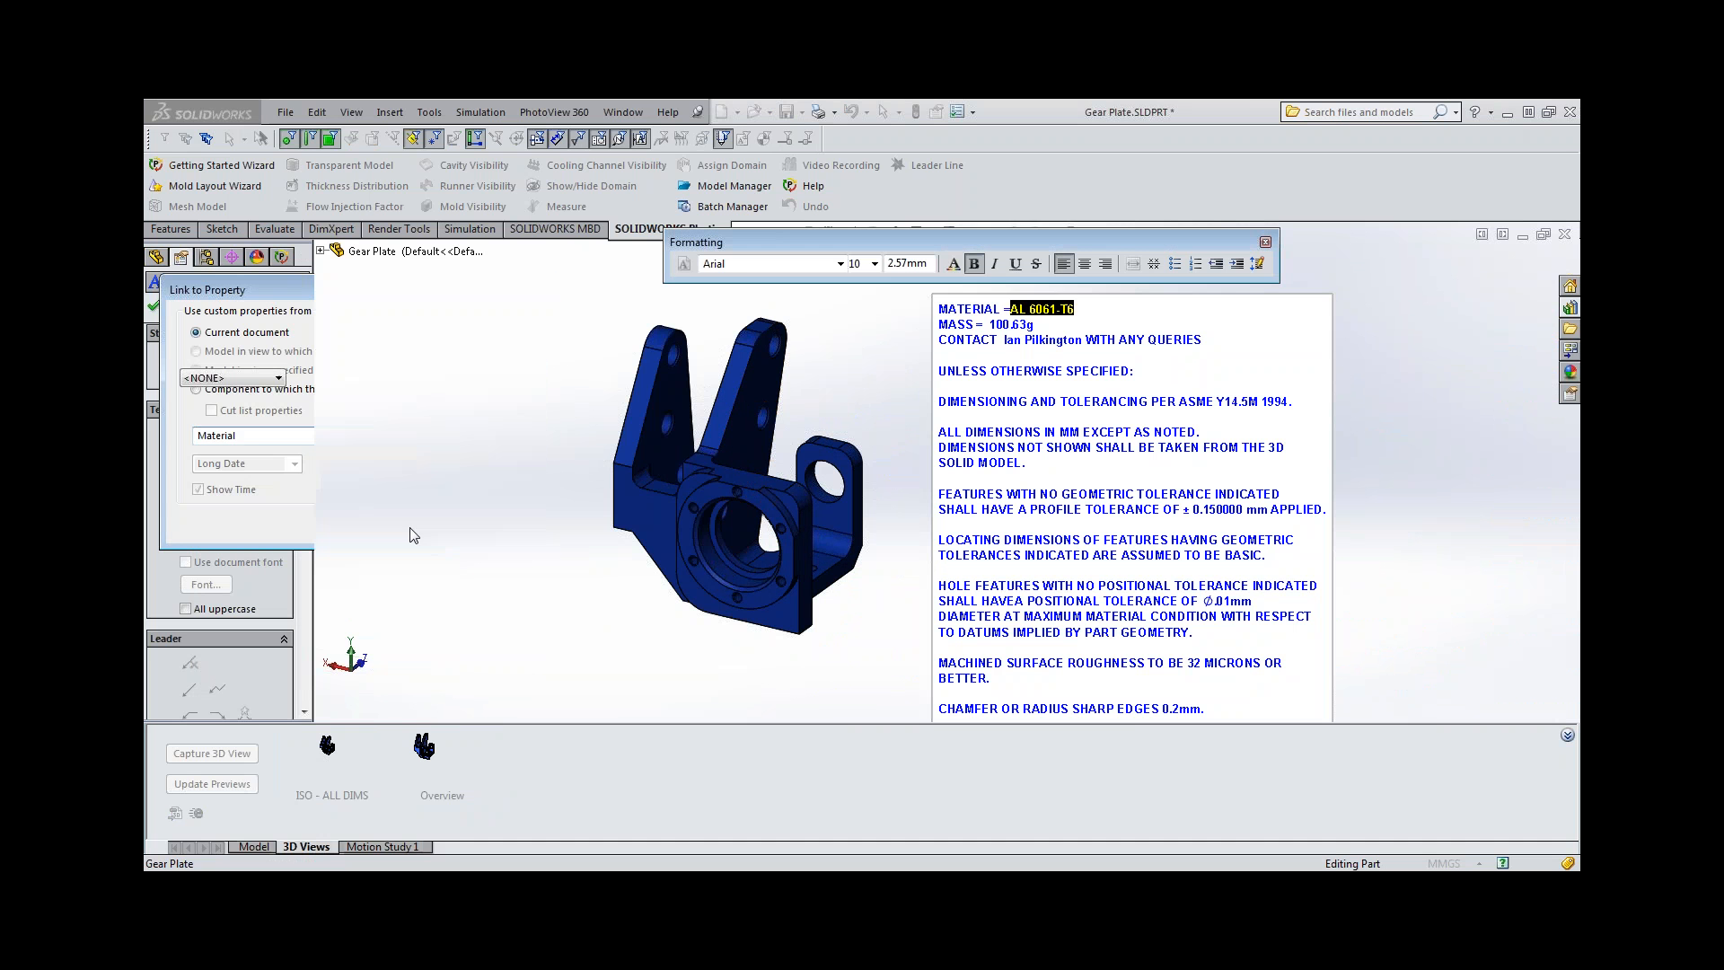
click(489, 584)
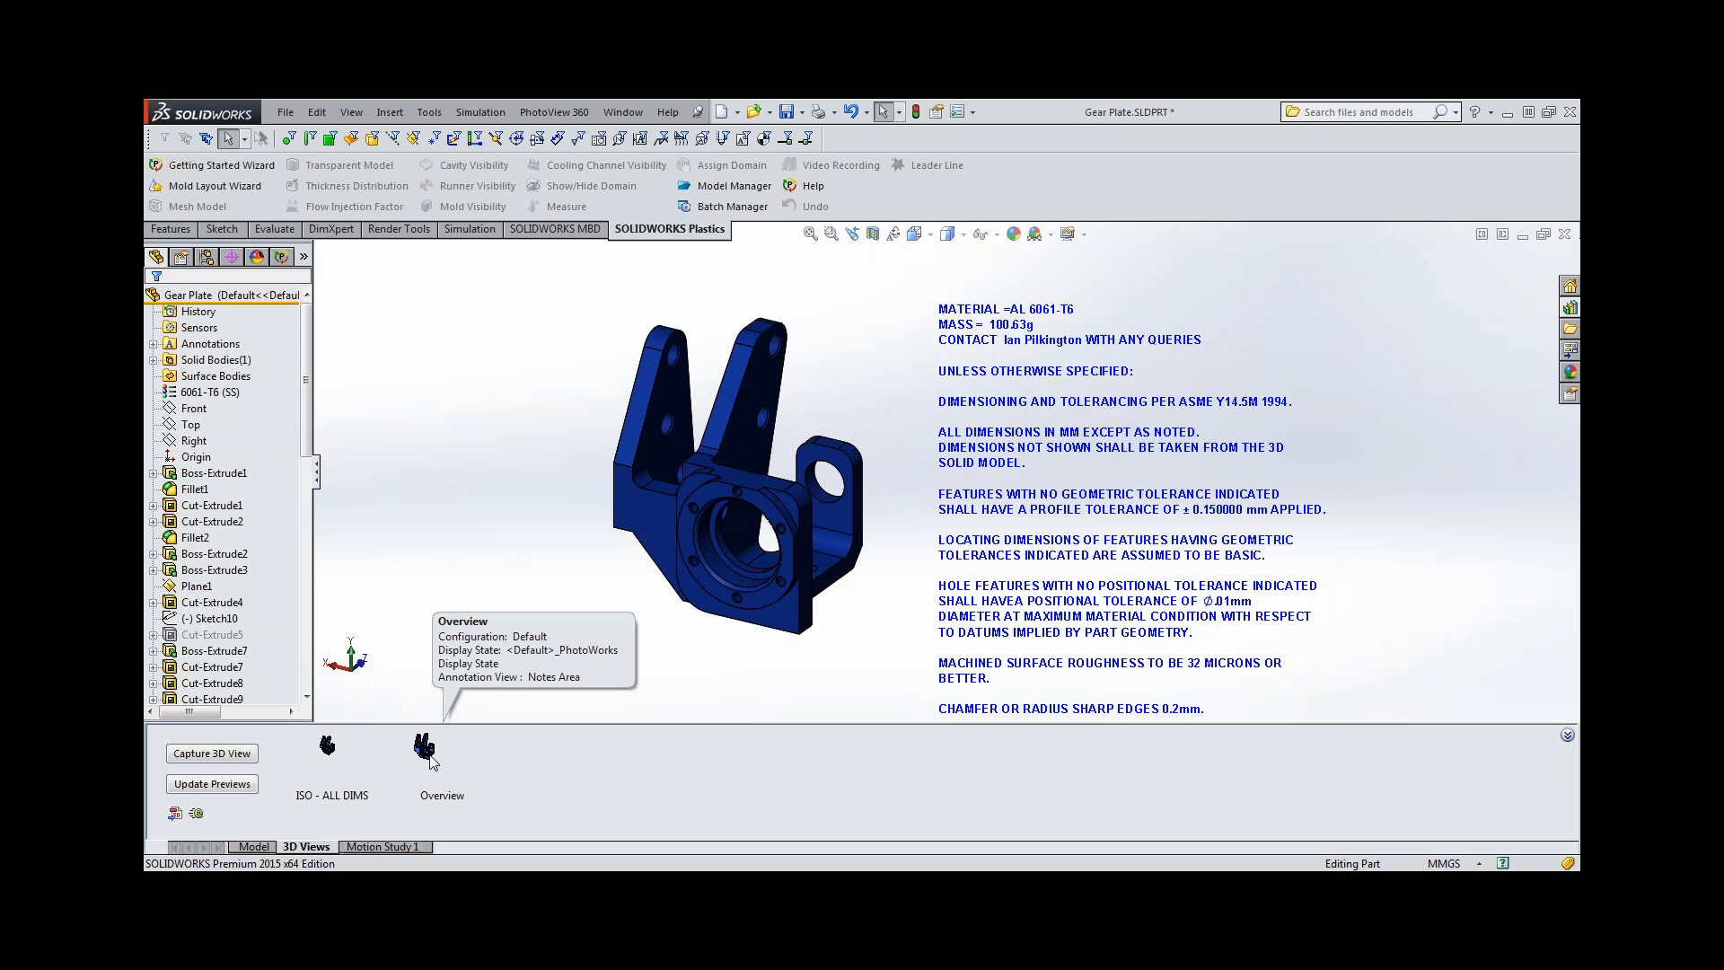
Compare the ISO - ALL DIMS and Overview 3D views with the note in place, ending on ISO - ALL DIMS.
double_click(328, 751)
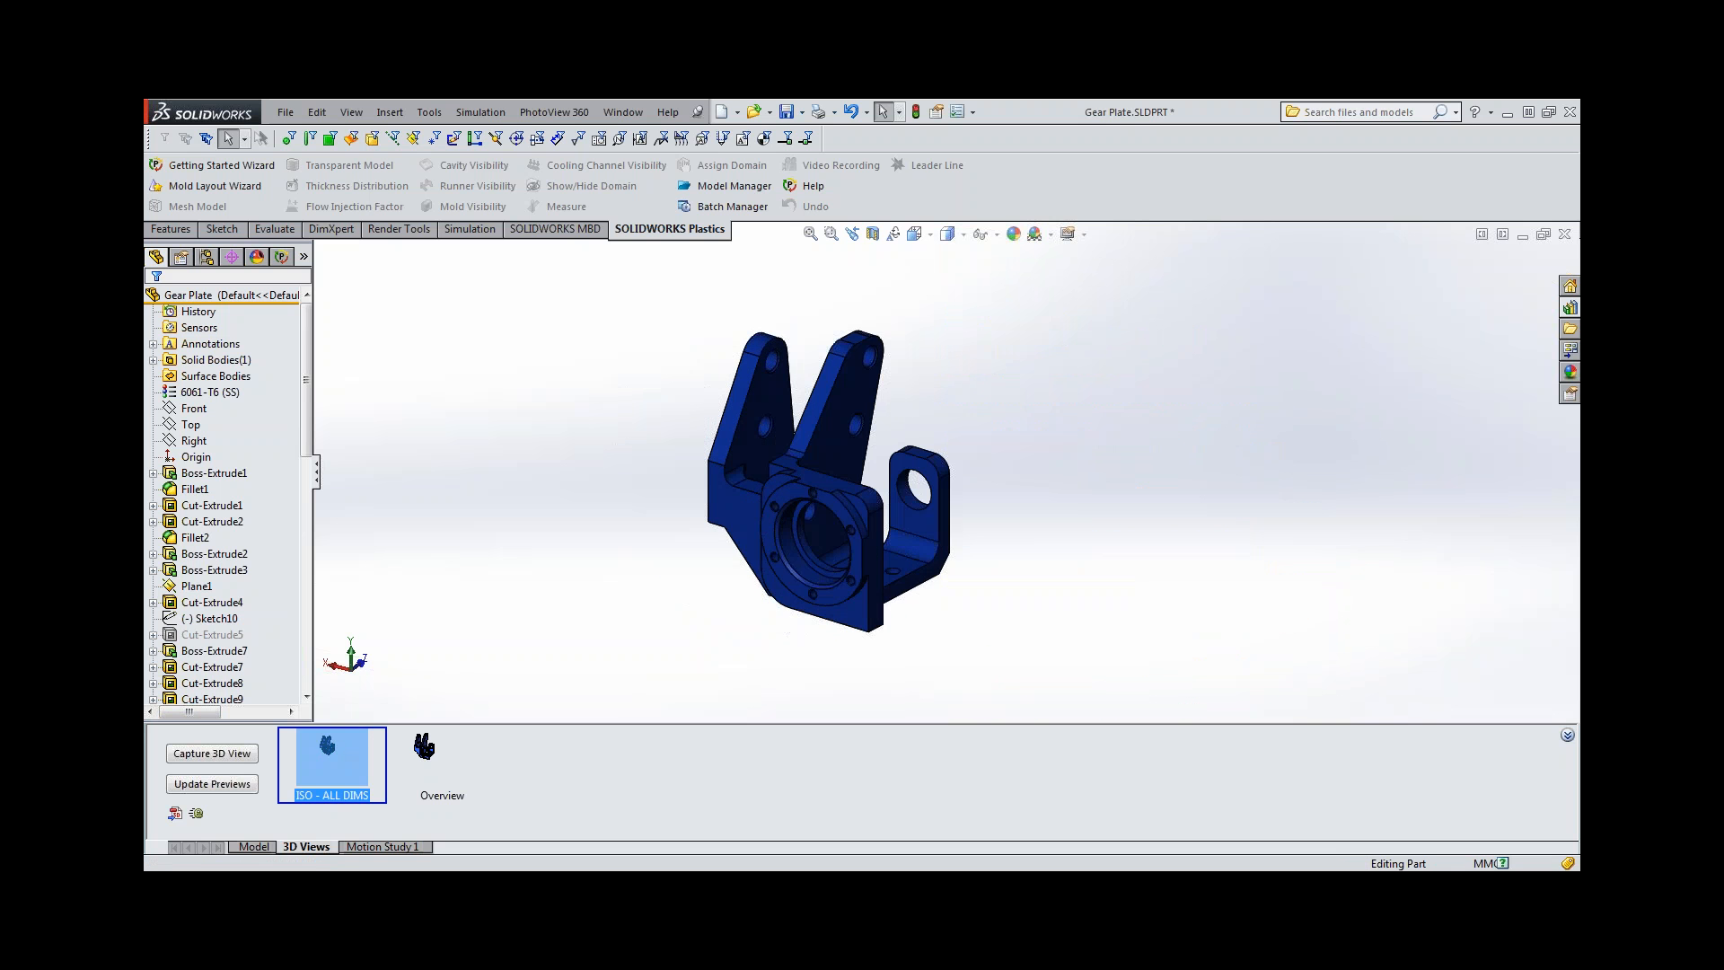
double_click(431, 759)
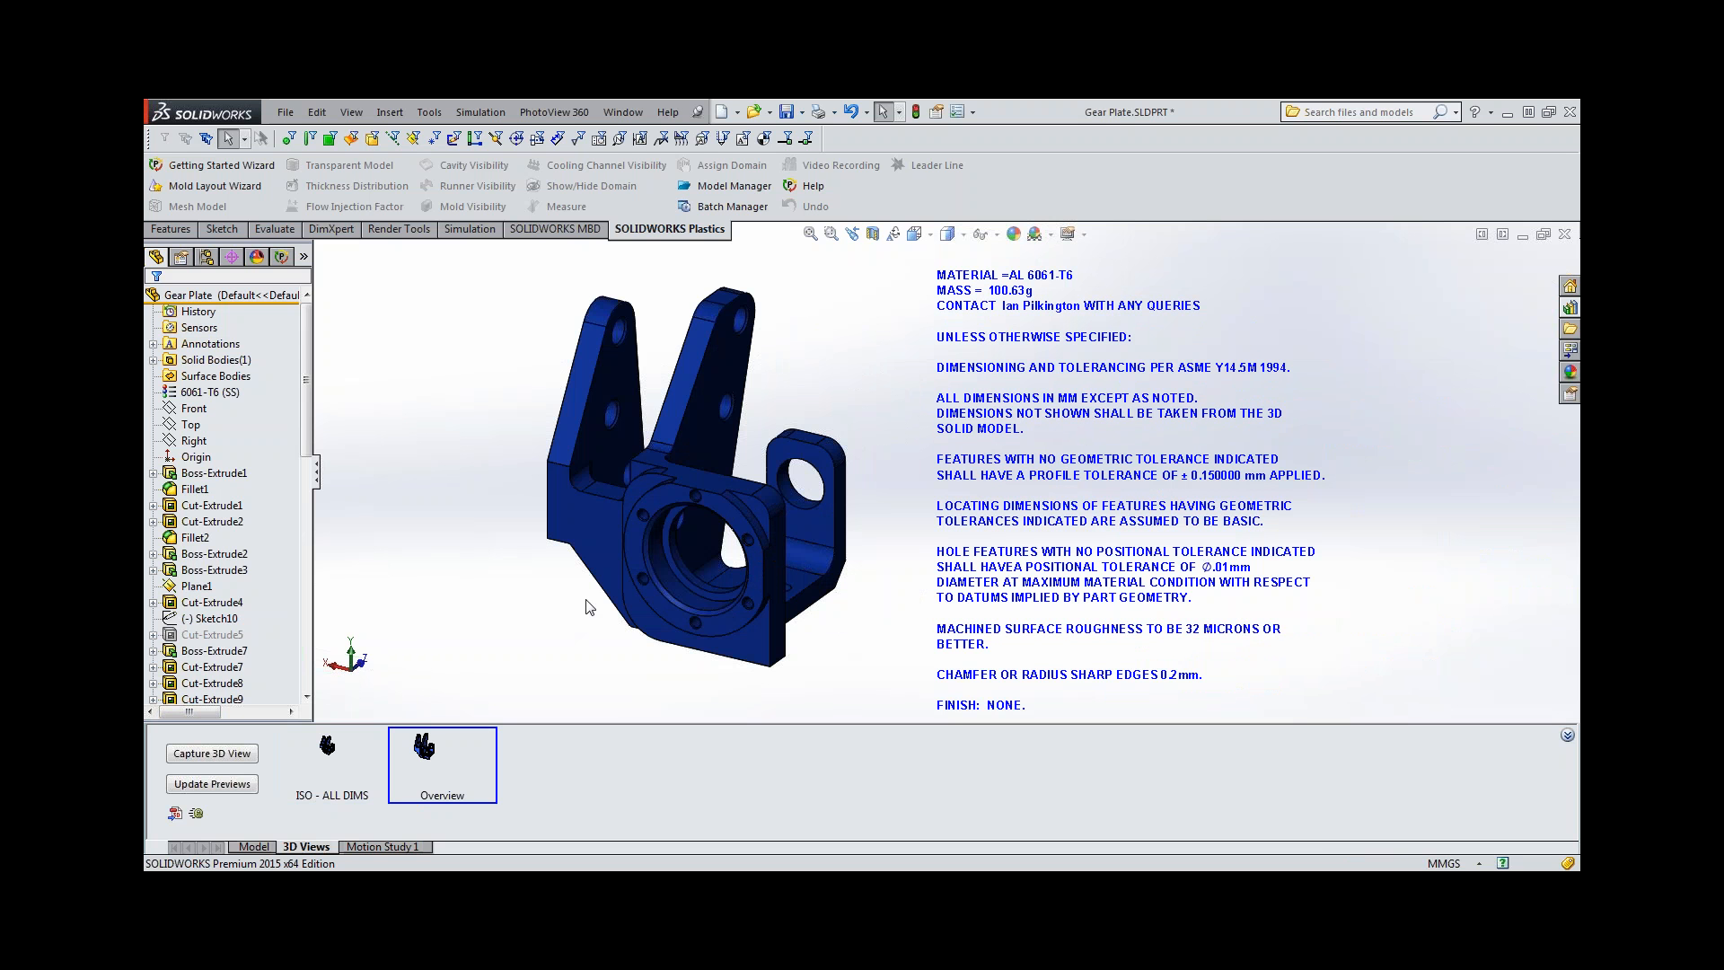
click(323, 759)
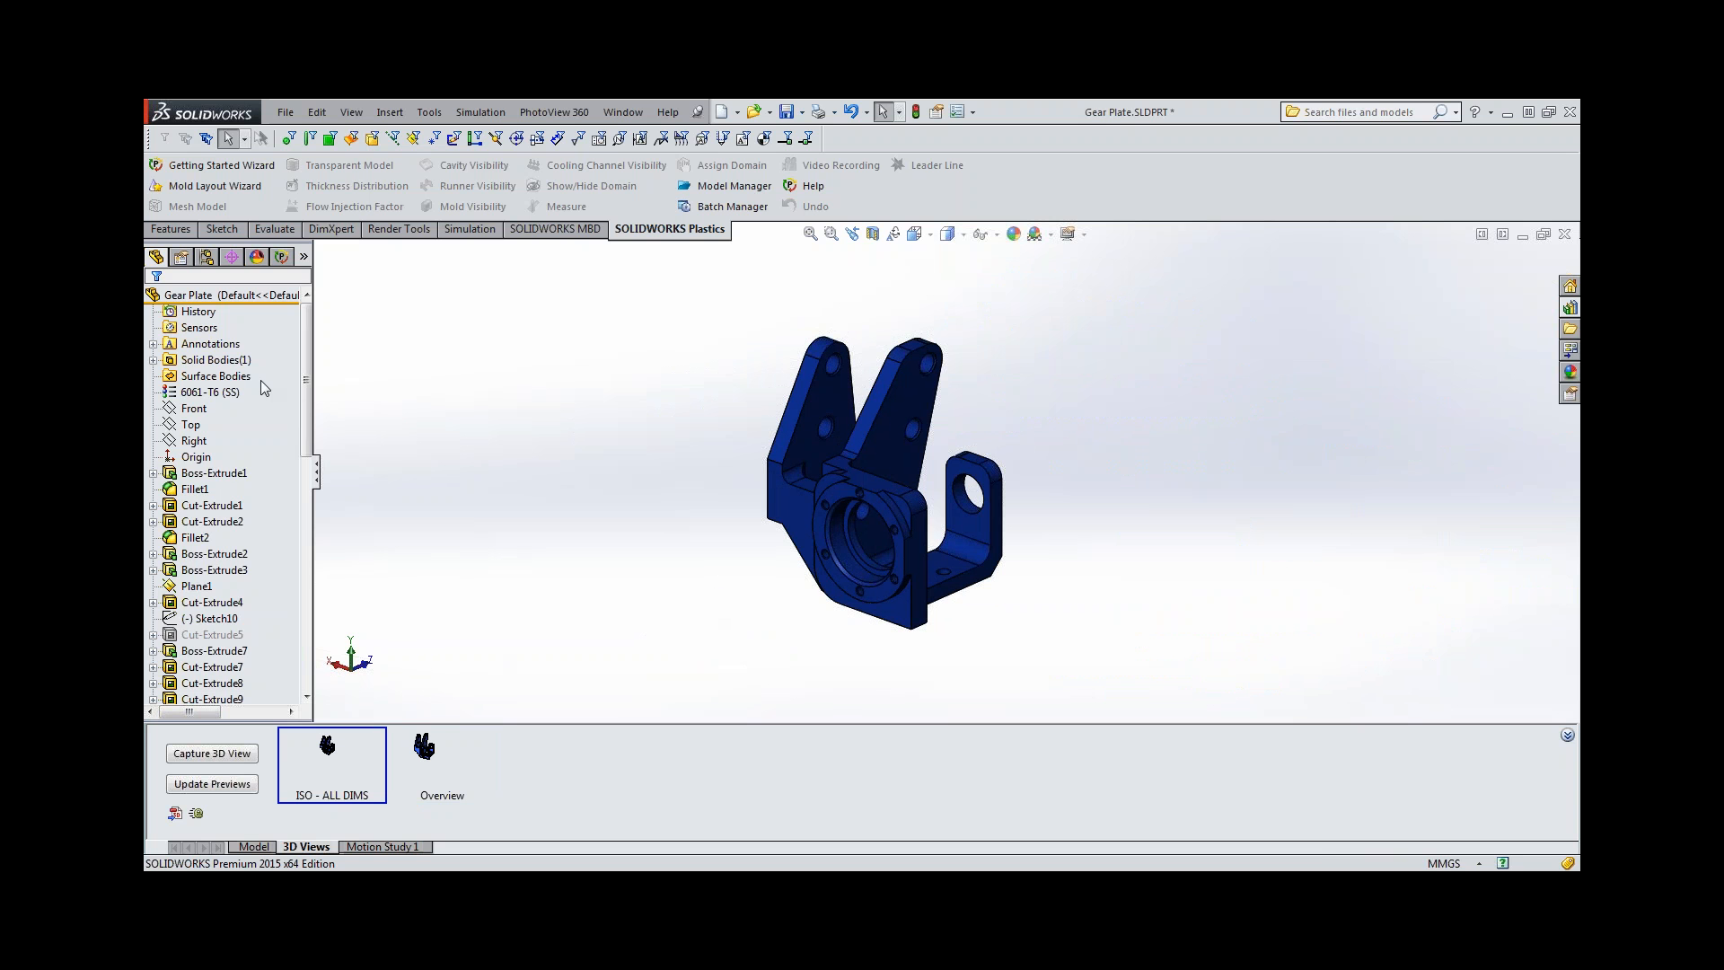
Start a DimXpert Auto Dimension Scheme for the gear plate with the Geometric tolerance type.
click(232, 258)
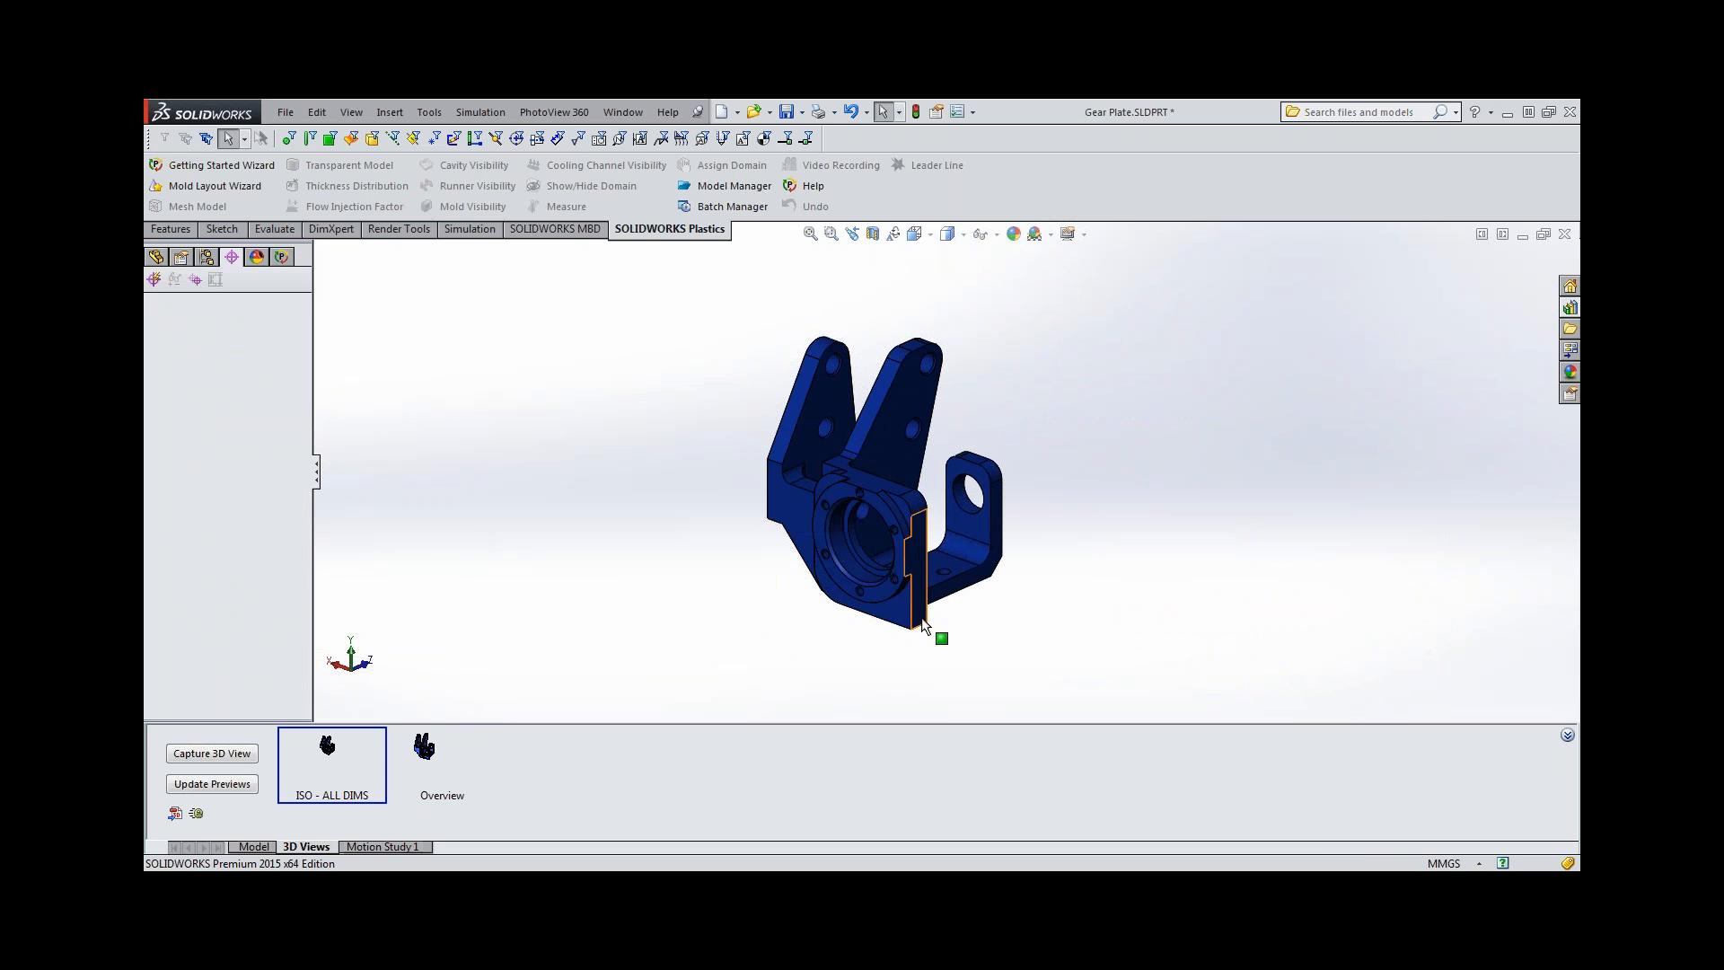
middle_drag(924, 624, 925, 463)
scroll(928, 582, down, 1)
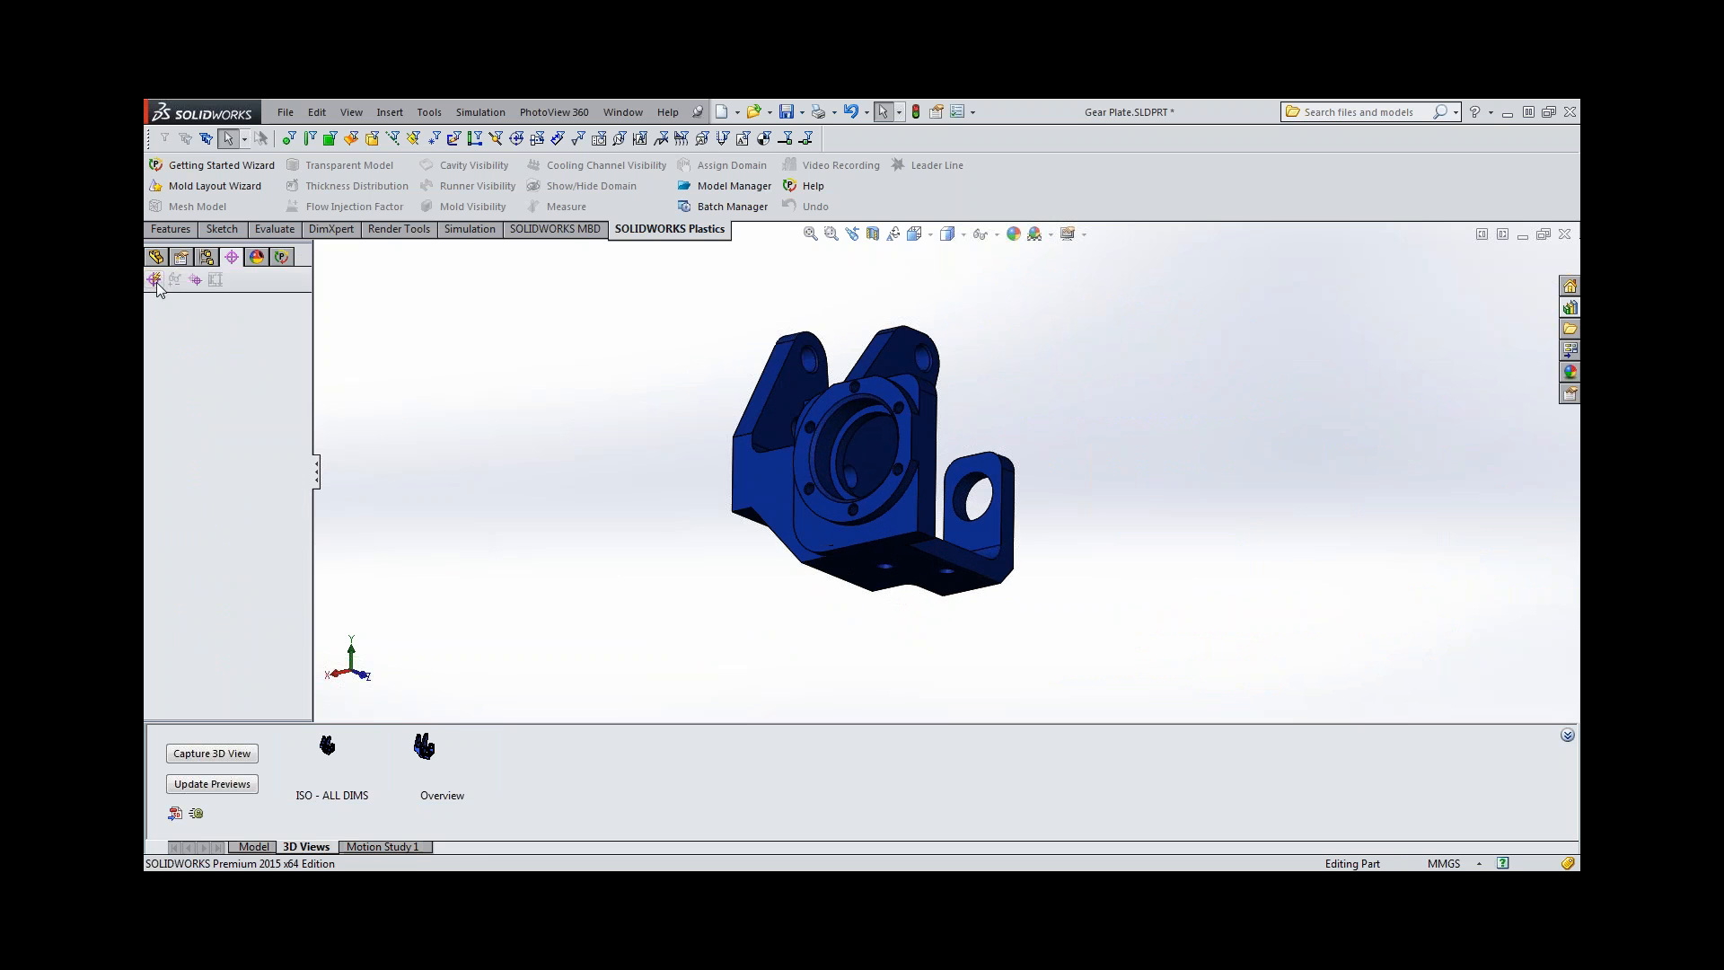
click(154, 279)
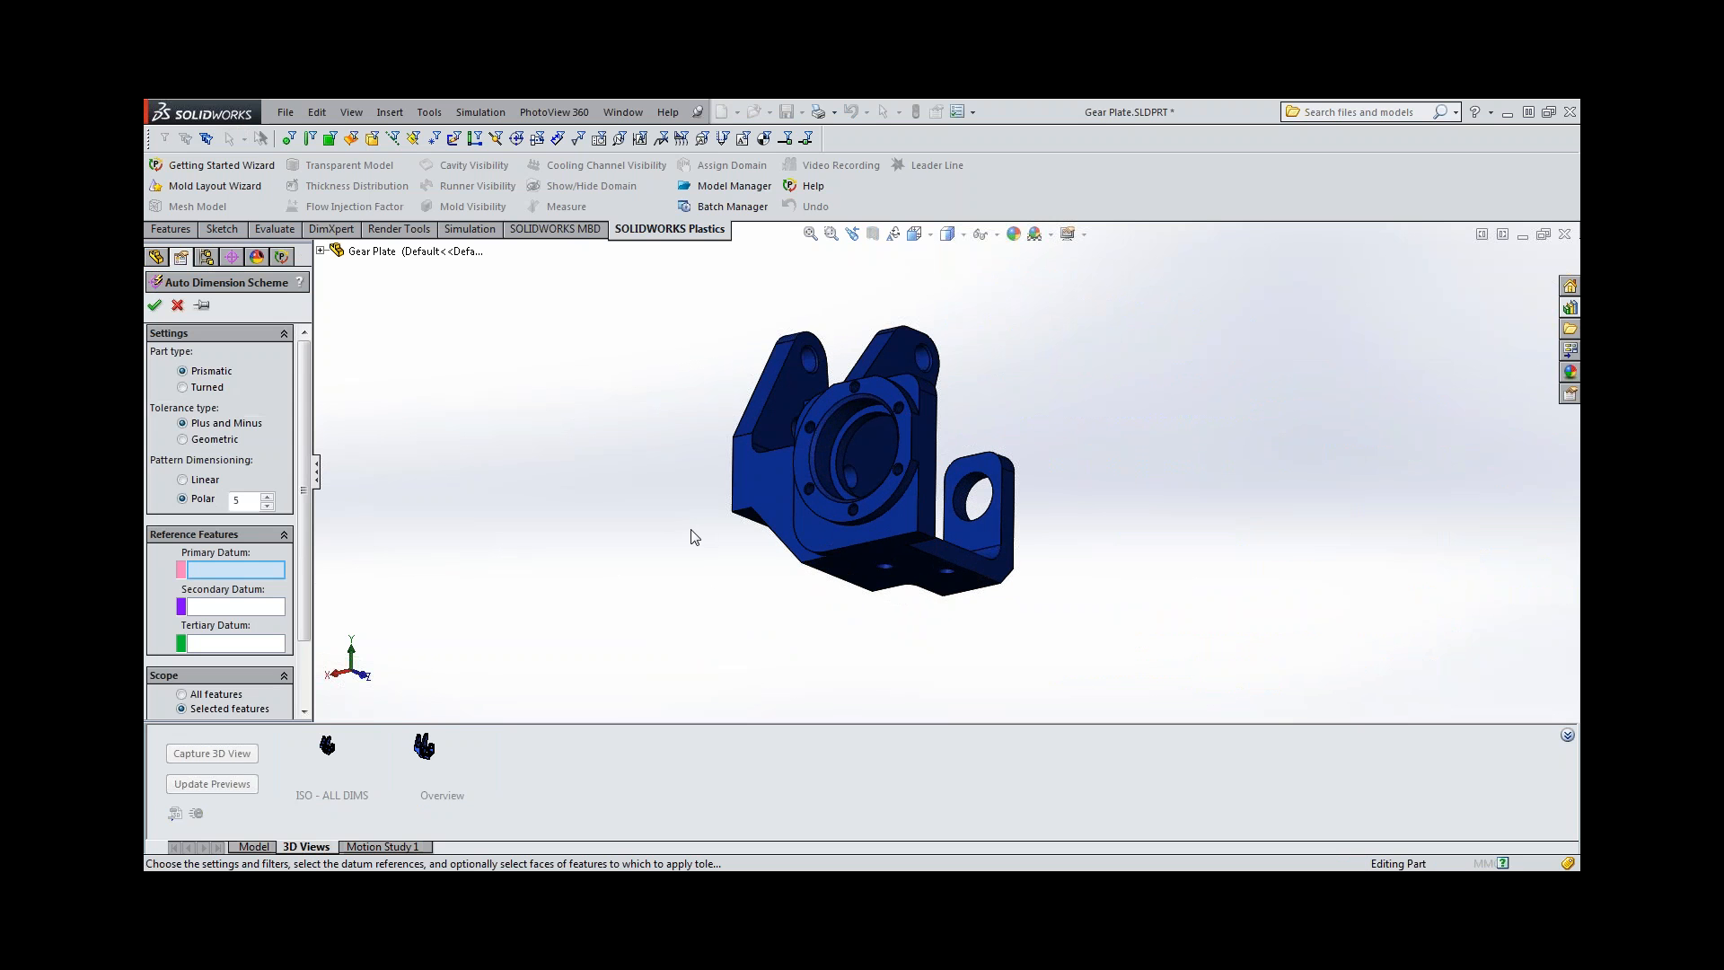
click(215, 442)
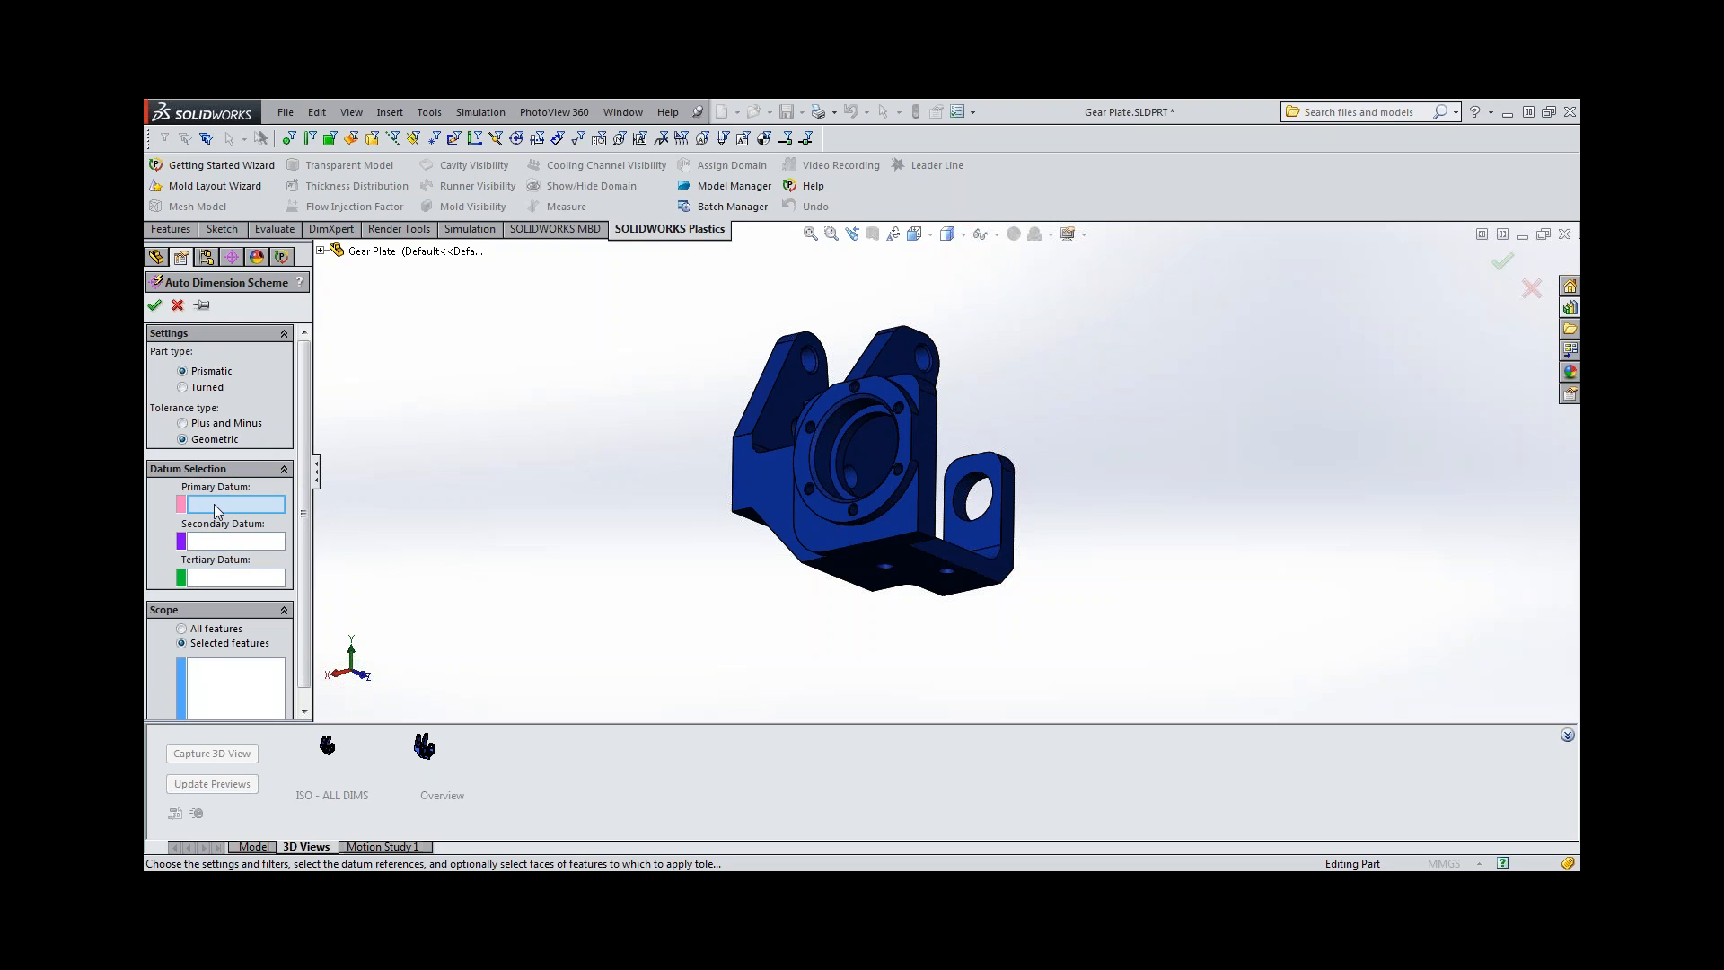
Set the plate's flat underside as the primary datum and the large bearing bore as the secondary datum.
click(885, 552)
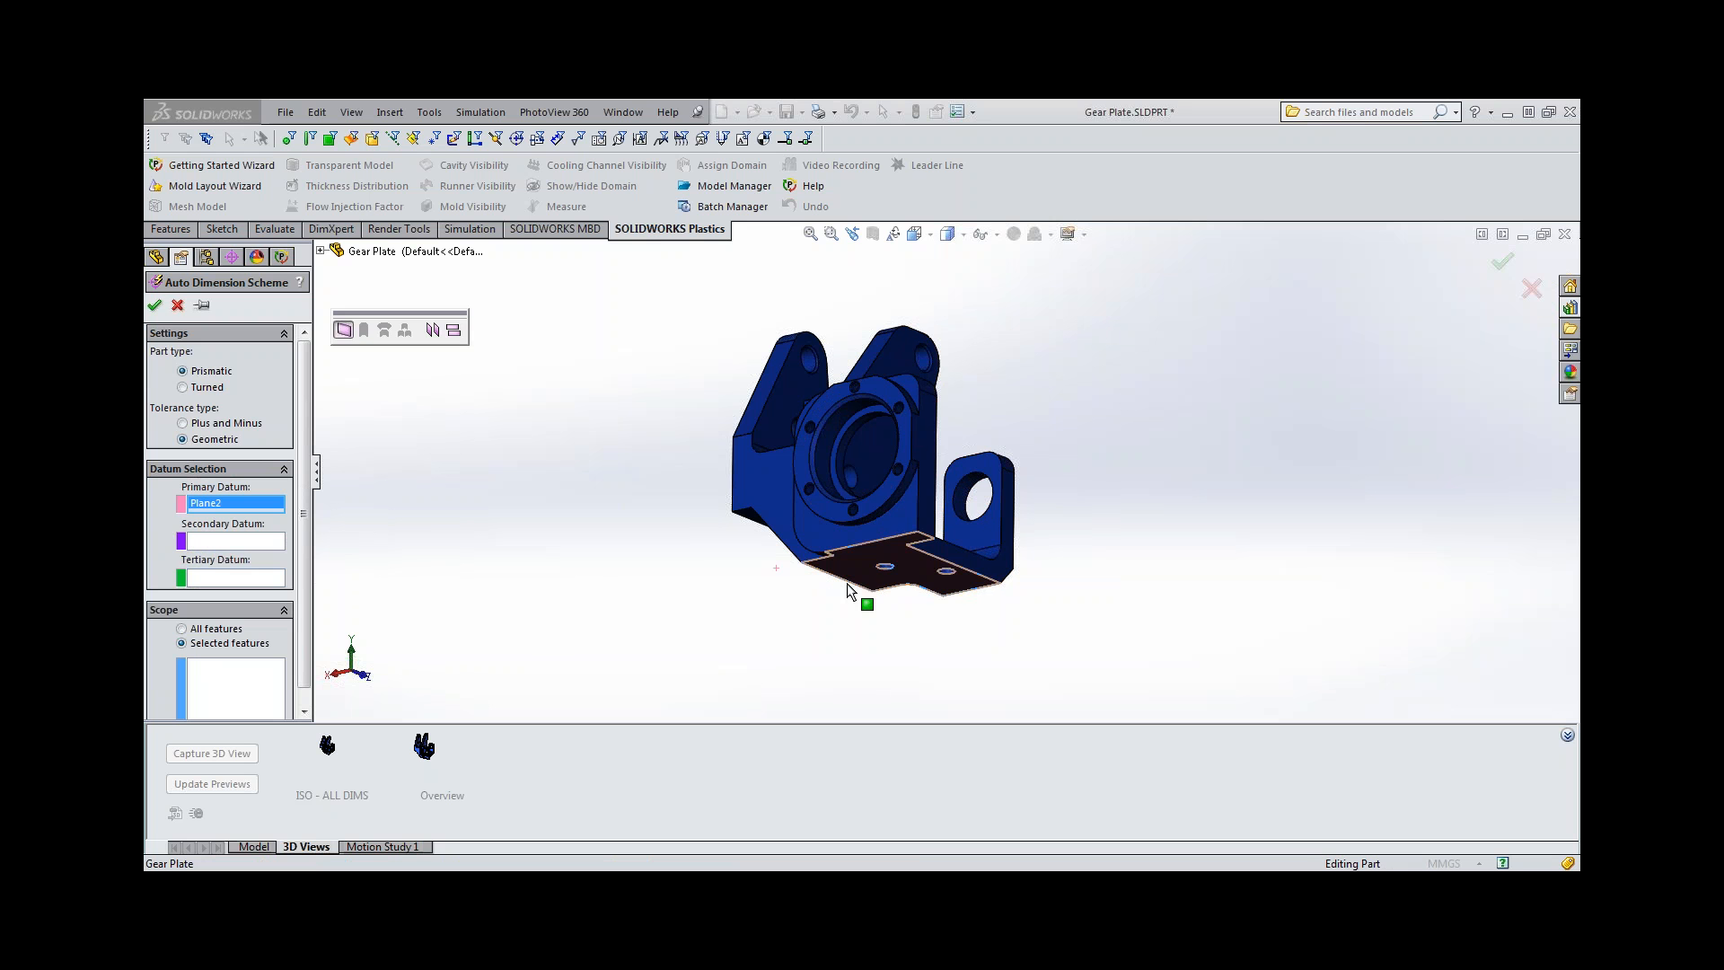
click(206, 541)
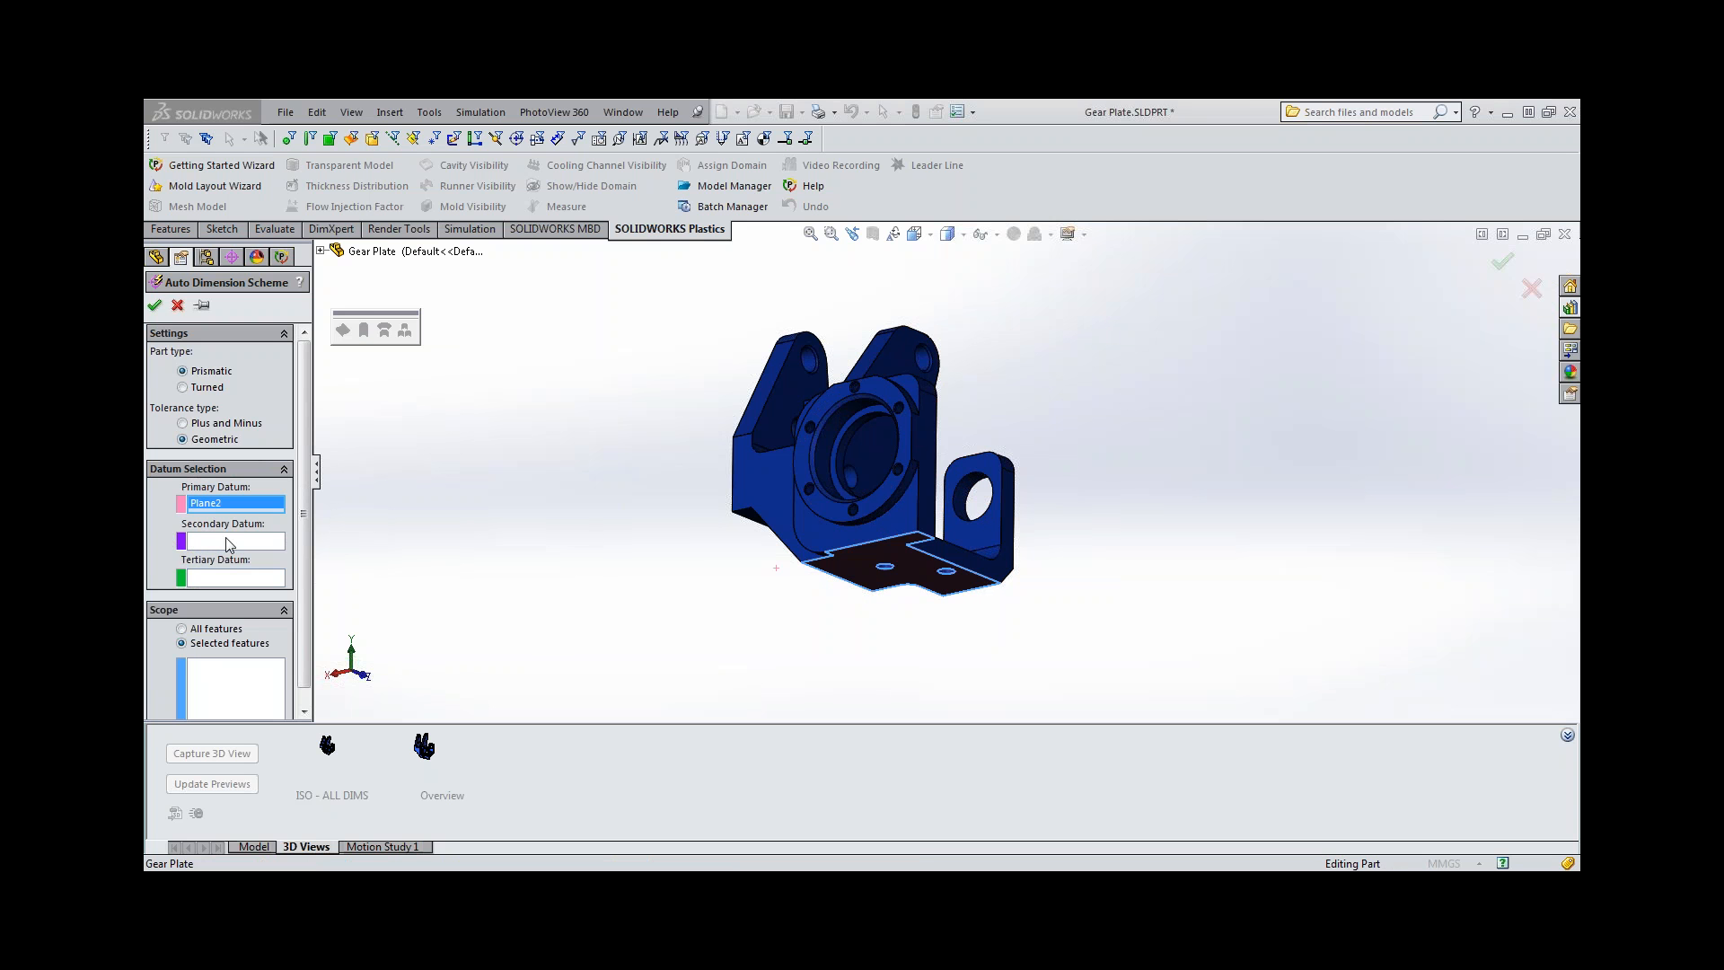
click(829, 455)
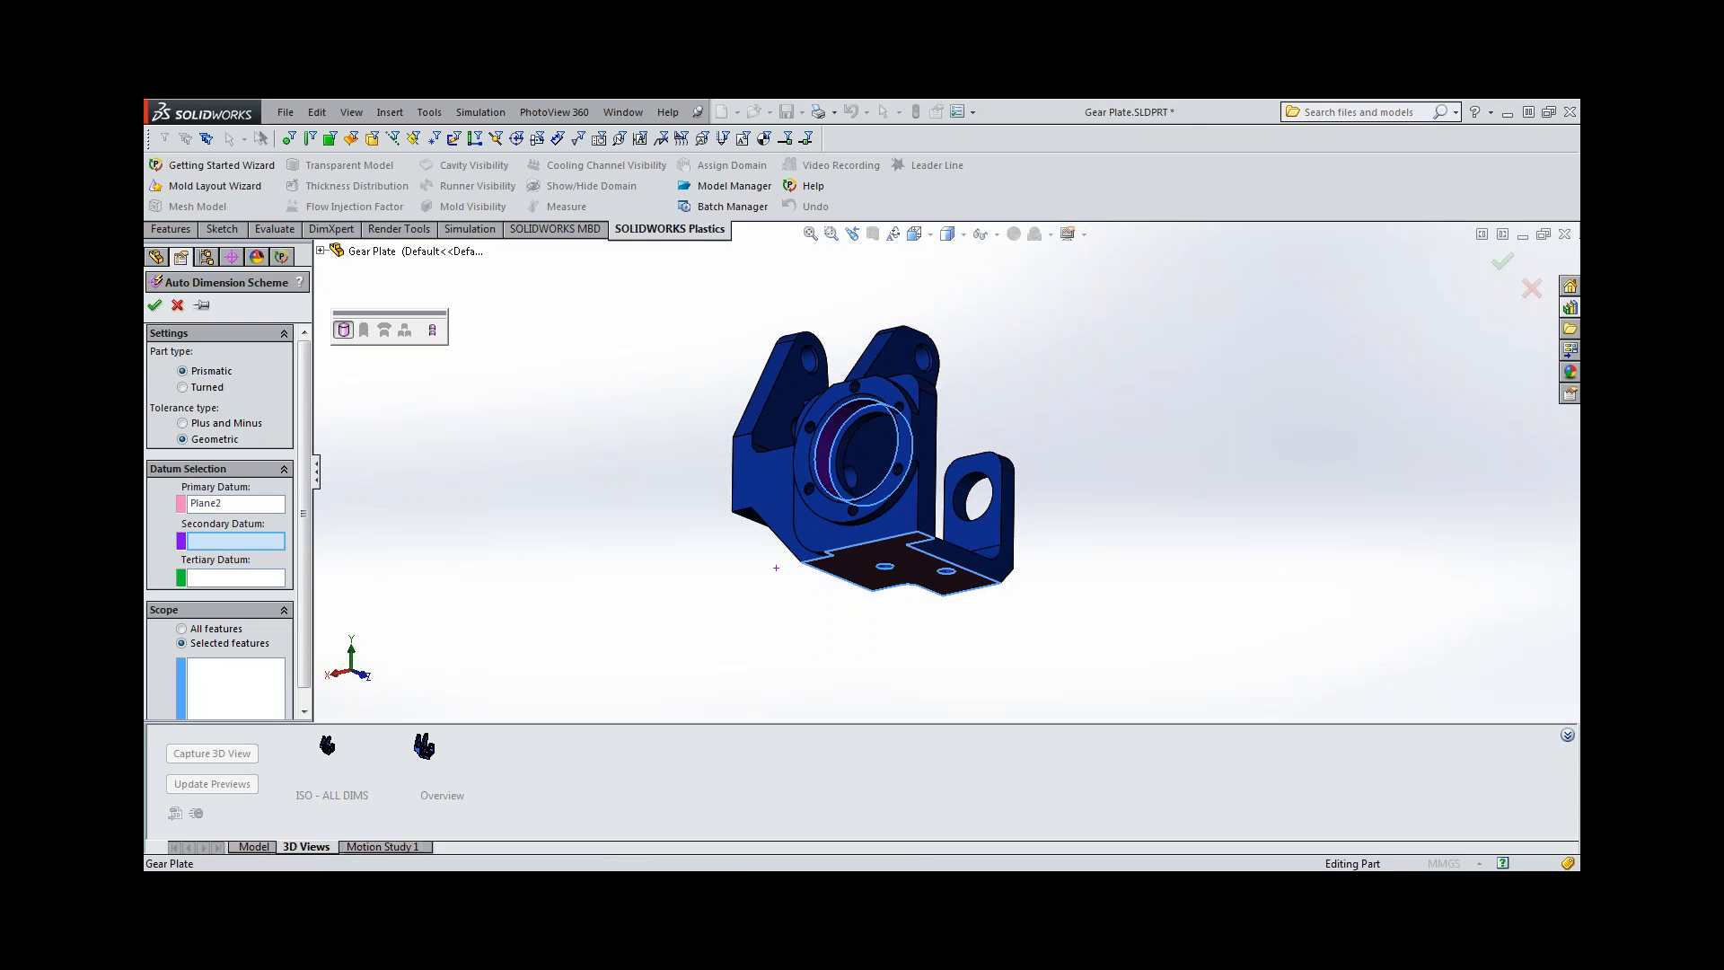
Set the tertiary datum to the two aligned lower holes in the upright arms, combined as one compound hole.
middle_drag(823, 449, 758, 564)
click(267, 584)
scroll(875, 491, down, 4)
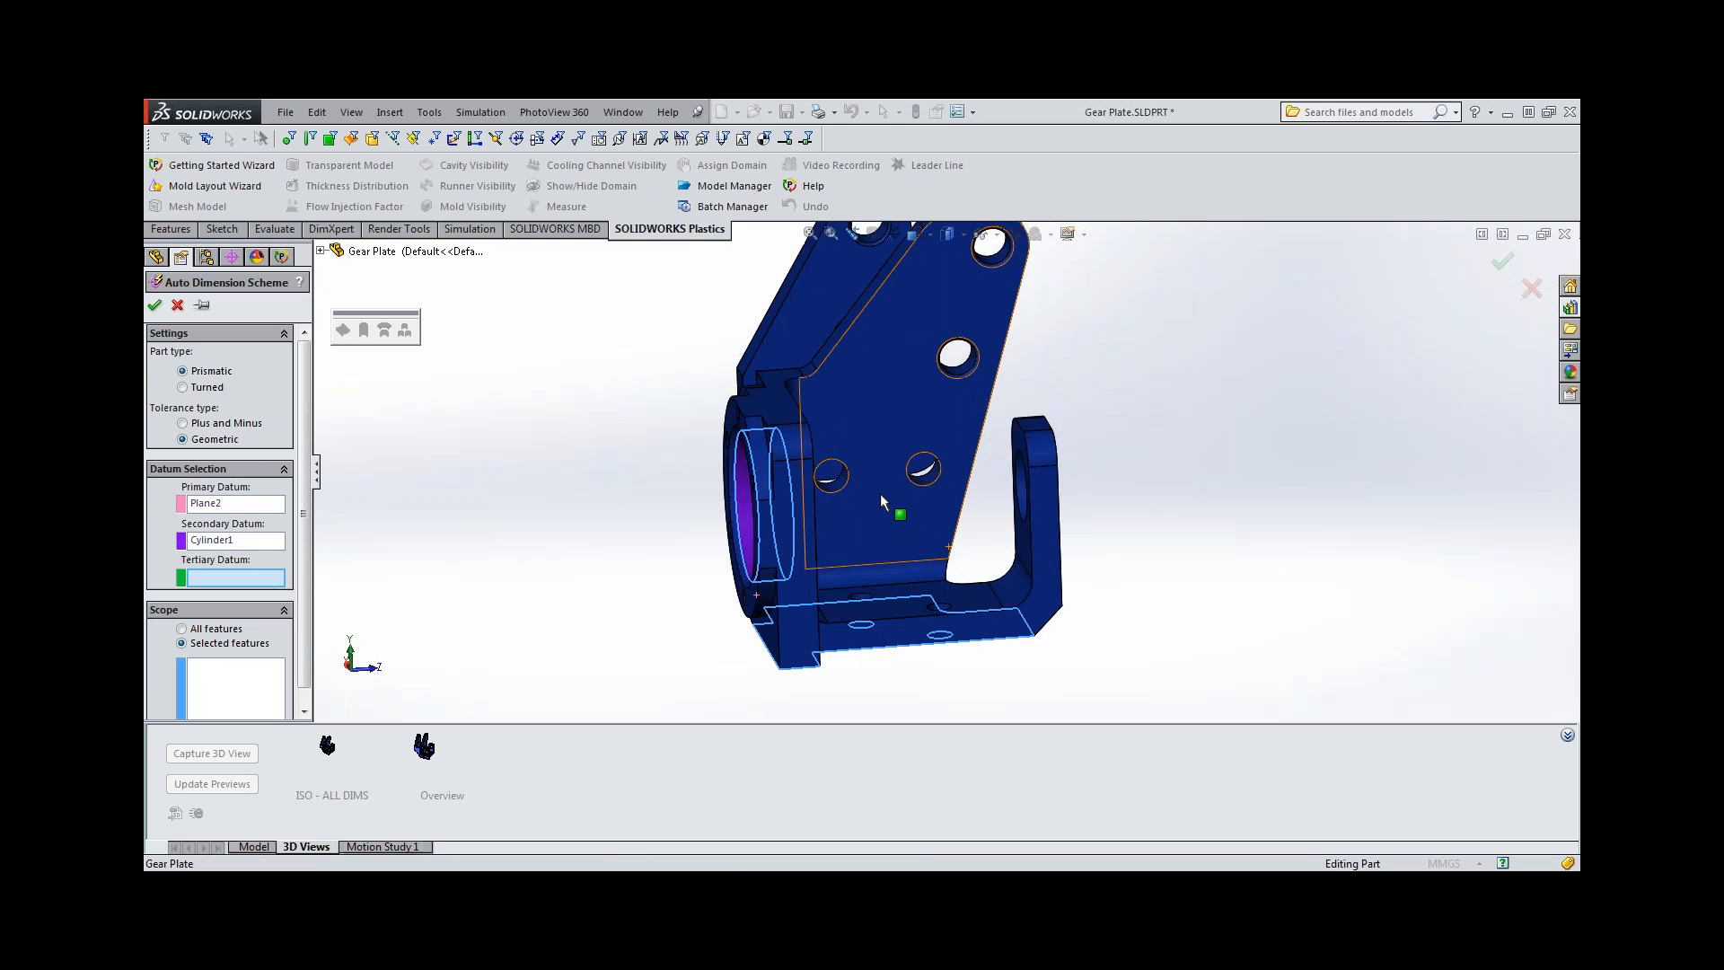
click(833, 483)
middle_drag(833, 483, 485, 386)
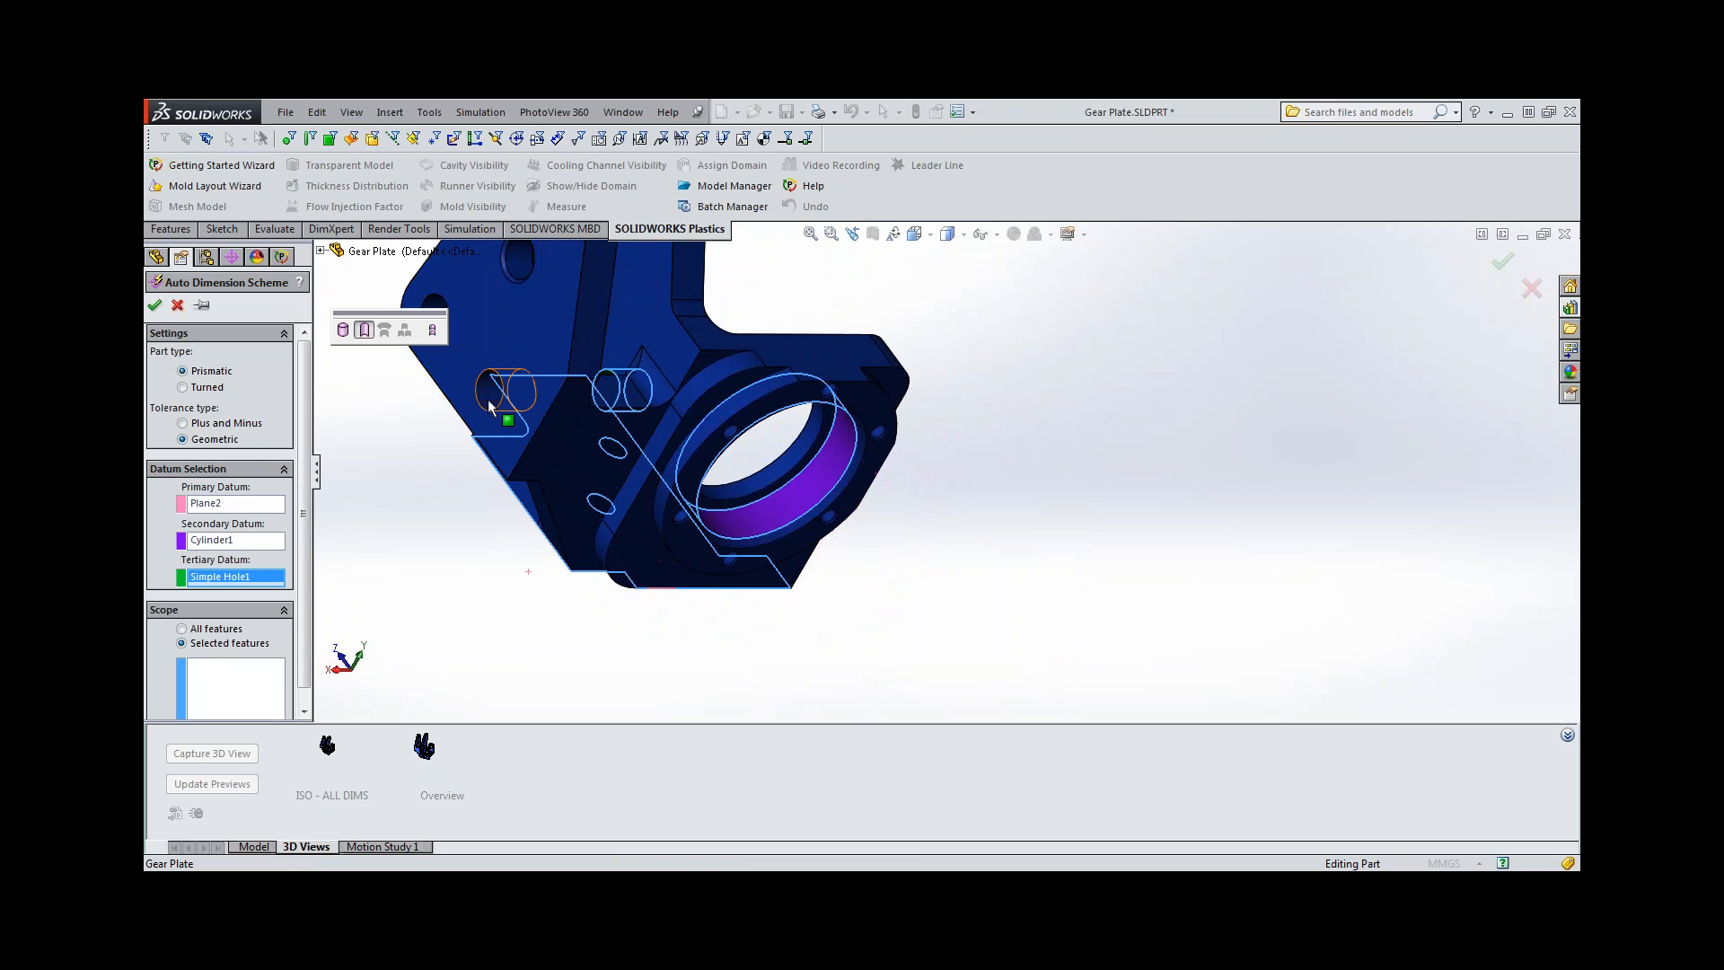
click(436, 330)
scroll(520, 408, down, 2)
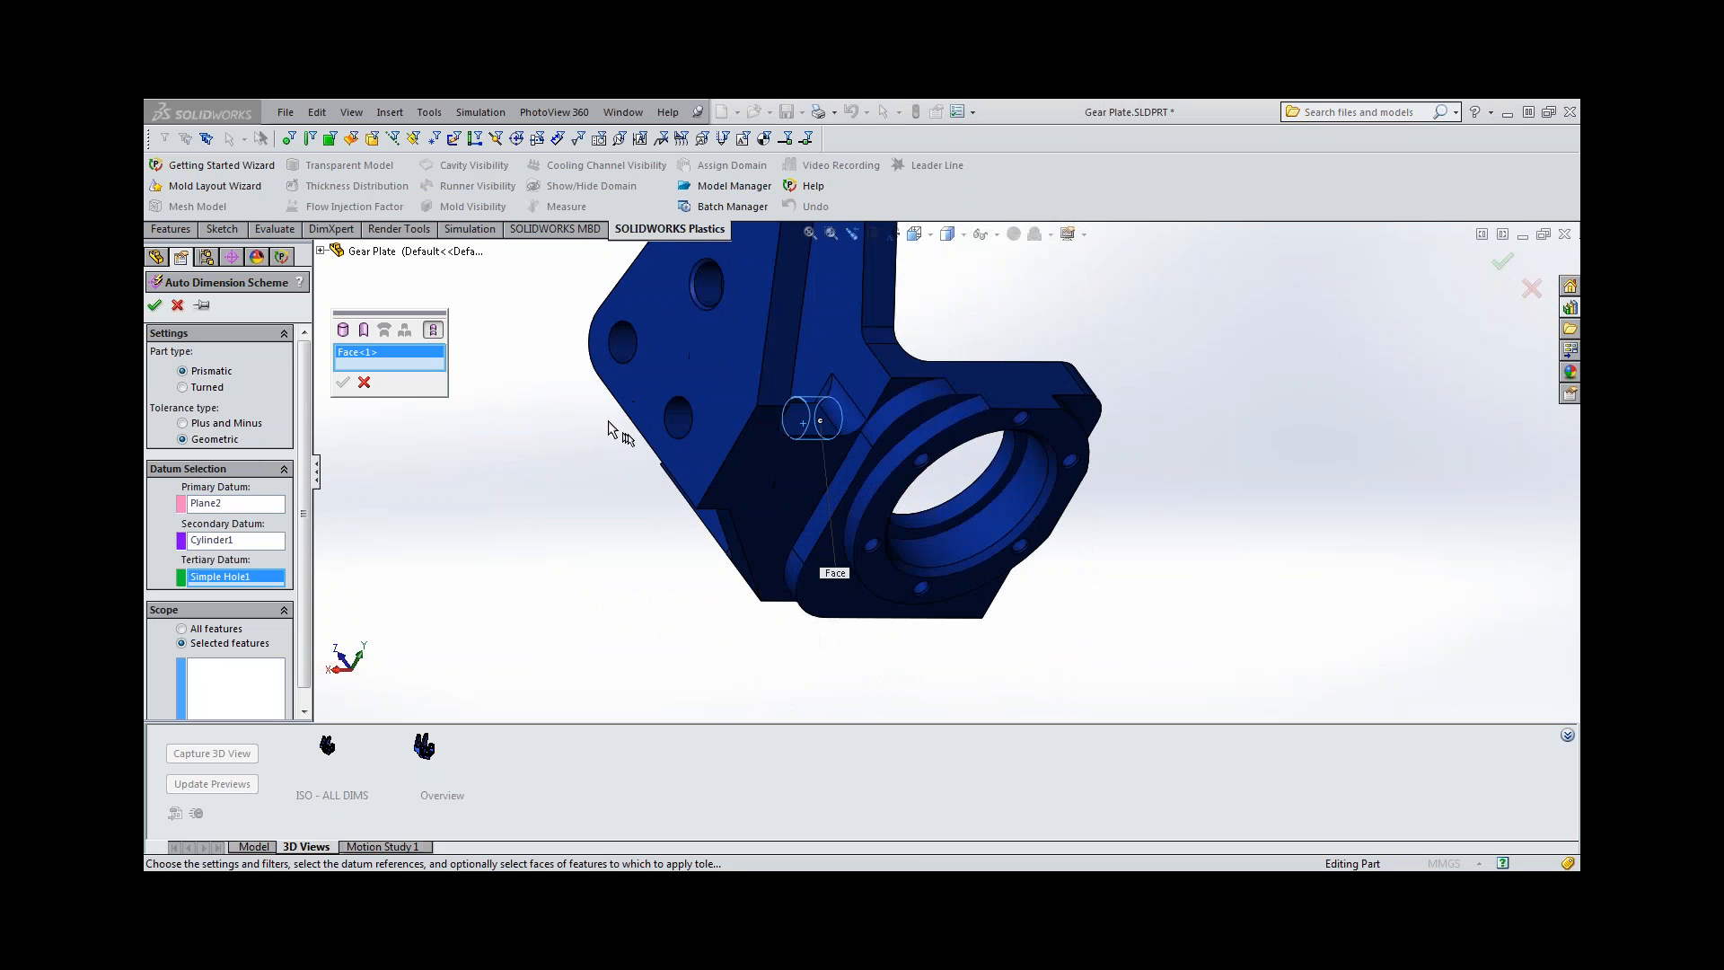
click(671, 431)
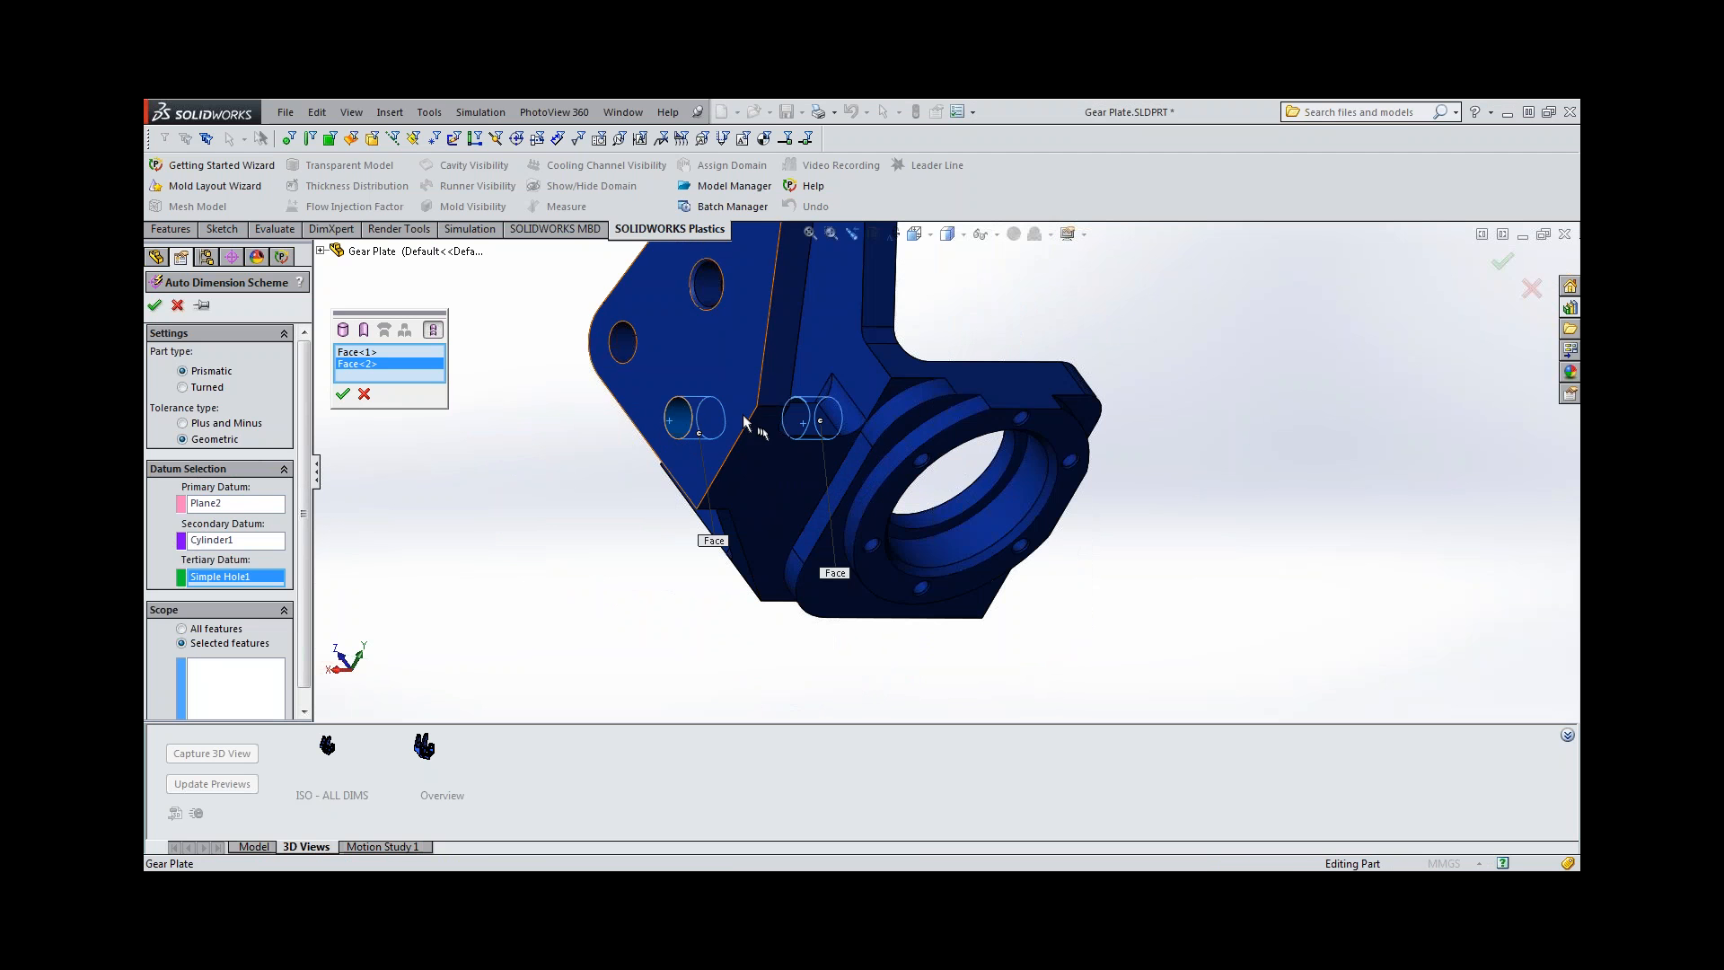
click(342, 393)
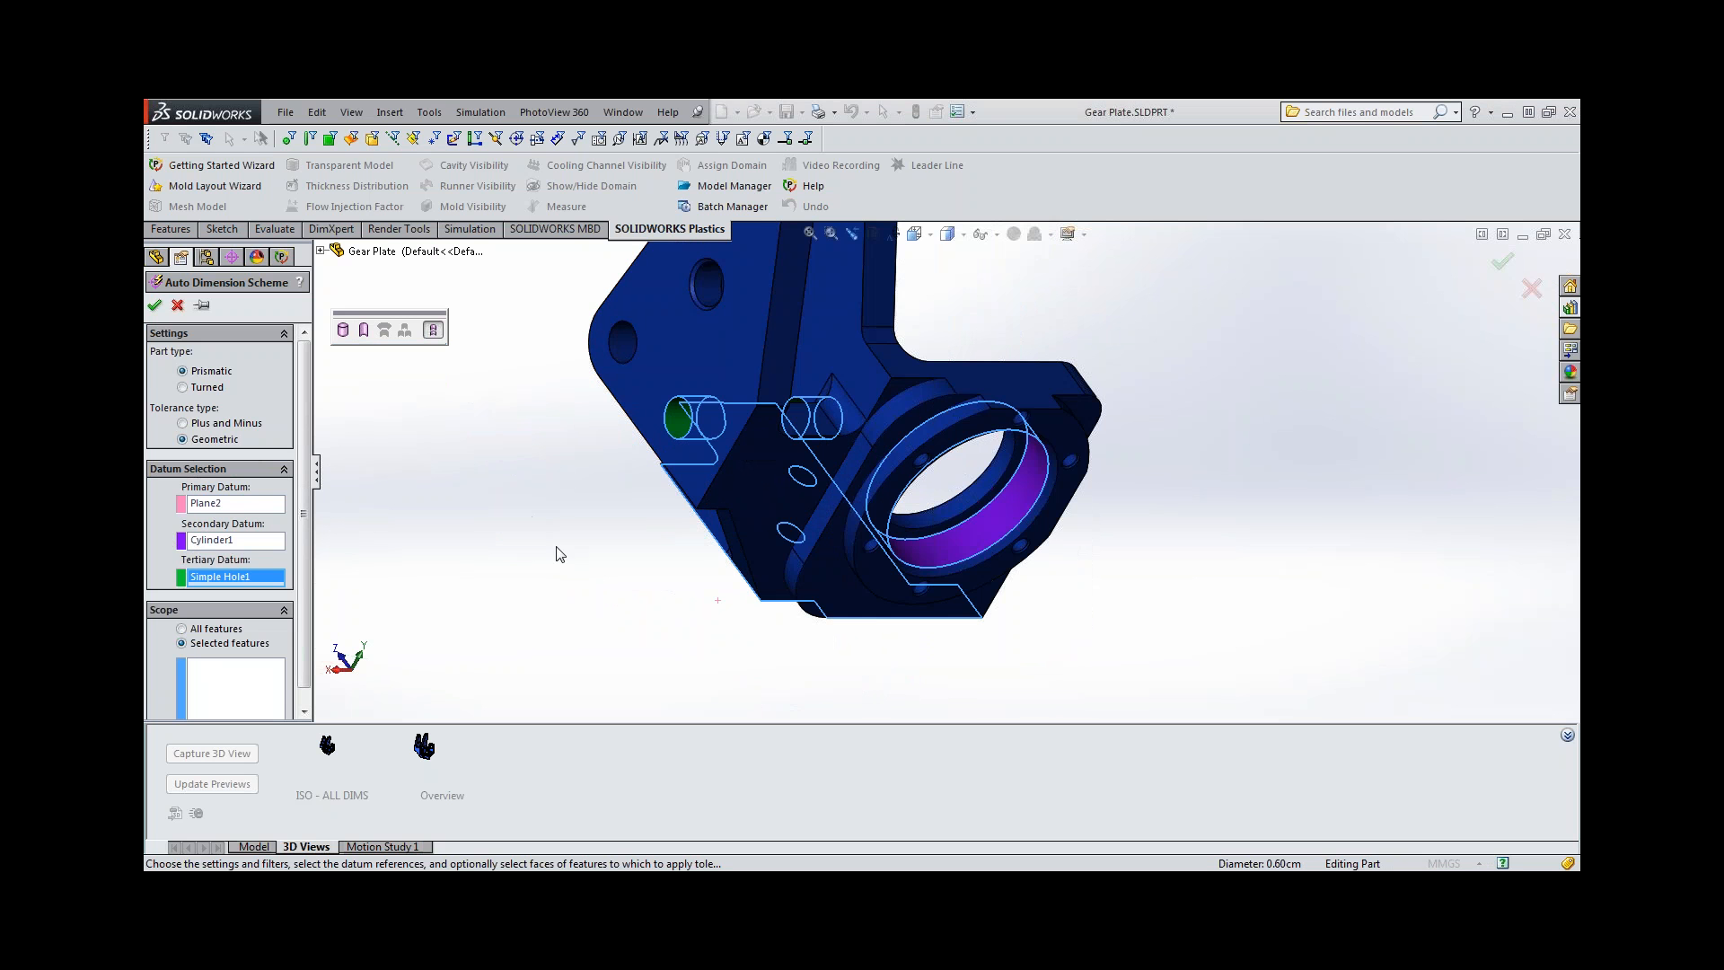
Limit the scheme's selected-features scope to the pair of M4 clearance holes in the plate's base, taken as a hole pattern.
middle_drag(558, 551, 462, 494)
click(254, 696)
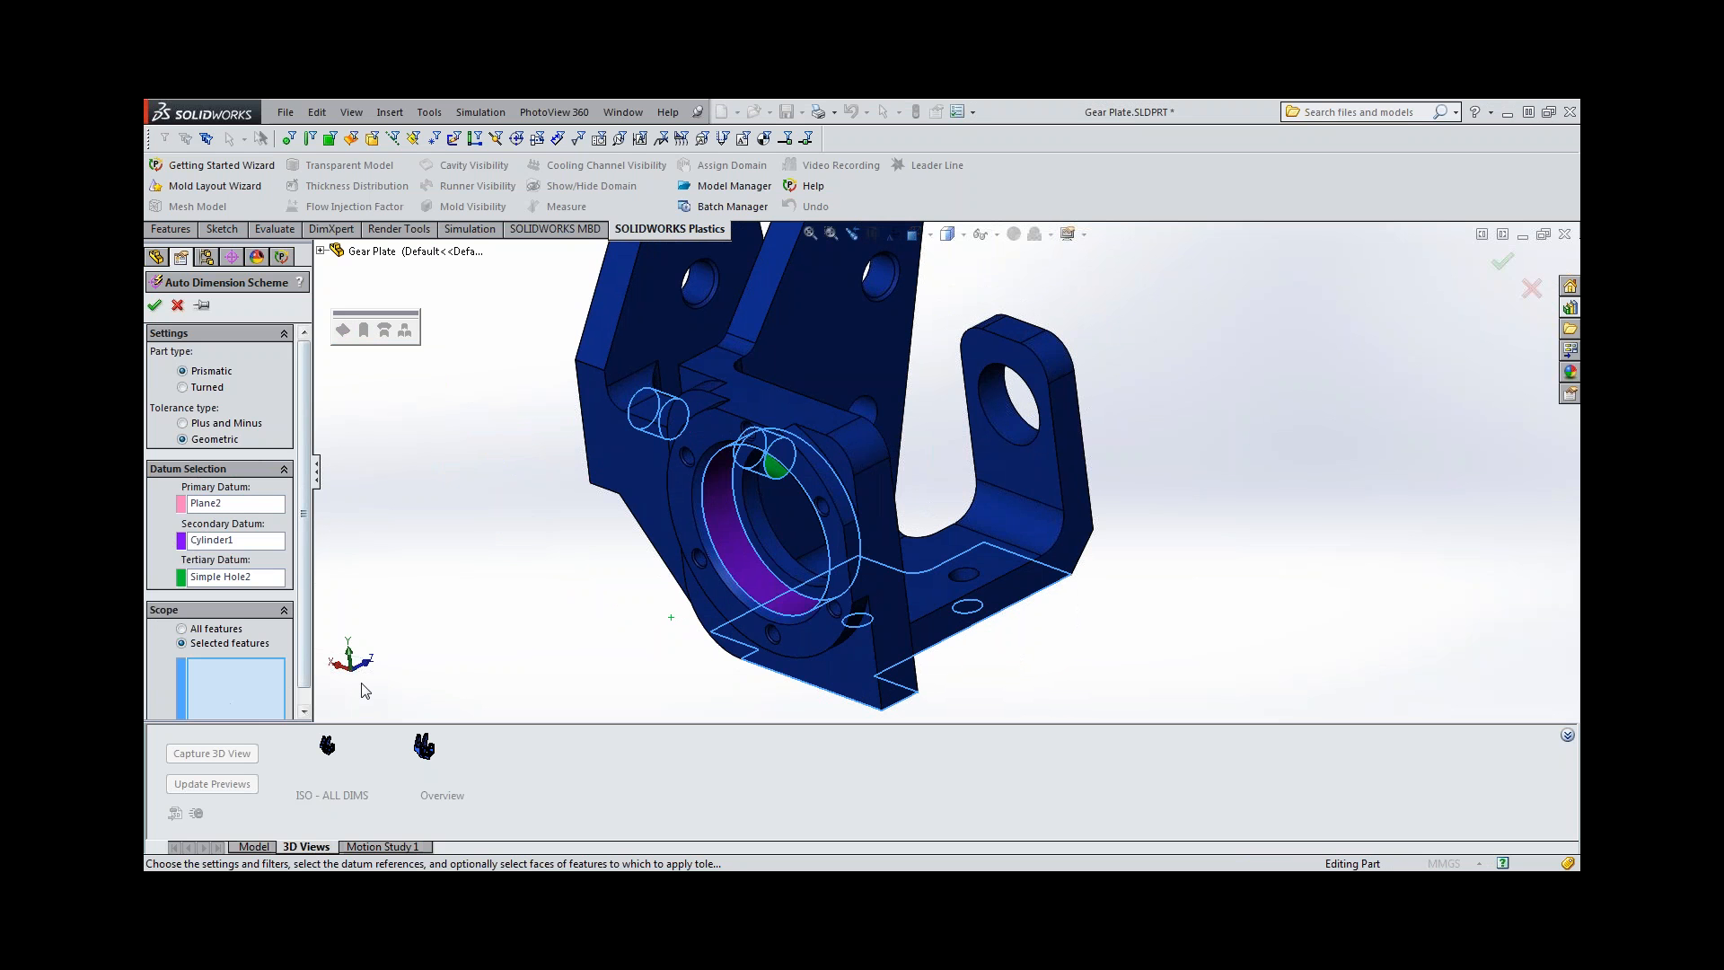
middle_drag(364, 689, 685, 631)
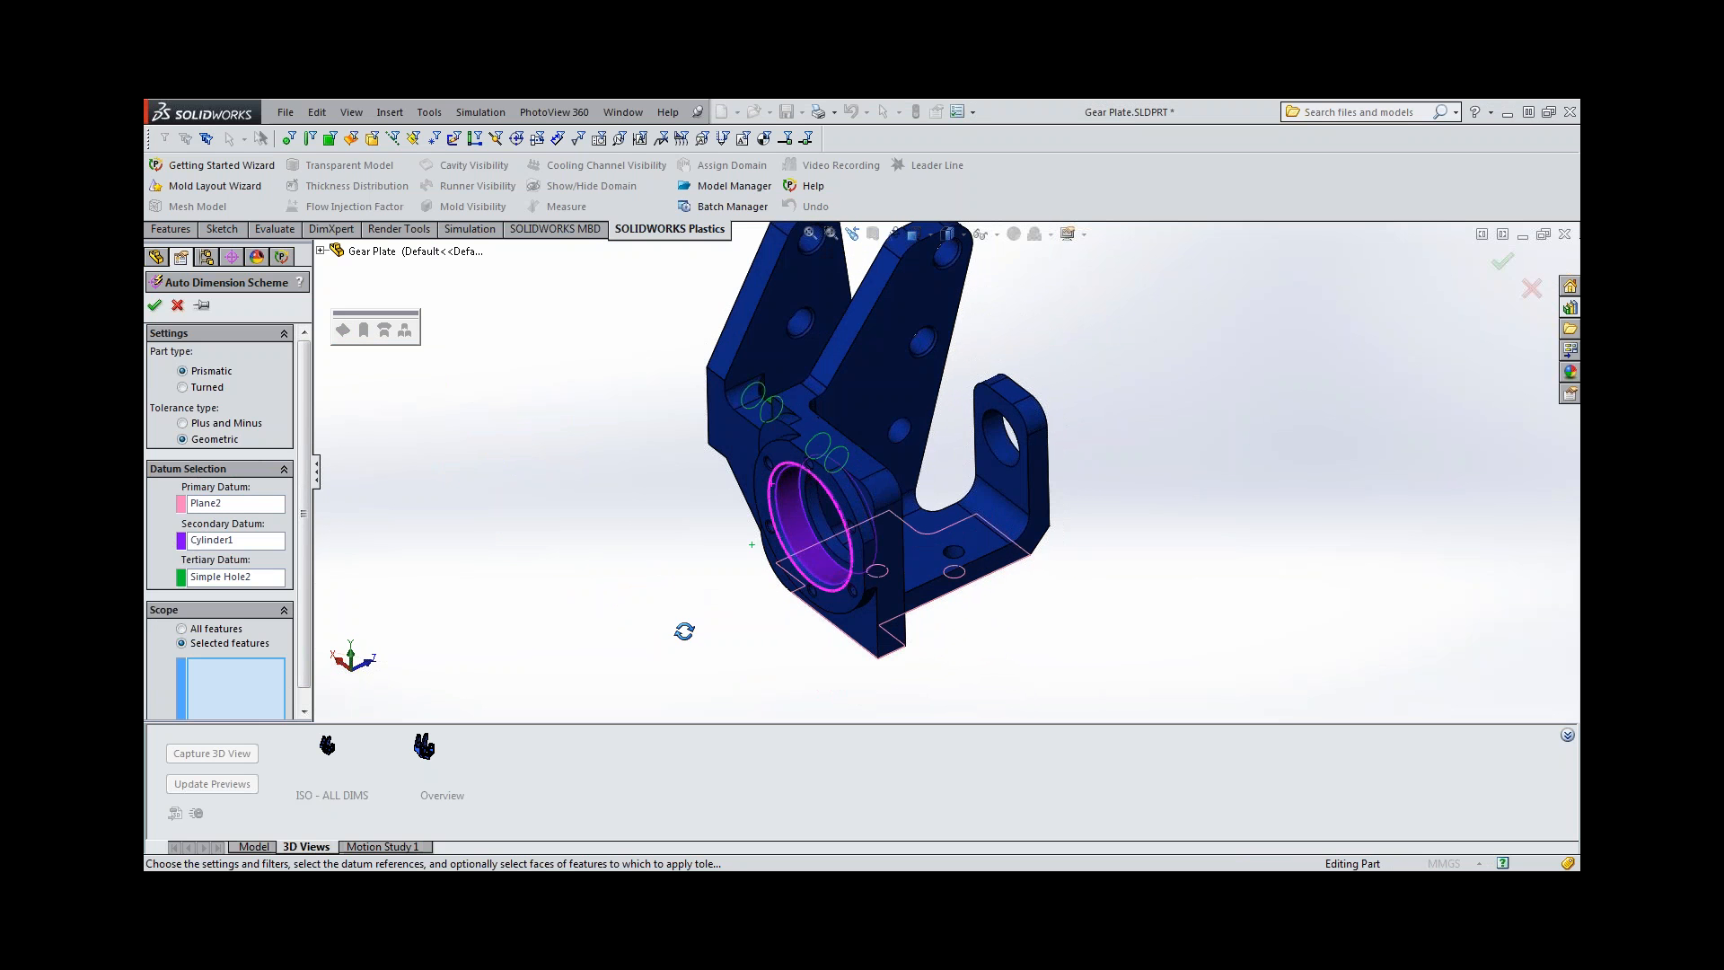
scroll(1089, 586, down, 2)
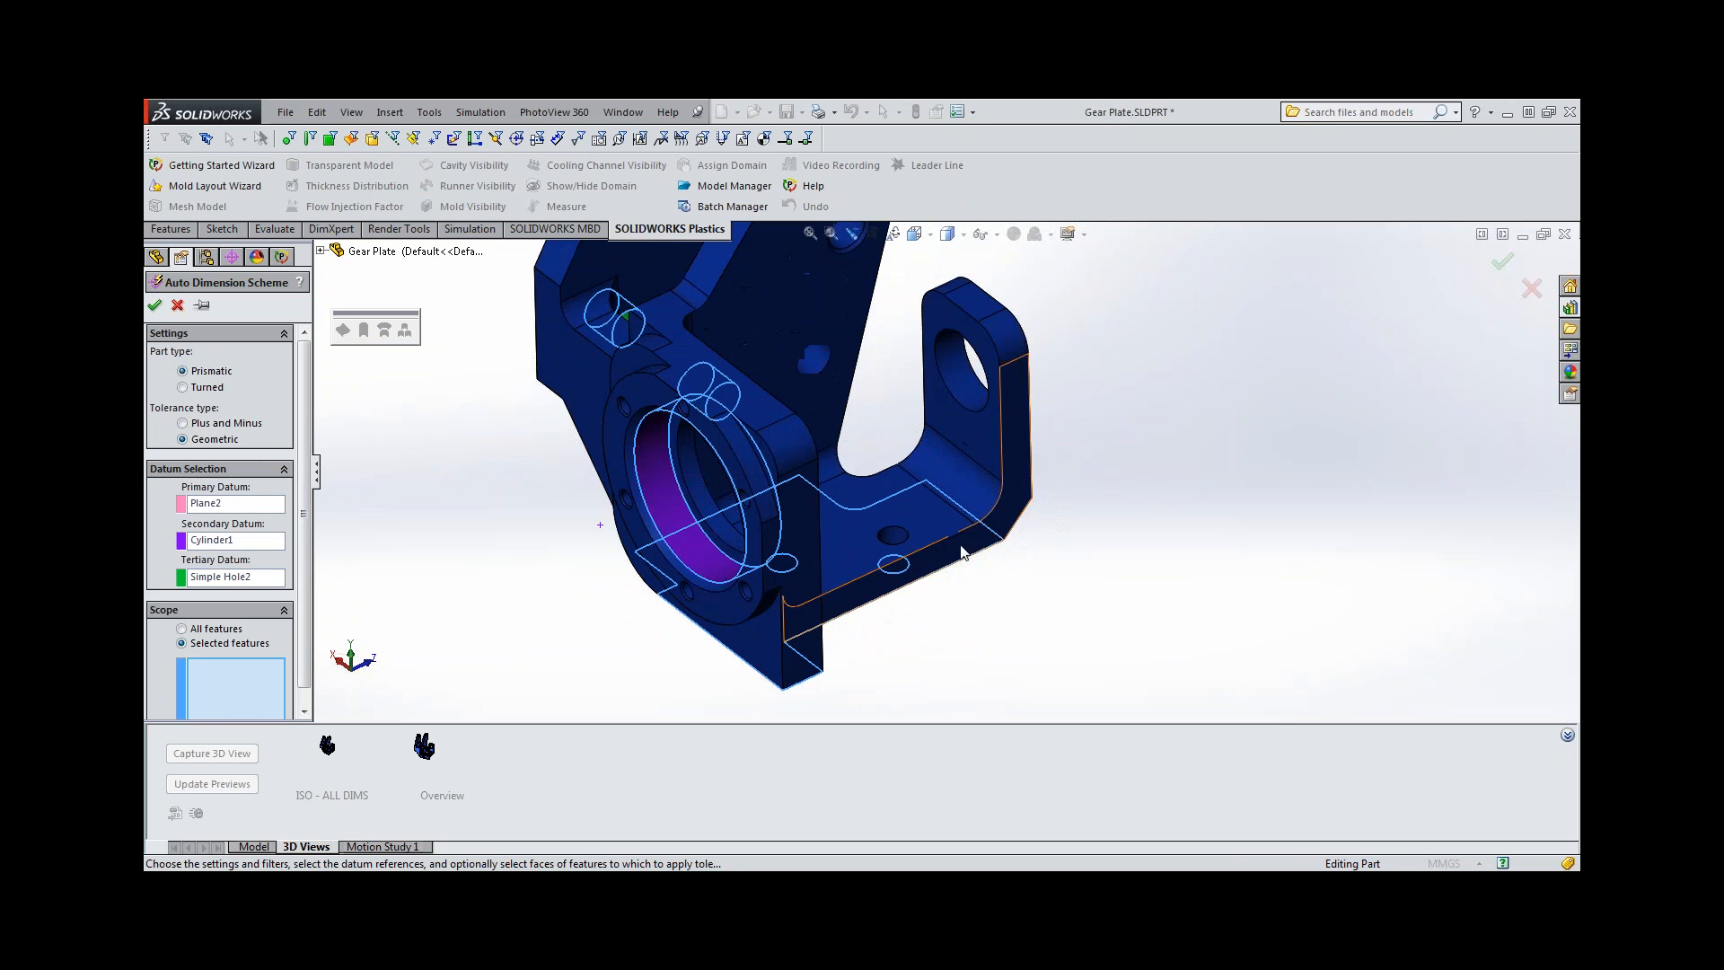
click(900, 543)
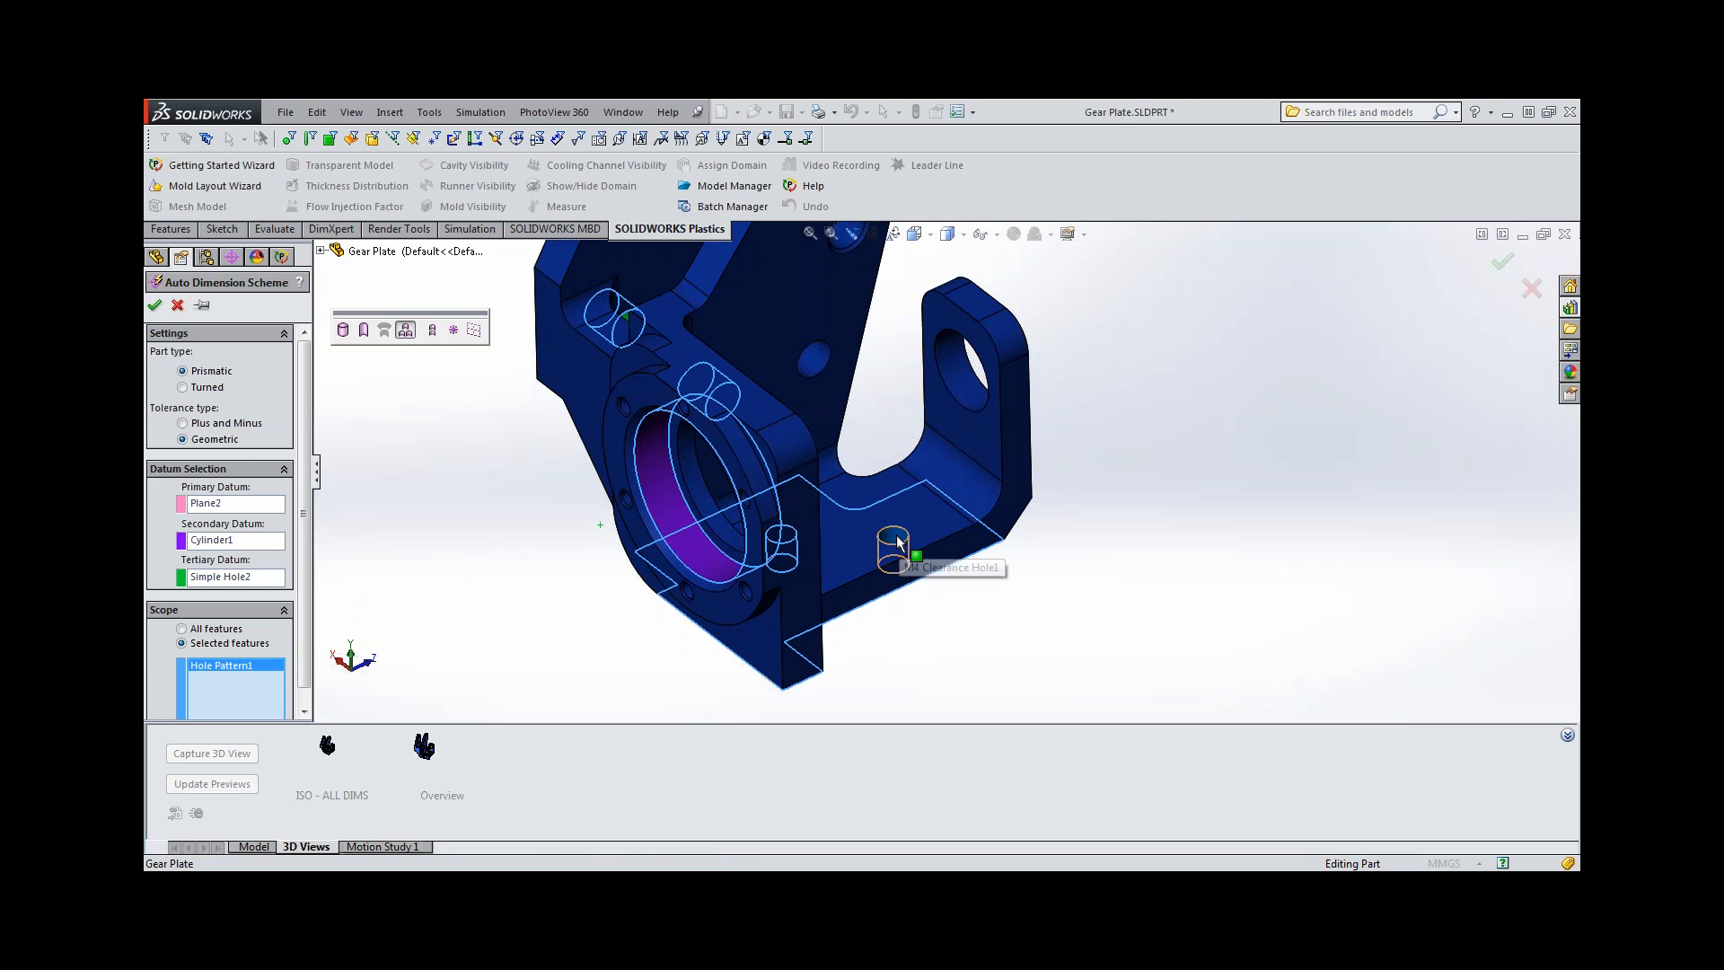
Add the large hole in the single upright lug to the scope and generate the auto dimension scheme.
middle_drag(819, 552, 797, 540)
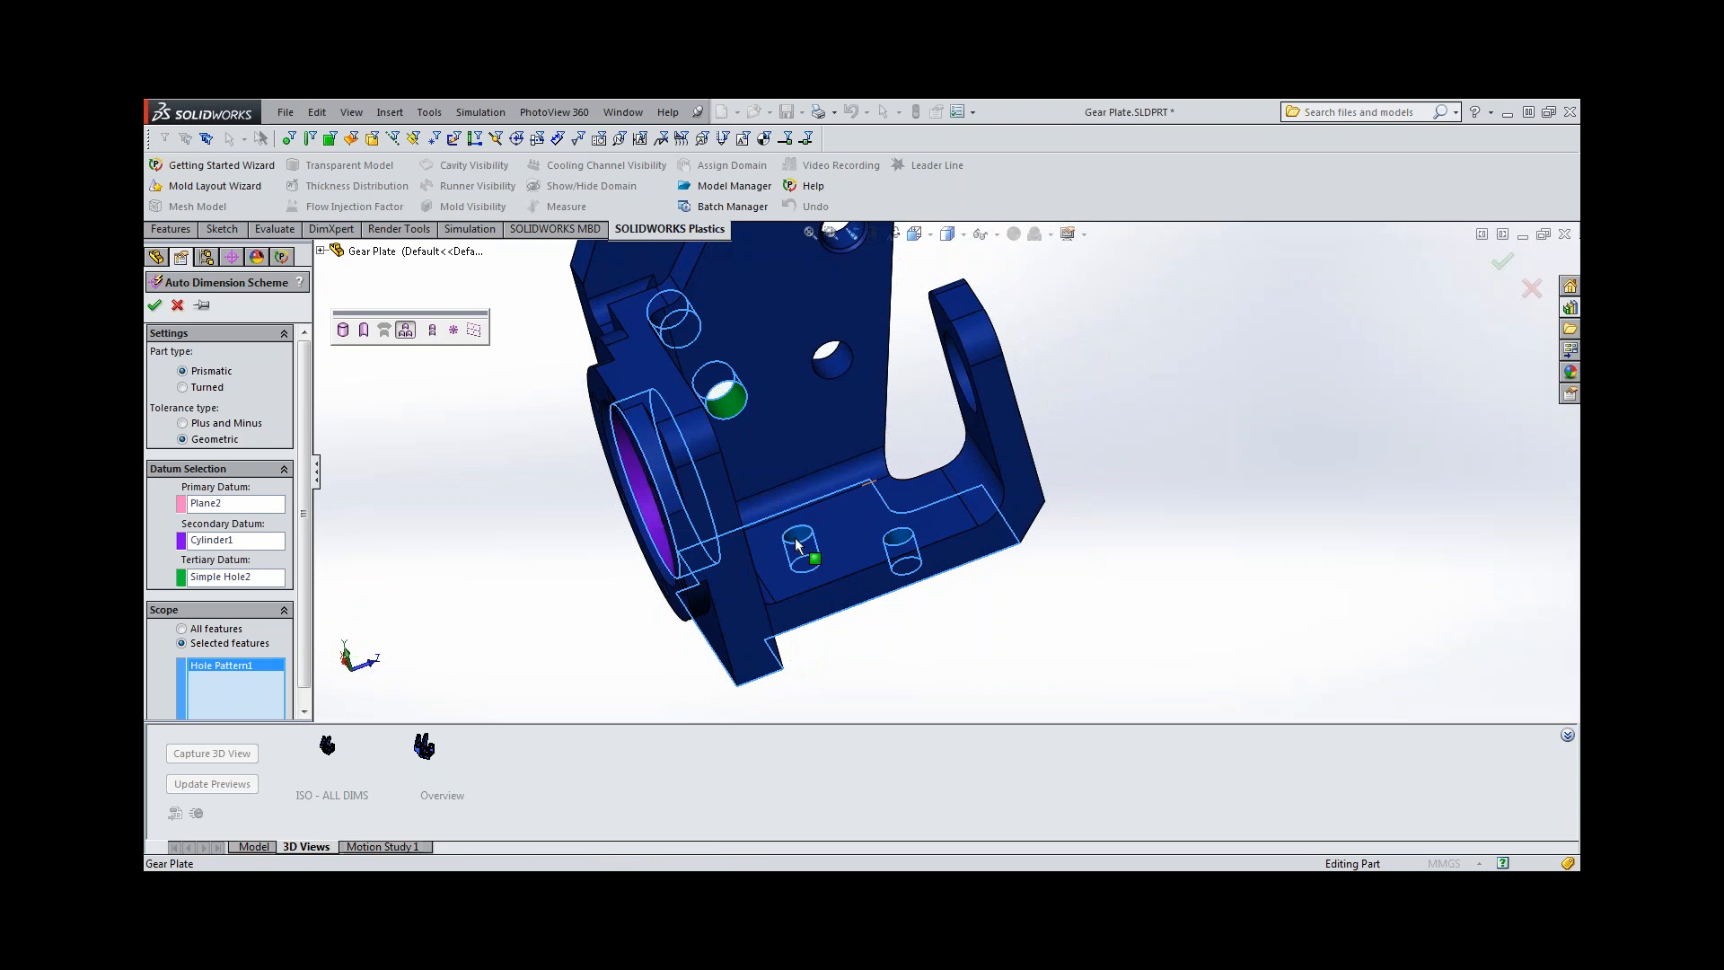
middle_drag(916, 566, 939, 525)
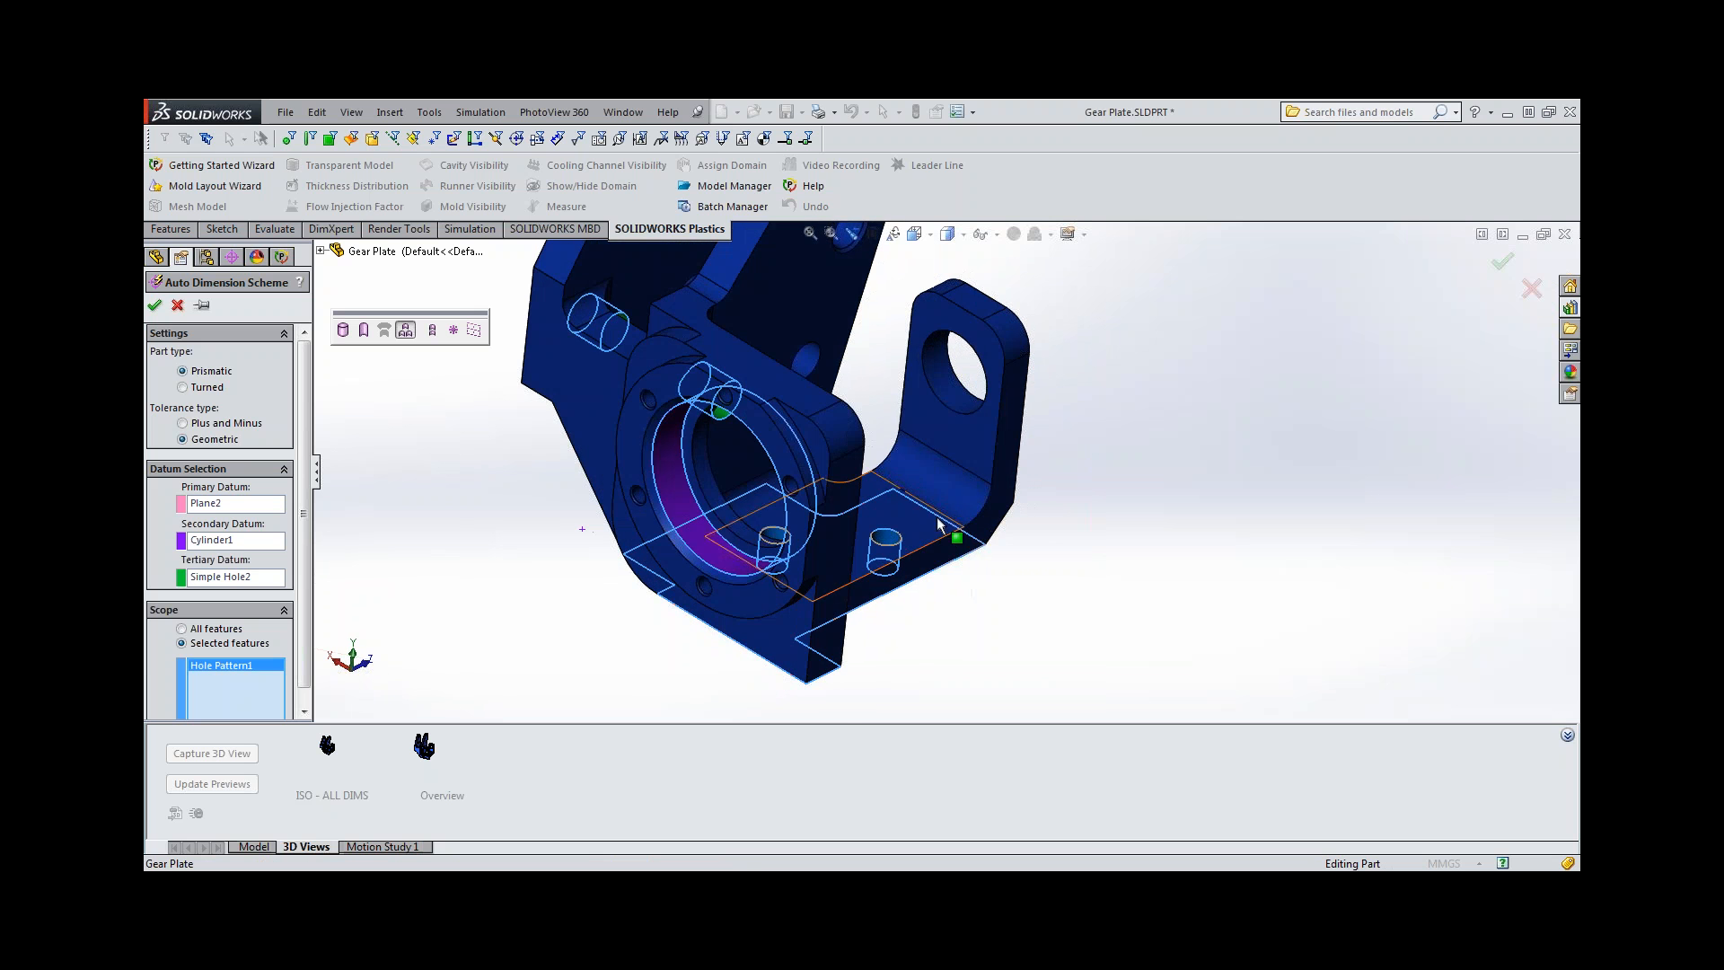
scroll(922, 490, up, 2)
scroll(934, 427, down, 3)
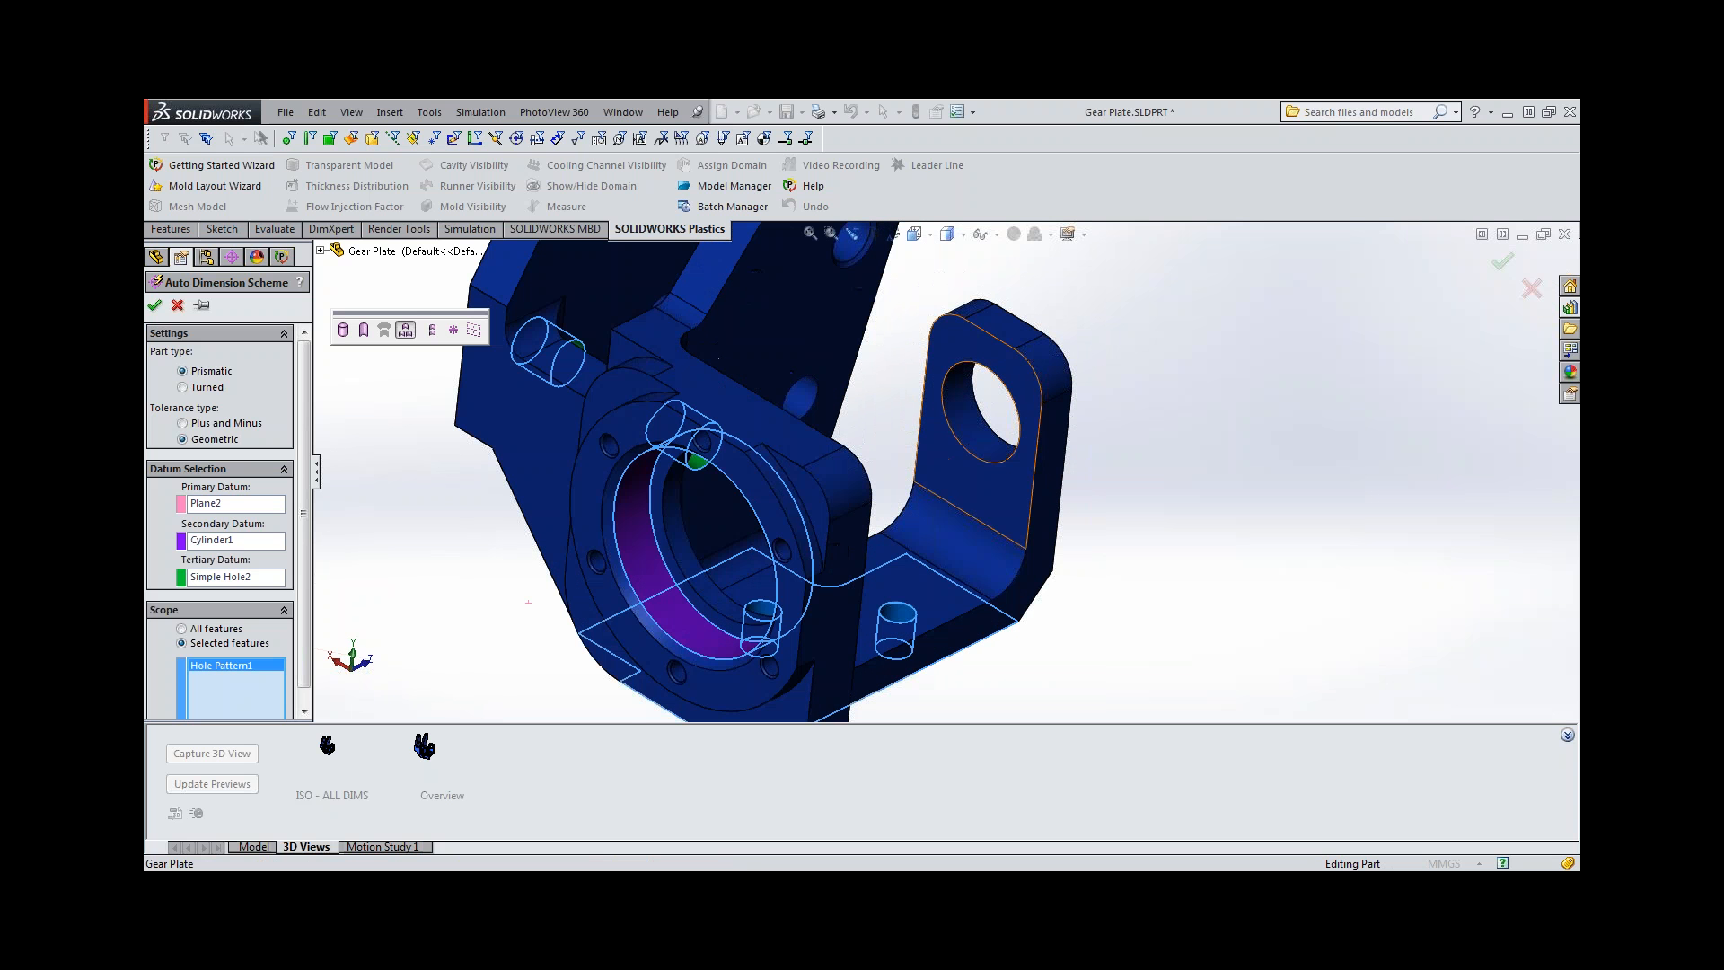
click(976, 429)
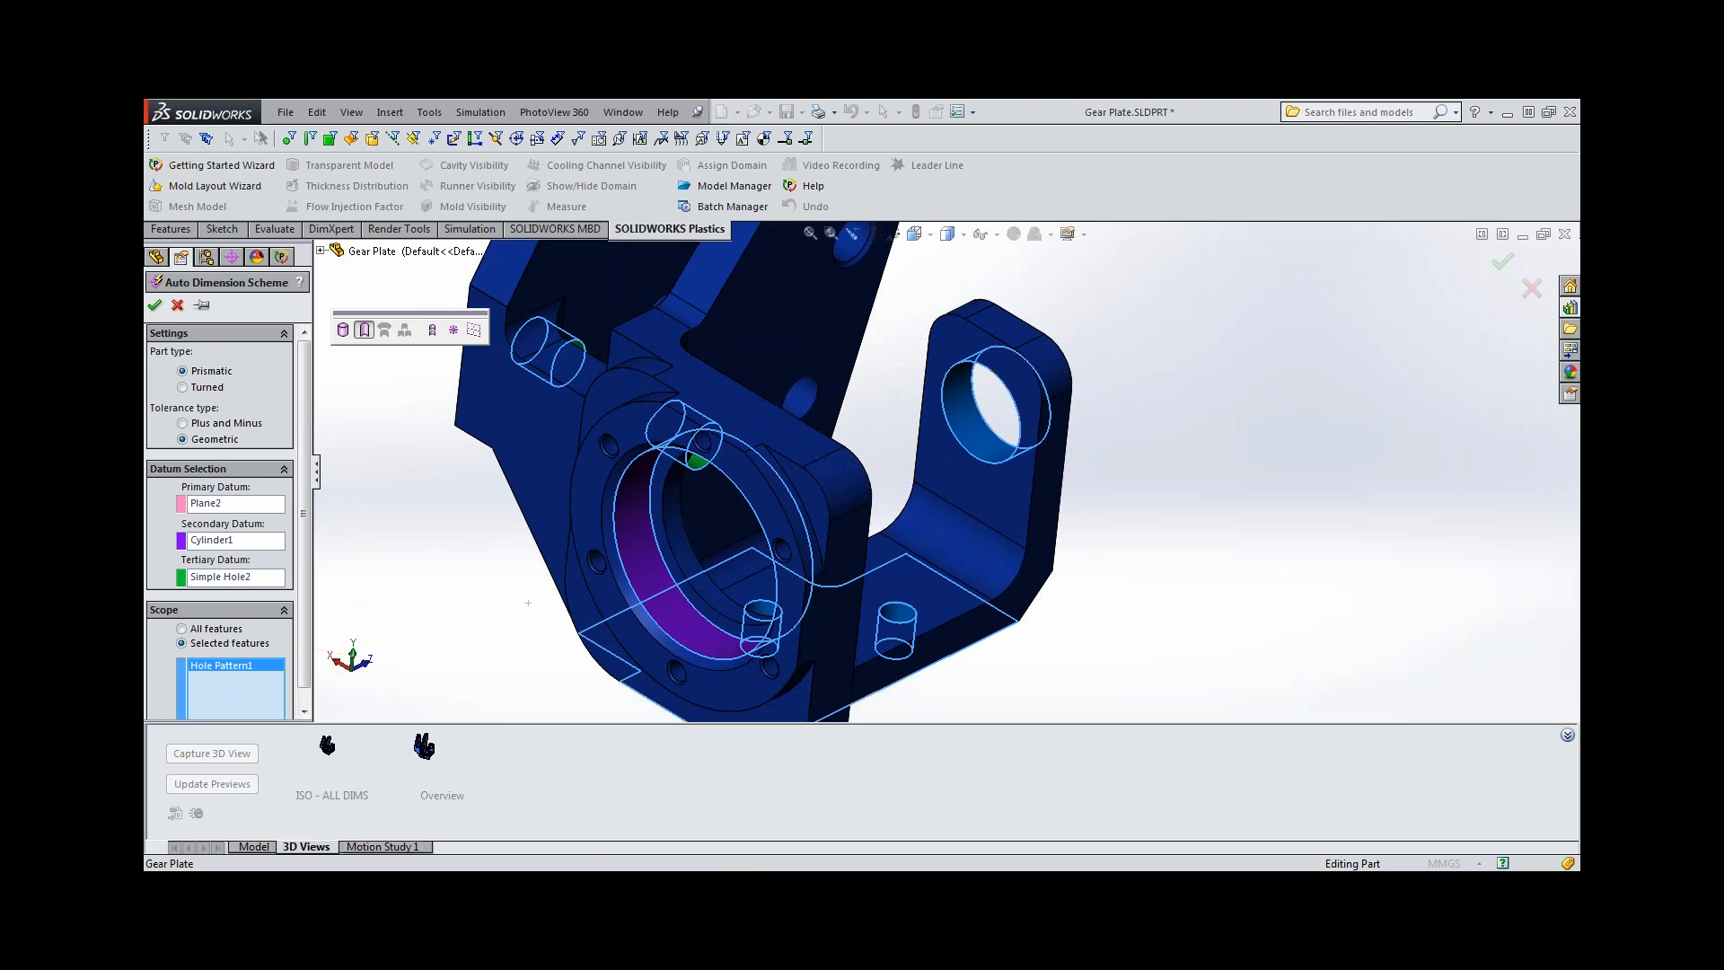
click(154, 305)
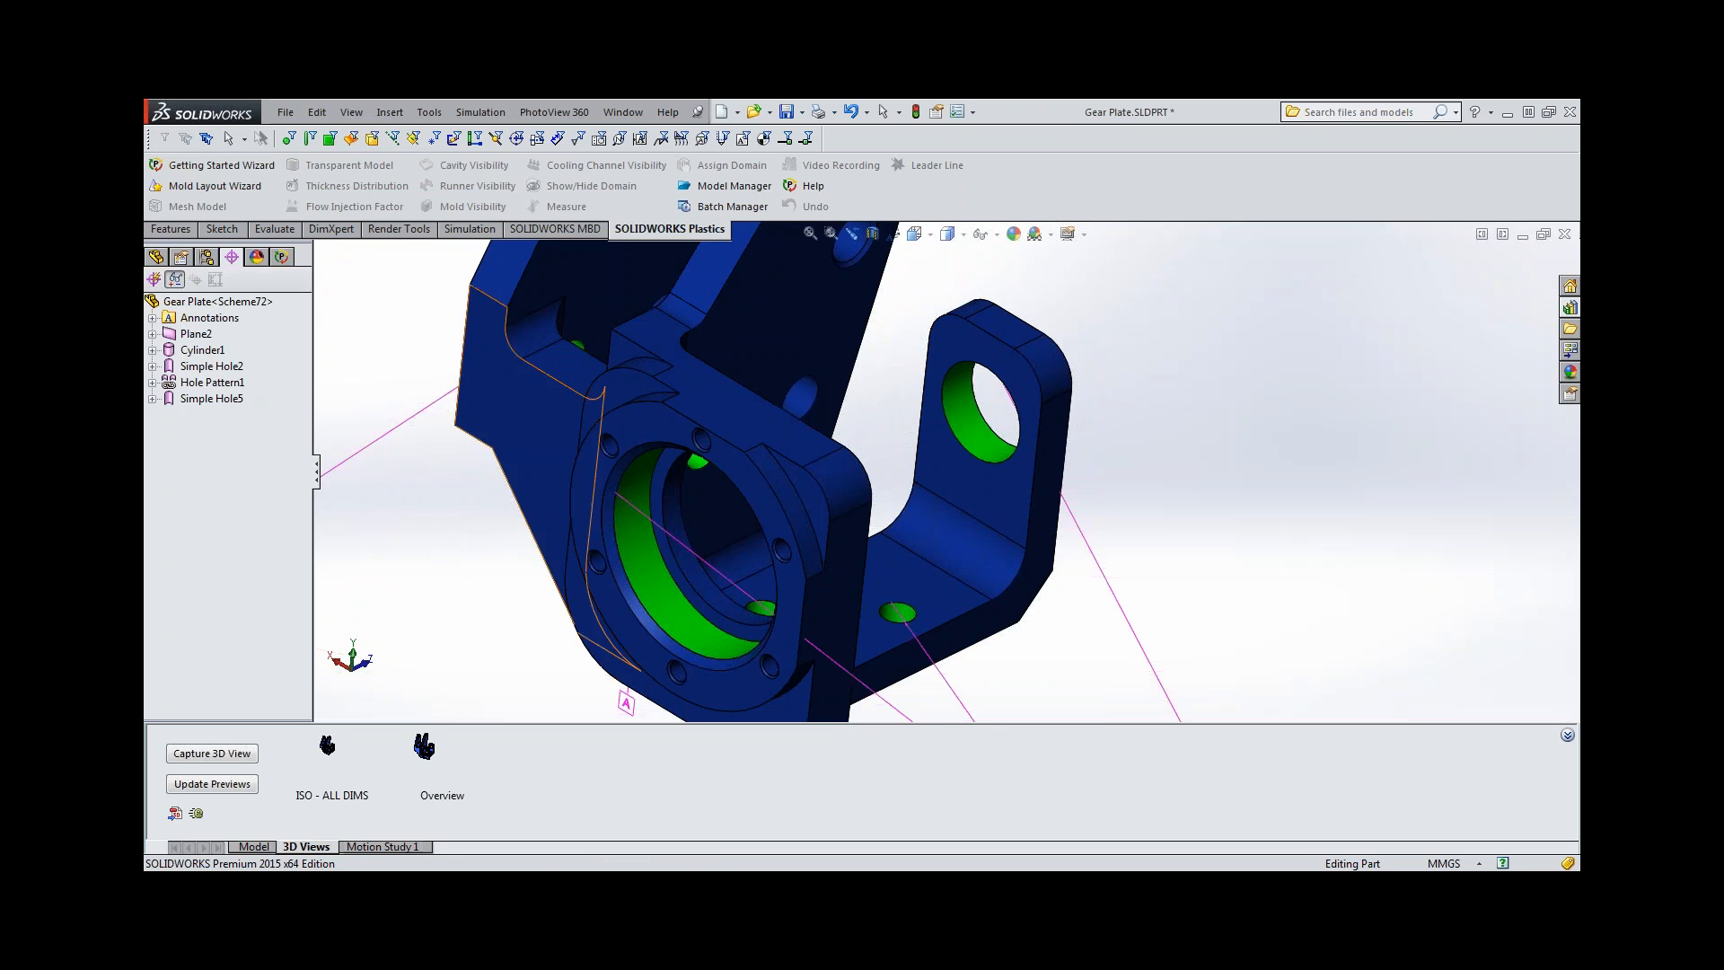
key(f)
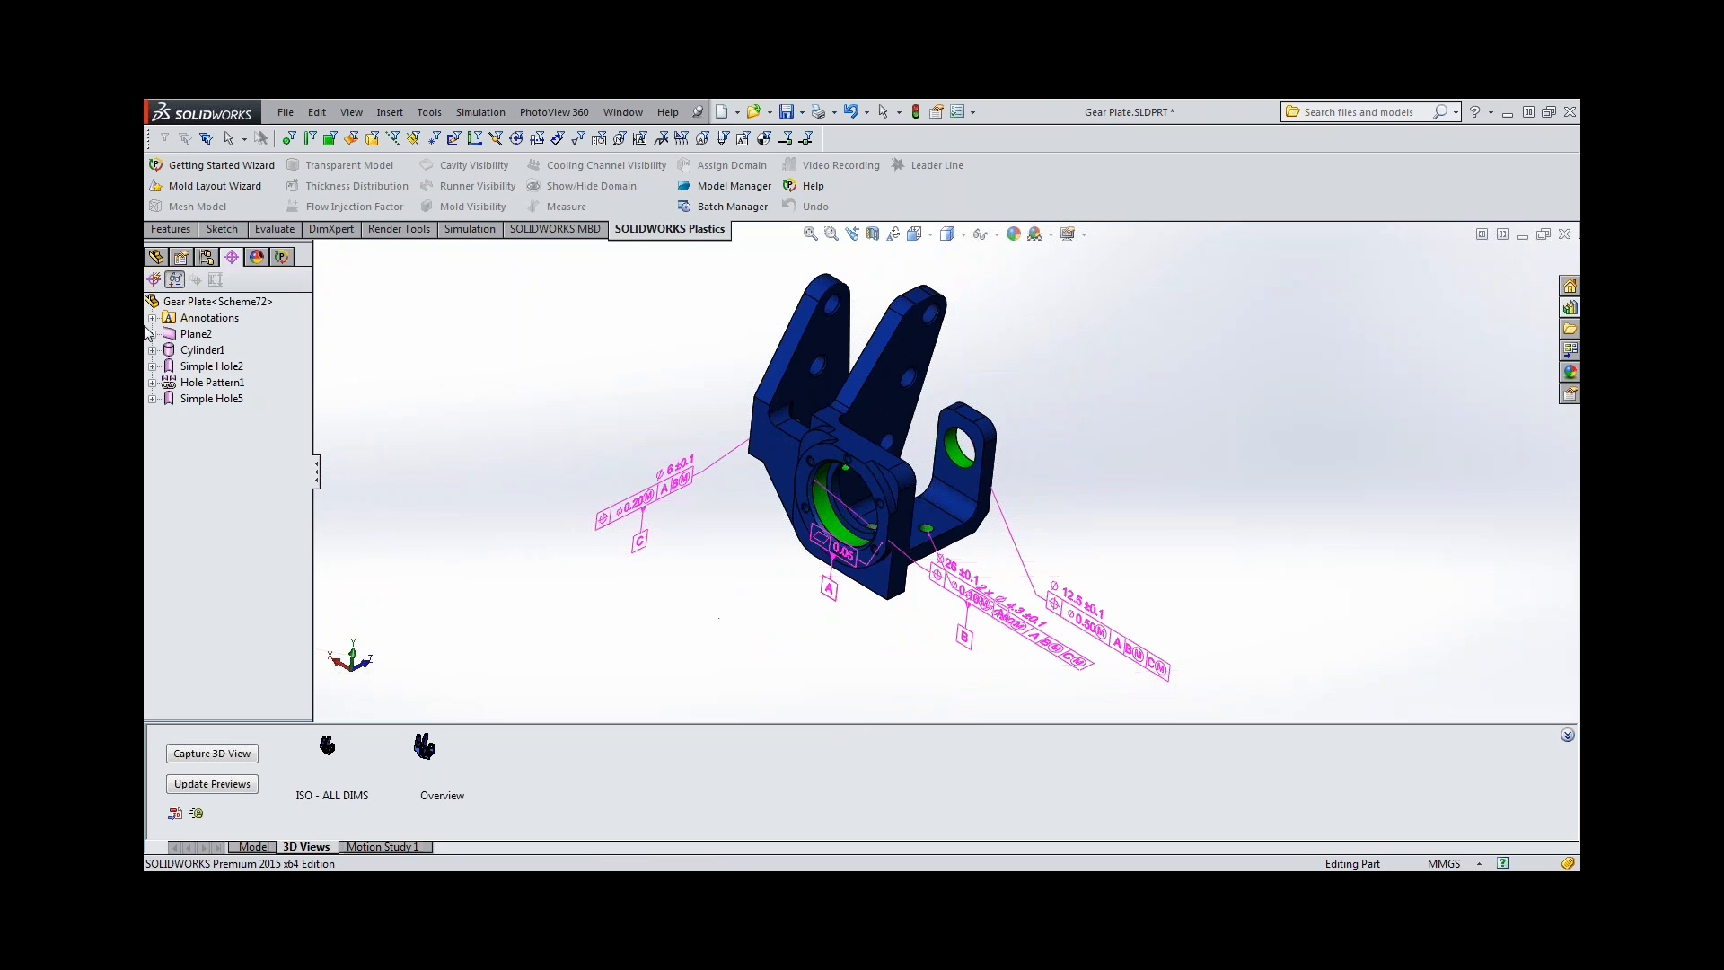
Activate the *Top annotation view and reorient the gear plate to it.
click(150, 256)
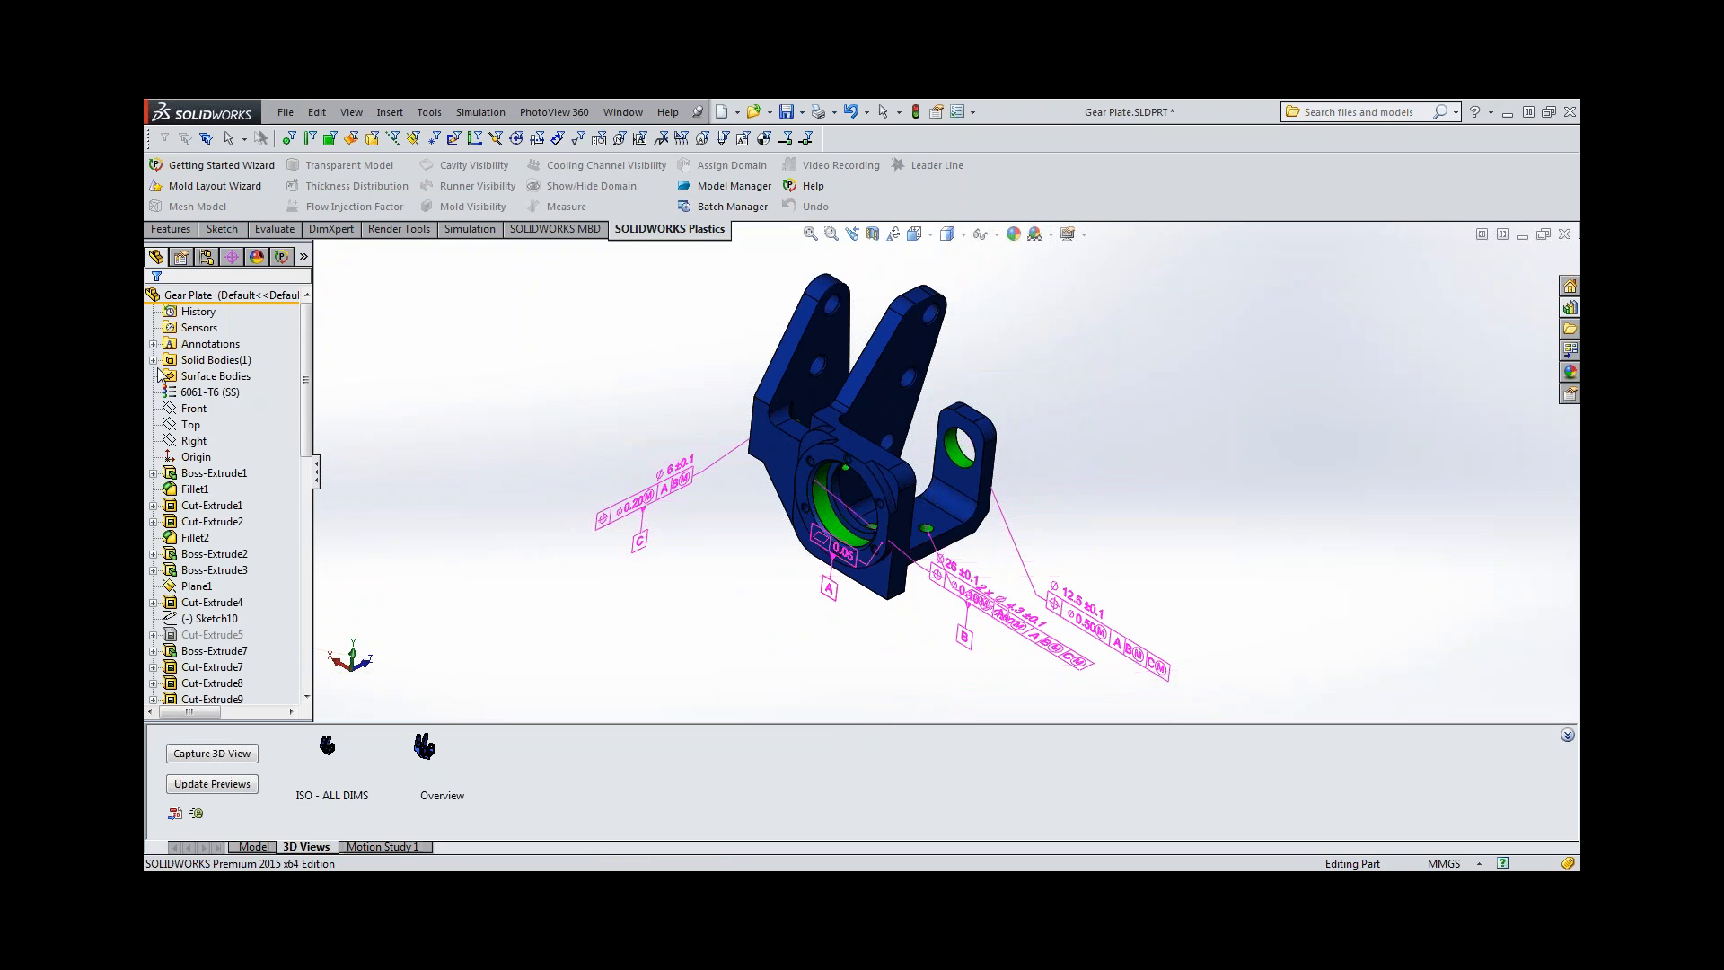
click(153, 345)
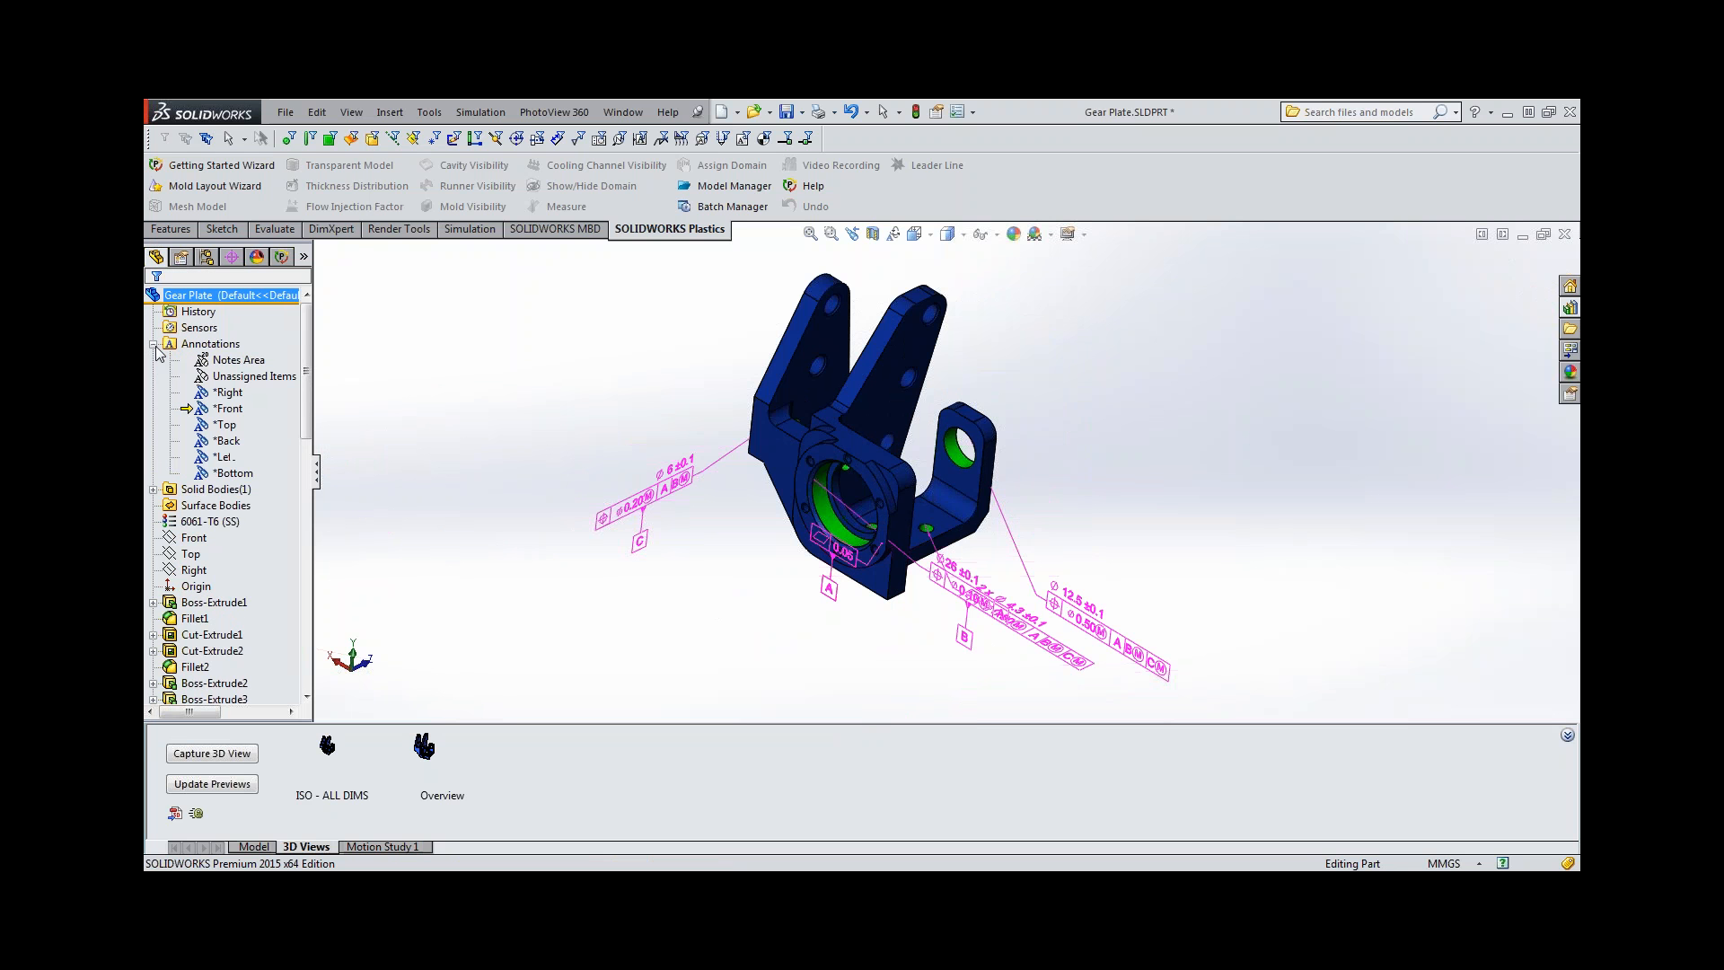
right_click(226, 427)
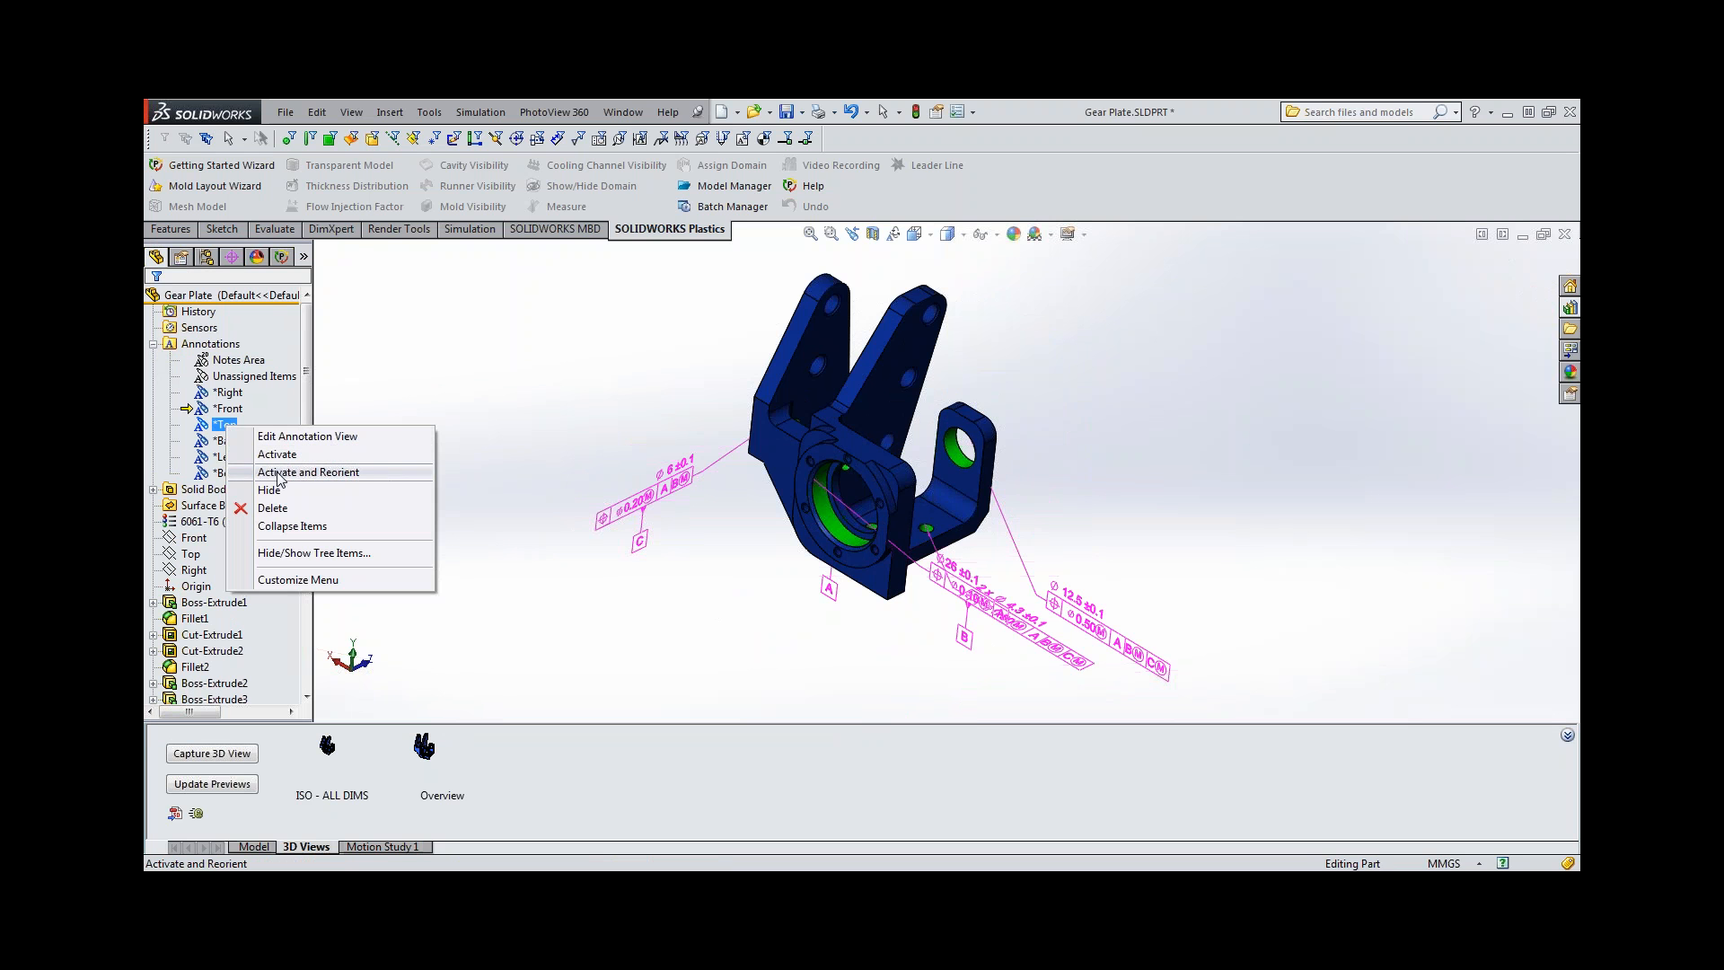
click(278, 474)
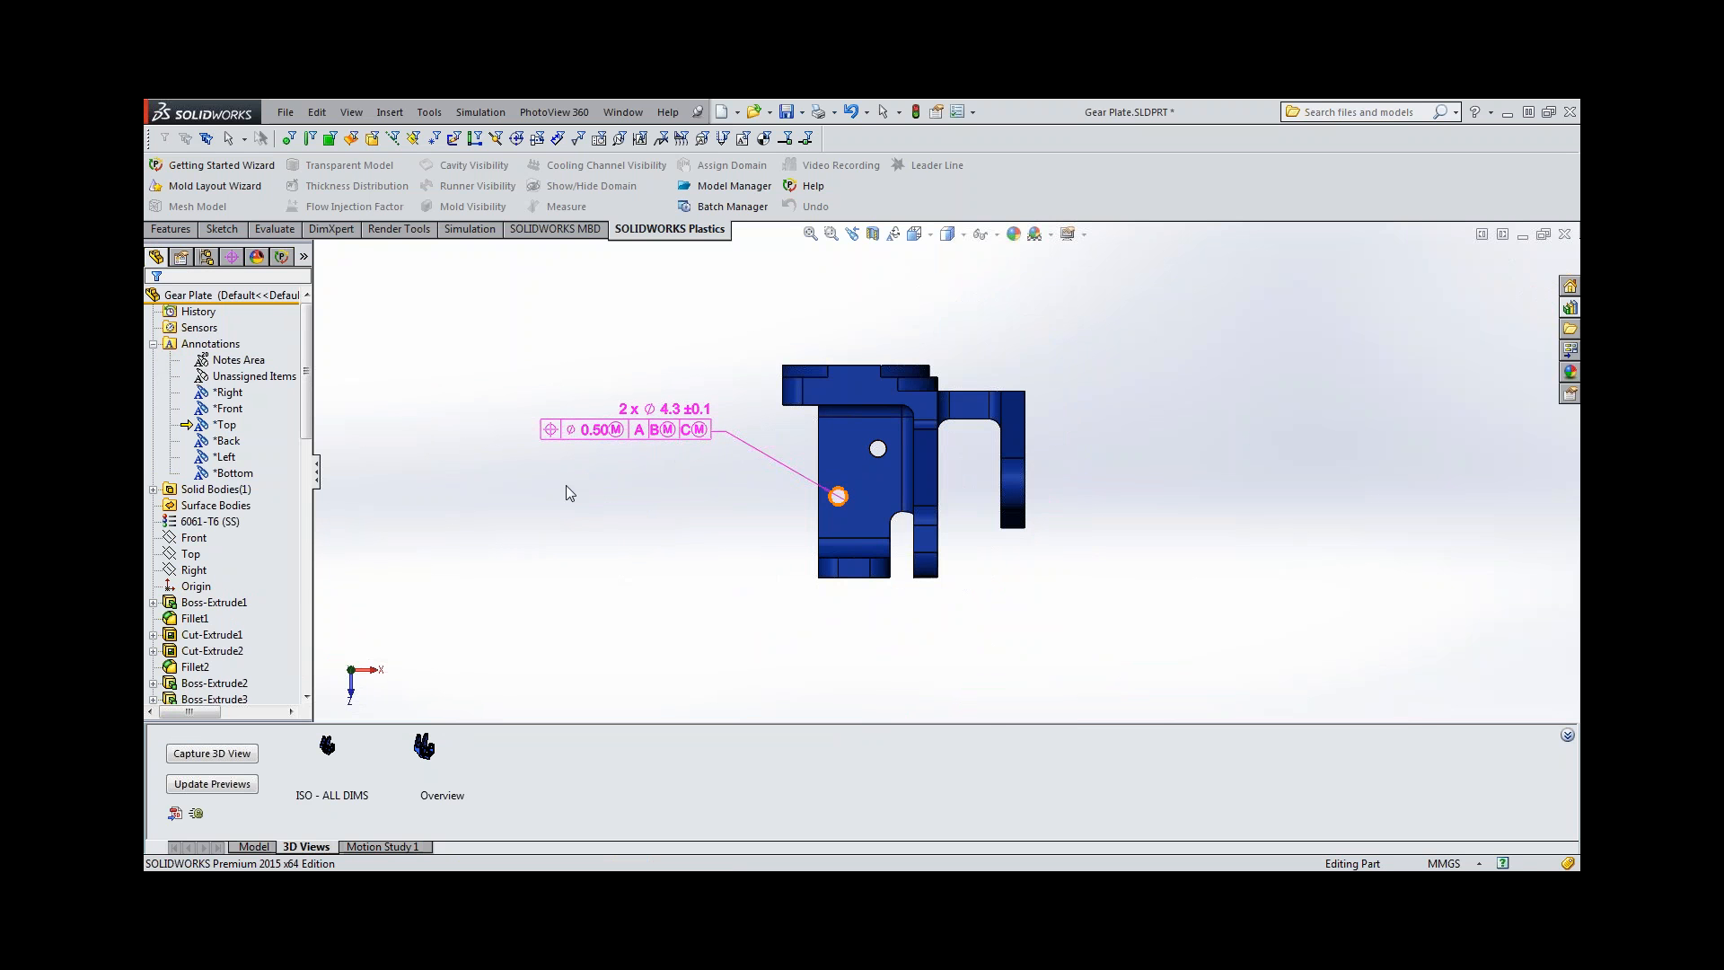
Try switching the scheme to the annotation based tree and recreating the basic dimensions of the two 4.3 mm holes' position tolerance.
click(231, 257)
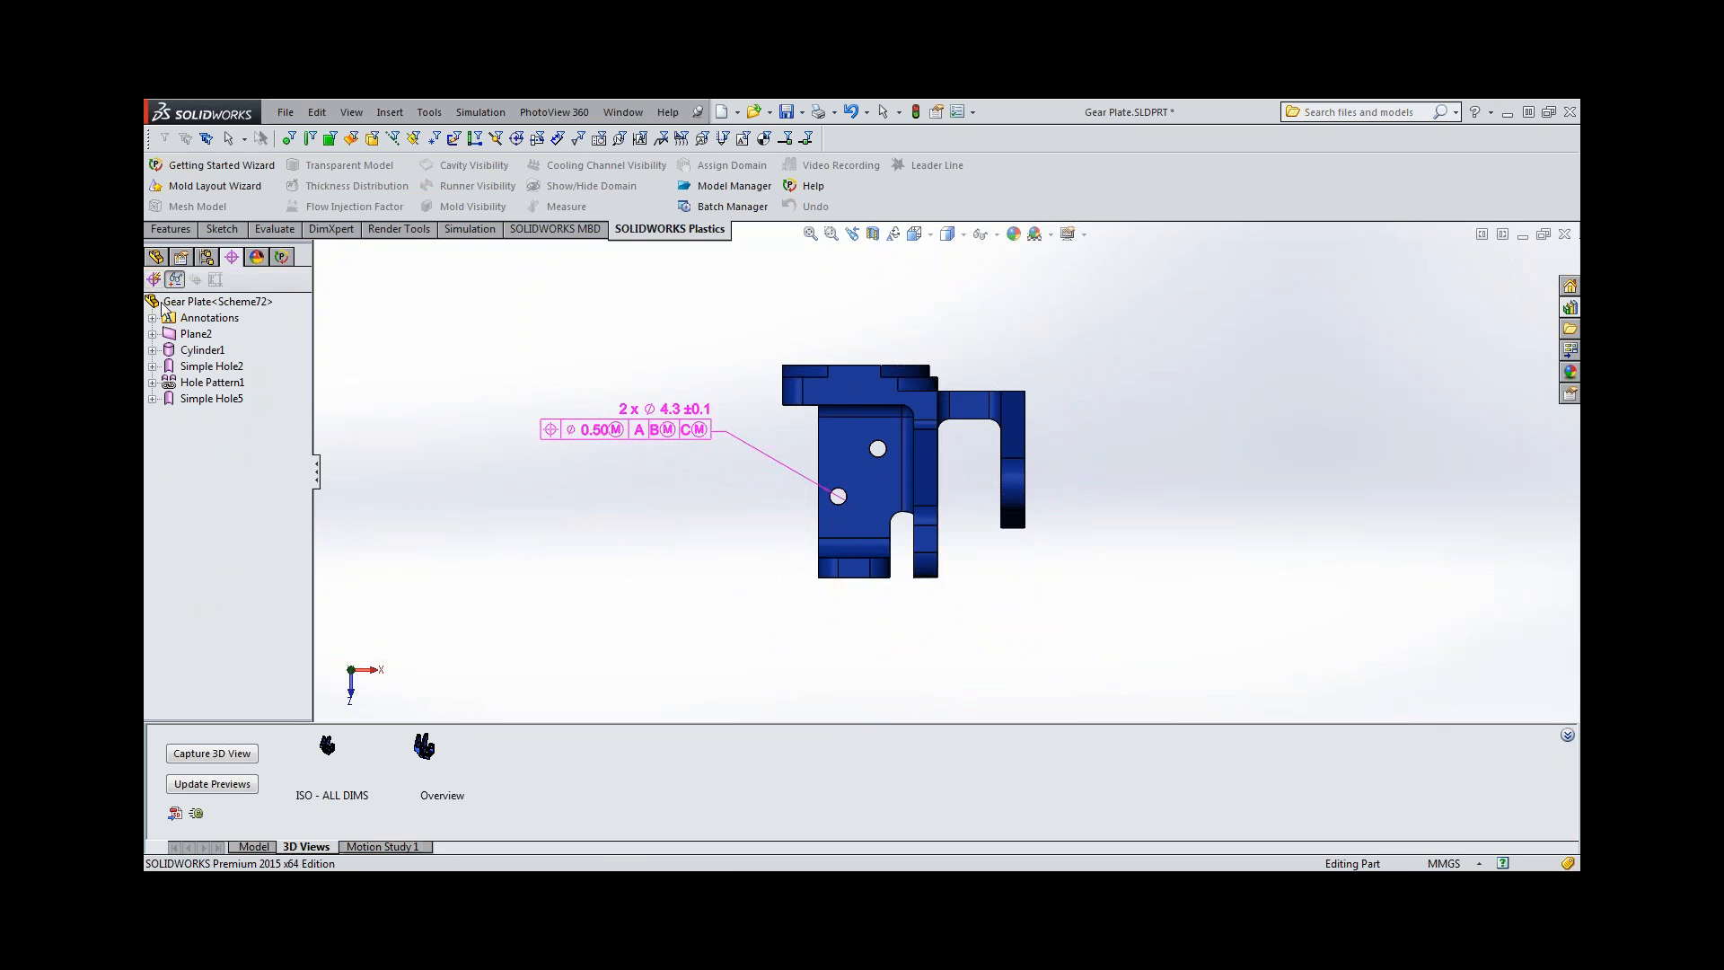
right_click(175, 306)
mouse_move(242, 370)
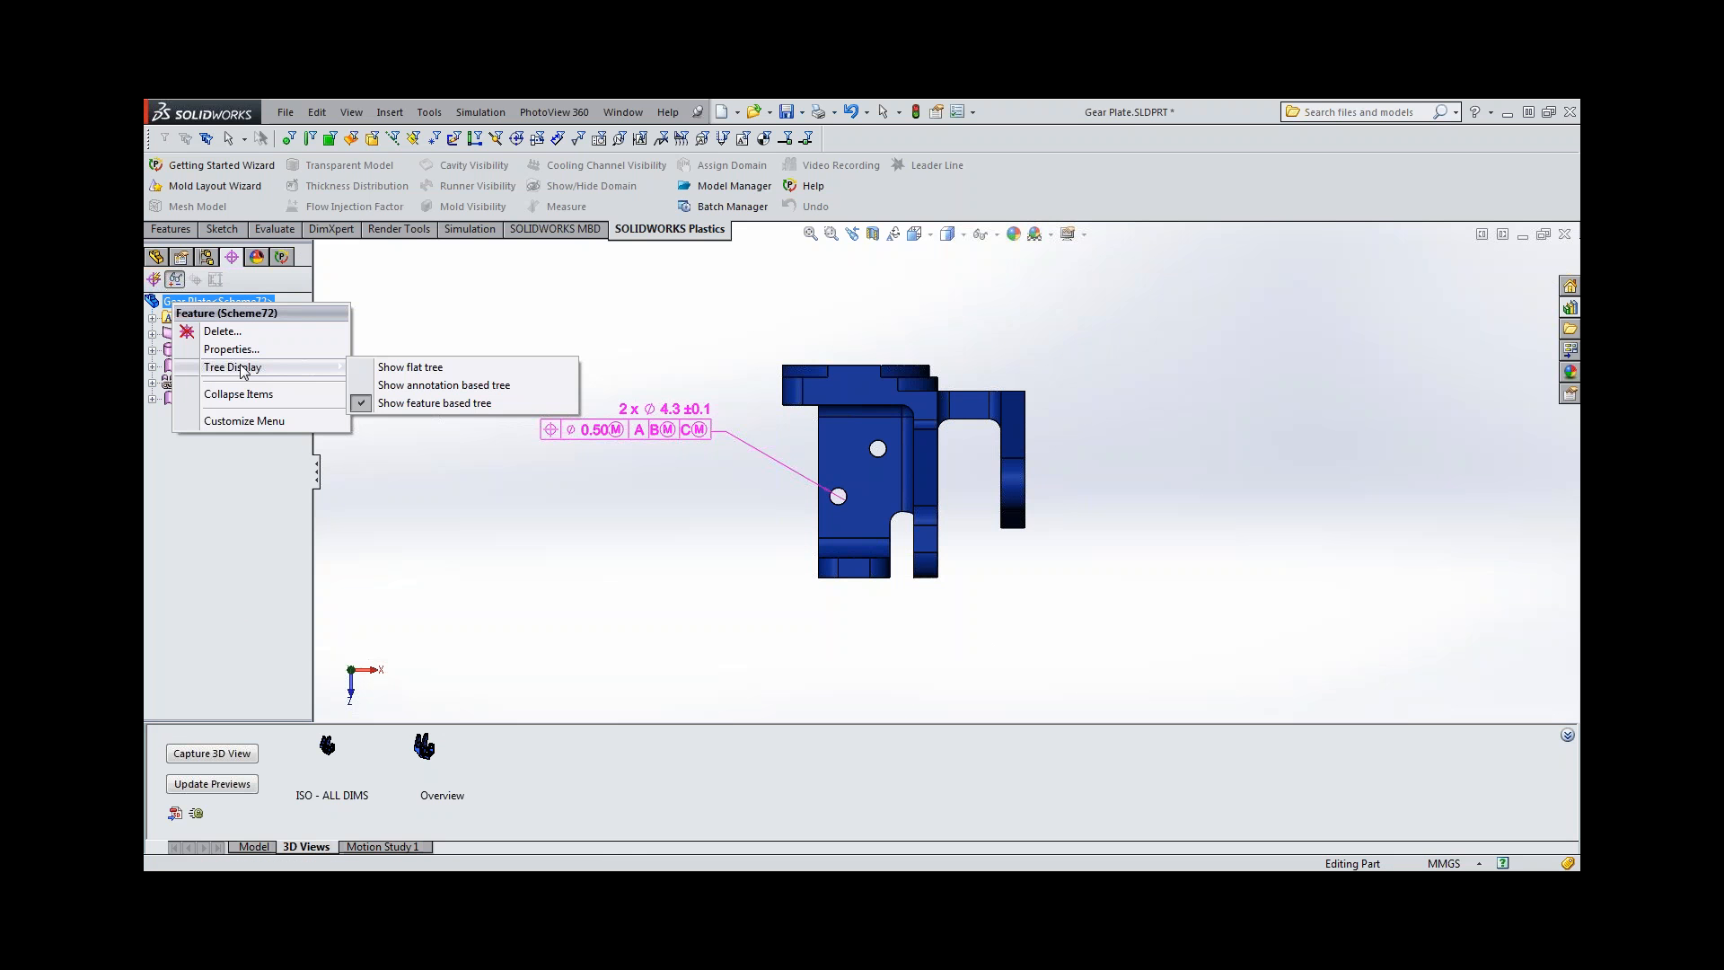
click(400, 388)
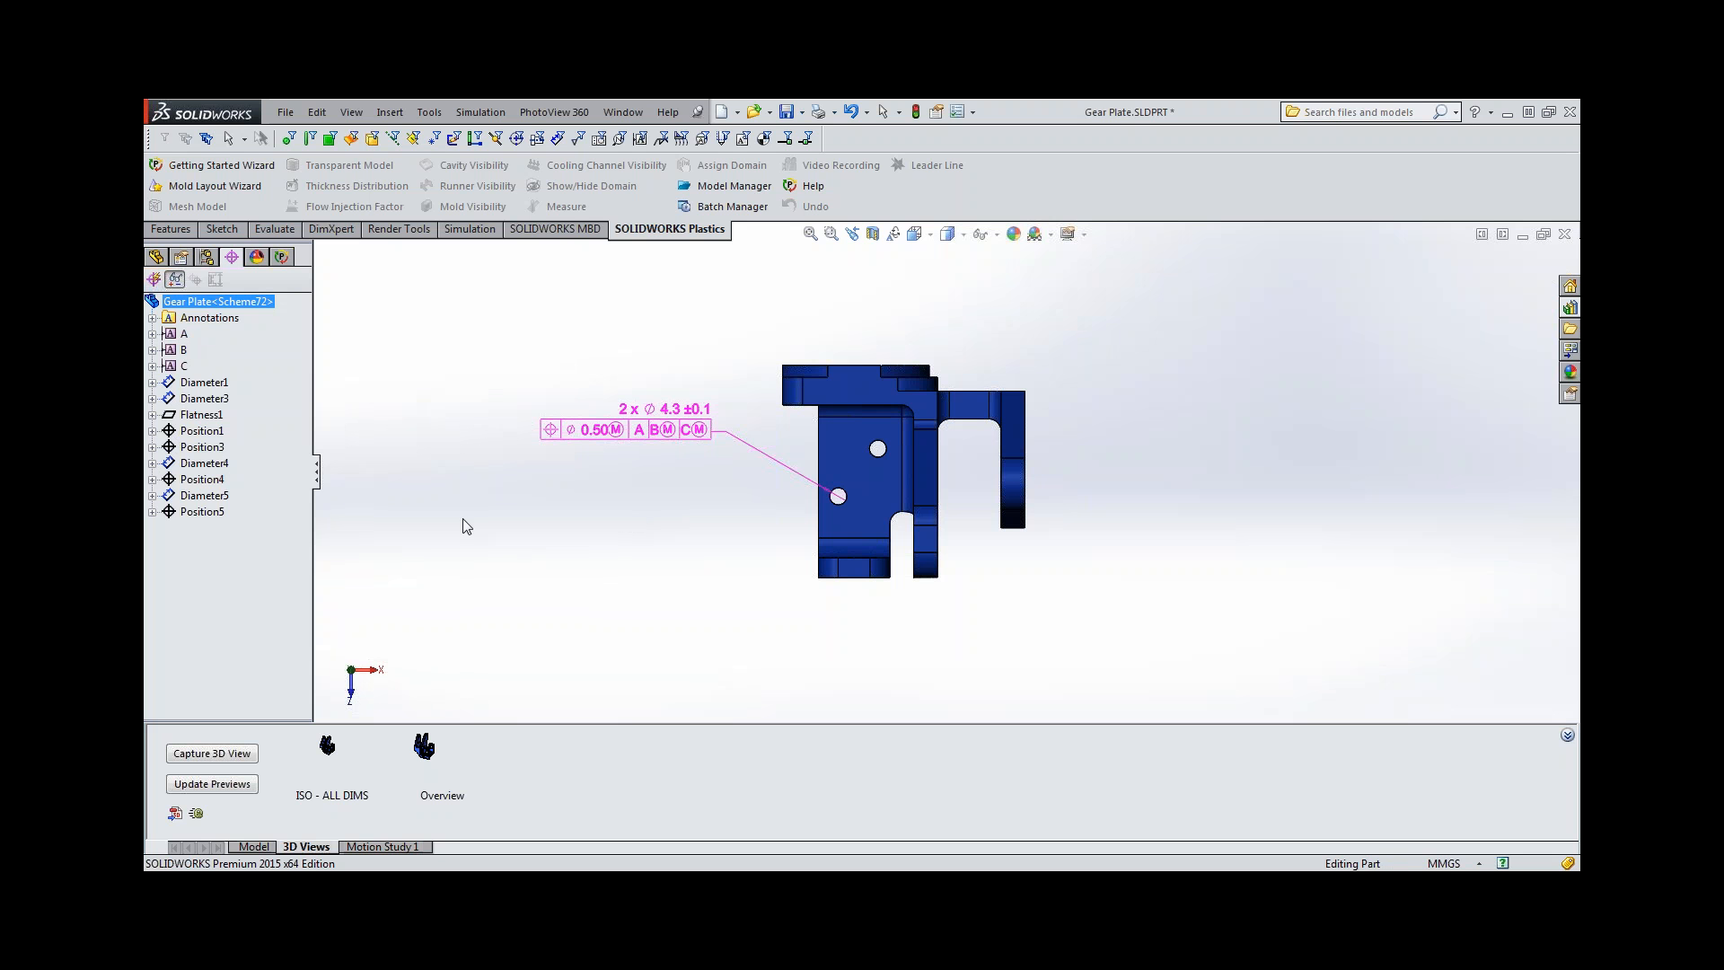
click(212, 512)
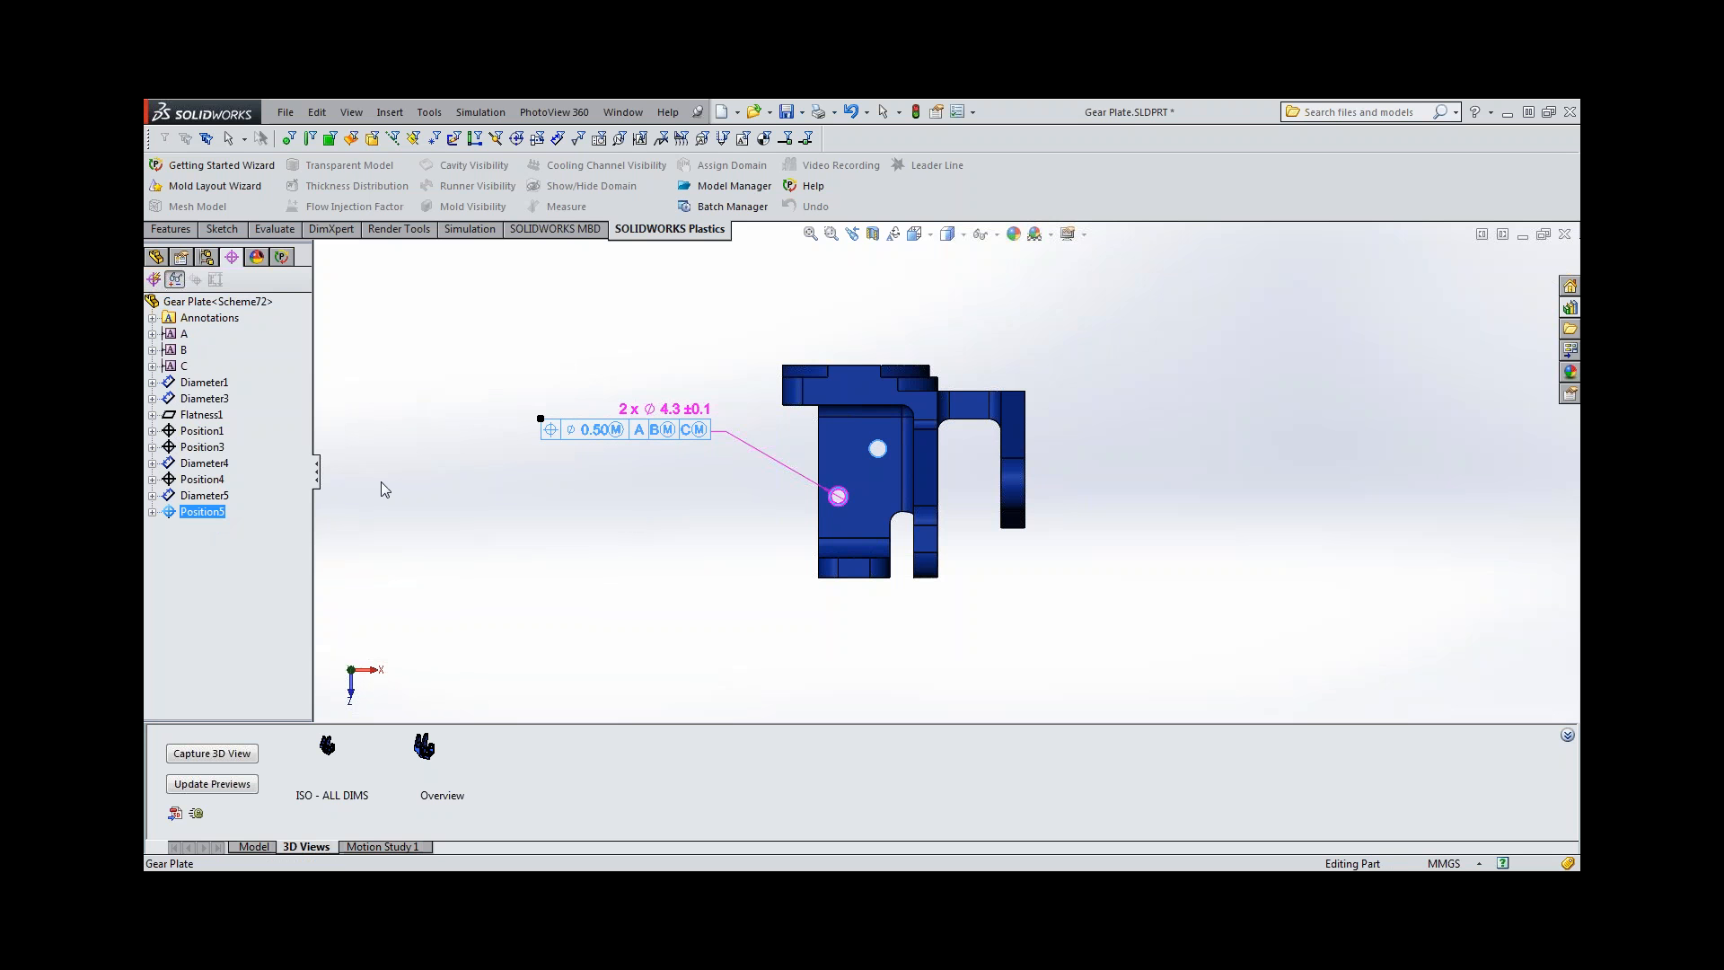
right_click(199, 513)
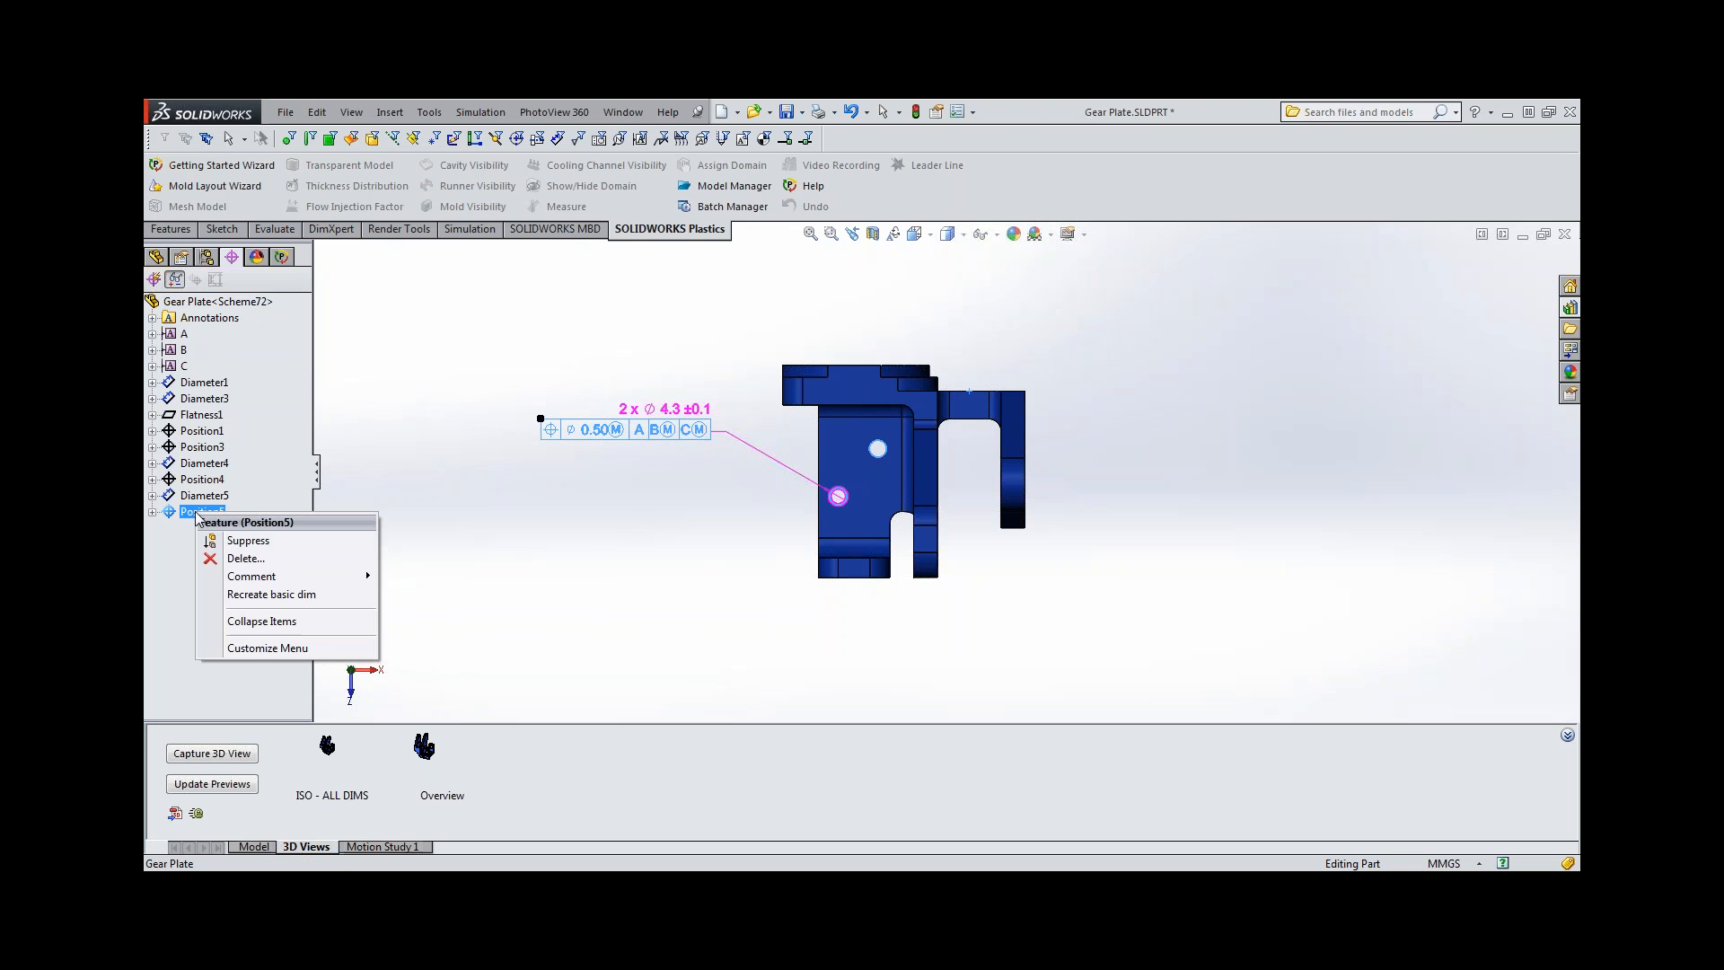
click(253, 595)
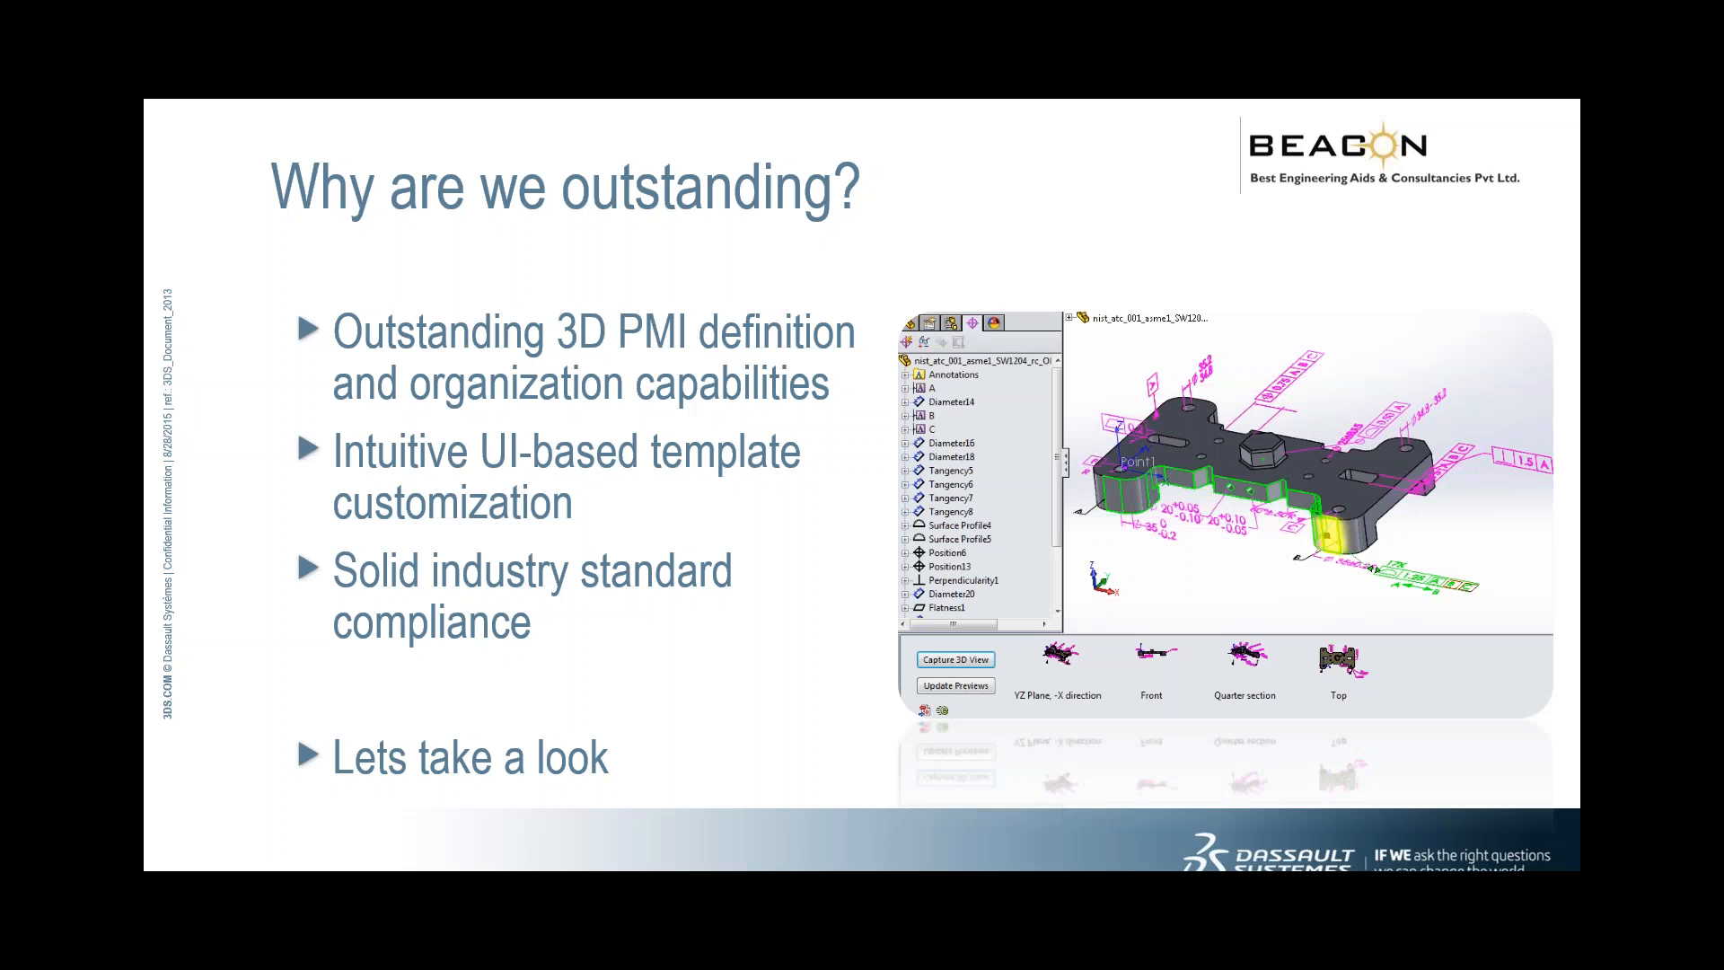
Switch from the slide presentation back to the gear plate in SOLIDWORKS.
key(alt+Tab)
key(alt+Tab)
key(alt+Tab)
key(alt+Tab)
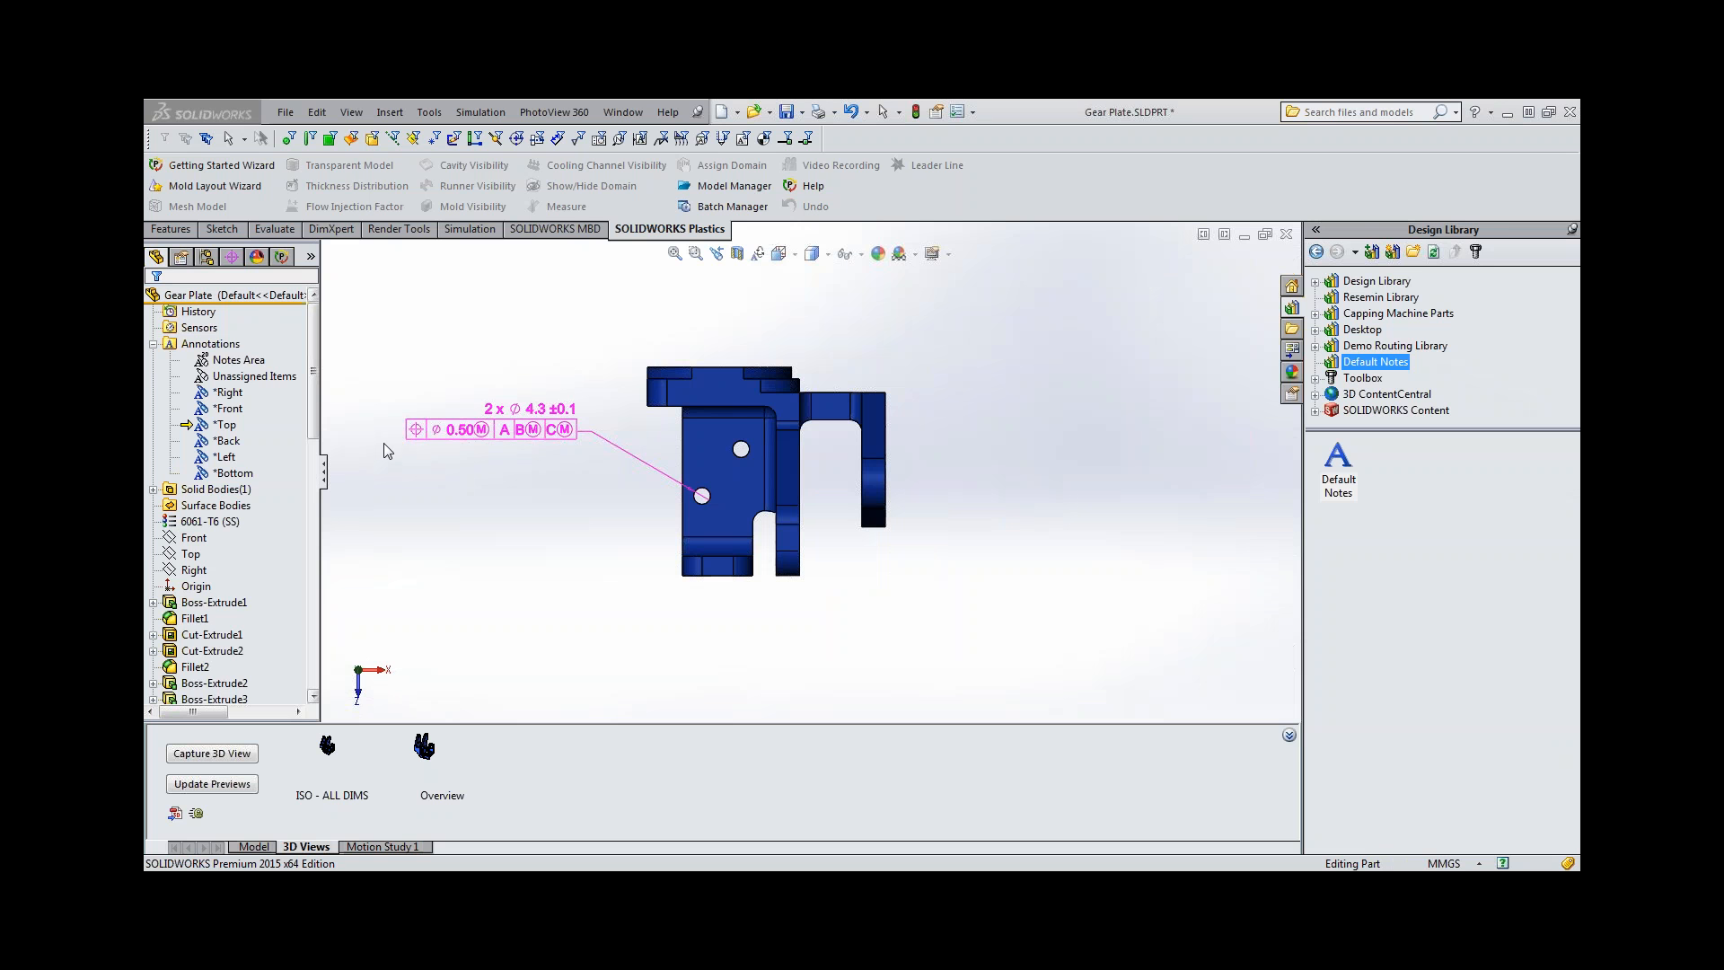
Display the gear plate's DimXpert scheme as an annotation based tree.
click(231, 258)
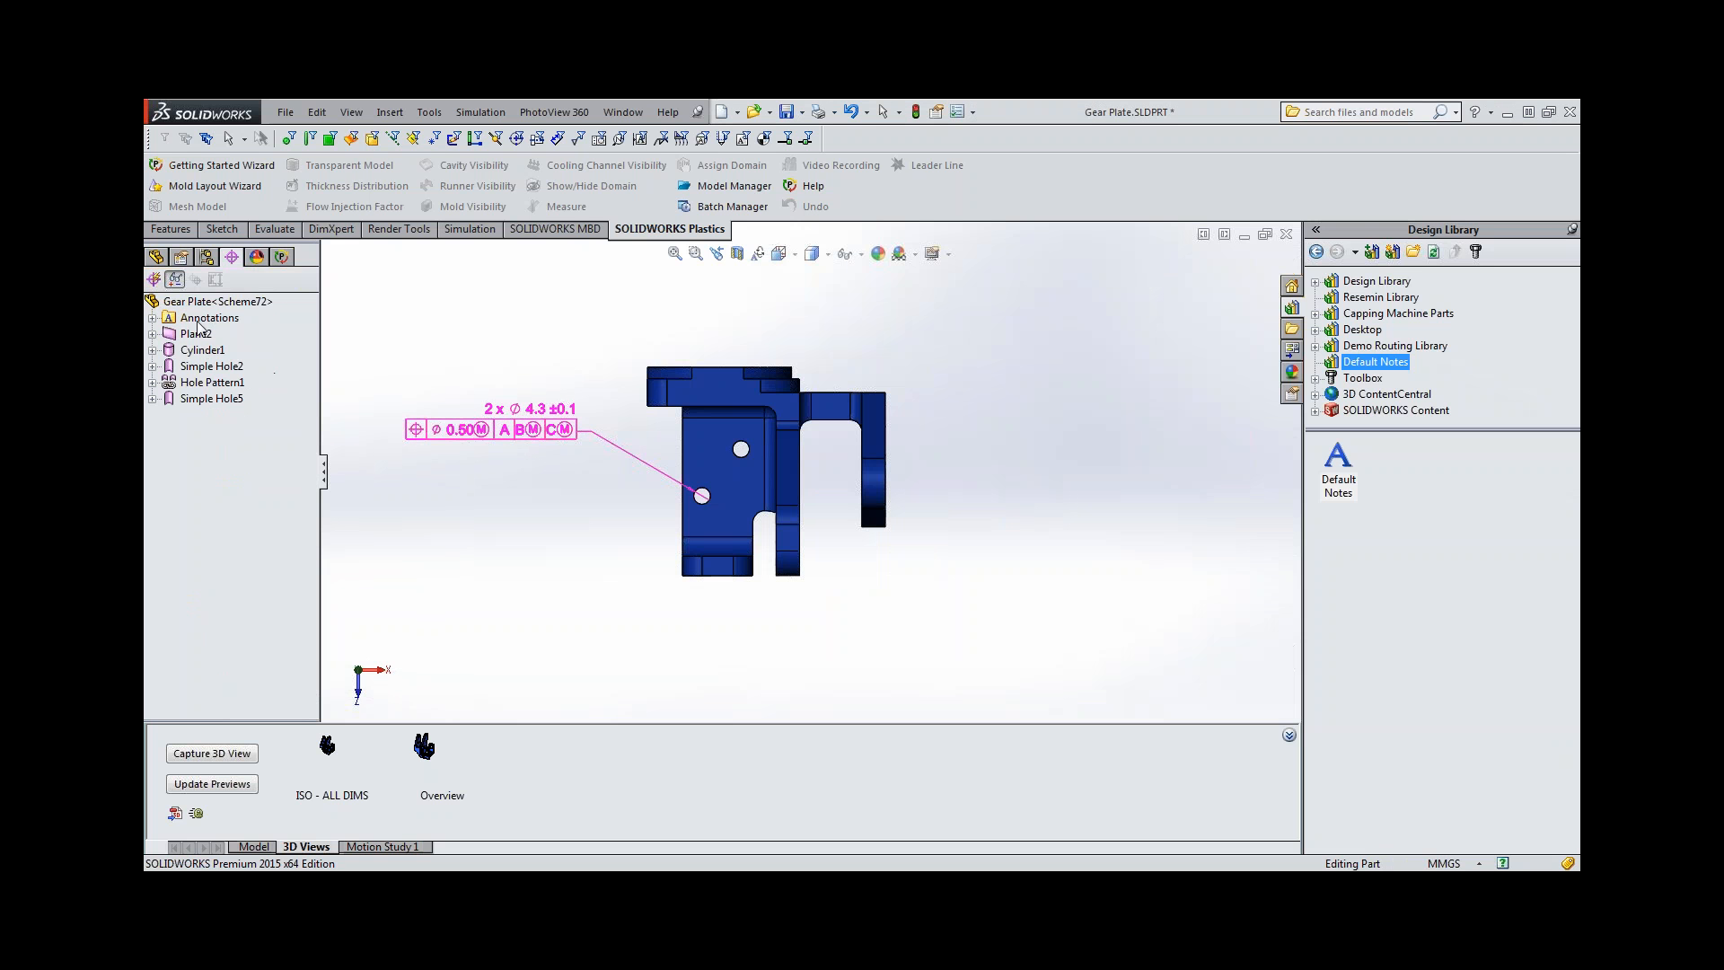
right_click(177, 306)
mouse_move(241, 373)
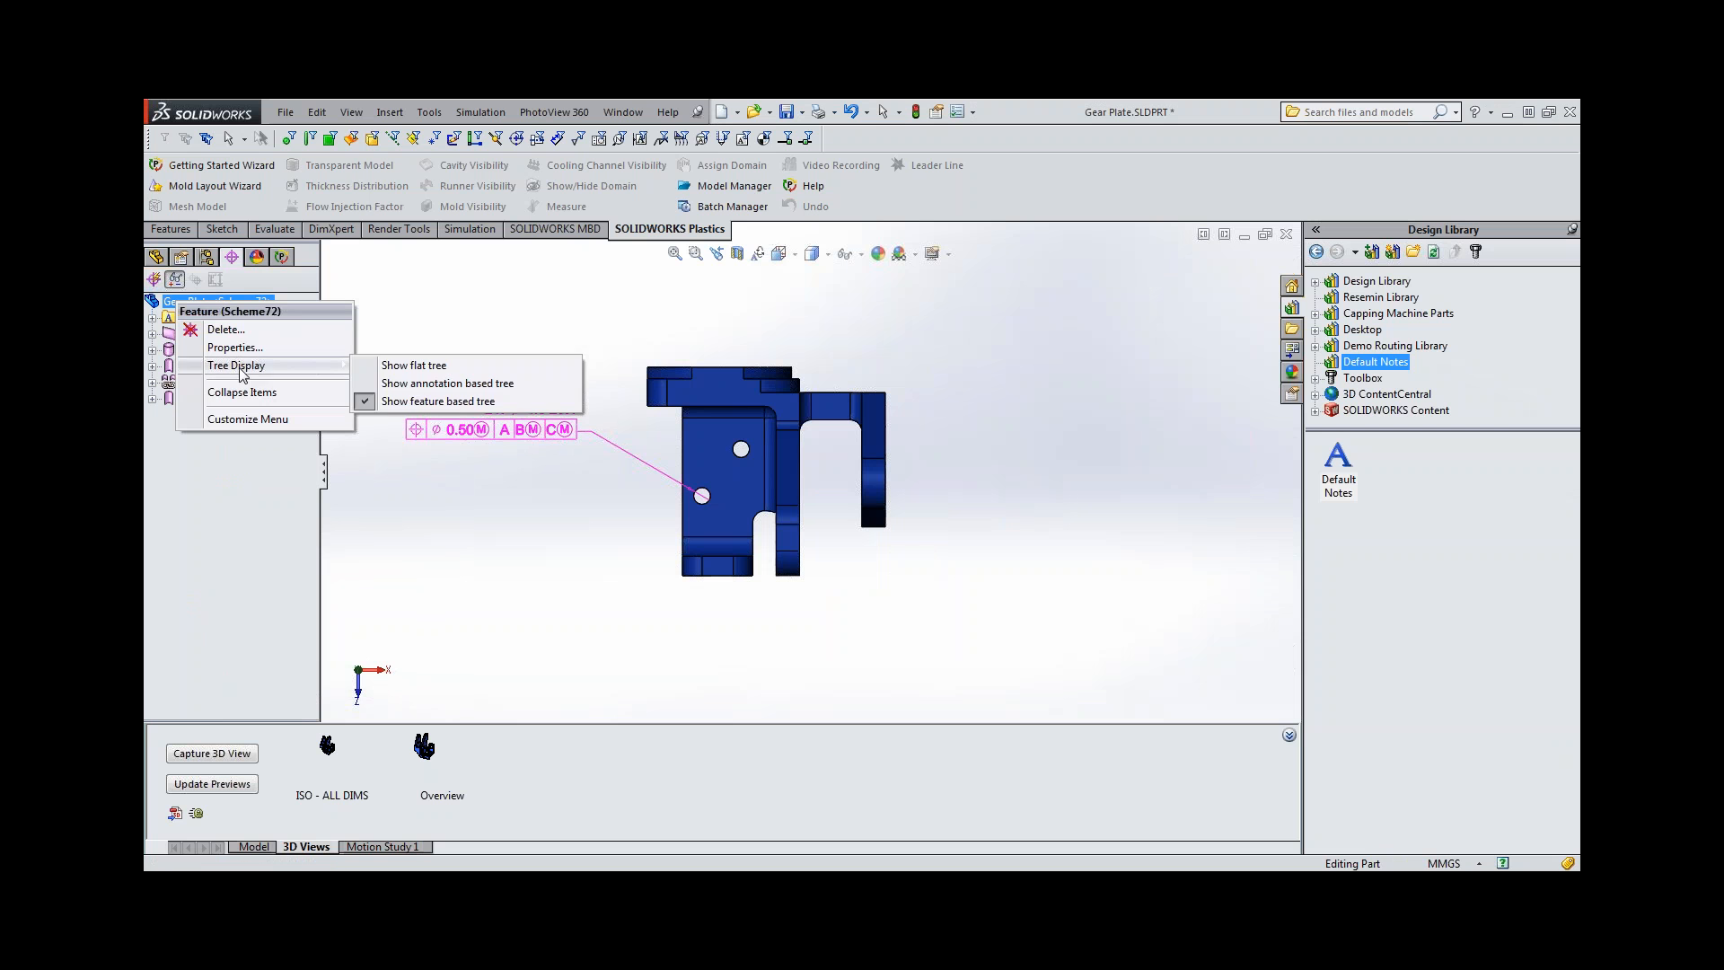
click(418, 386)
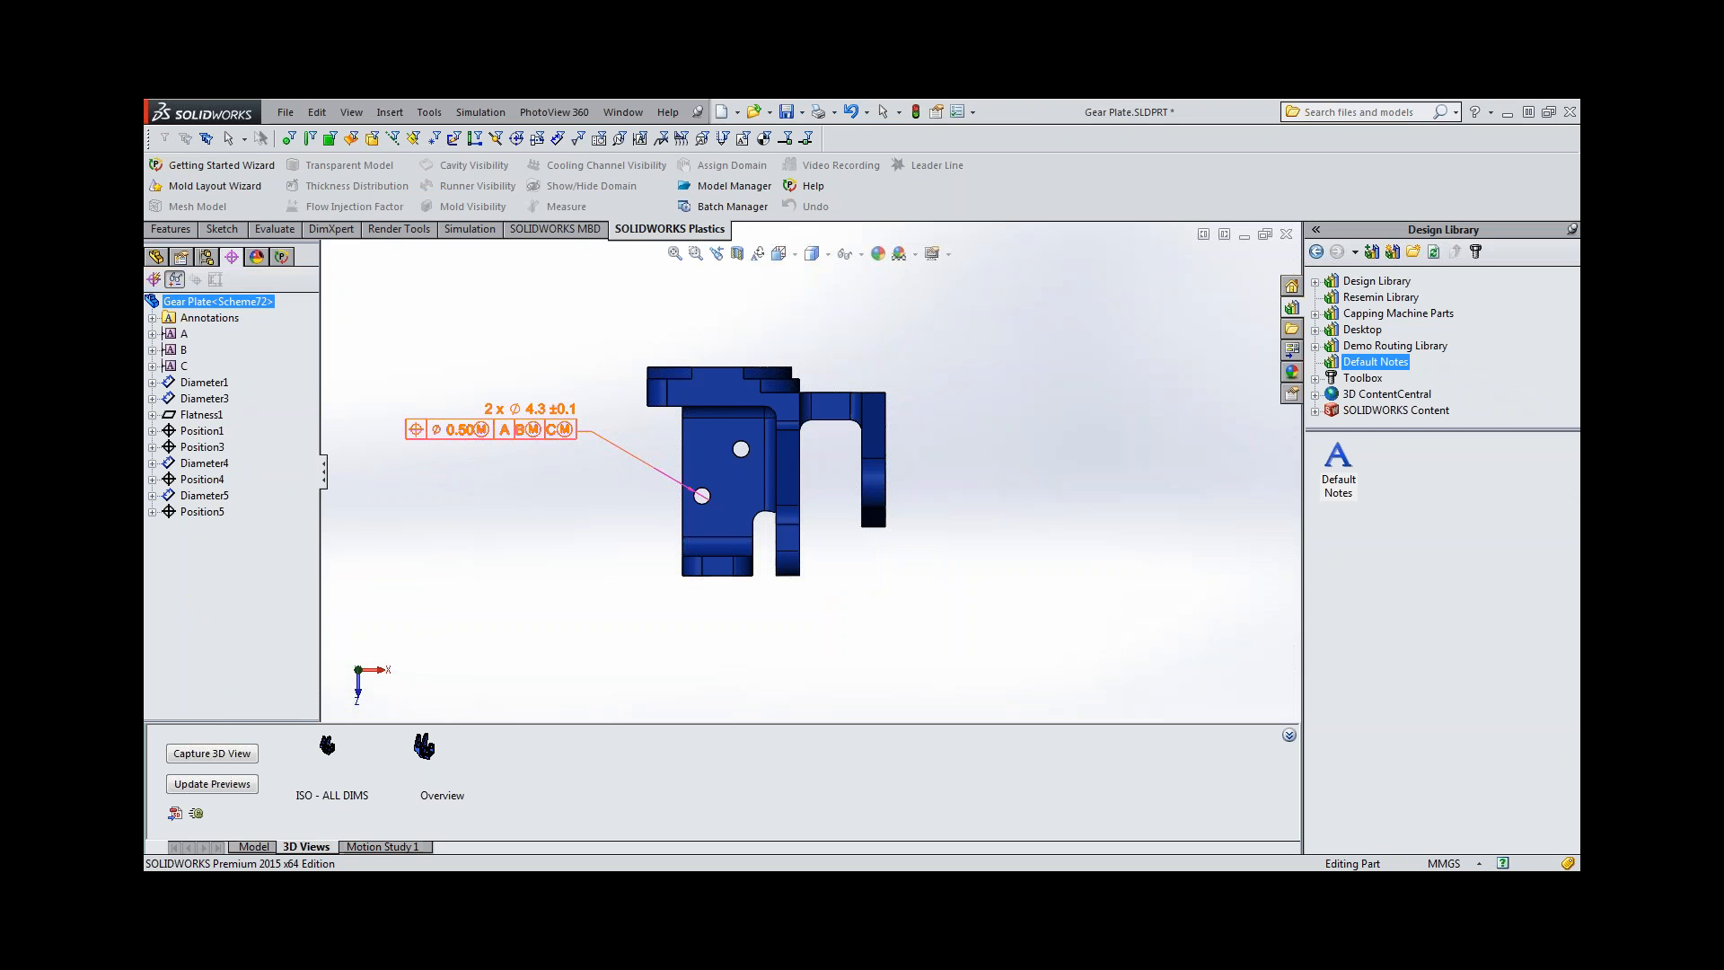
Recreate the basic dimensions for the position tolerance of the two 4.3 mm holes.
click(201, 511)
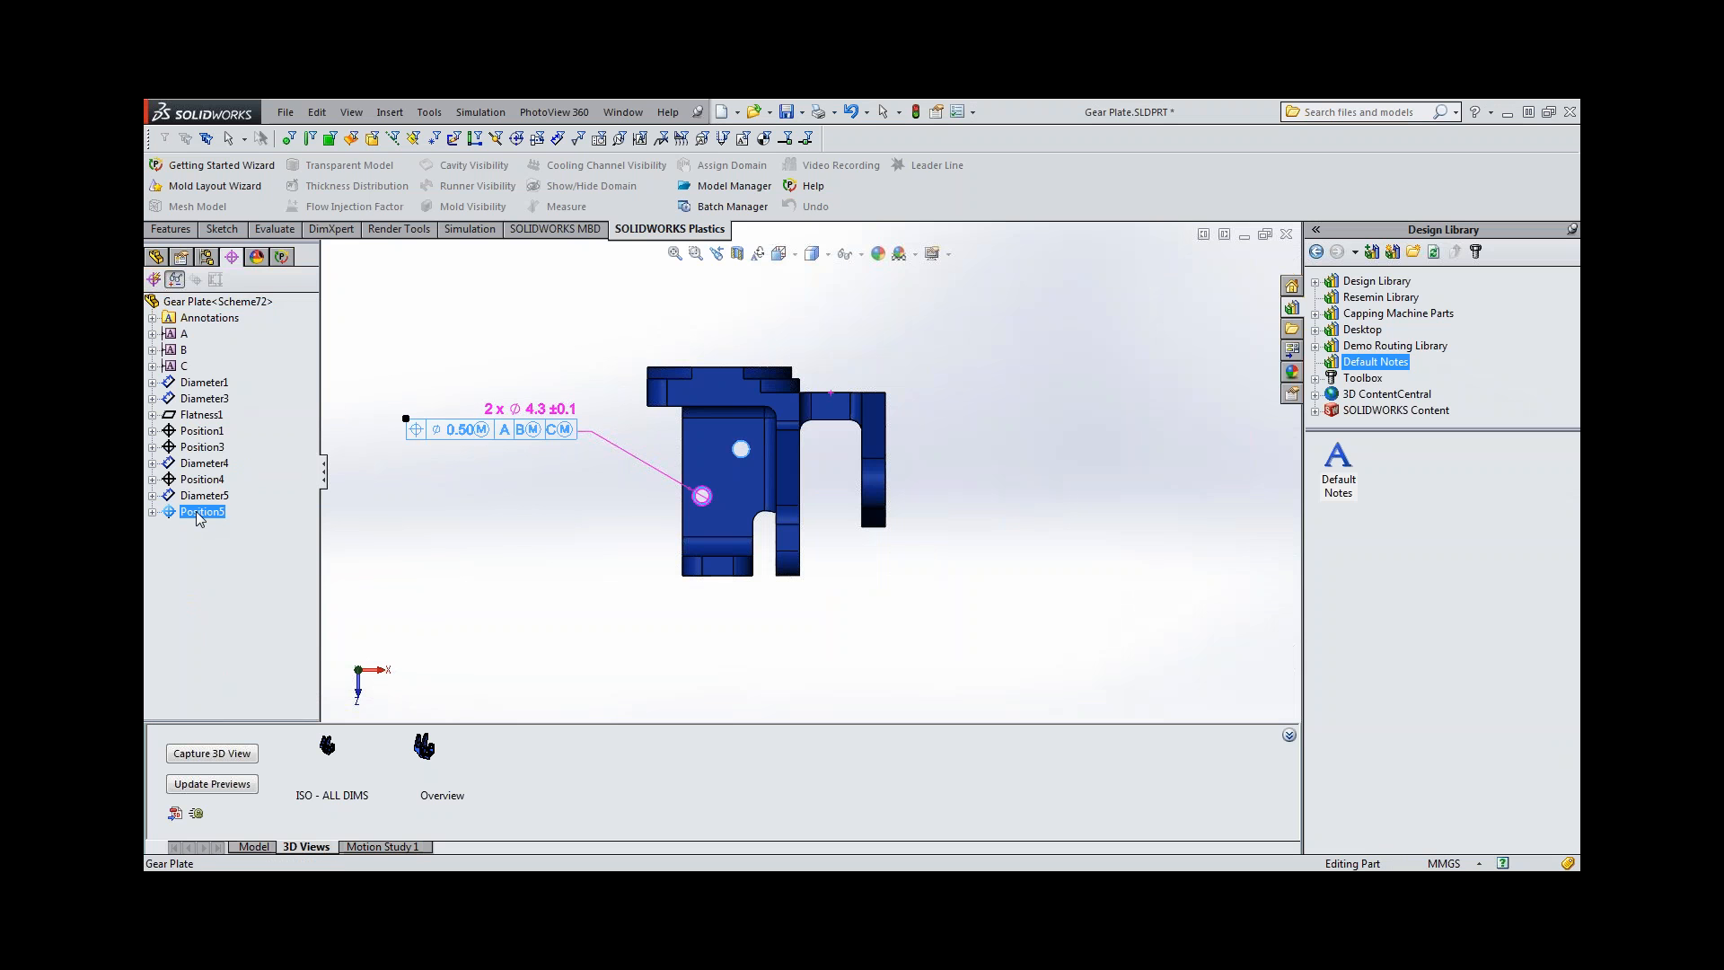
right_click(197, 514)
click(269, 594)
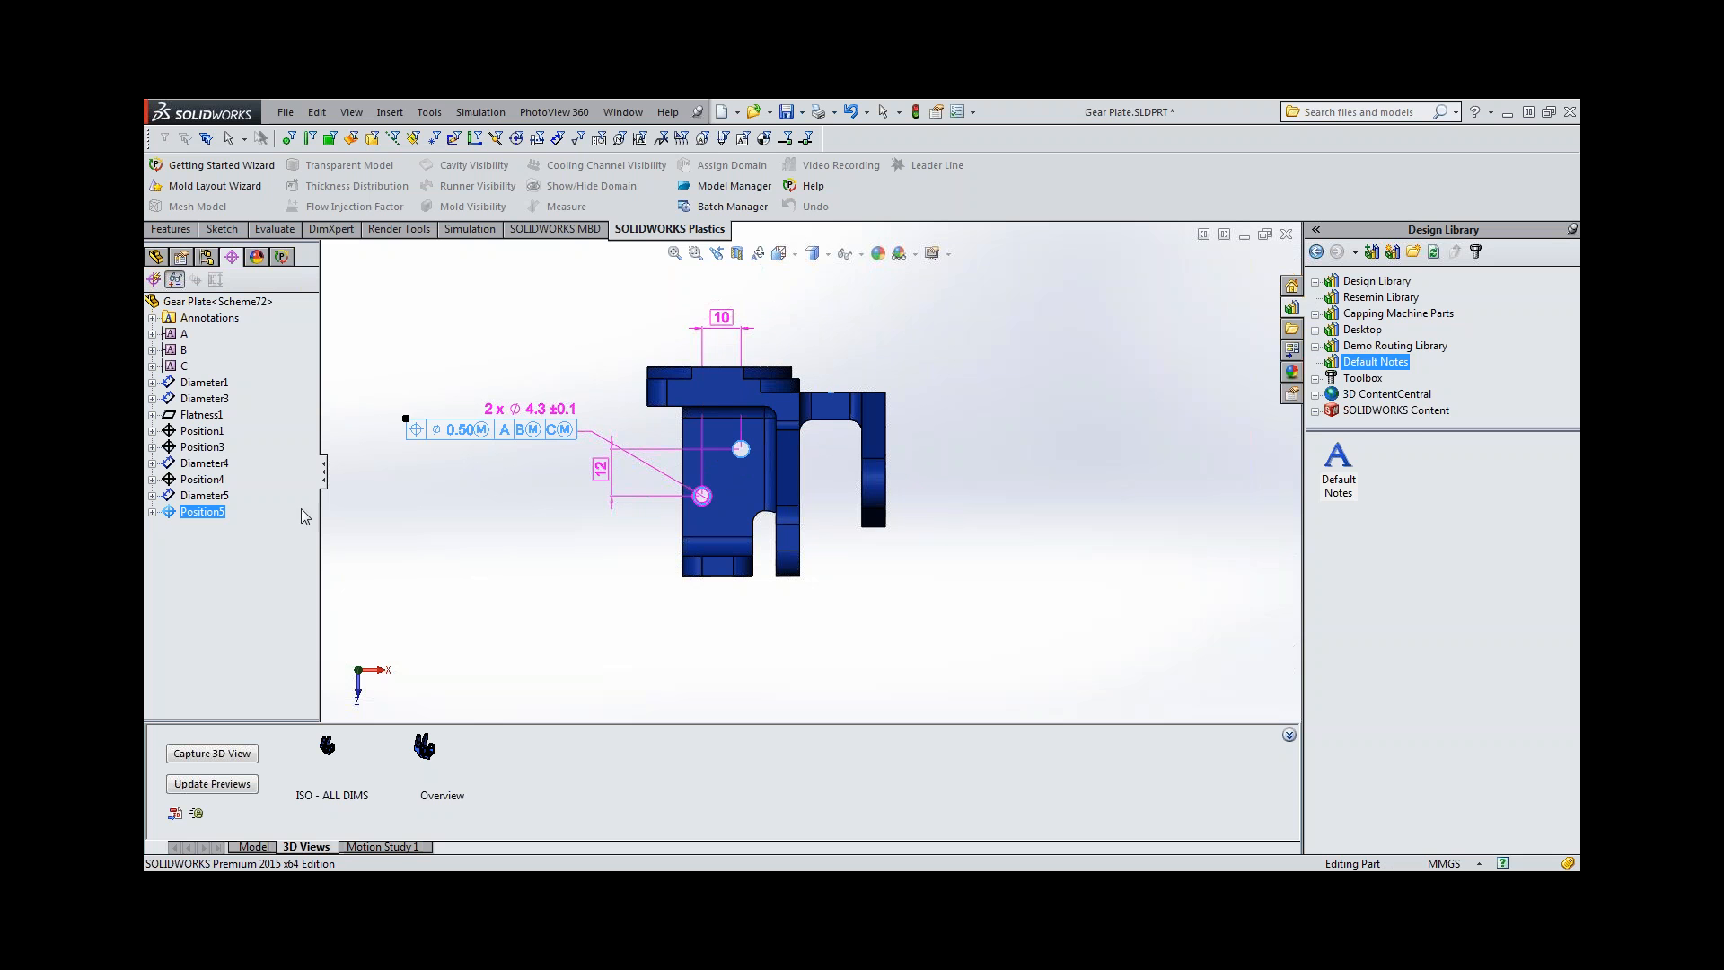
Move the 3 mm and 4 mm basic dimensions of the two base holes to the *Top annotation view.
middle_drag(522, 586, 537, 539)
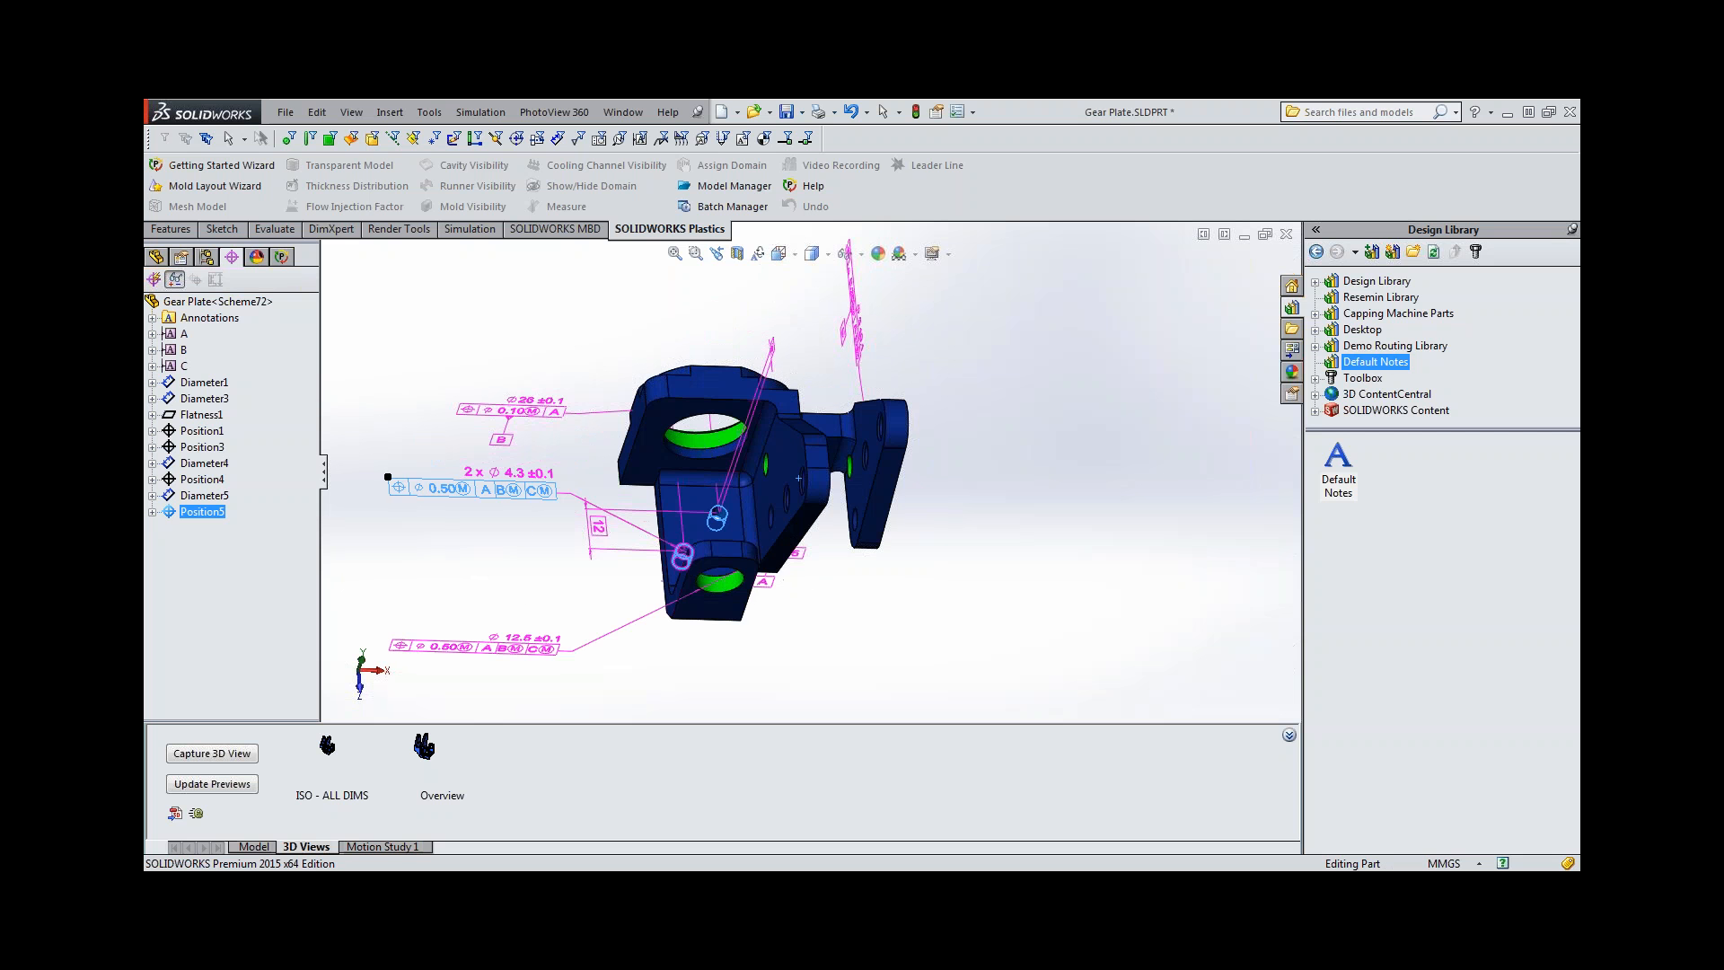
middle_drag(675, 545, 747, 440)
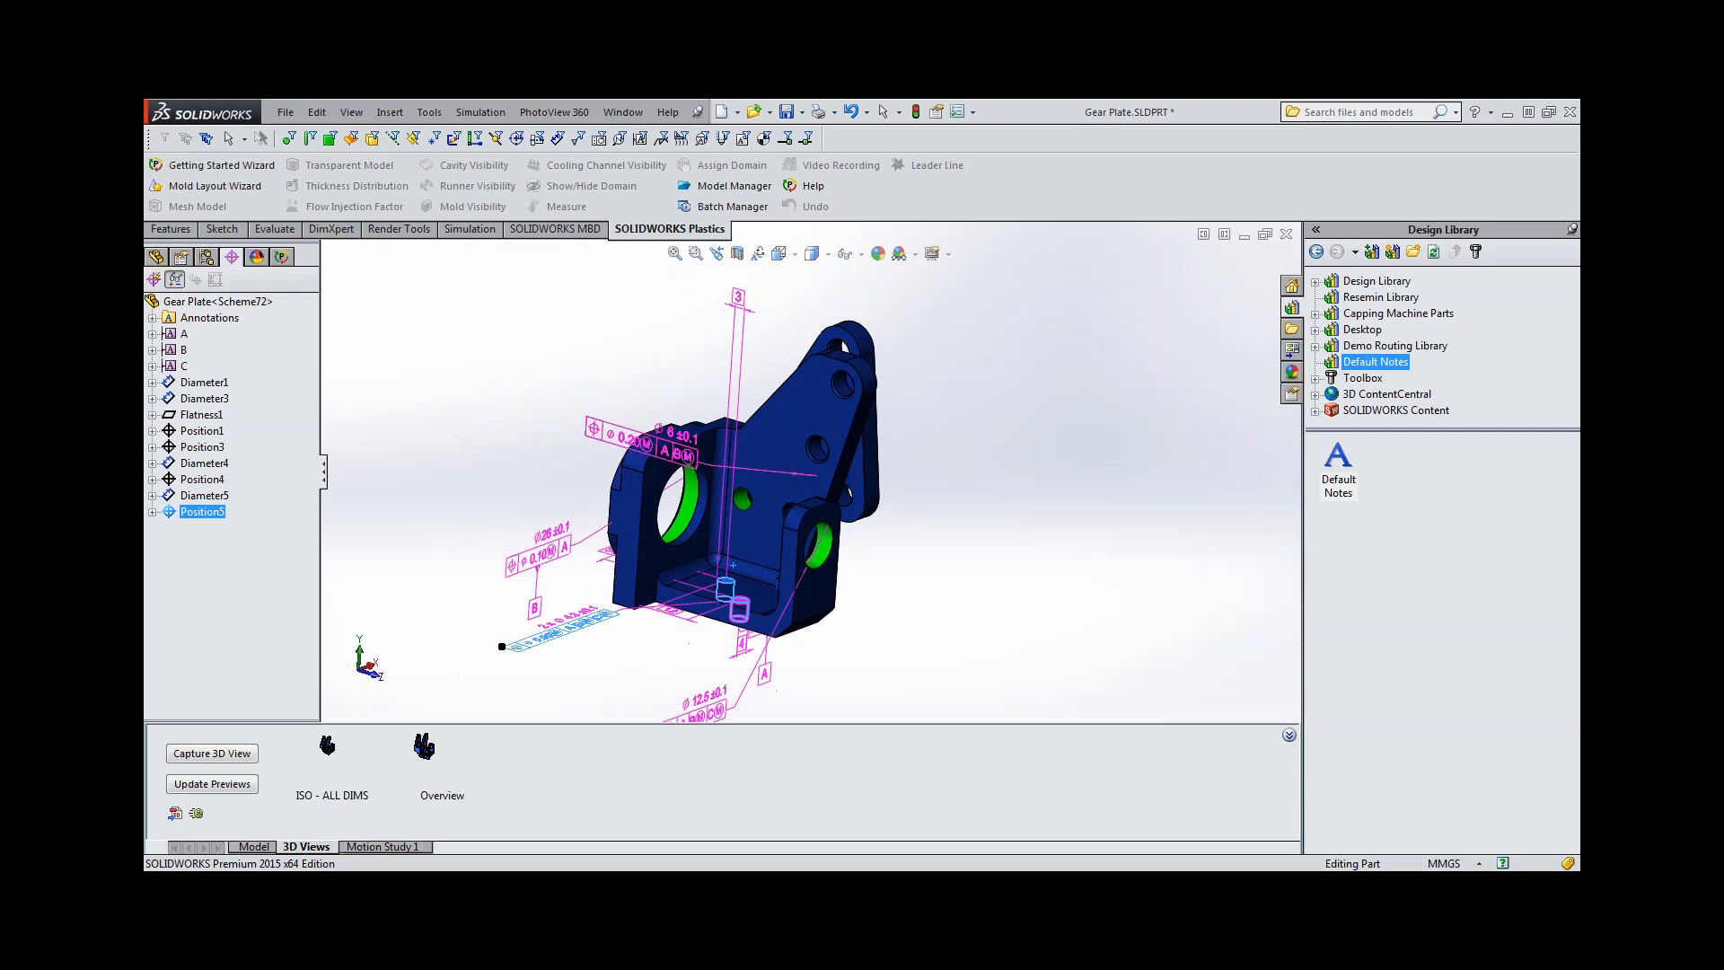
click(743, 298)
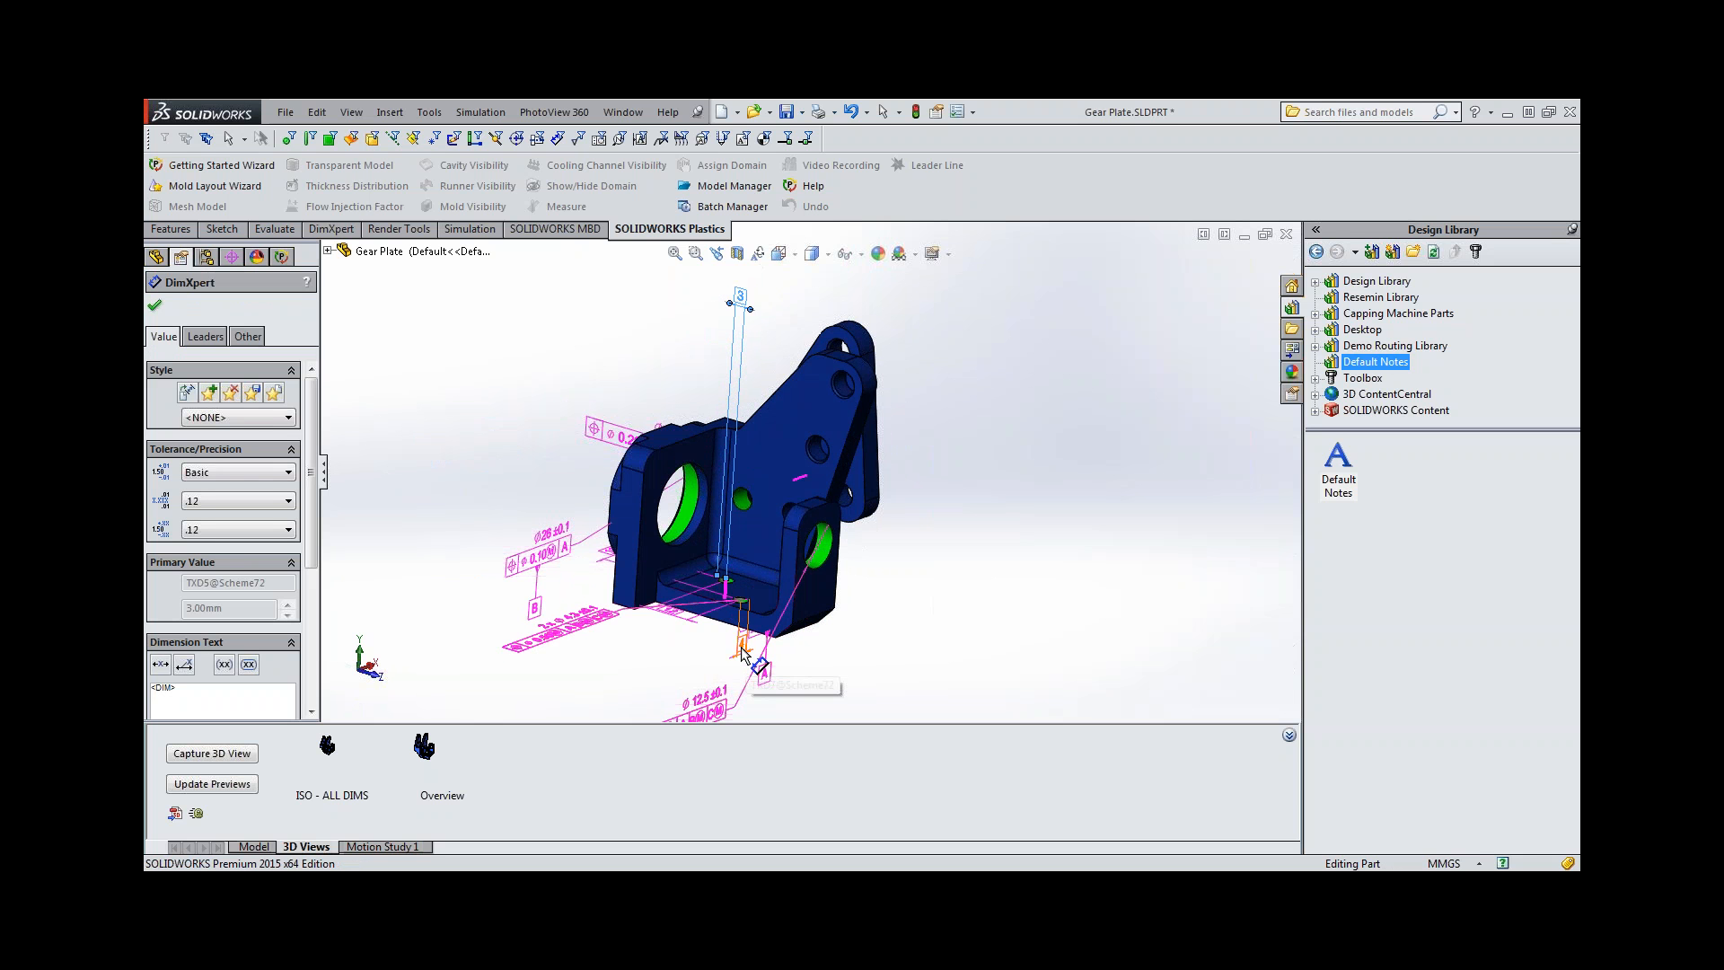
click(742, 649)
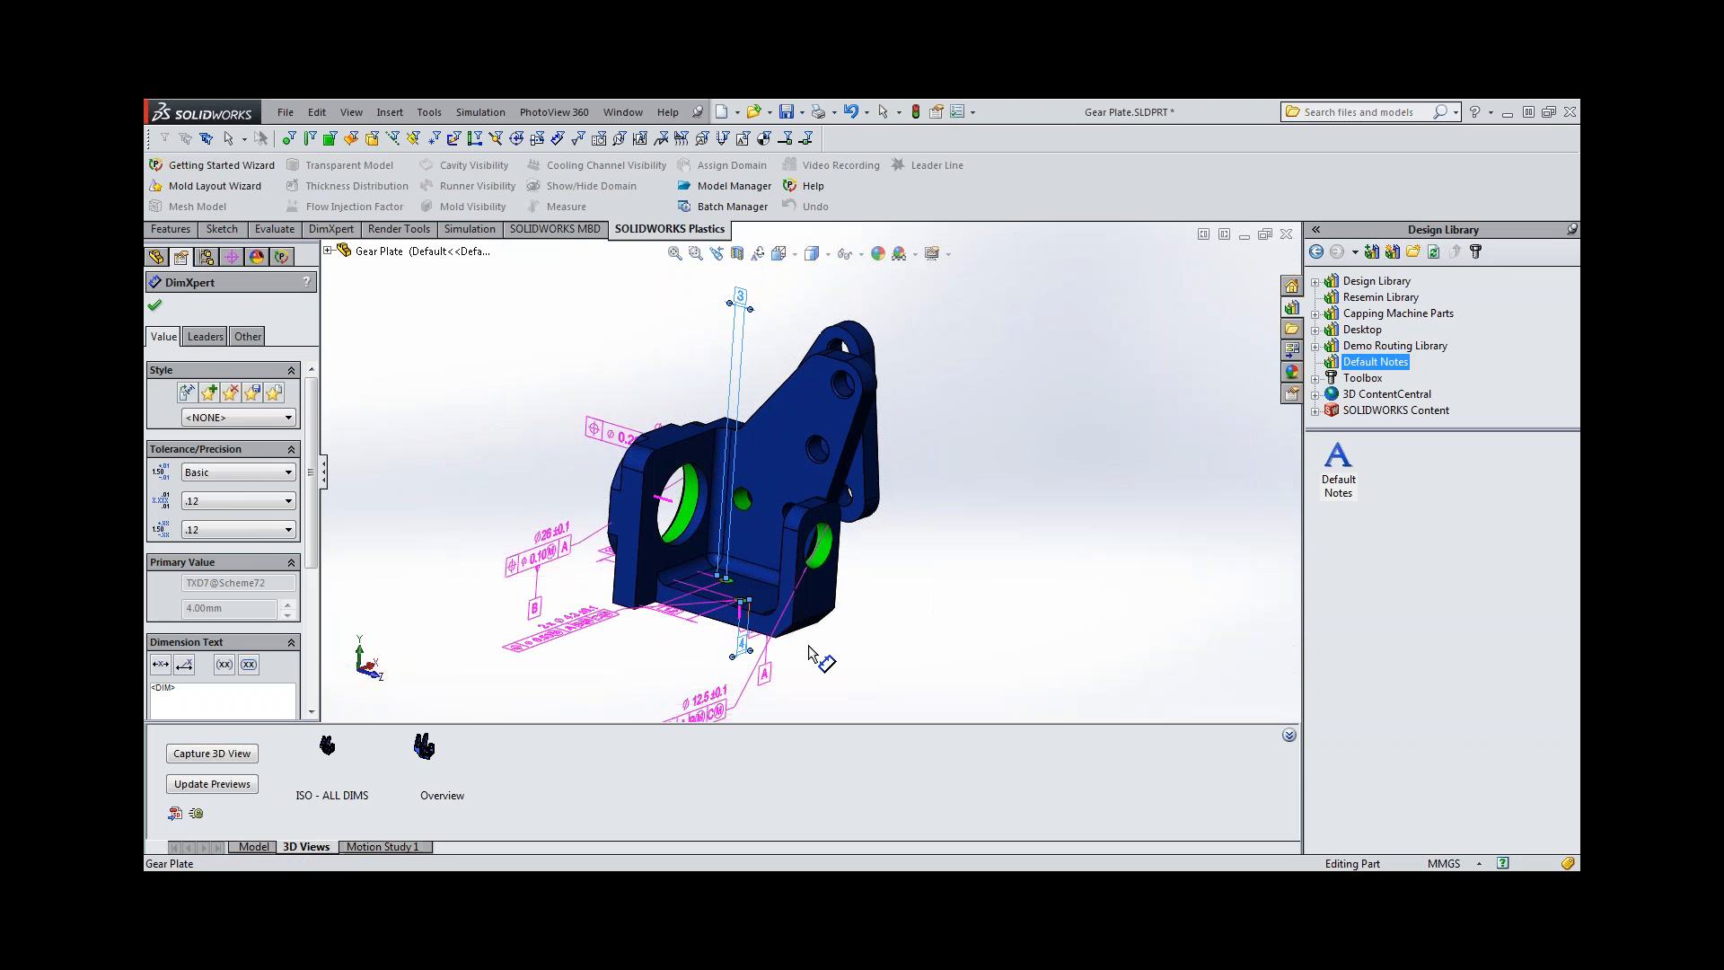
click(920, 647)
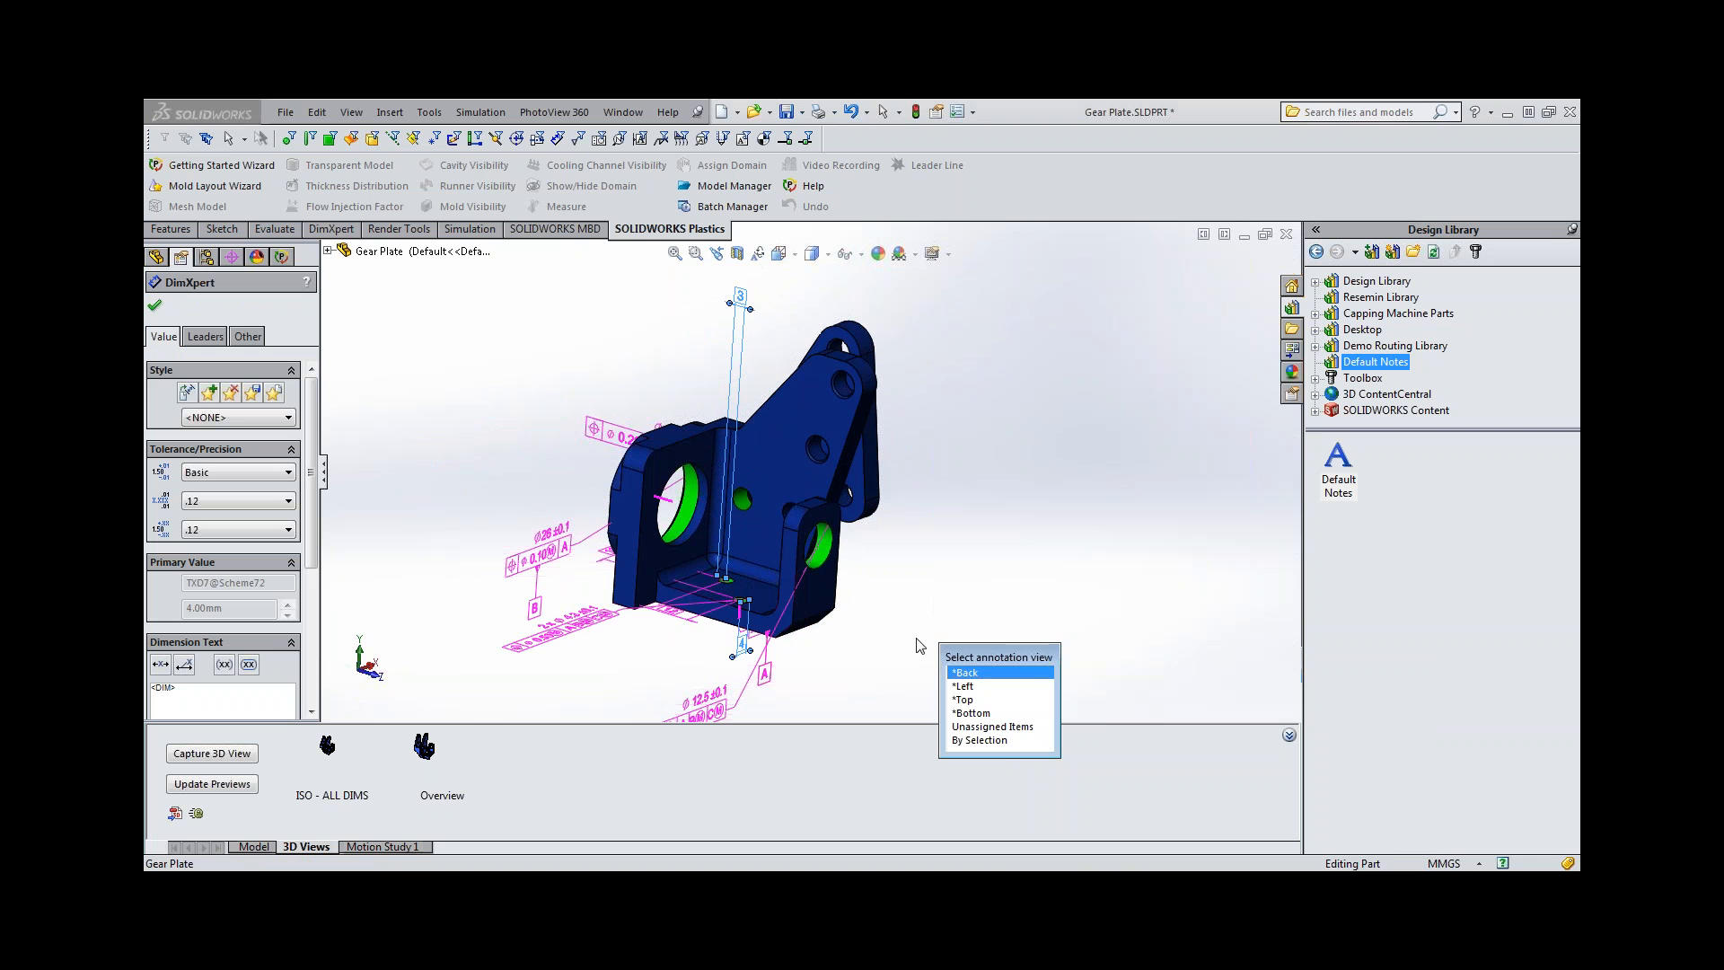
click(962, 686)
key(Escape)
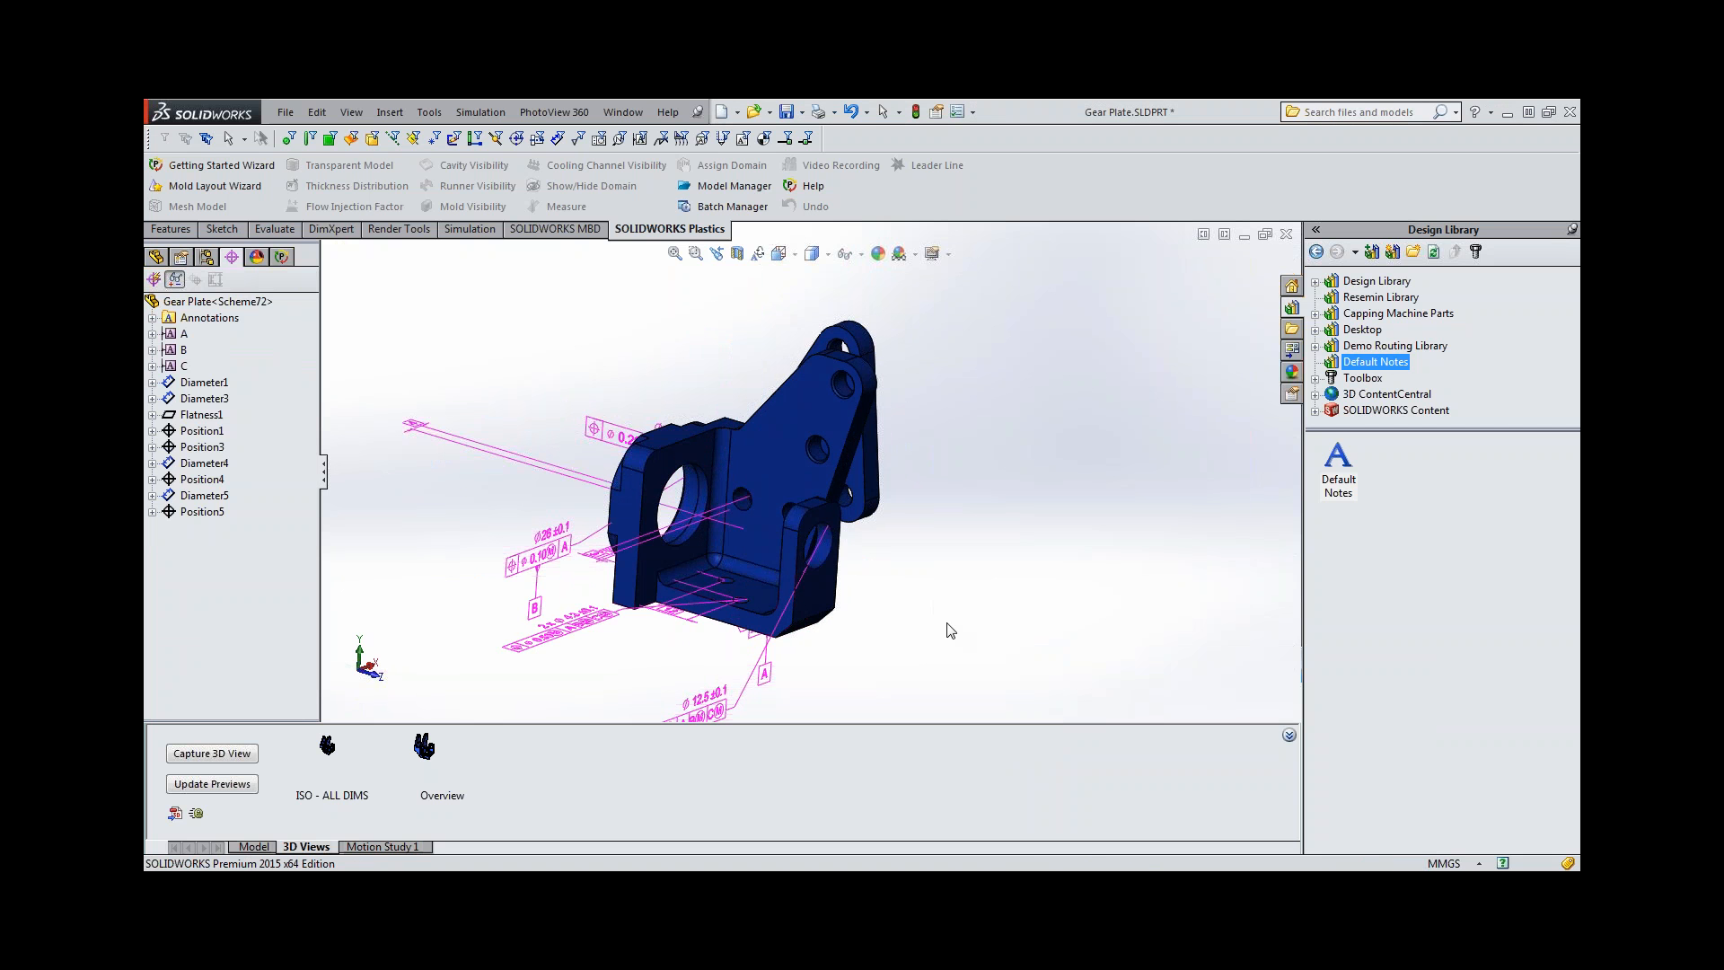
Orient the model to the *Top annotation view and reposition the two 4.3 mm holes' tolerance callout below the plate.
click(150, 258)
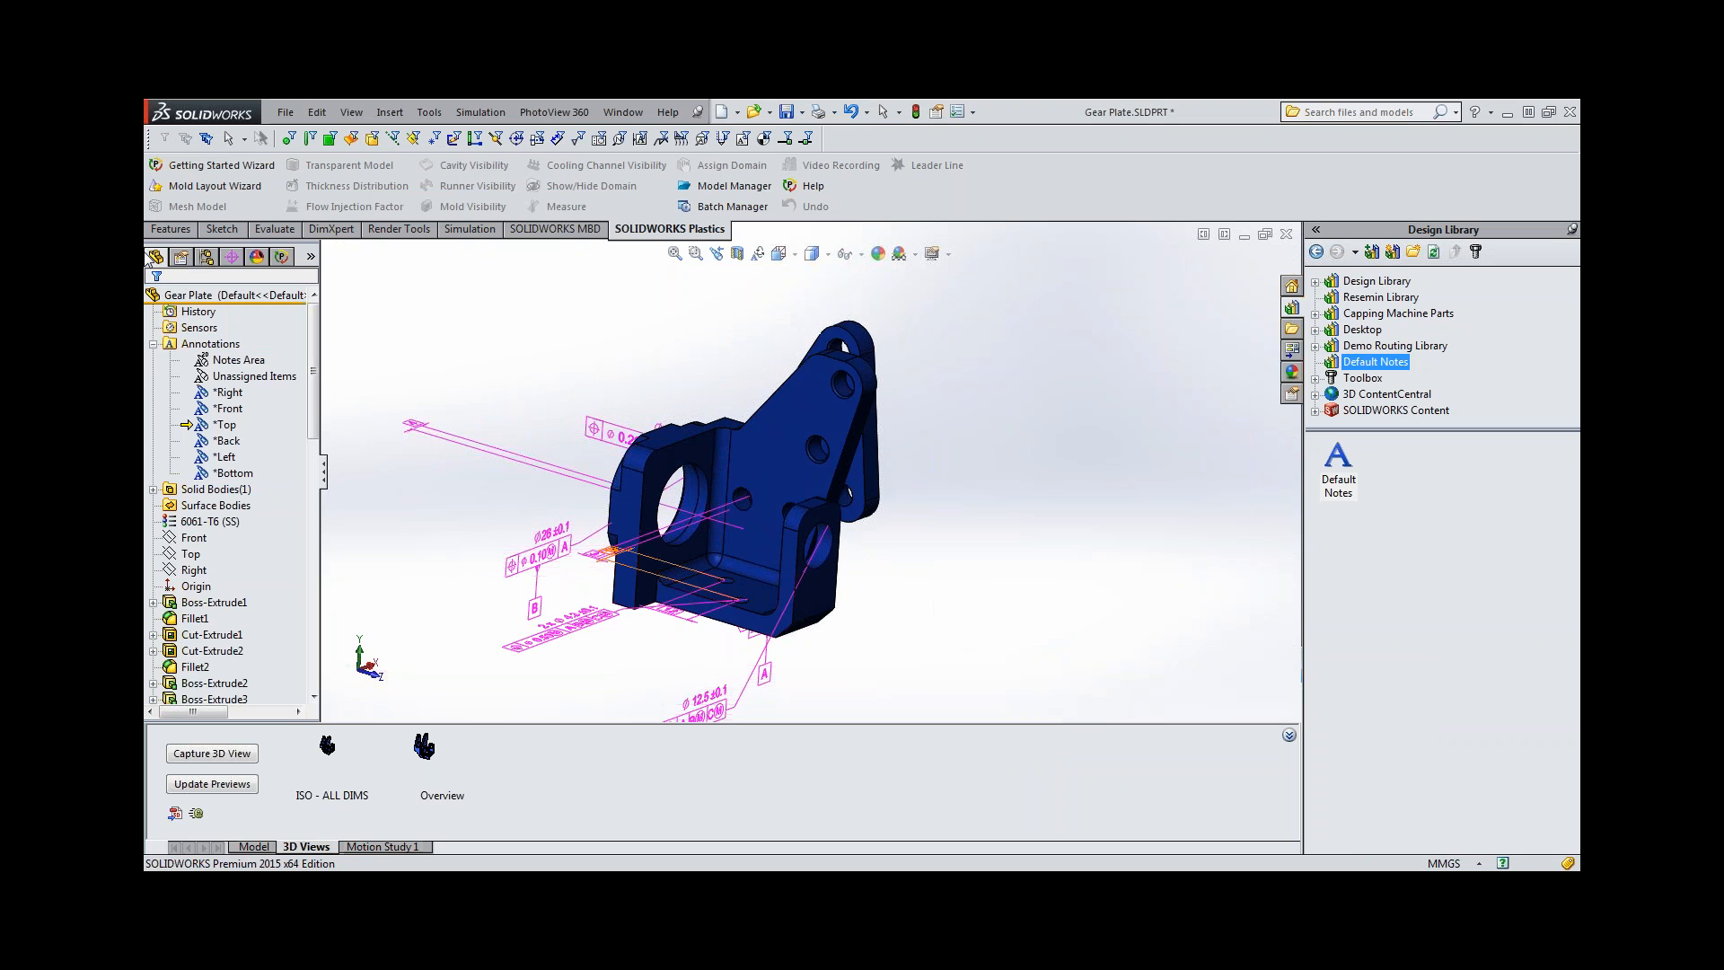
right_click(217, 431)
click(270, 455)
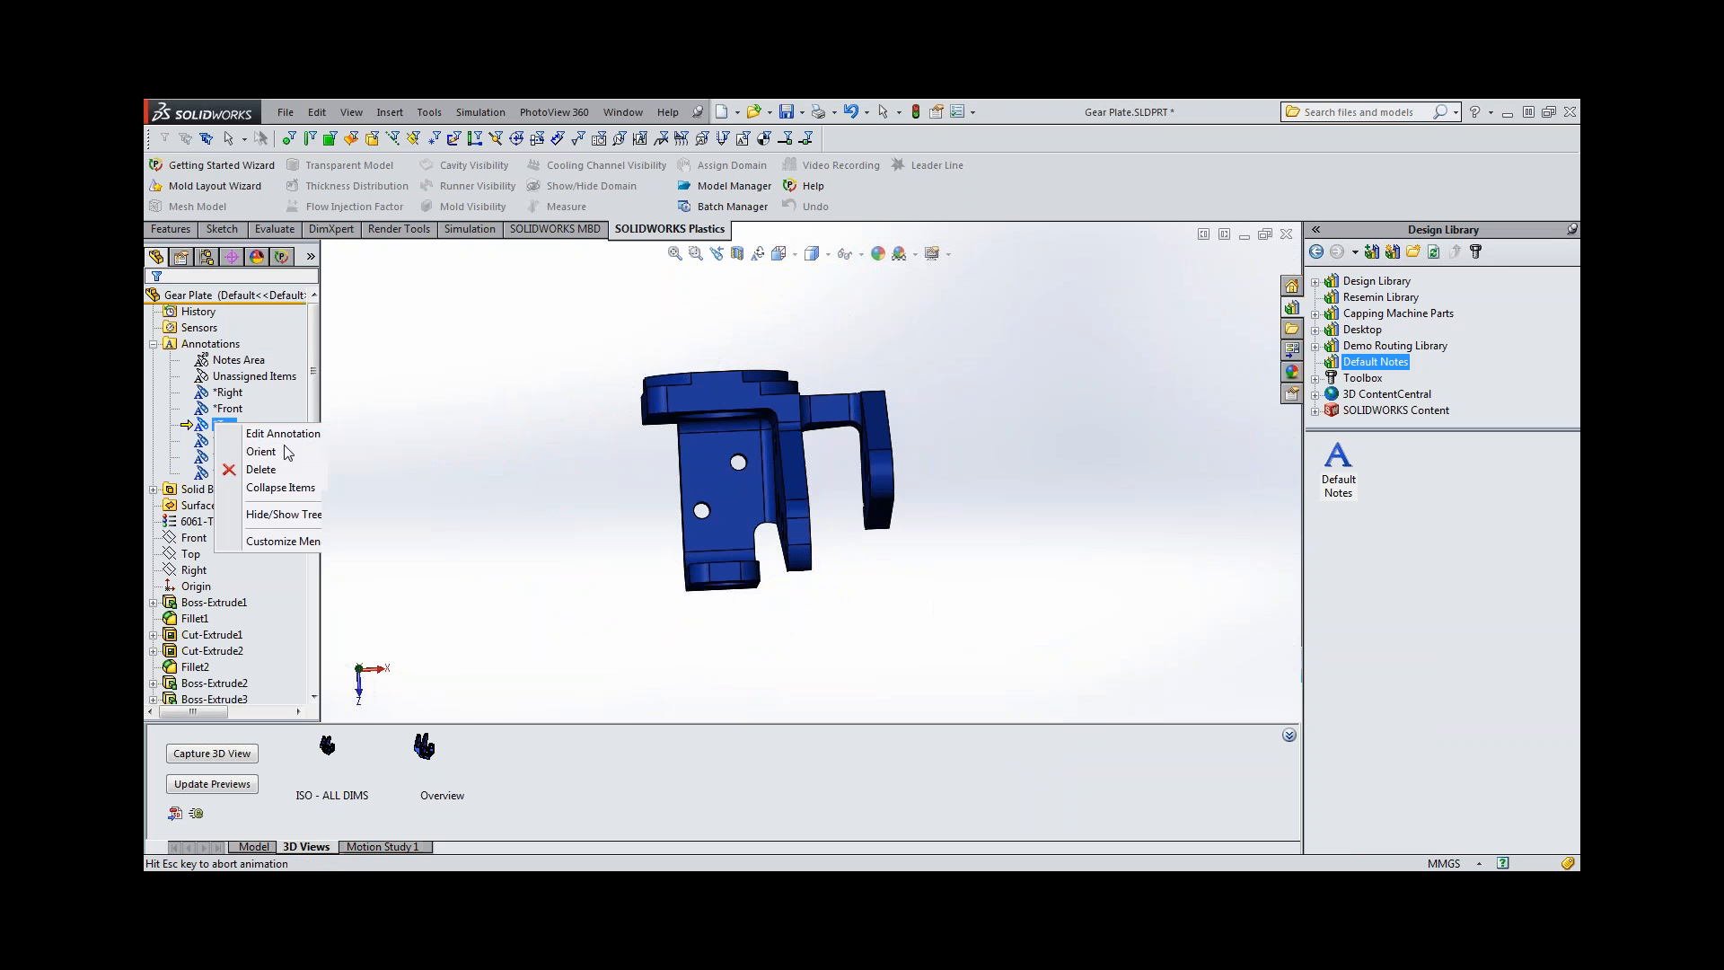
drag(634, 427, 608, 563)
scroll(760, 280, up, 1)
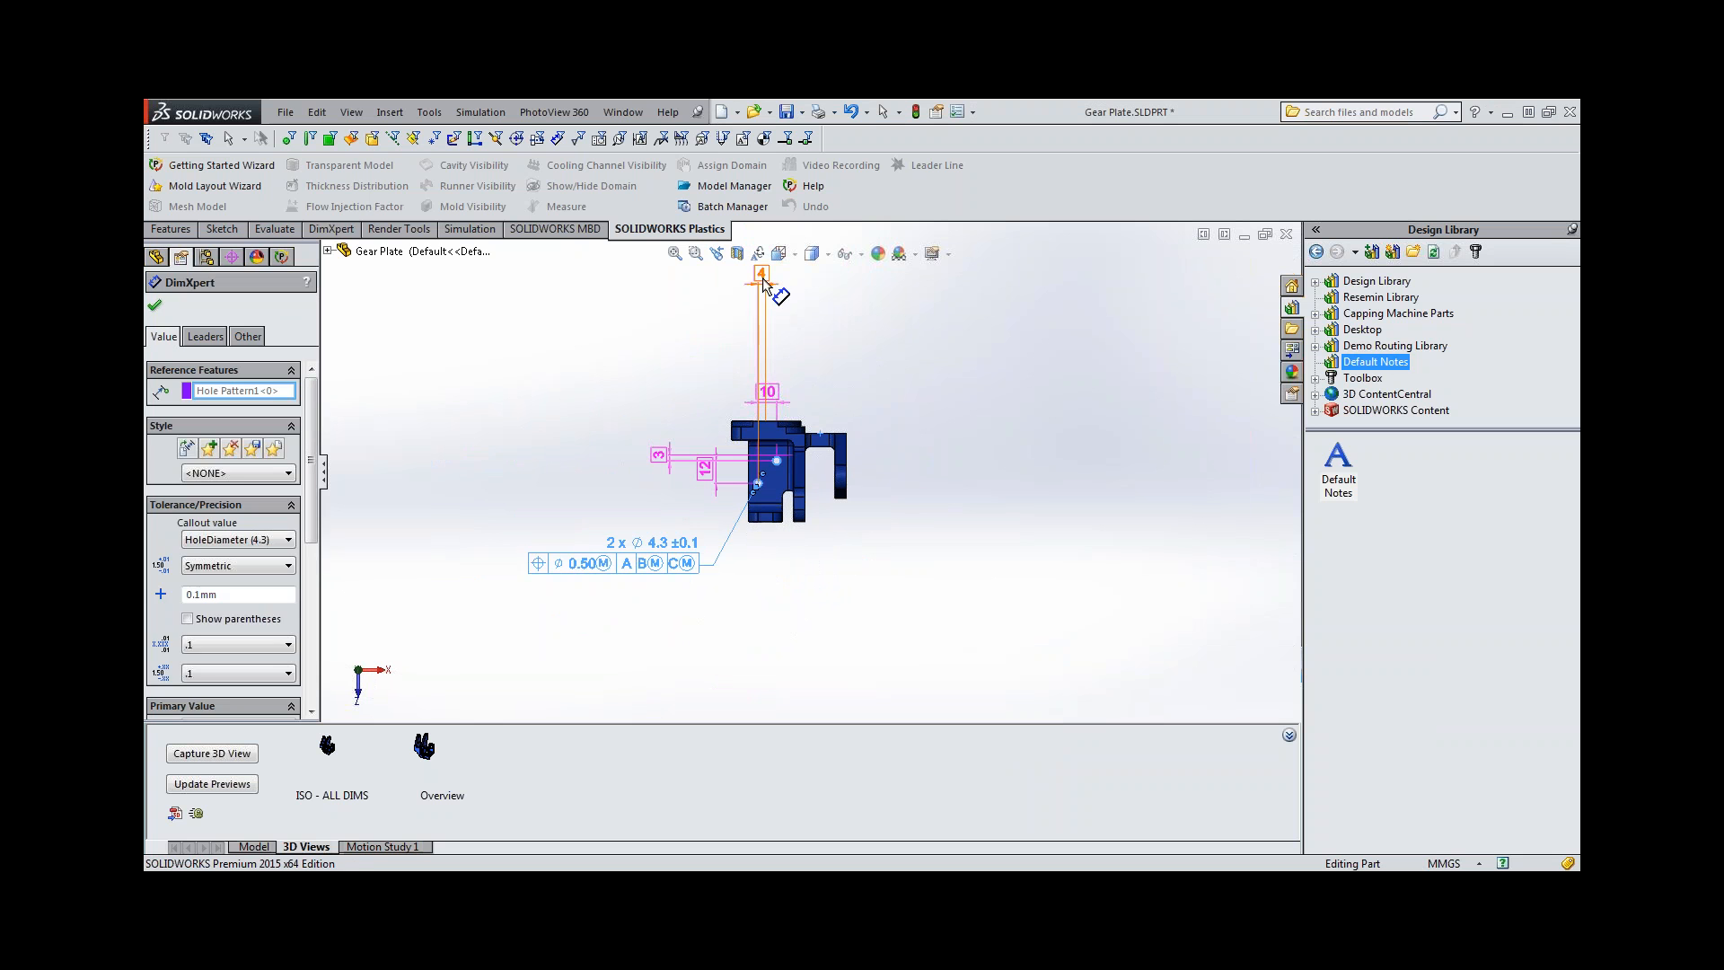
Arrange the 4 mm and 10 mm basic dimensions just above the plate and shift the 12 mm one clear of the 3 mm one.
mouse_move(759, 278)
mouse_down()
mouse_move(718, 348)
mouse_move(780, 318)
mouse_up()
drag(705, 467, 683, 495)
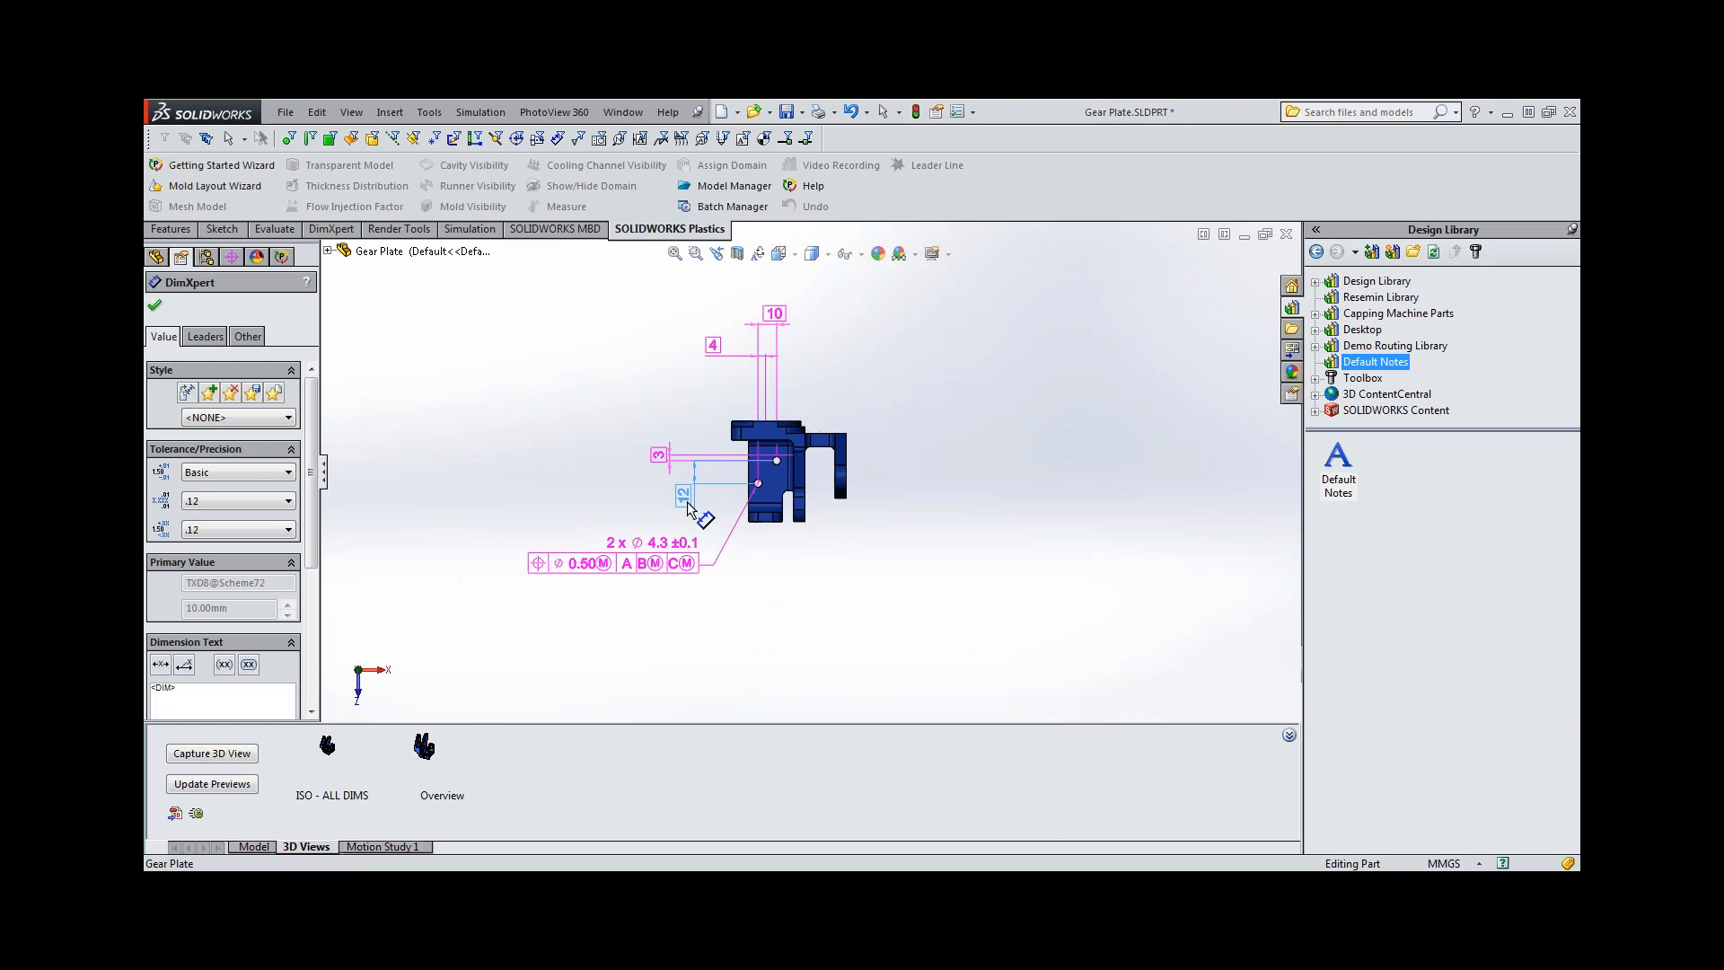
key(Escape)
scroll(735, 463, down, 2)
scroll(750, 472, up, 1)
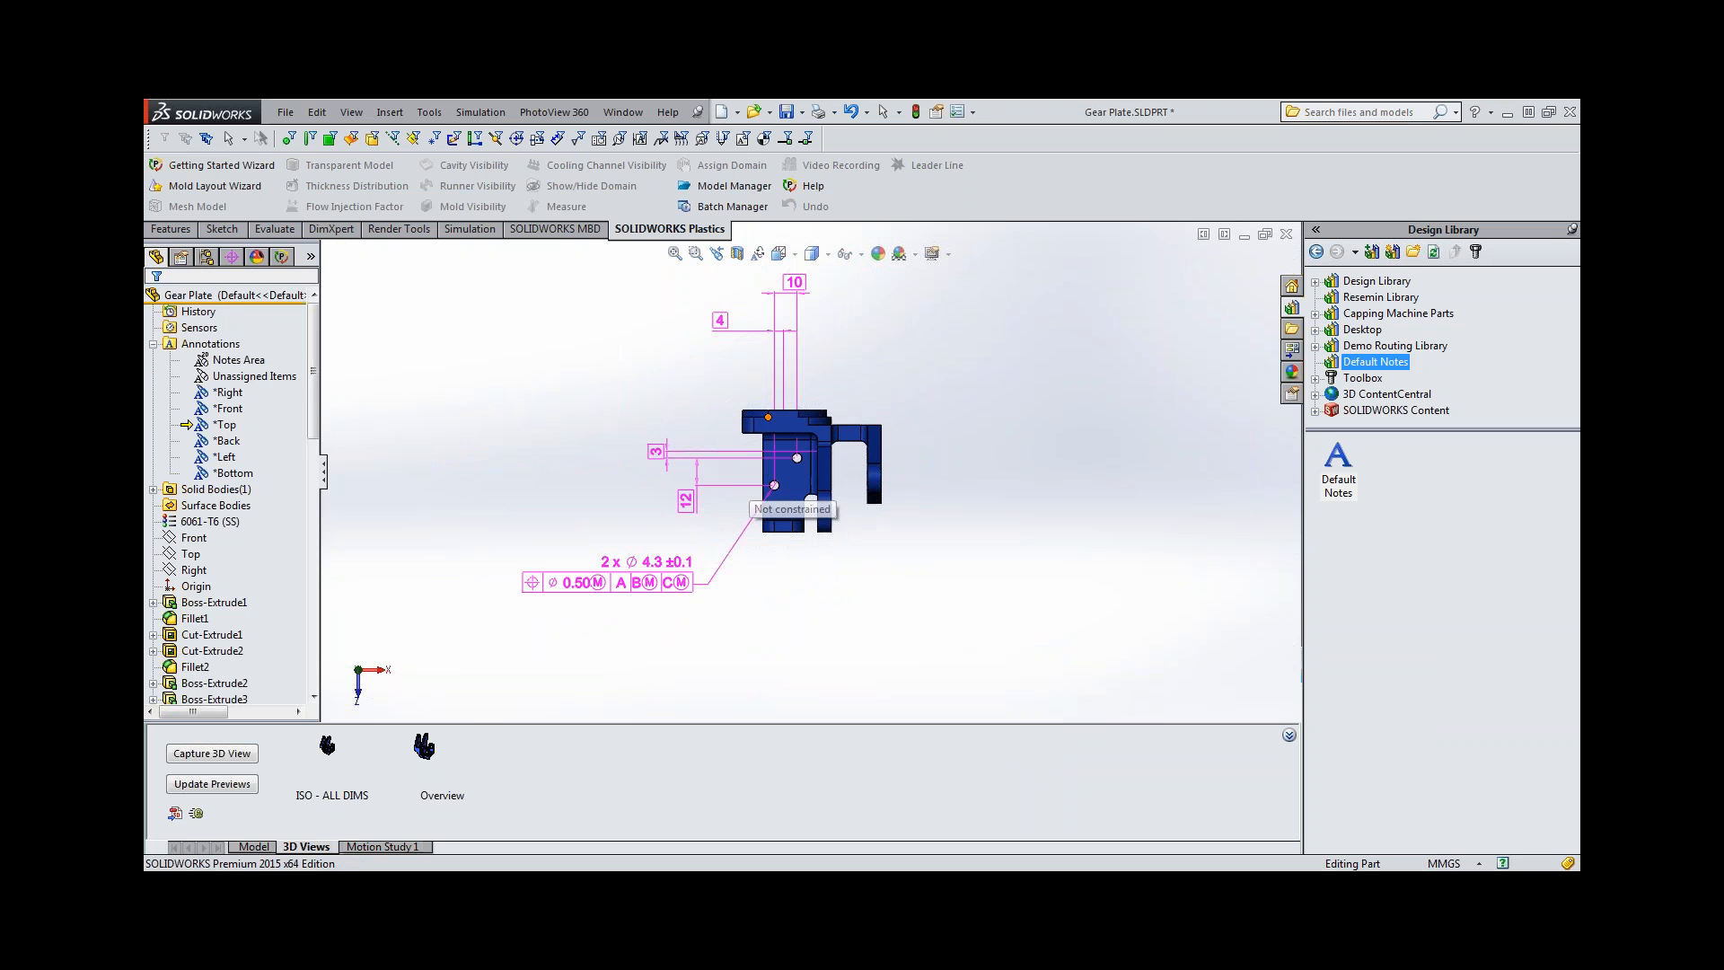
drag(720, 323, 721, 374)
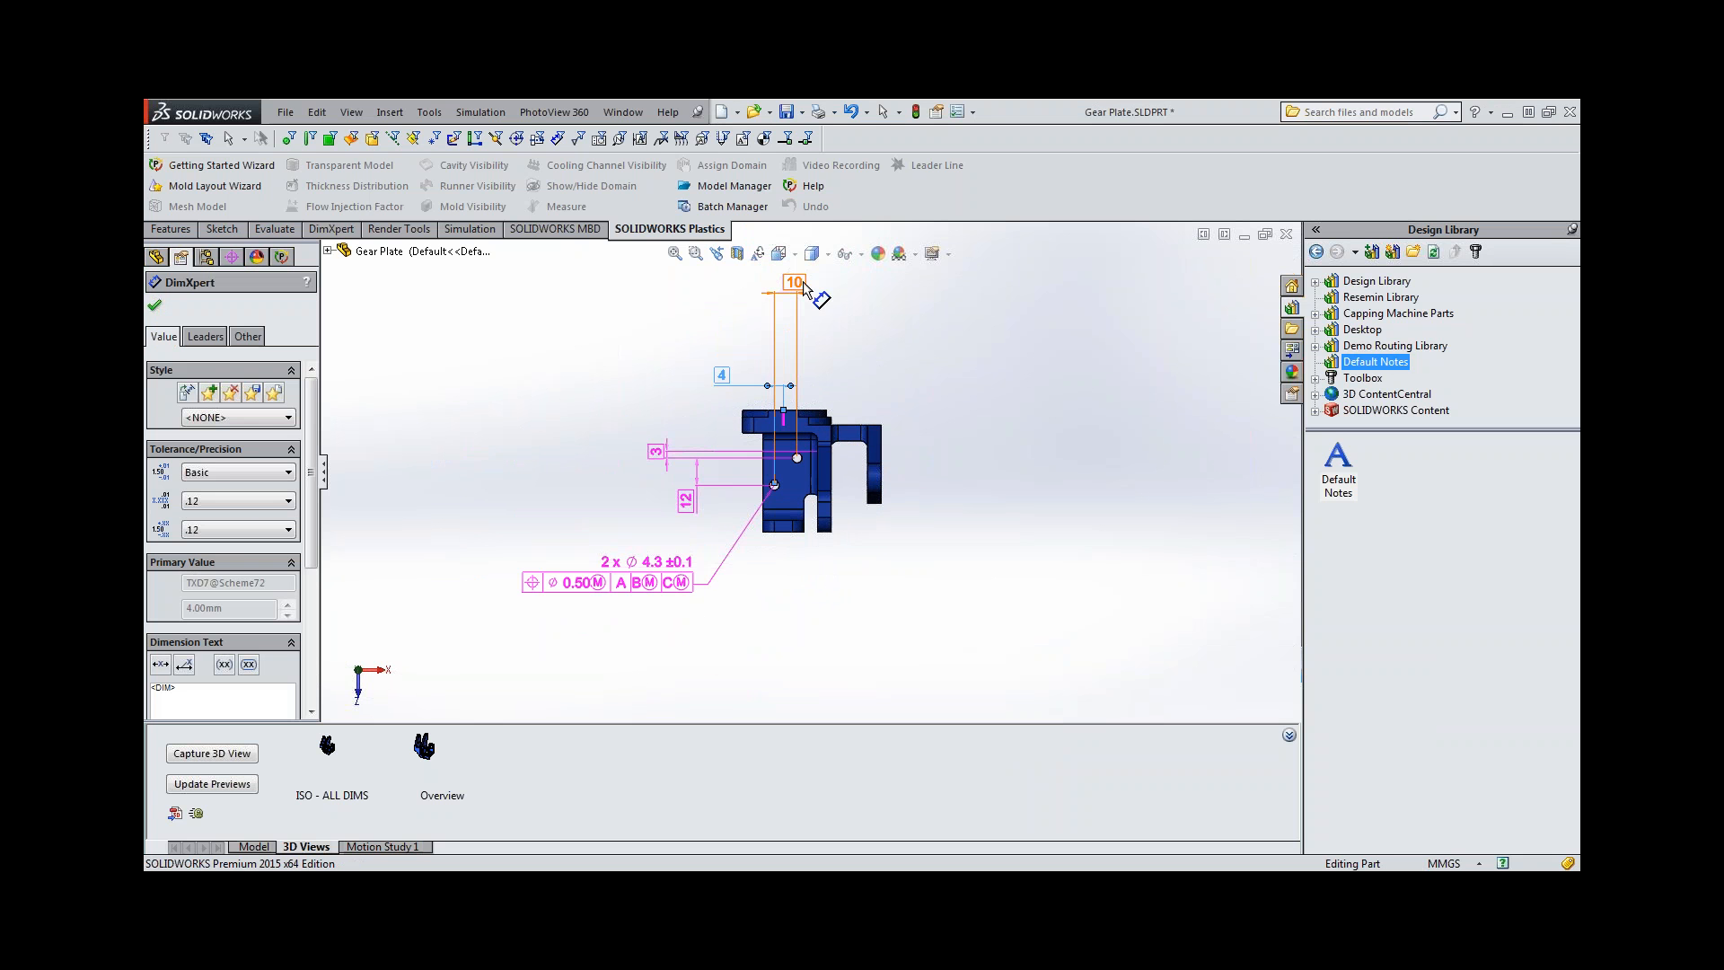
drag(803, 287, 835, 359)
key(Escape)
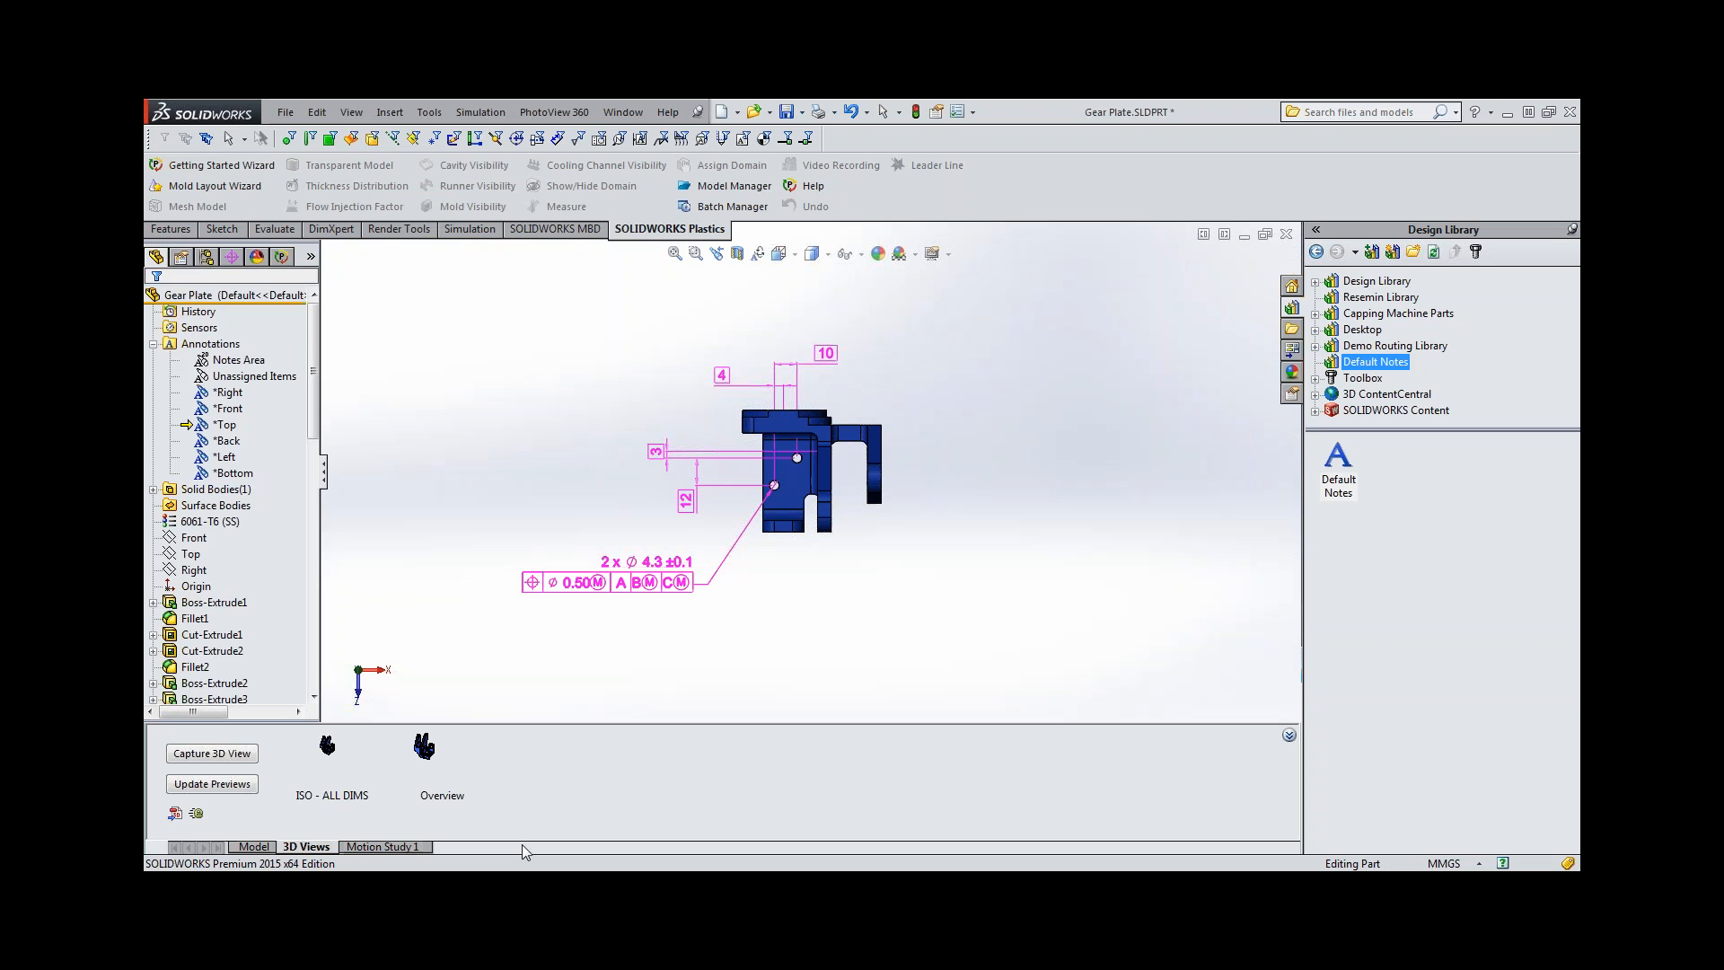
Capture a 3D view named *Top that includes only the *Top annotation view.
click(212, 754)
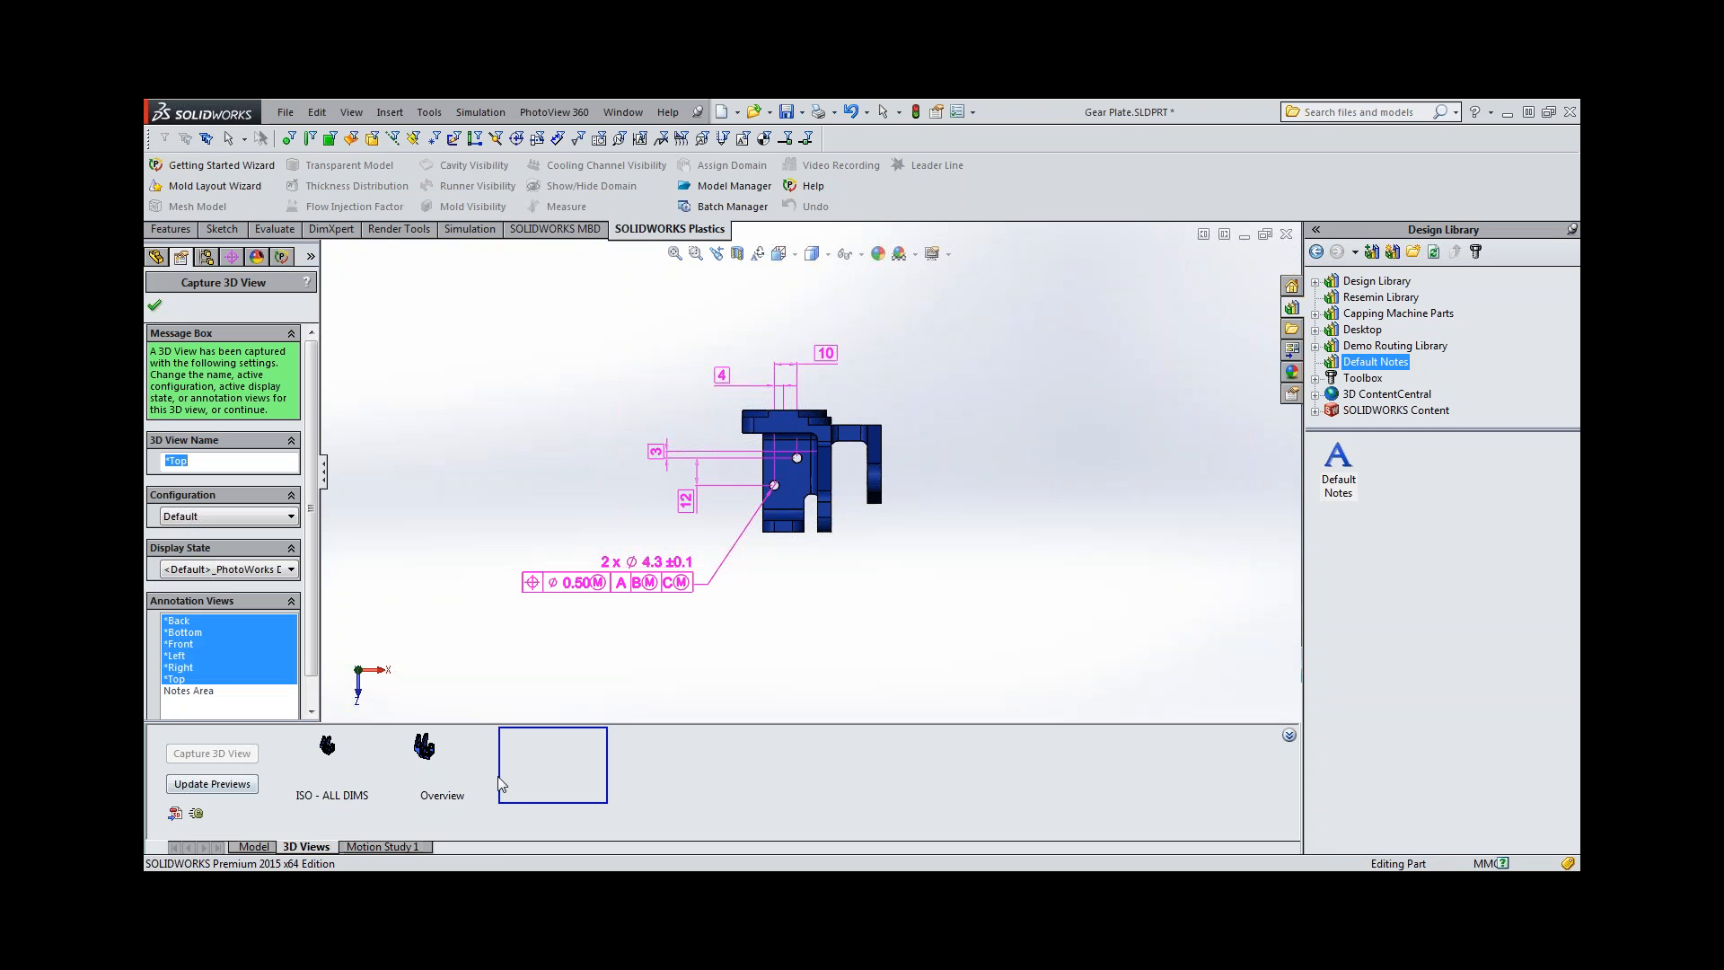
ctrl+click(182, 667)
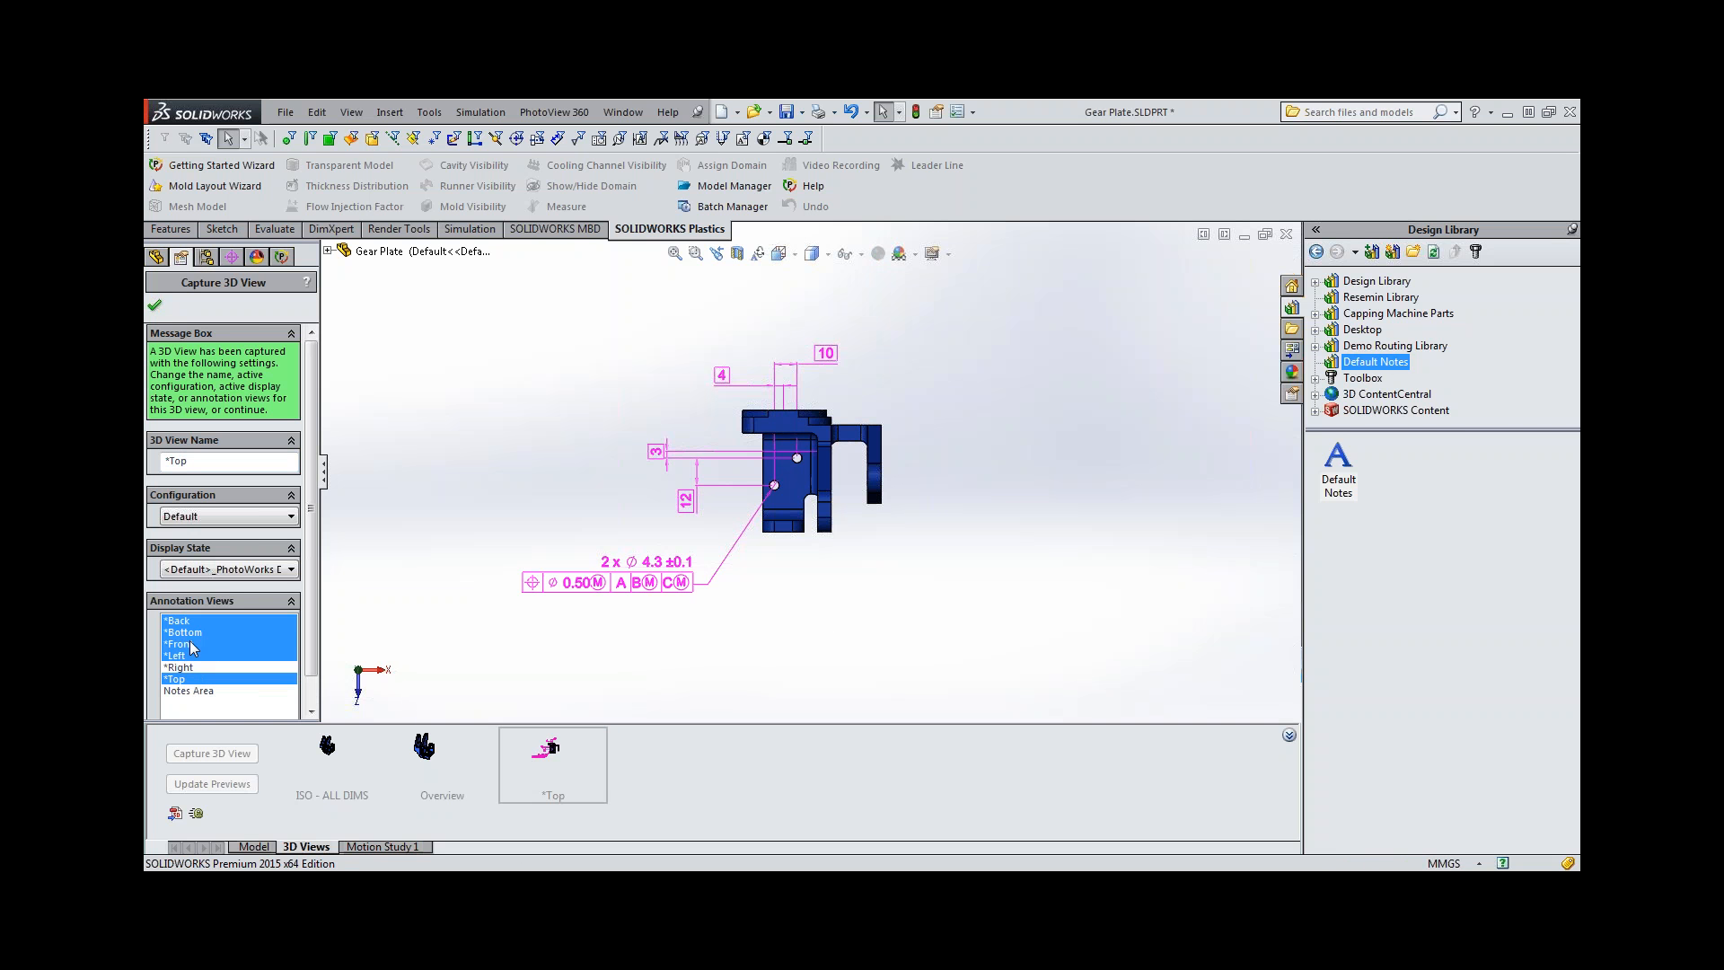
click(190, 655)
click(190, 644)
click(186, 632)
click(185, 622)
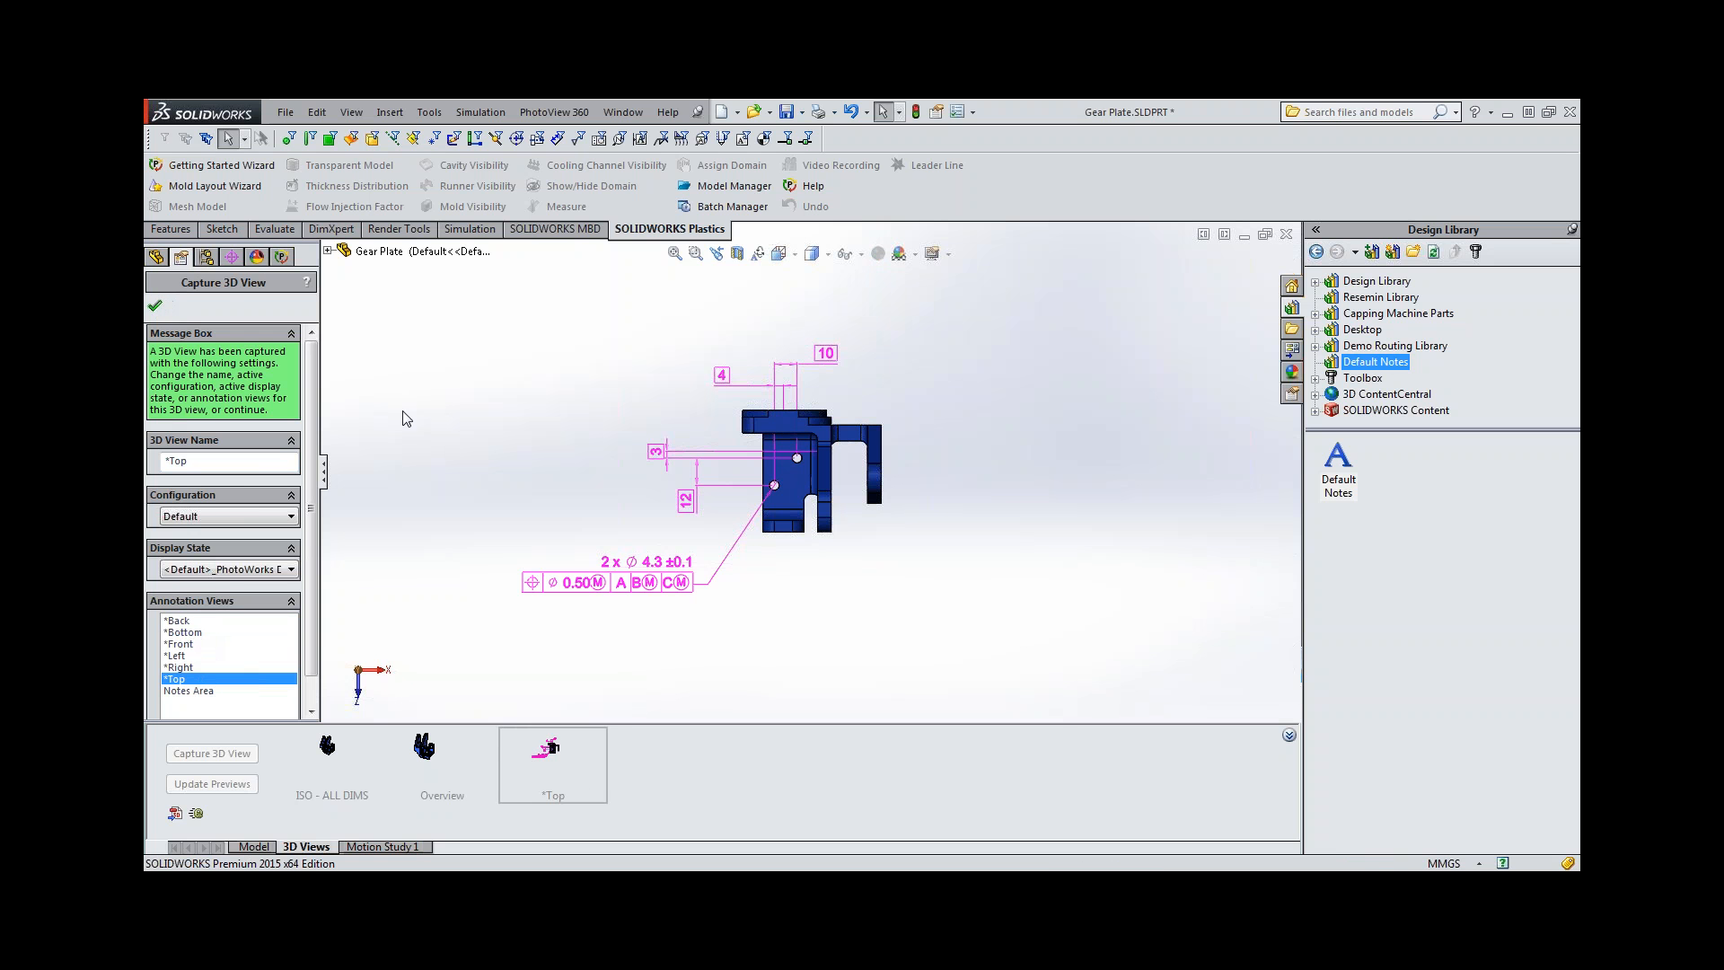
key(Return)
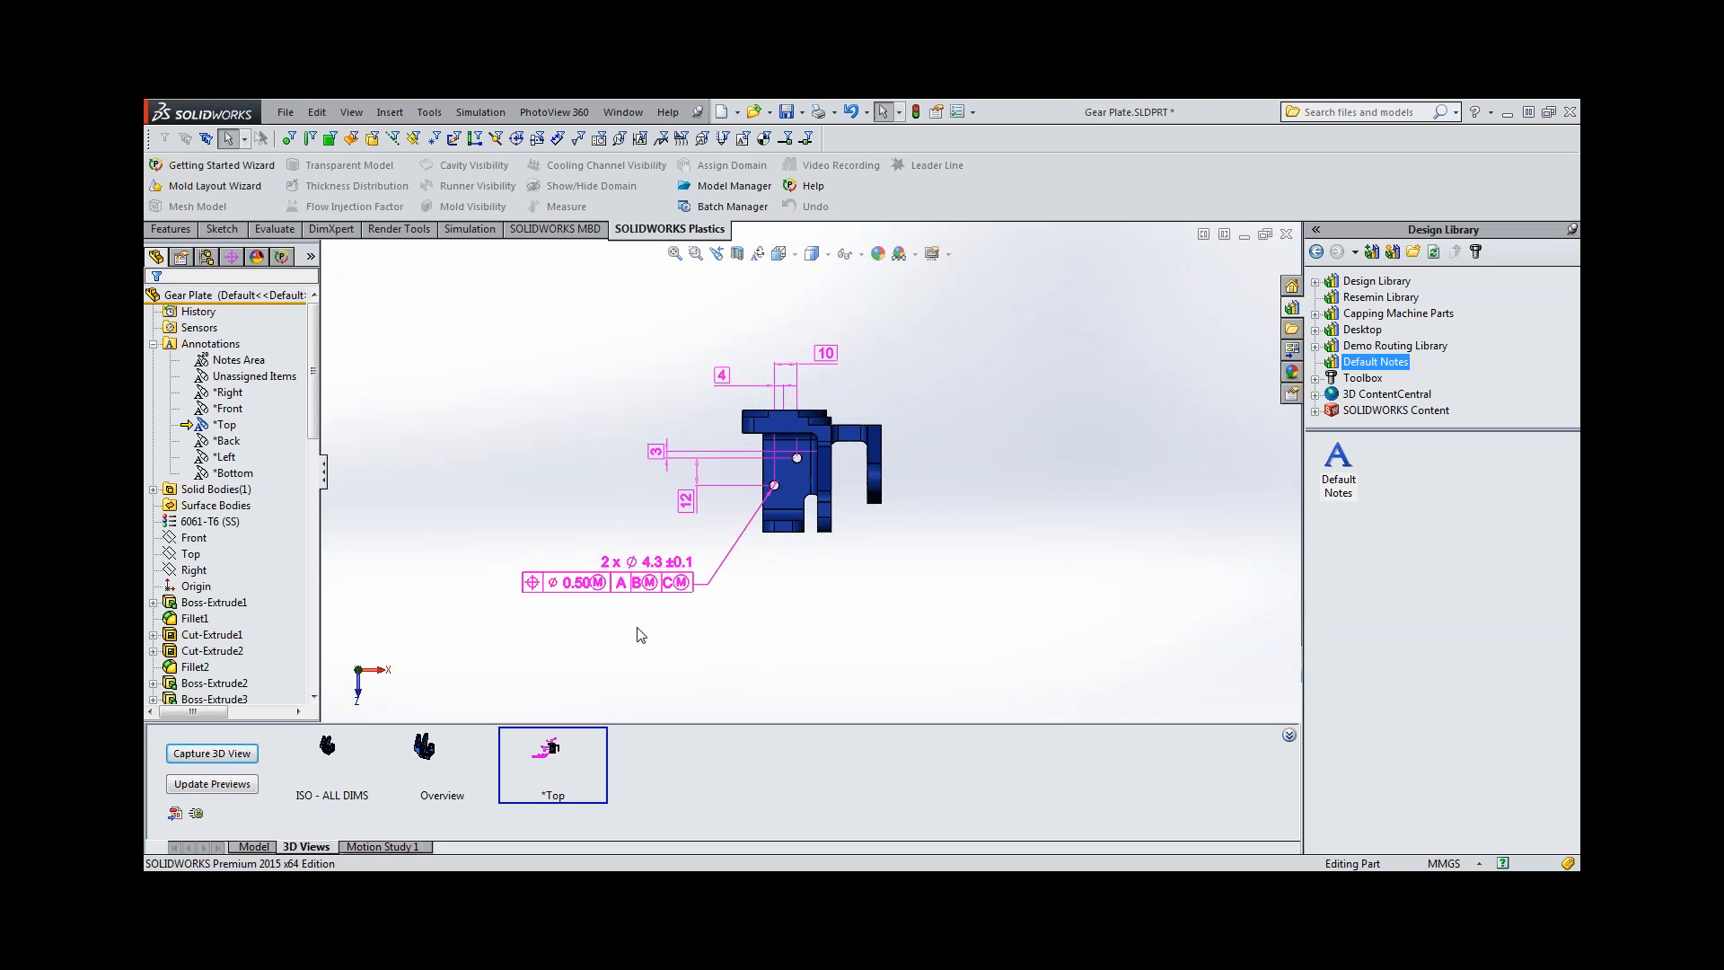
Orient the model to the *Front annotation view and move the 26 mm bore's tolerance callout higher beside the plate.
right_click(225, 412)
click(269, 448)
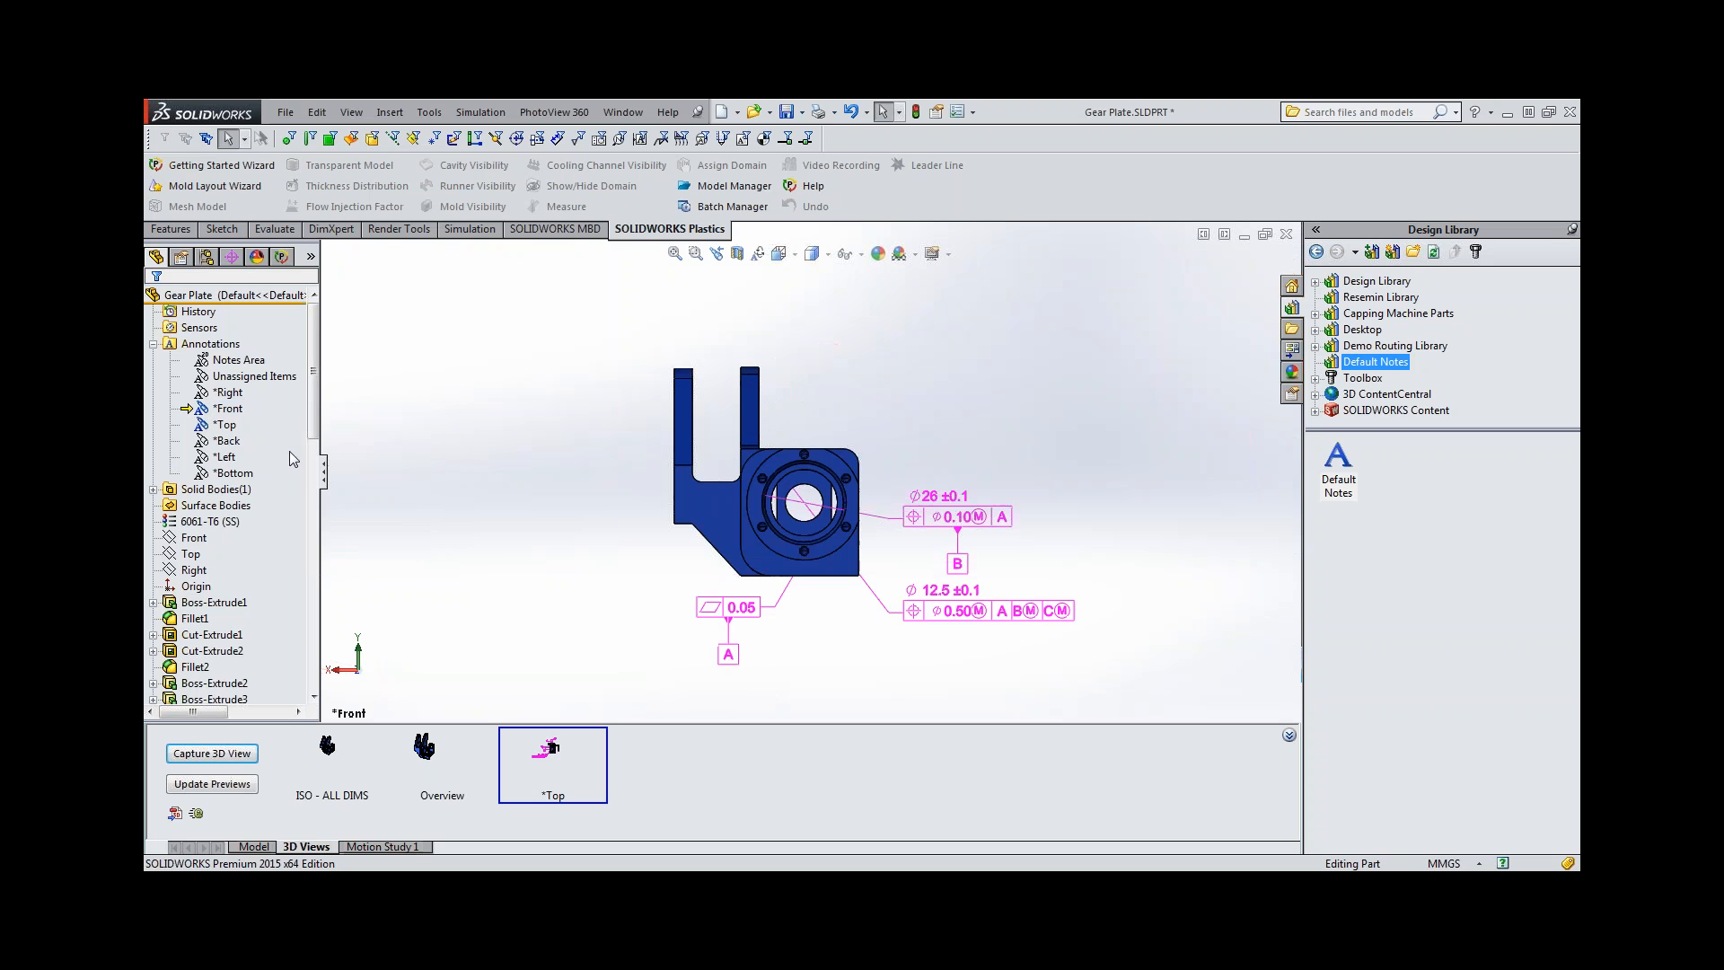
drag(952, 500, 964, 432)
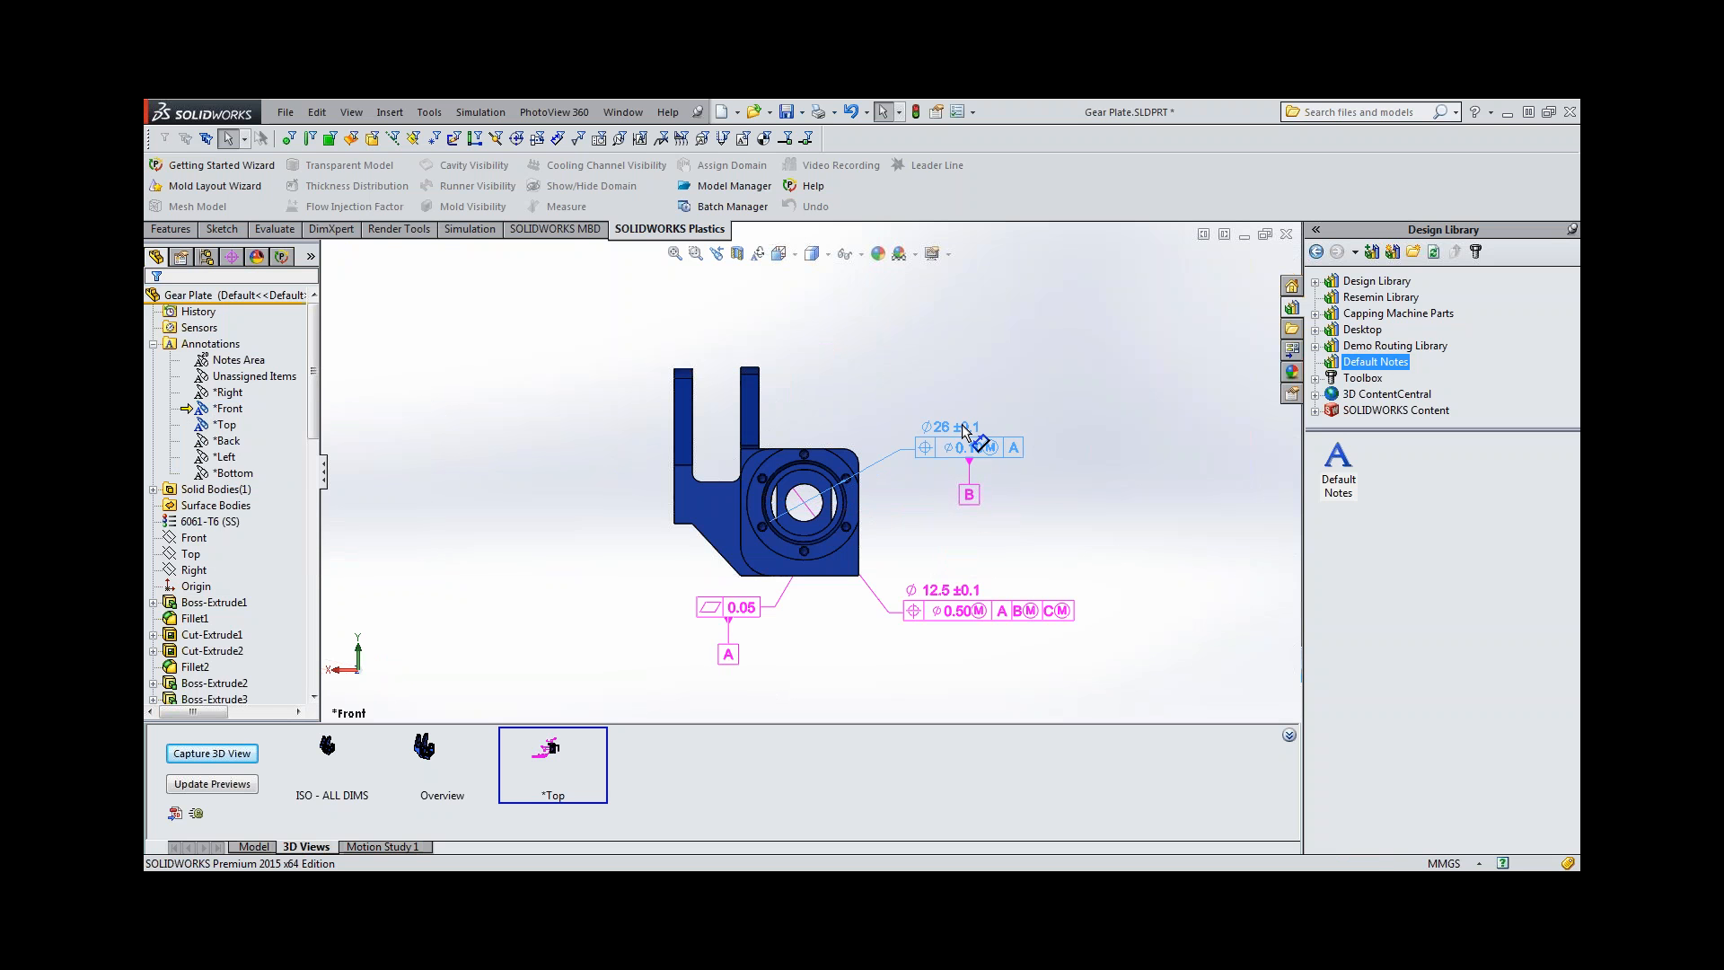
click(881, 531)
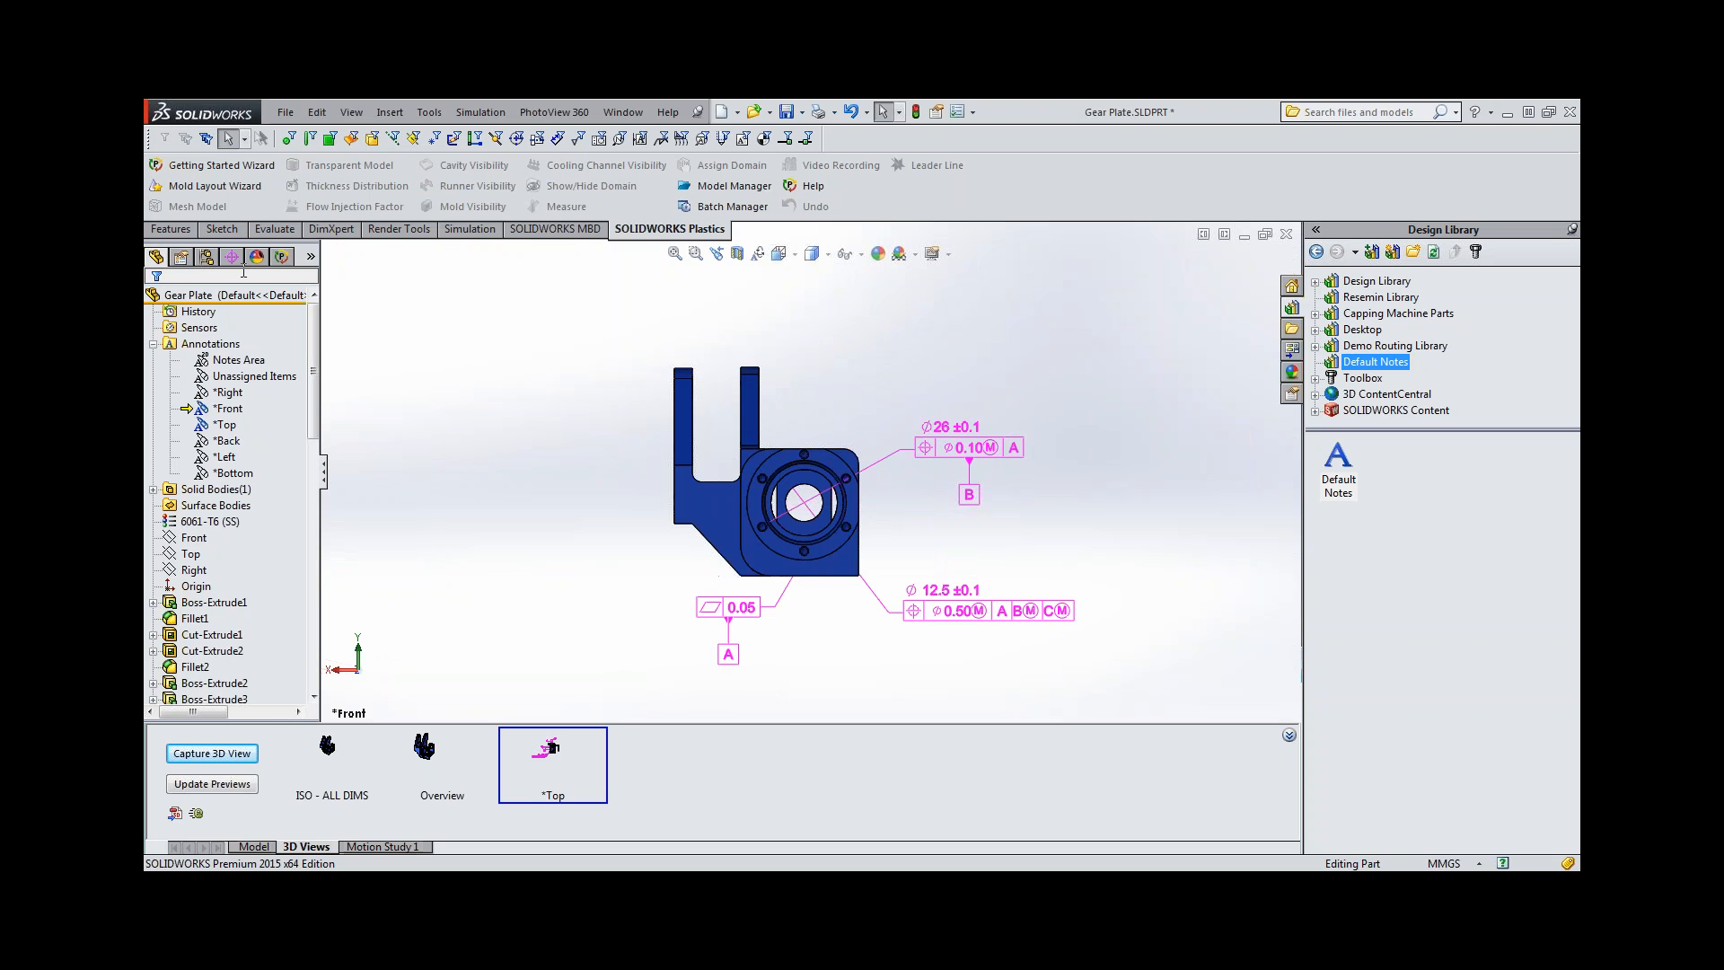
Recreate the basic dimensions for the position tolerance of the 12.5 mm hole.
click(231, 257)
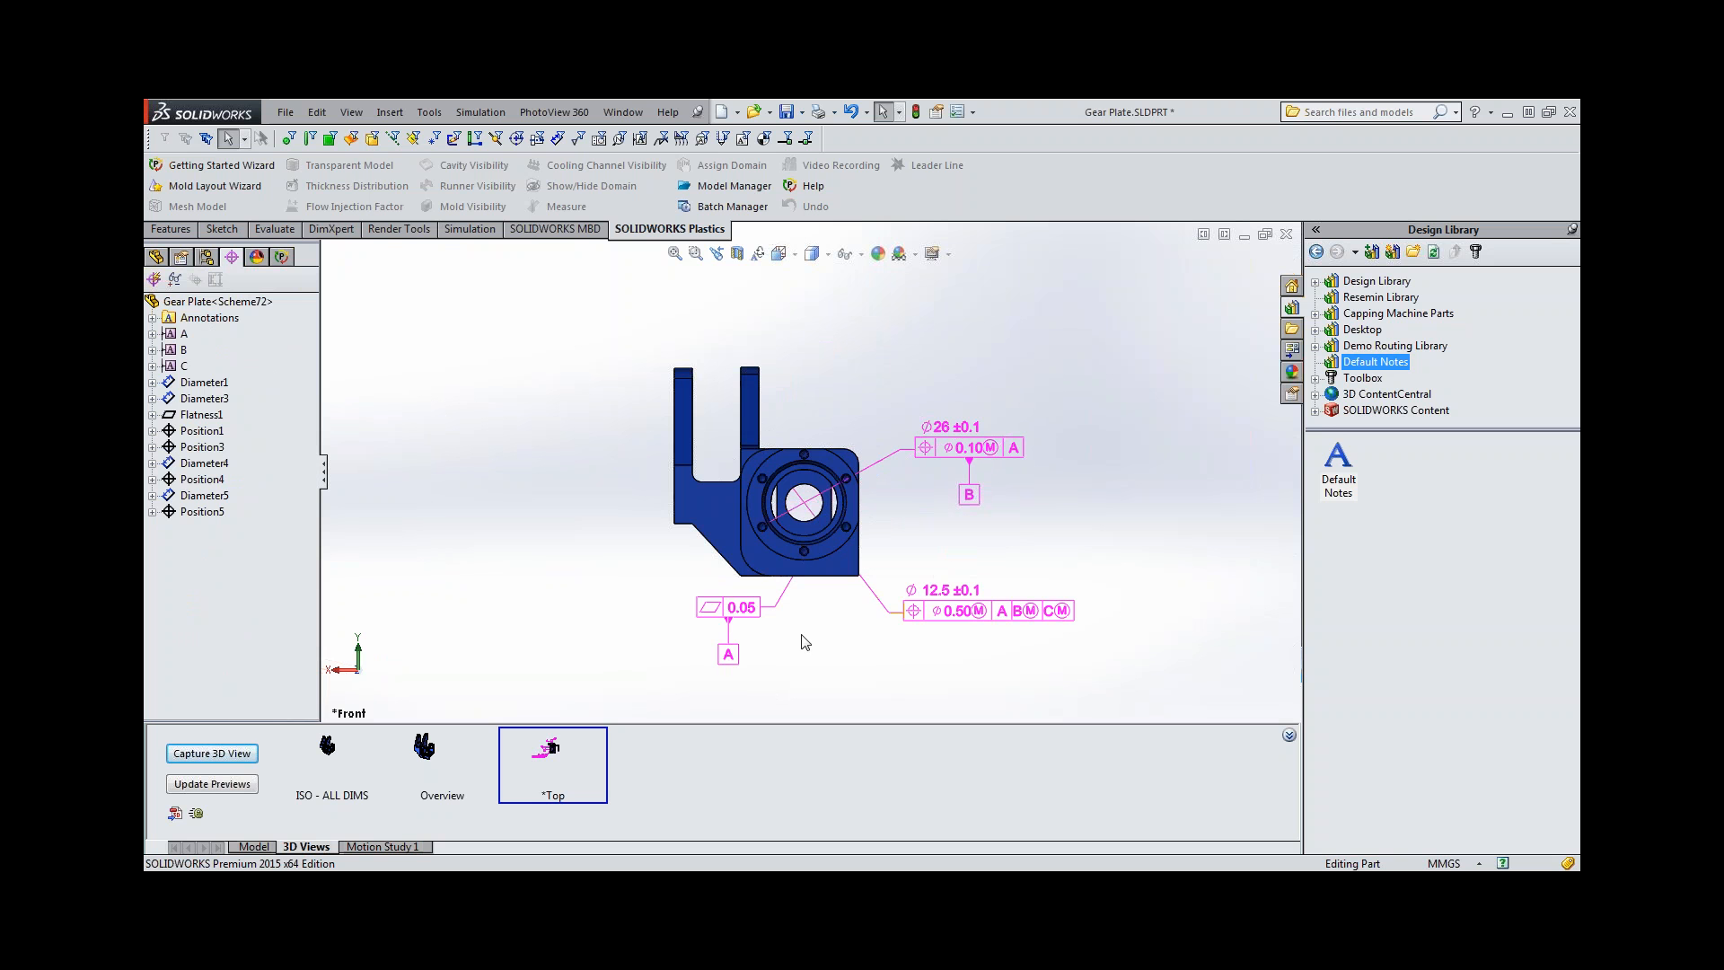
click(201, 480)
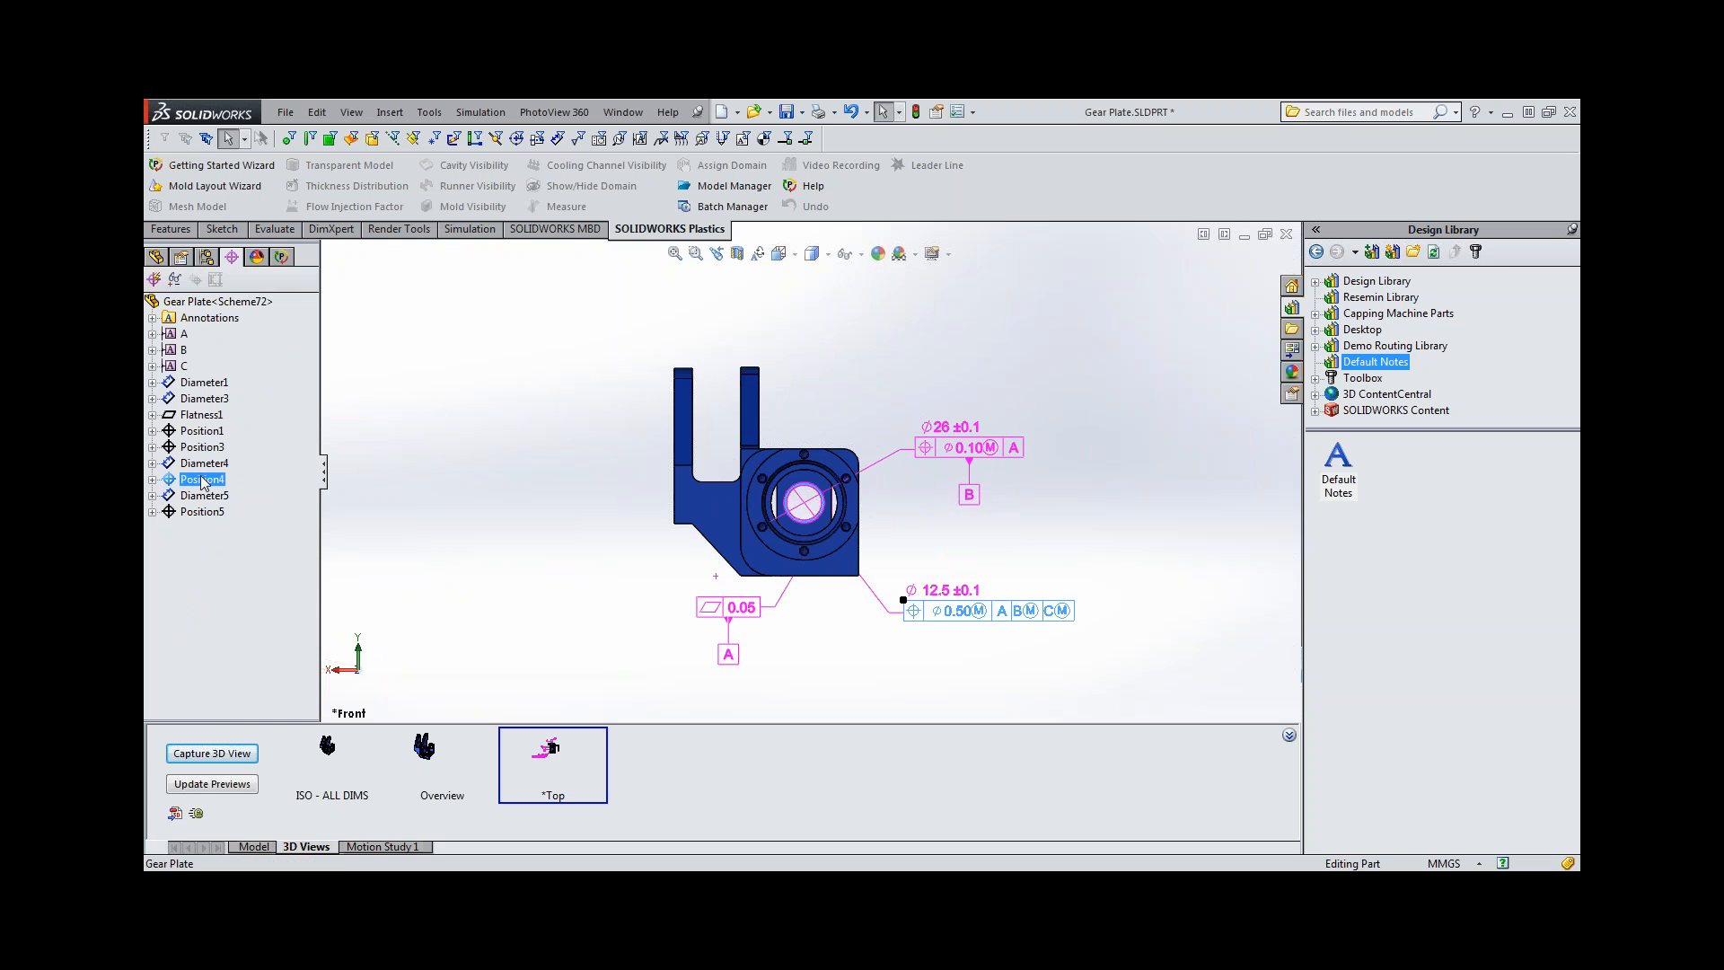
right_click(203, 483)
click(283, 560)
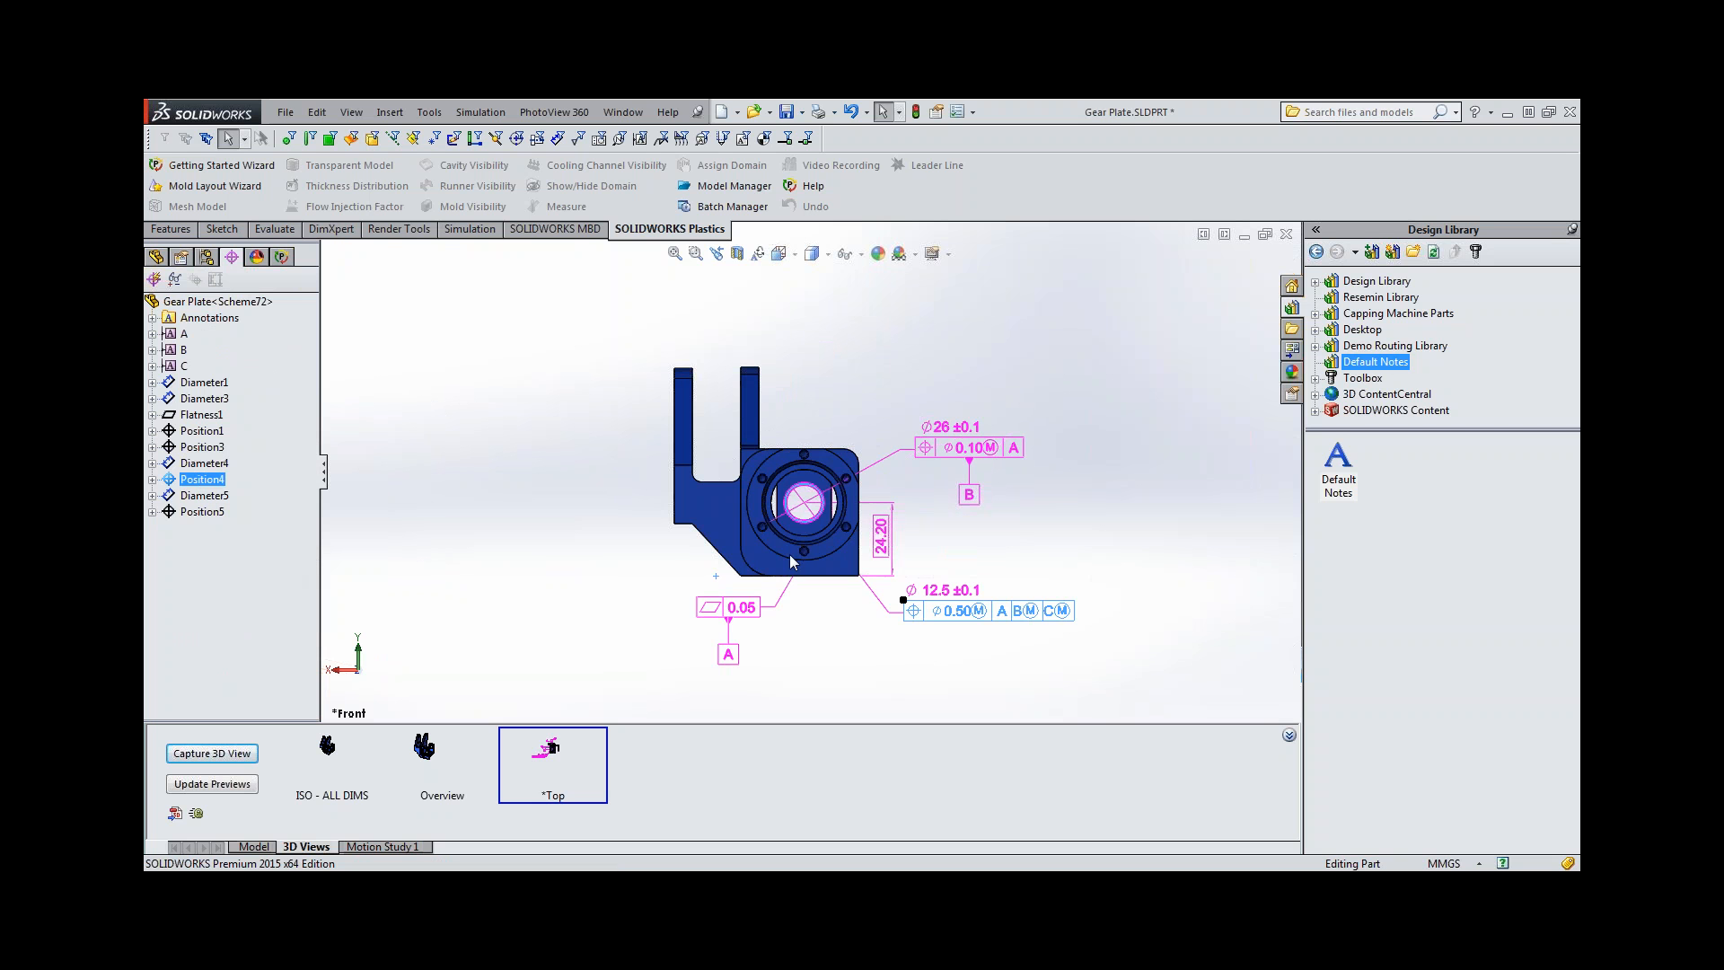
click(916, 541)
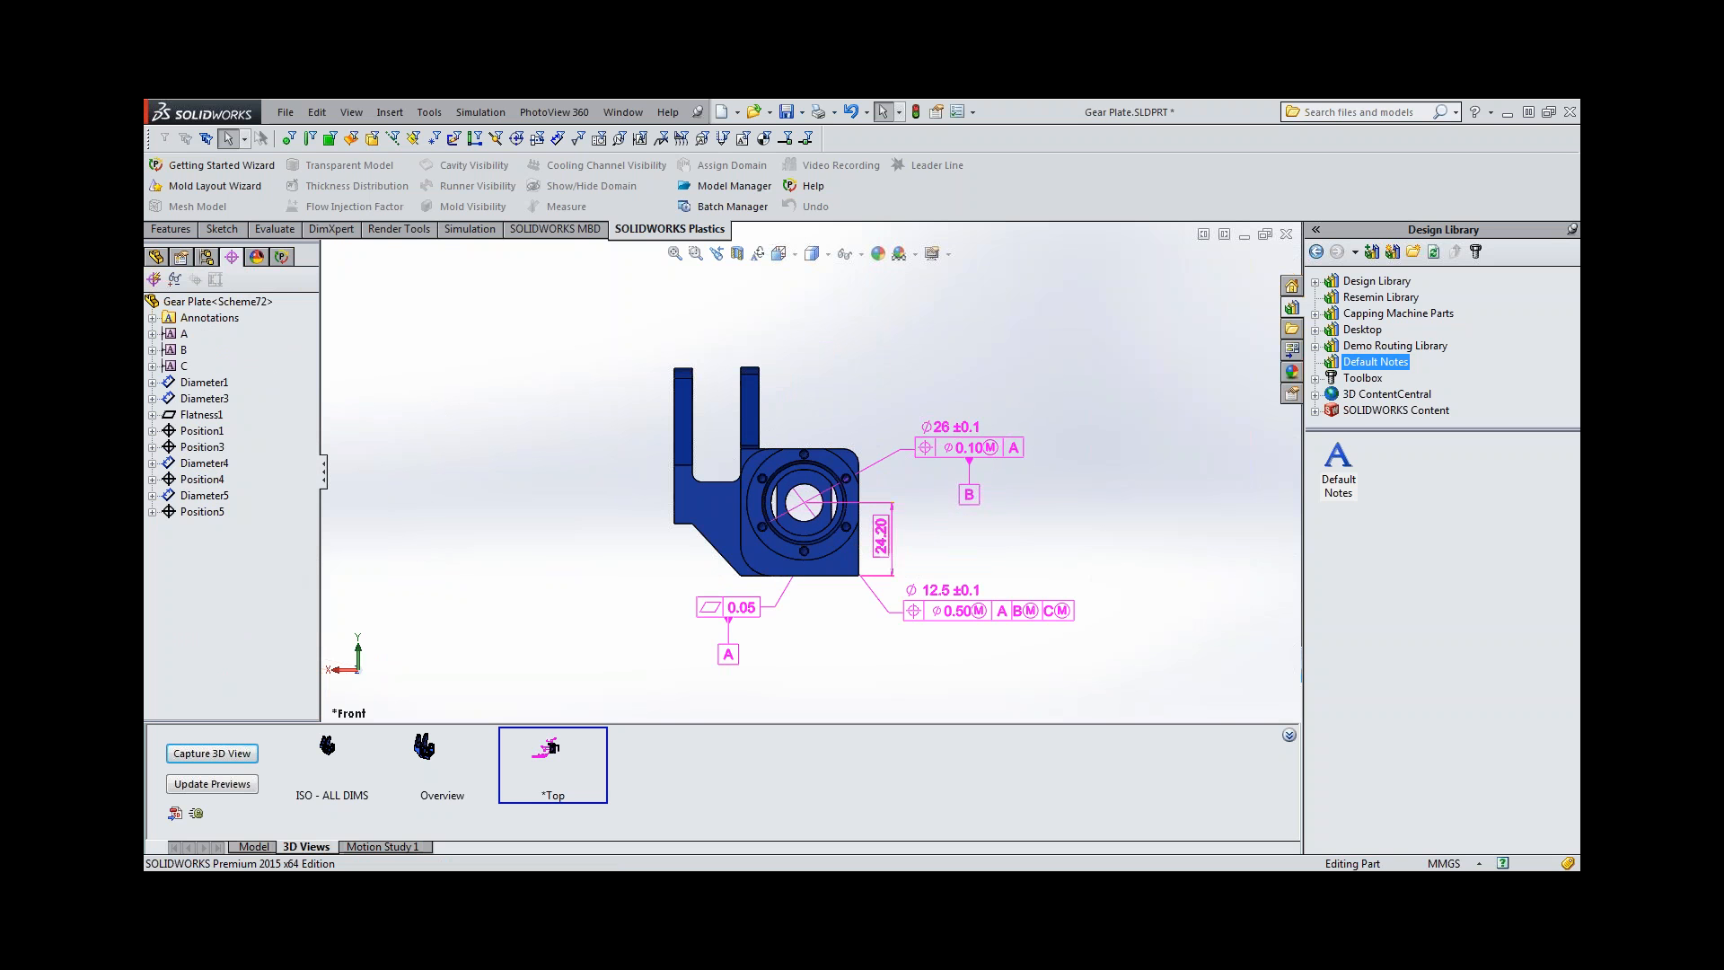
Examine which circular edges the leaders of the 26 mm and 12.5 mm diameter callouts attach to.
scroll(778, 492, down, 10)
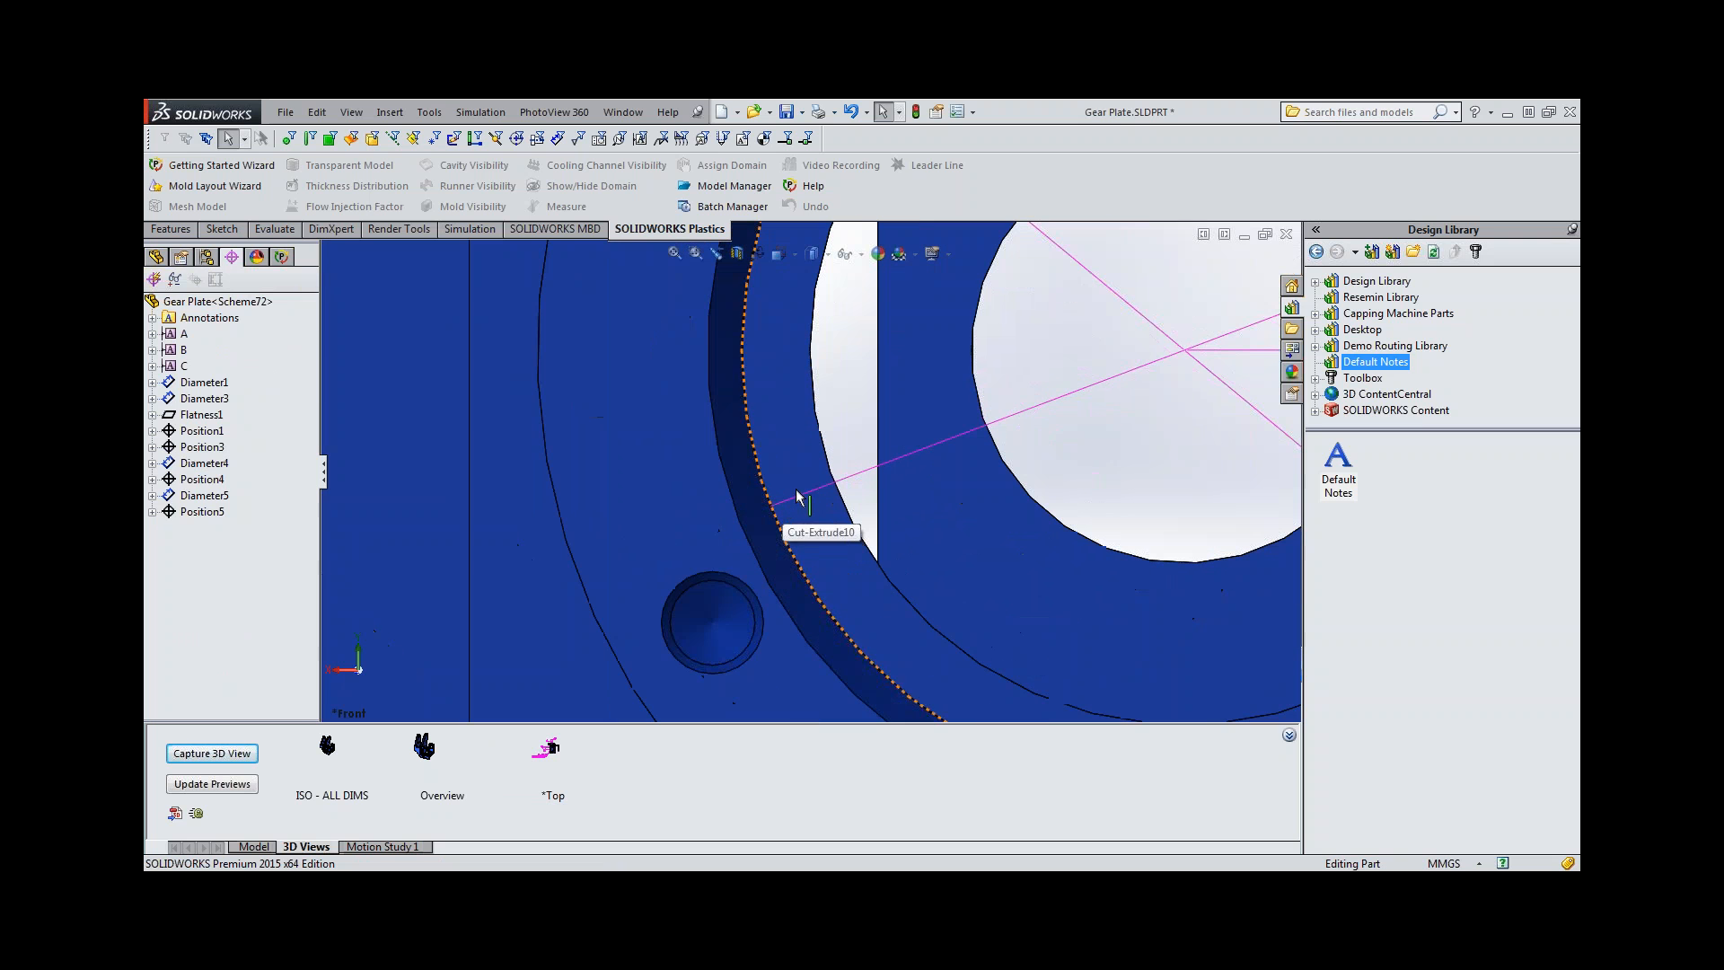
click(769, 508)
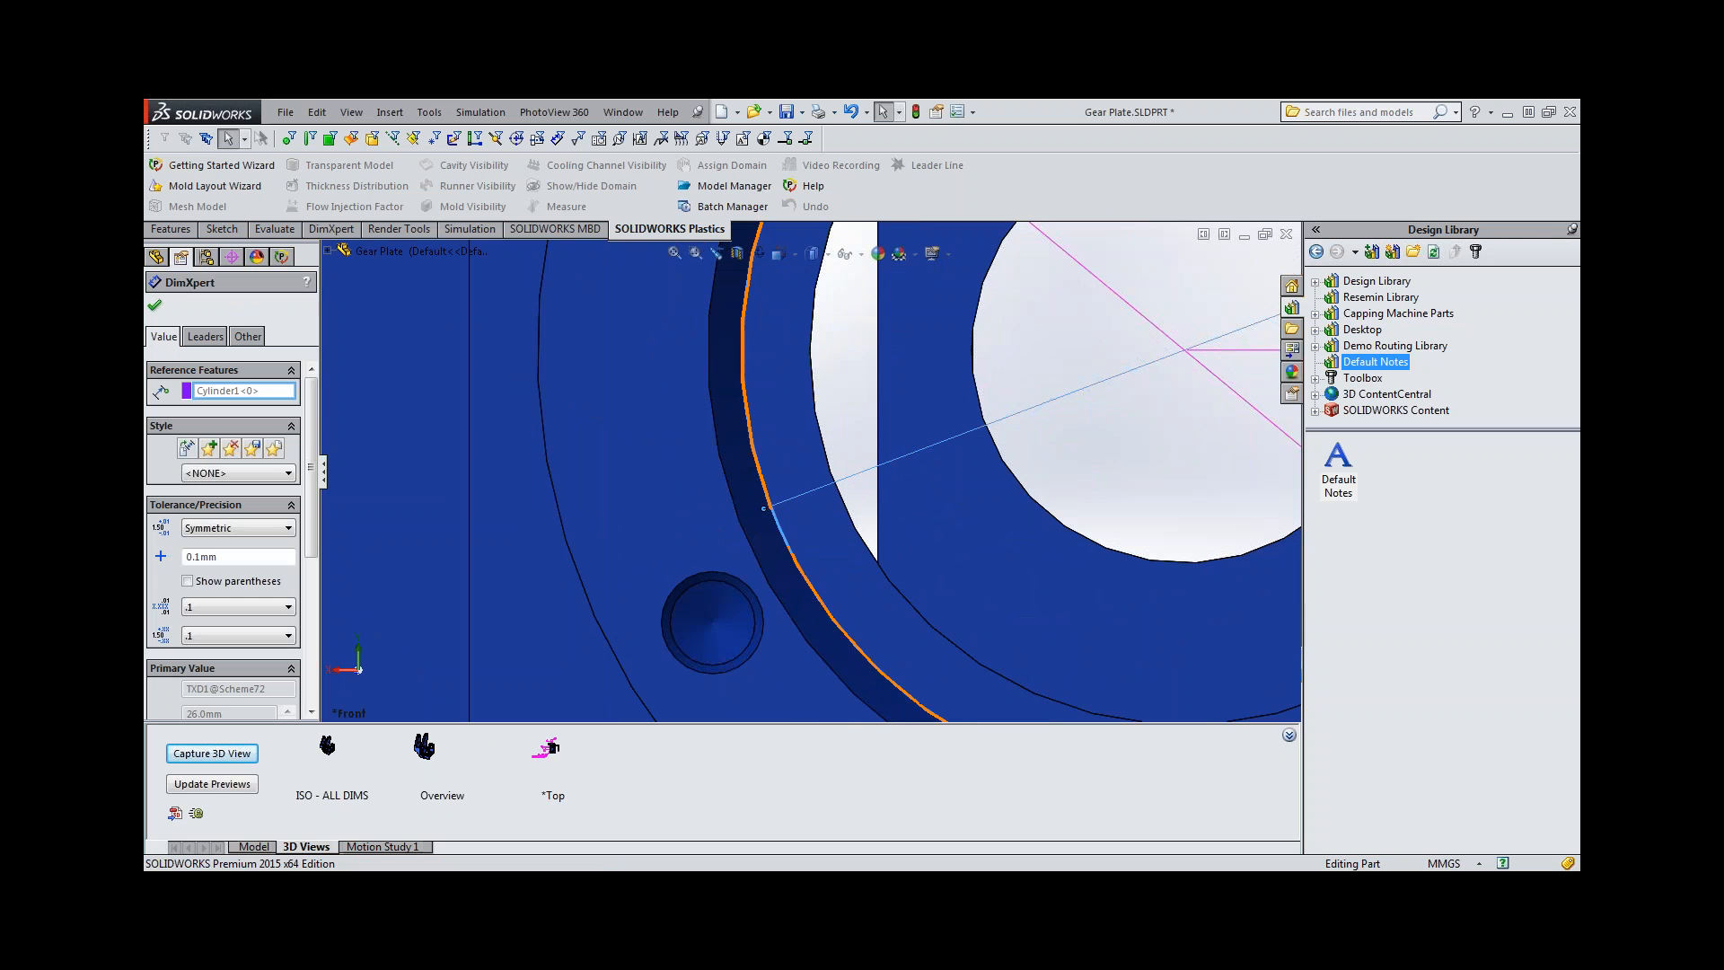
click(1054, 449)
scroll(1029, 457, up, 2)
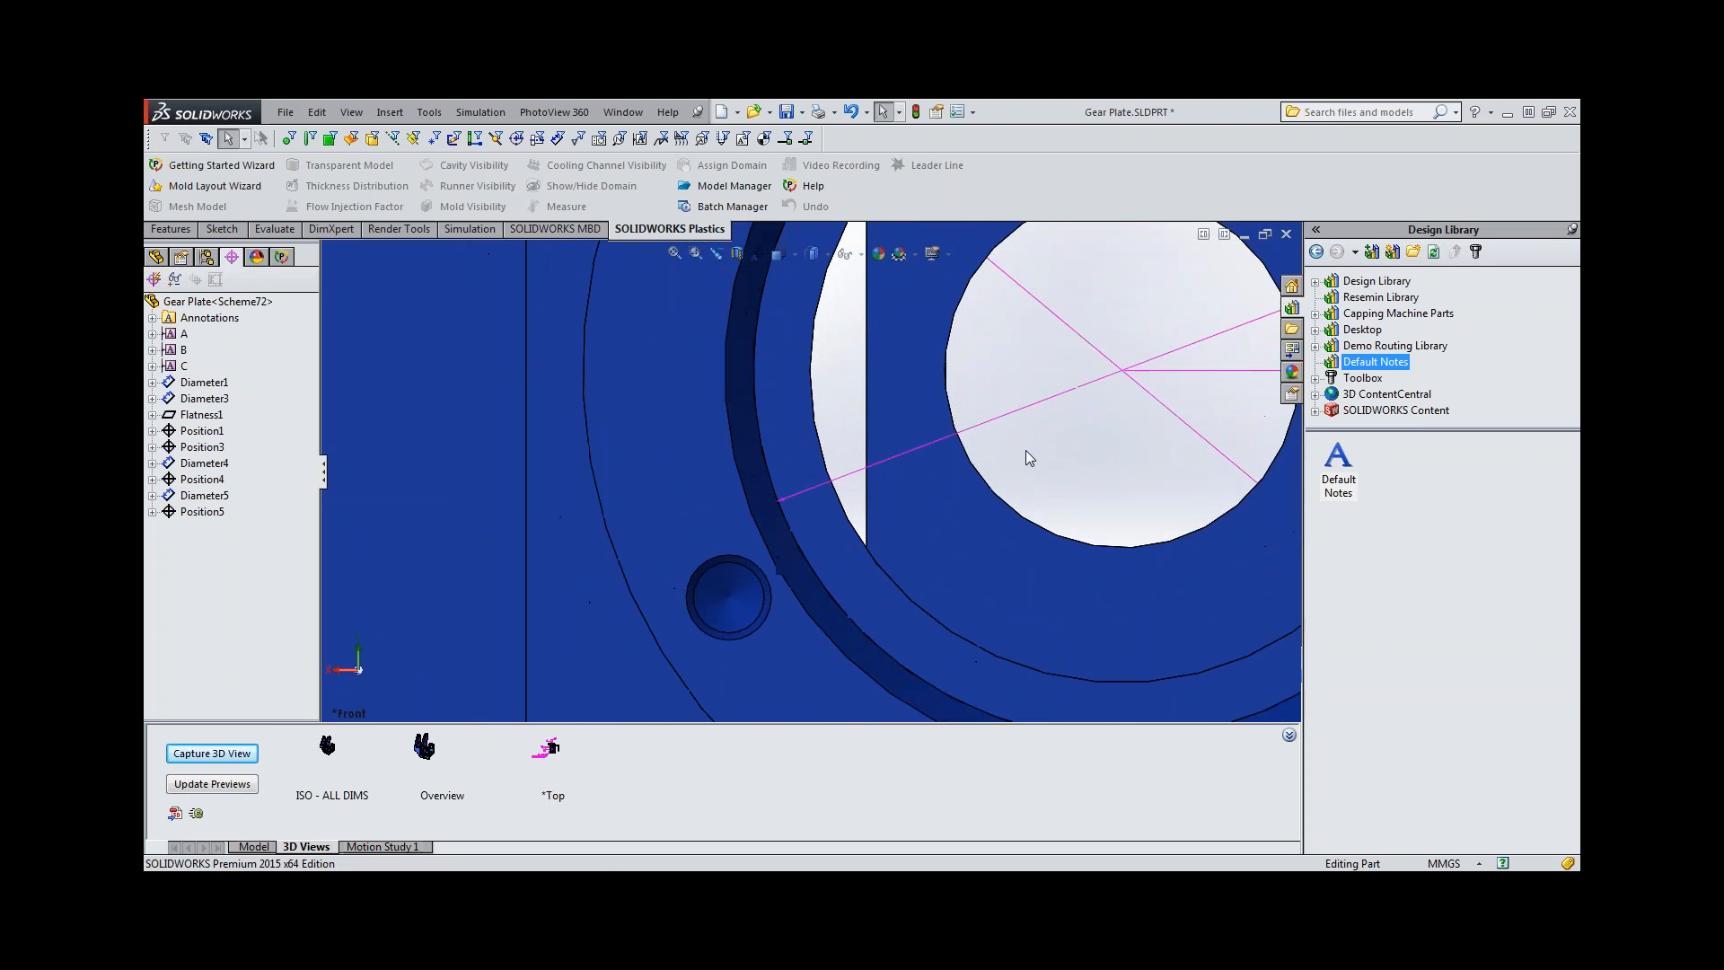
scroll(948, 307, down, 2)
click(1251, 563)
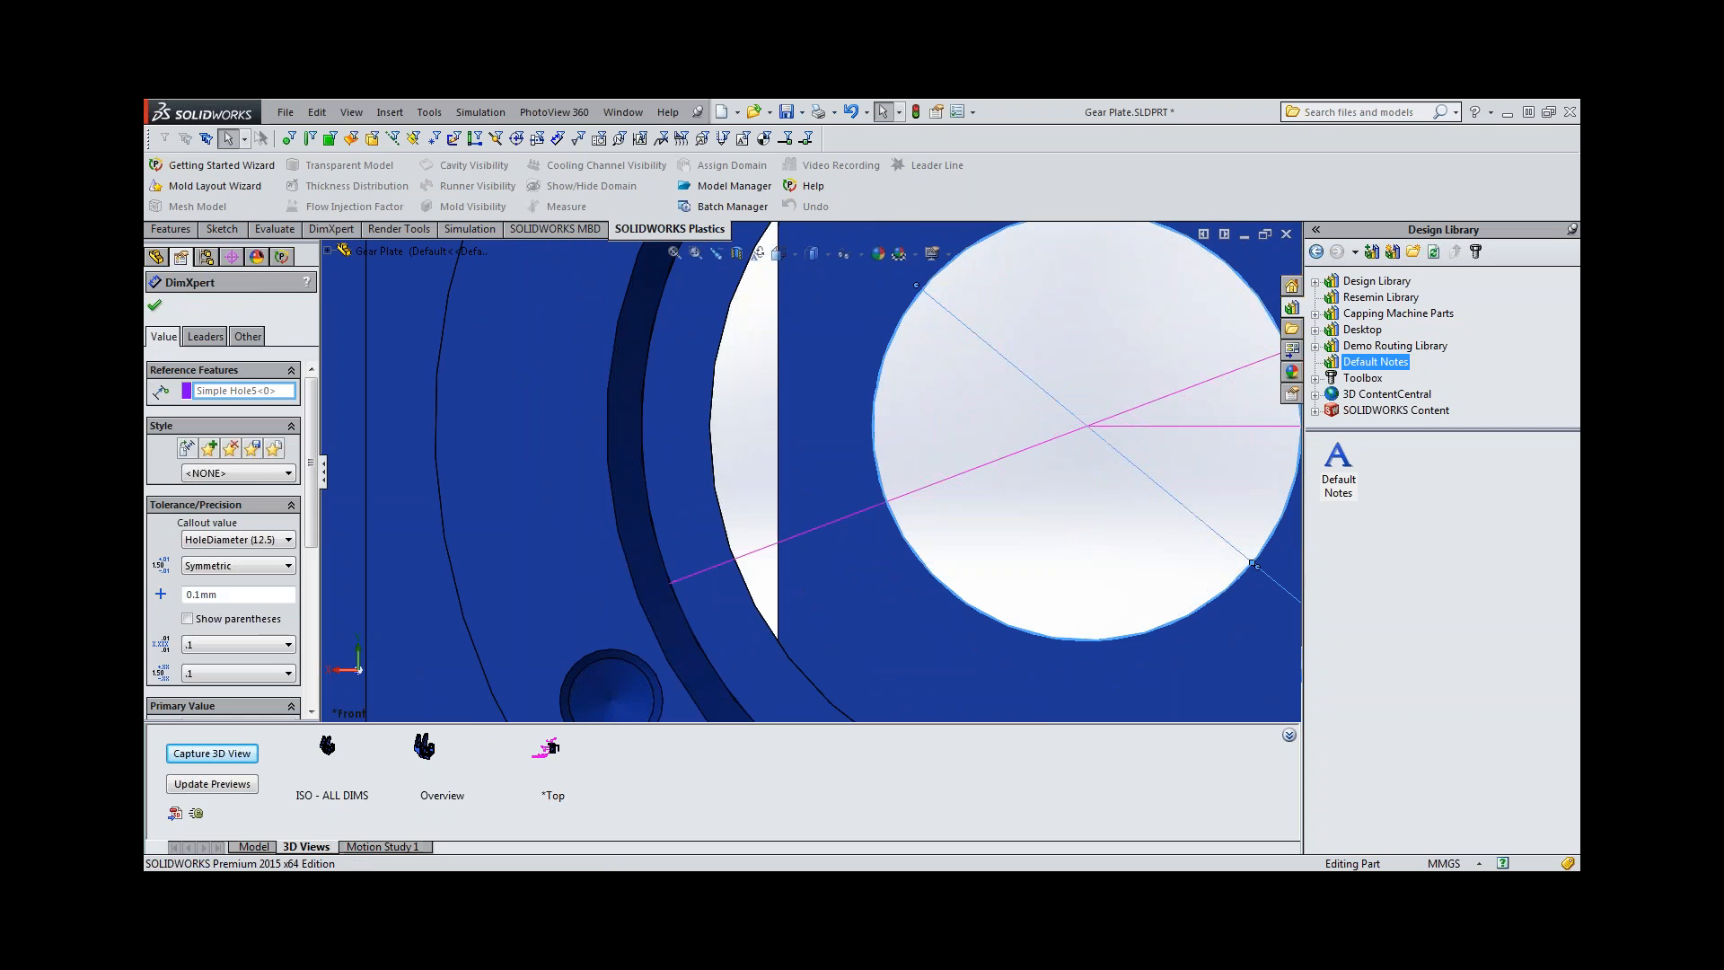
click(1251, 562)
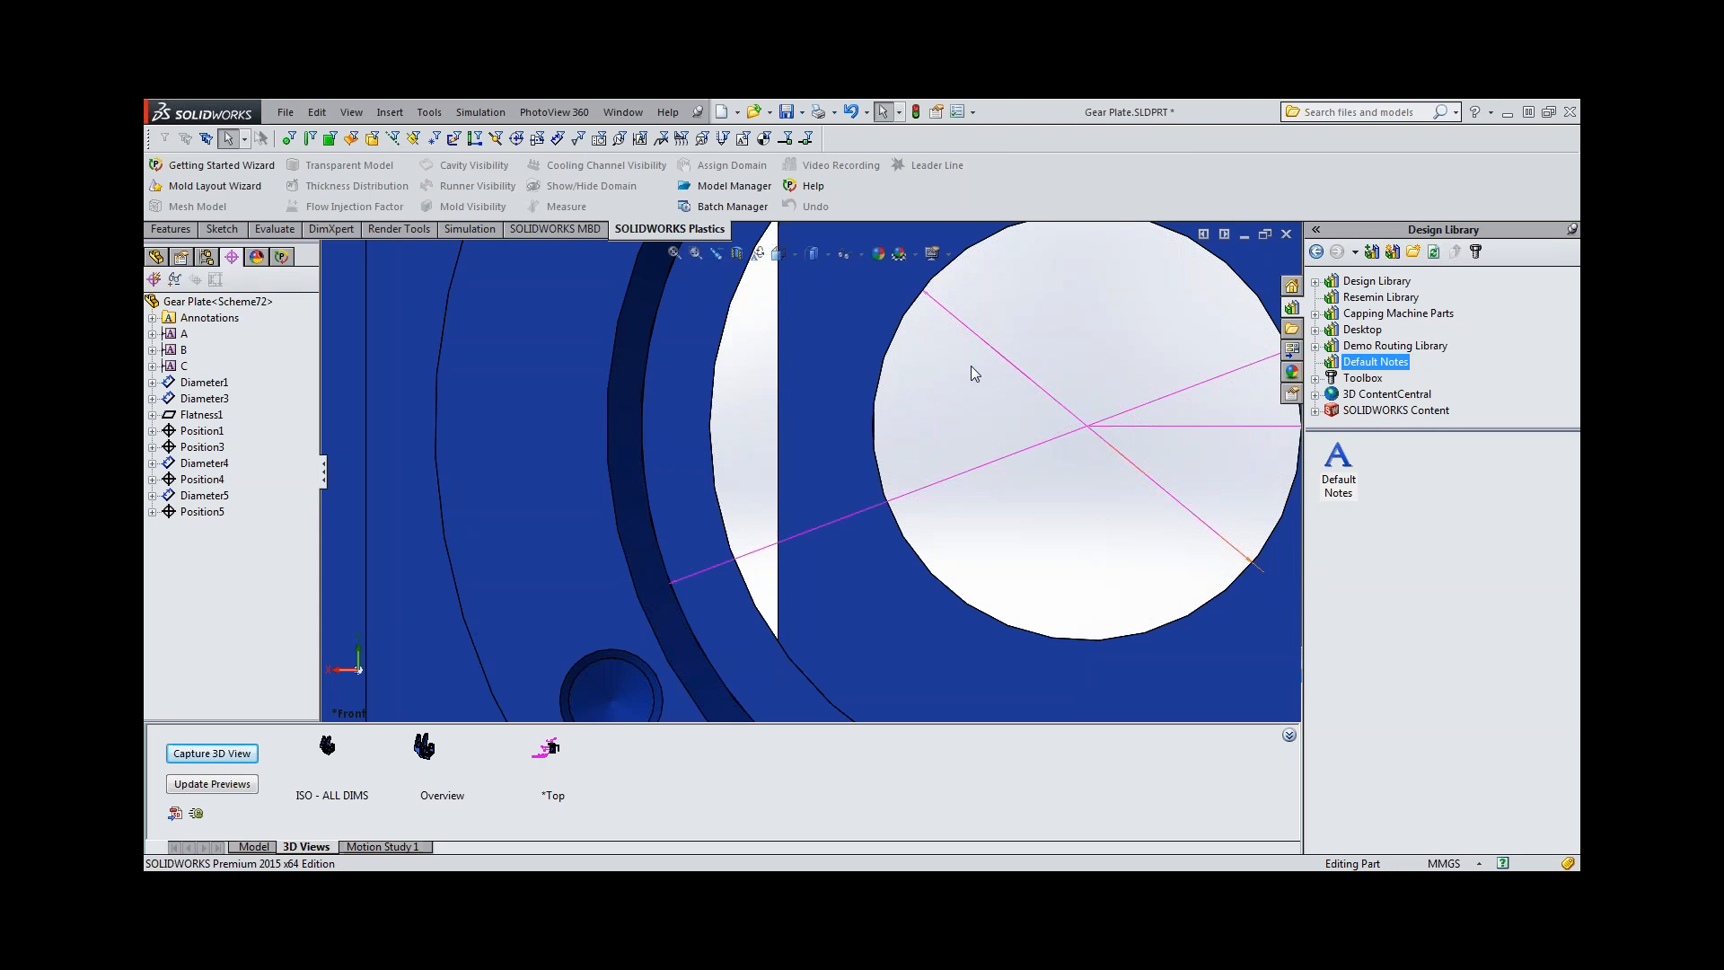
scroll(974, 373, up, 8)
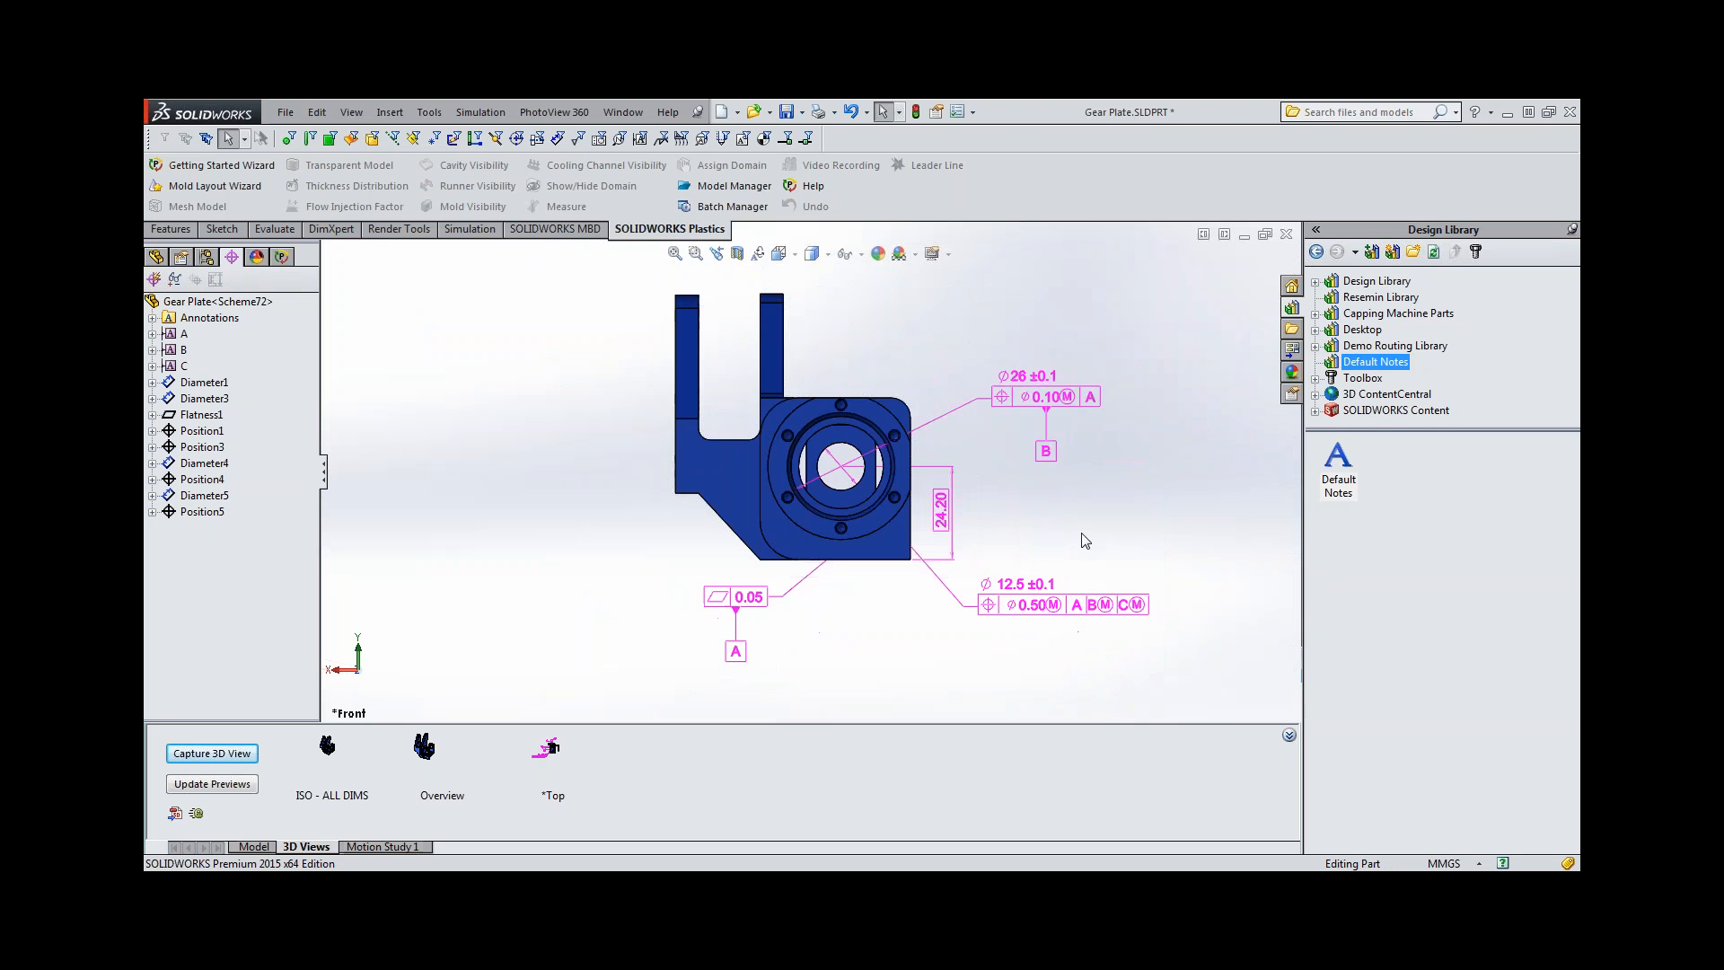
scroll(1083, 533, down, 2)
scroll(1027, 516, up, 4)
scroll(708, 418, down, 1)
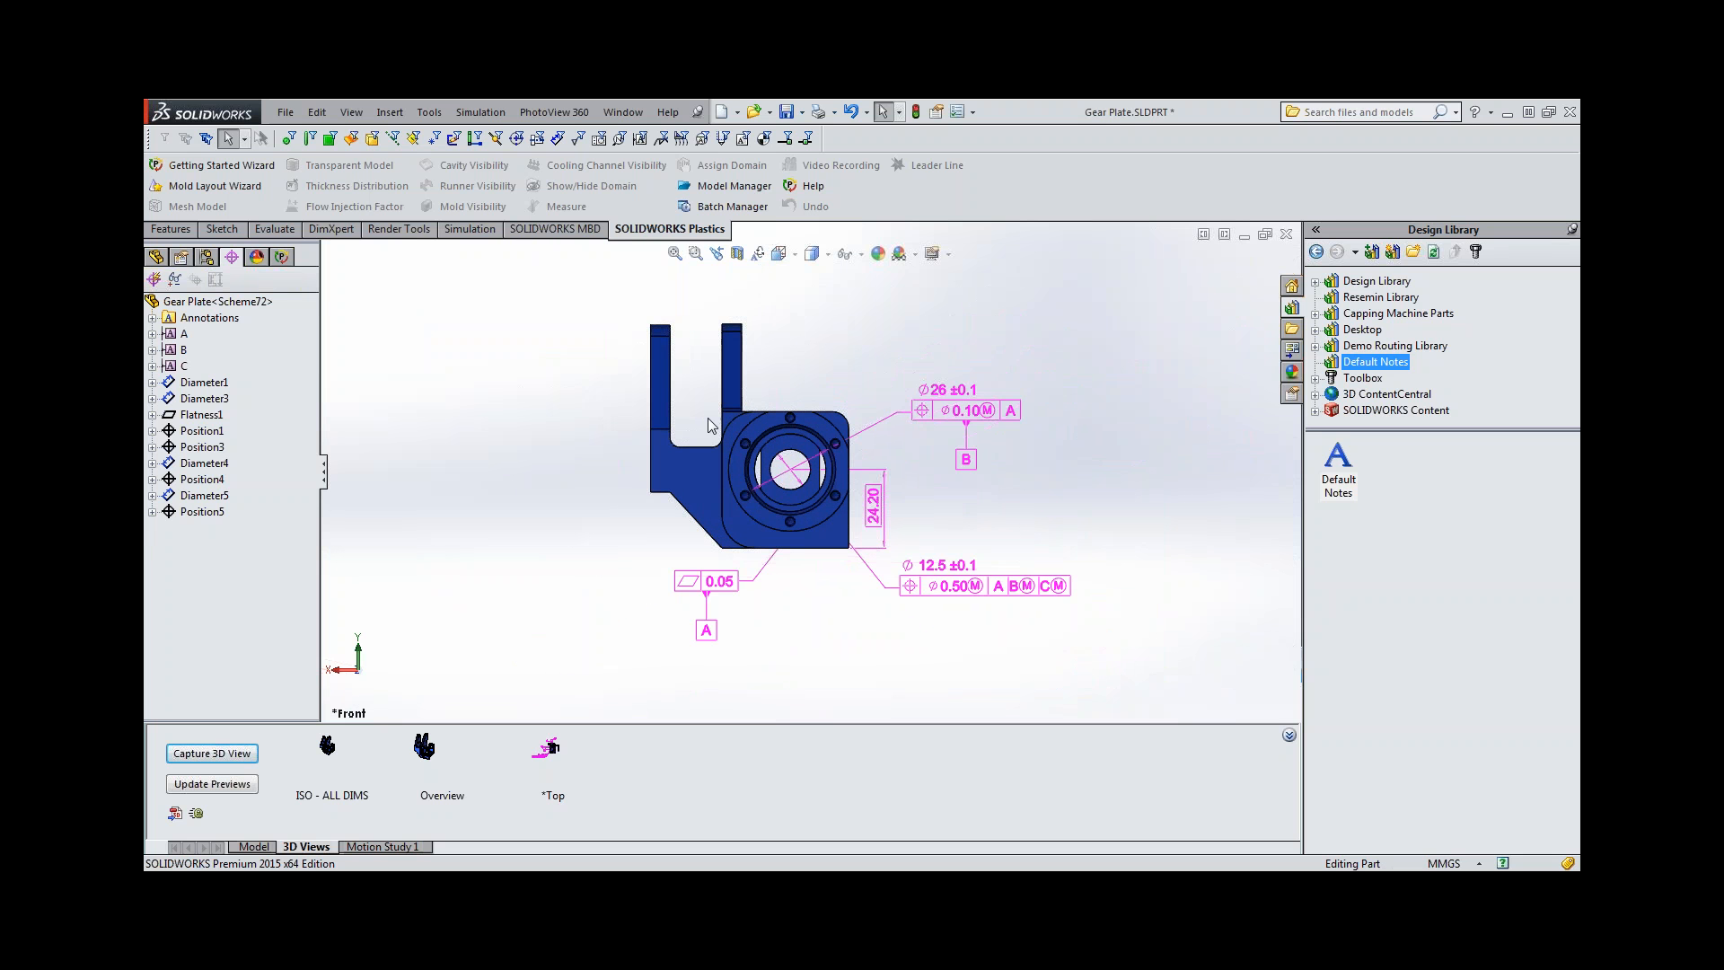
Reorient the model to *Front and capture a 3D view named *Front that includes only the *Front annotation view.
click(157, 258)
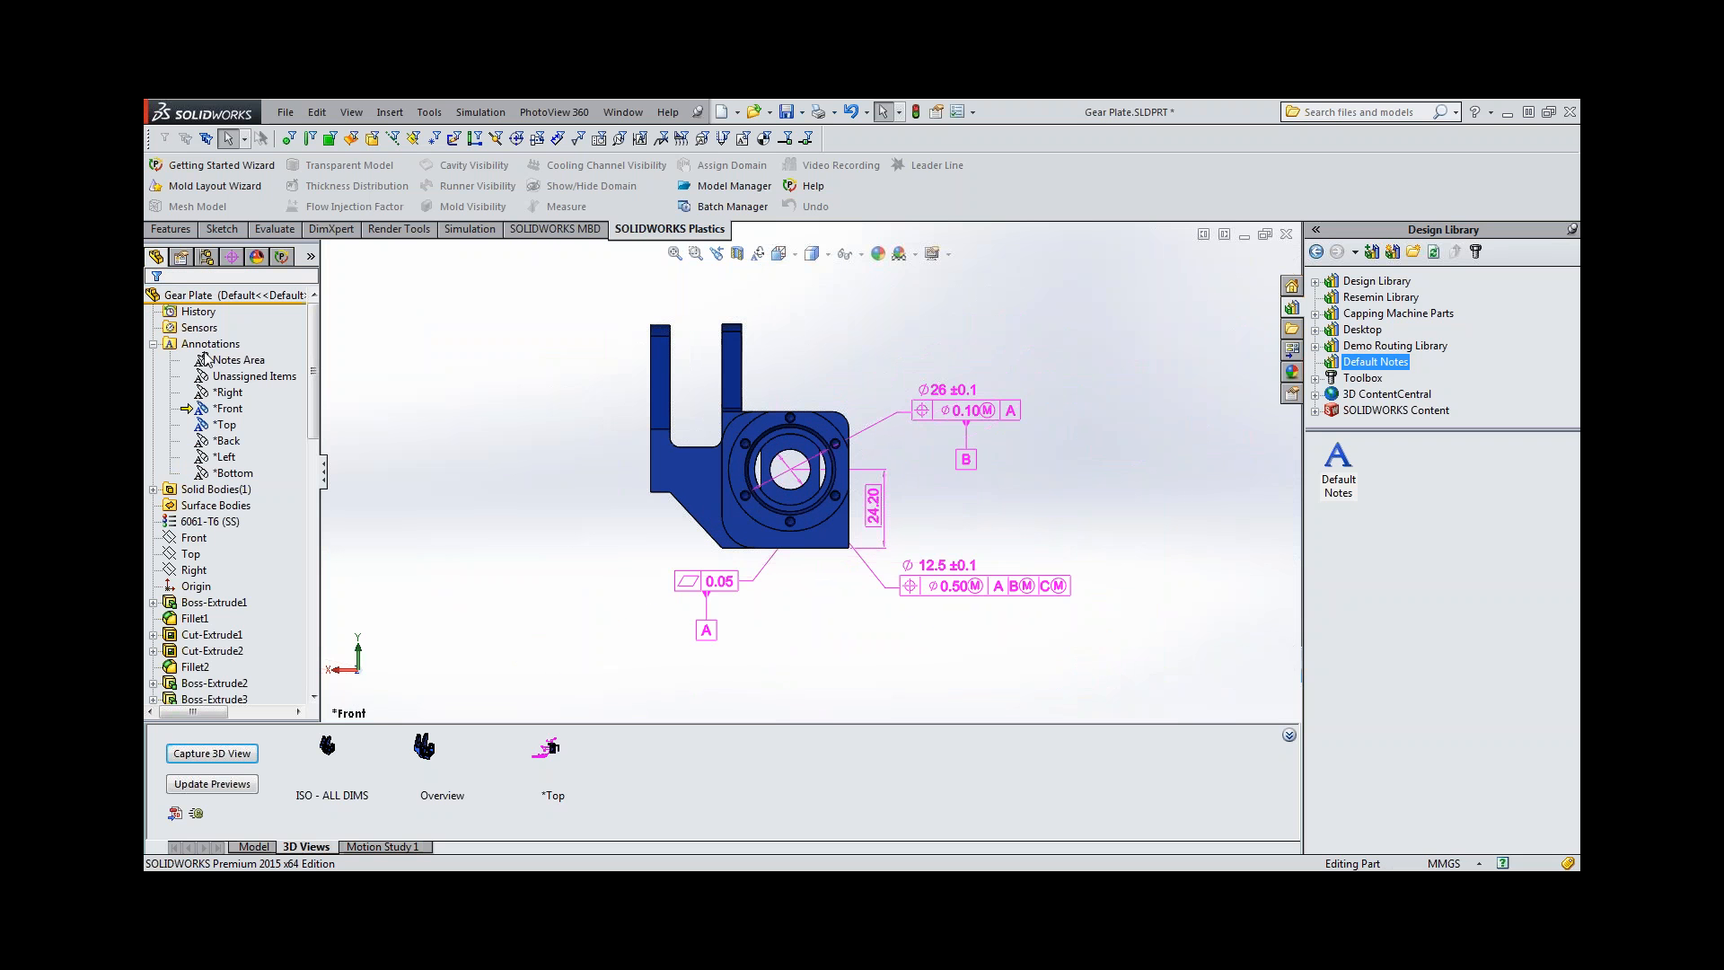
right_click(225, 411)
click(268, 436)
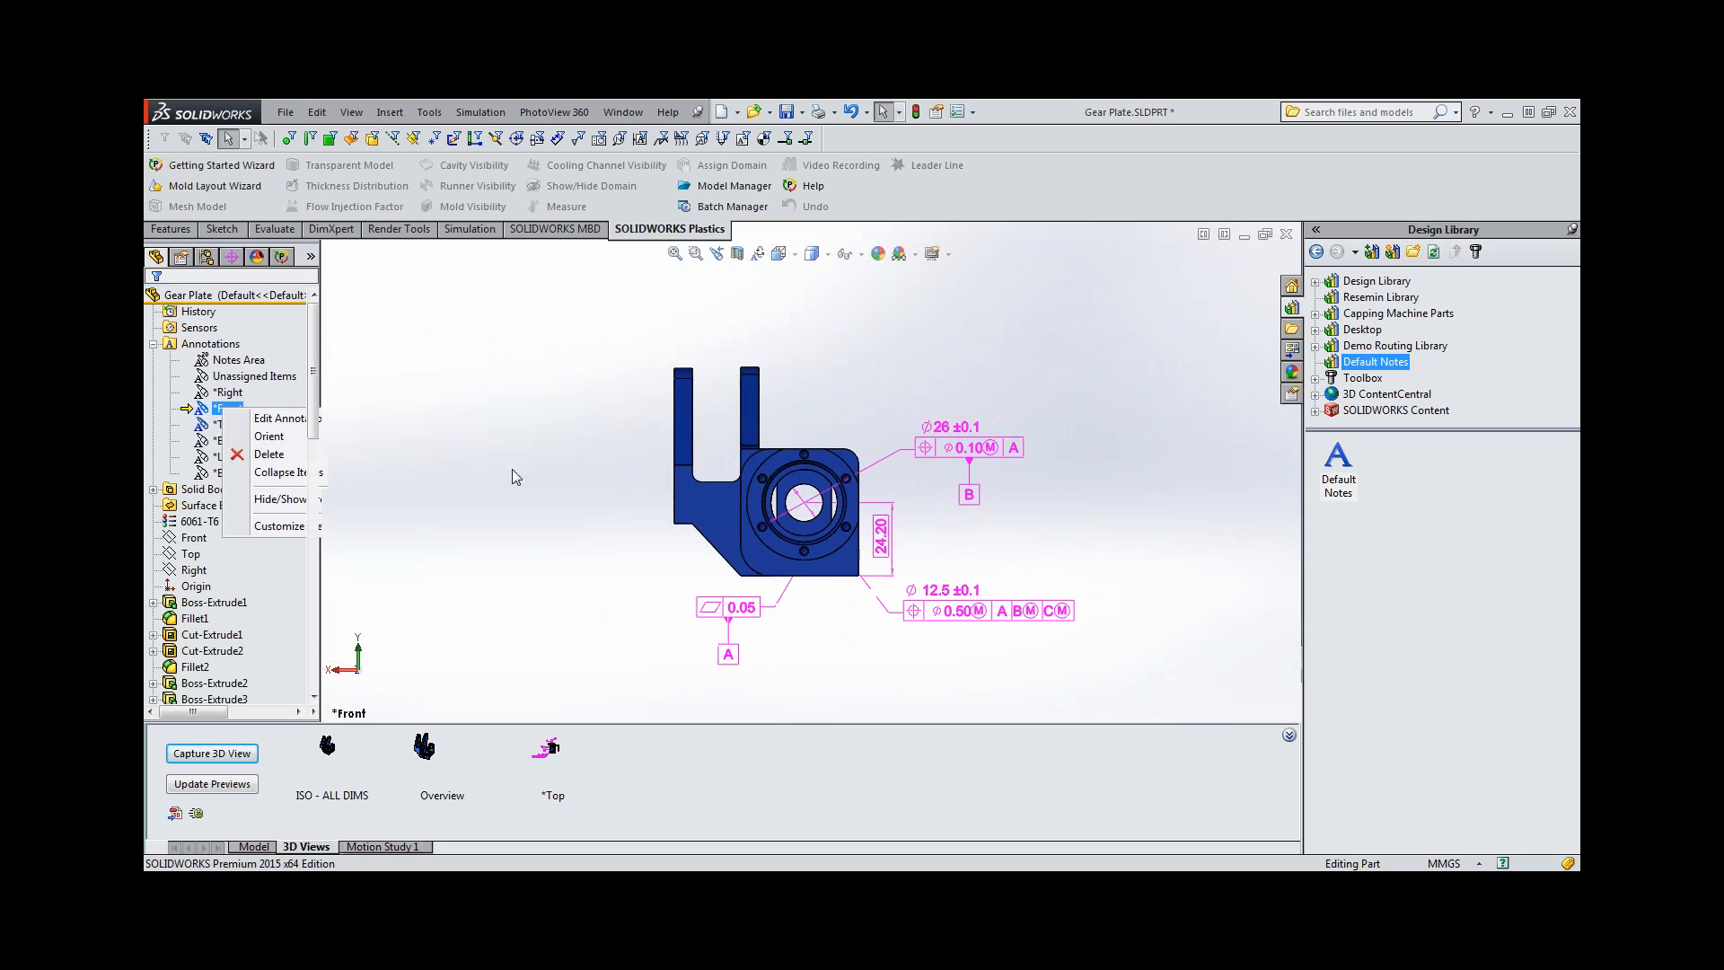
click(211, 754)
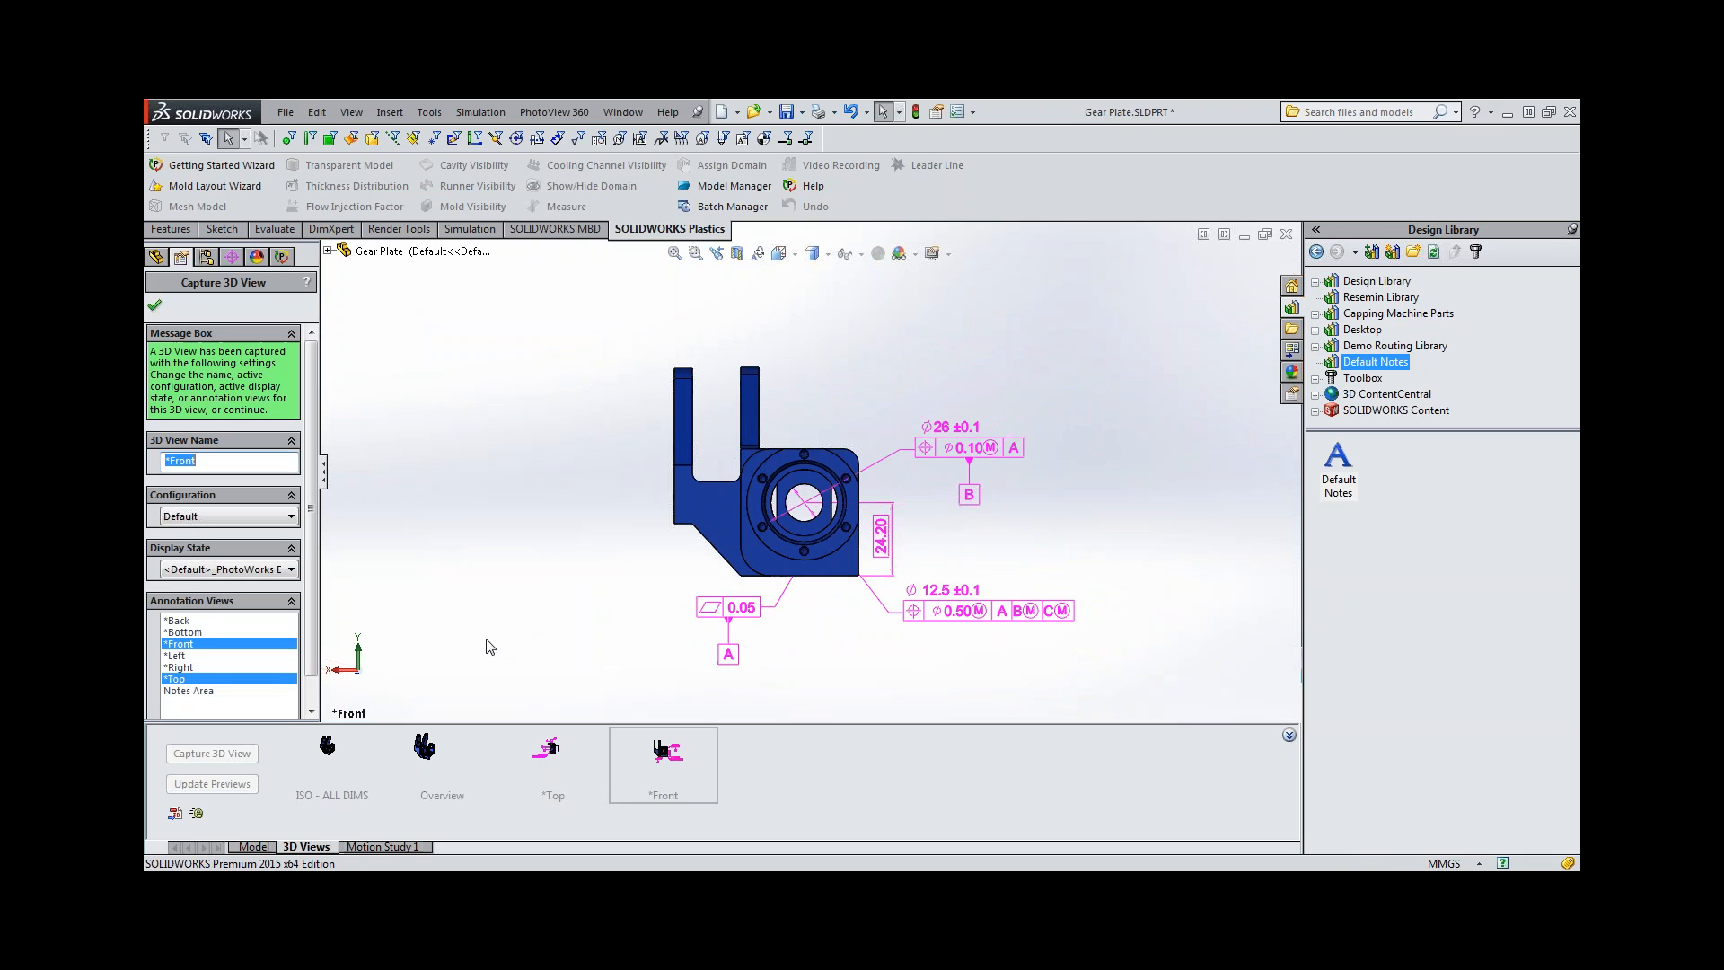
click(189, 680)
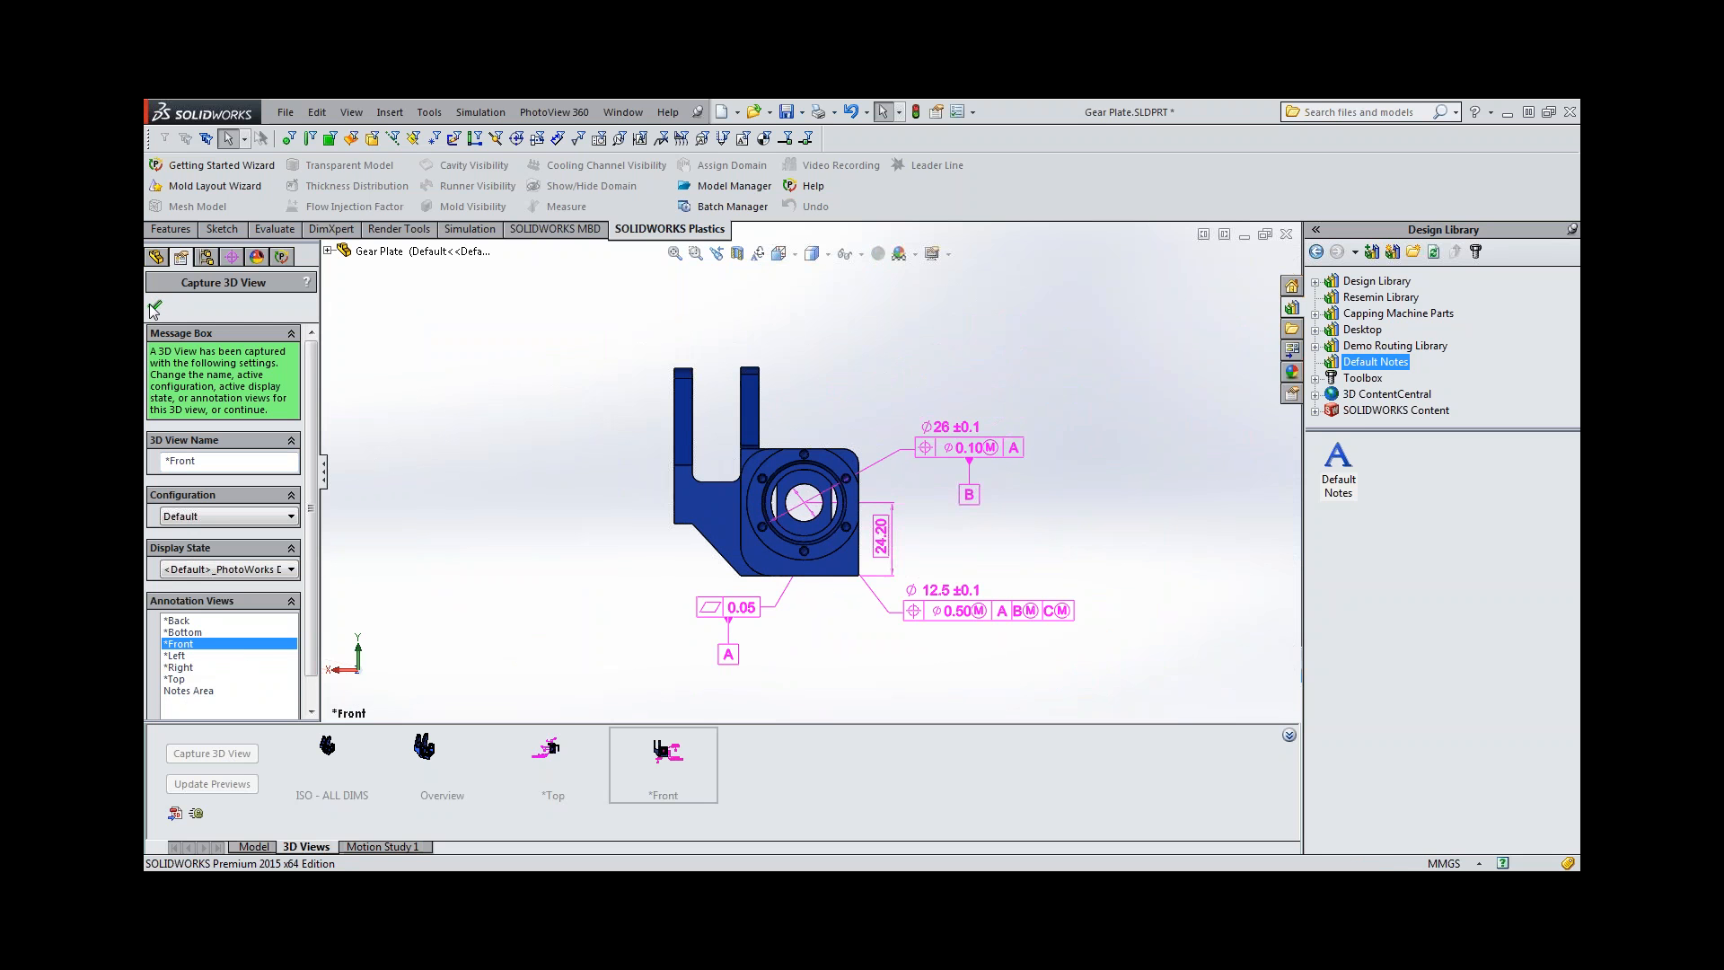
click(154, 309)
Start a prismatic Auto Dimension Scheme with Plus and Minus tolerances and polar pattern dimensioning, using the 26 mm bore as primary datum.
mouse_move(741, 470)
middle_down()
mouse_move(691, 461)
mouse_move(737, 476)
middle_up()
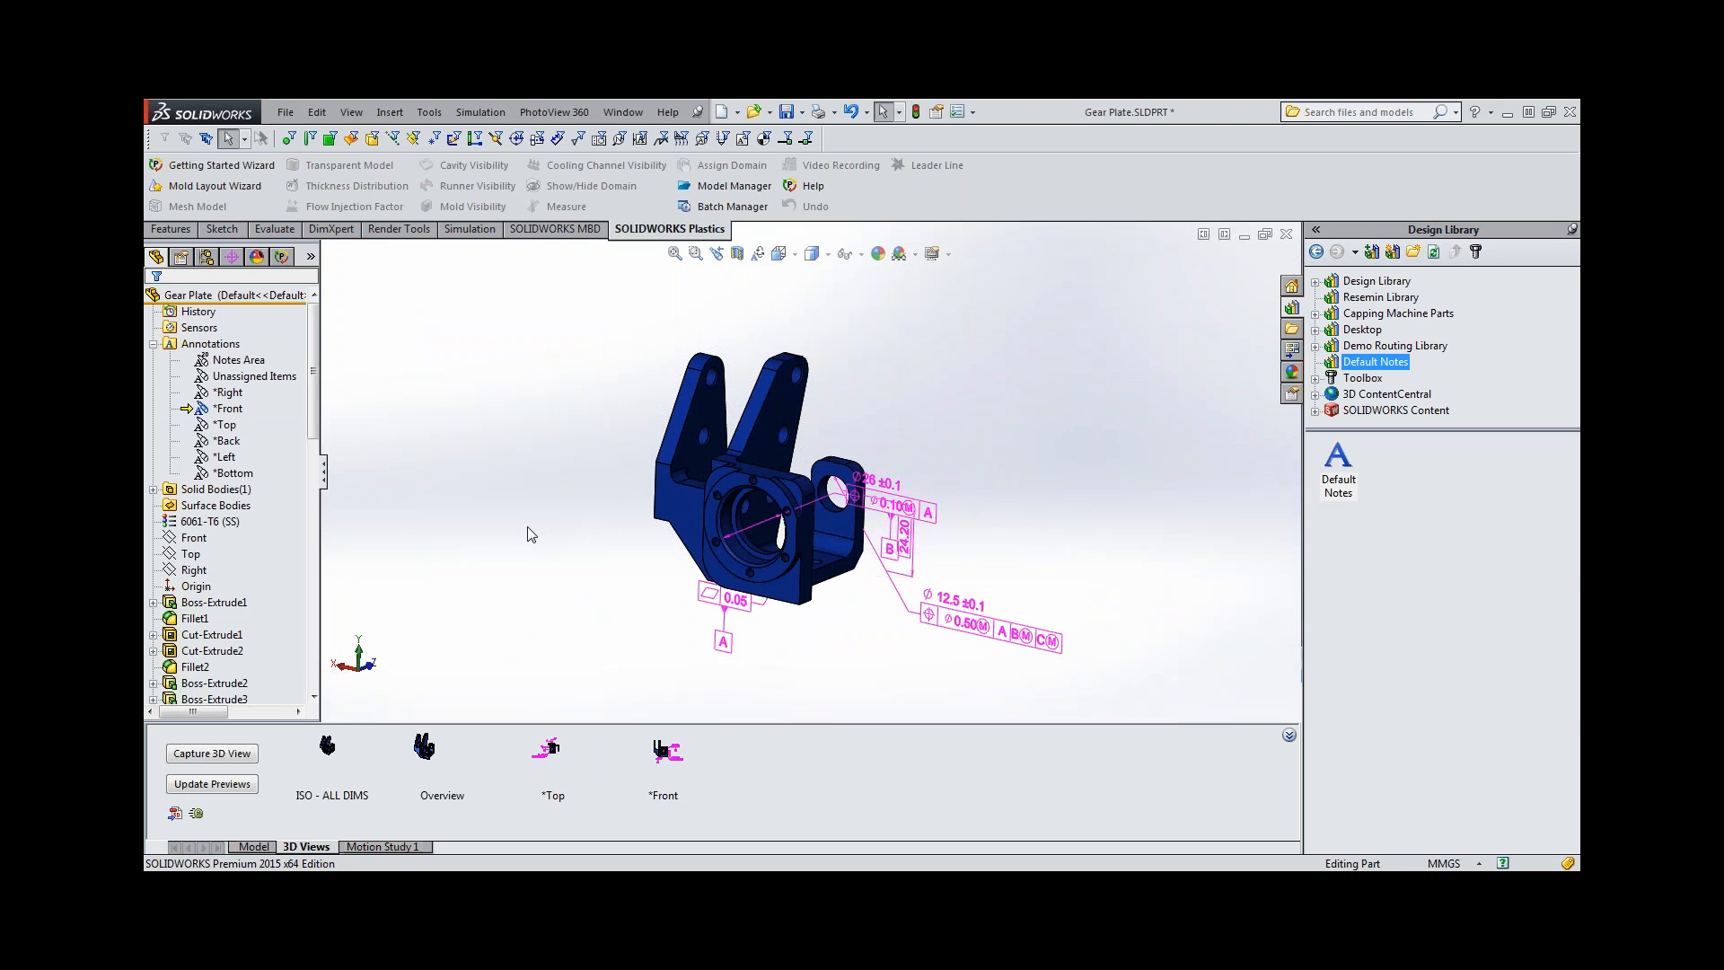
click(231, 256)
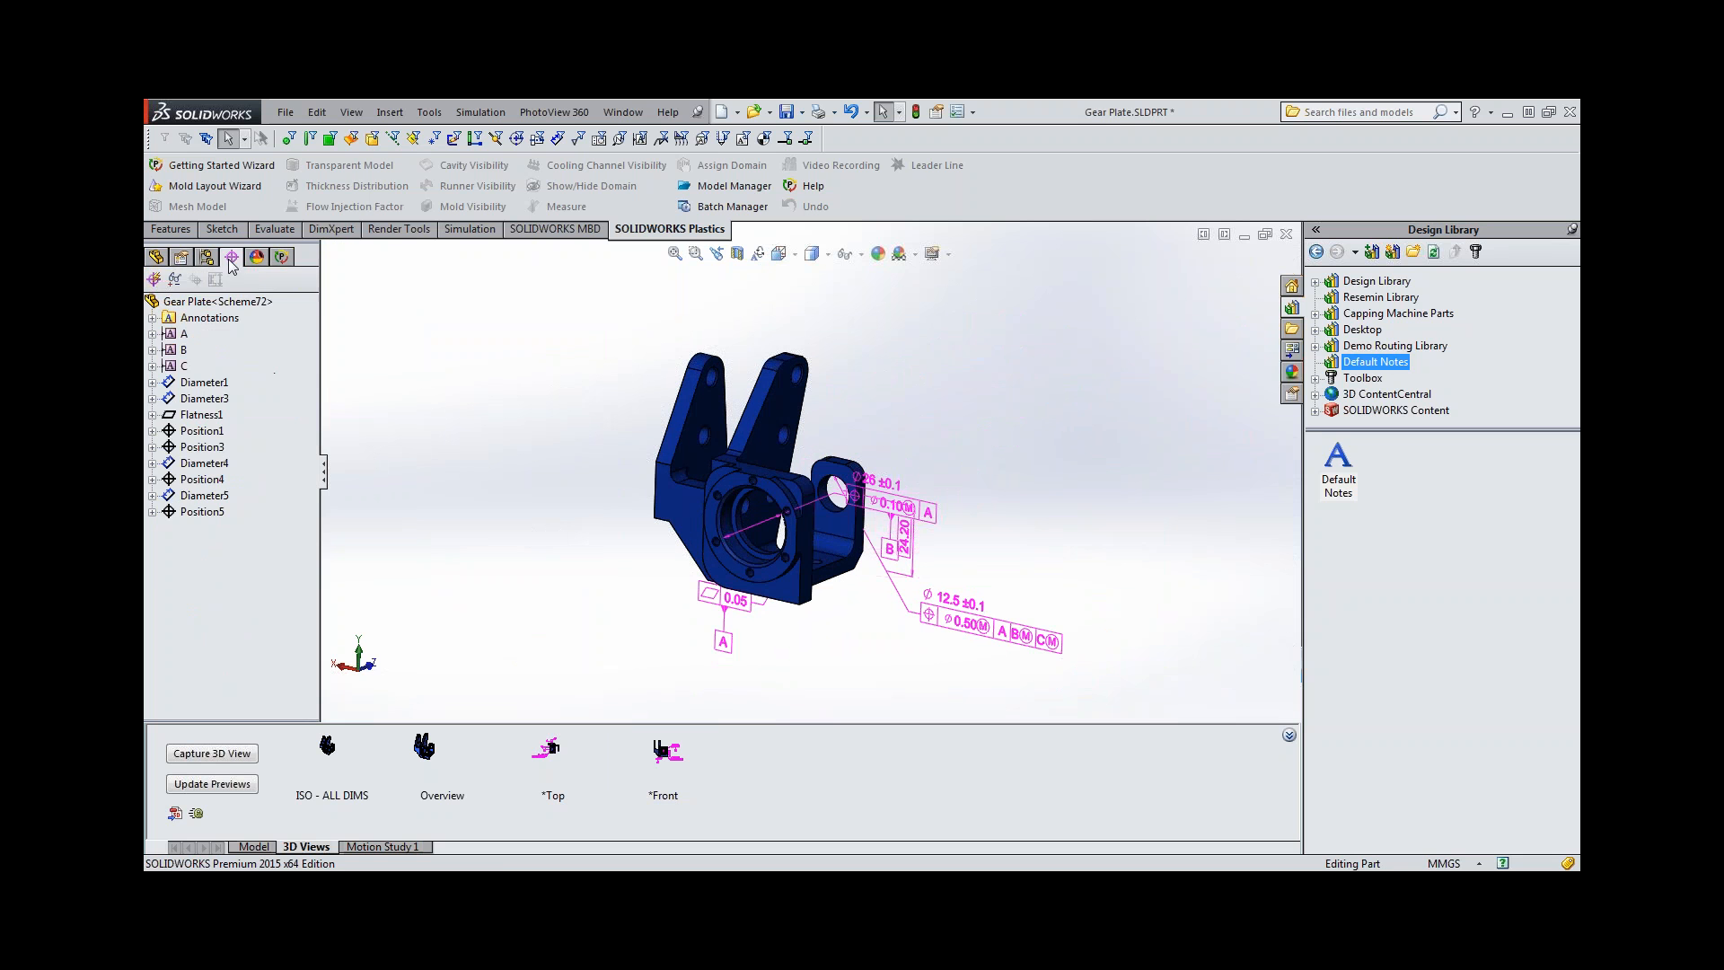
click(153, 280)
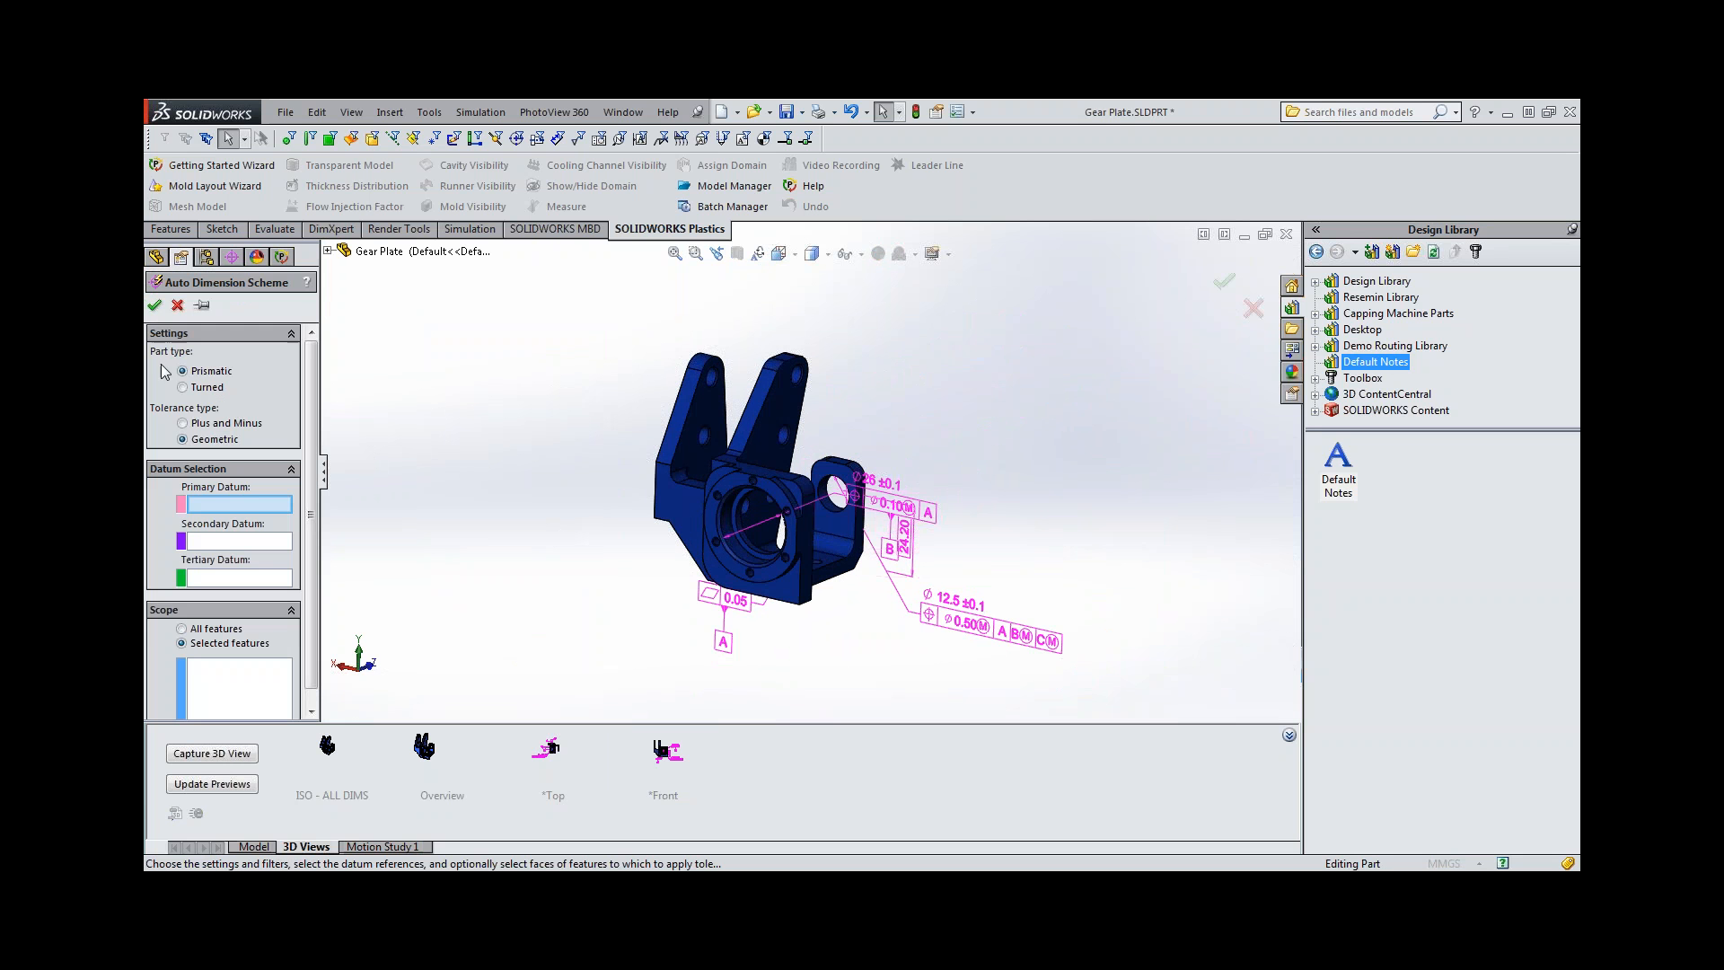
click(183, 423)
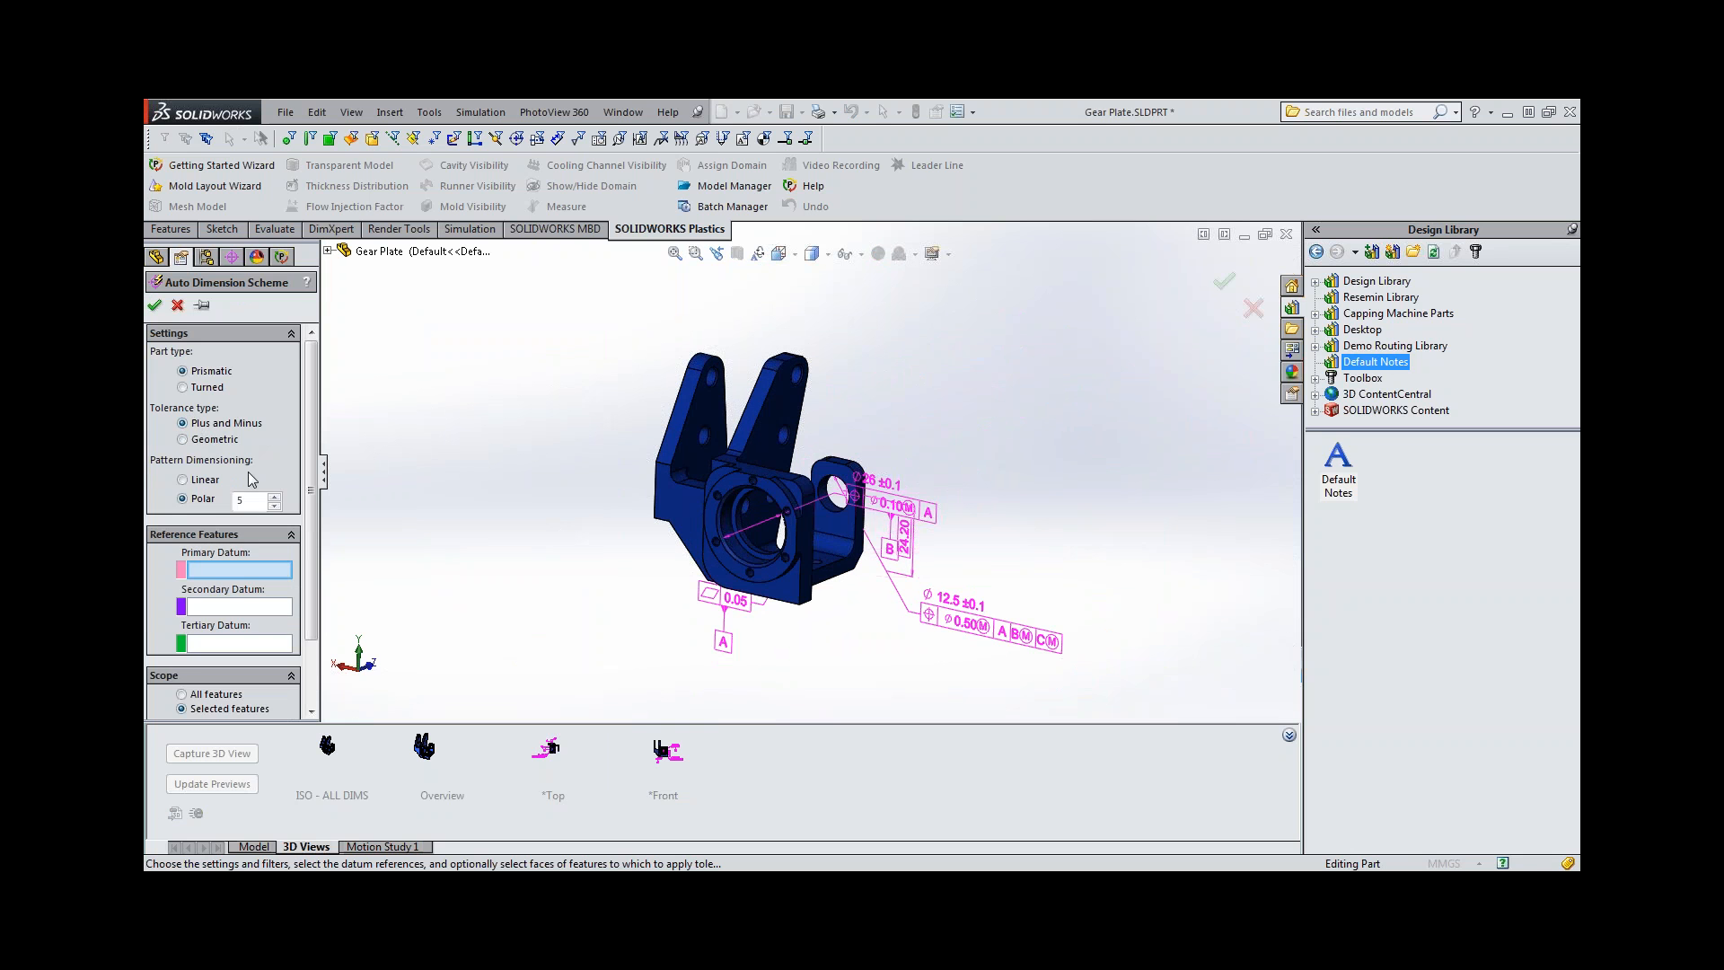
scroll(705, 436, down, 2)
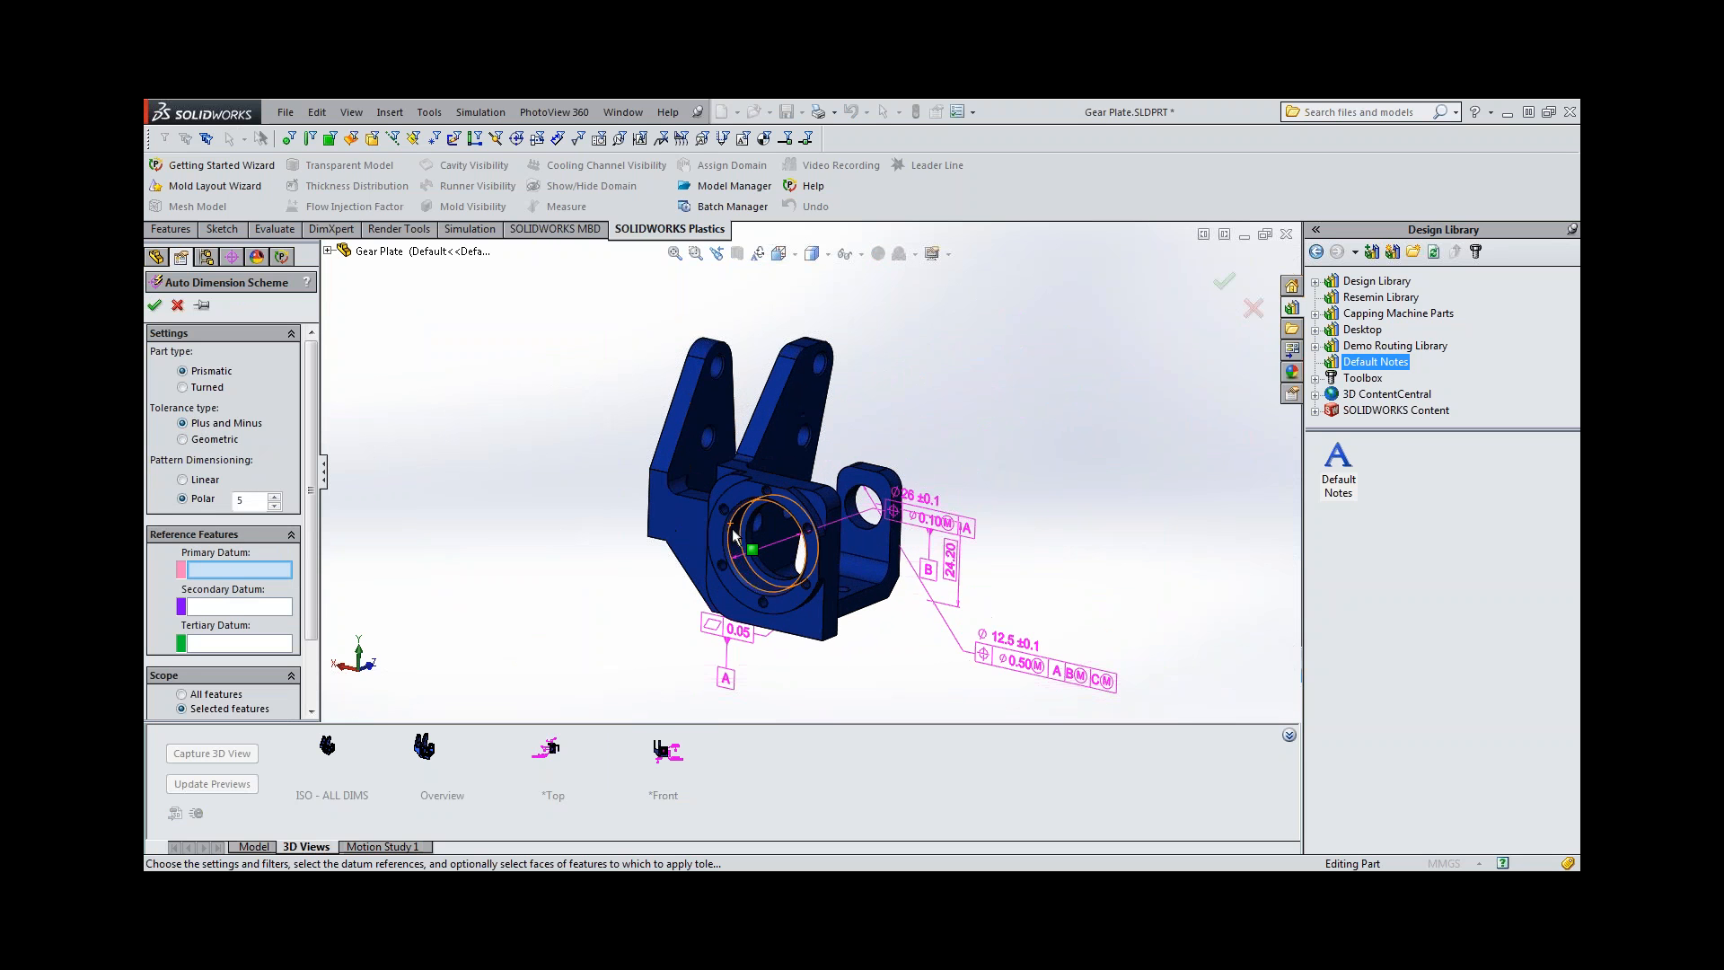
click(738, 539)
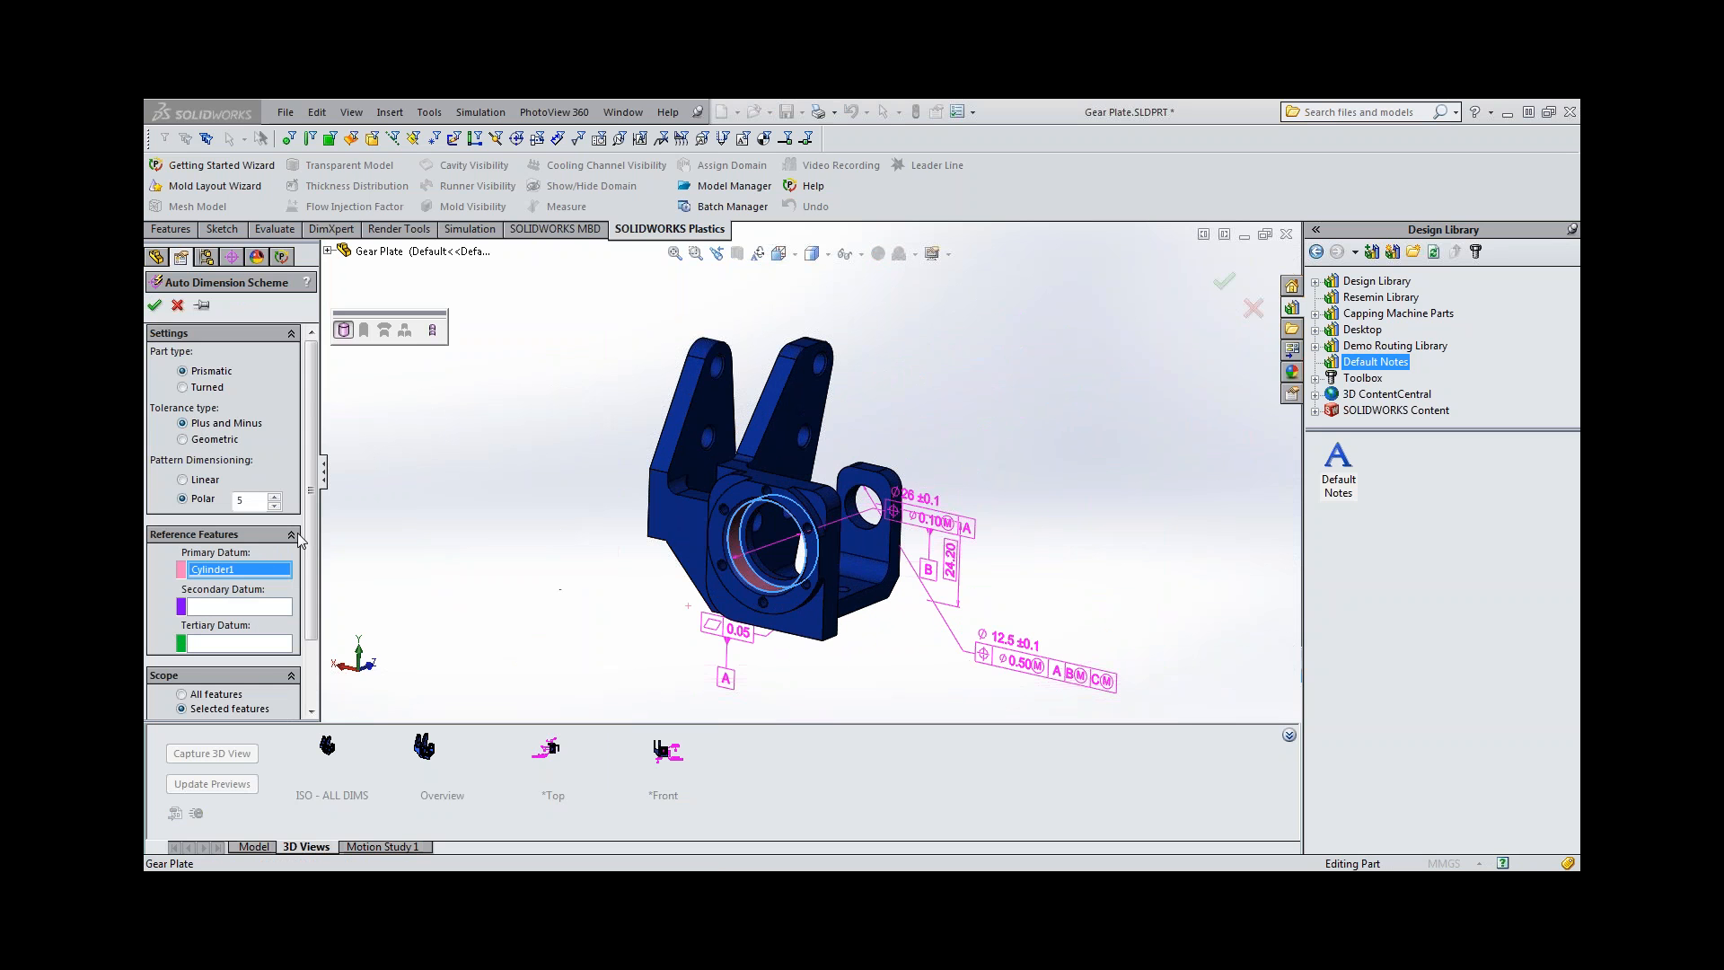
Limit the scheme's scope to the six countersunk holes around the bore and generate their dimensions.
scroll(305, 543, down, 3)
click(262, 665)
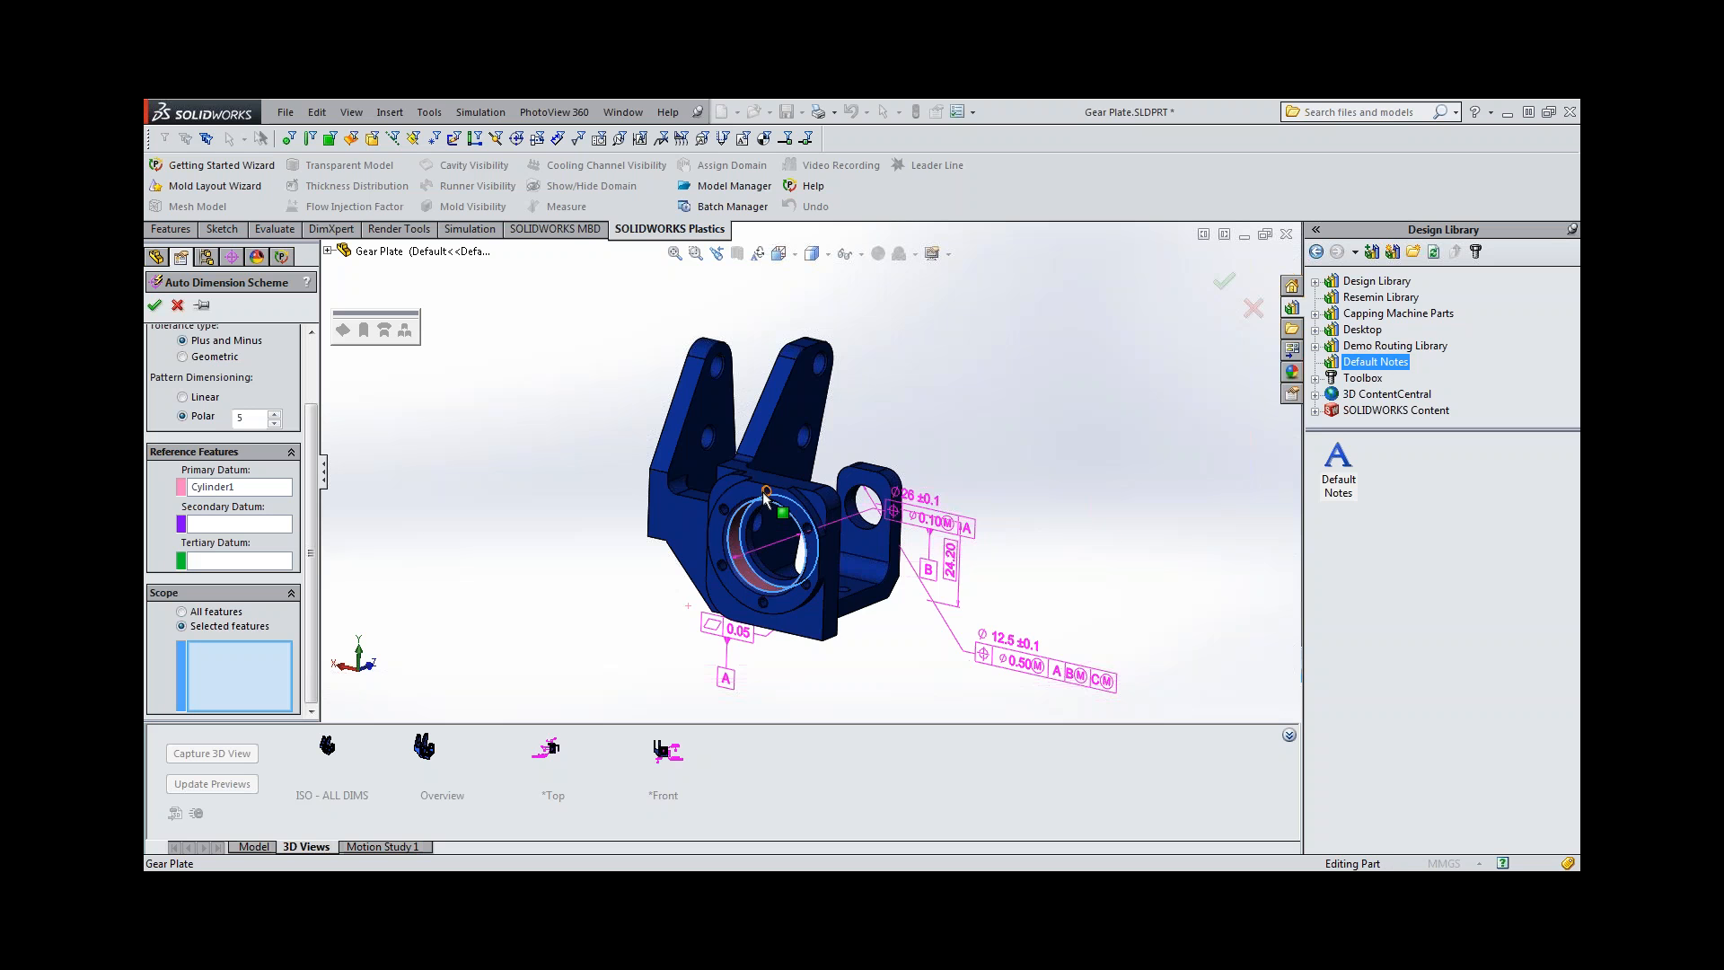
scroll(765, 497, down, 3)
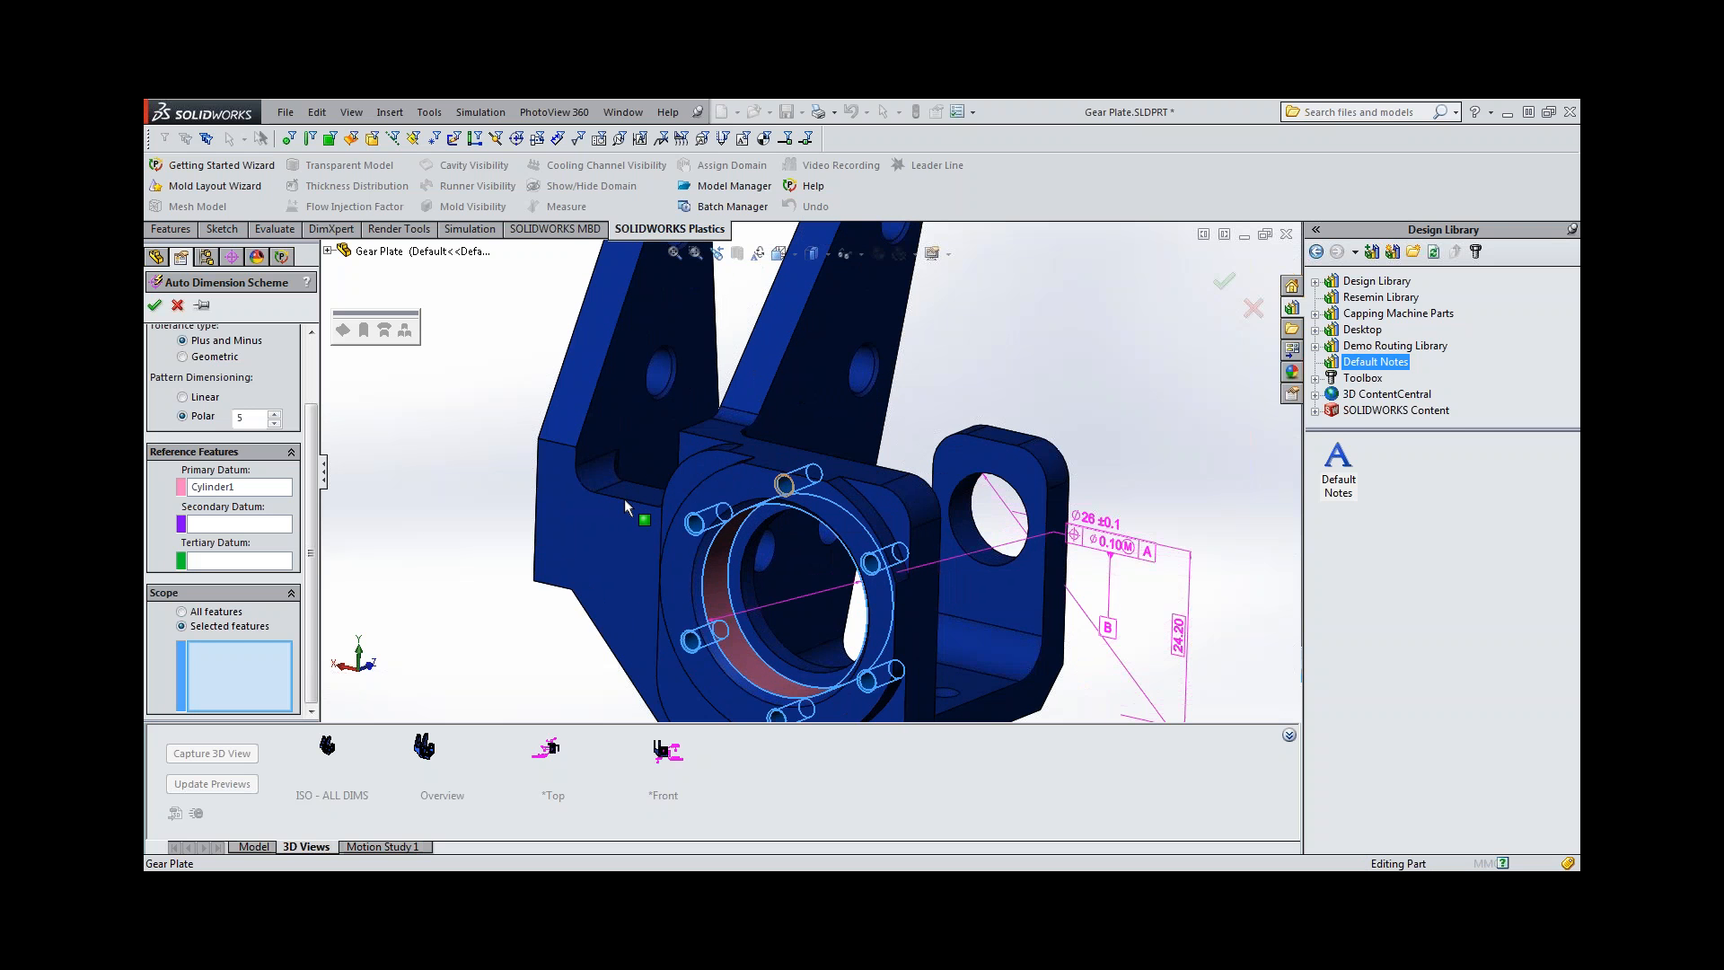
scroll(625, 500, up, 3)
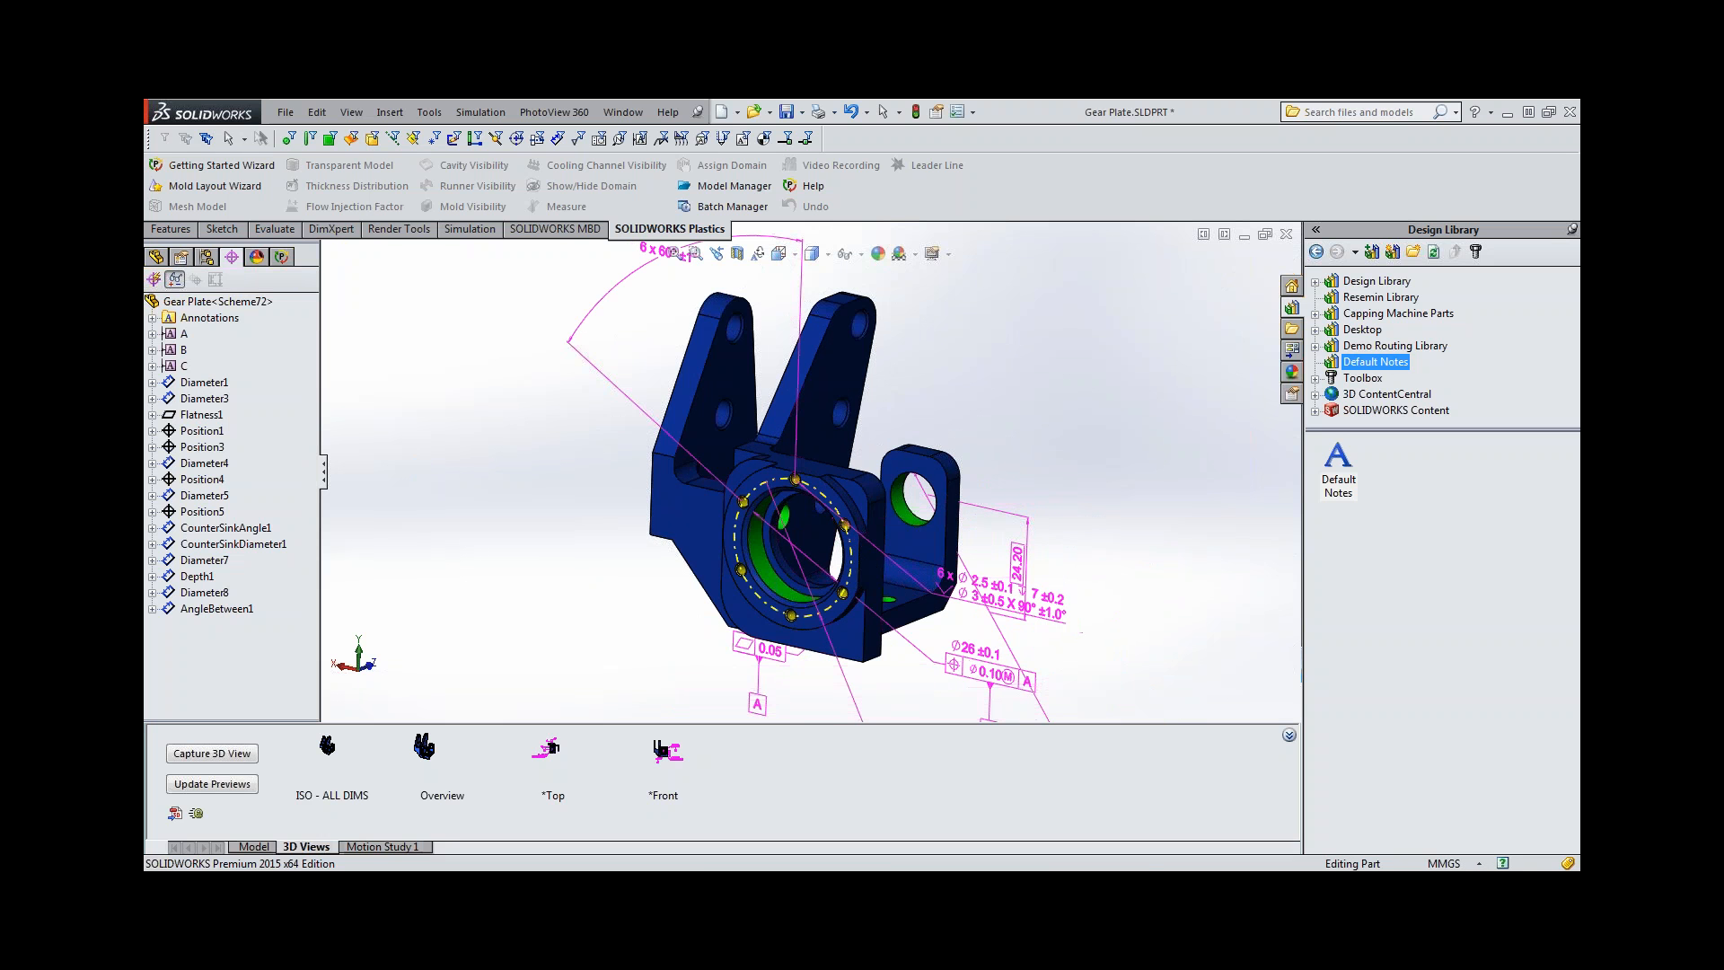
scroll(544, 519, up, 2)
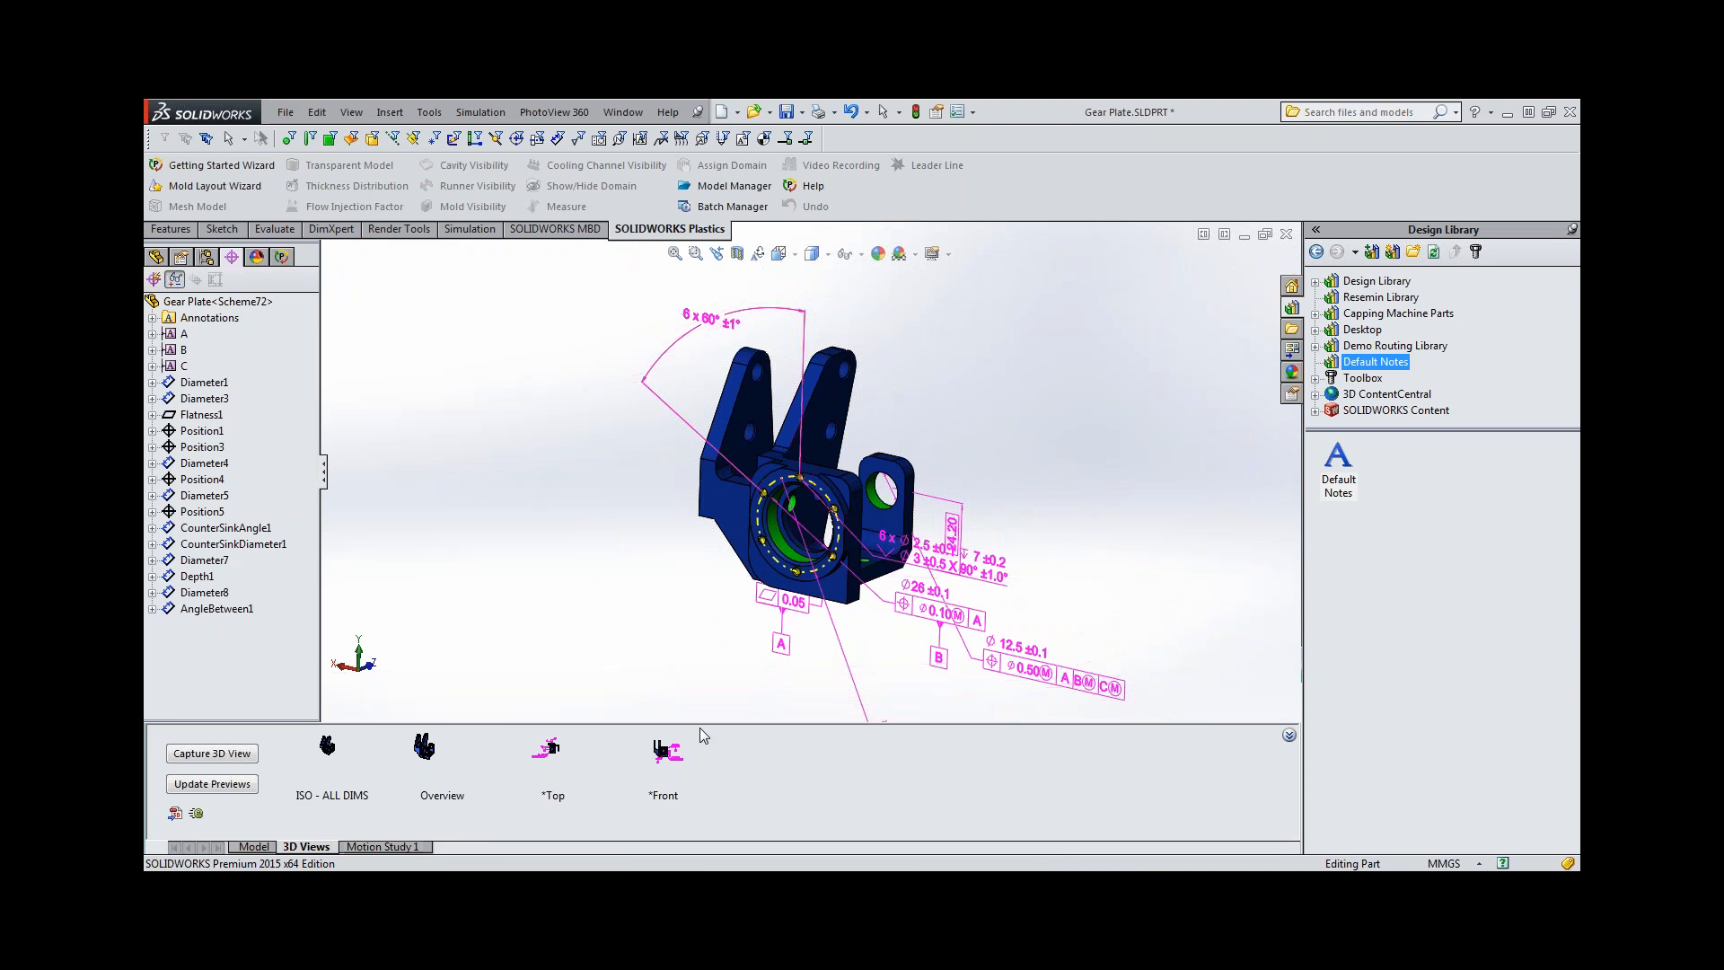
Activate the *Front 3D view, move the six-hole countersink callout above the bore, and slightly adjust the 32 mm diameter callout.
double_click(665, 755)
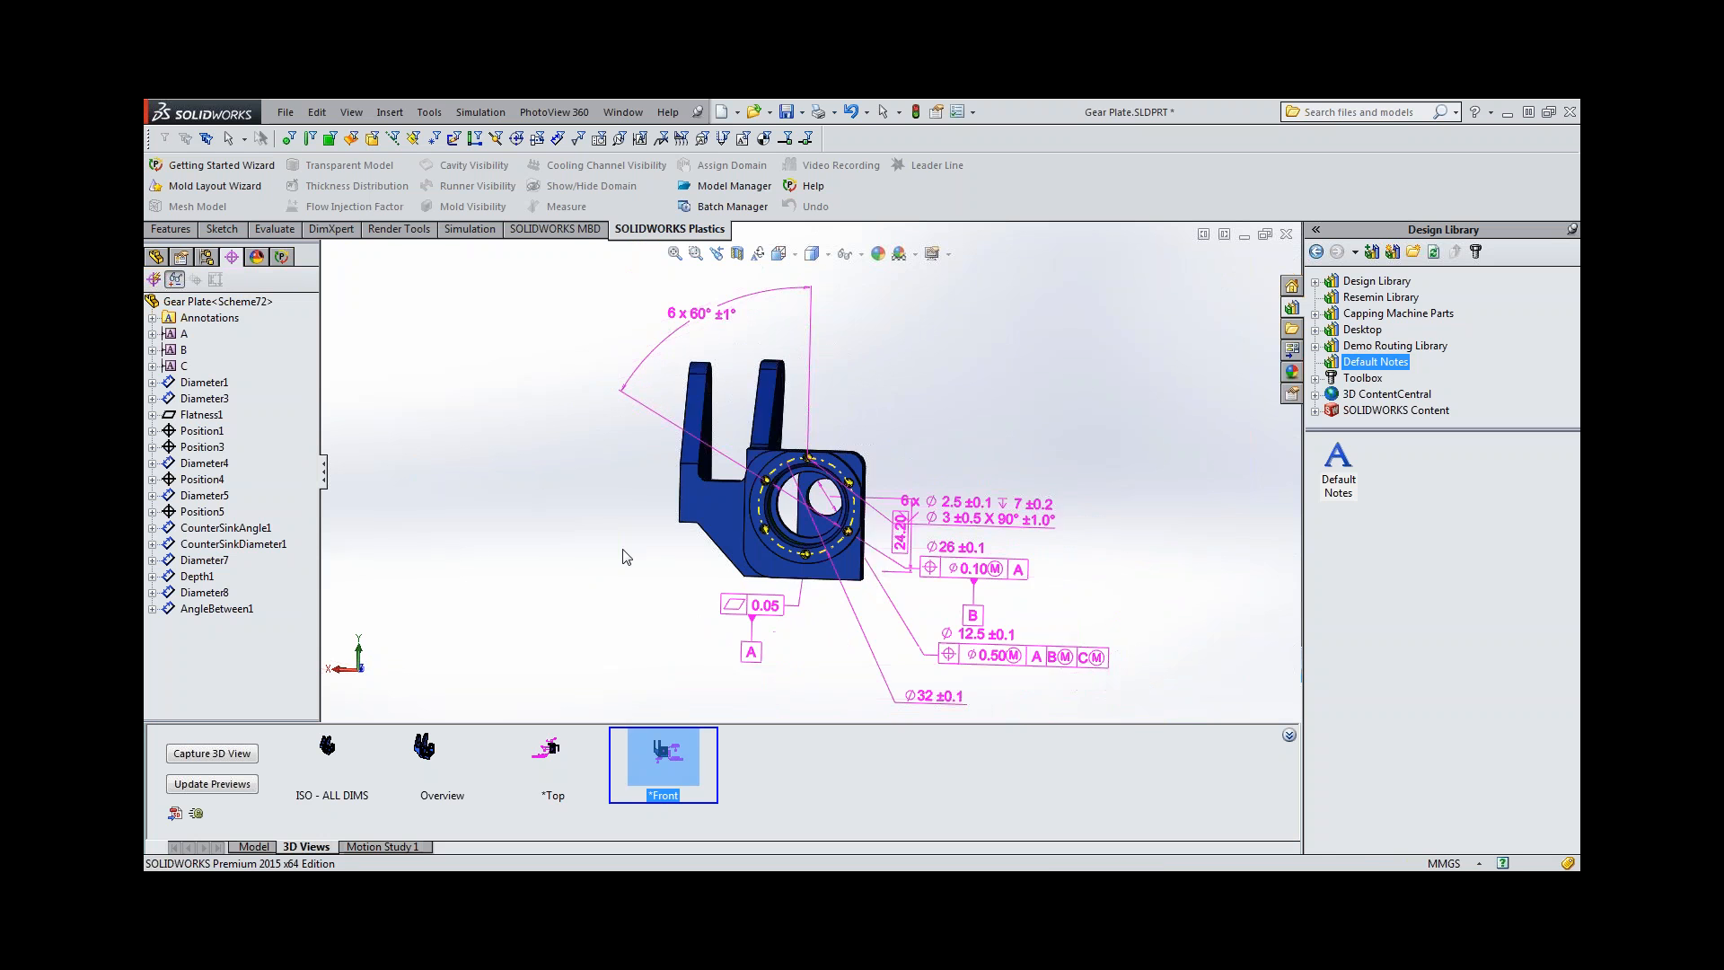
drag(980, 508, 977, 343)
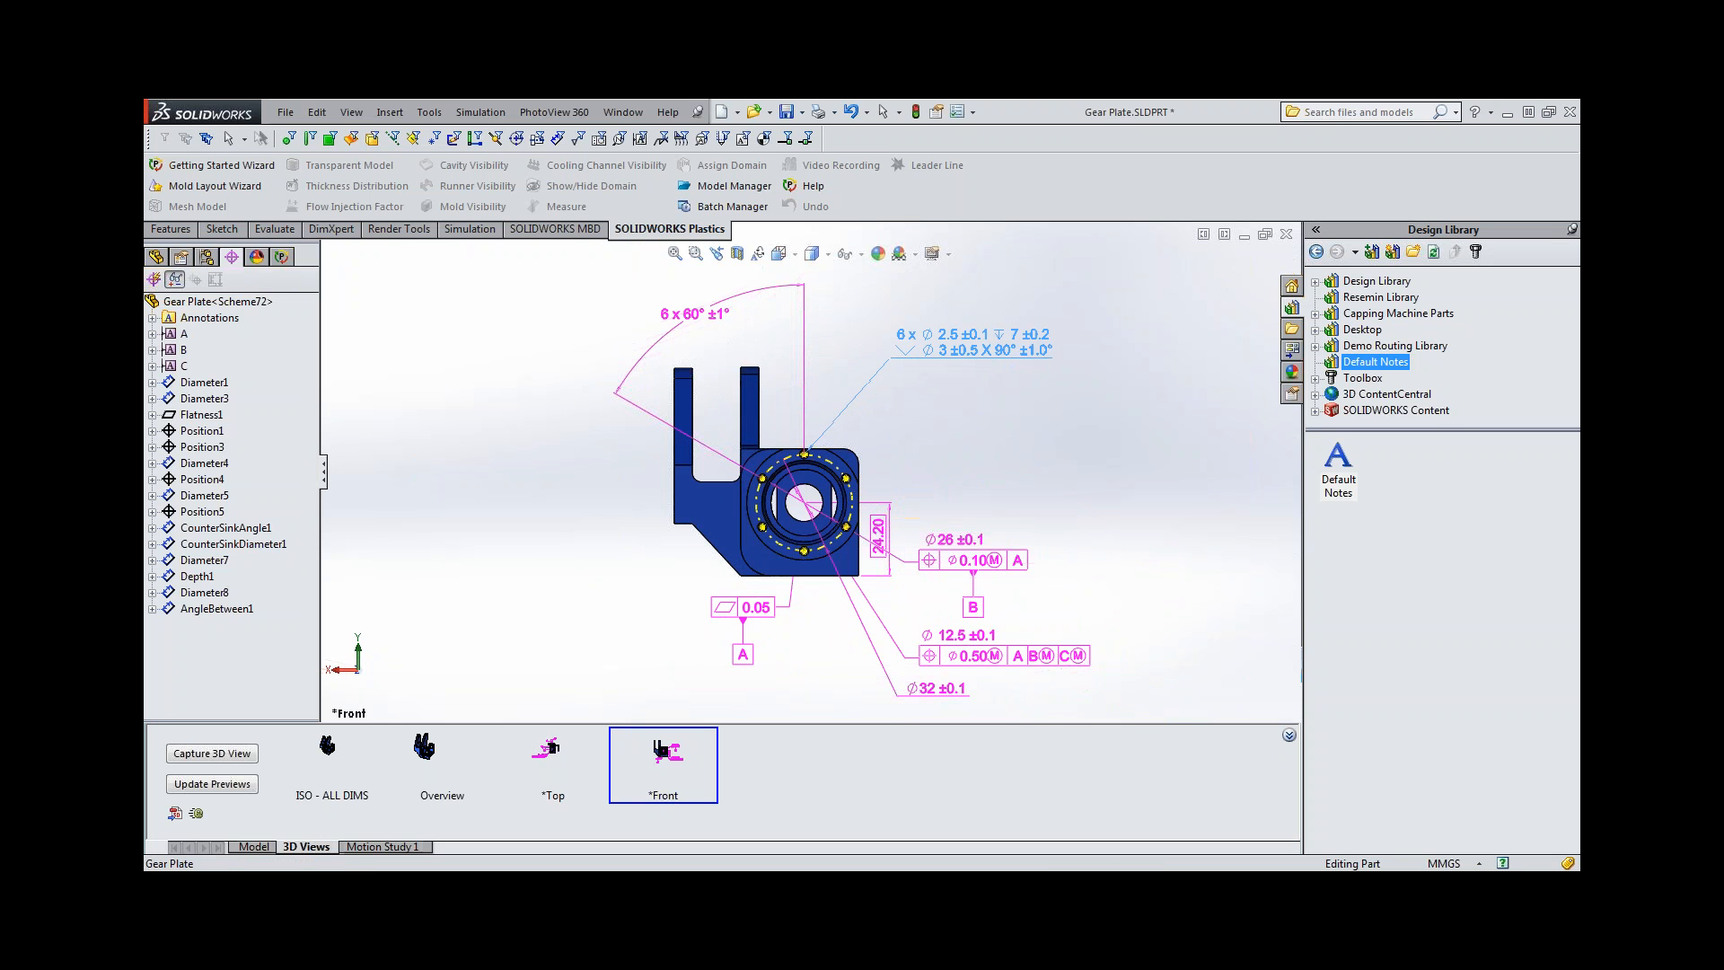
click(946, 373)
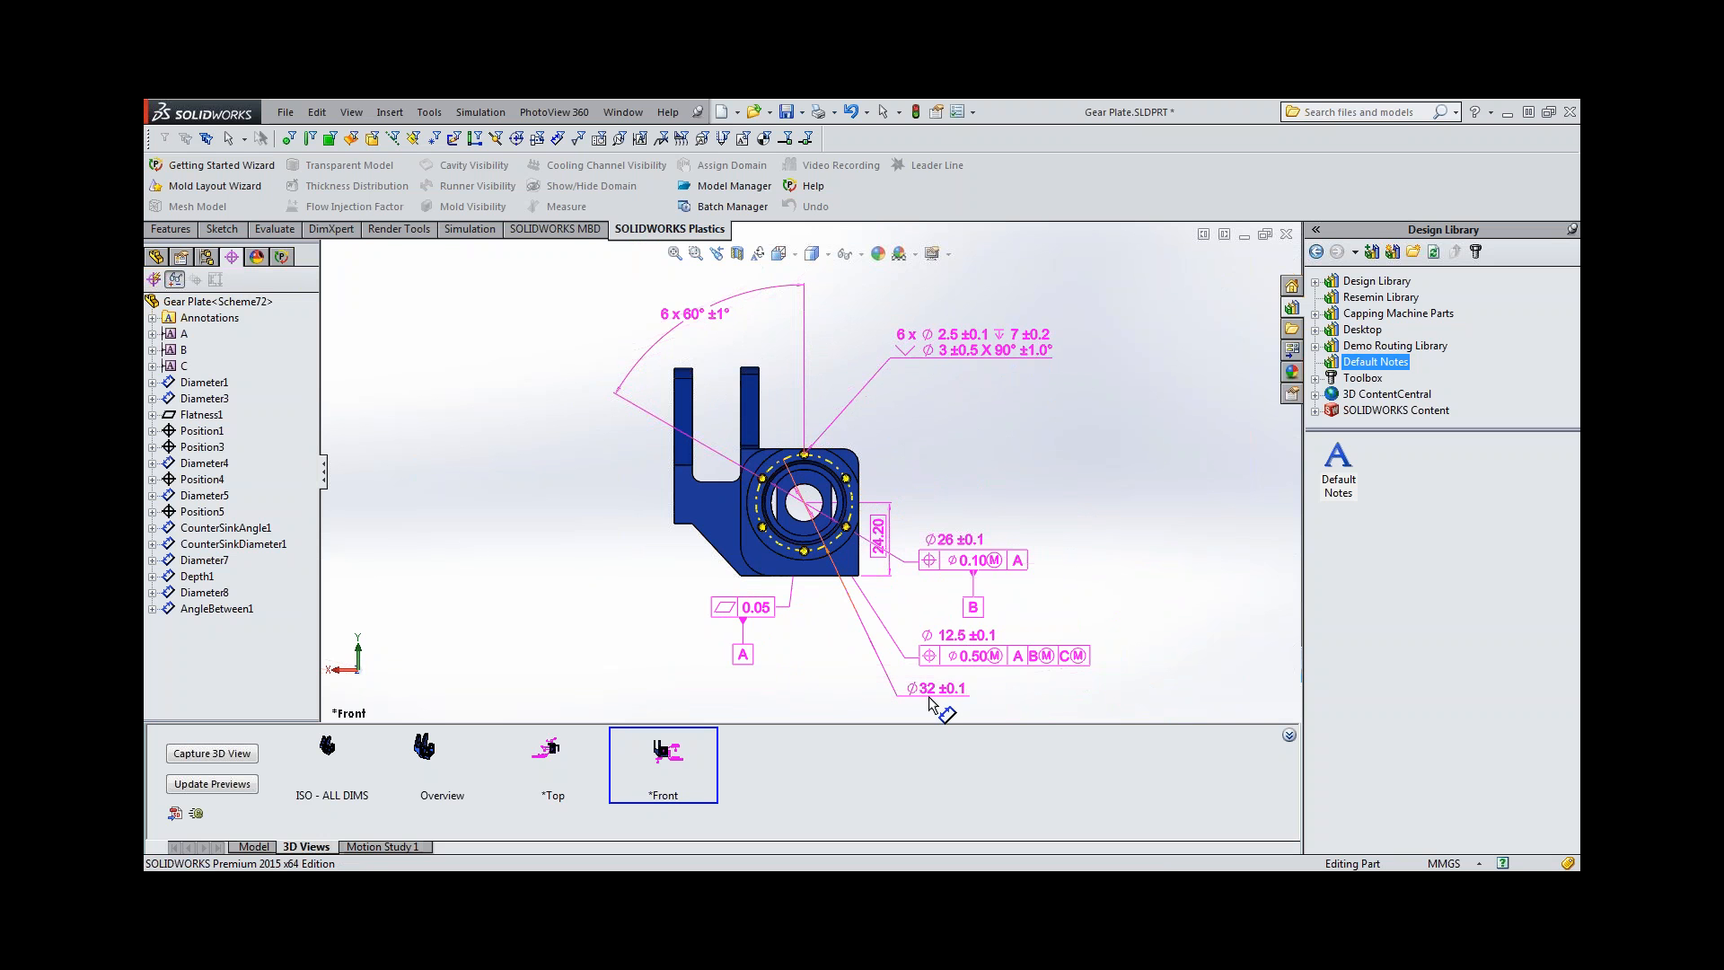
mouse_move(930, 700)
mouse_down()
mouse_move(941, 431)
mouse_move(988, 696)
mouse_move(938, 690)
mouse_up()
click(985, 412)
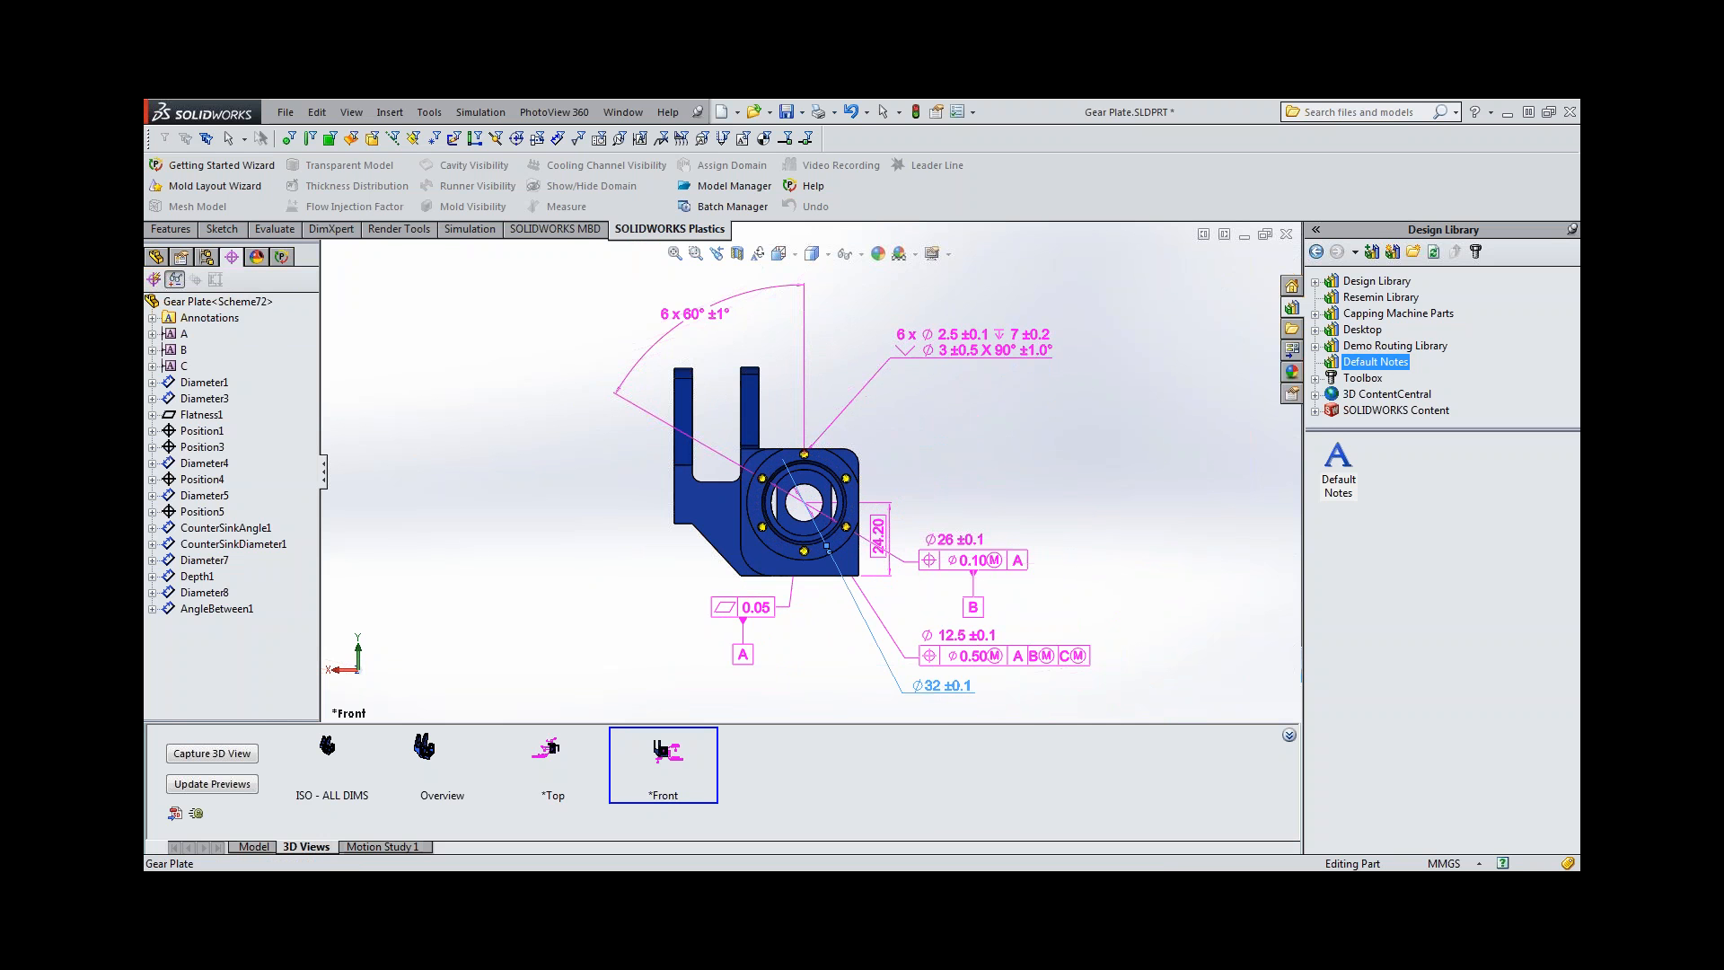
click(834, 663)
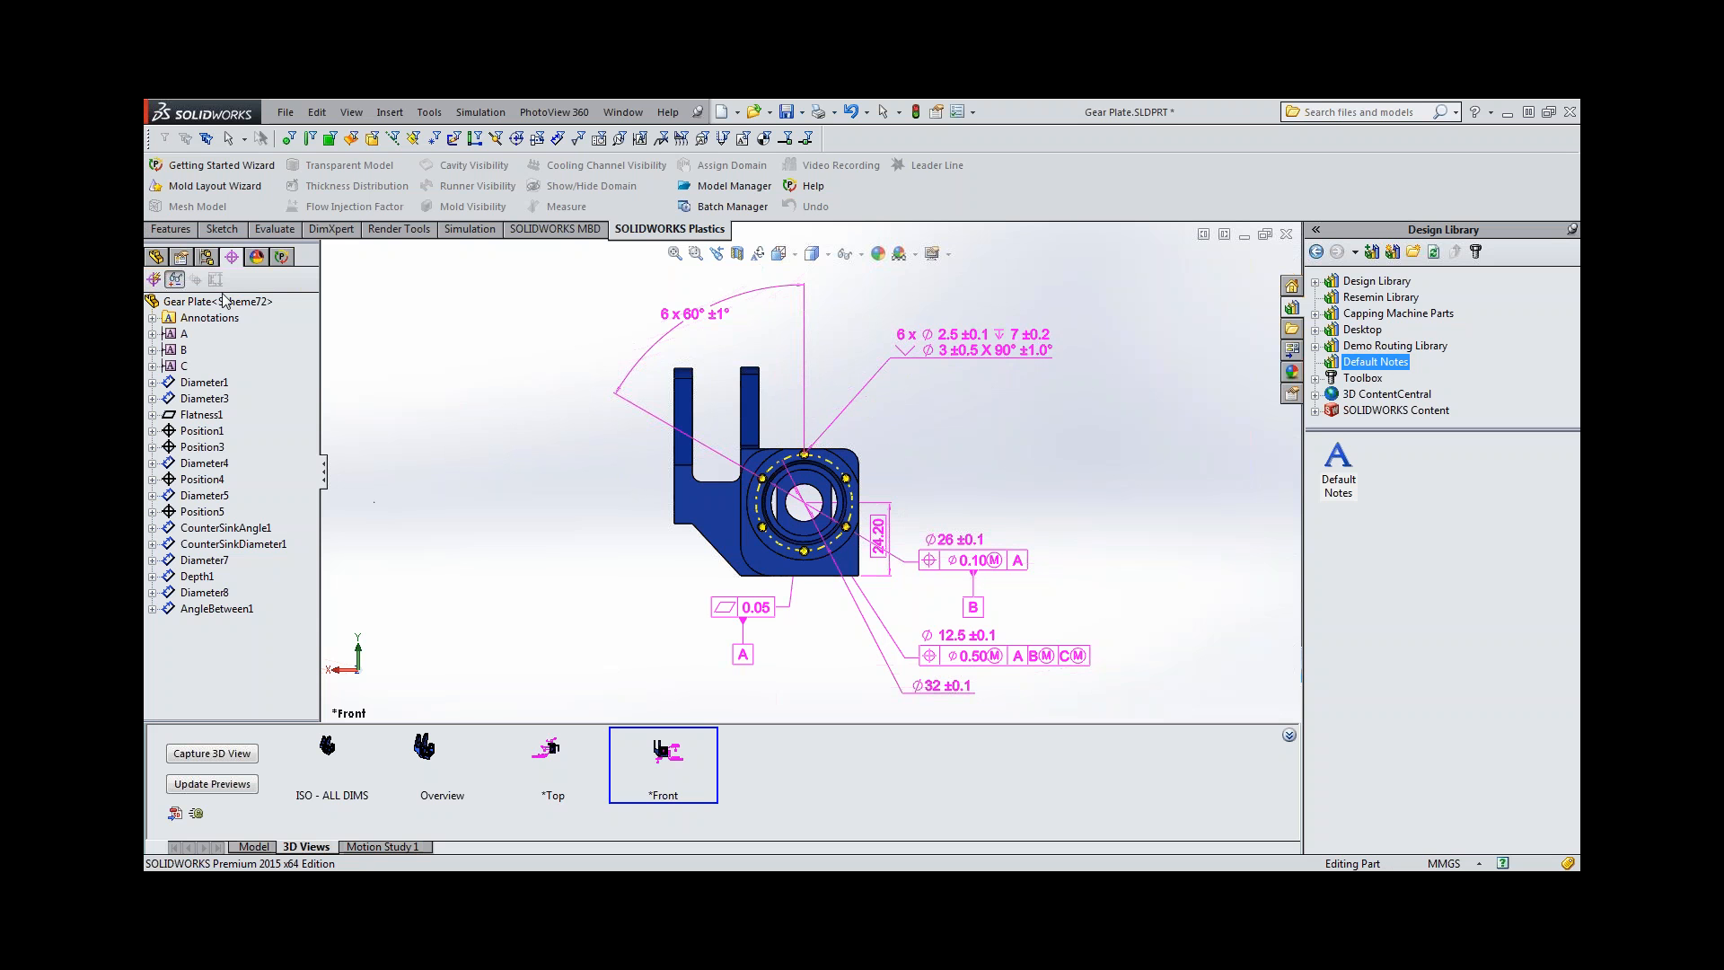
Insert another *Front annotation view and move the 6 x 60° angle, the six-hole countersink callout and the 32 mm diameter into it.
right_click(227, 322)
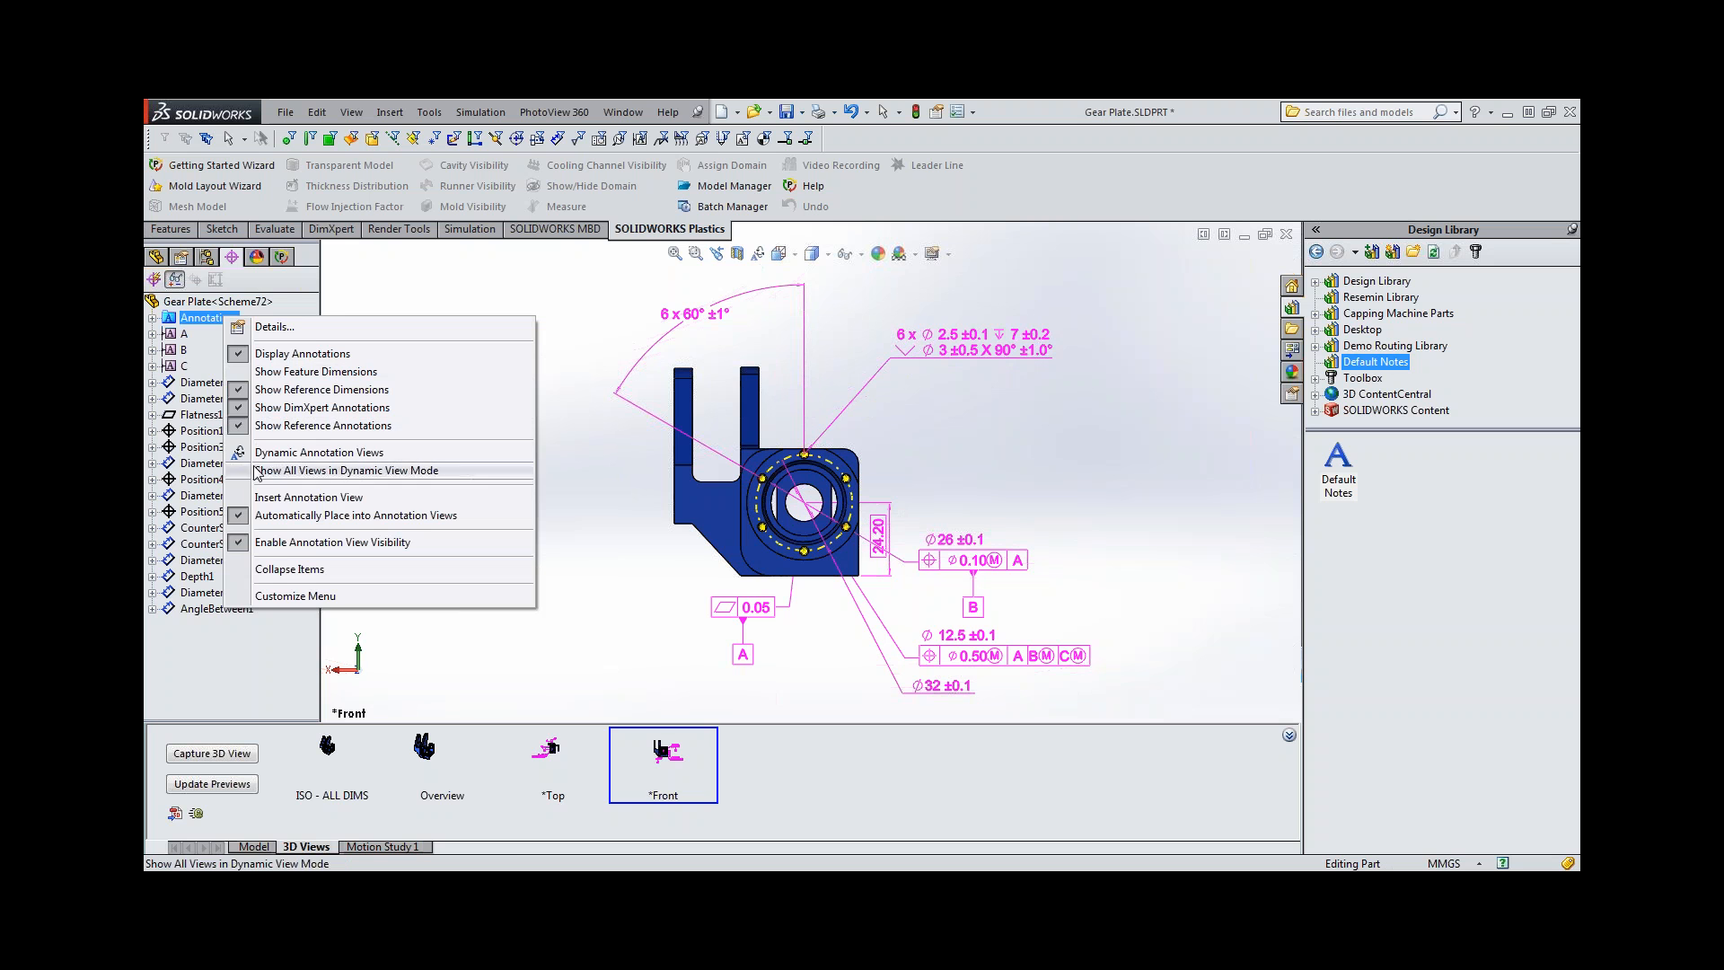
click(270, 498)
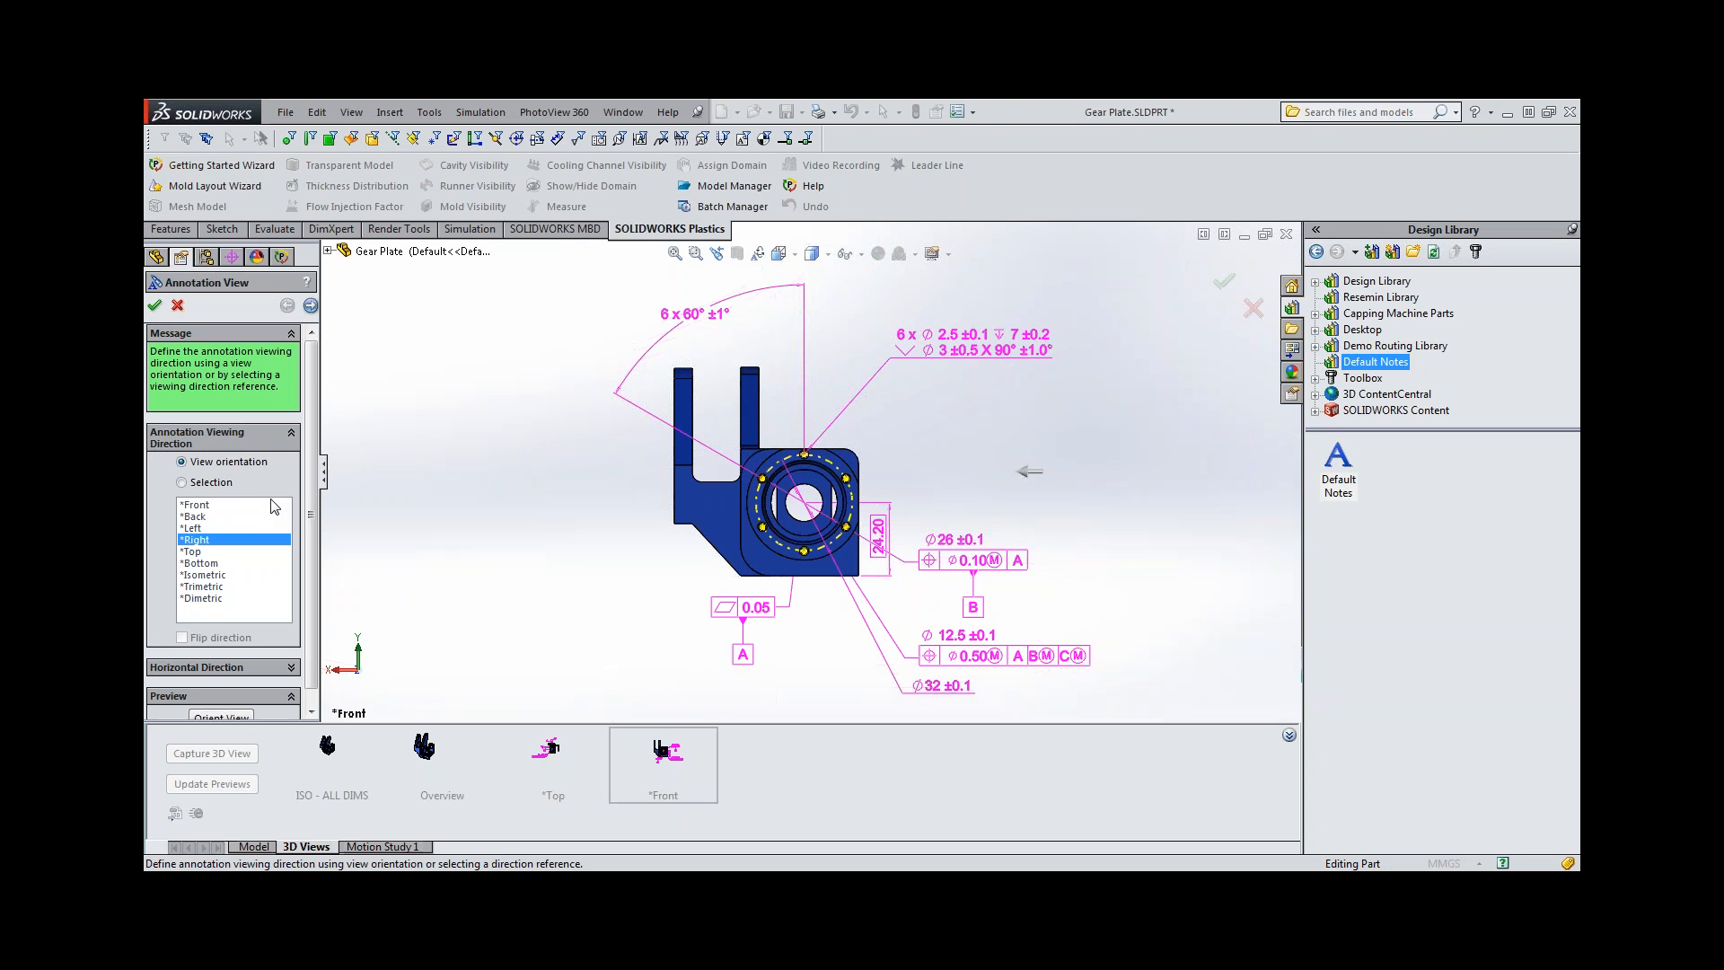
click(199, 511)
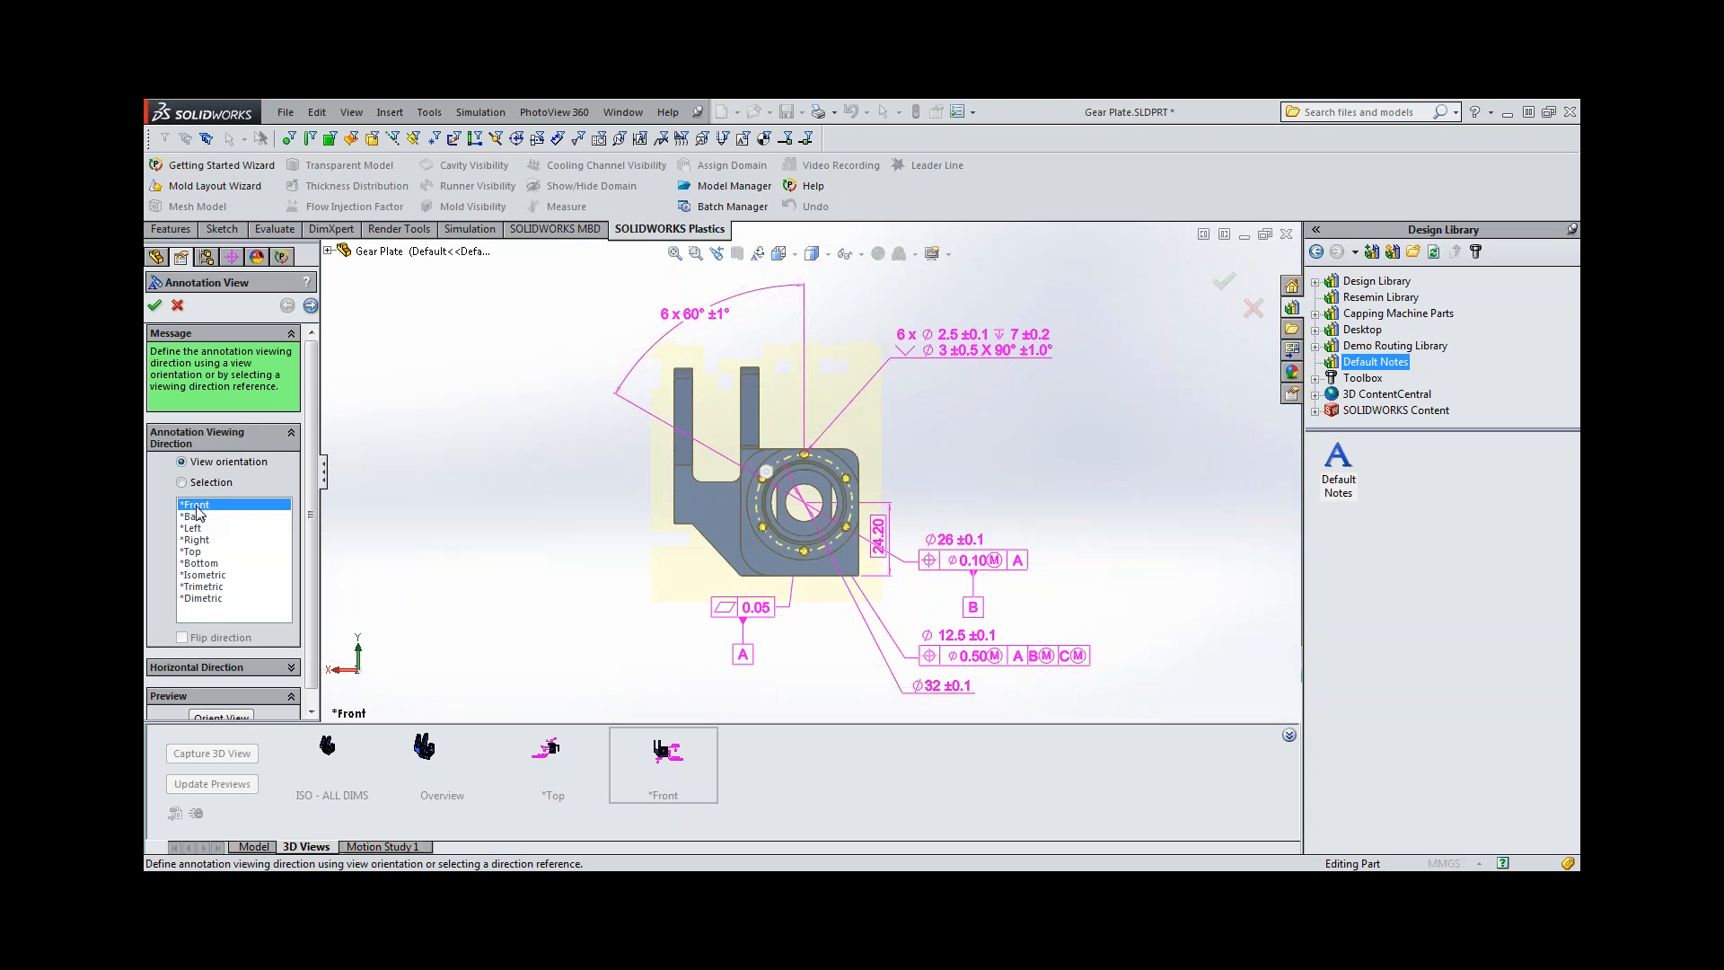
click(309, 306)
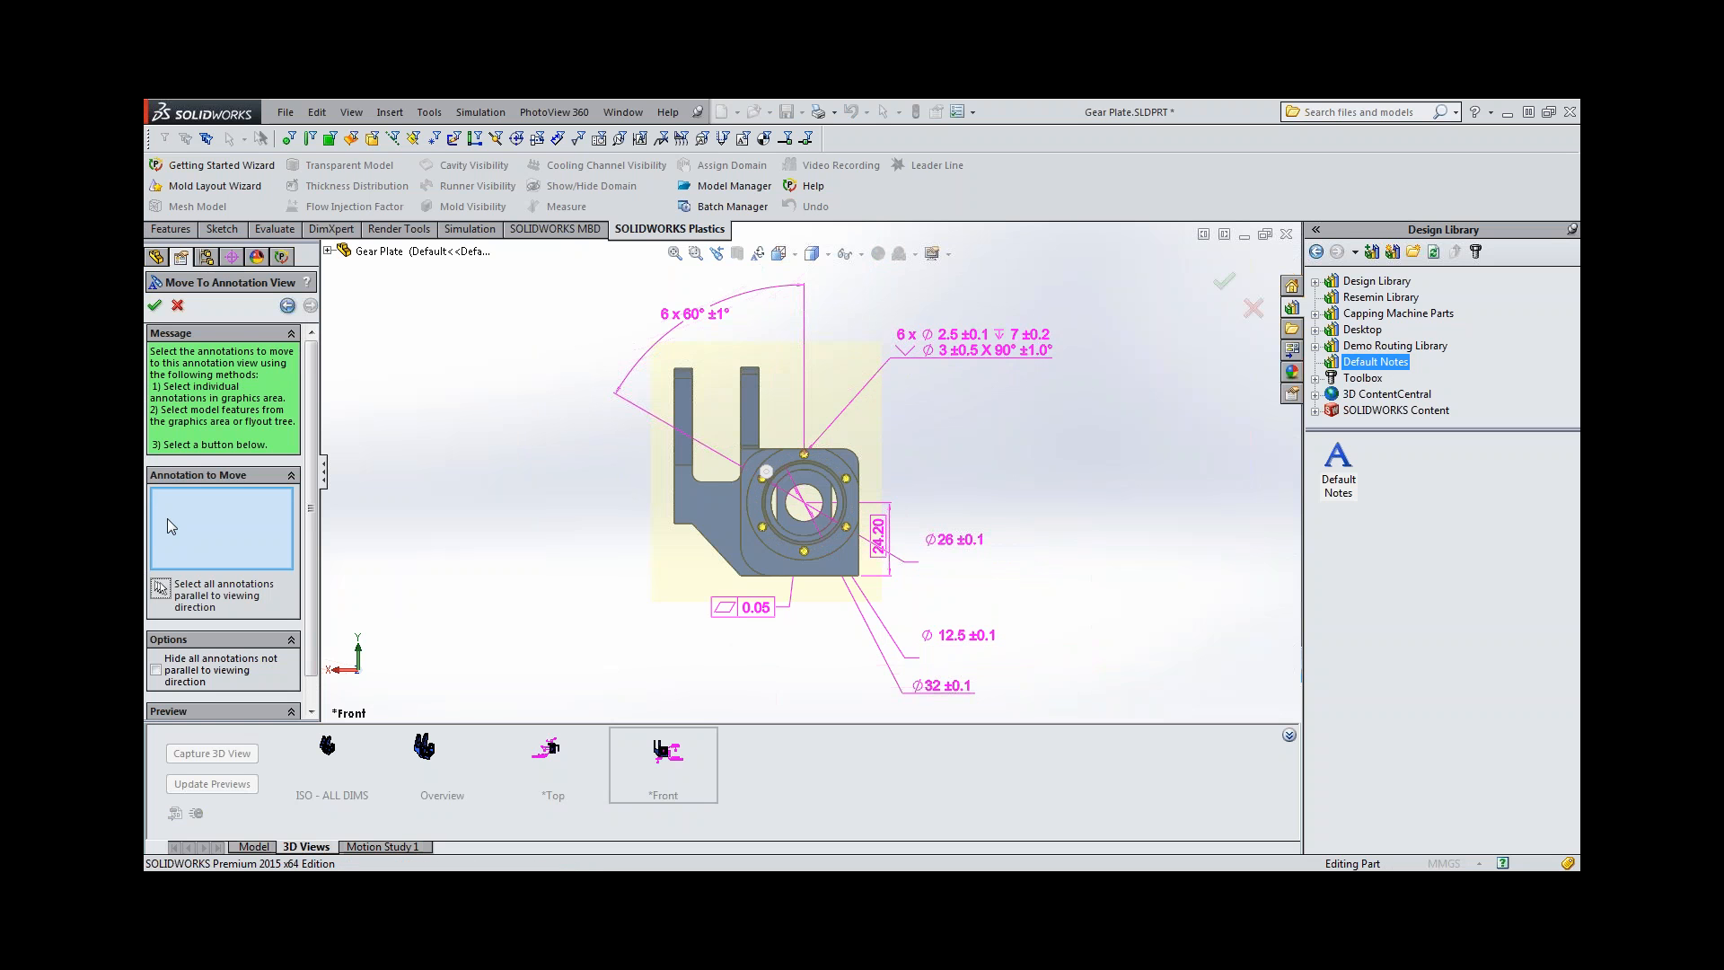
click(684, 315)
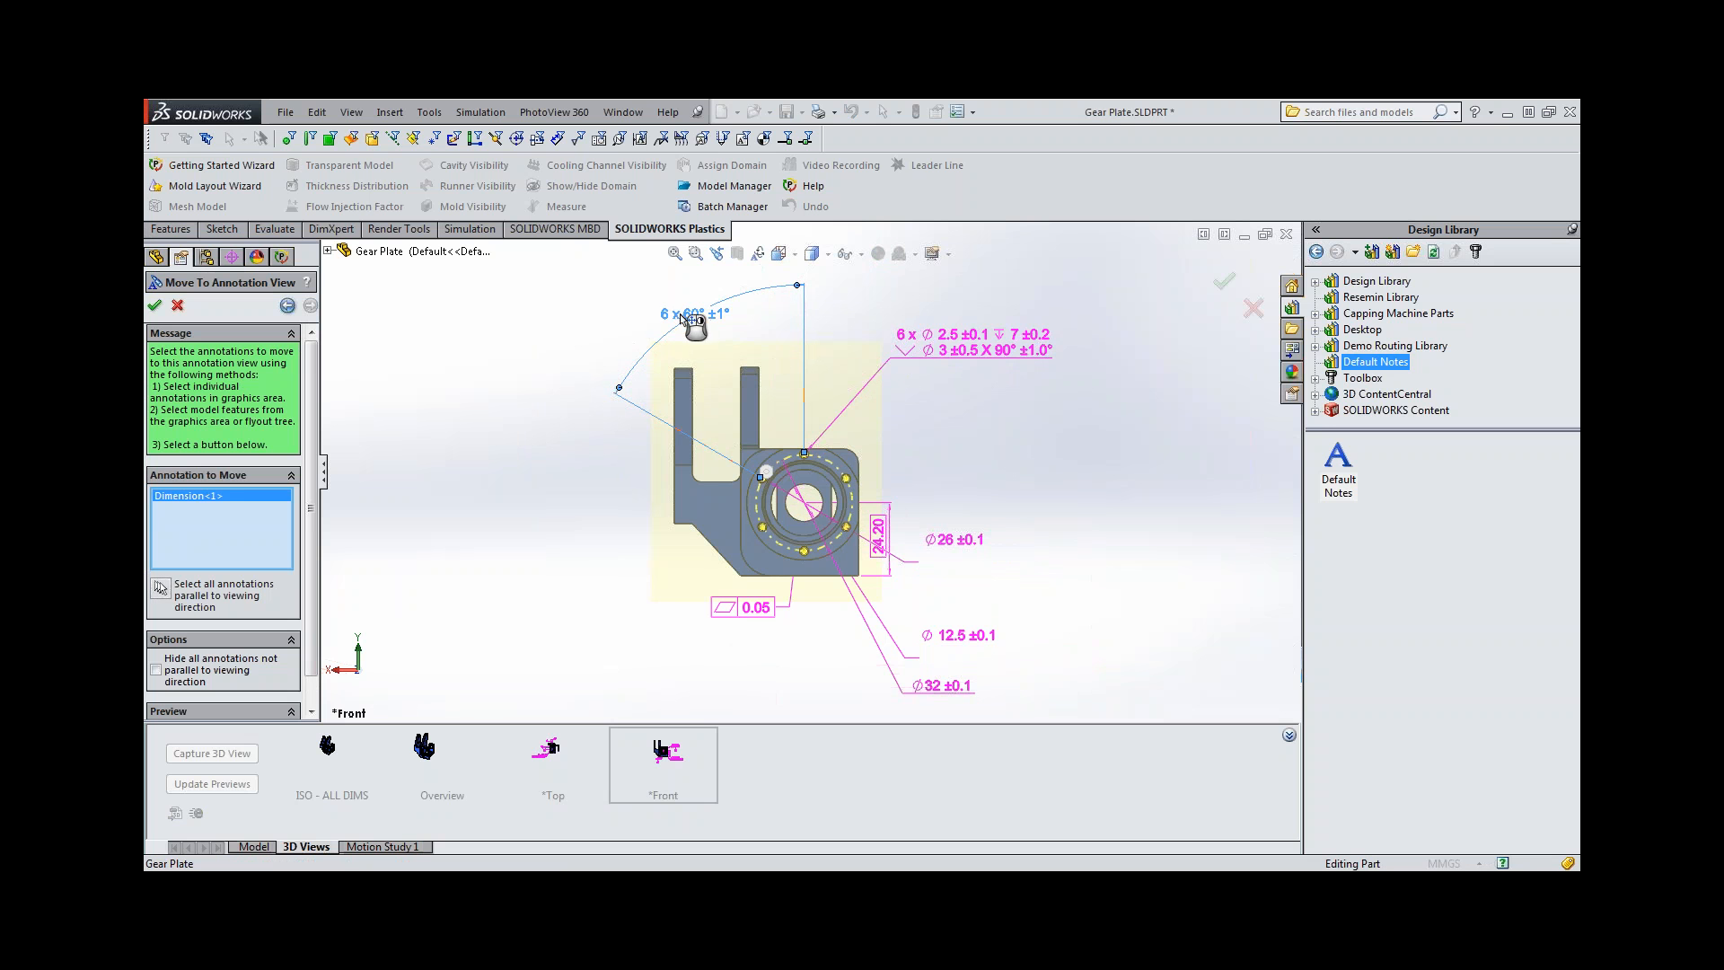
click(927, 334)
click(930, 689)
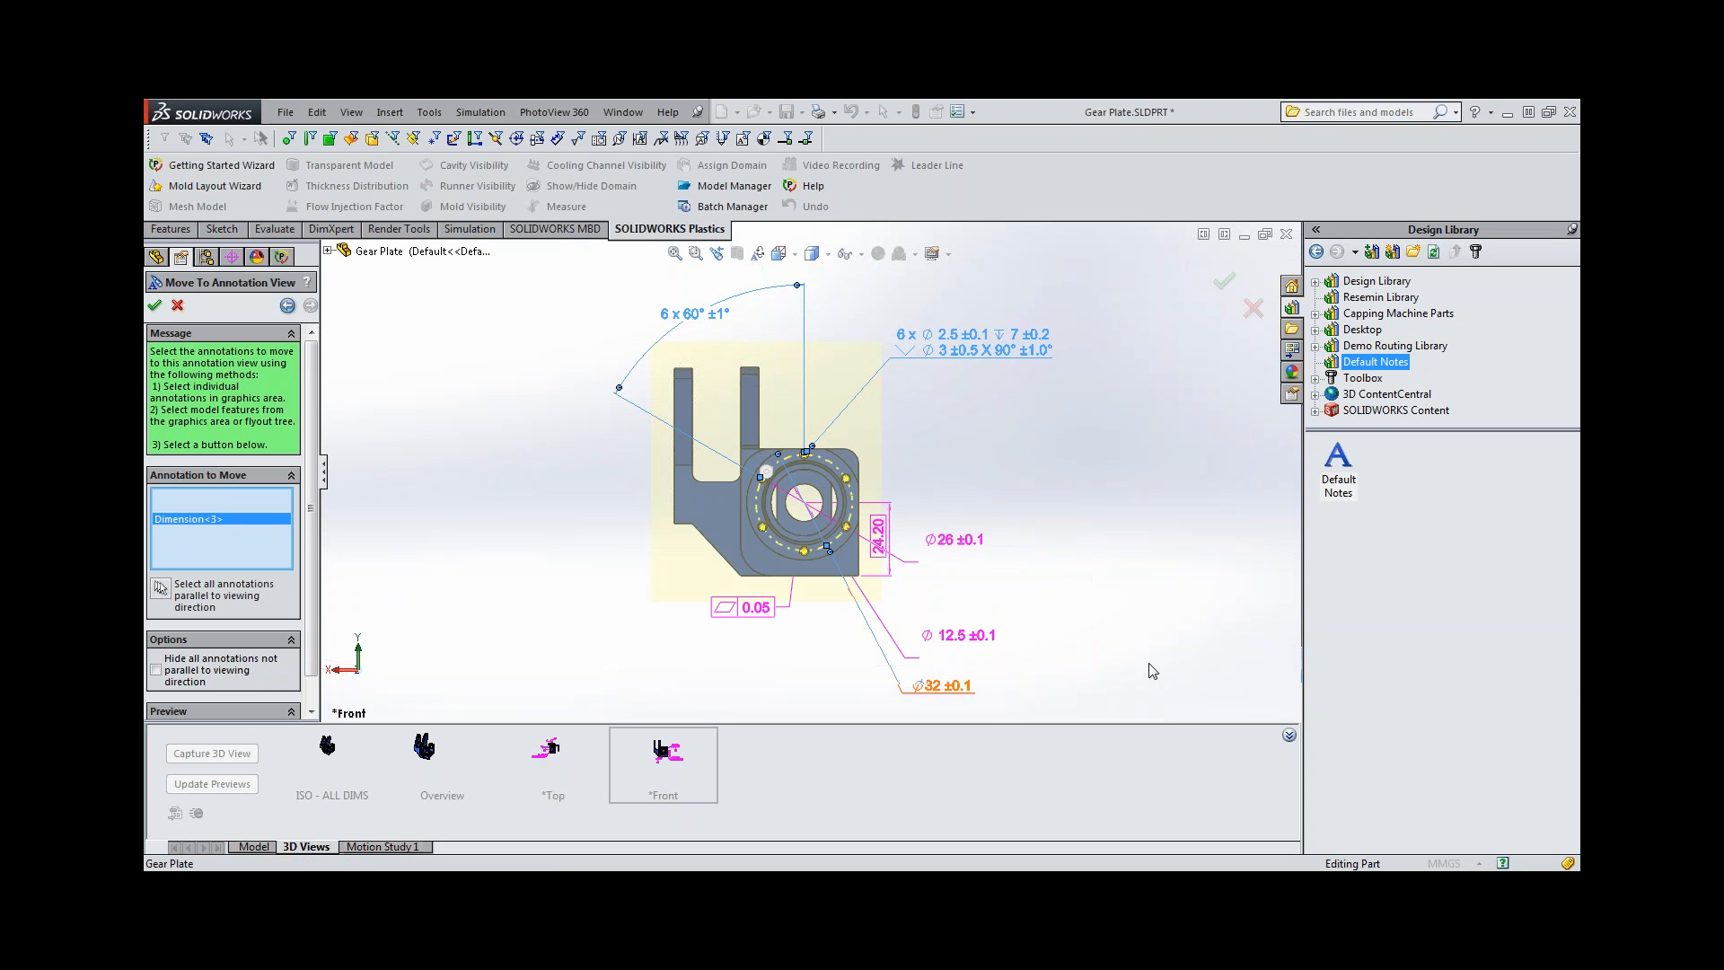
key(Return)
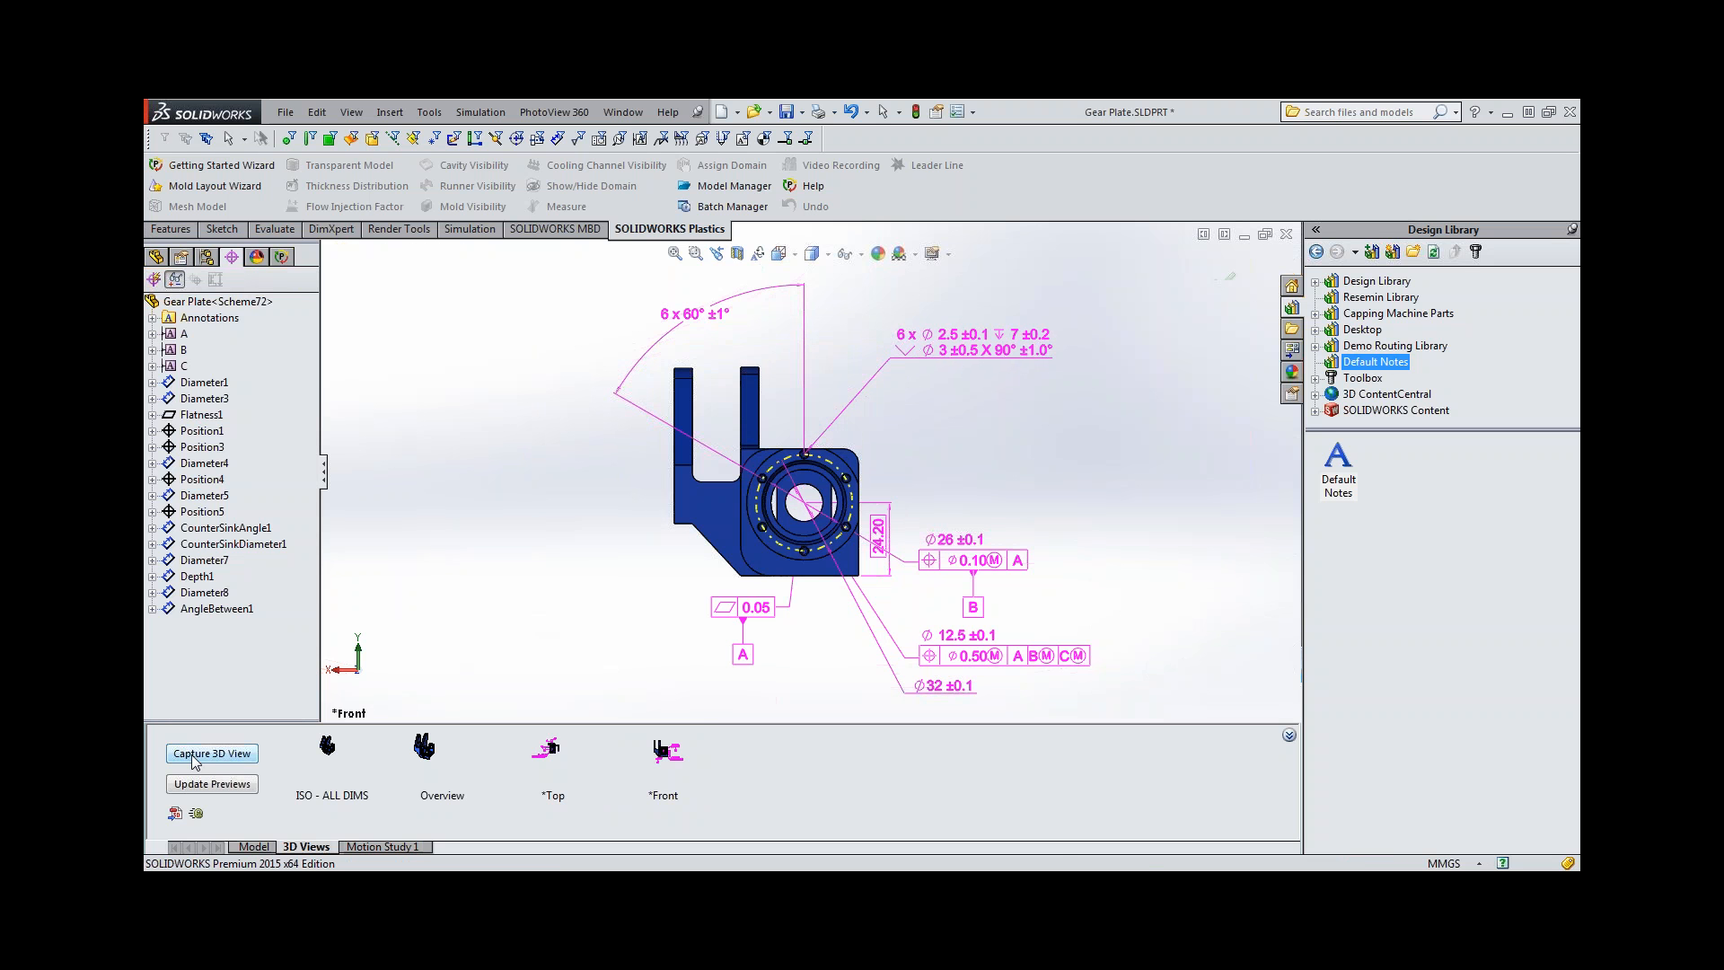
Capture a 3D view named Hole Pattern that includes only the *Front1 annotation view.
click(212, 753)
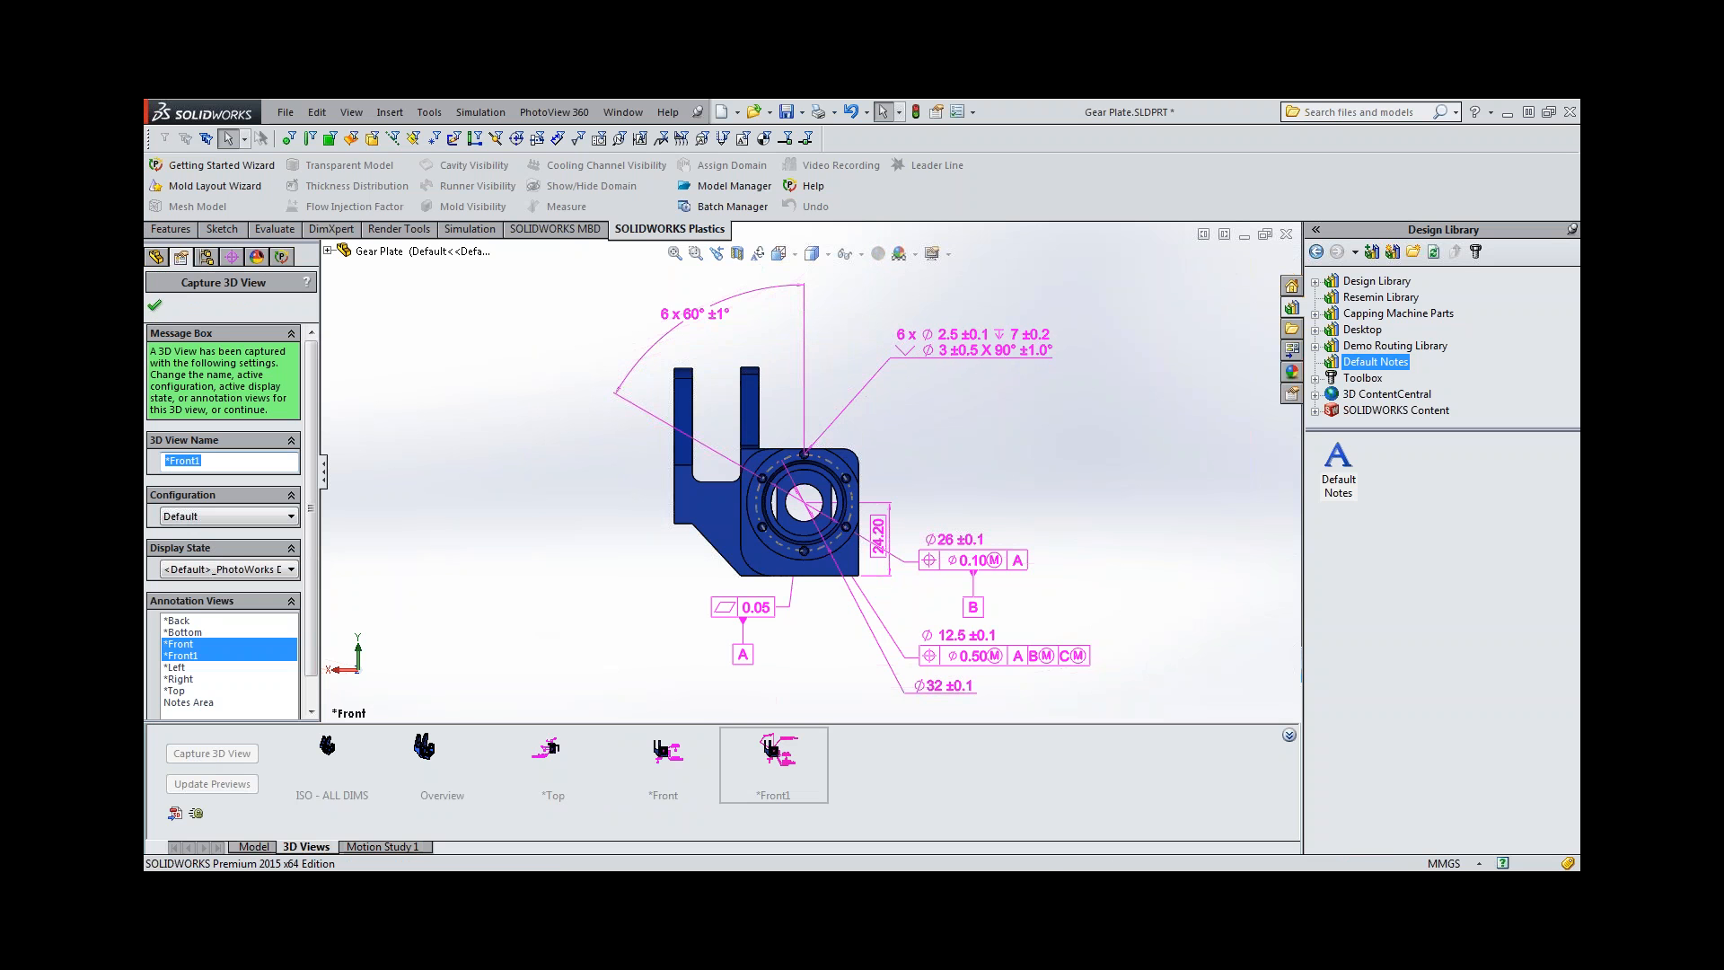
ctrl+click(179, 644)
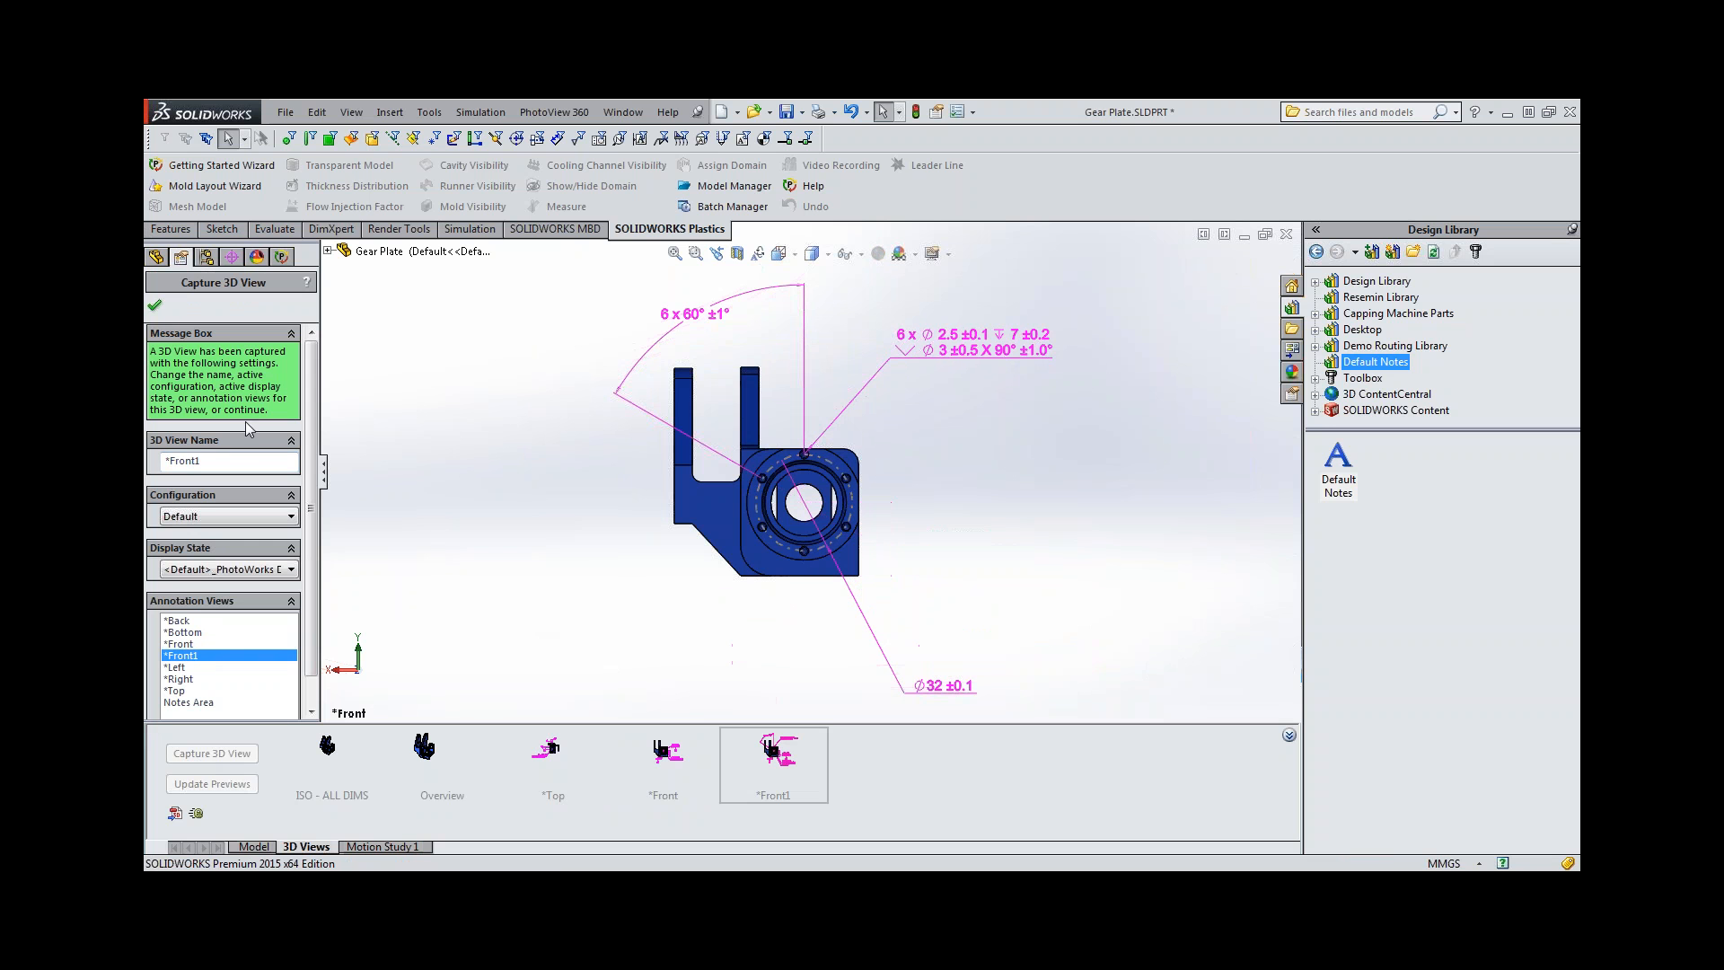
click(215, 460)
text(Hole Pattern)
click(155, 308)
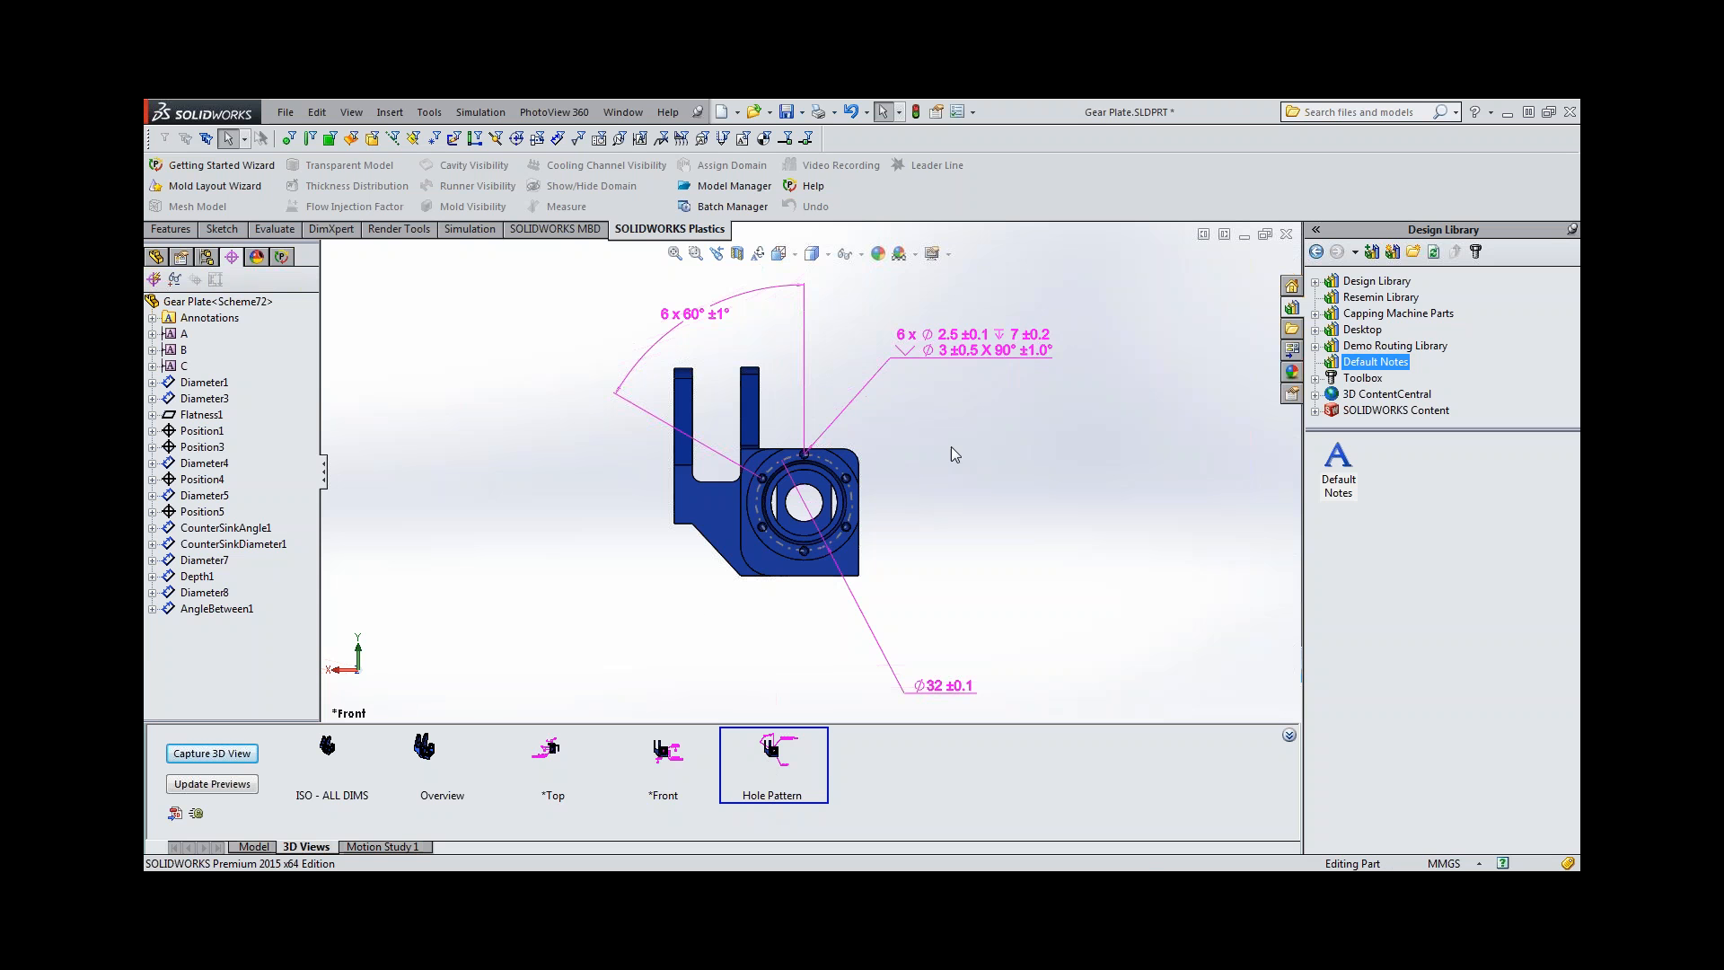
In the *Front 3D view, move the 26 mm diameter callout above the bore, and reactivate the Hole Pattern 3D view.
double_click(666, 759)
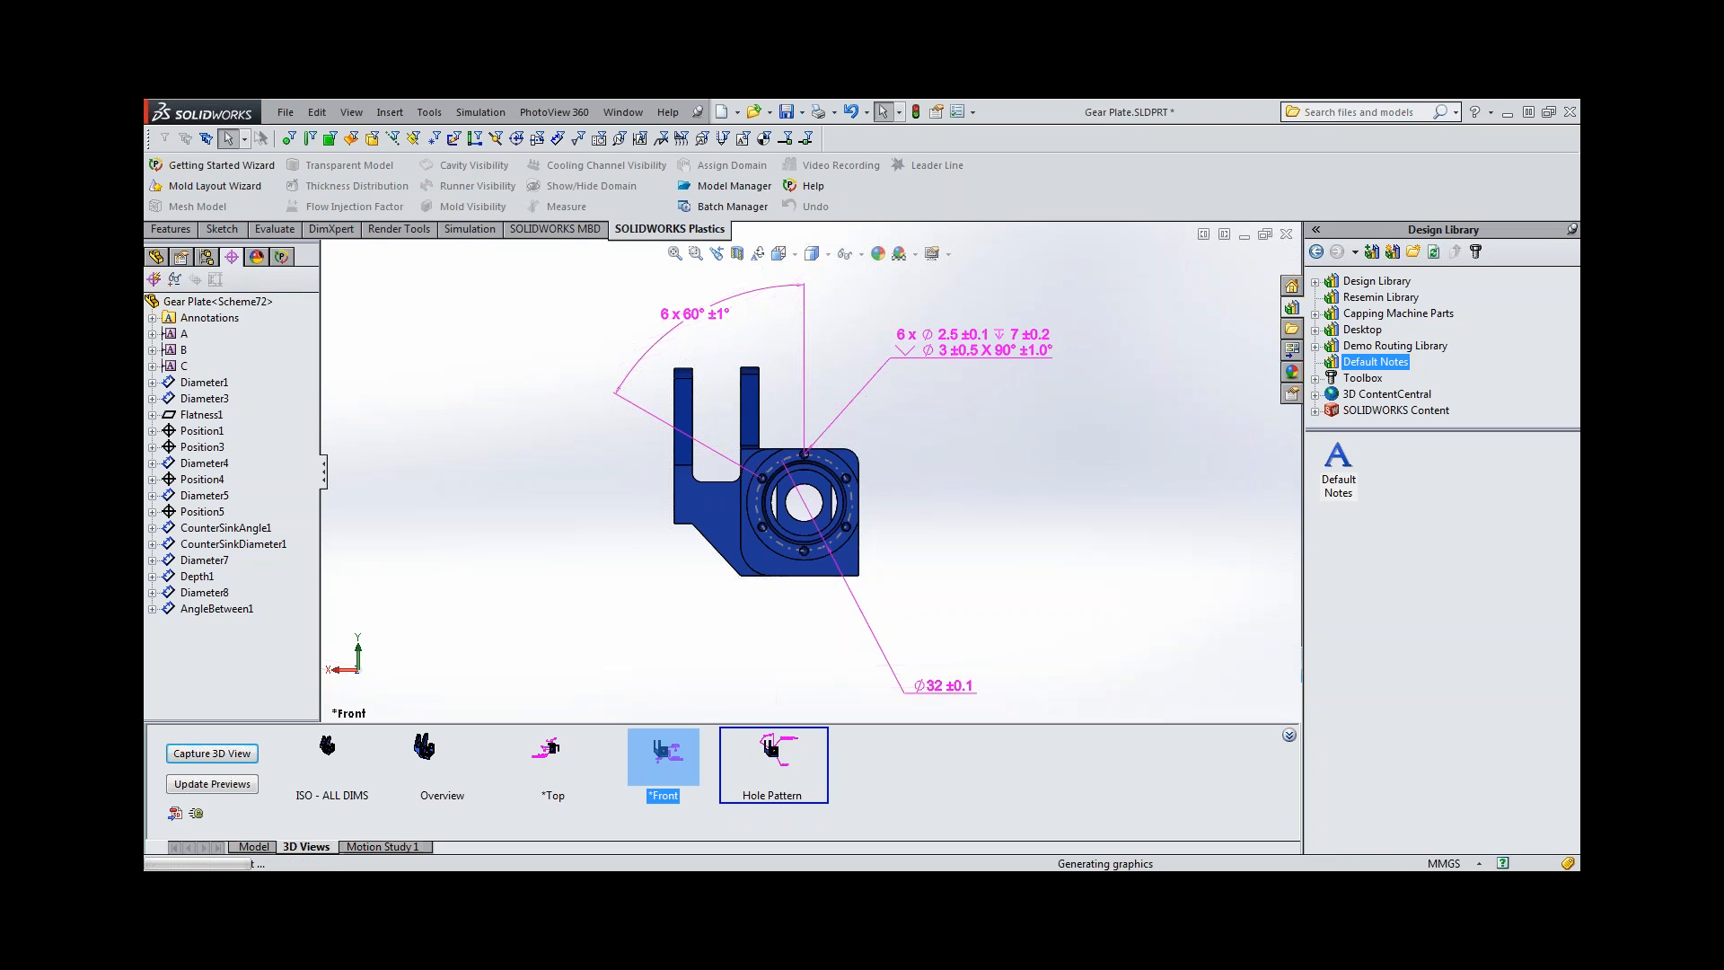
drag(943, 541, 936, 360)
key(Escape)
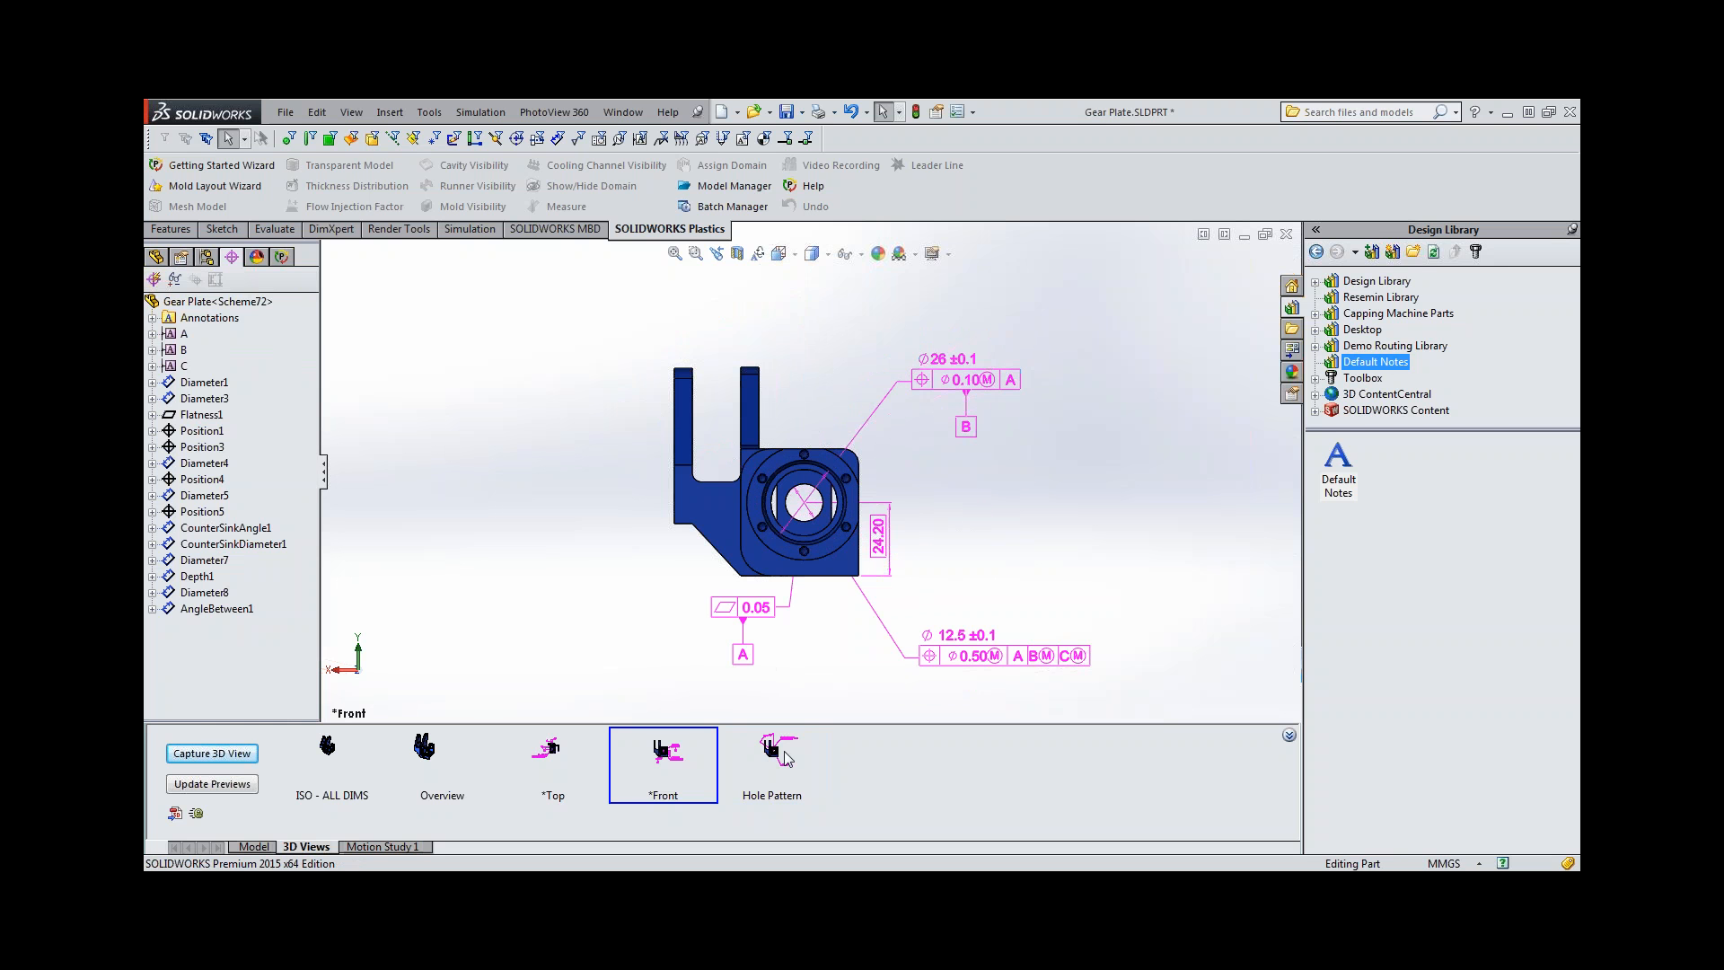
double_click(783, 749)
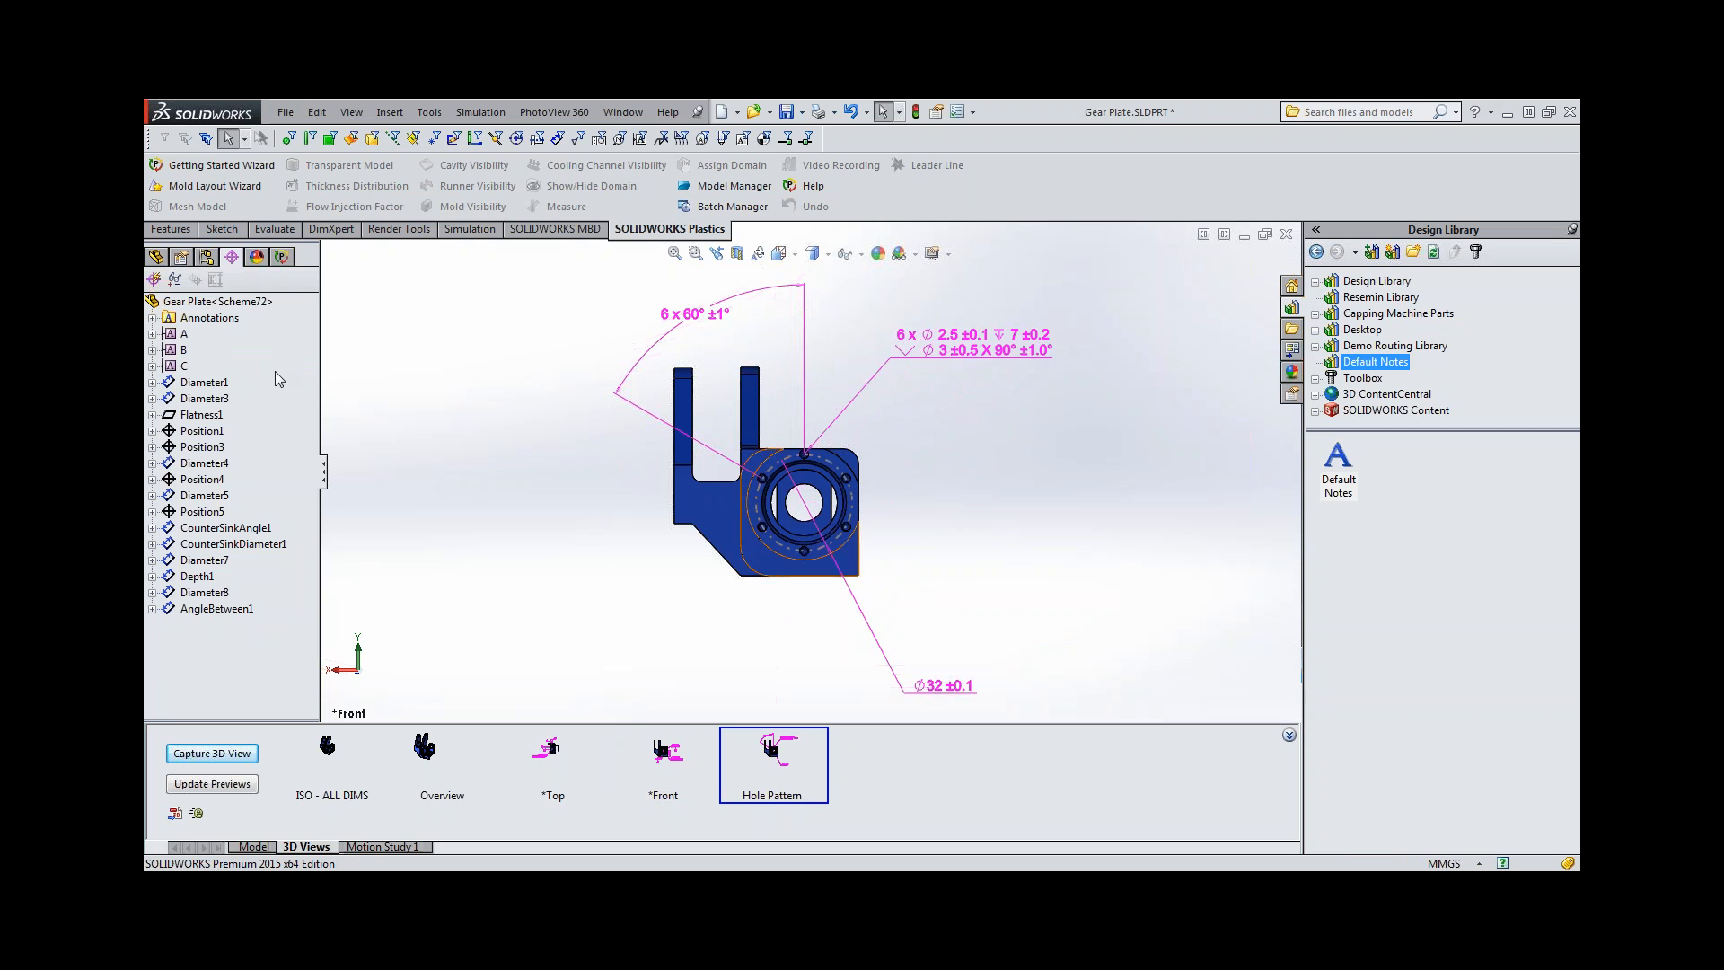
Activate and reorient to the *Right annotation view, and capture a 3D view named *Right that includes only that annotation view.
click(156, 257)
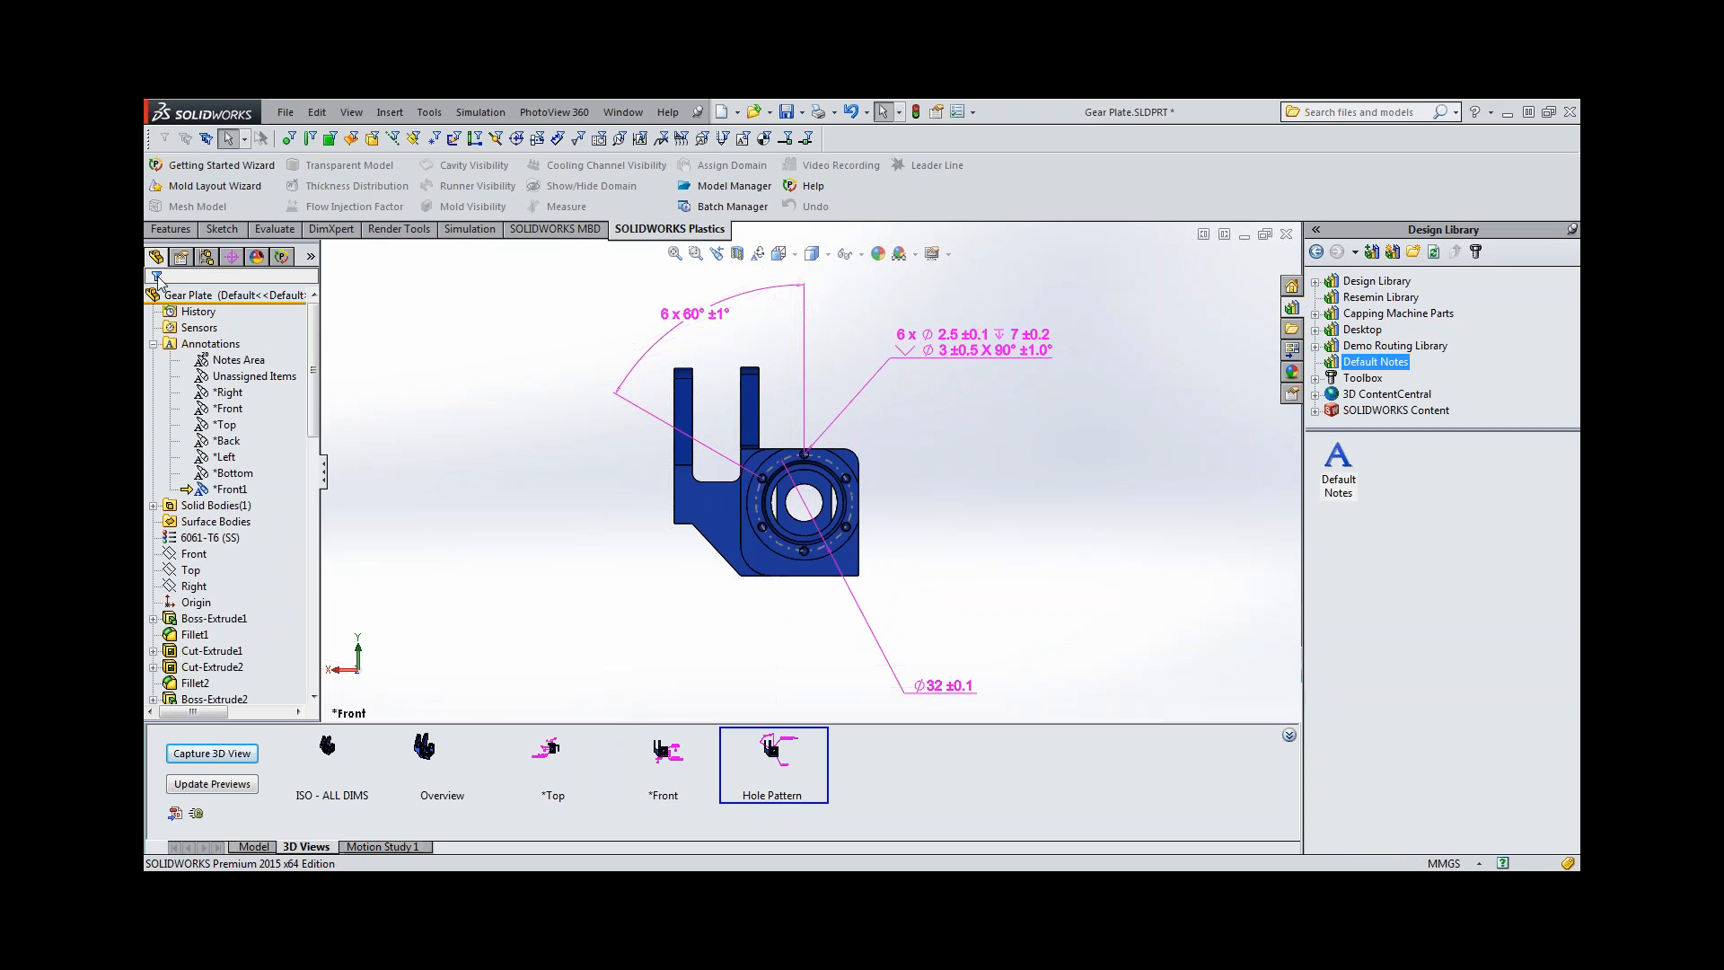
right_click(231, 399)
click(310, 439)
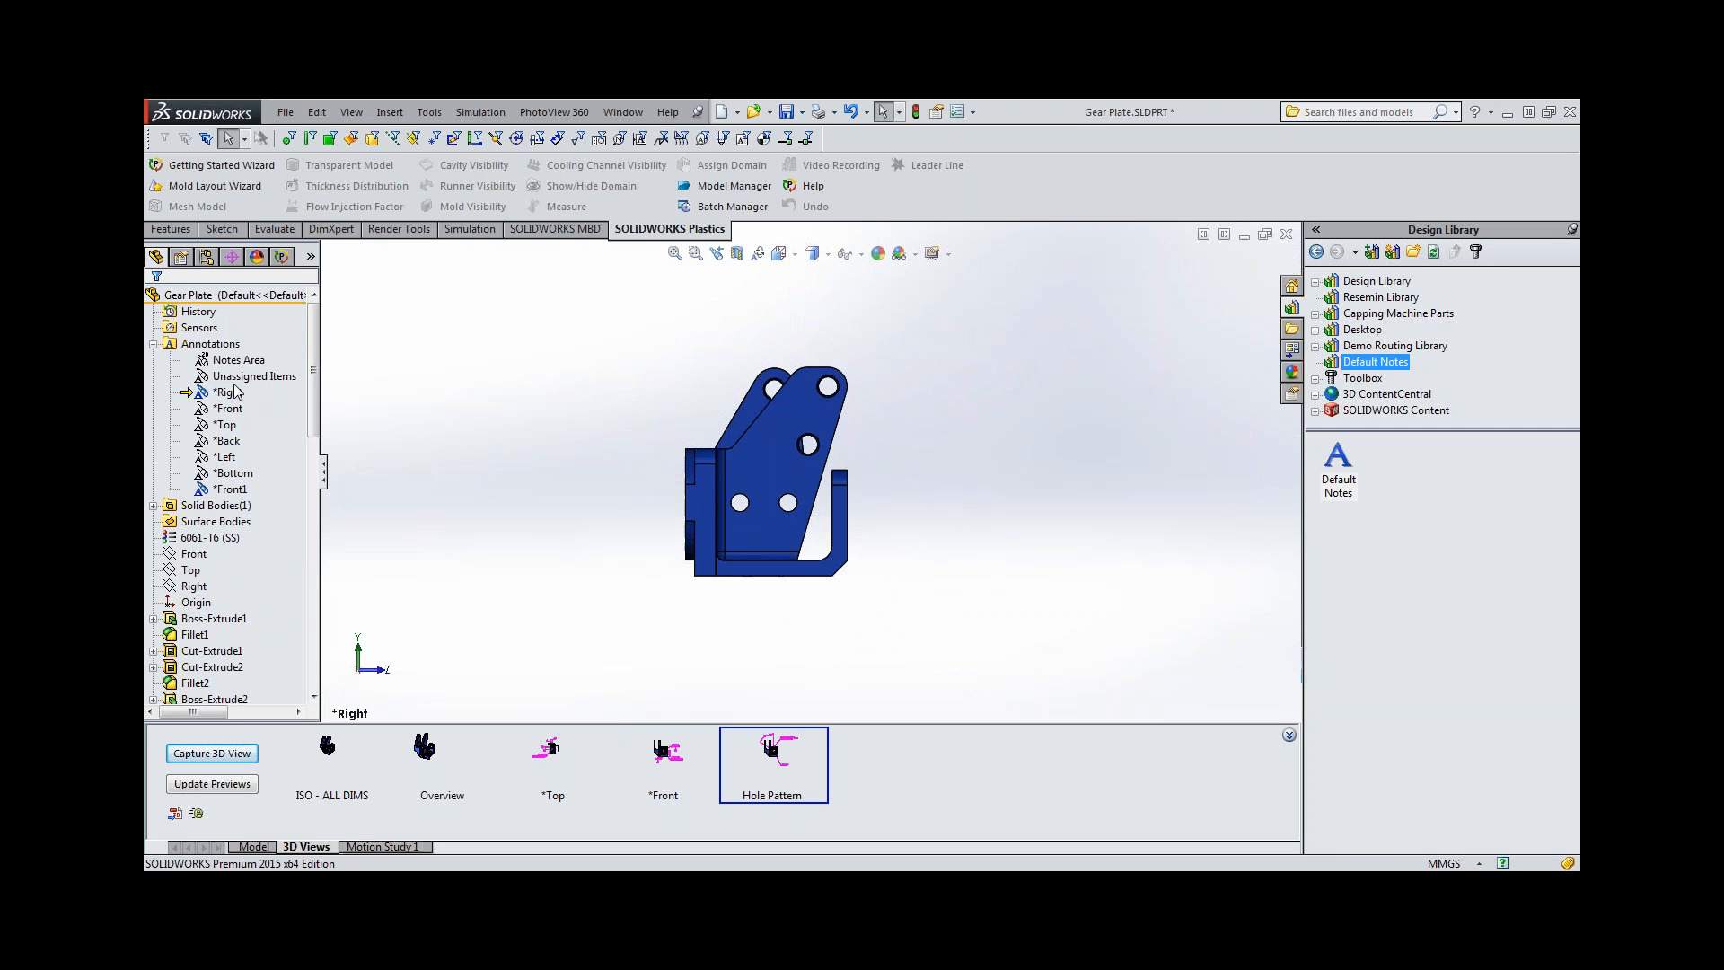
click(233, 754)
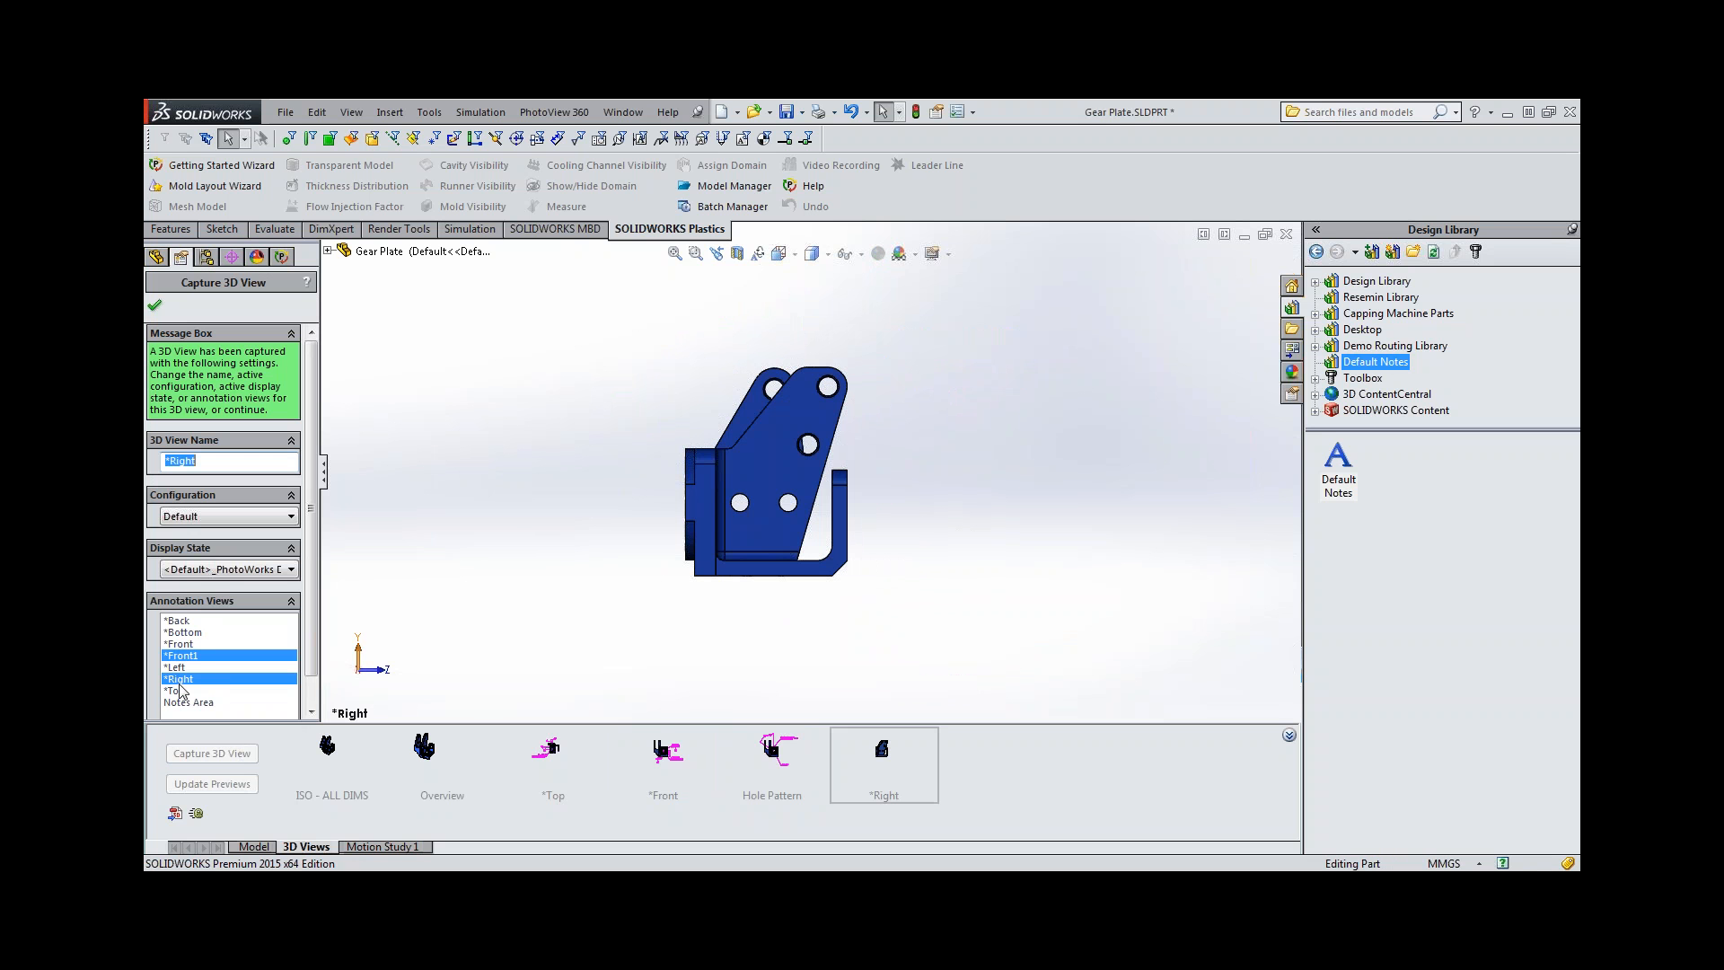
click(189, 655)
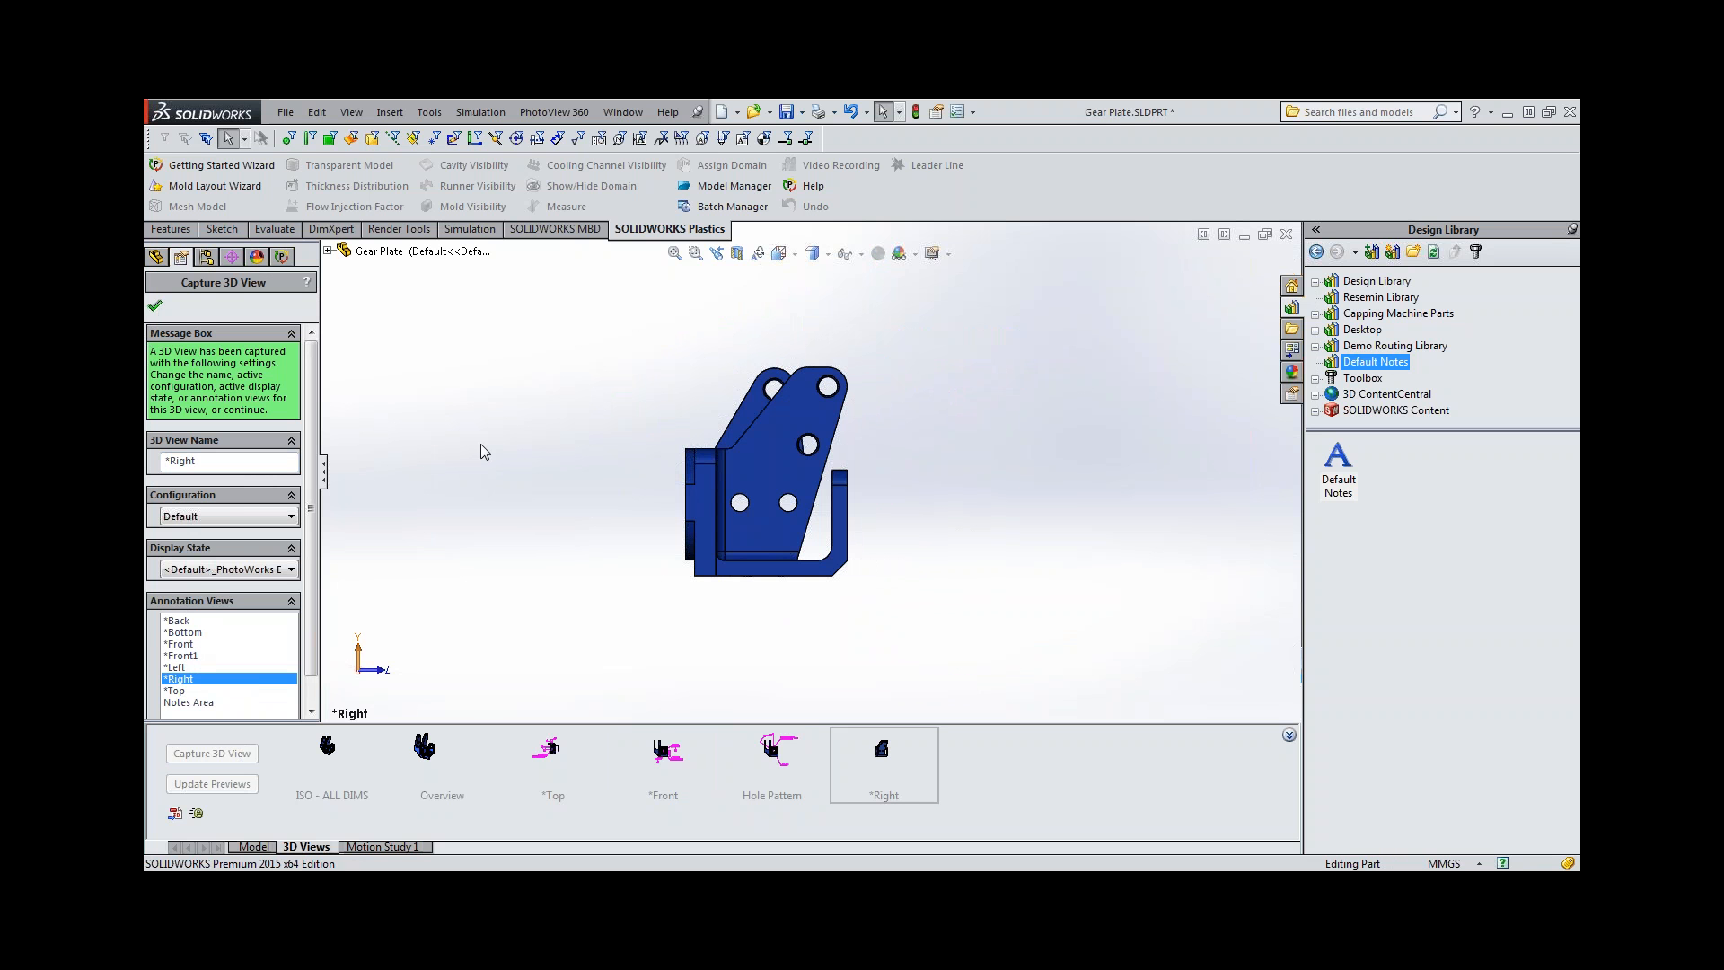
key(Return)
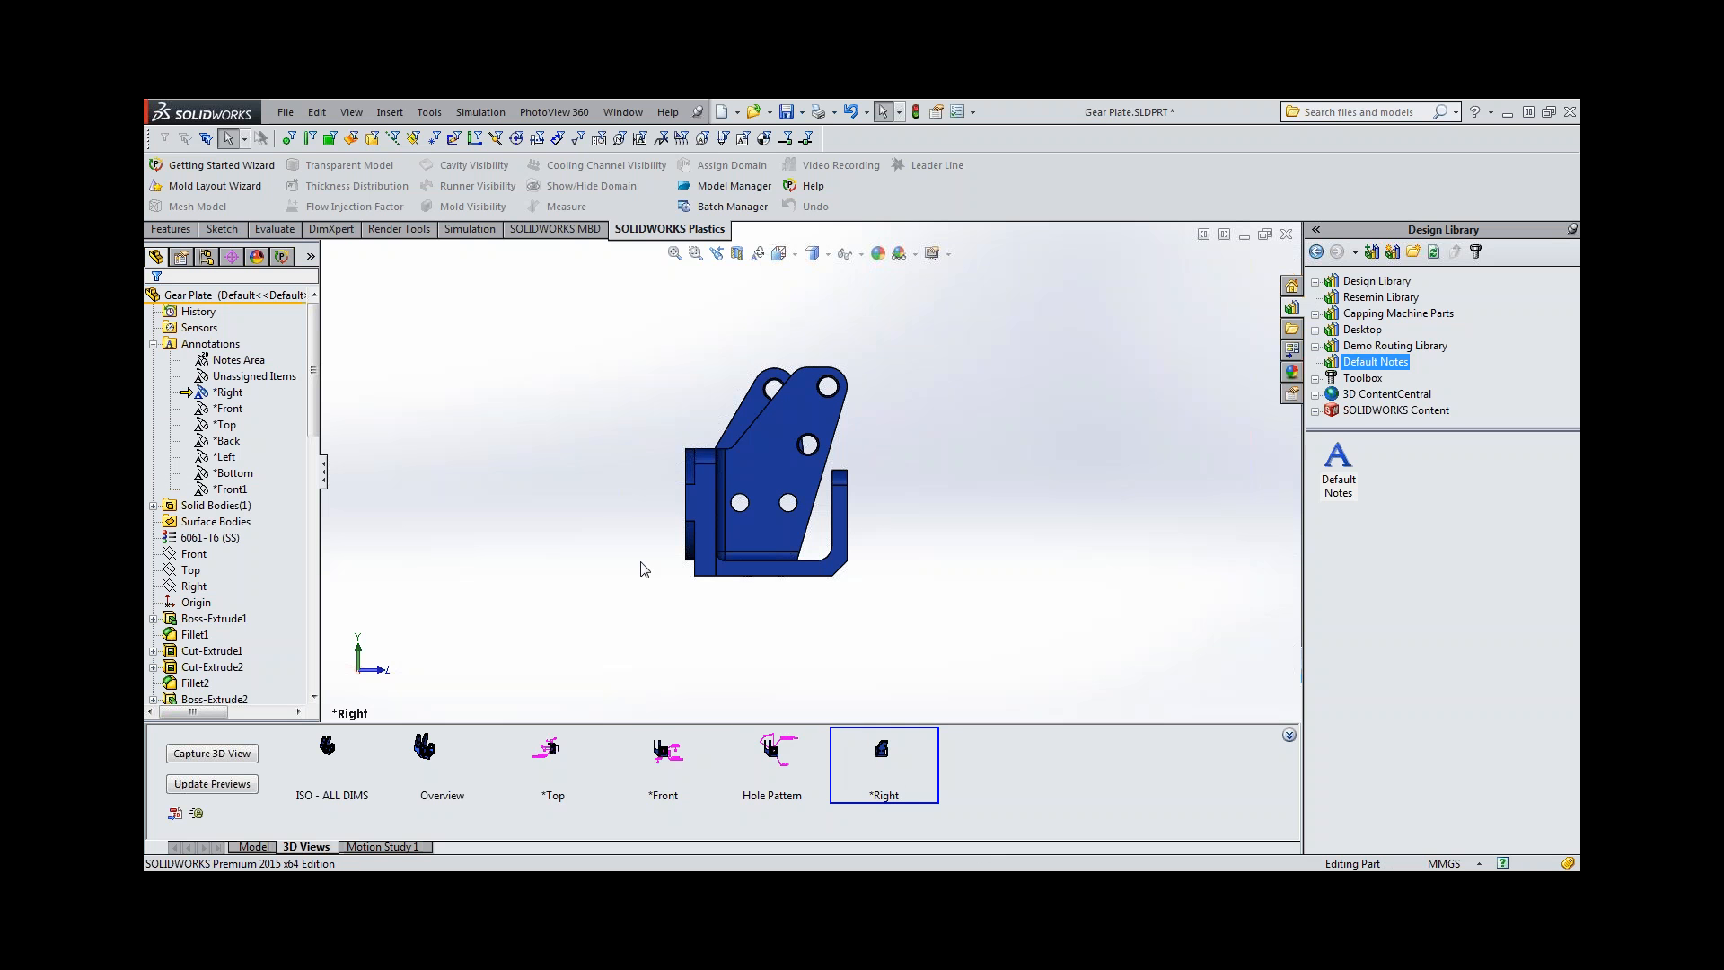
Add a location dimension for the bore plate's thickness, from its two front face regions combined as one plane to its back face.
middle_drag(616, 508, 666, 530)
scroll(690, 495, down, 3)
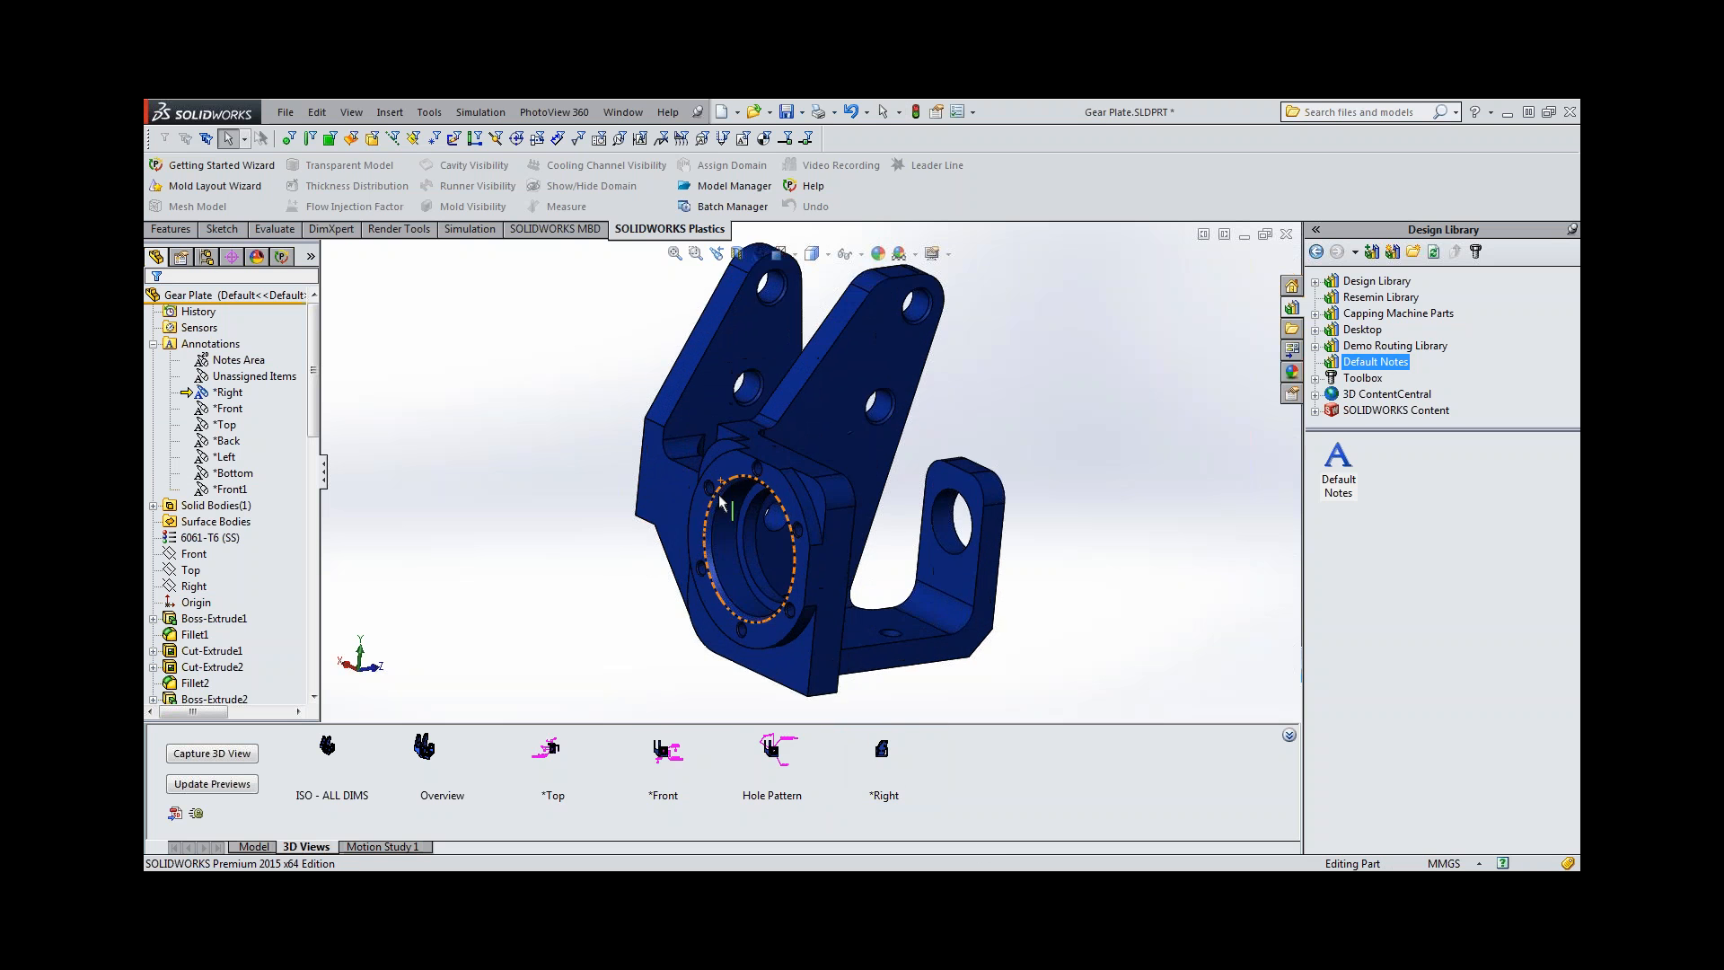
click(331, 228)
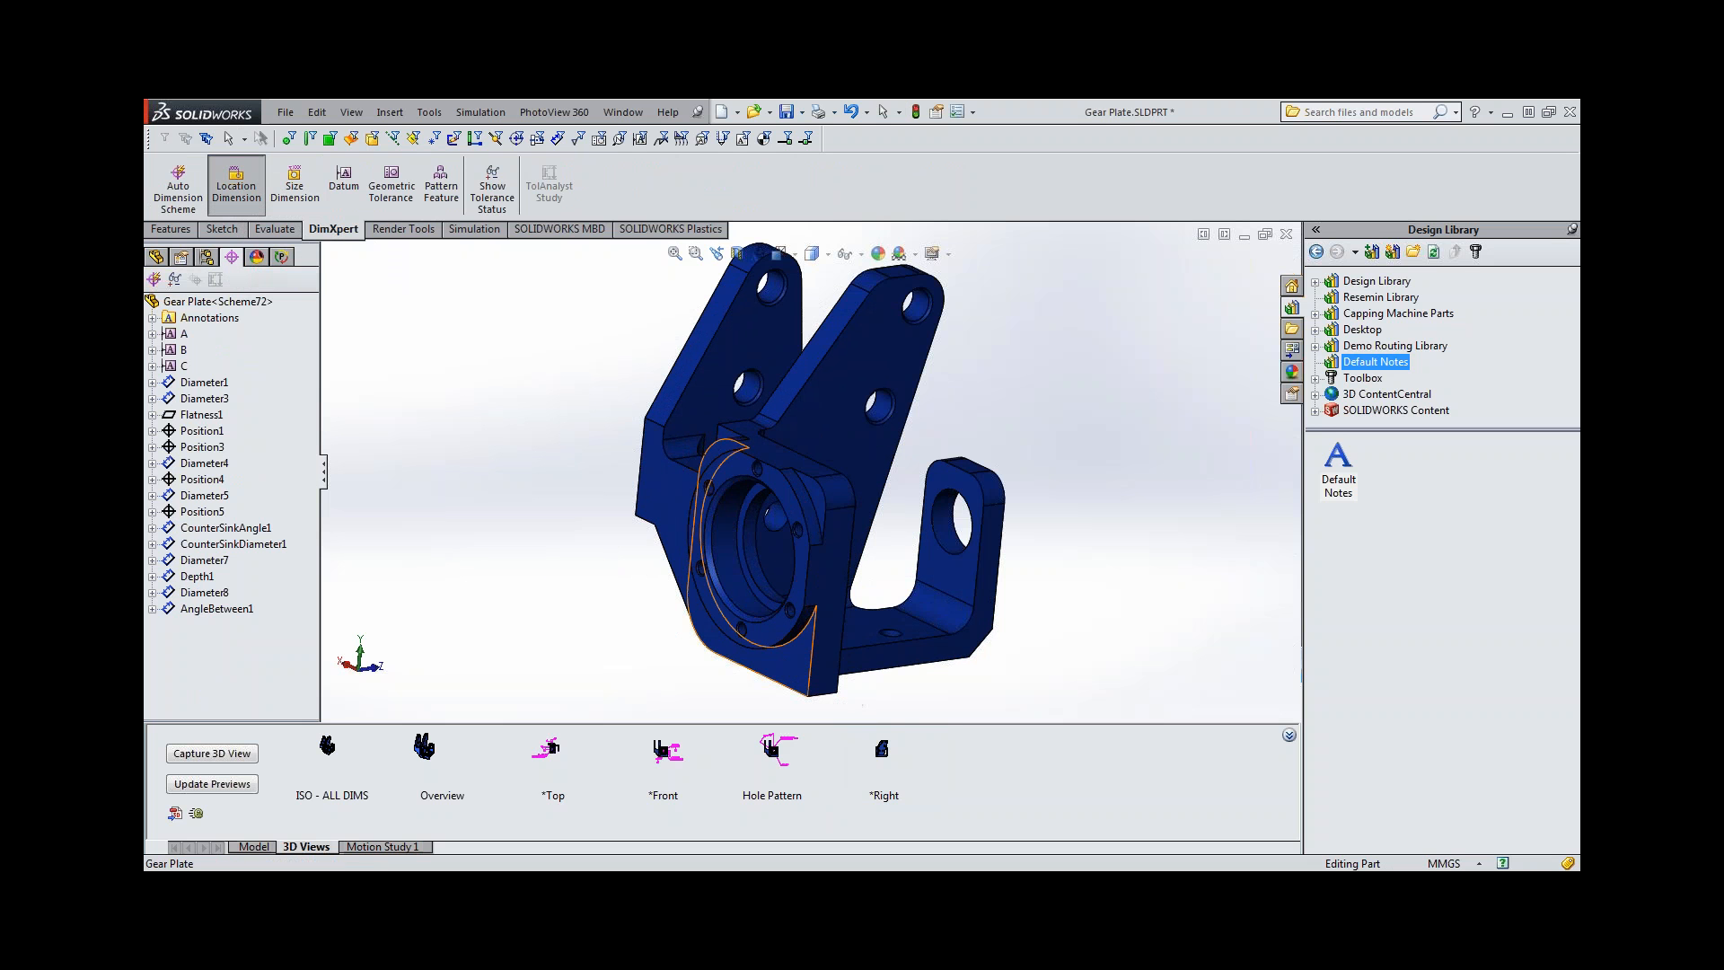
click(781, 656)
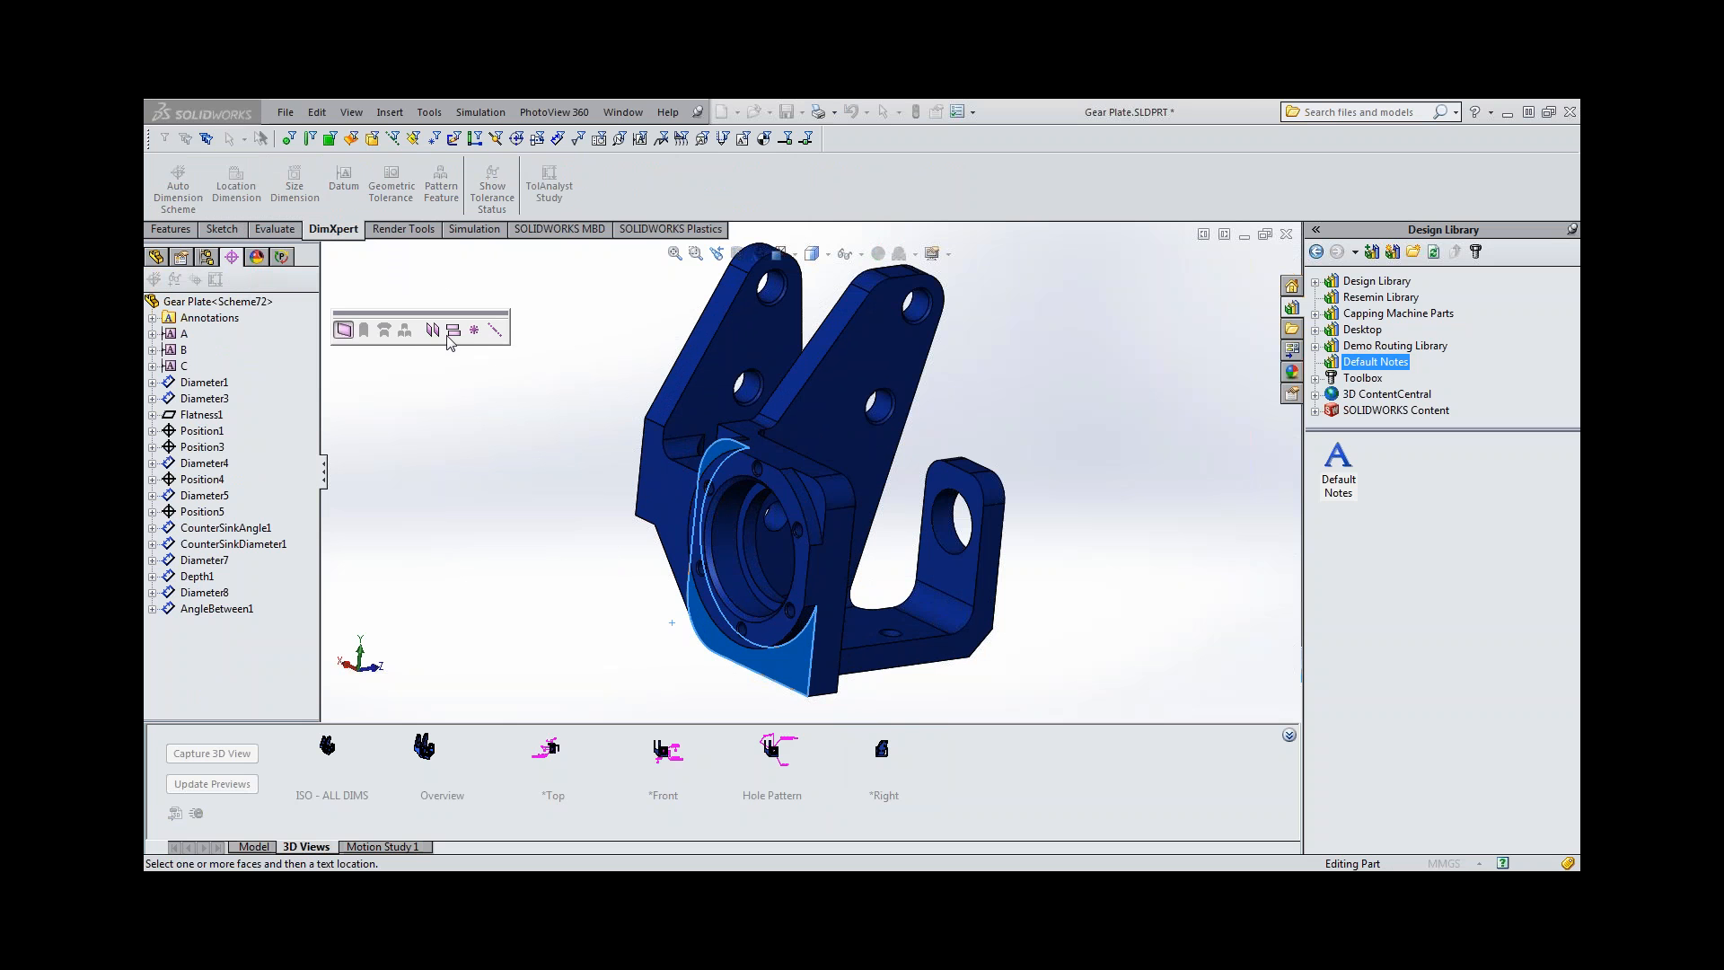
click(812, 488)
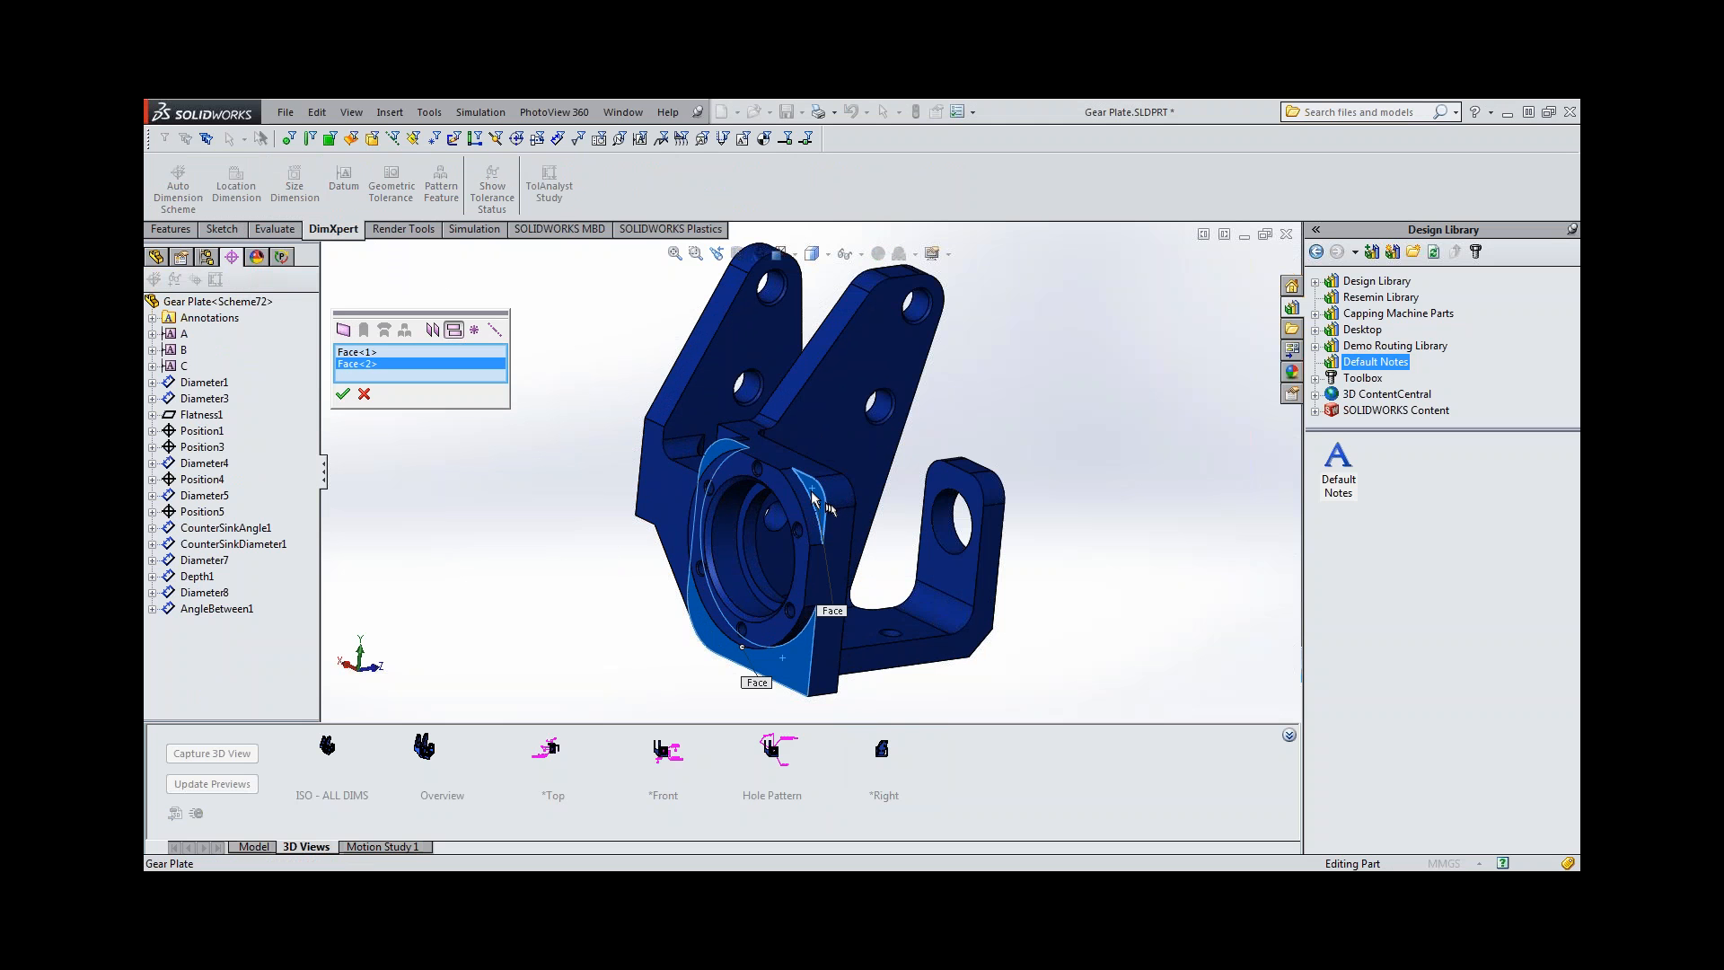
click(342, 395)
middle_drag(812, 588, 690, 494)
click(683, 486)
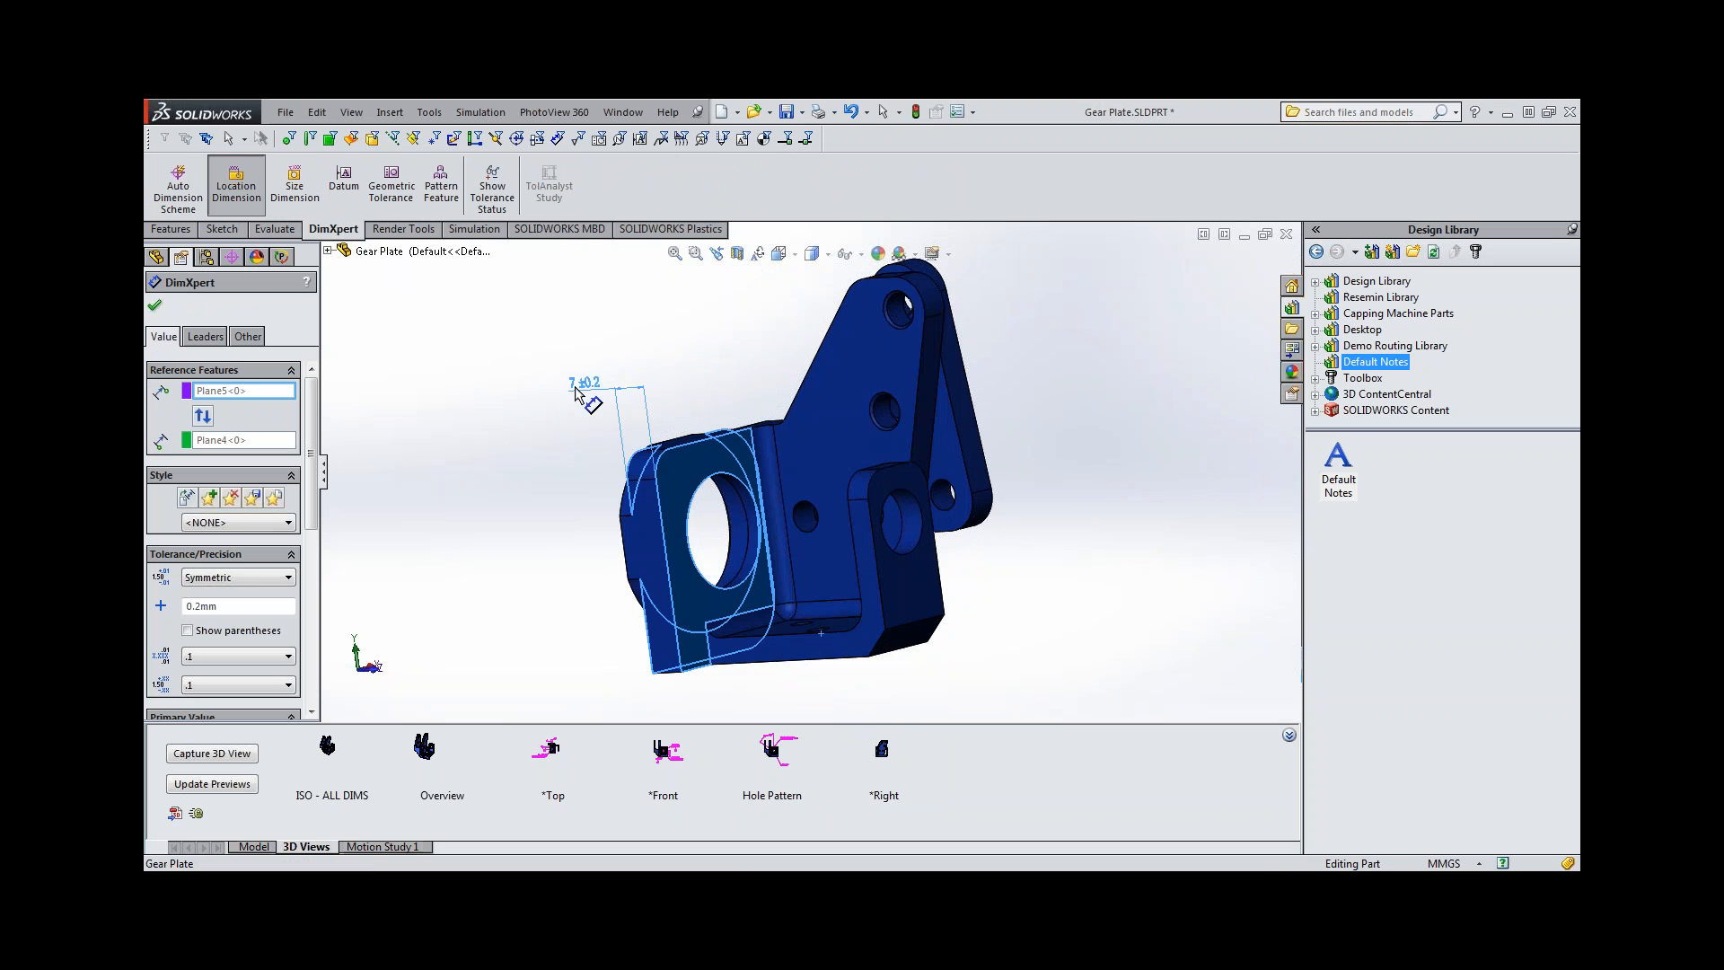
click(584, 388)
Change the plate thickness dimension's tolerance type to Limit.
click(252, 578)
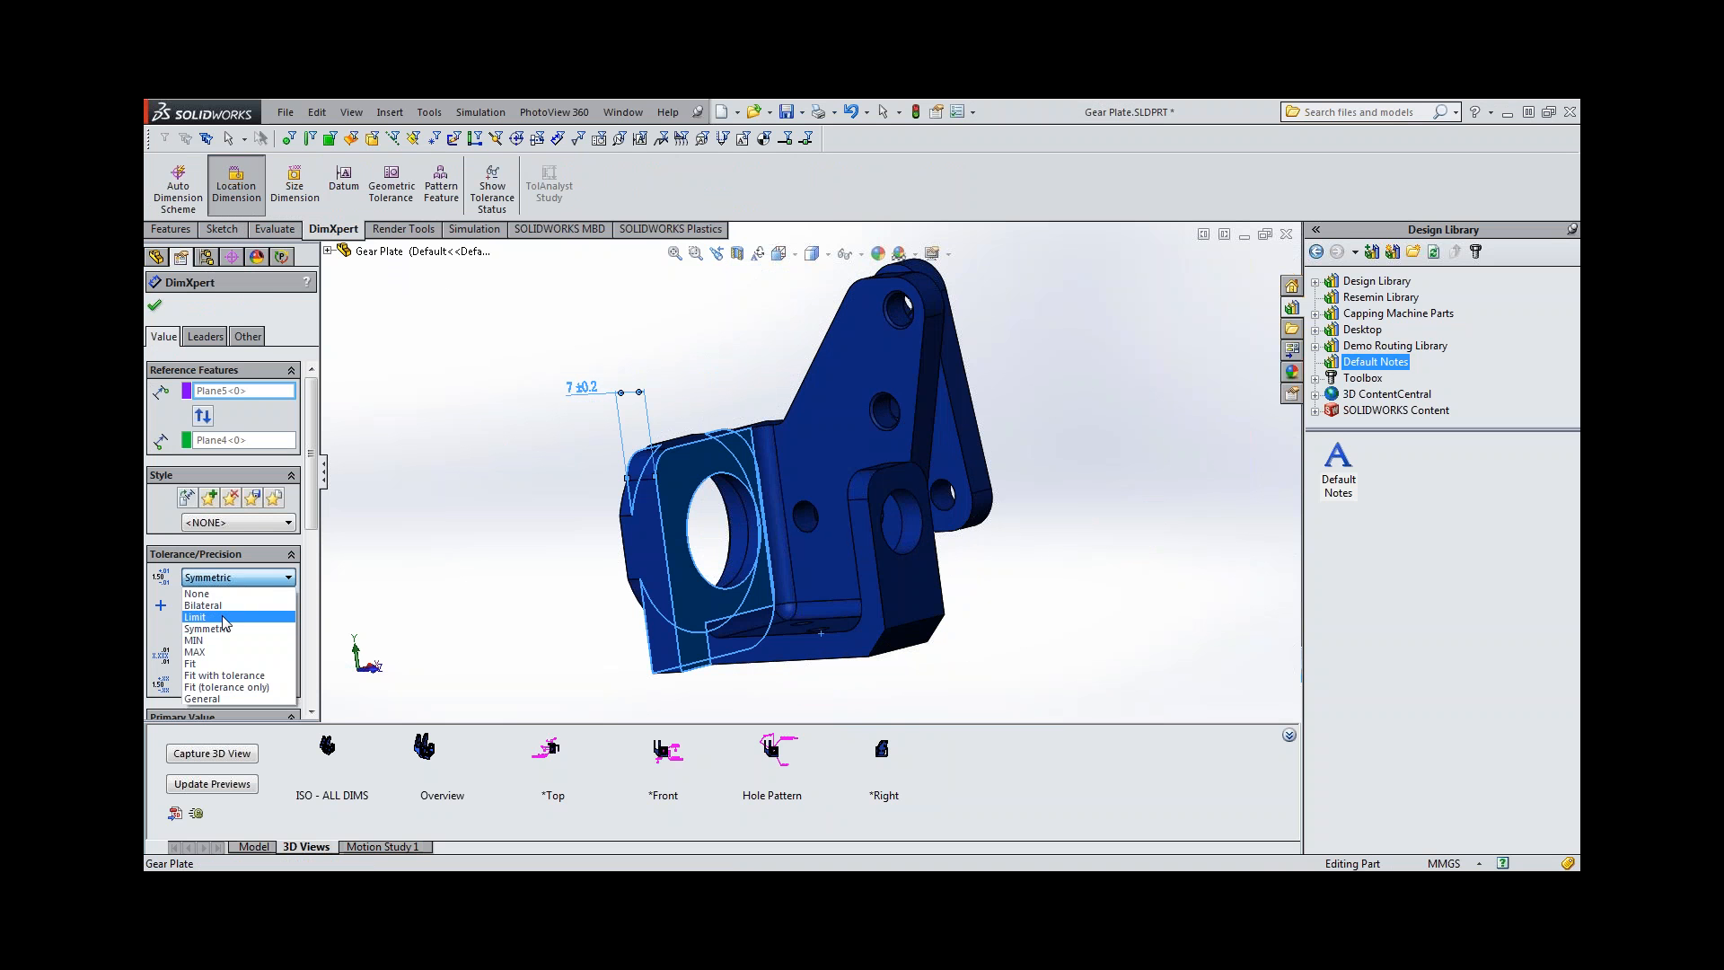
click(227, 620)
click(155, 311)
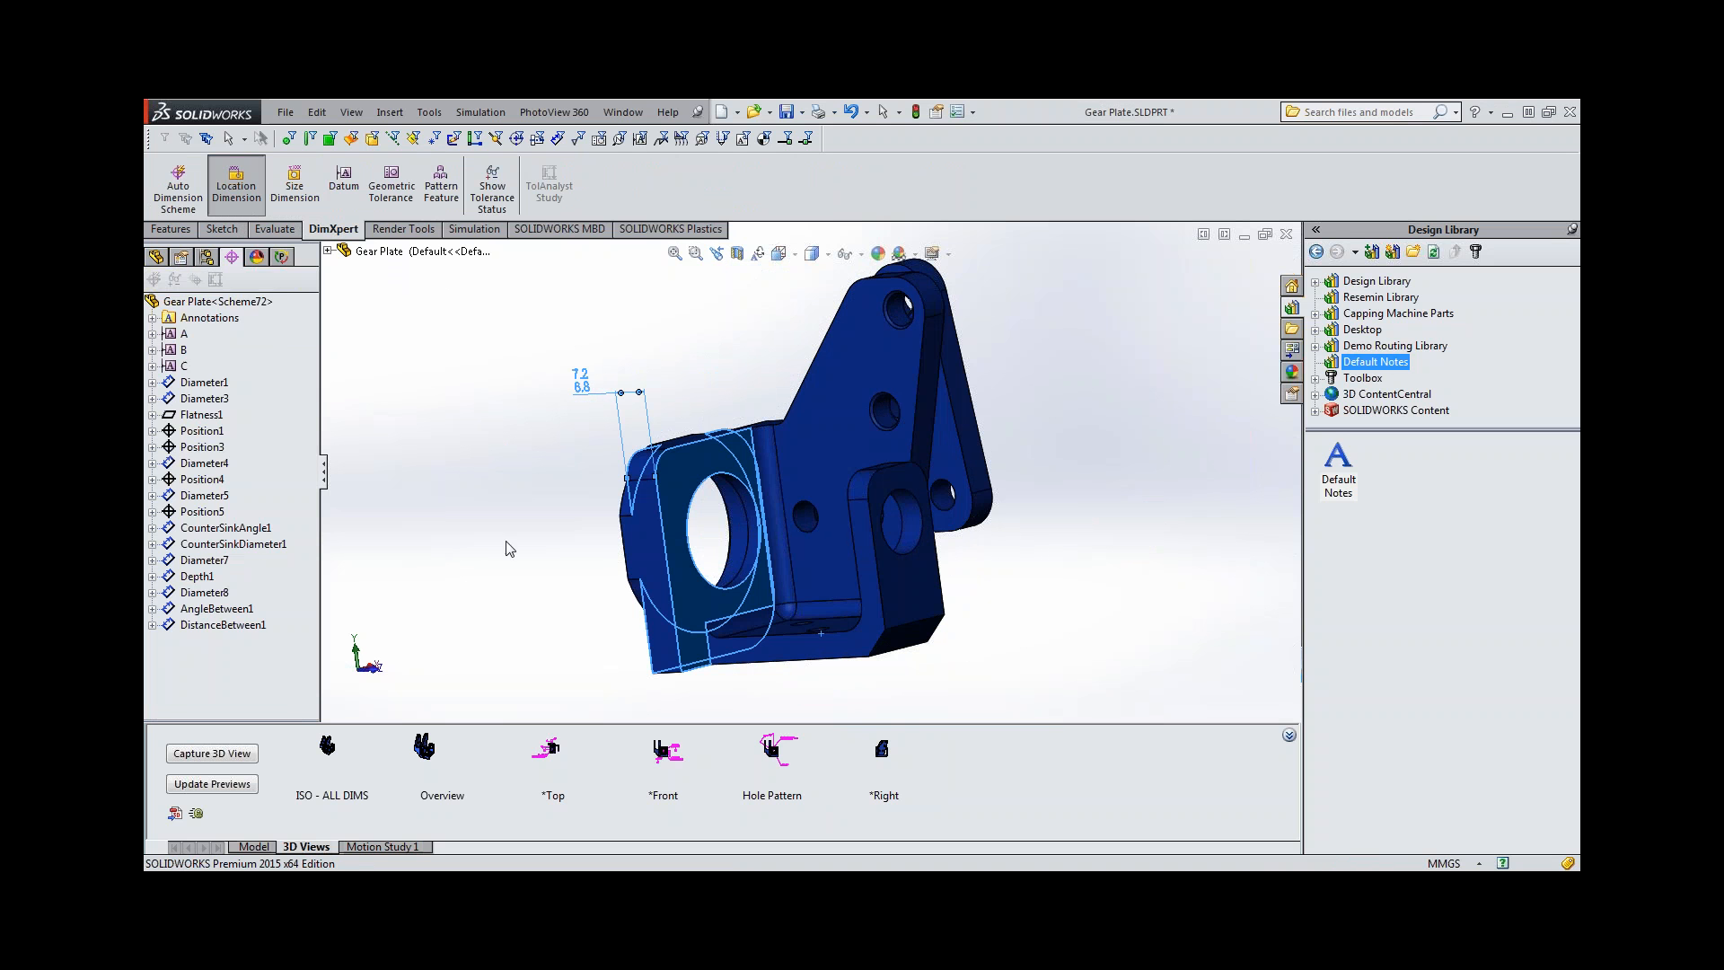
Add a location dimension from the bore plate's combined front plane to the small lug, placed above the model.
middle_drag(504, 546, 620, 583)
click(236, 186)
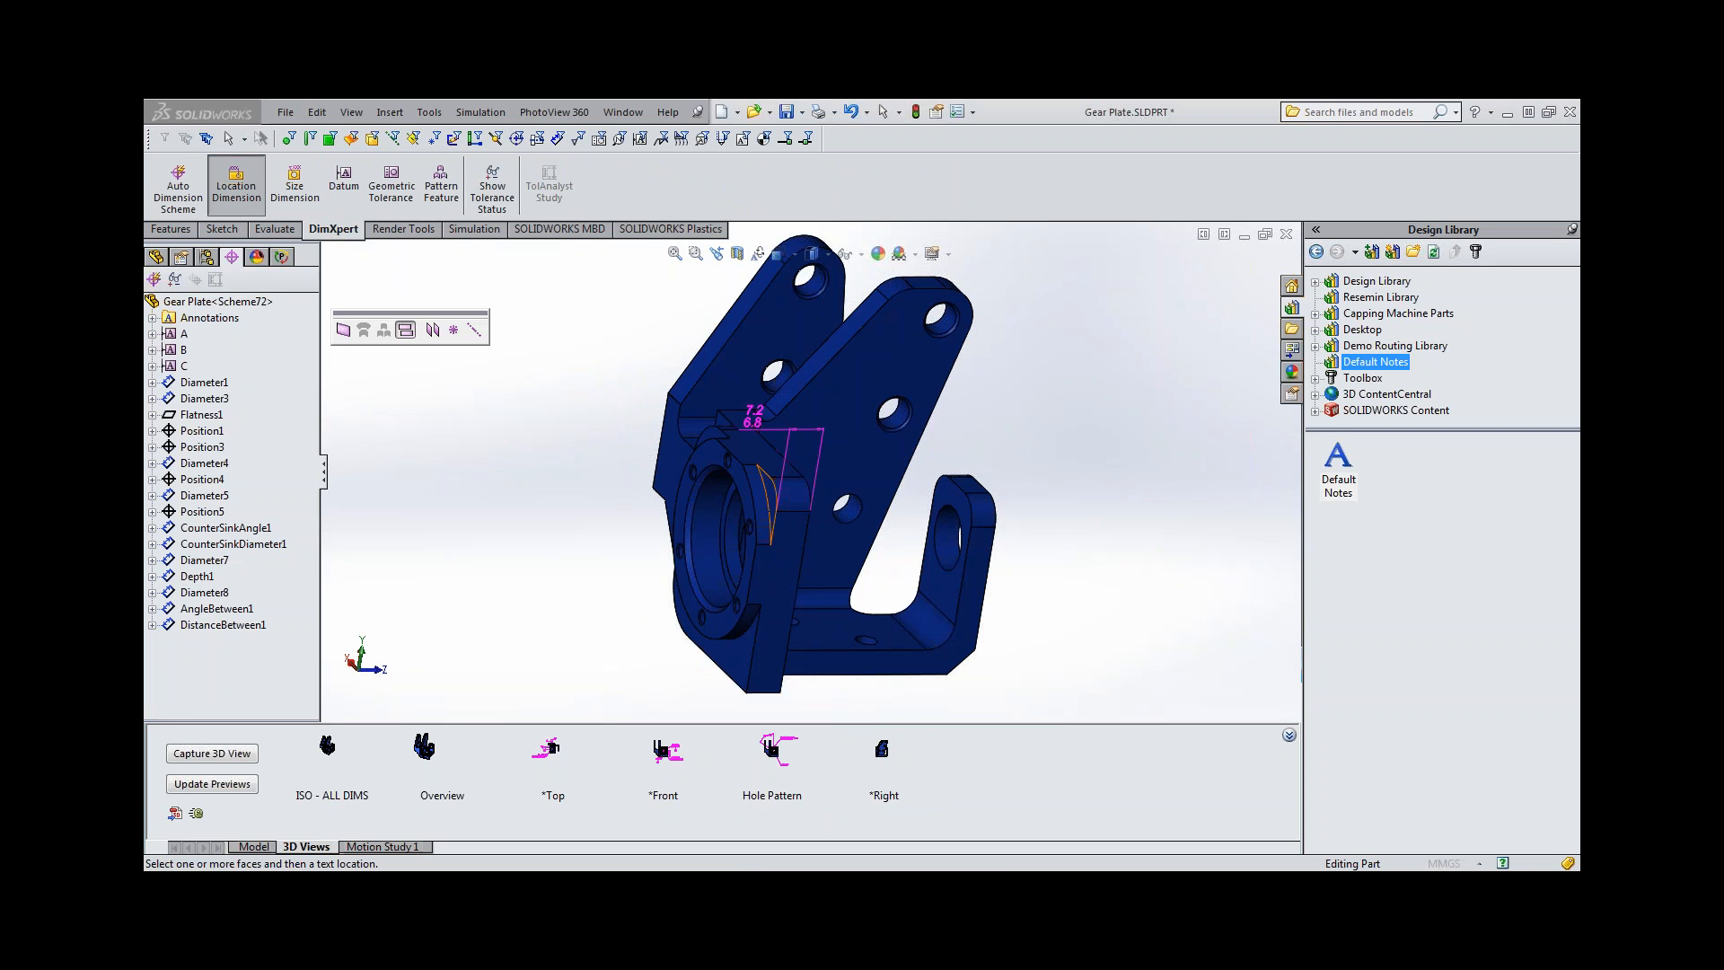
click(672, 597)
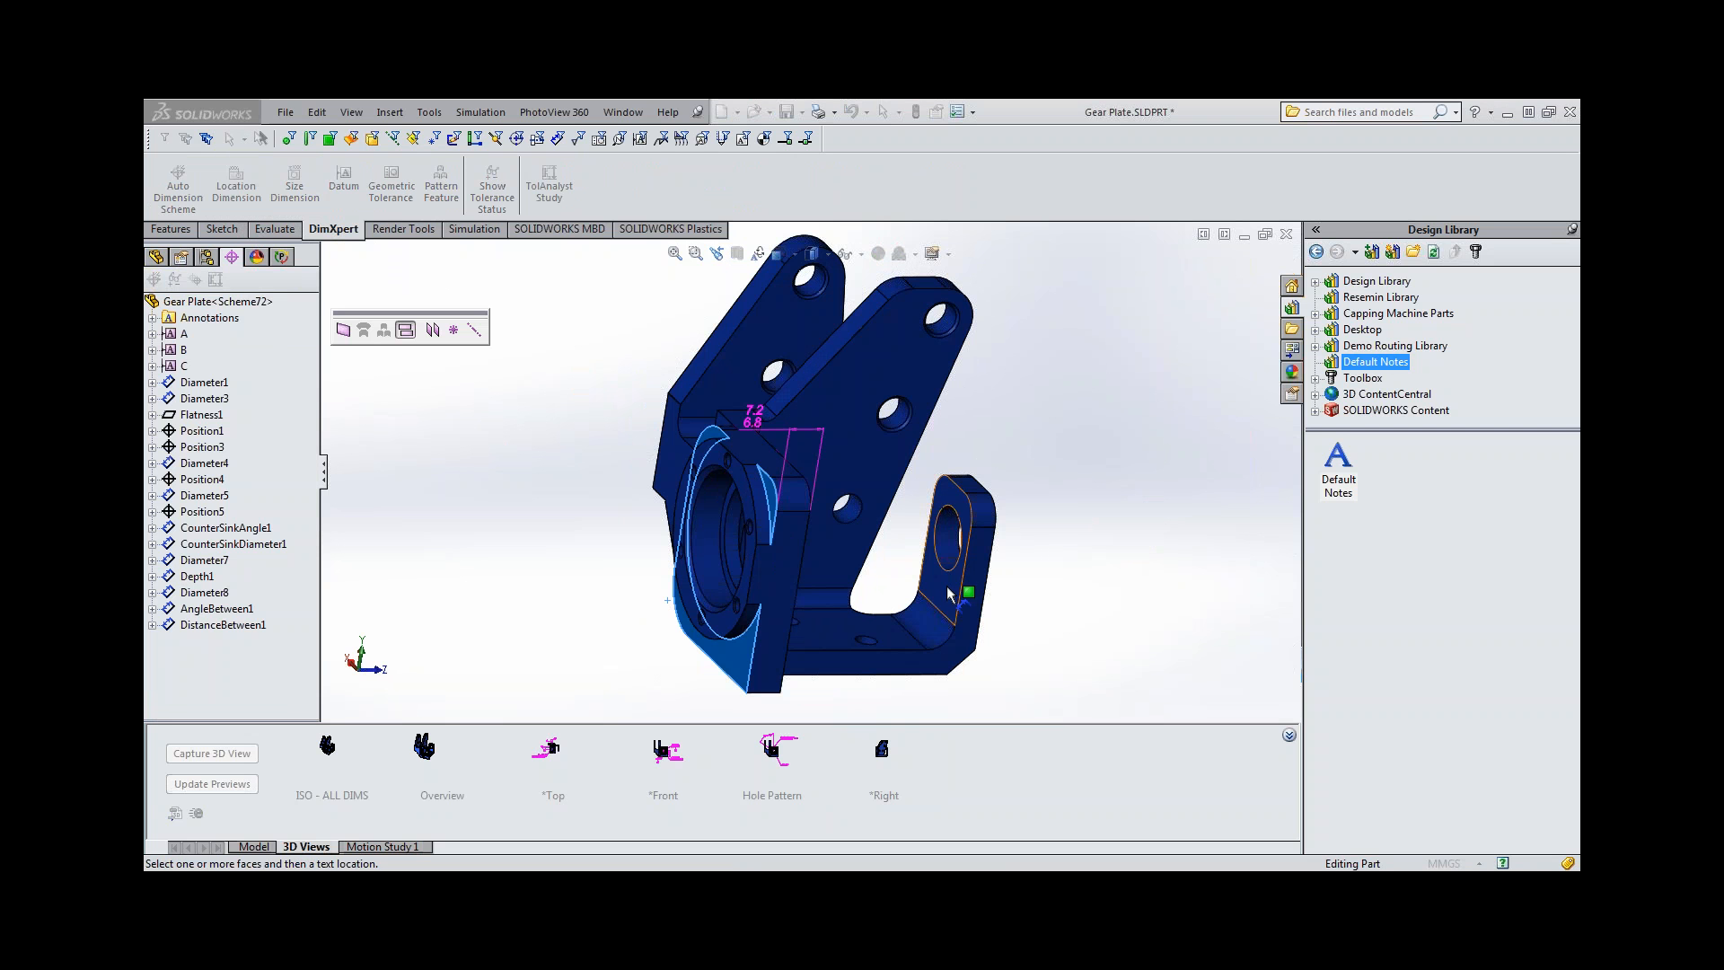
click(856, 371)
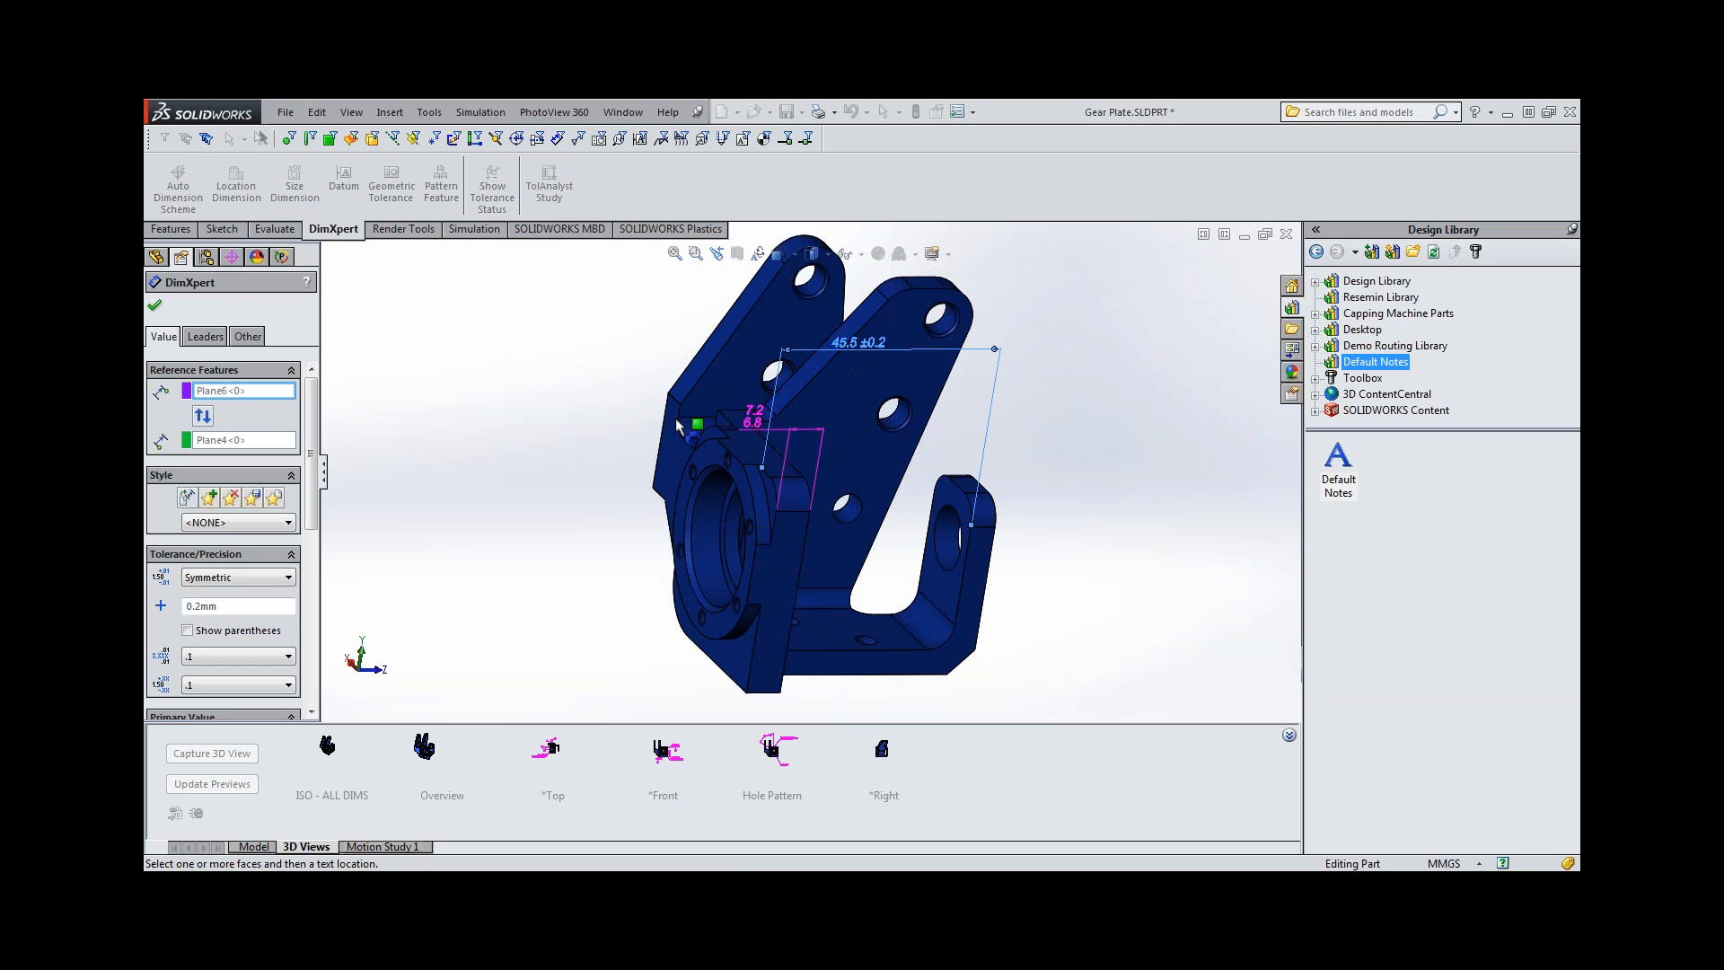
click(157, 306)
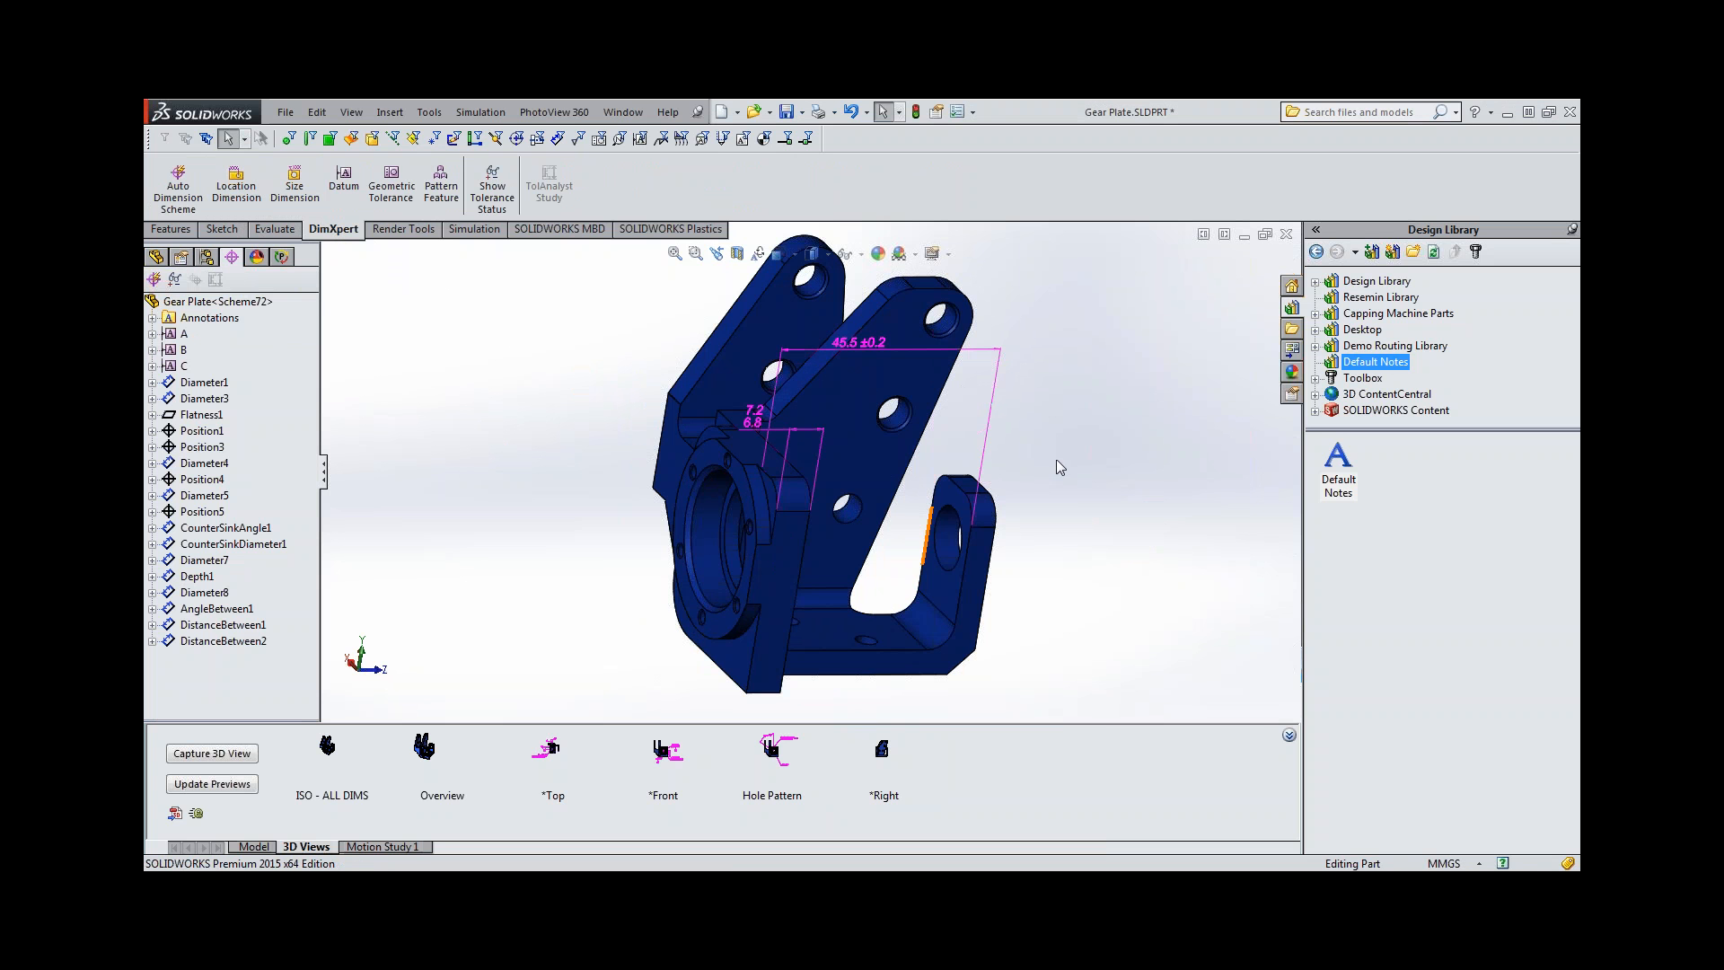
Add a location dimension for the small lug's height, from its top face to the underside of the base.
click(235, 186)
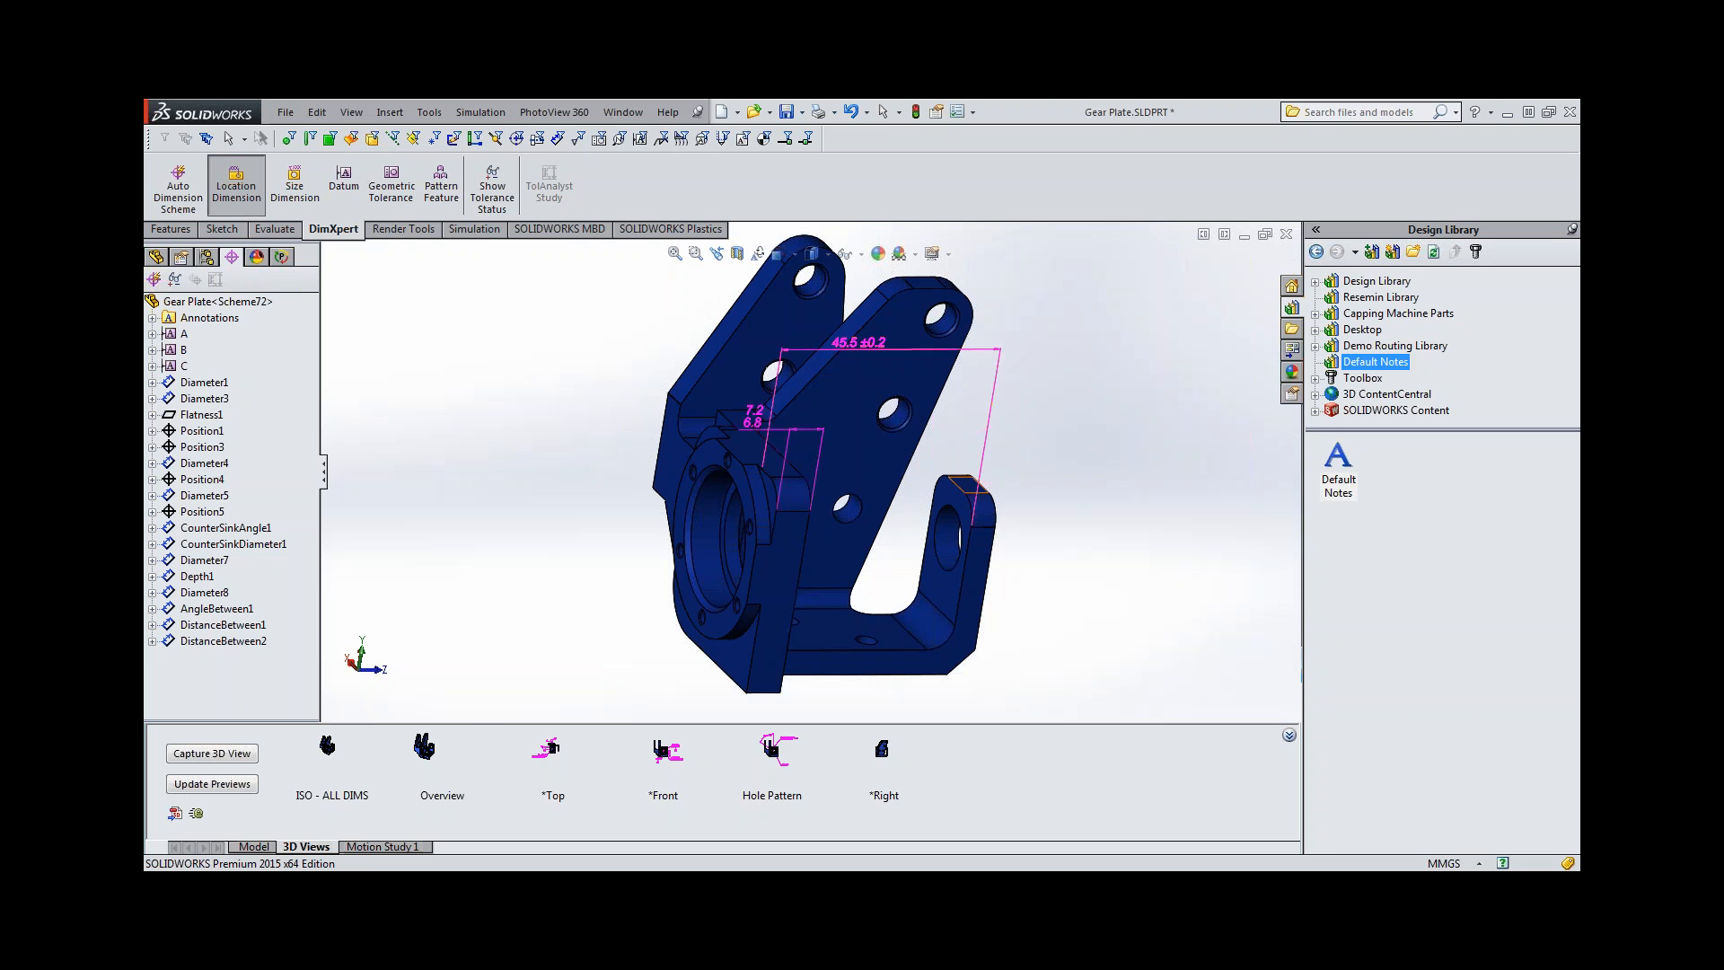
middle_drag(940, 701, 915, 571)
click(883, 644)
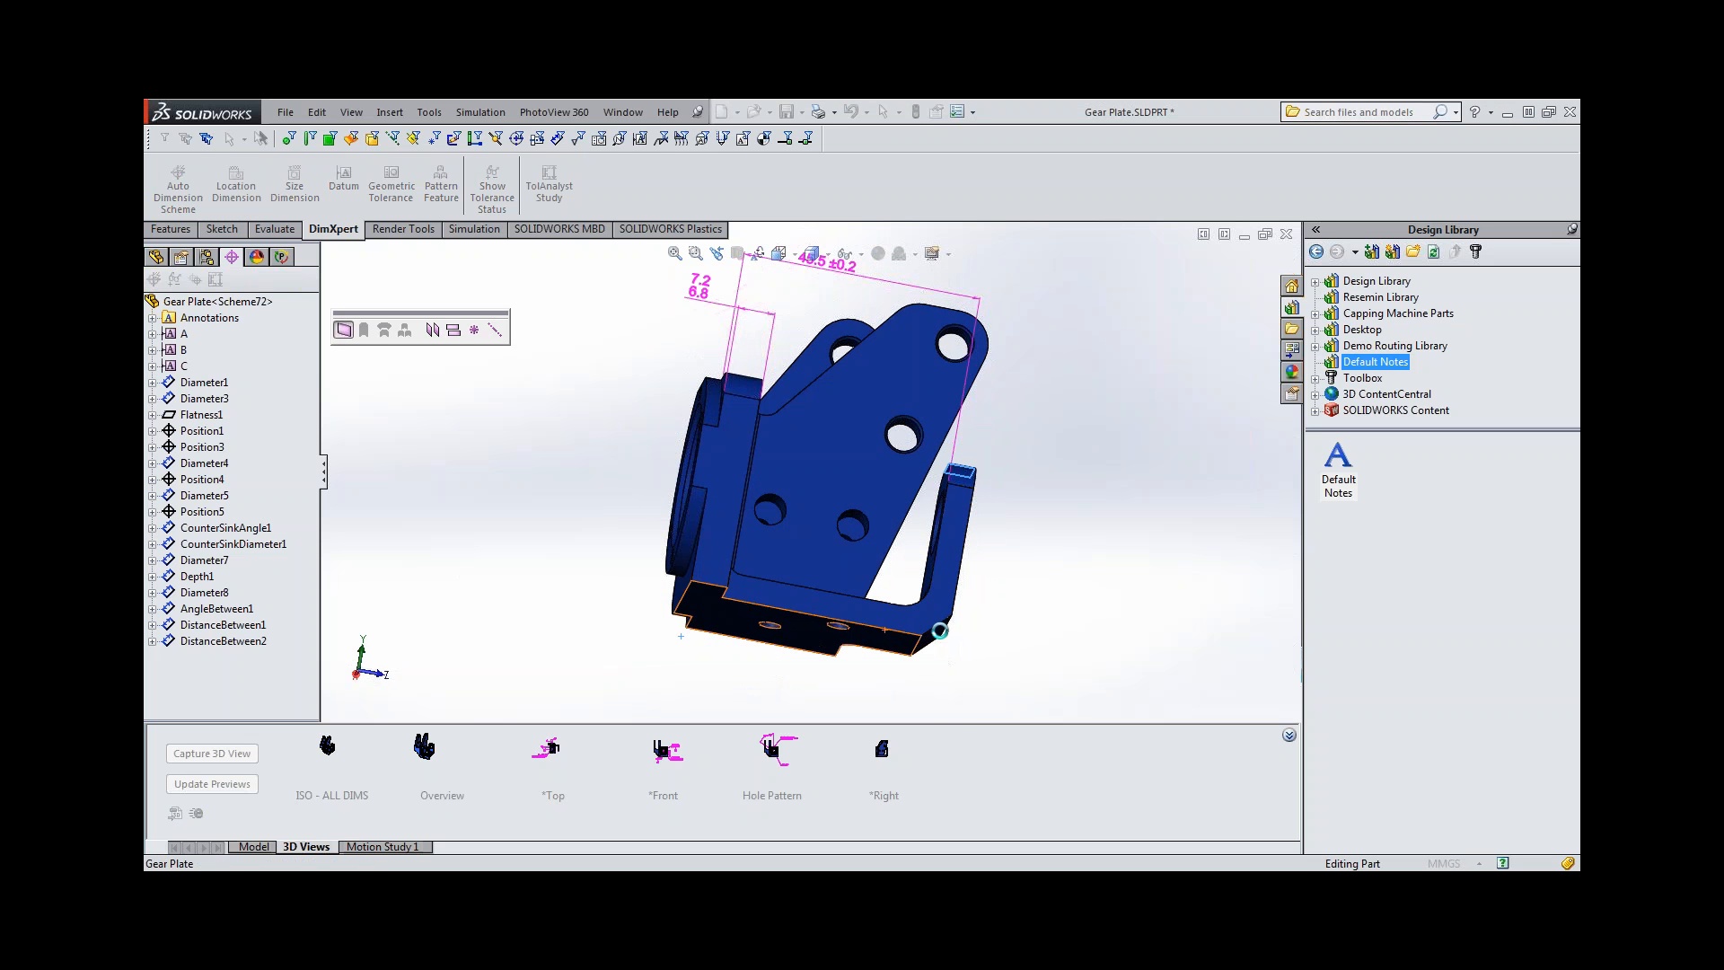
click(1033, 585)
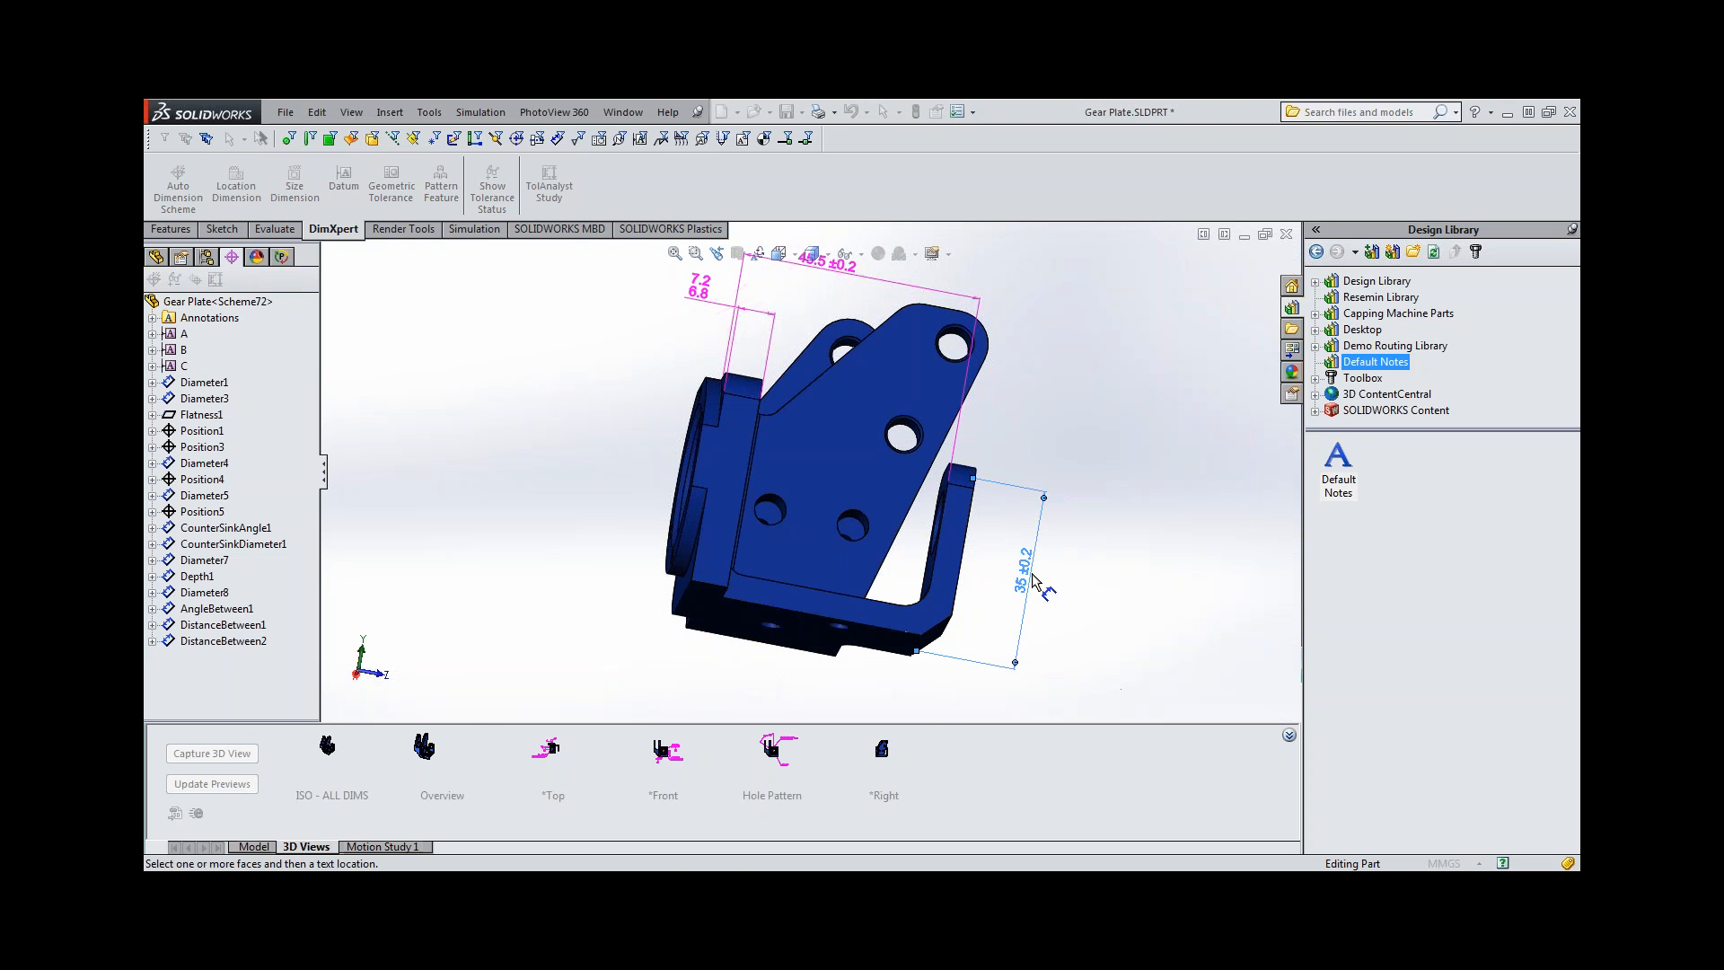
middle_drag(864, 620, 877, 670)
click(1013, 701)
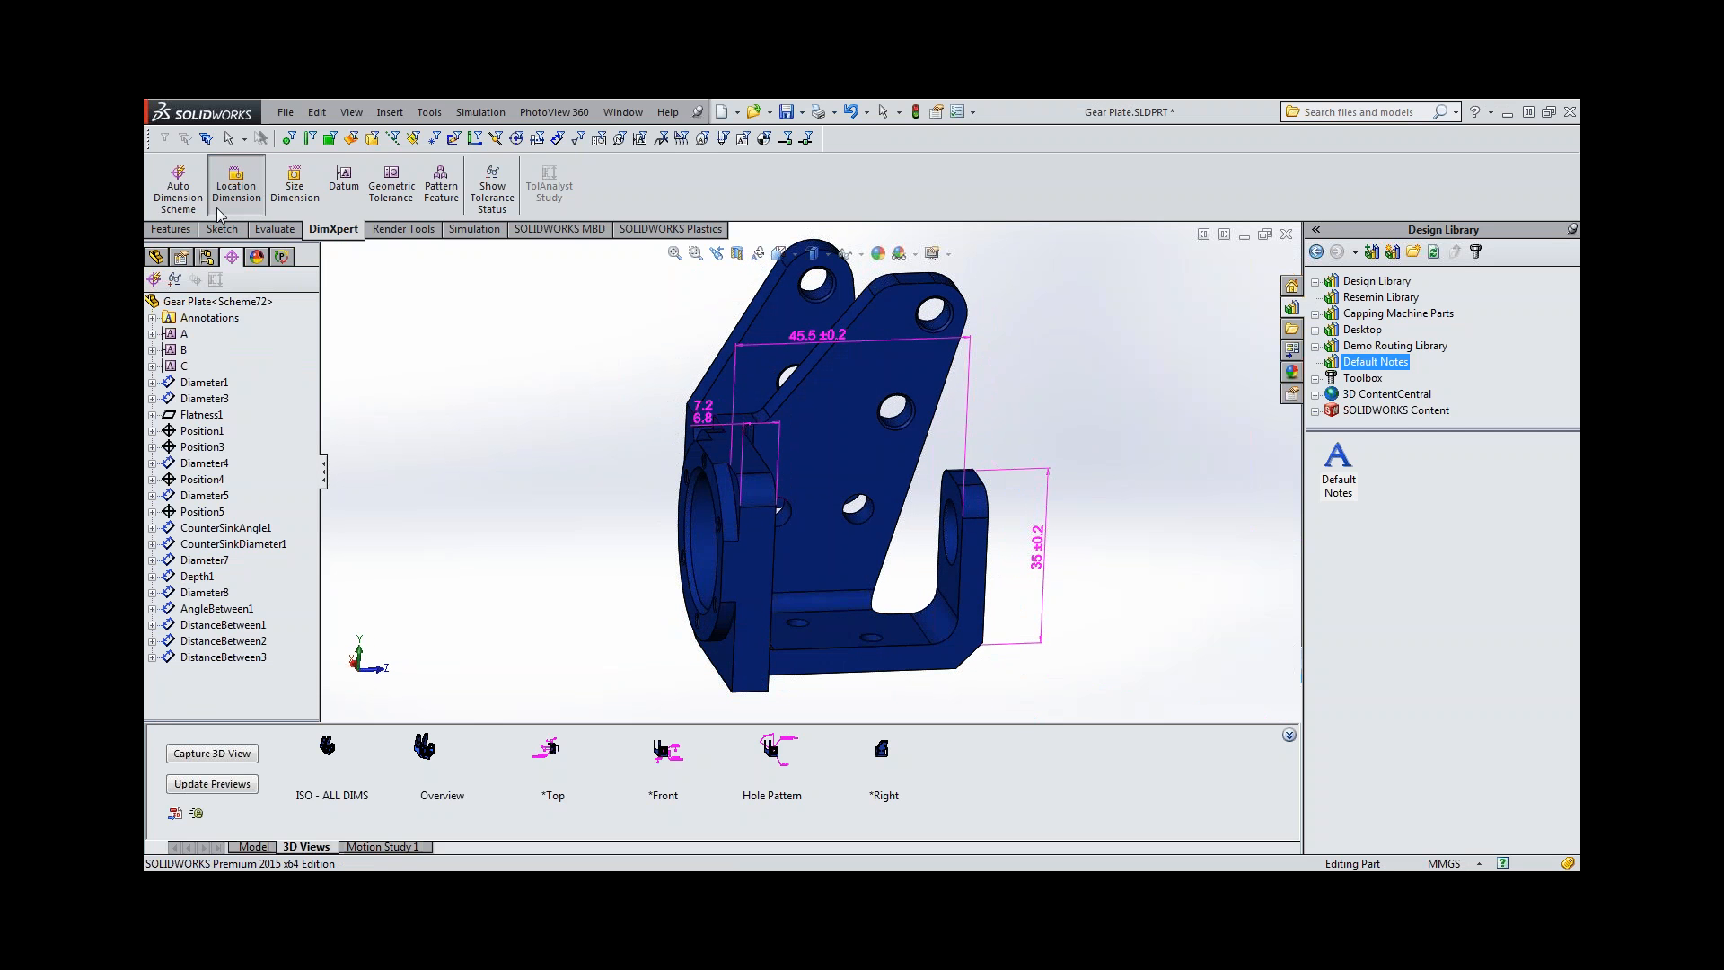
Add a location dimension for the base flange's thickness, from its upper face to its underside, placed beside the lug.
click(910, 639)
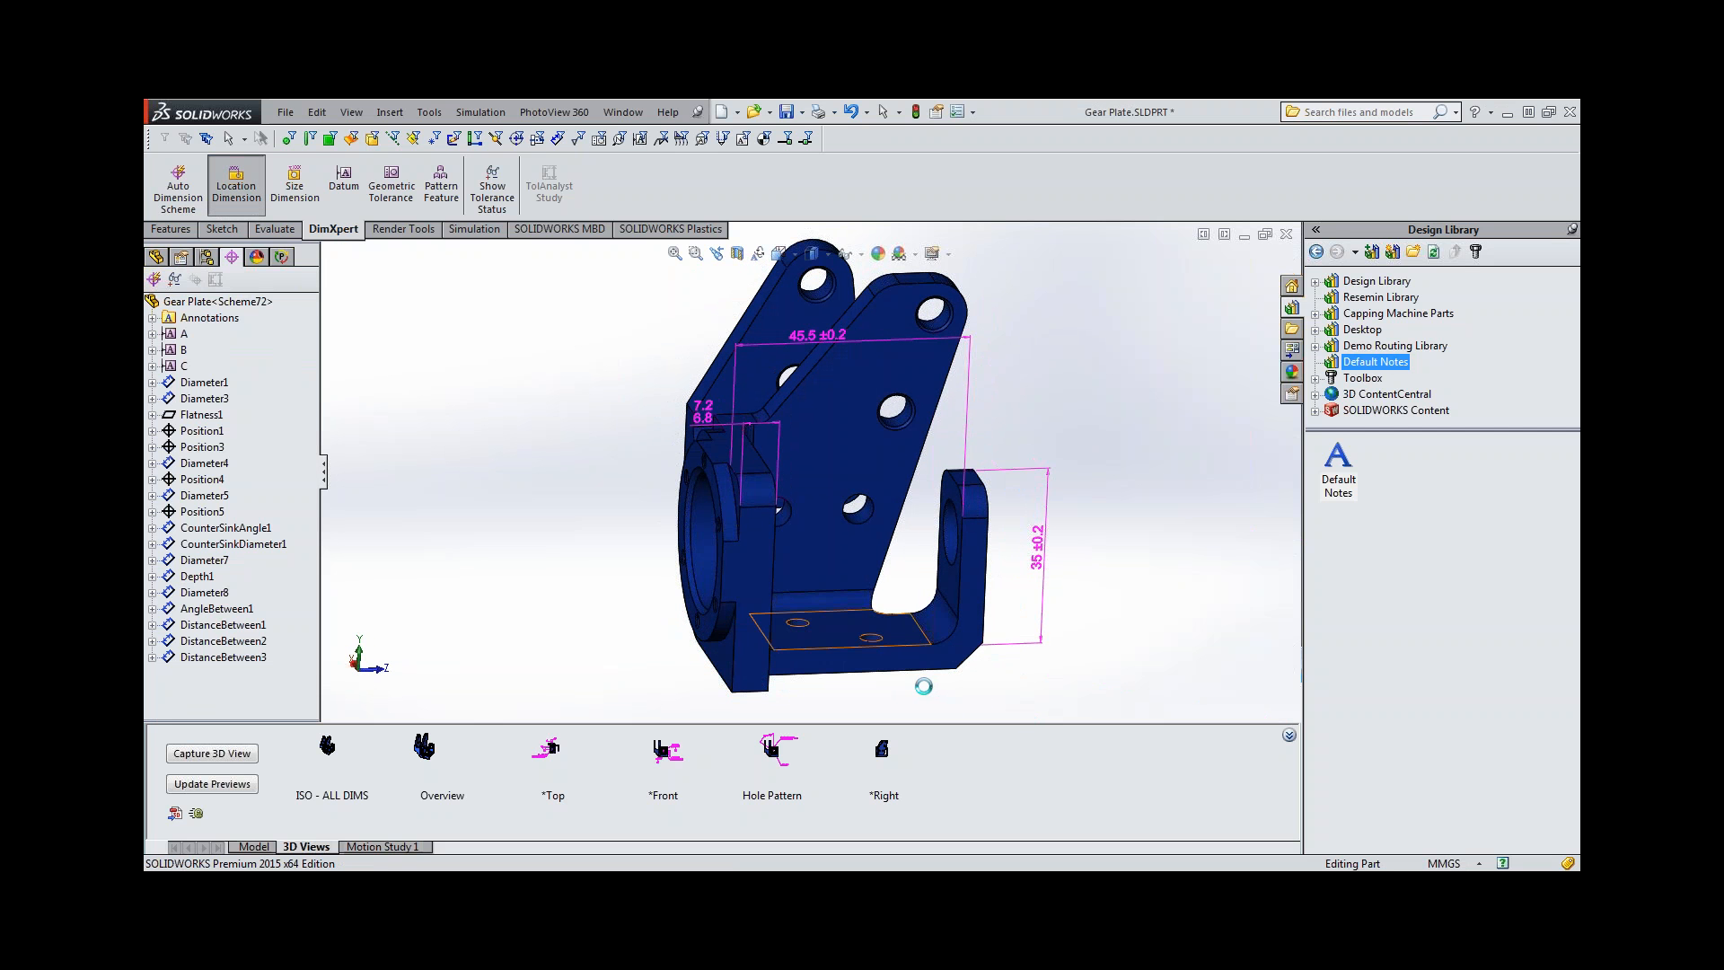
middle_drag(904, 635, 888, 603)
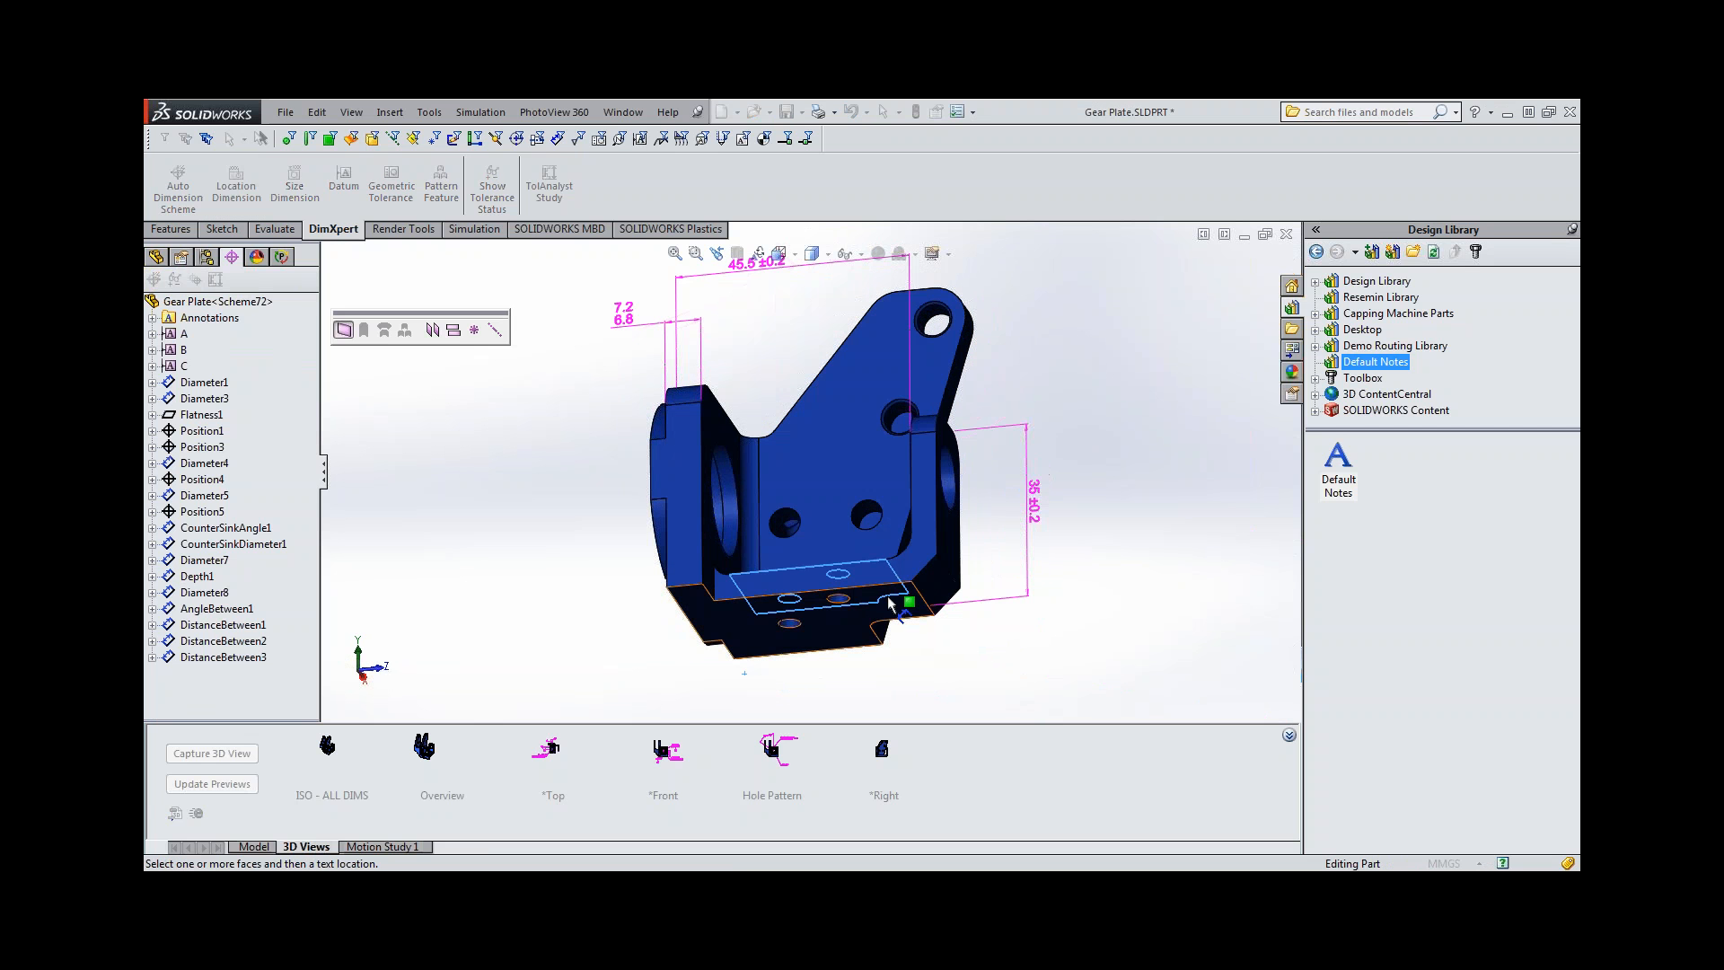
click(888, 599)
click(1056, 628)
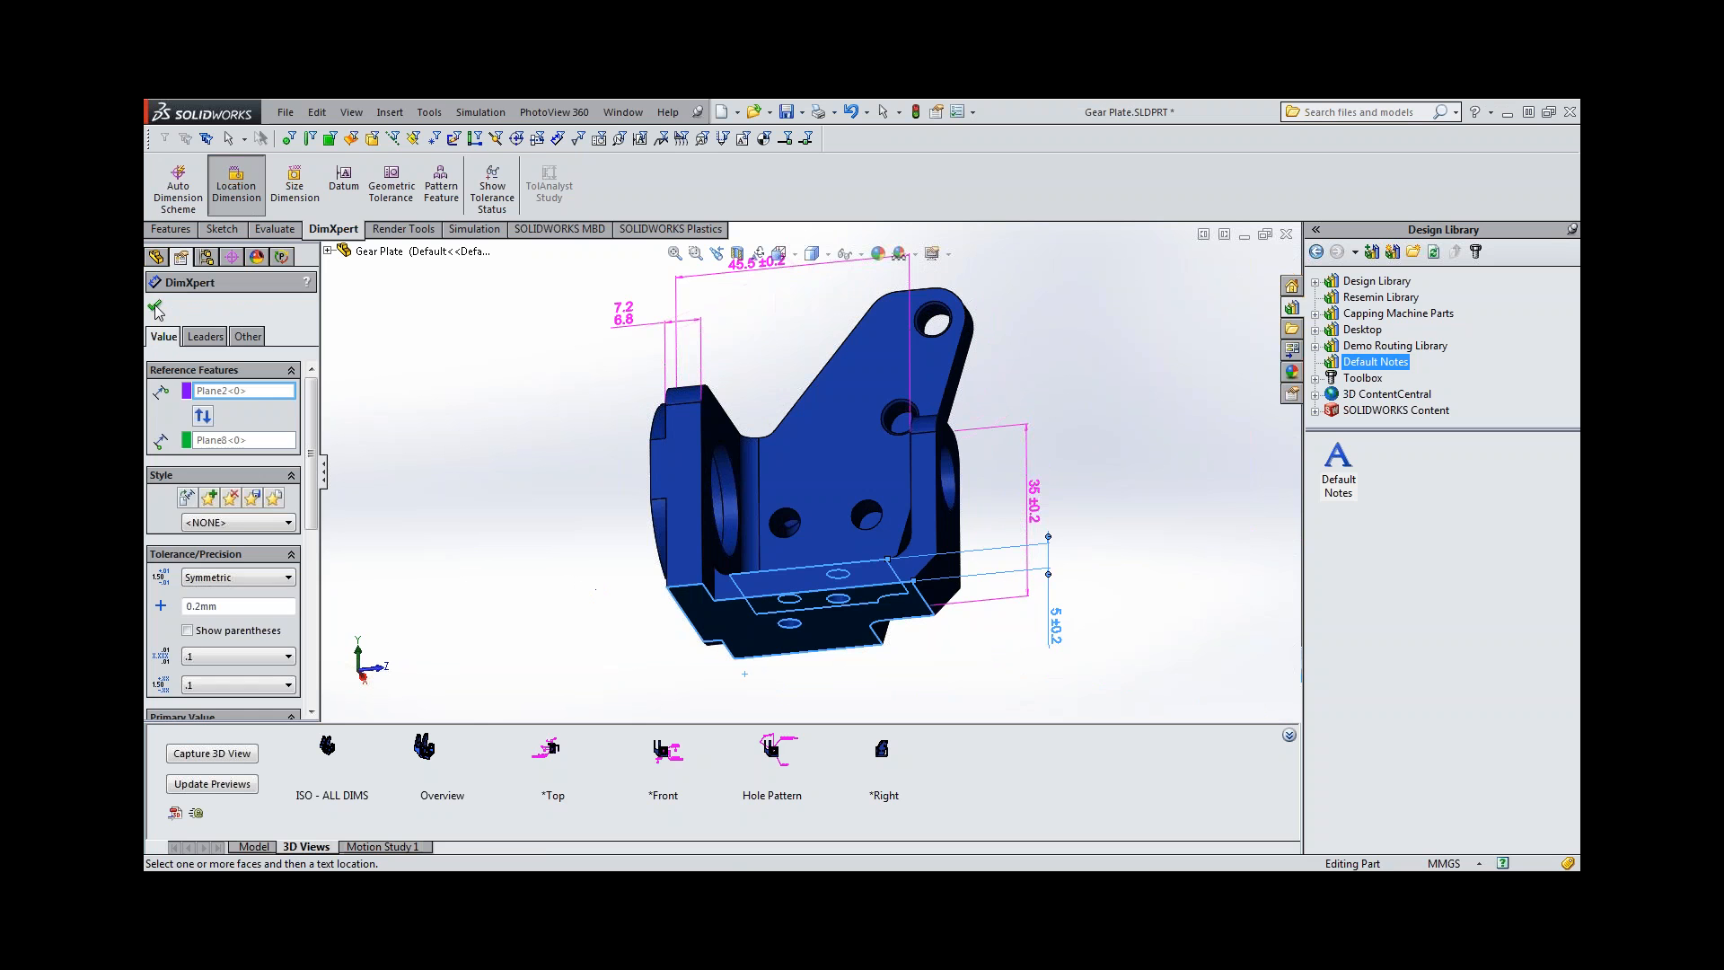
click(156, 309)
middle_drag(530, 500, 611, 585)
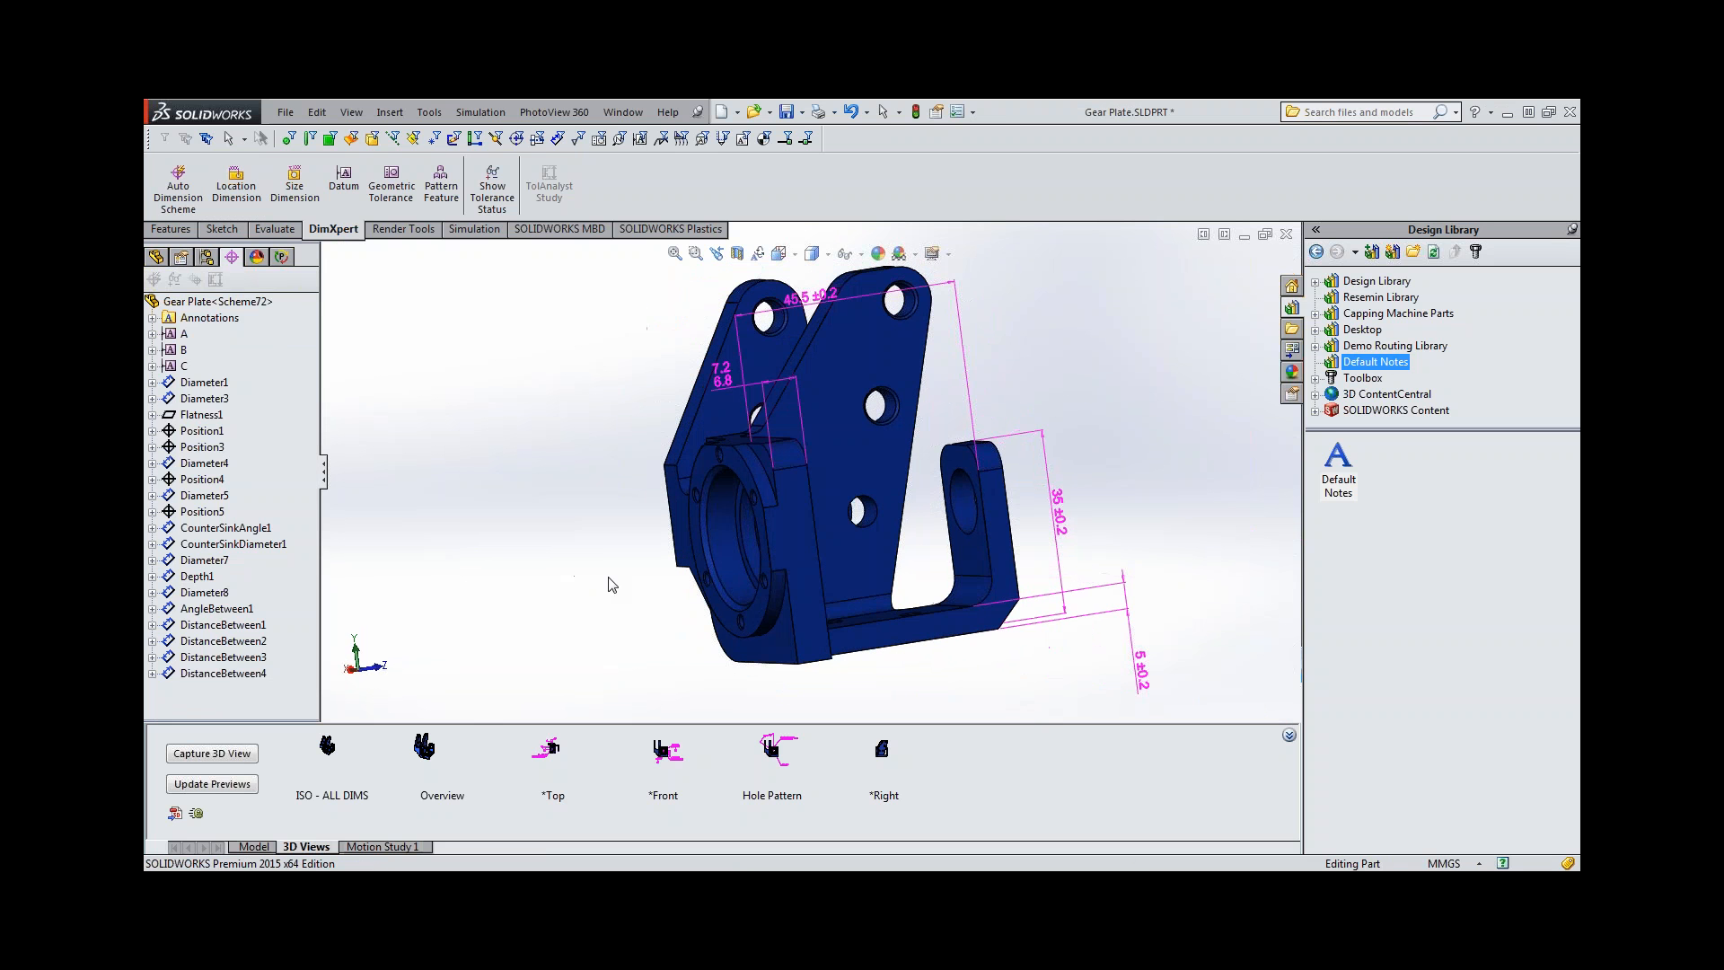
Add a size dimension for the inner fillet between the base flange and the small lug, placed inside the opening.
double_click(884, 757)
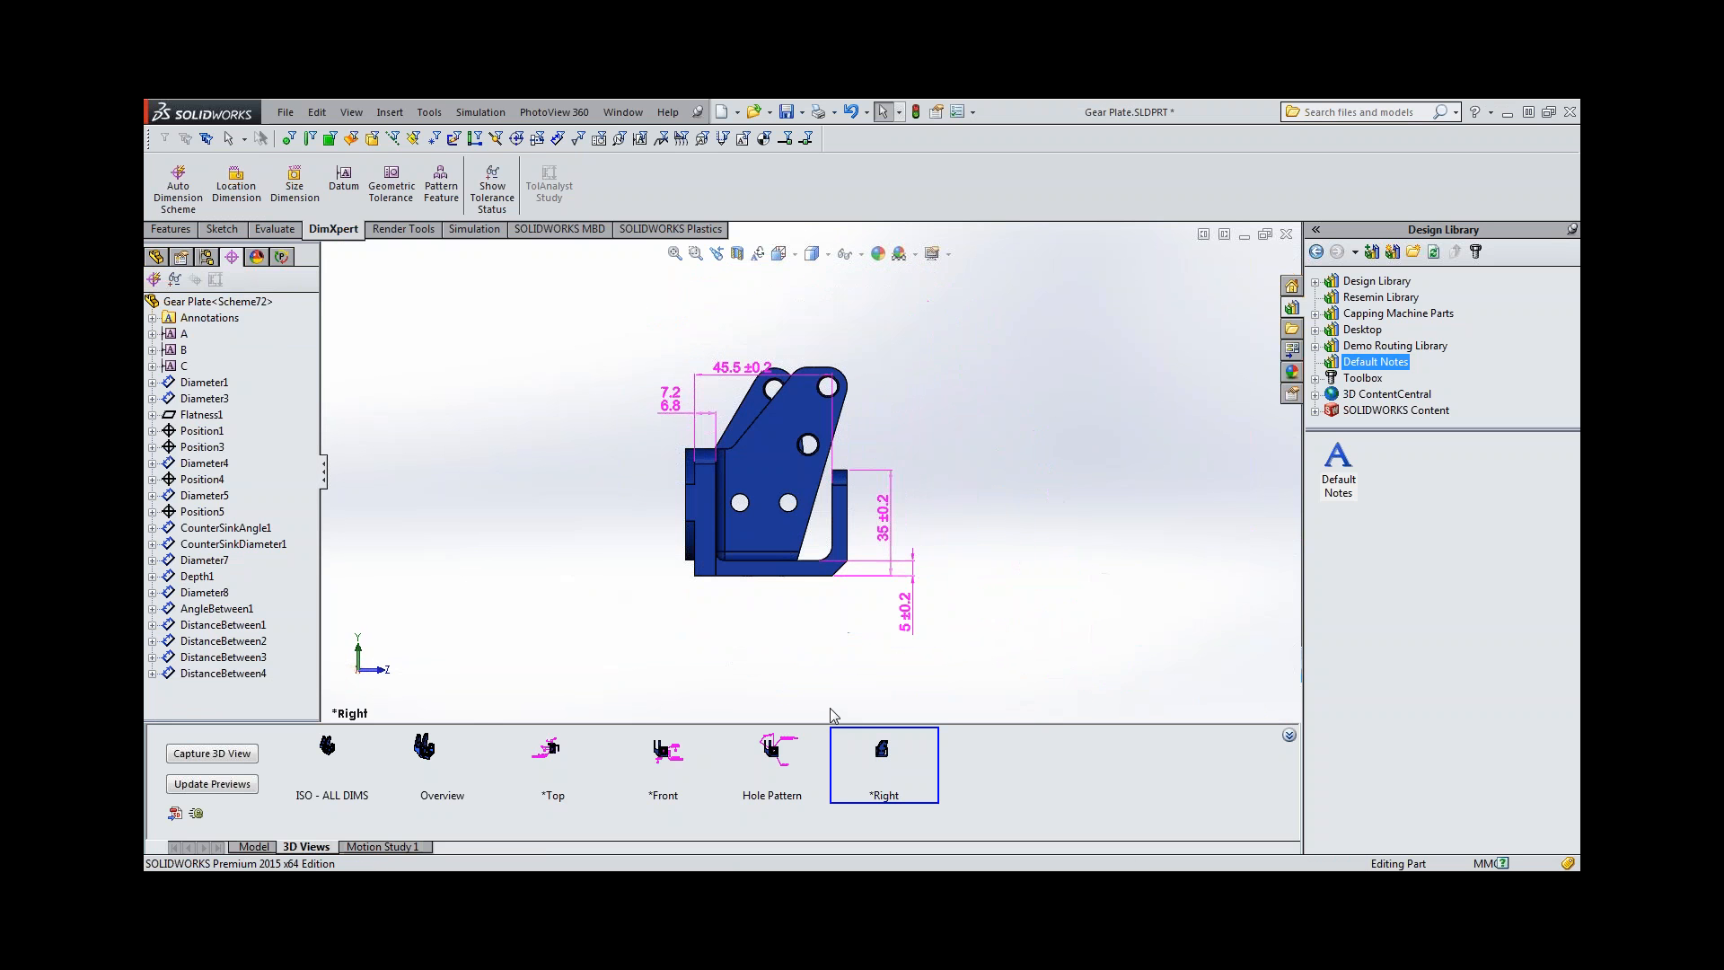
scroll(830, 541, down, 3)
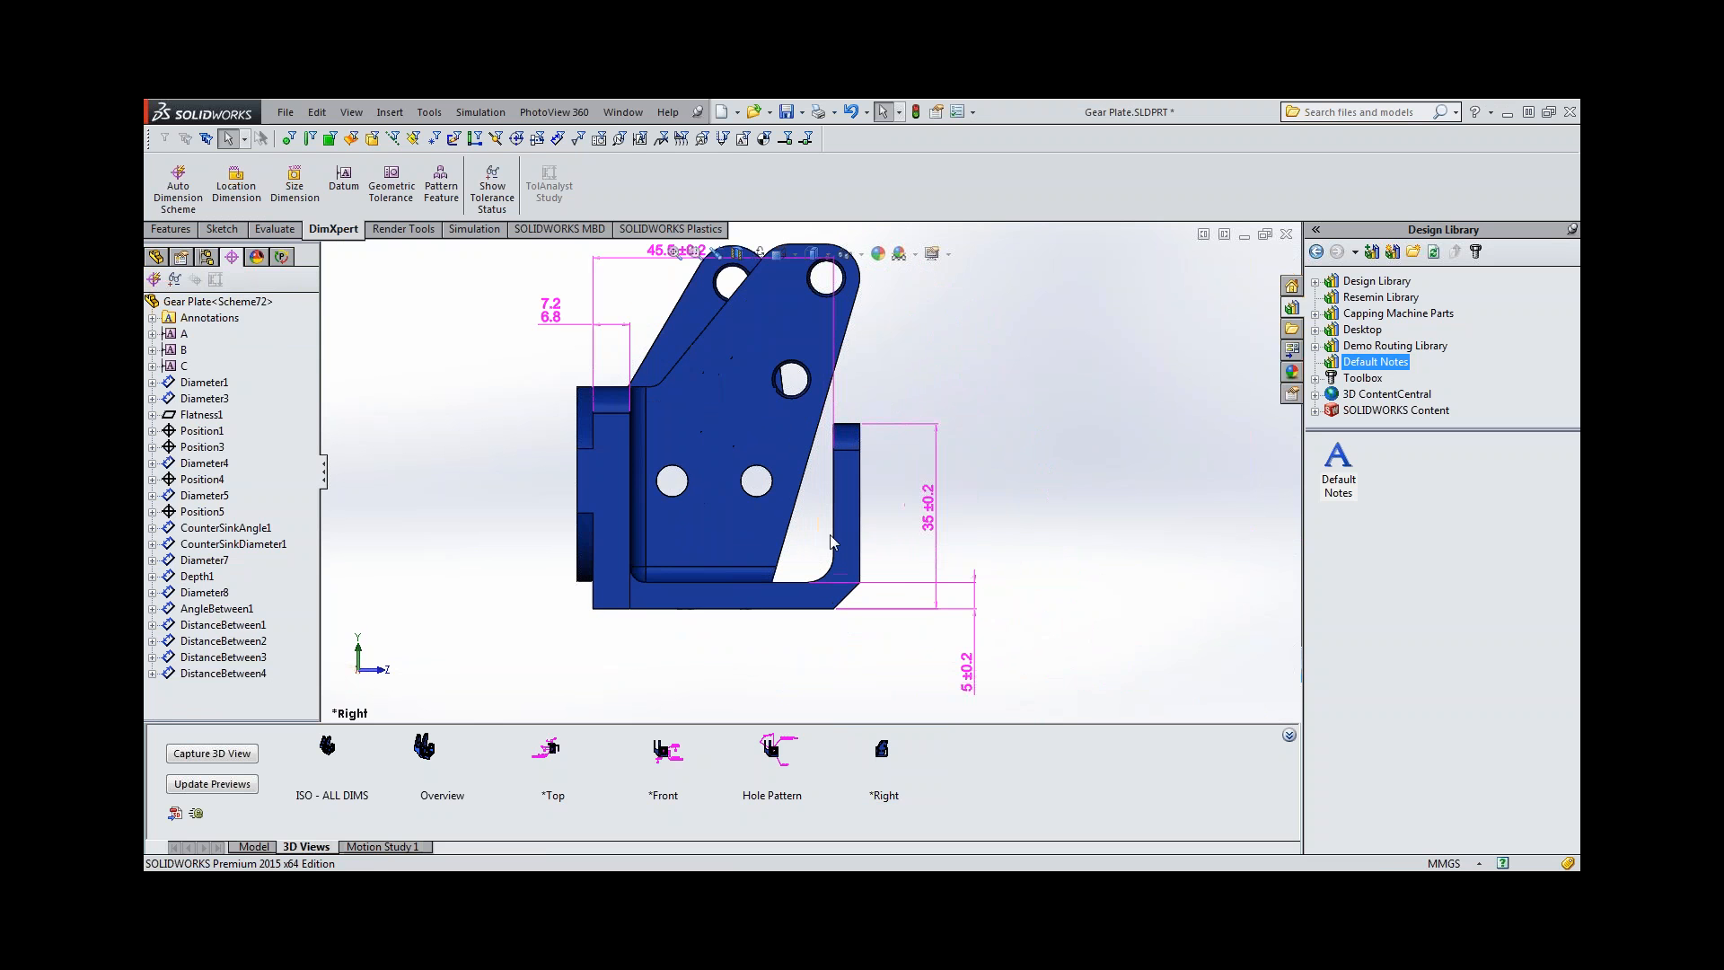
middle_drag(757, 480, 795, 508)
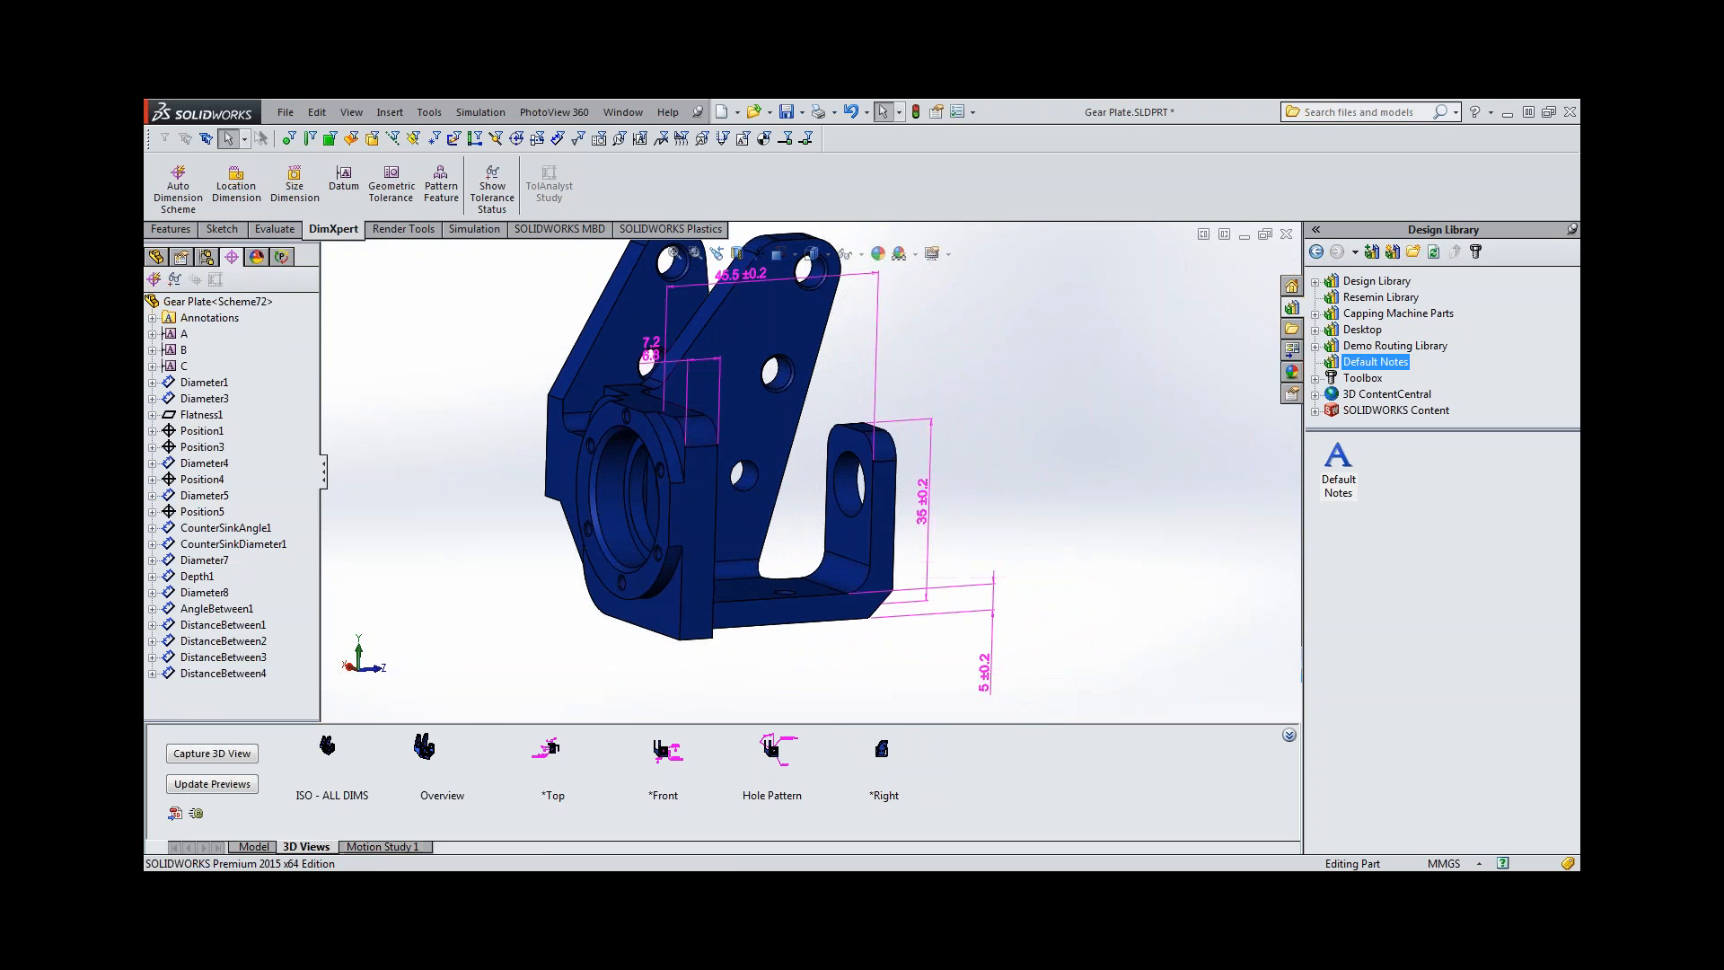
click(316, 194)
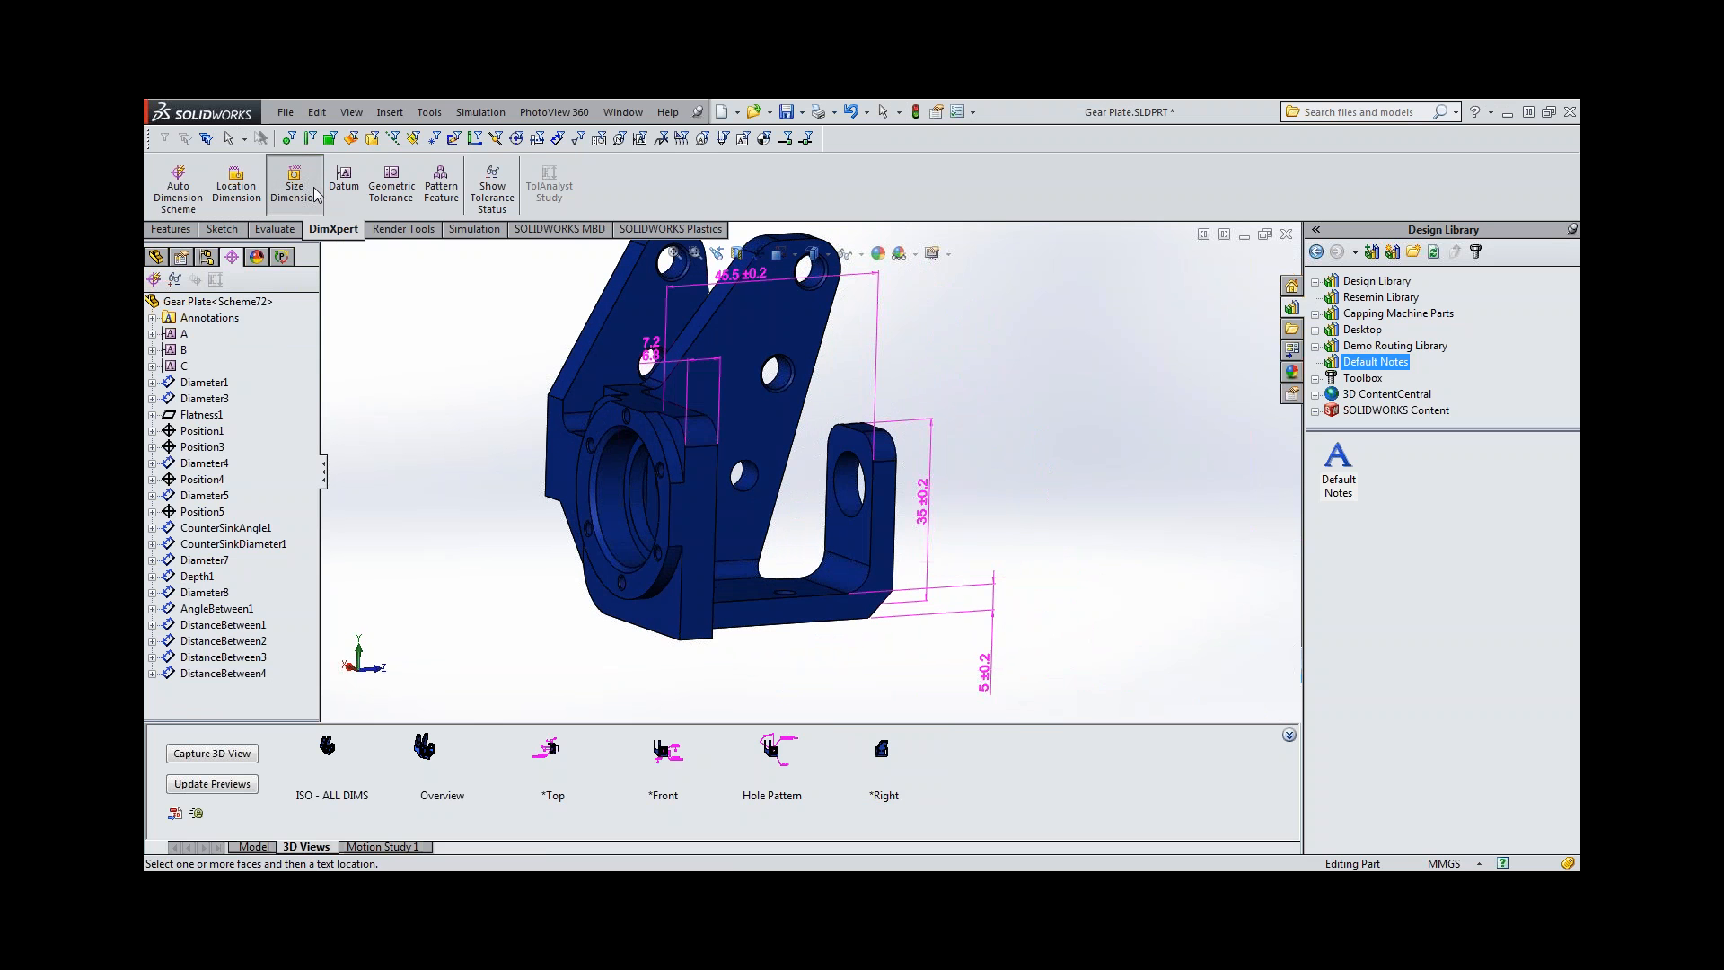
click(841, 575)
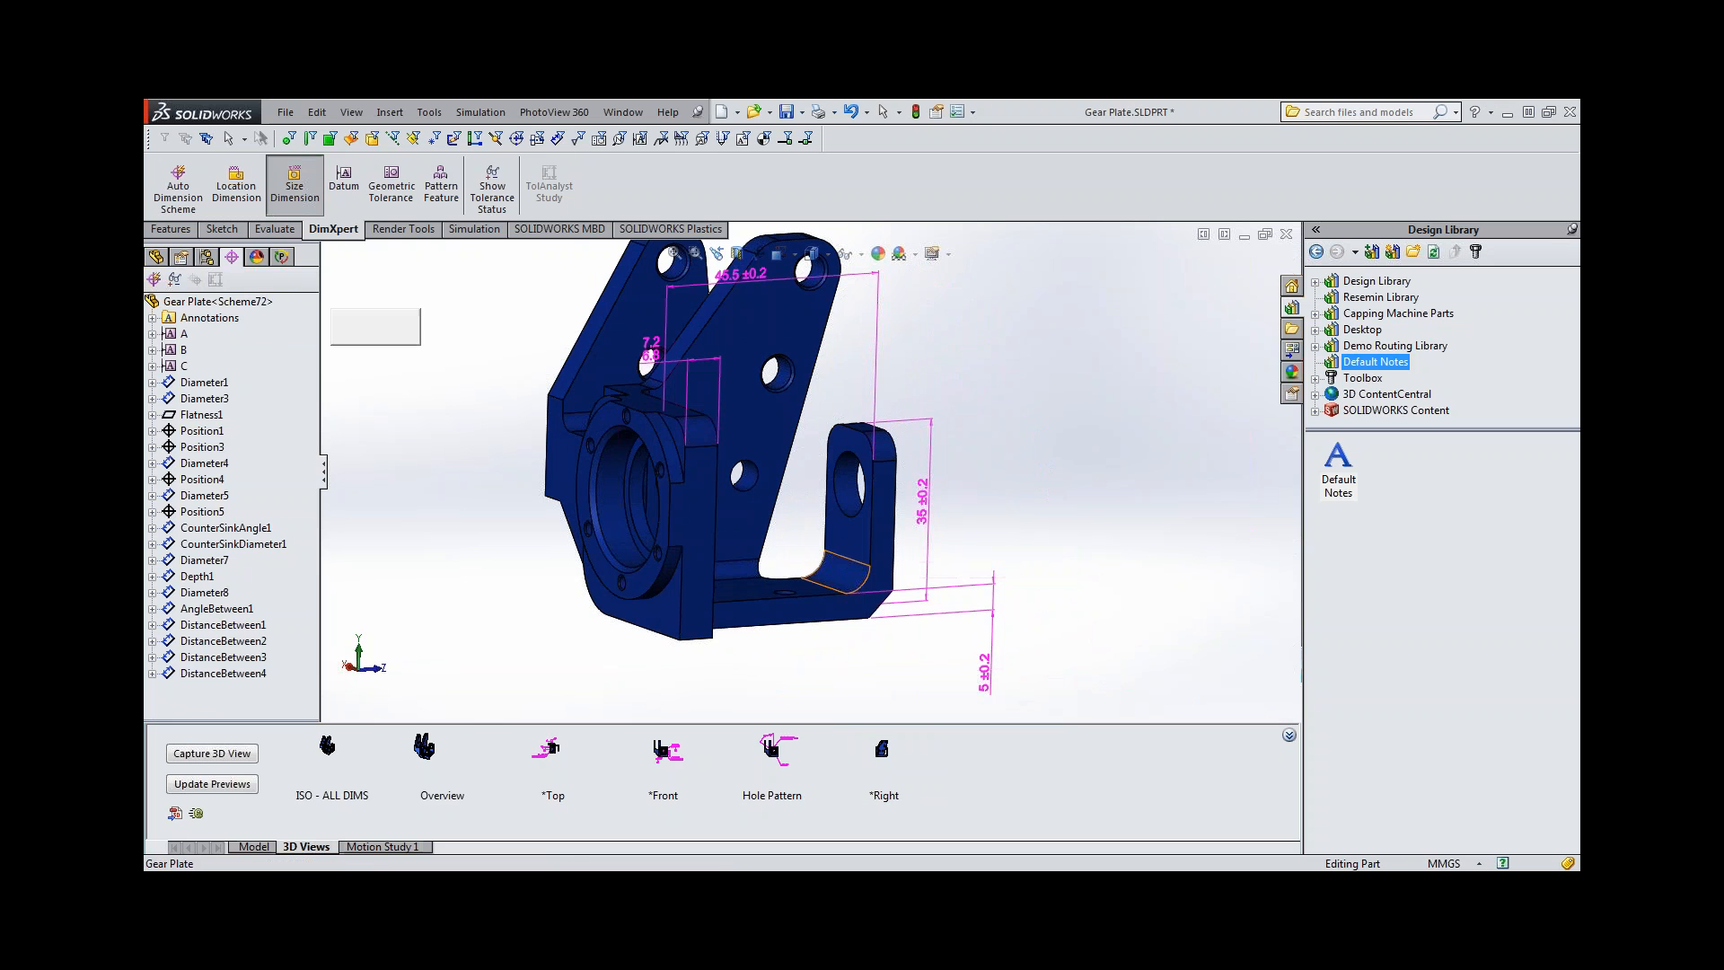
click(748, 530)
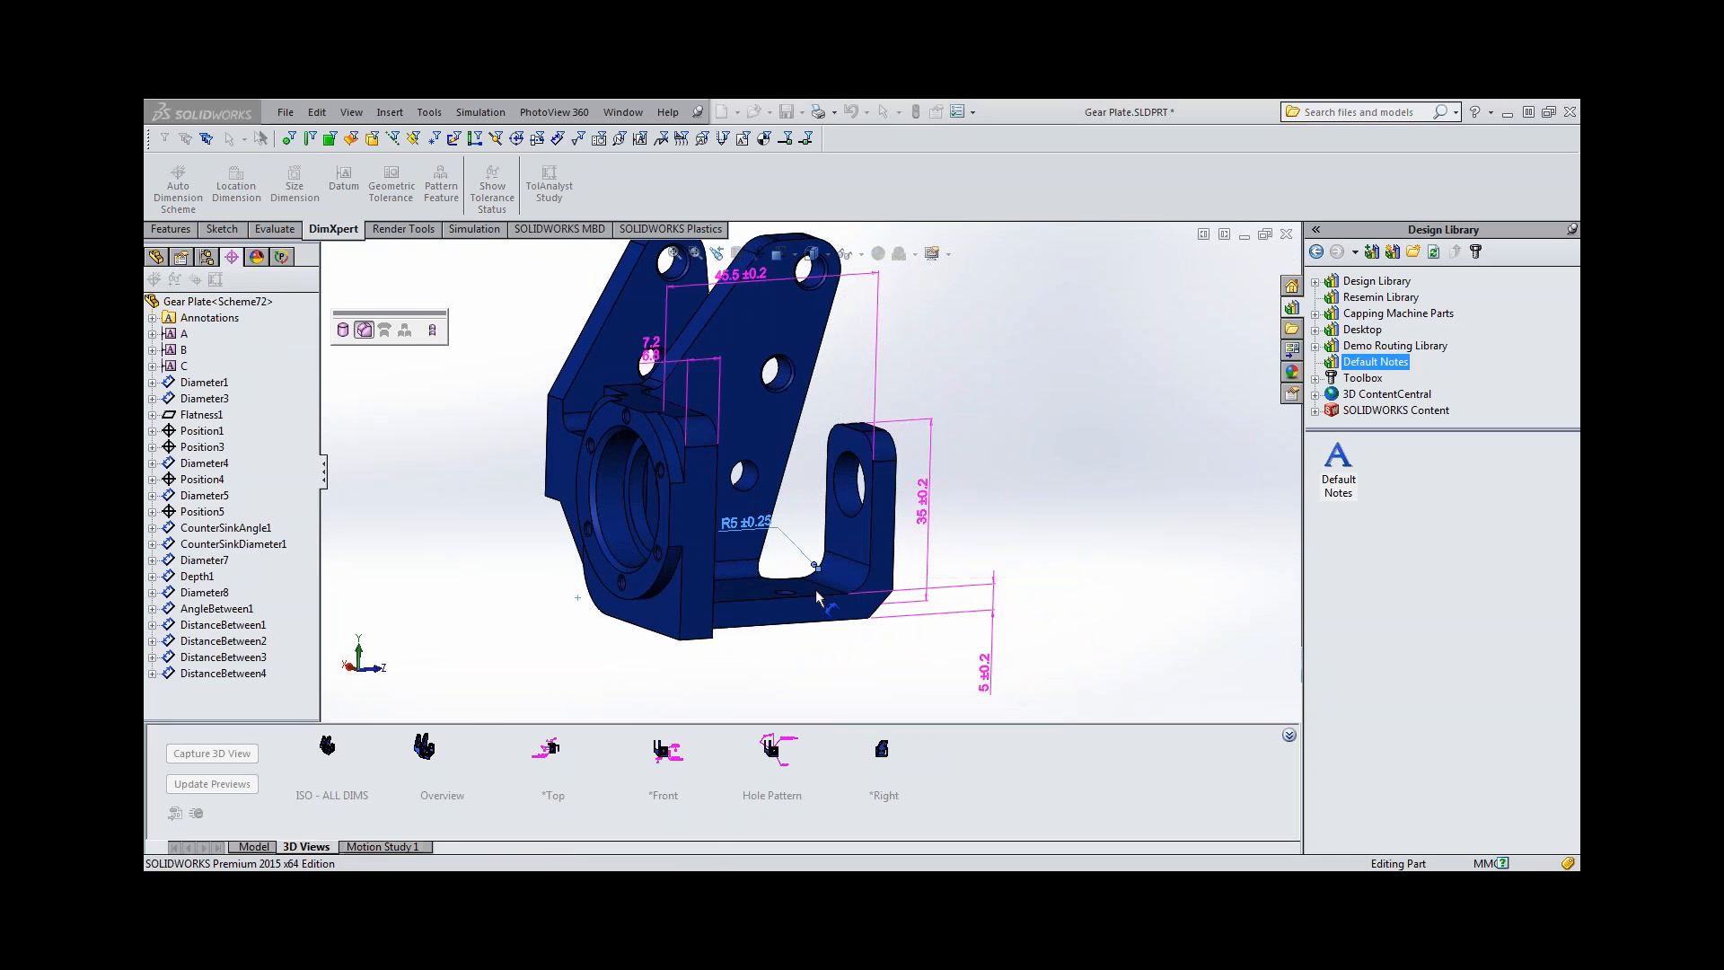
click(864, 648)
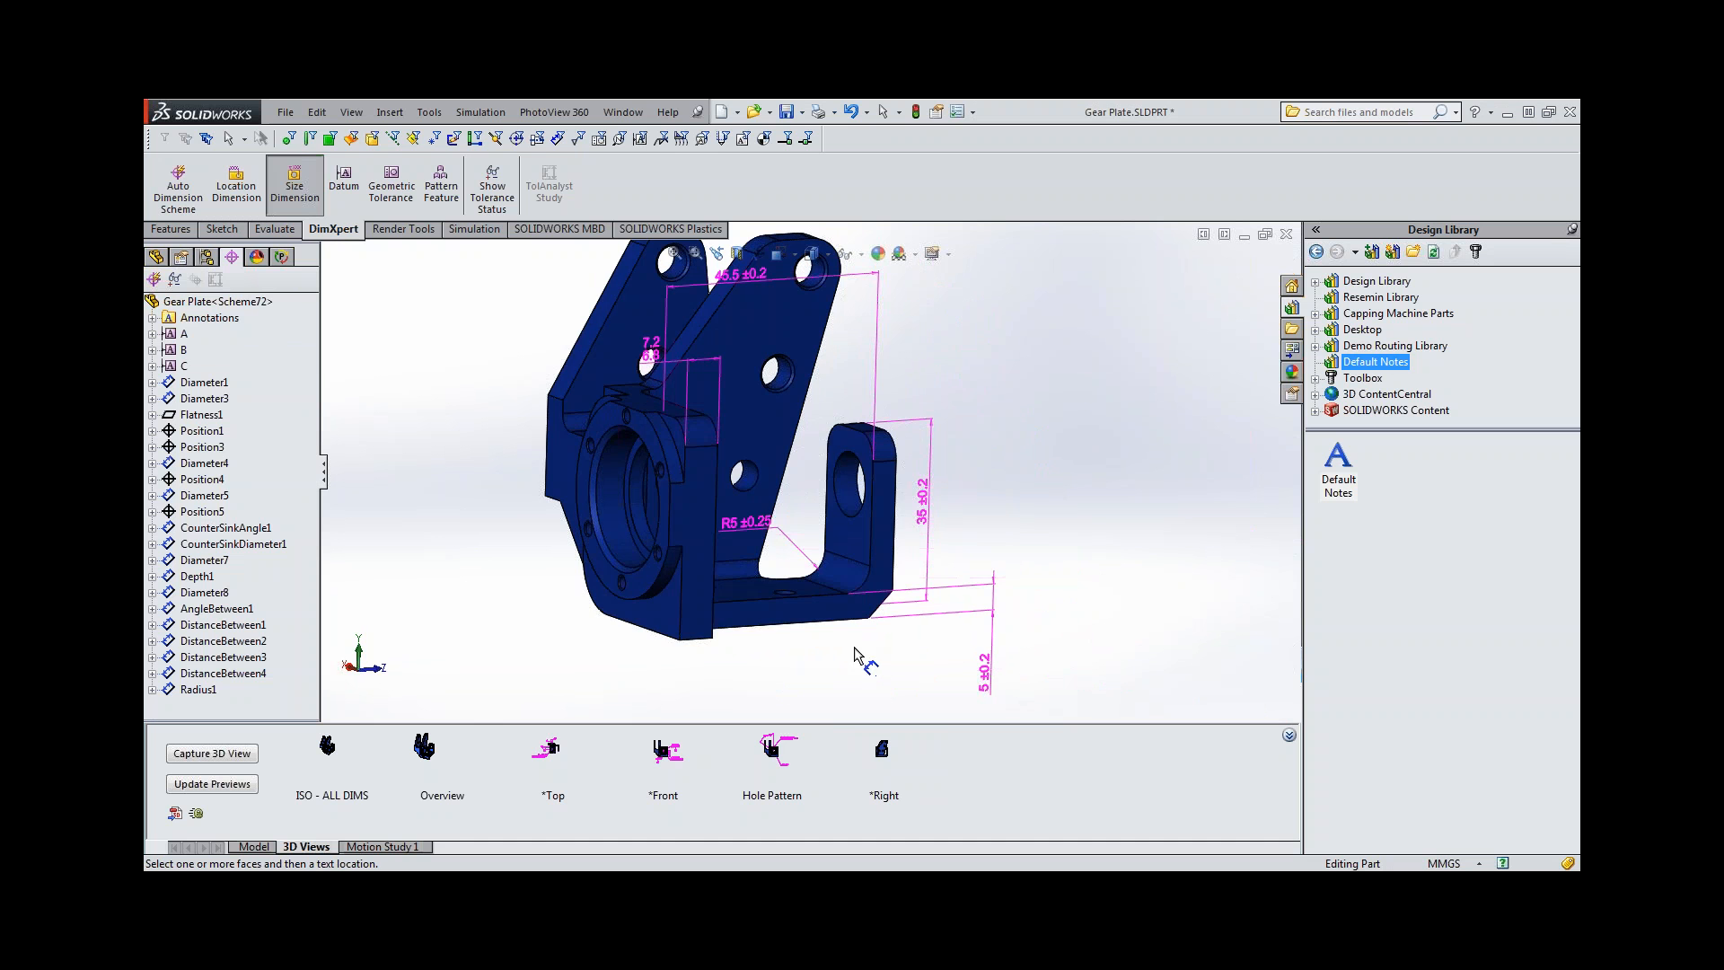
Add a size dimension for the chamfer on the lug's lower outer corner, placed below the model.
middle_drag(856, 654, 746, 639)
click(816, 586)
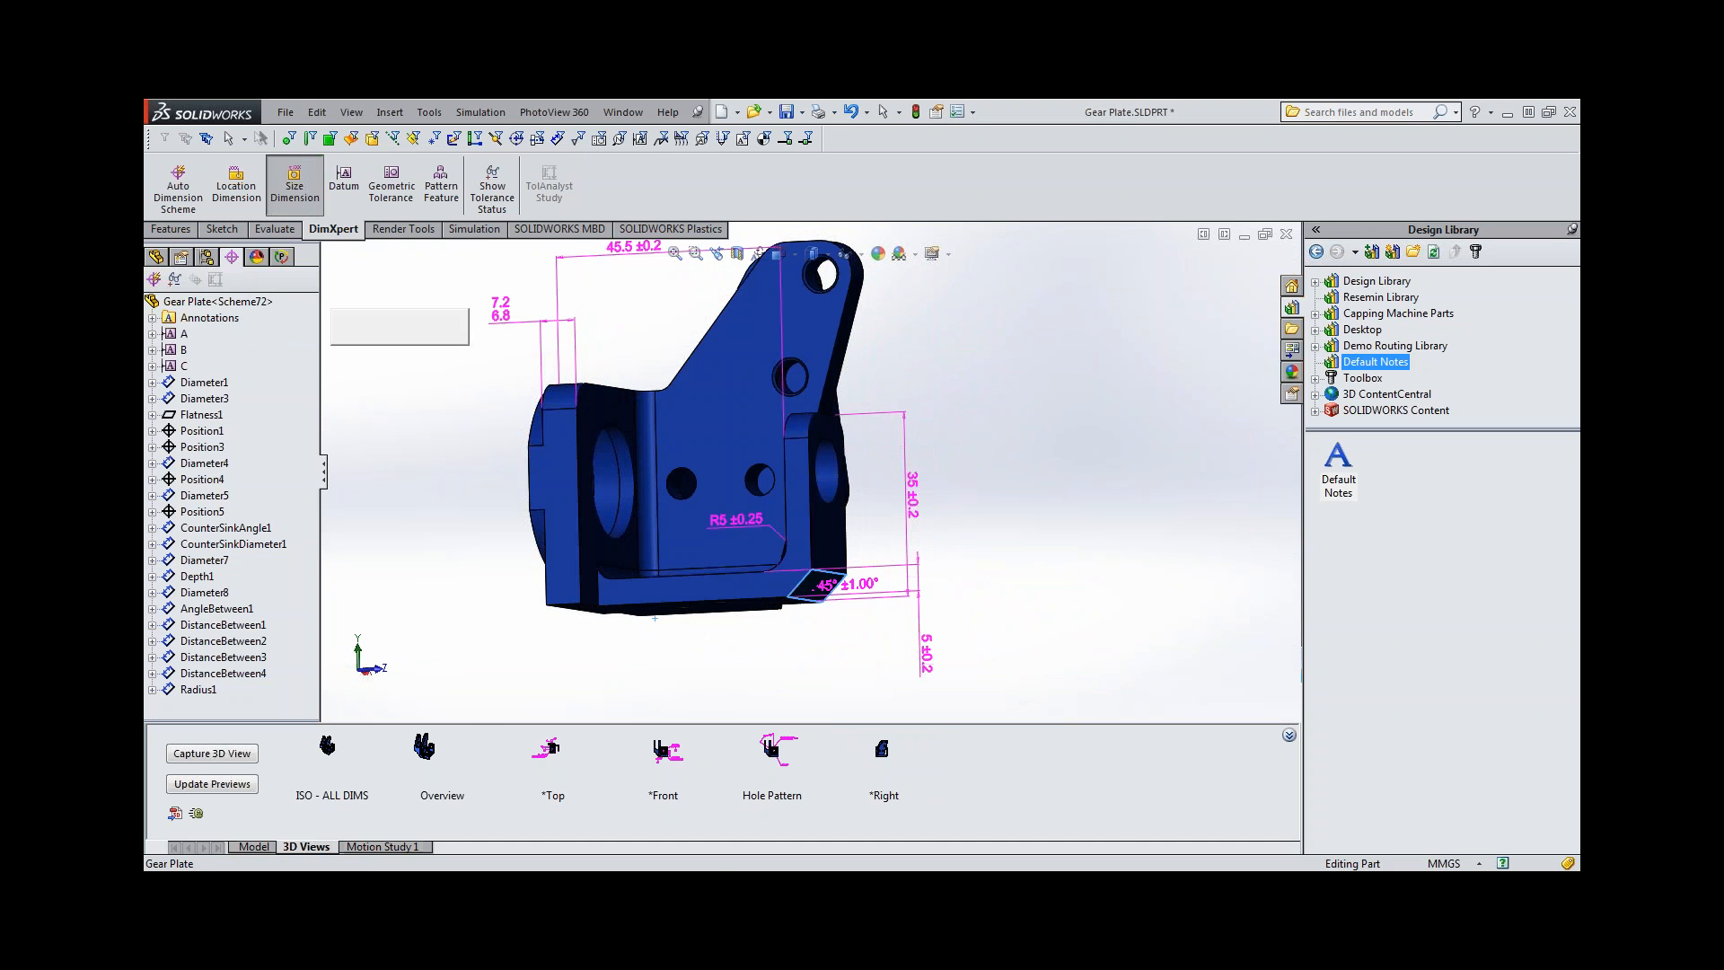
click(889, 692)
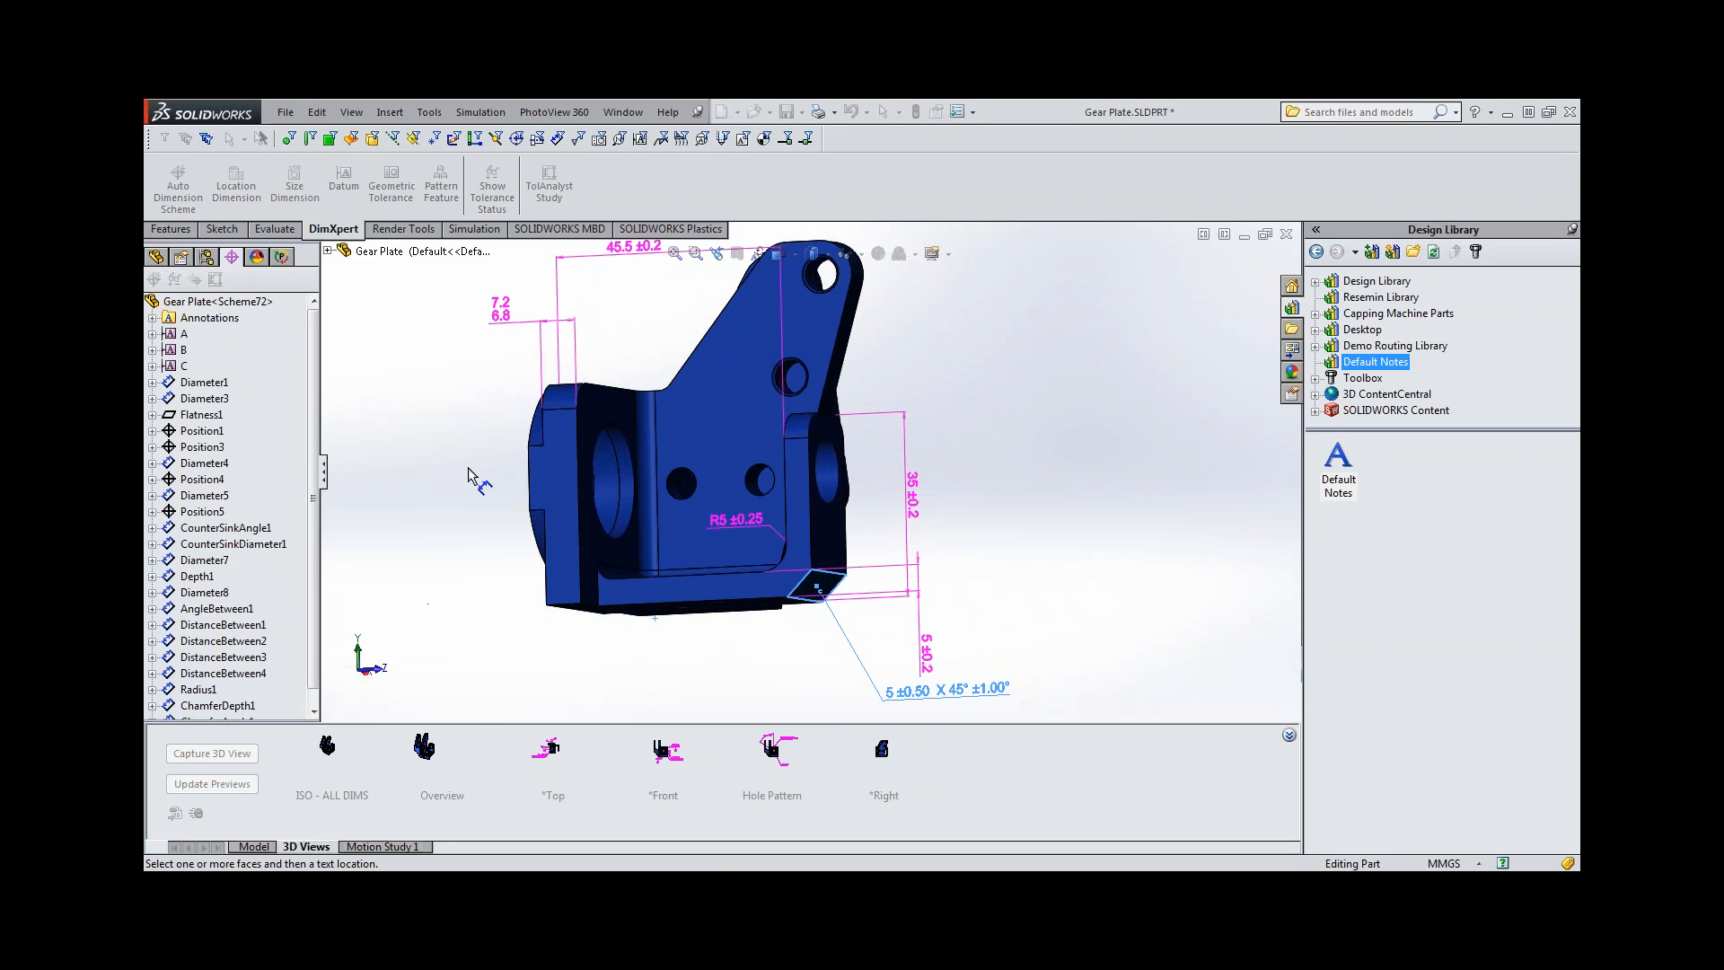
middle_drag(468, 476, 512, 547)
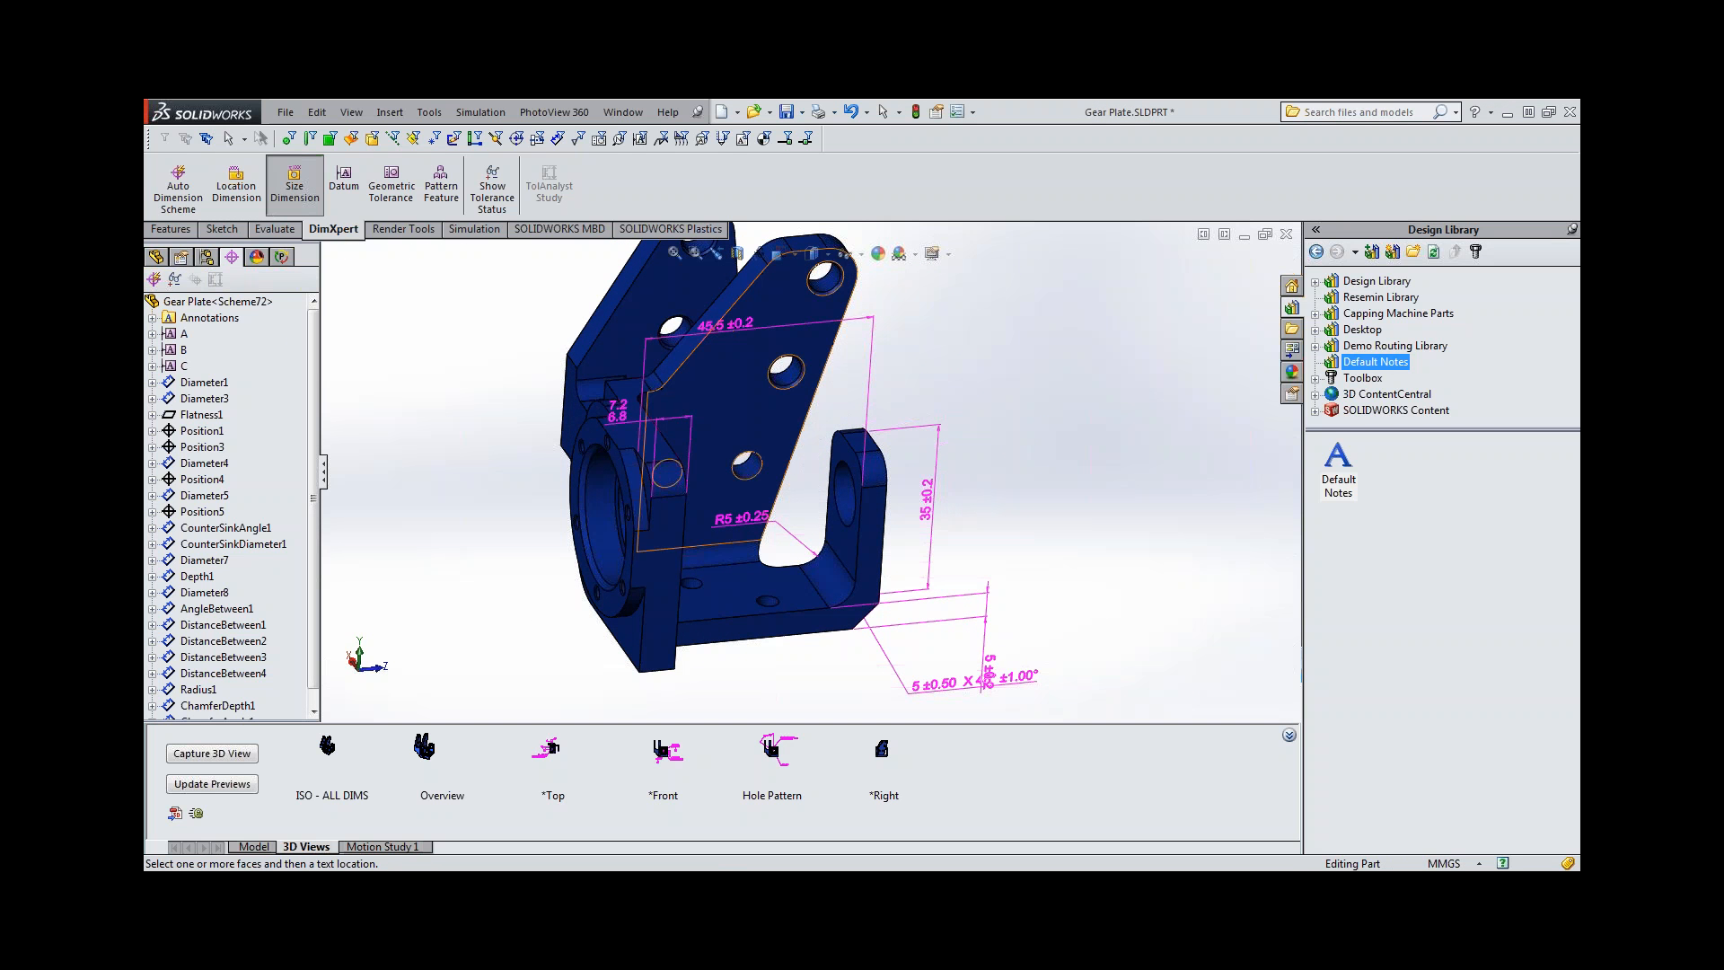
Start a location dimension from the intersect line of the bore plate's top face and the near arm's slanted edge face.
click(235, 186)
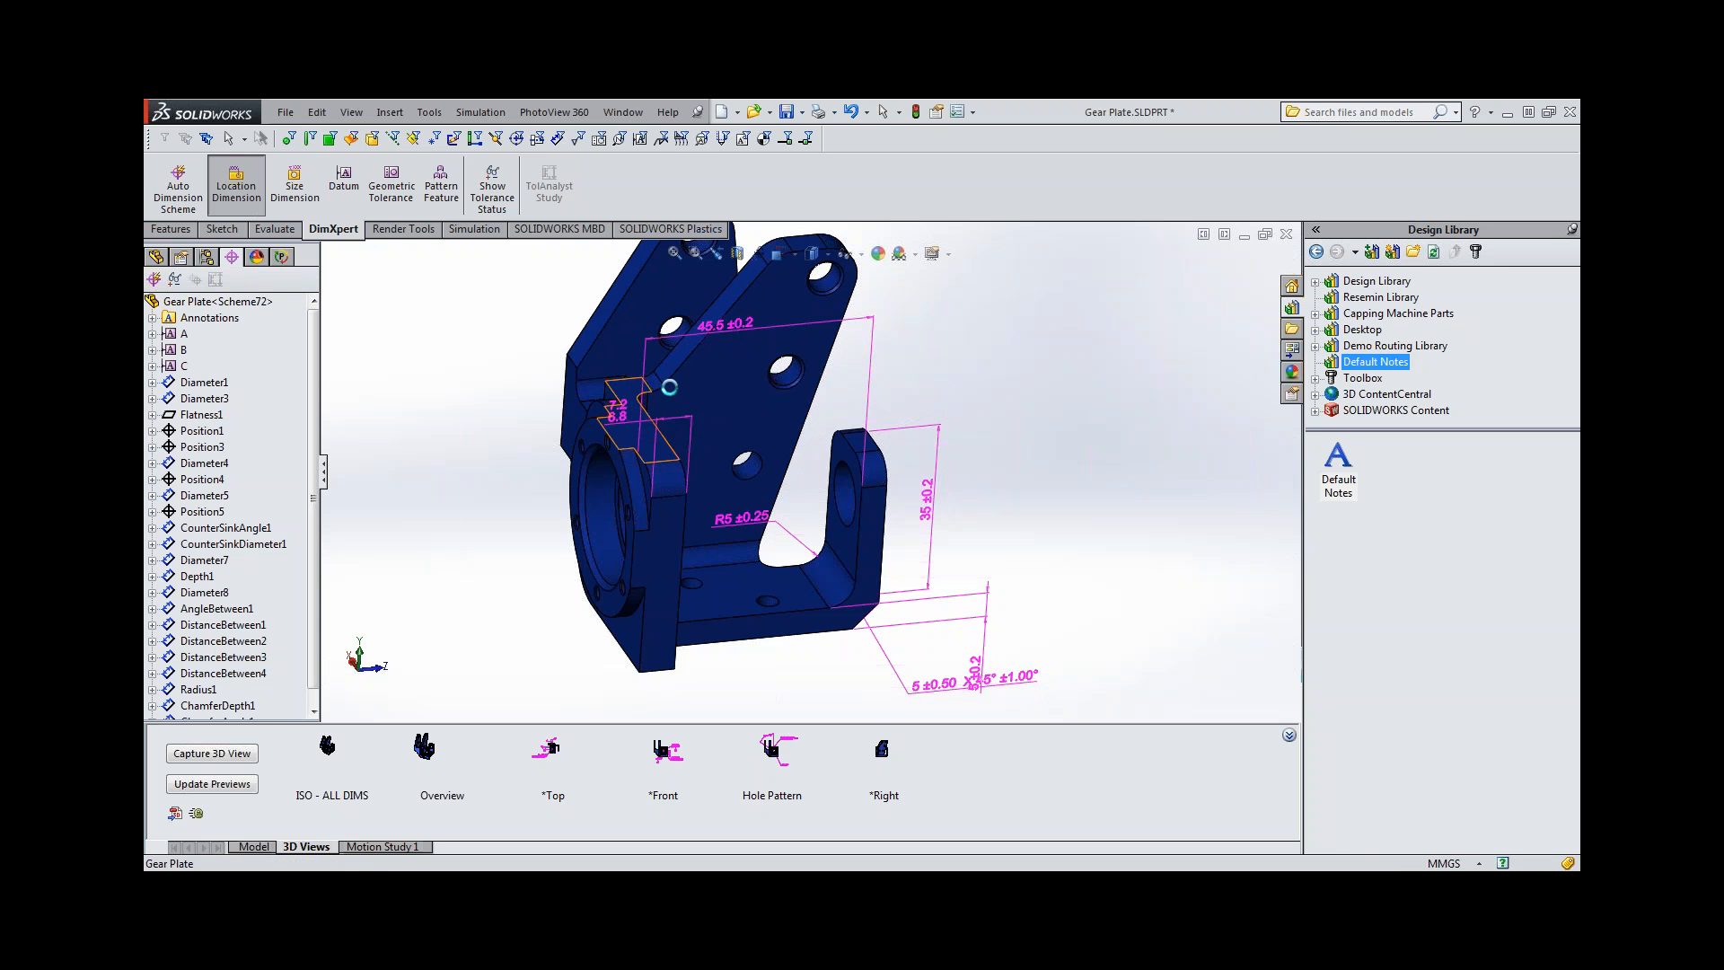
click(658, 392)
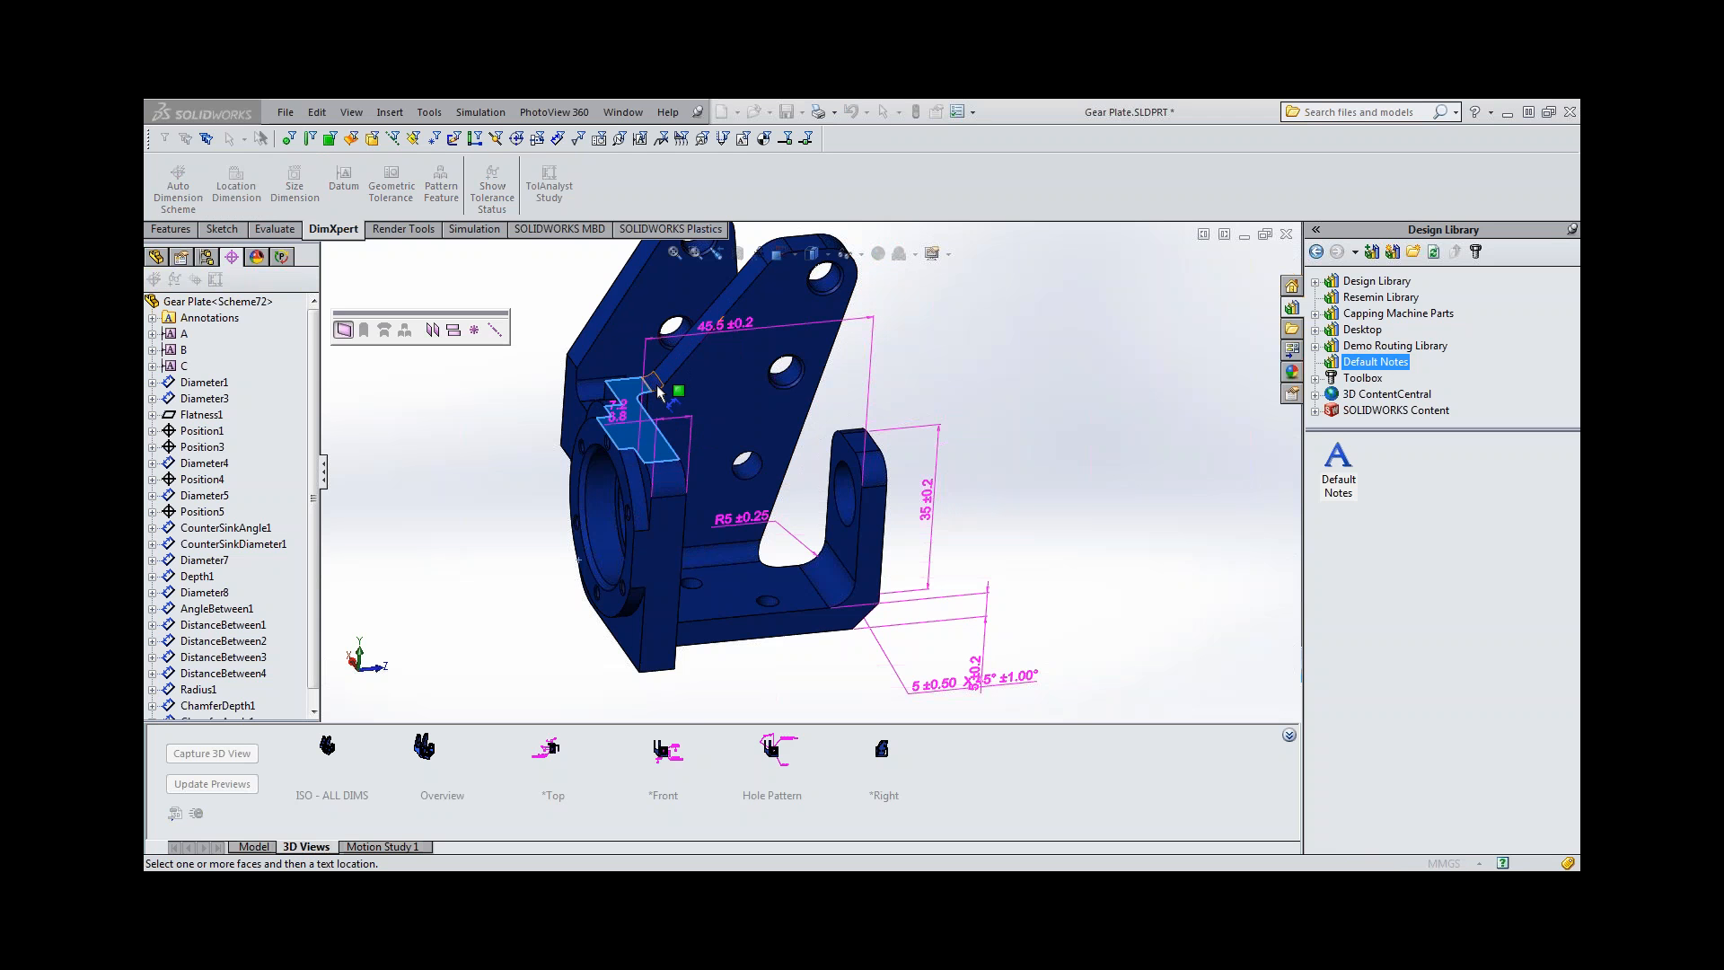
scroll(658, 388, down, 3)
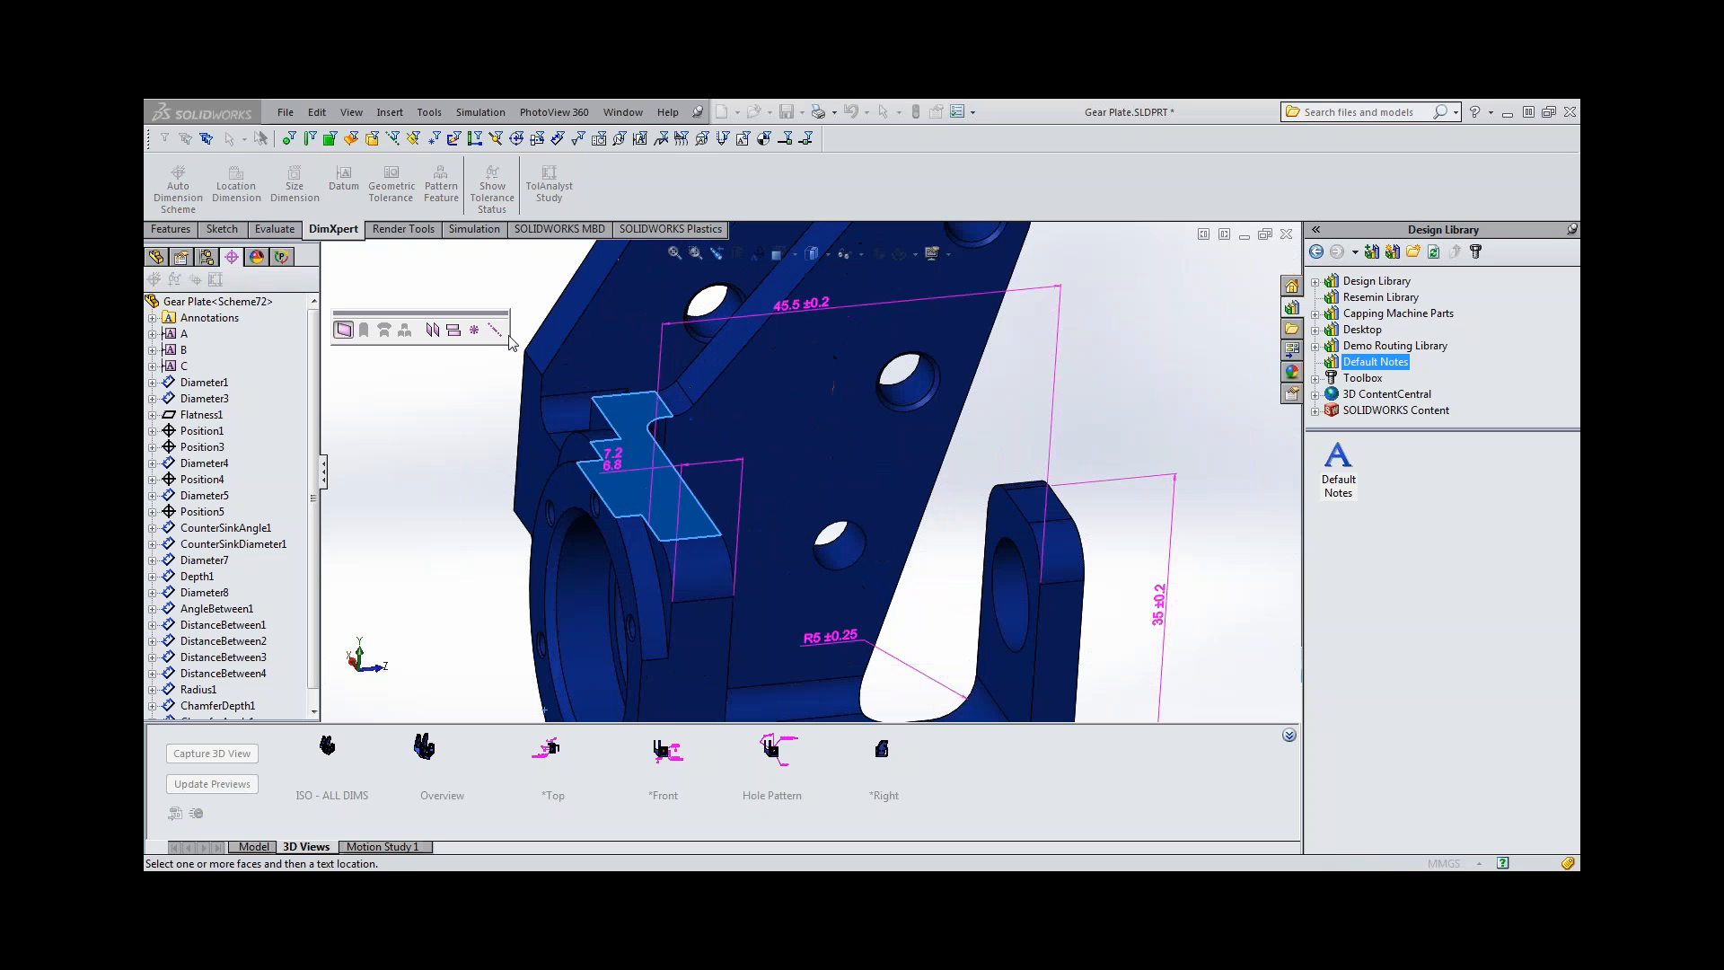
click(496, 331)
click(700, 370)
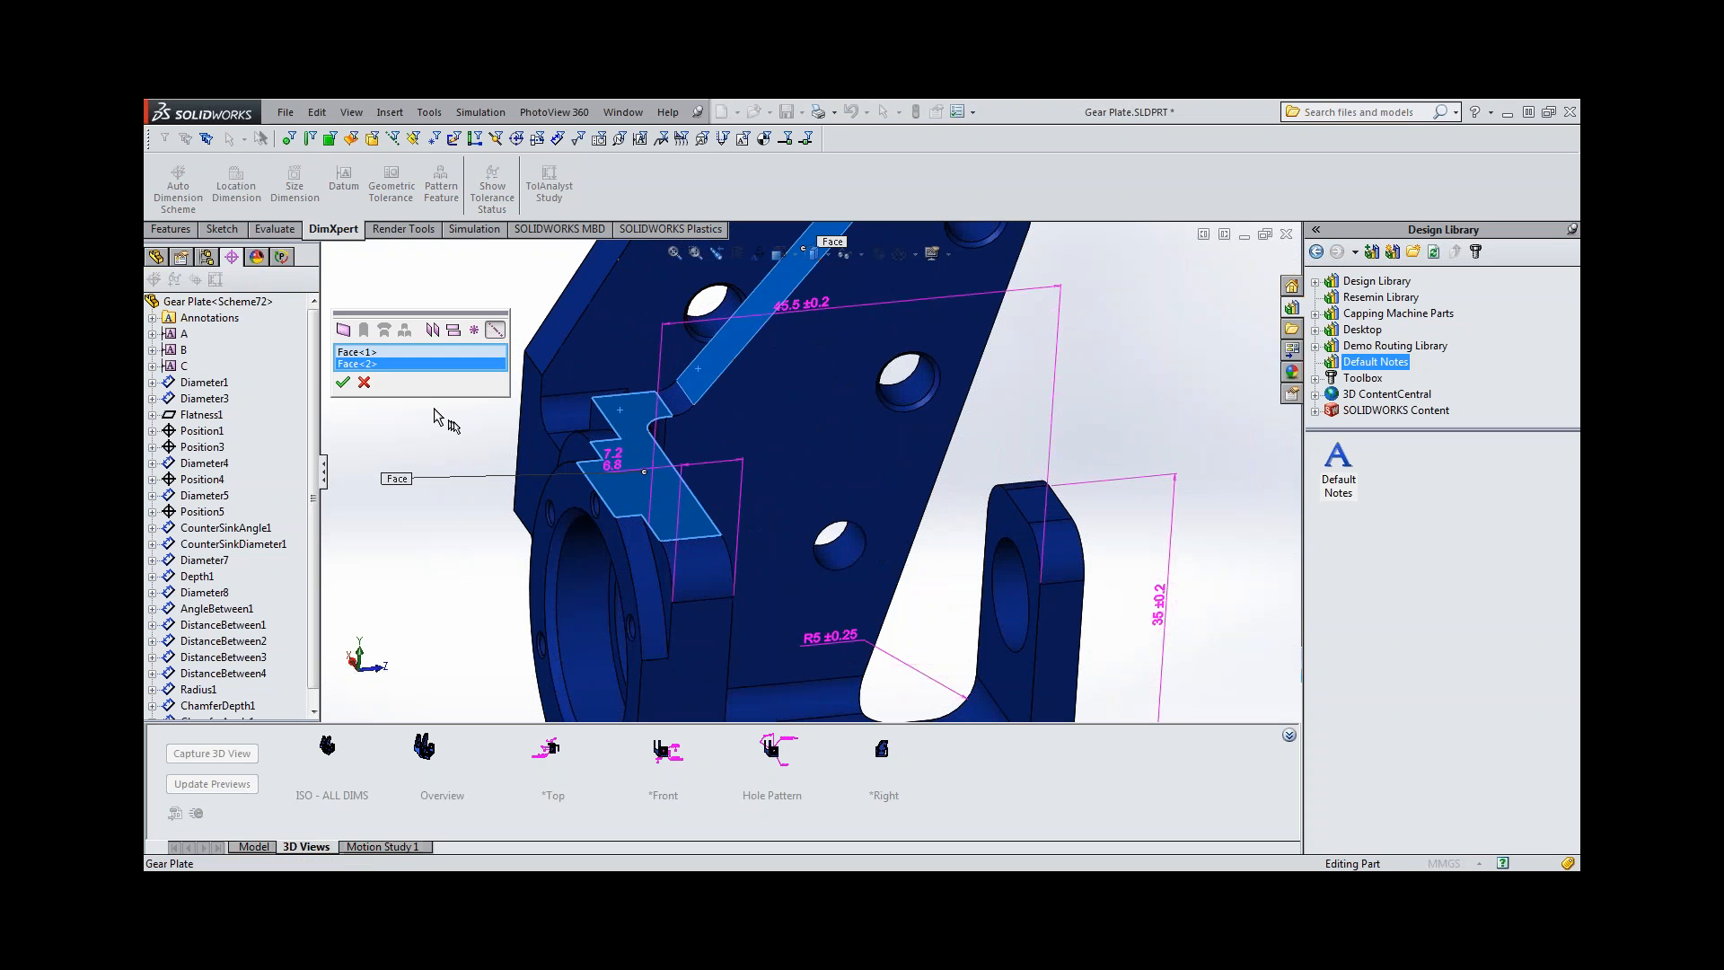
click(343, 382)
Define a second intersect line from the arm's slanted face and rounded end face, and place the dimension beside the arms.
scroll(470, 462, up, 4)
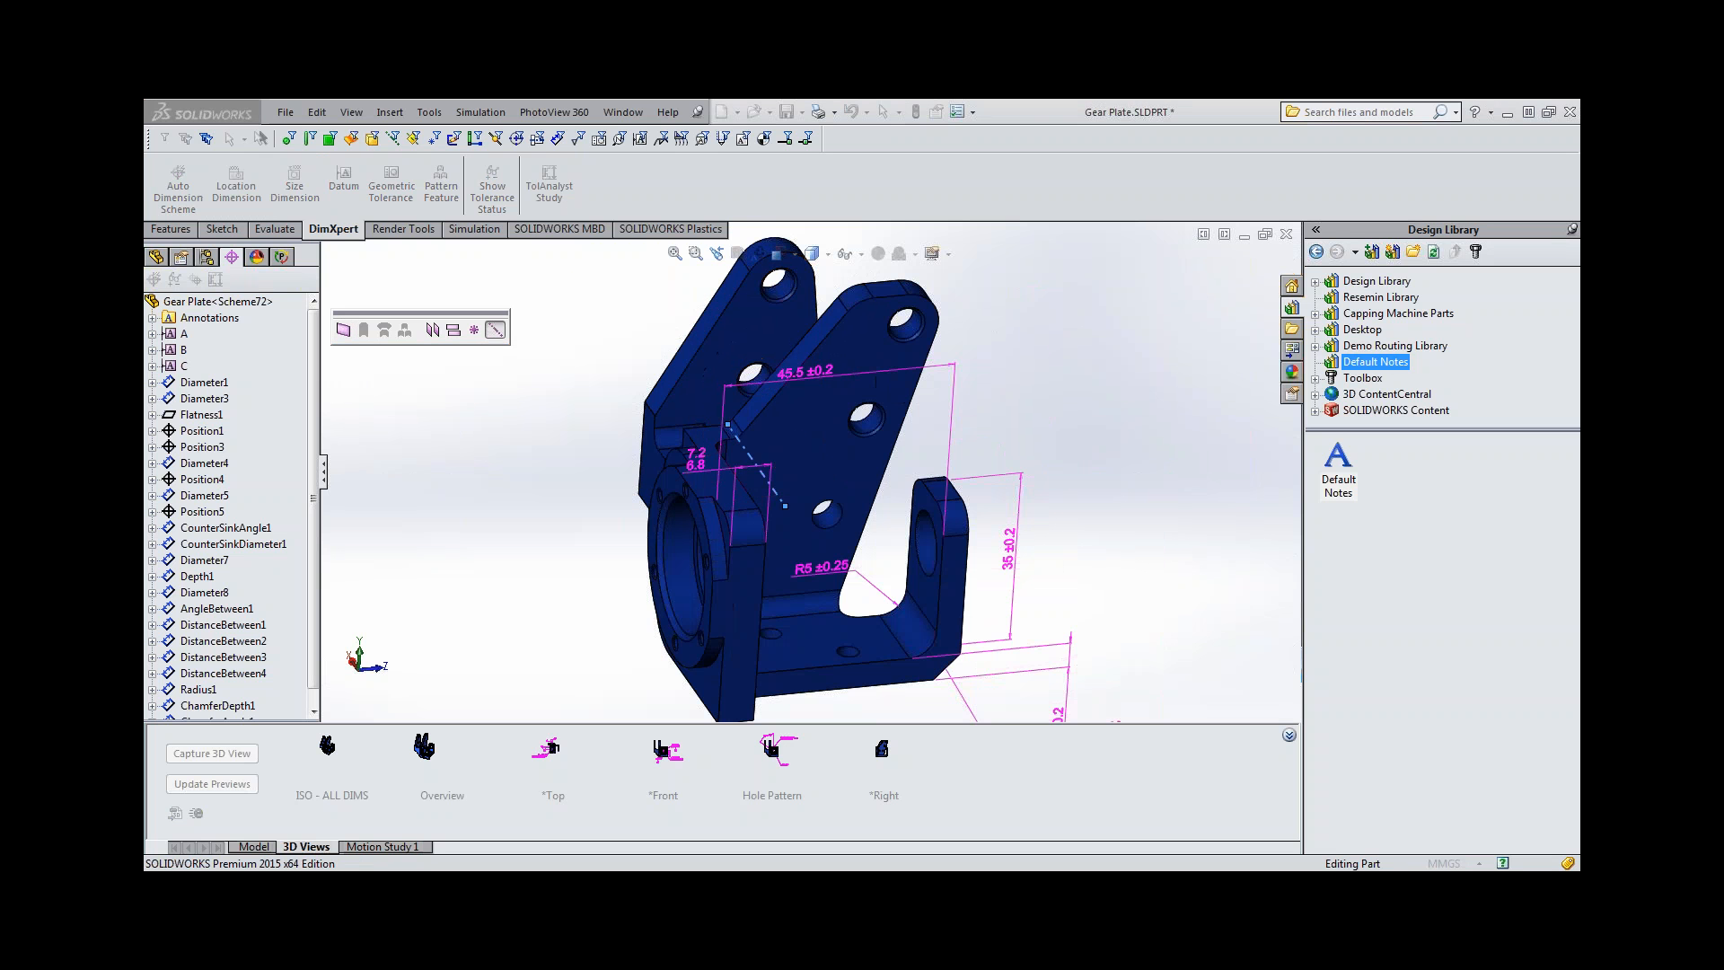
scroll(828, 329, down, 1)
click(826, 324)
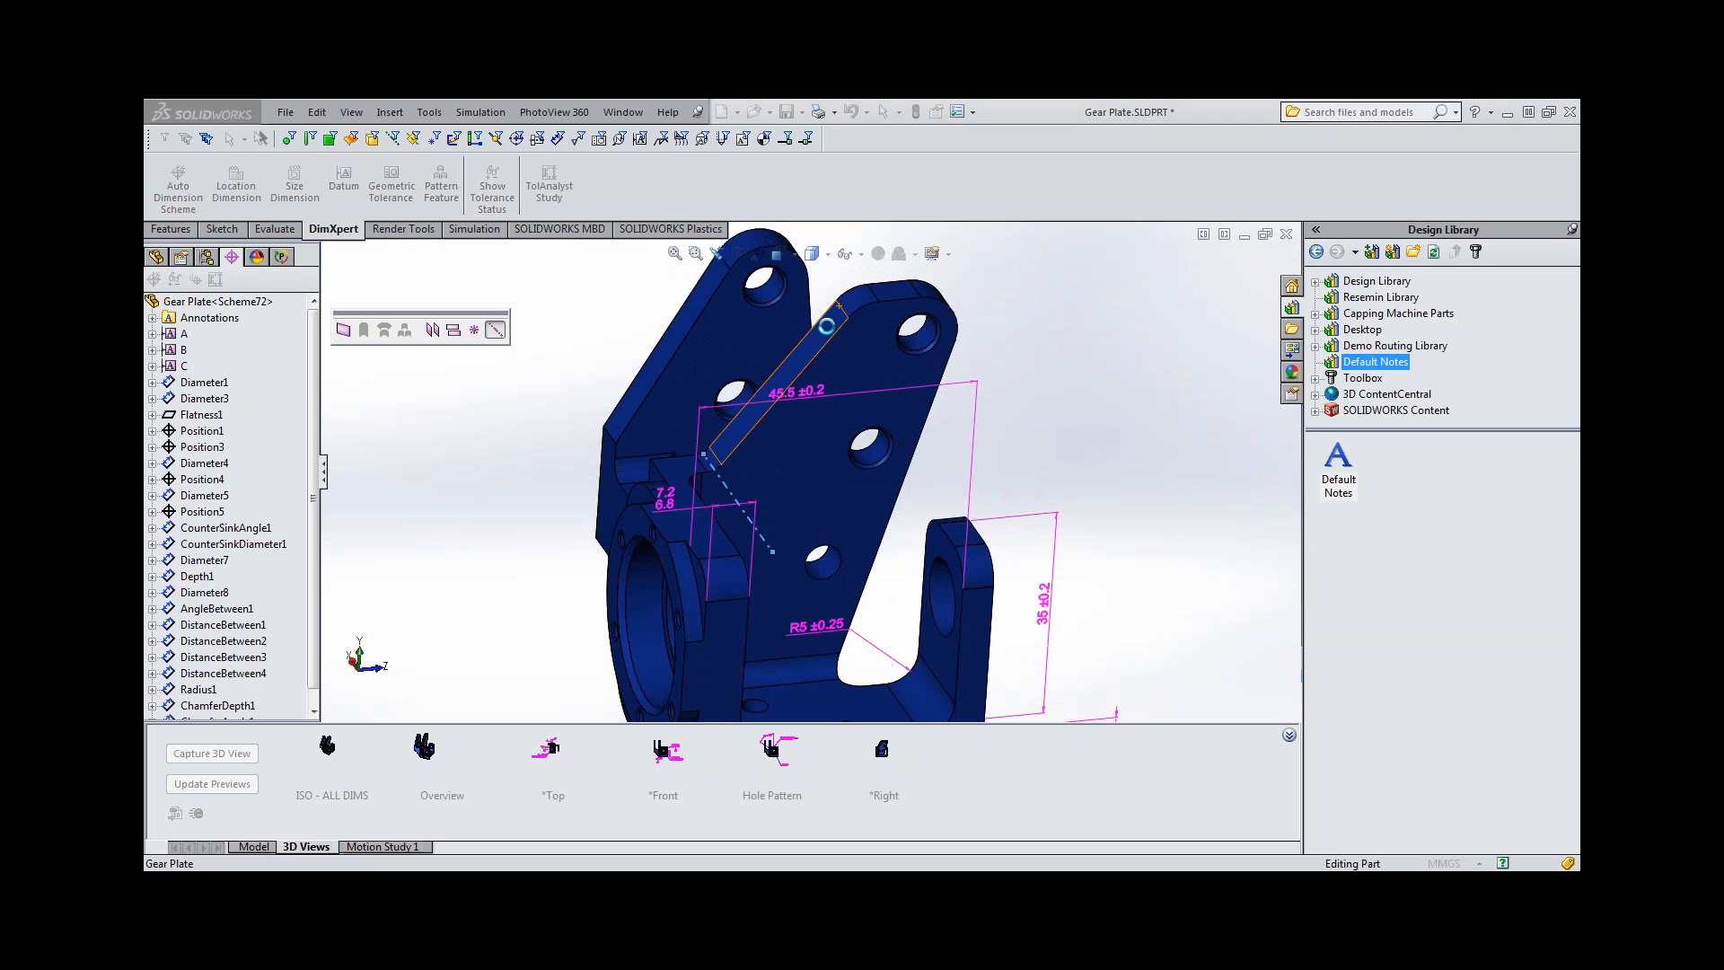
click(903, 292)
click(343, 385)
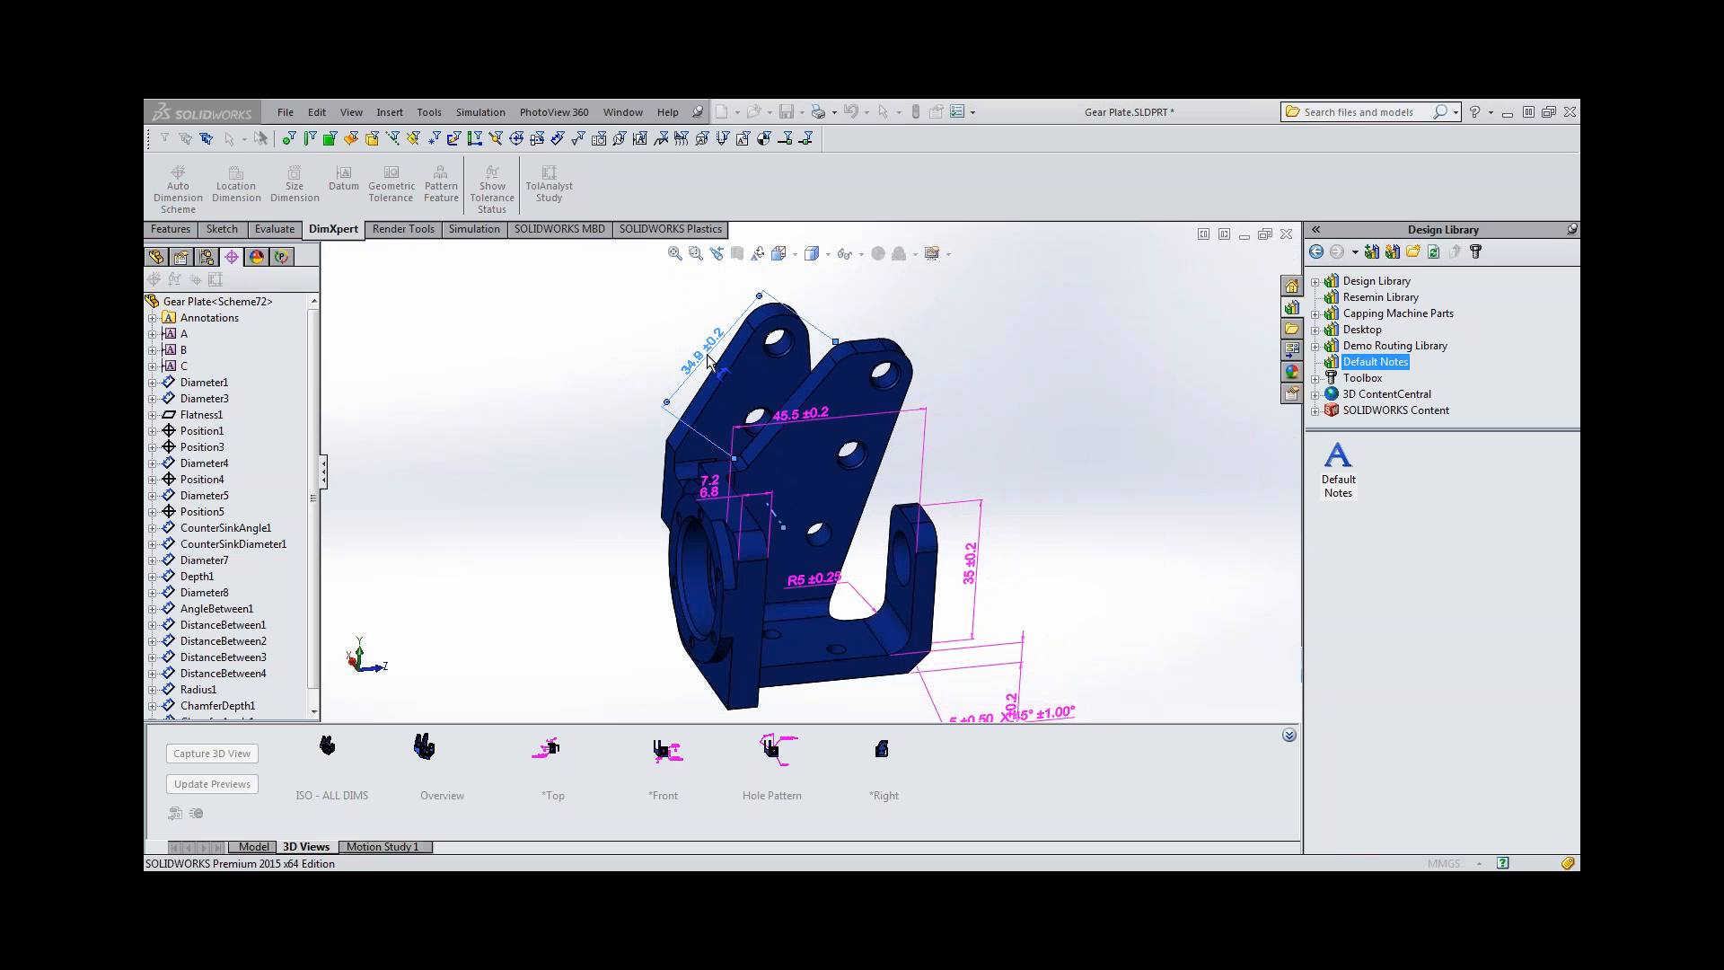
click(710, 362)
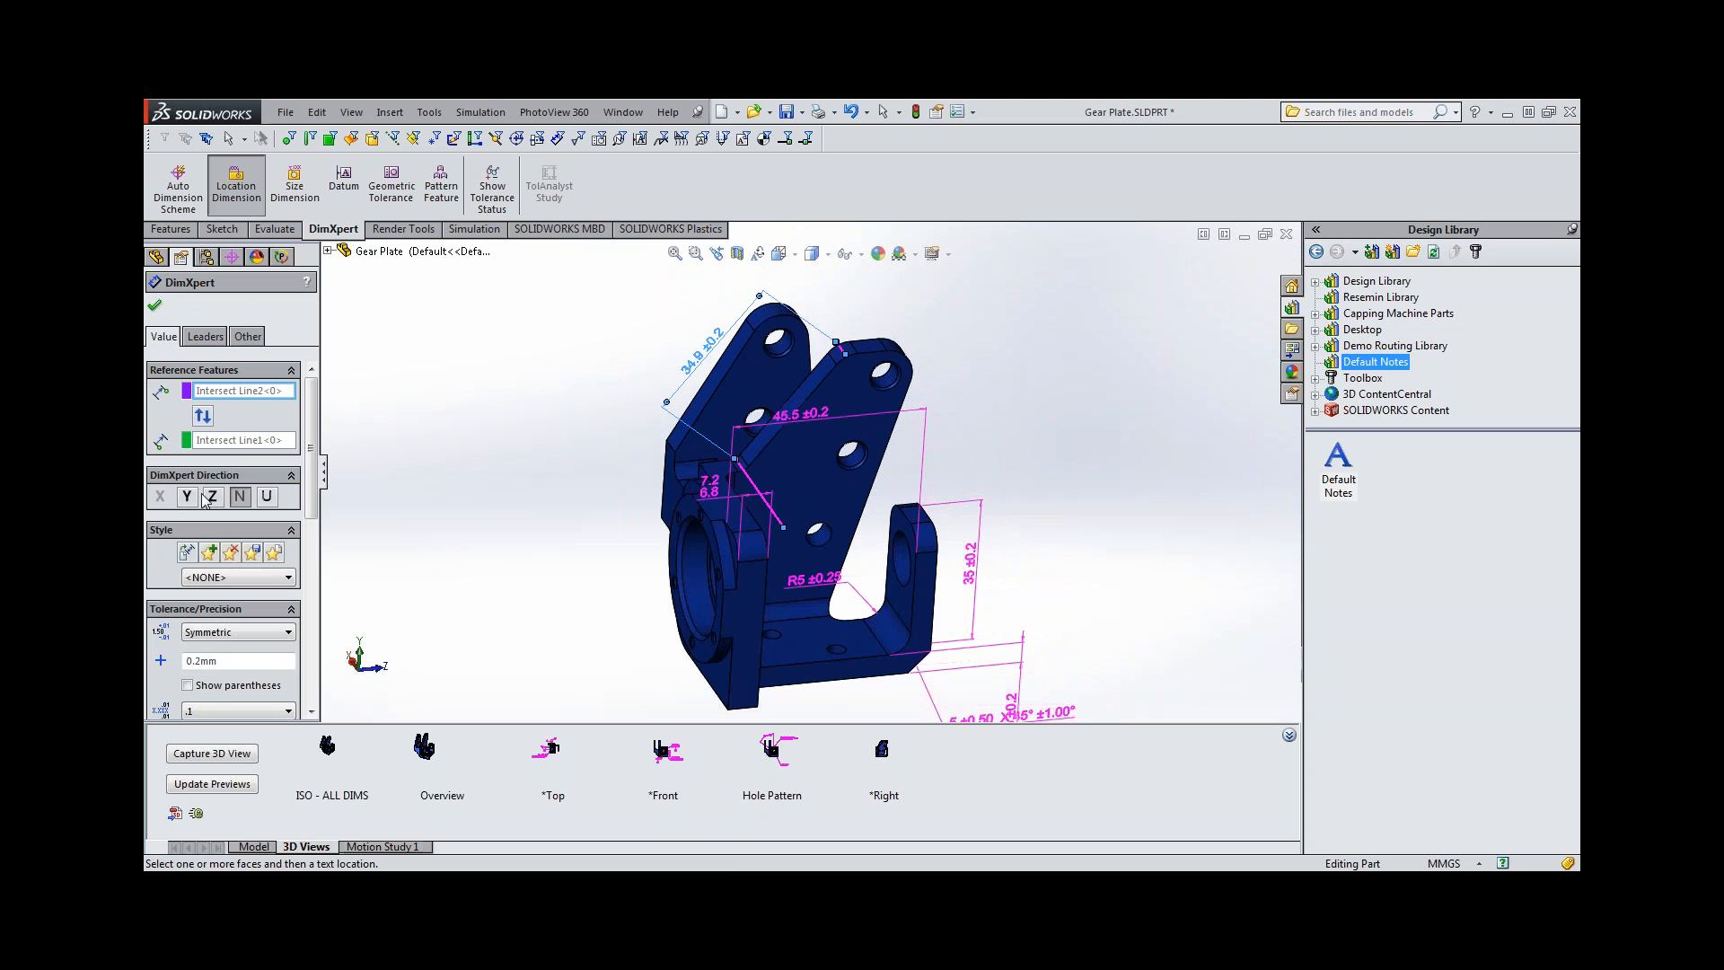
Try the Y, Z, N and U directions for the intersect line dimension and set its DimXpert direction to Z.
click(188, 497)
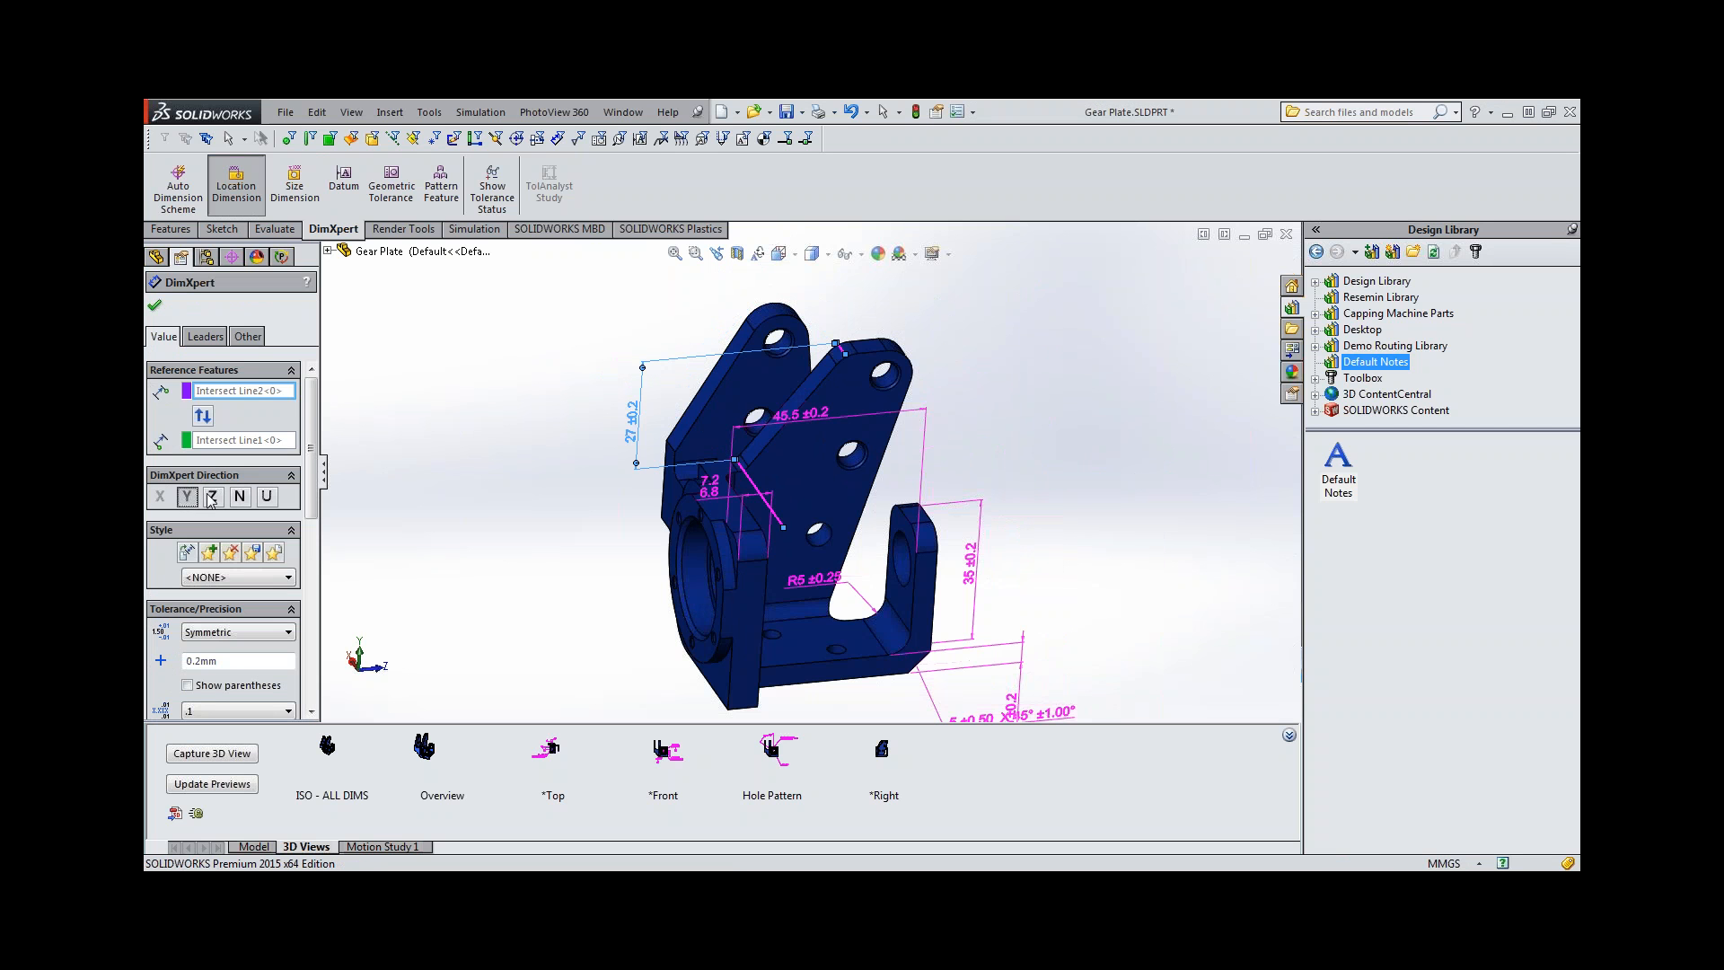
click(213, 497)
click(242, 498)
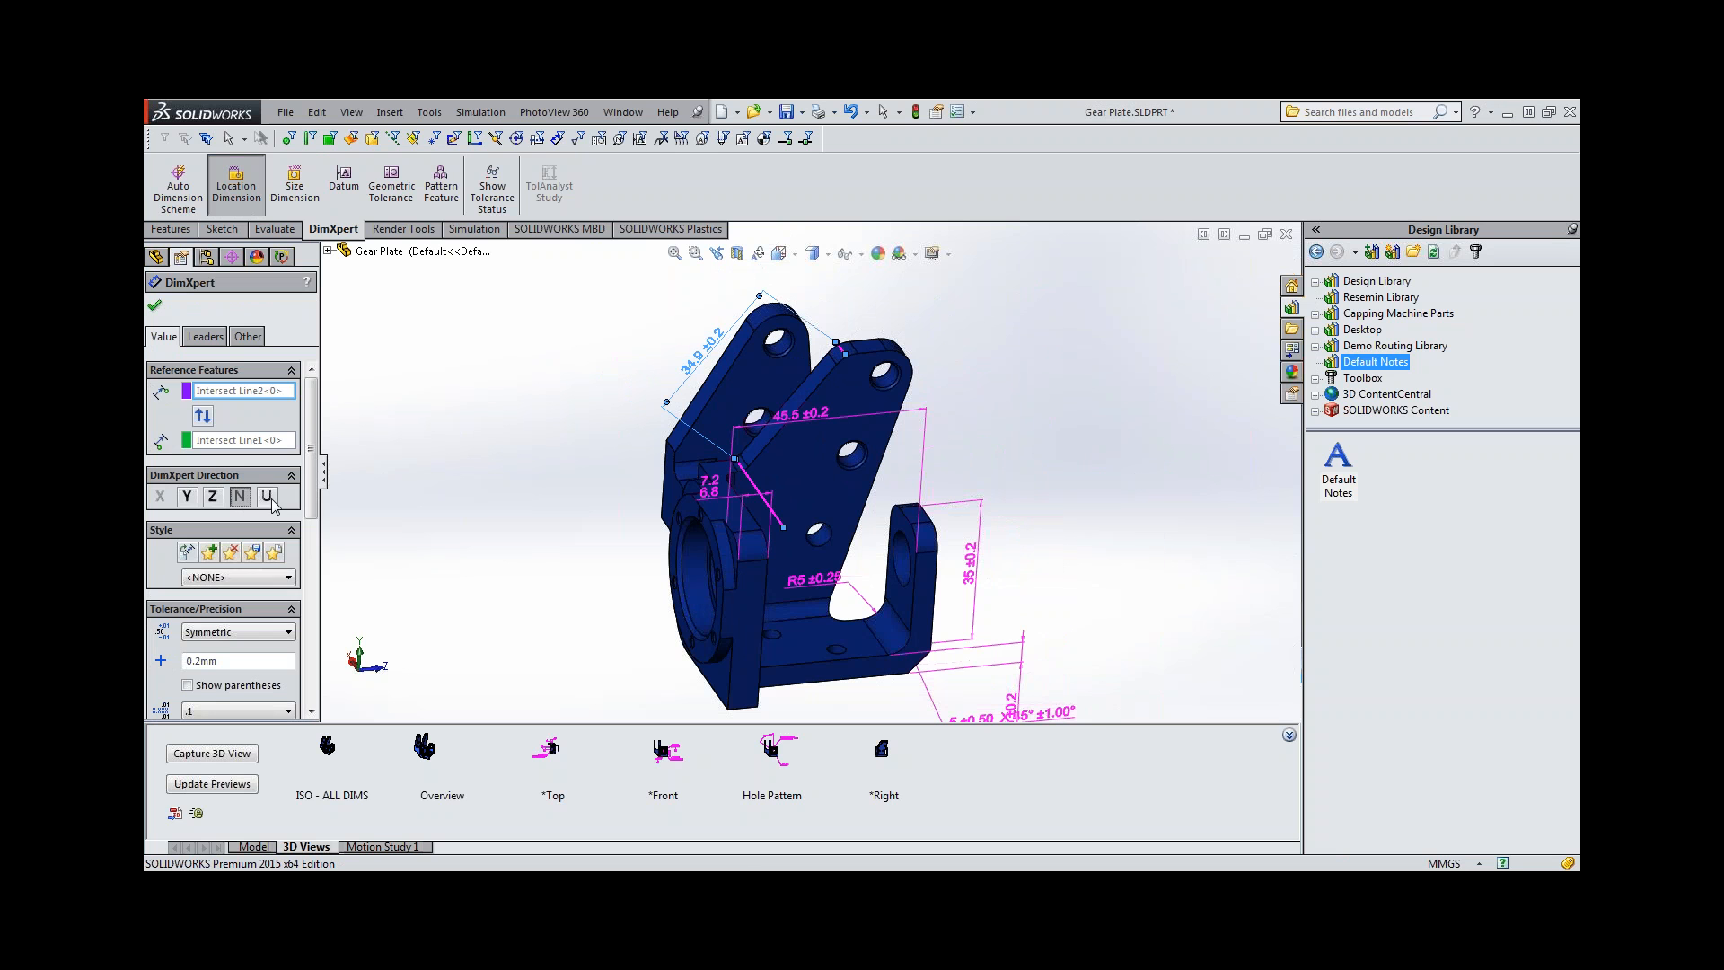
click(268, 498)
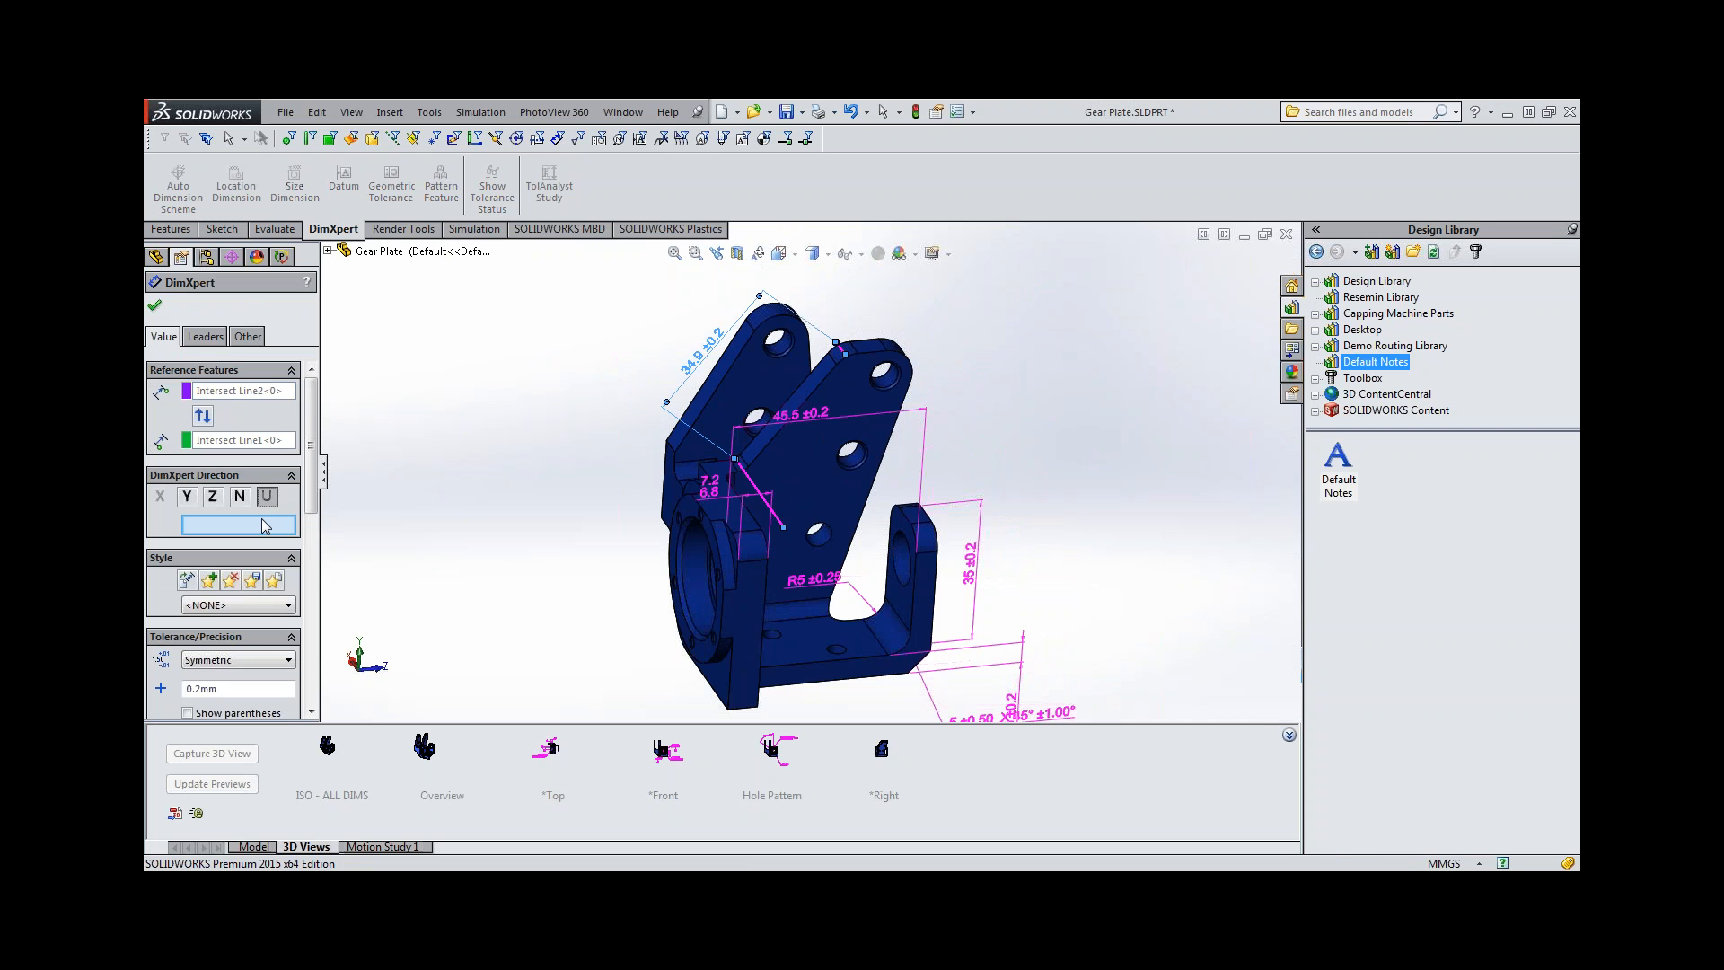
click(213, 497)
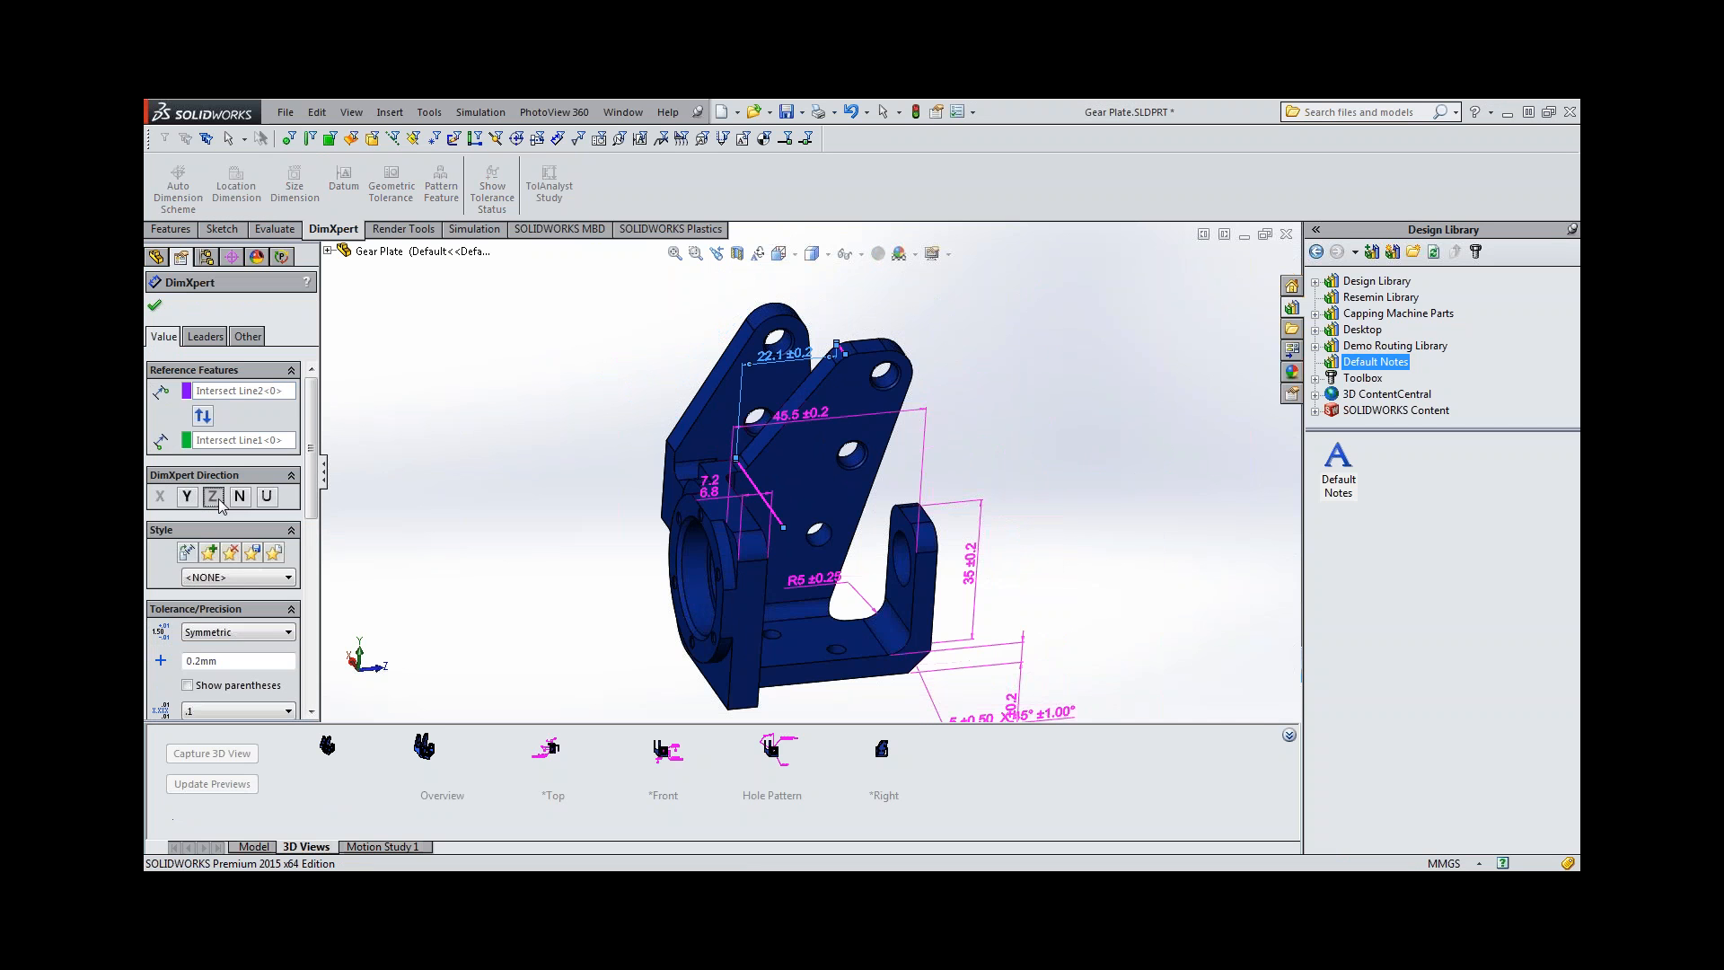
click(154, 306)
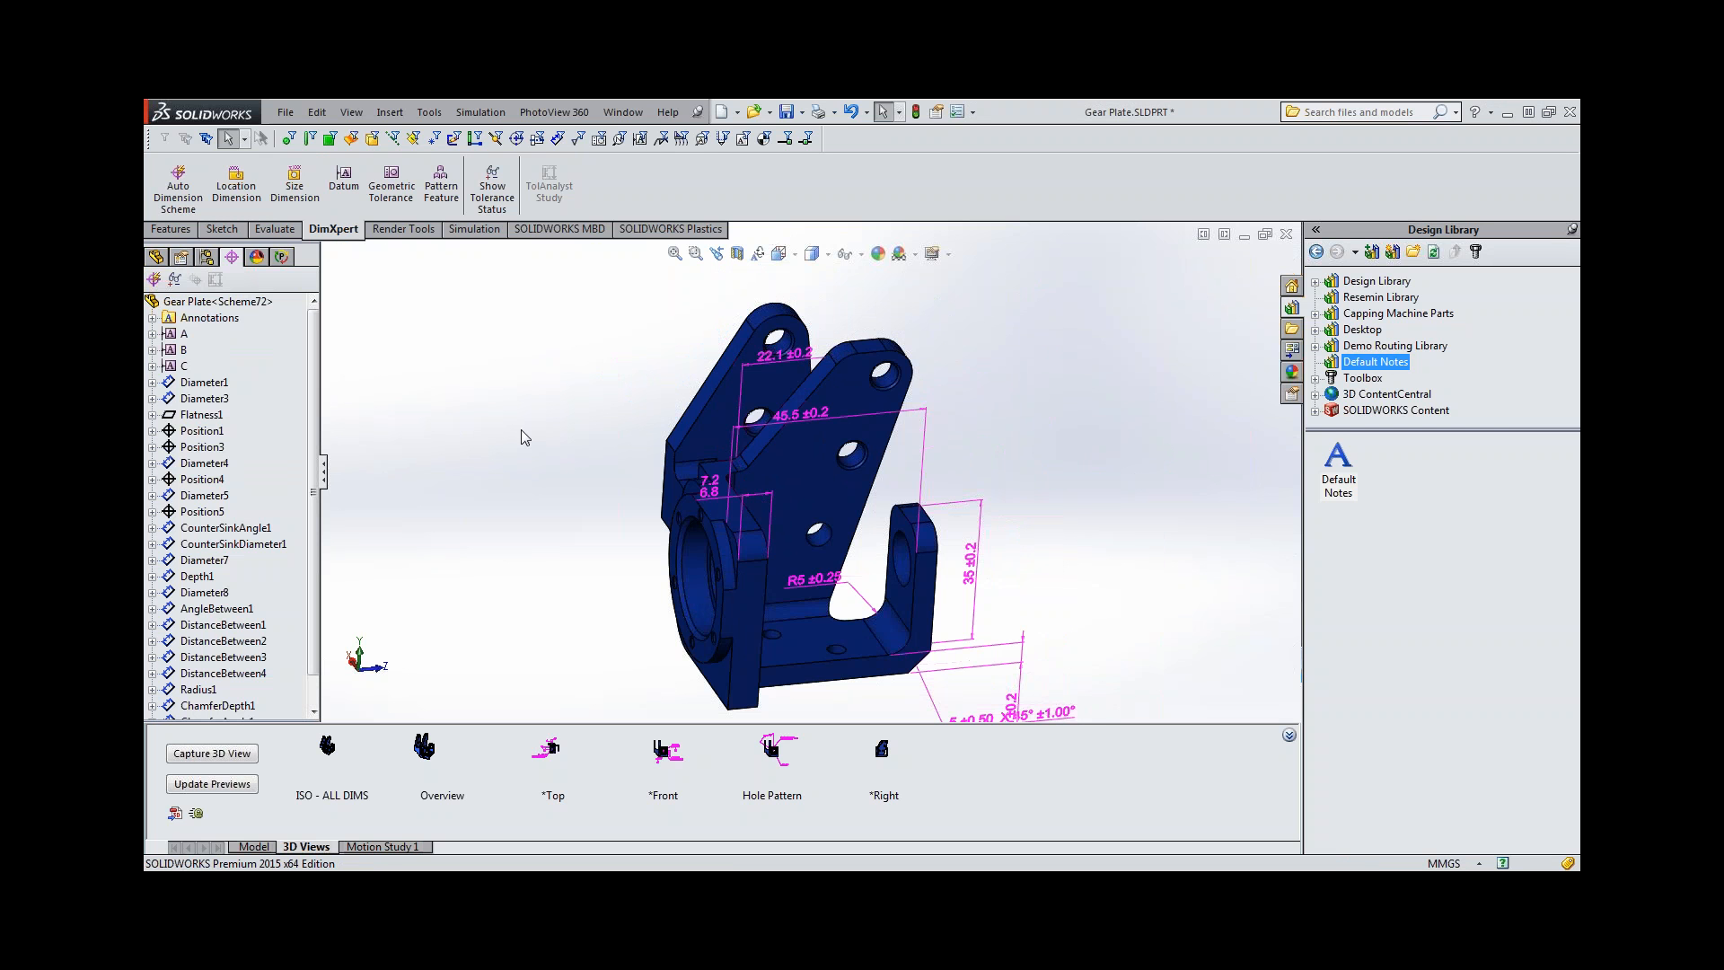
Raise the intersect line dimension, activate the *Right 3D view, and move the 45.5 dimension above it.
mouse_move(783, 357)
mouse_down()
mouse_move(799, 421)
mouse_move(808, 348)
mouse_up()
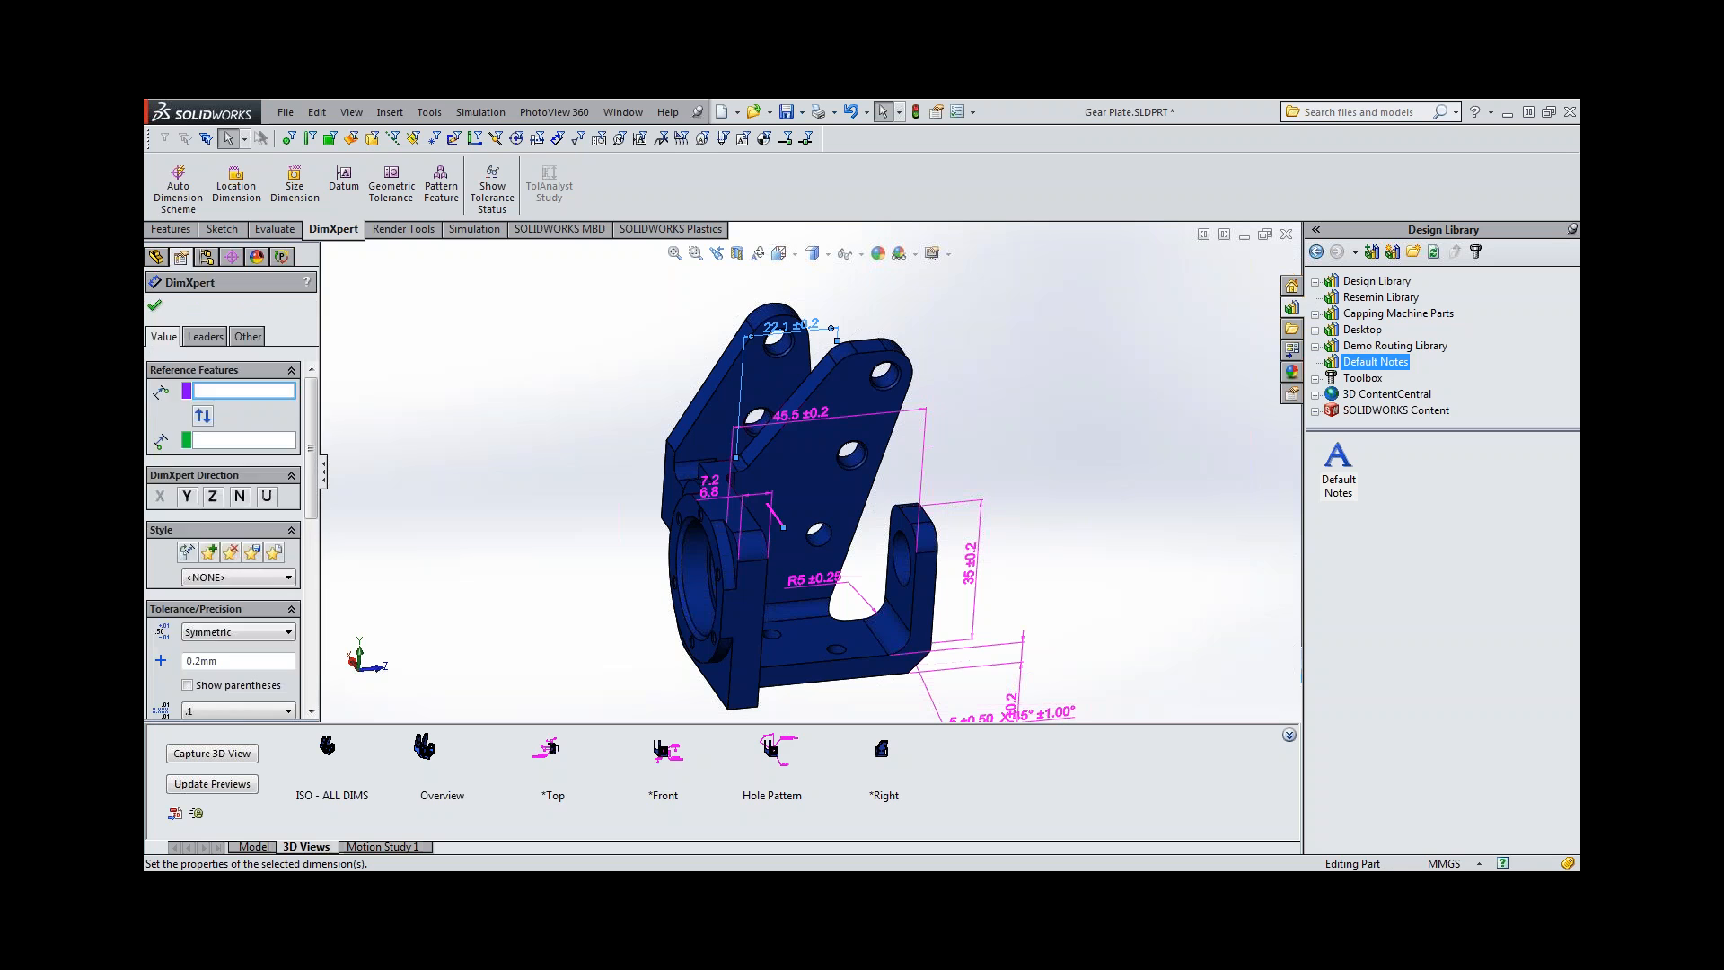
click(1036, 385)
scroll(980, 488, up, 2)
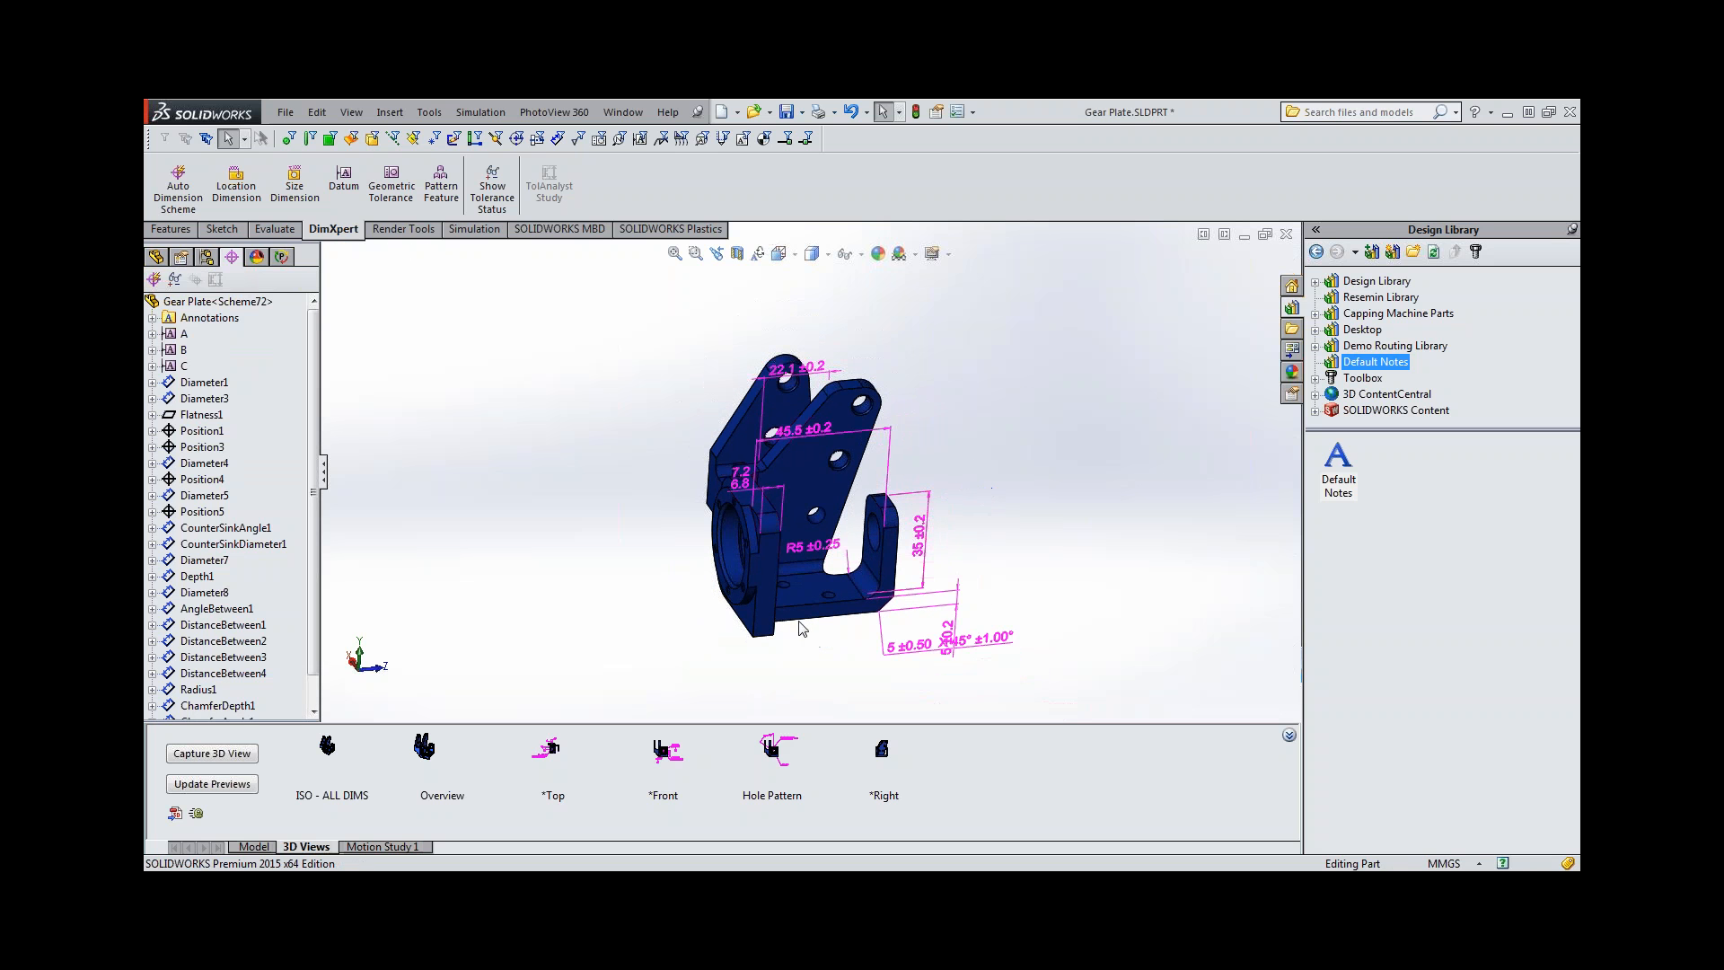
click(882, 759)
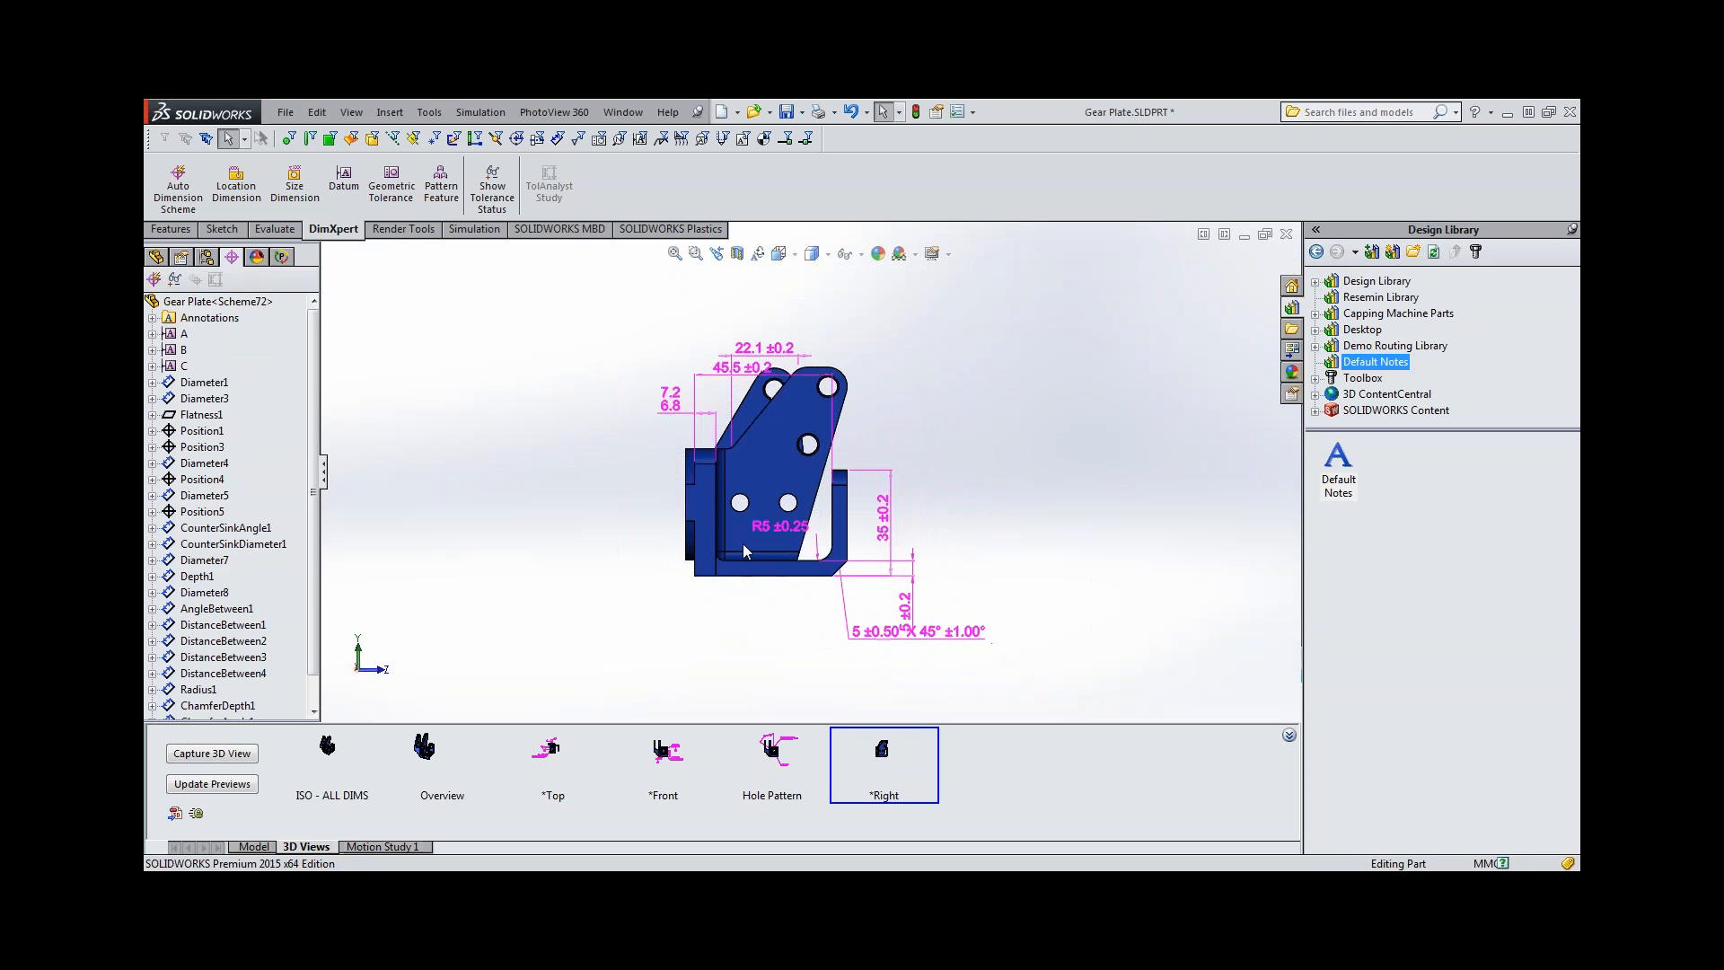
drag(744, 370, 766, 319)
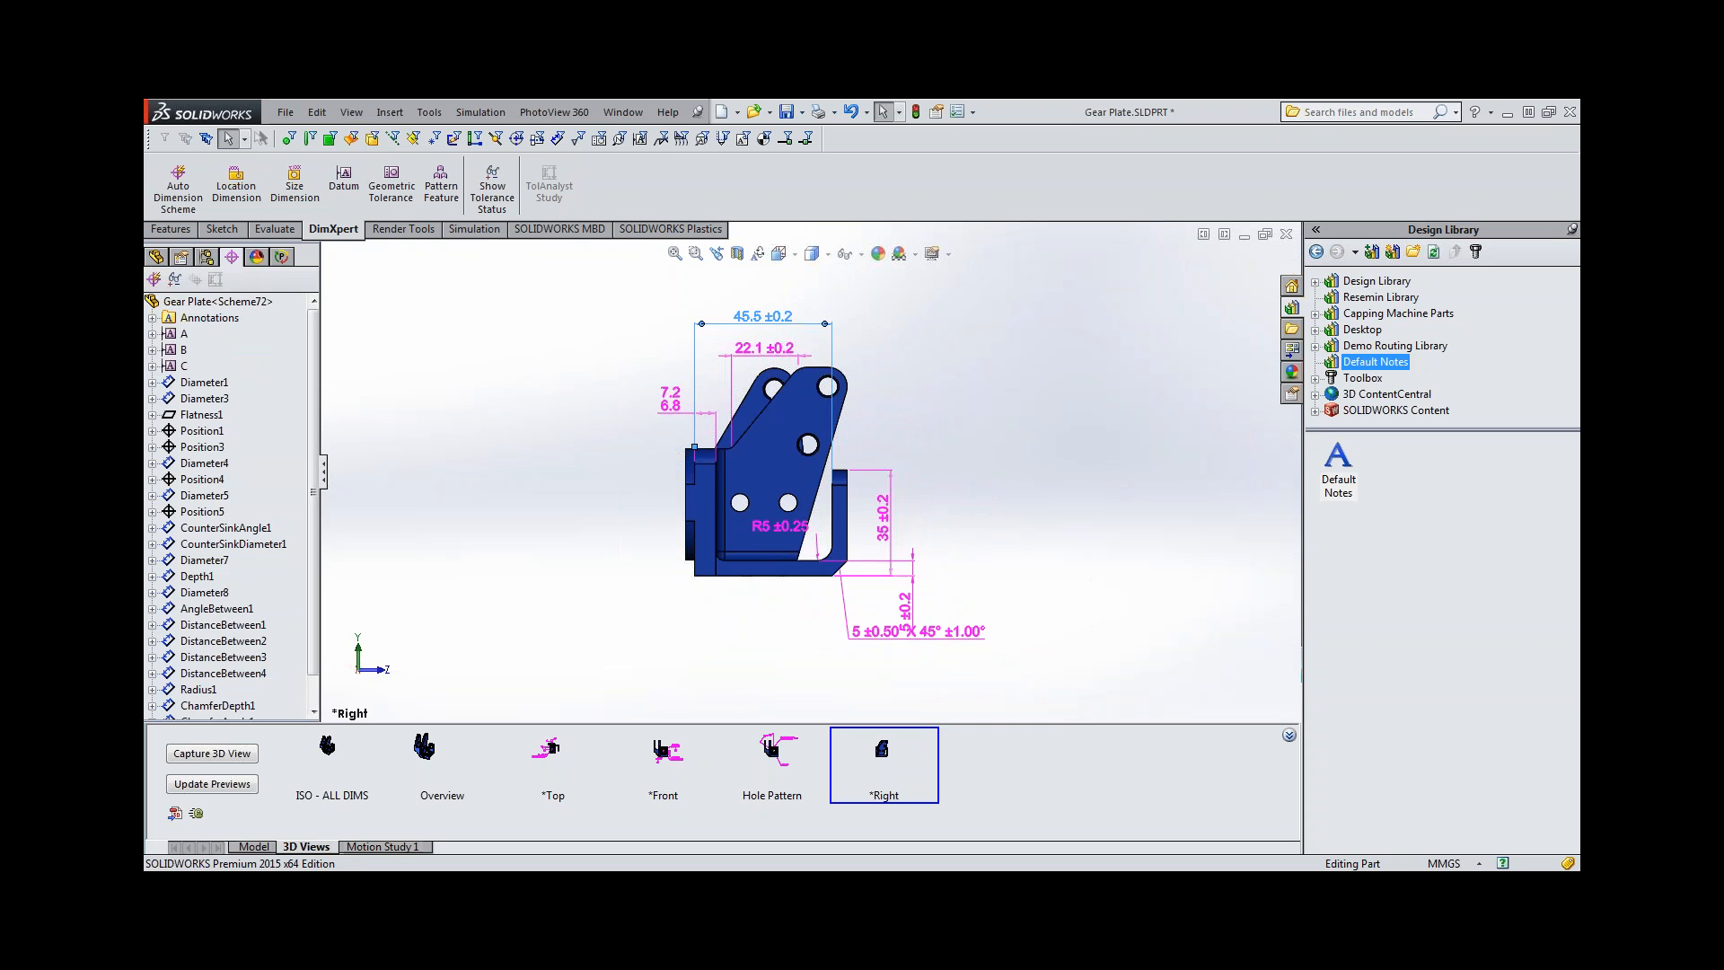
Move the 5 ±0.2 thickness dimension beside the 35 ±0.2 dimension and shift the R5 radius dimension away from its fillet.
drag(905, 608, 925, 526)
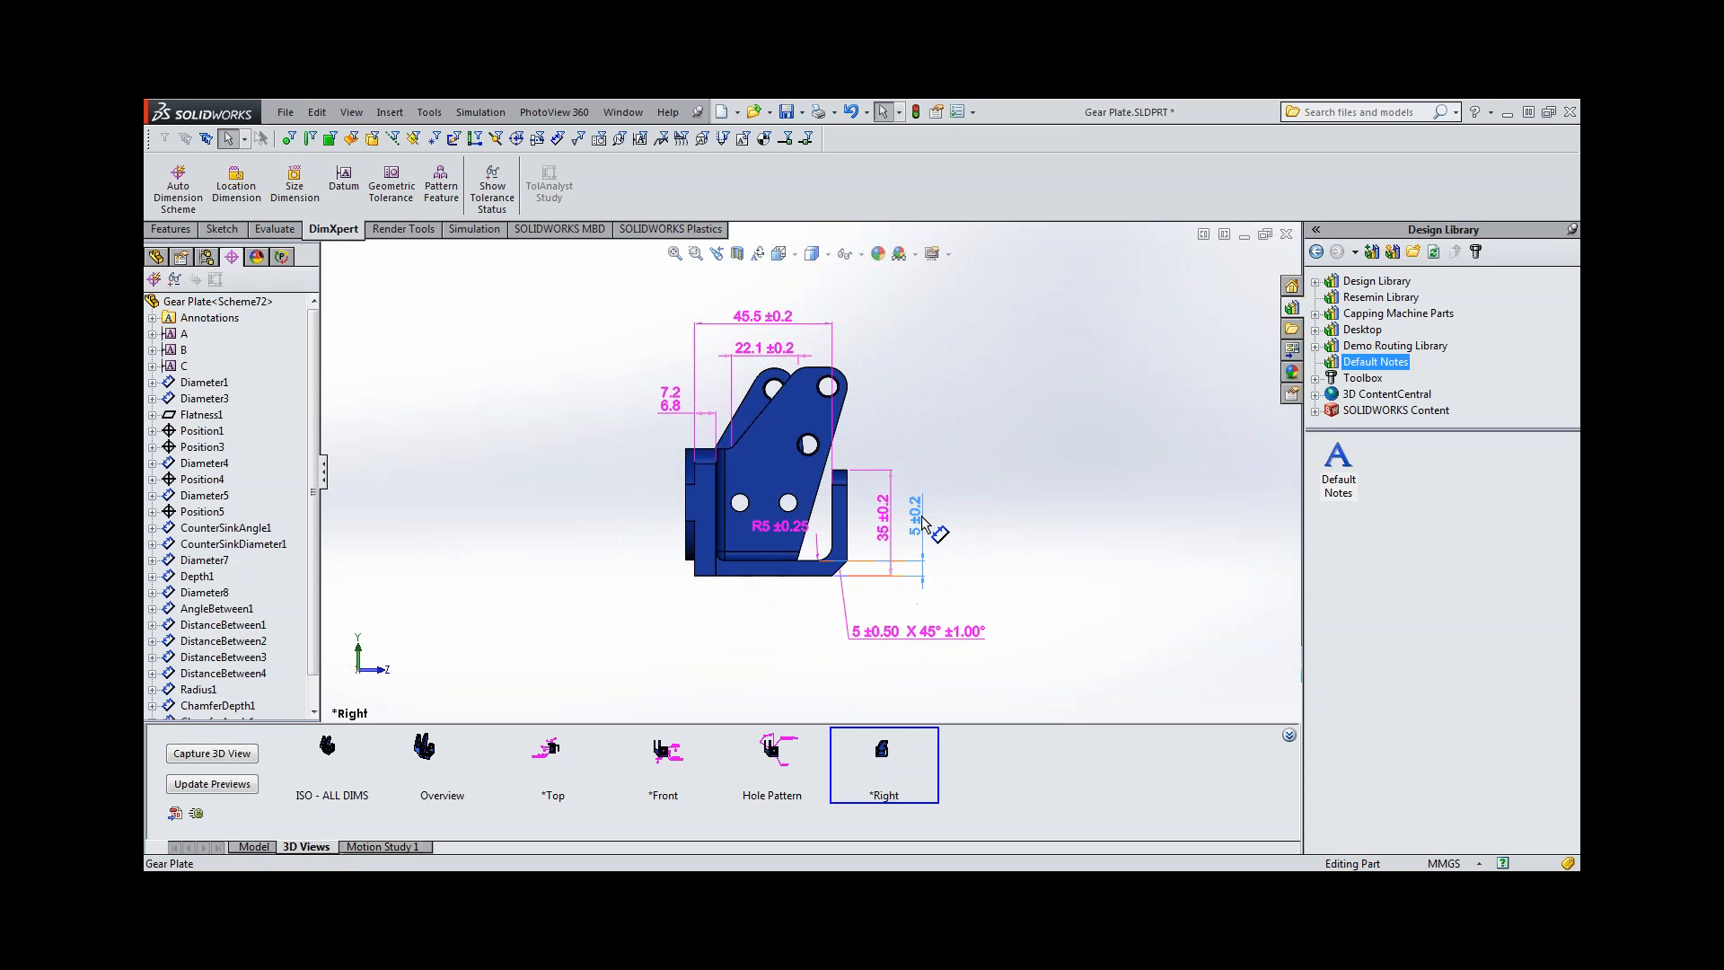
click(780, 531)
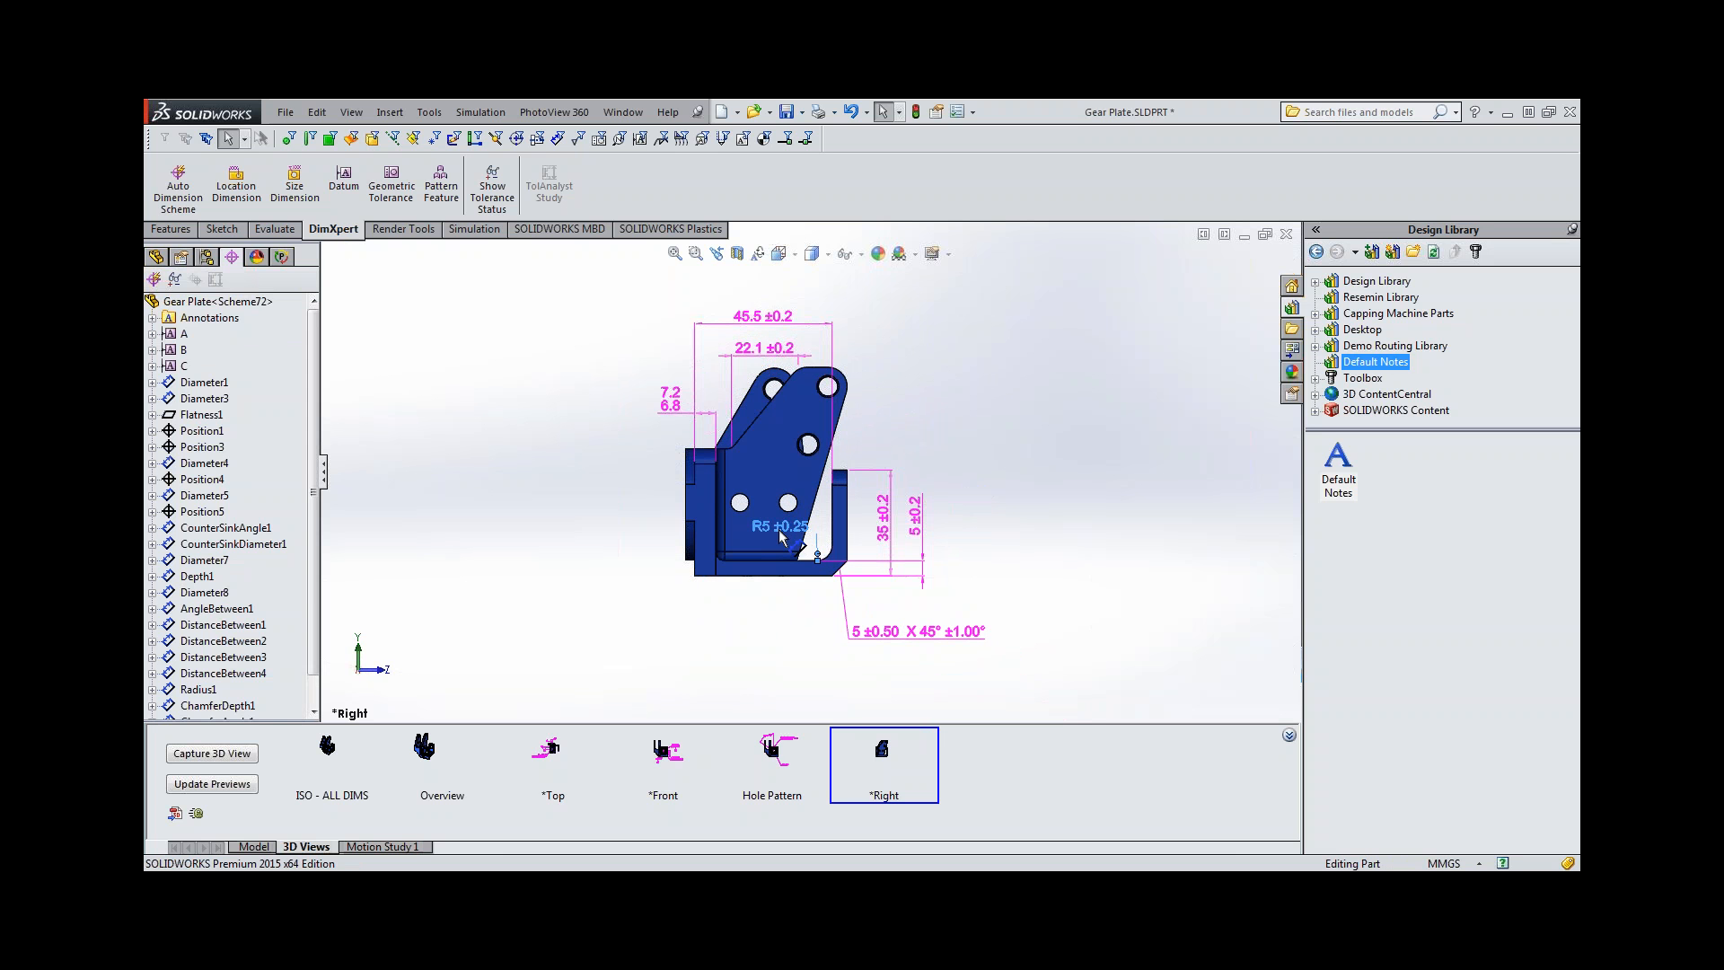
drag(780, 536, 763, 535)
click(1052, 542)
Activate the *Left annotation view and reorient the model to it.
click(155, 257)
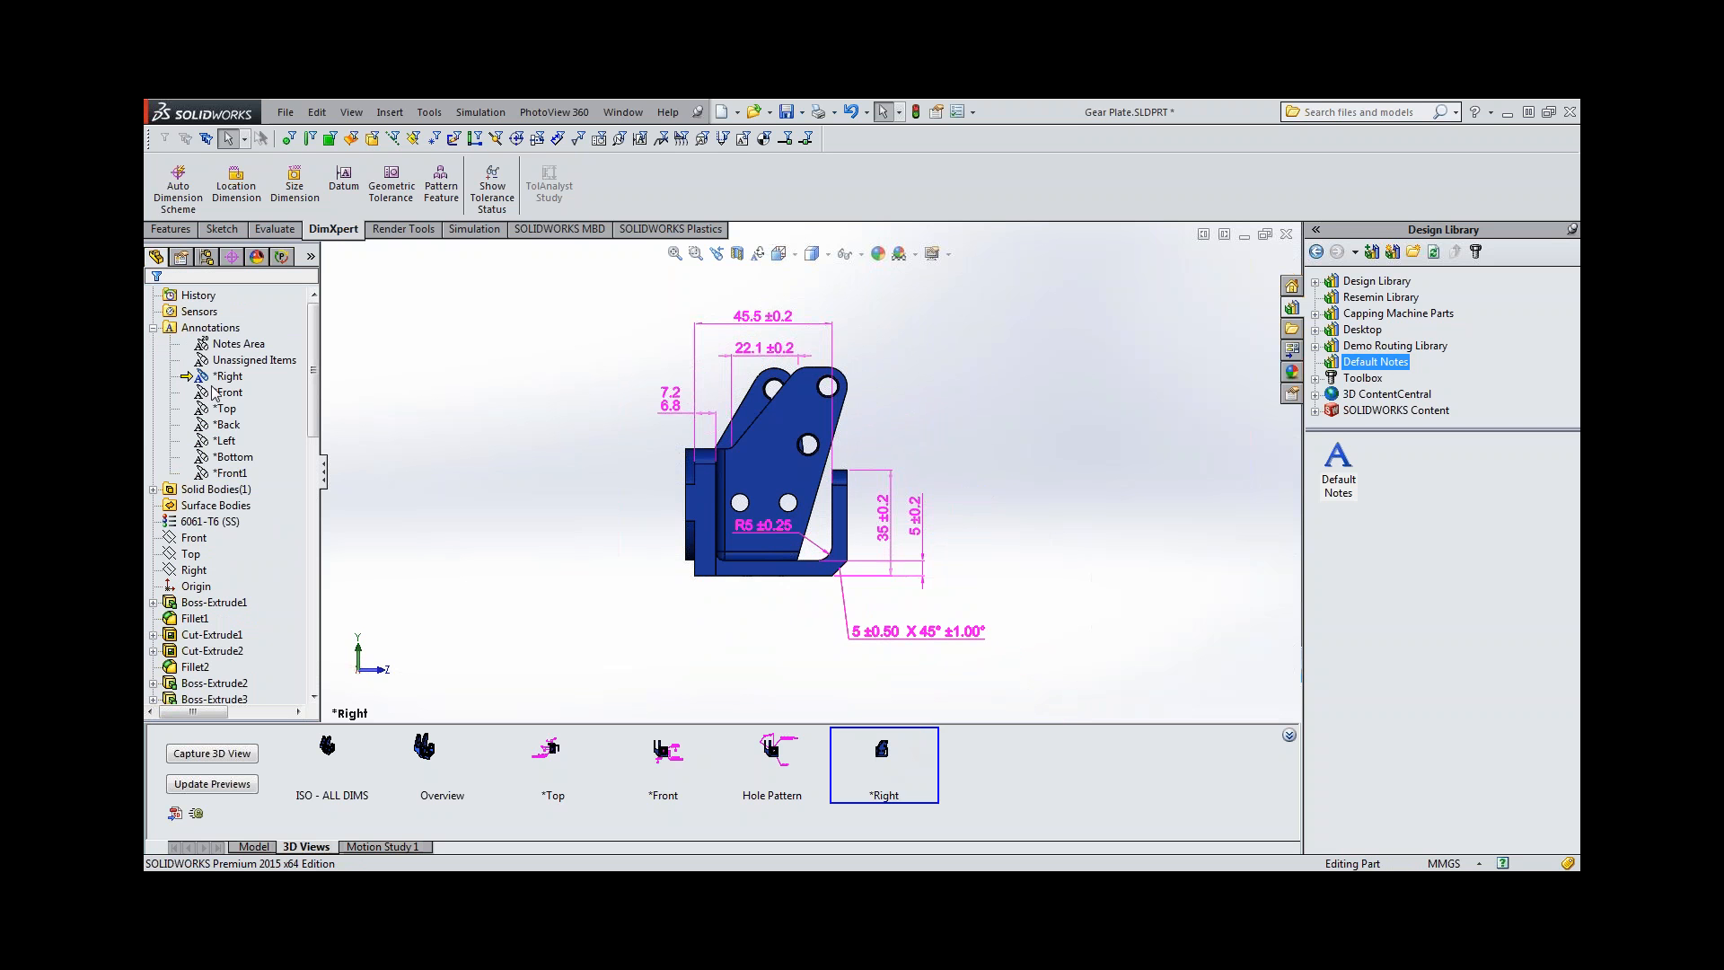
right_click(219, 445)
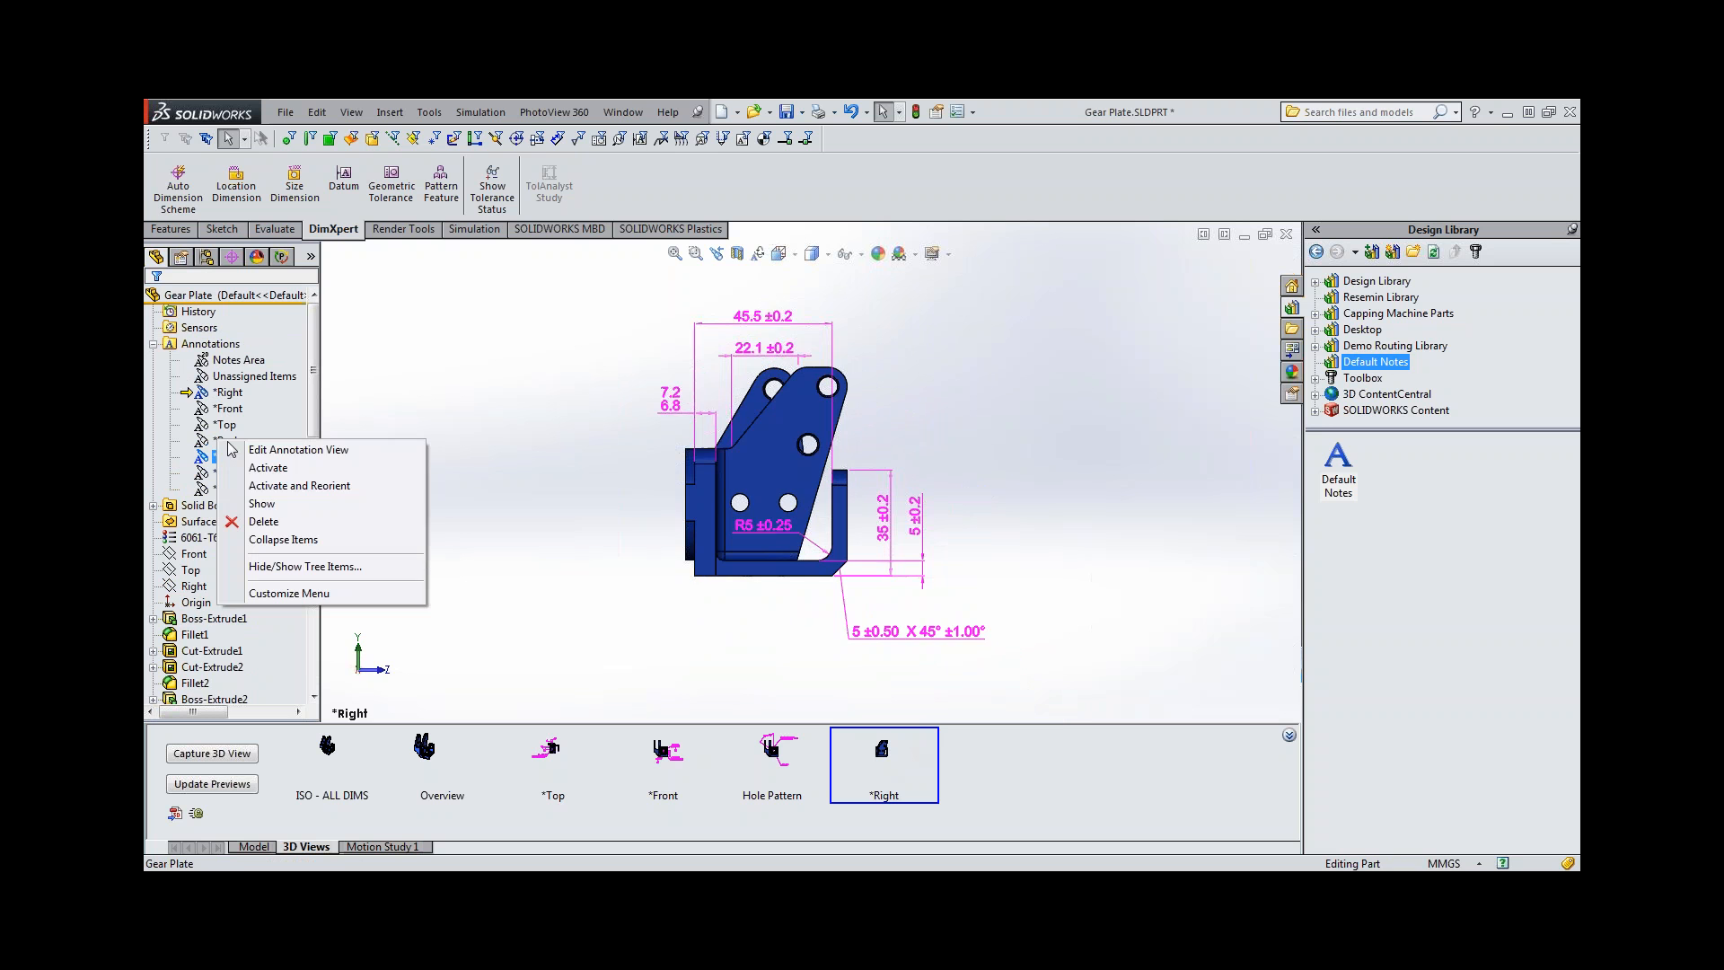
click(280, 485)
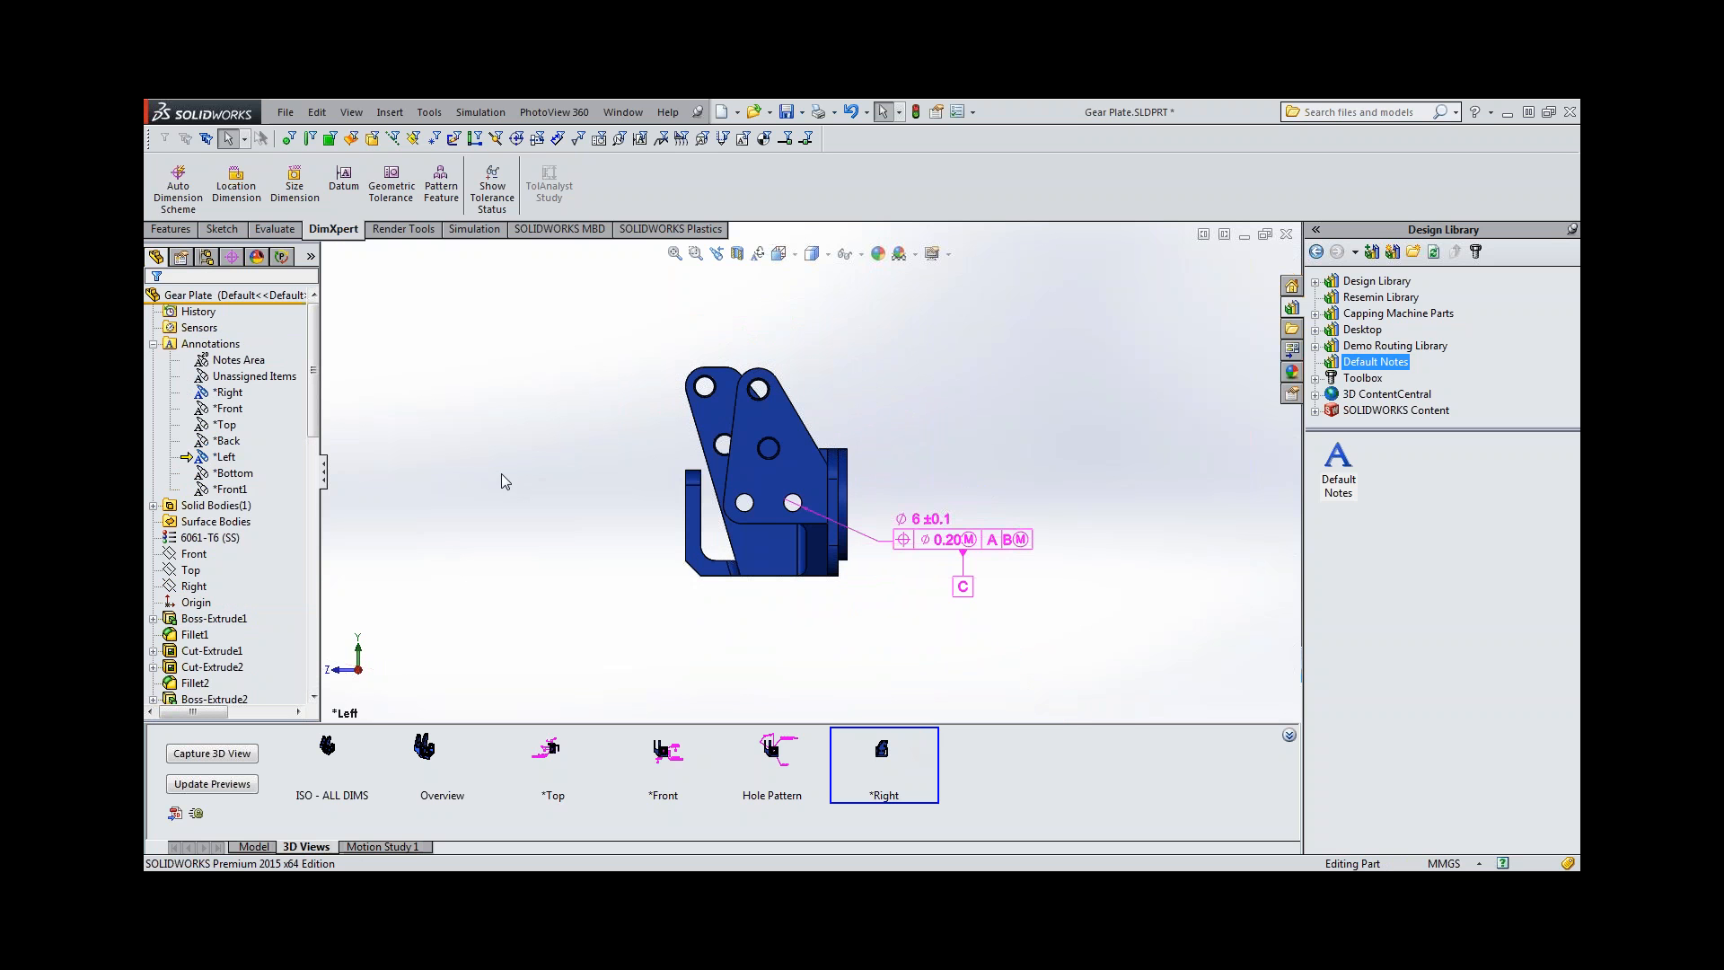
Turn on the display of feature dimensions and show the Unassigned Items annotation view.
right_click(199, 346)
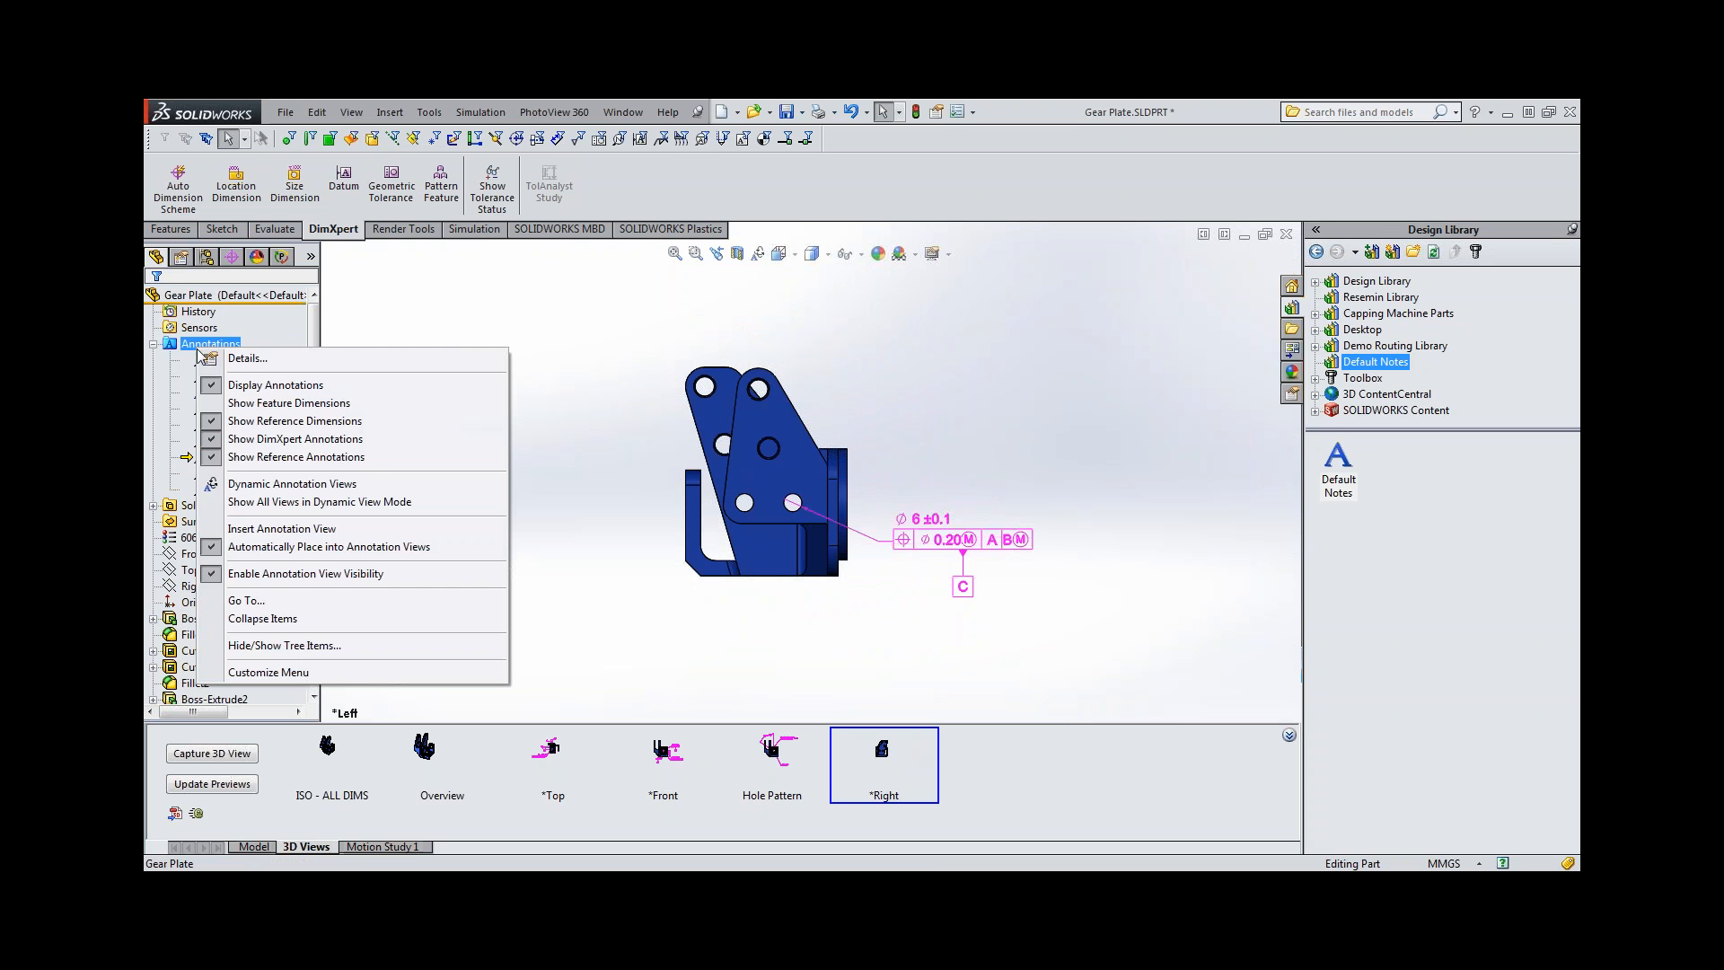
click(260, 408)
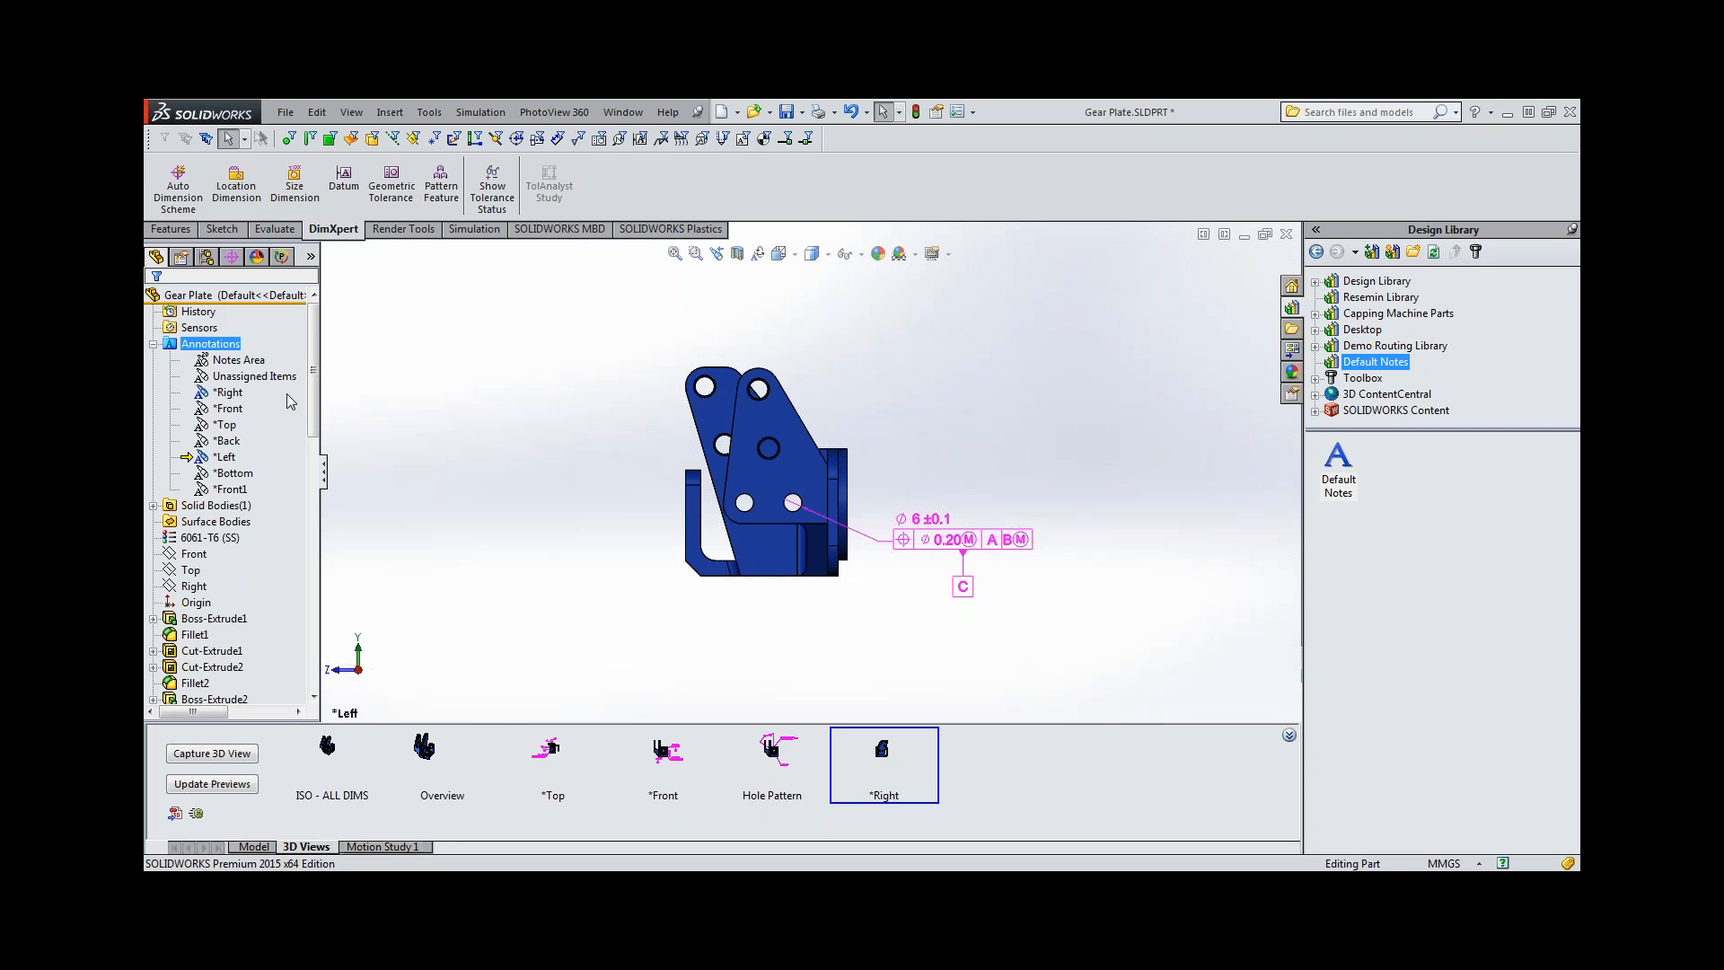
right_click(270, 376)
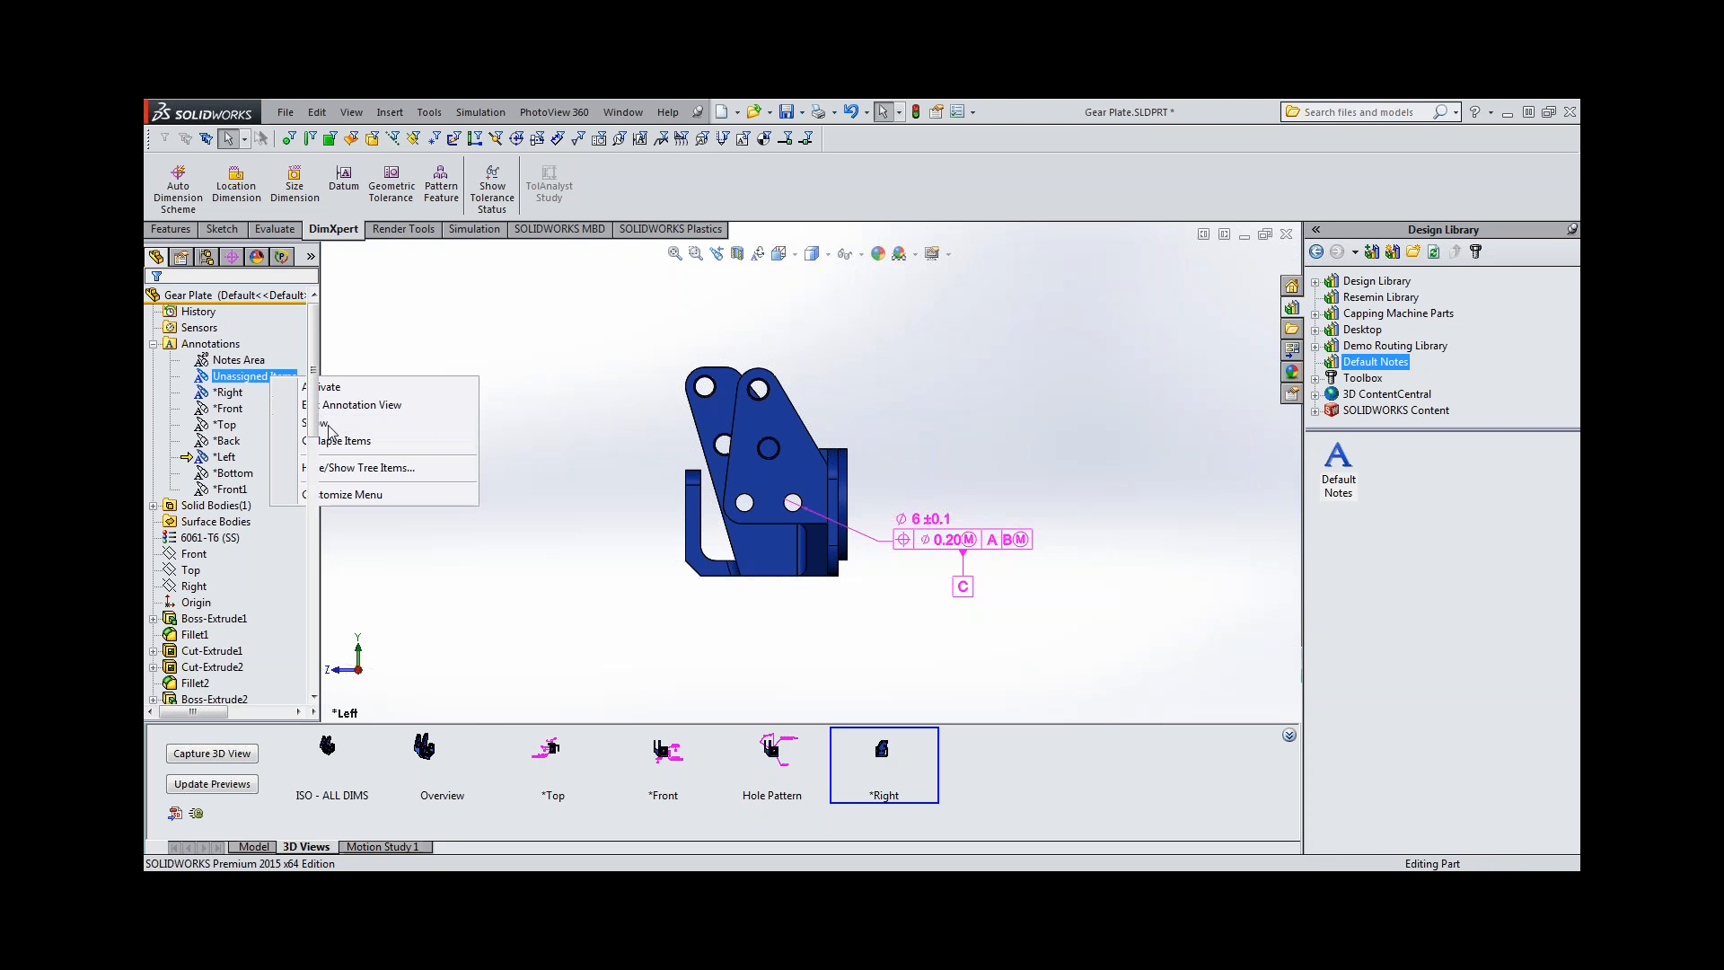
click(328, 425)
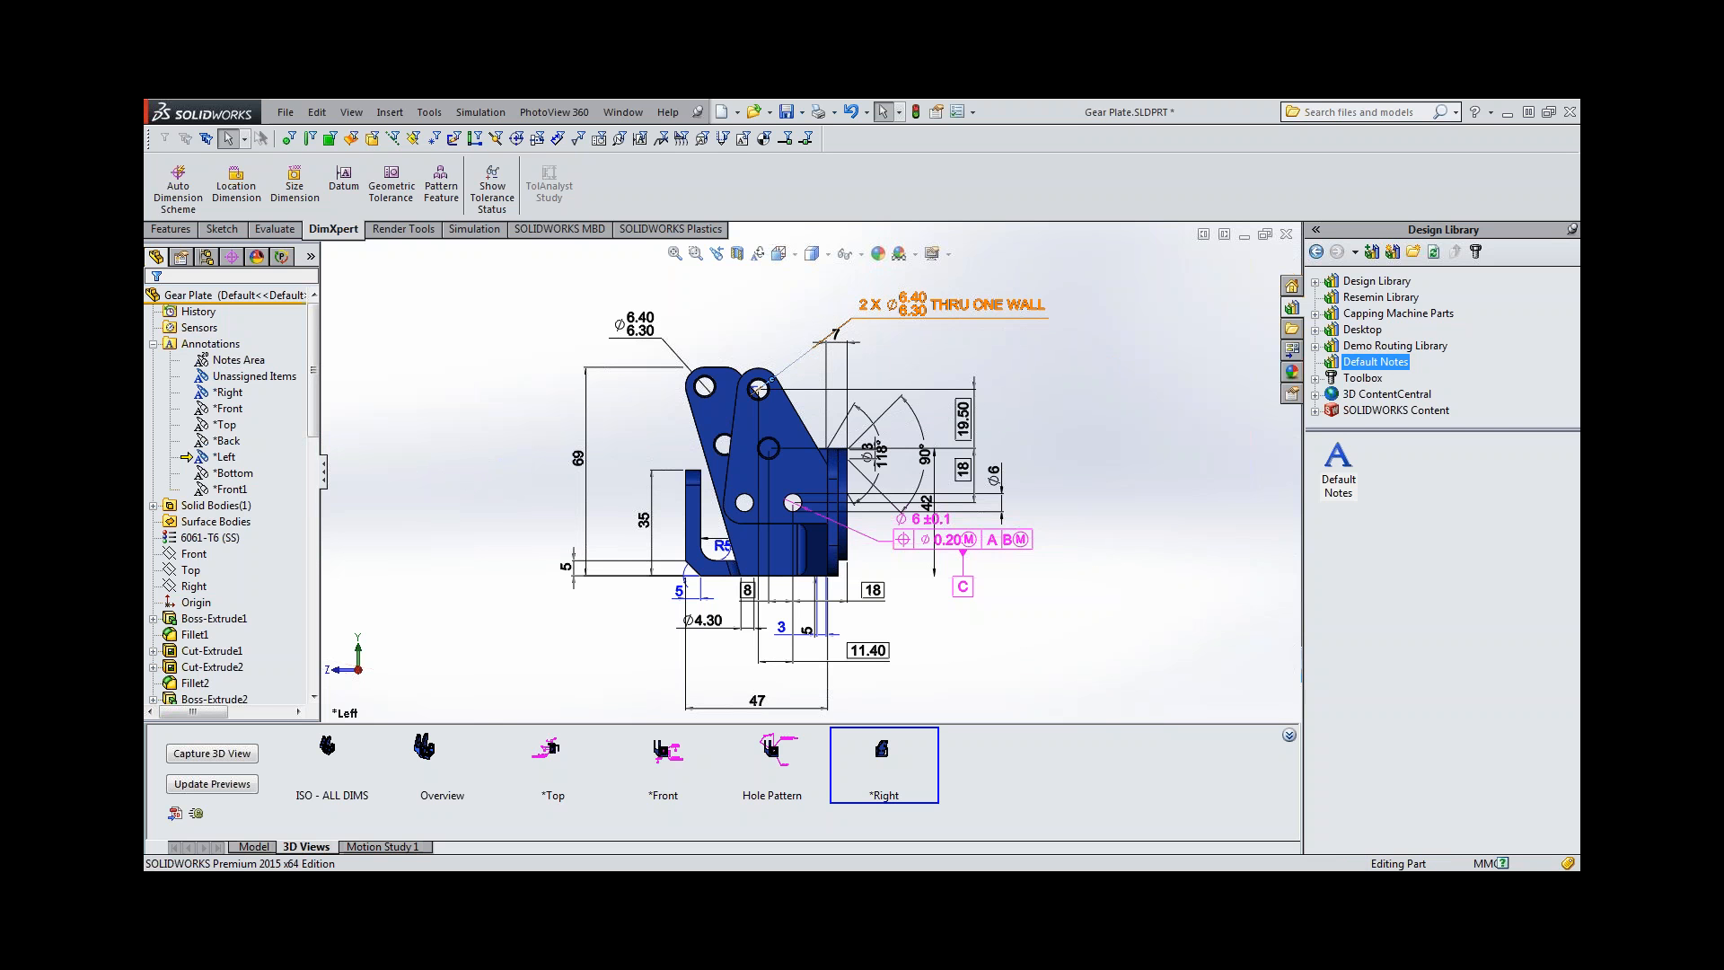
Assign the 2 X THRU ONE WALL hole callout and the boxed 19.50, 18, 18 and 8 hole location dimensions to the *Left annotation view.
click(835, 329)
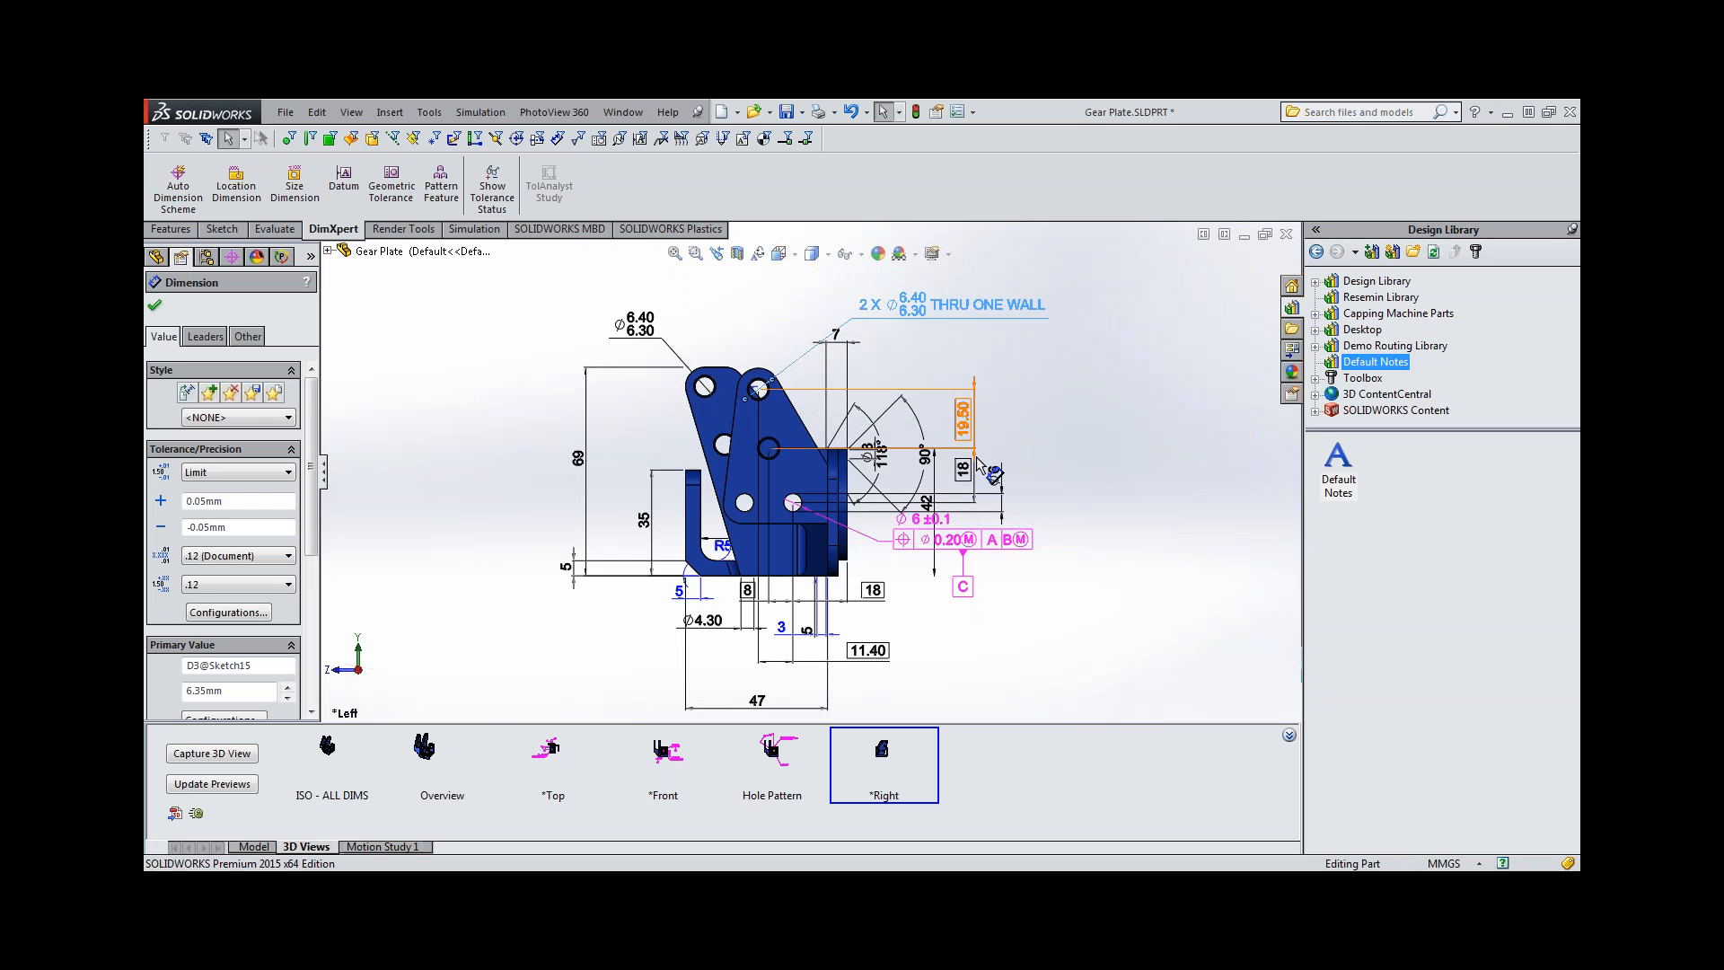
ctrl+click(977, 456)
ctrl+click(963, 472)
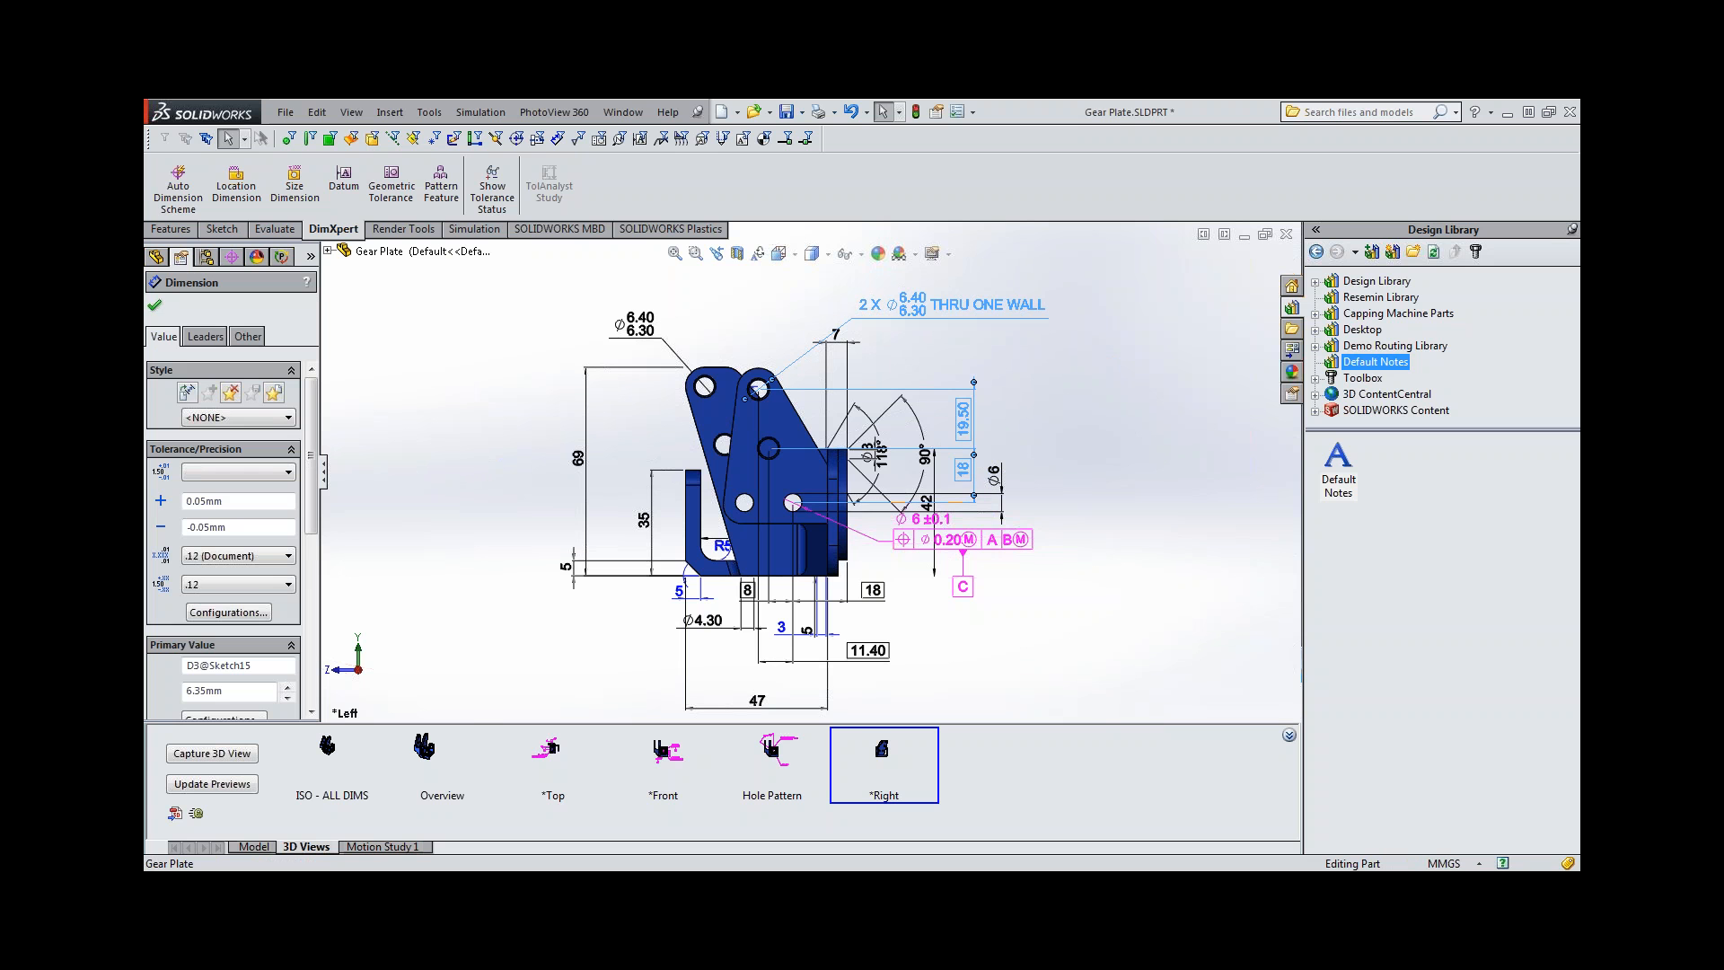
ctrl+click(873, 590)
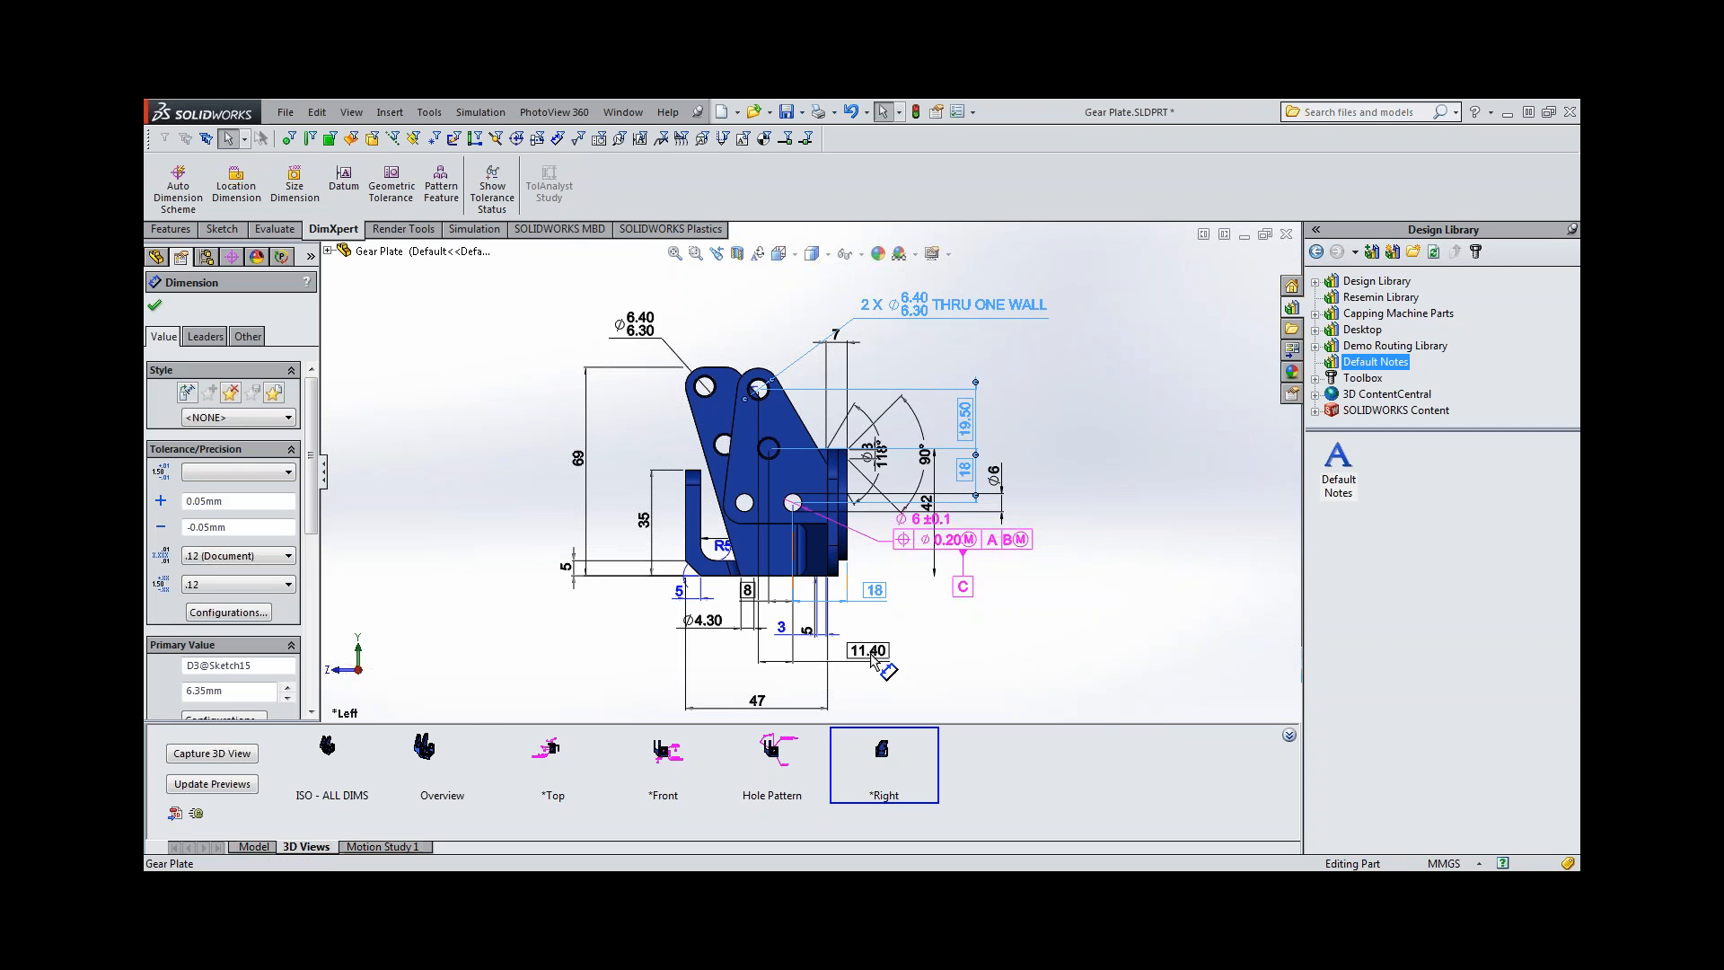
ctrl+click(870, 654)
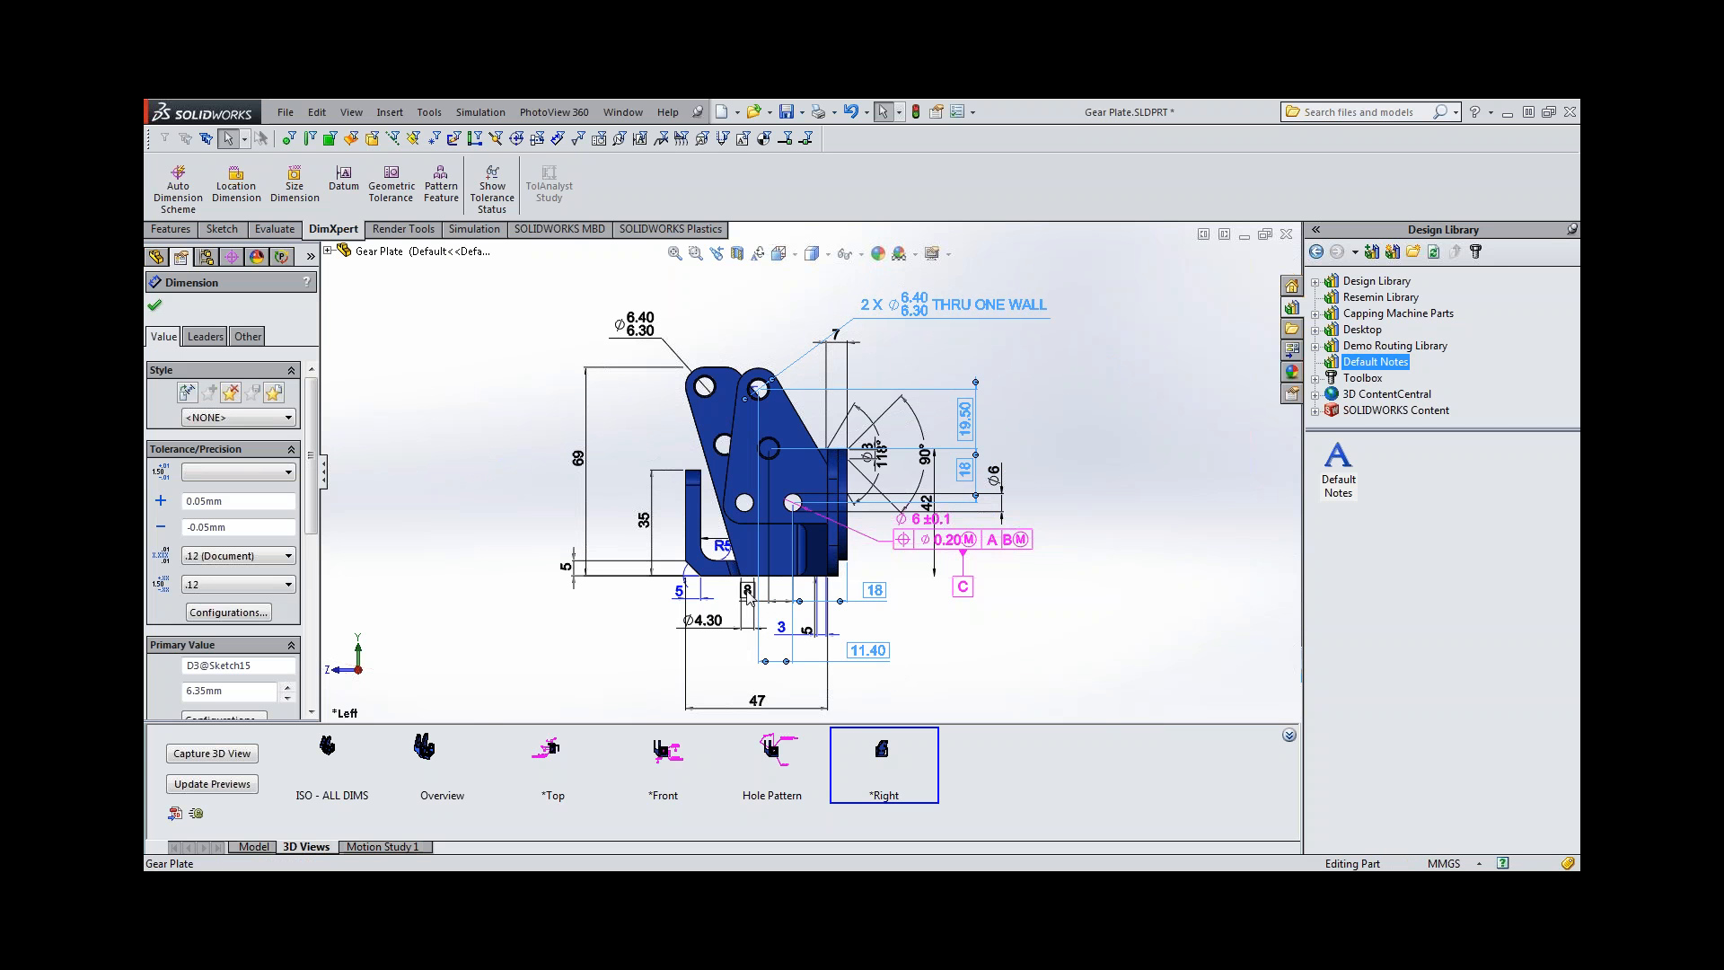
ctrl+click(747, 593)
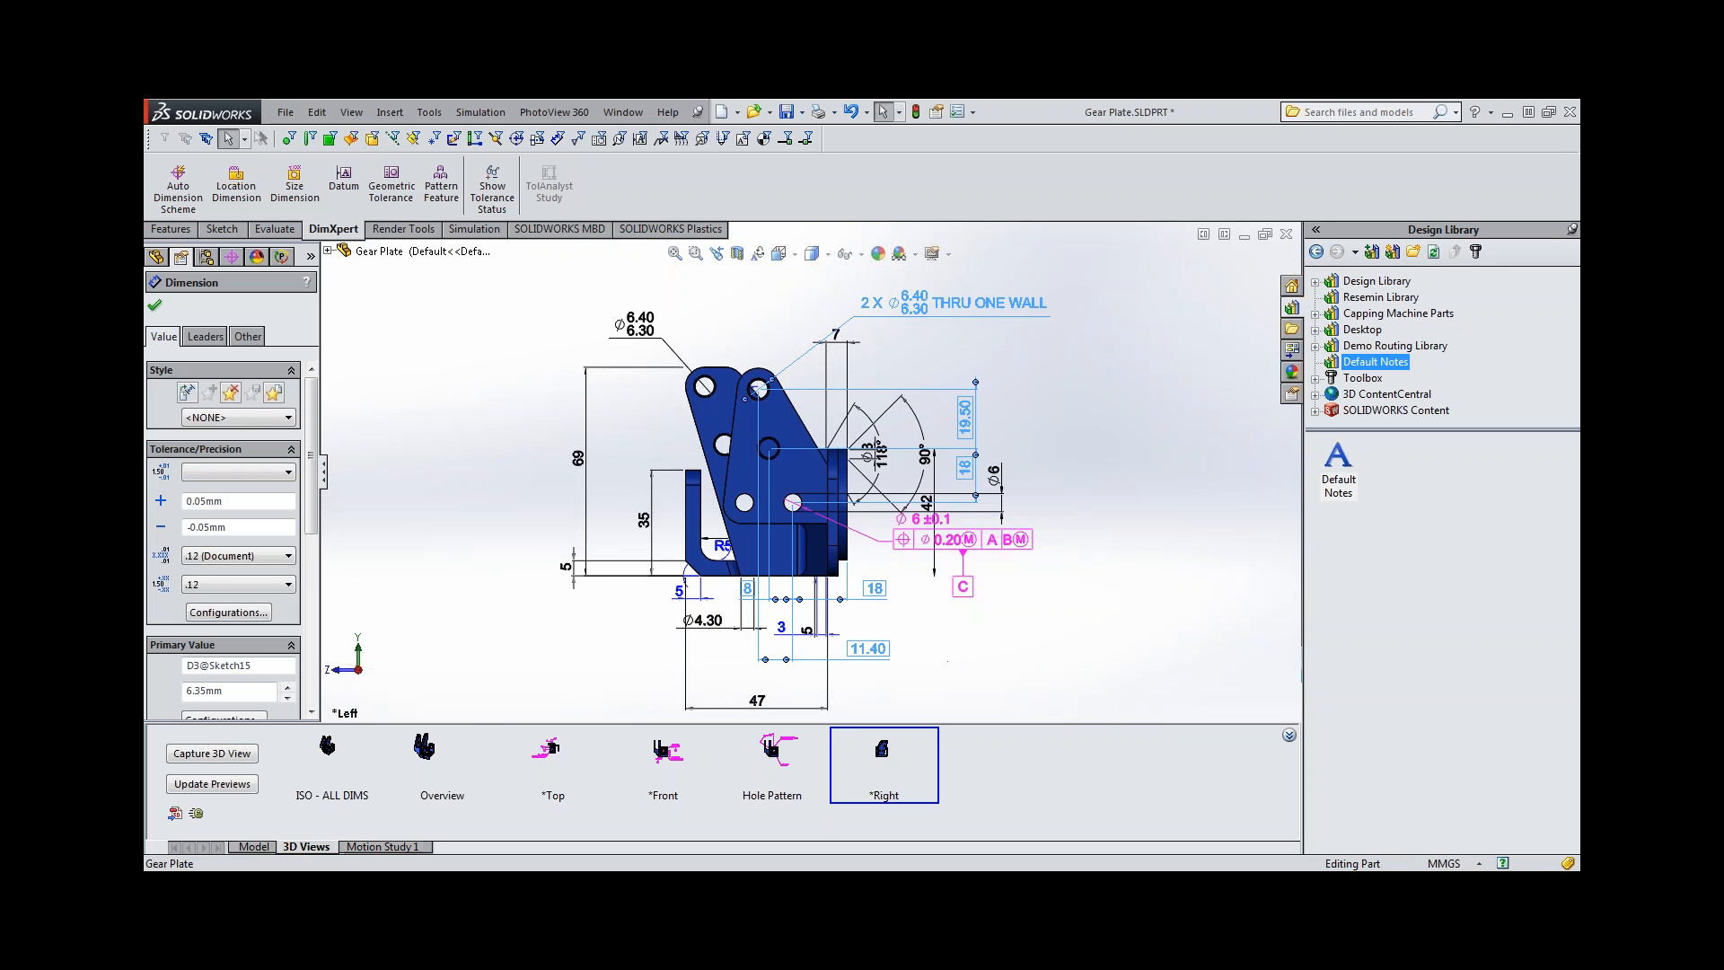
double_click(873, 653)
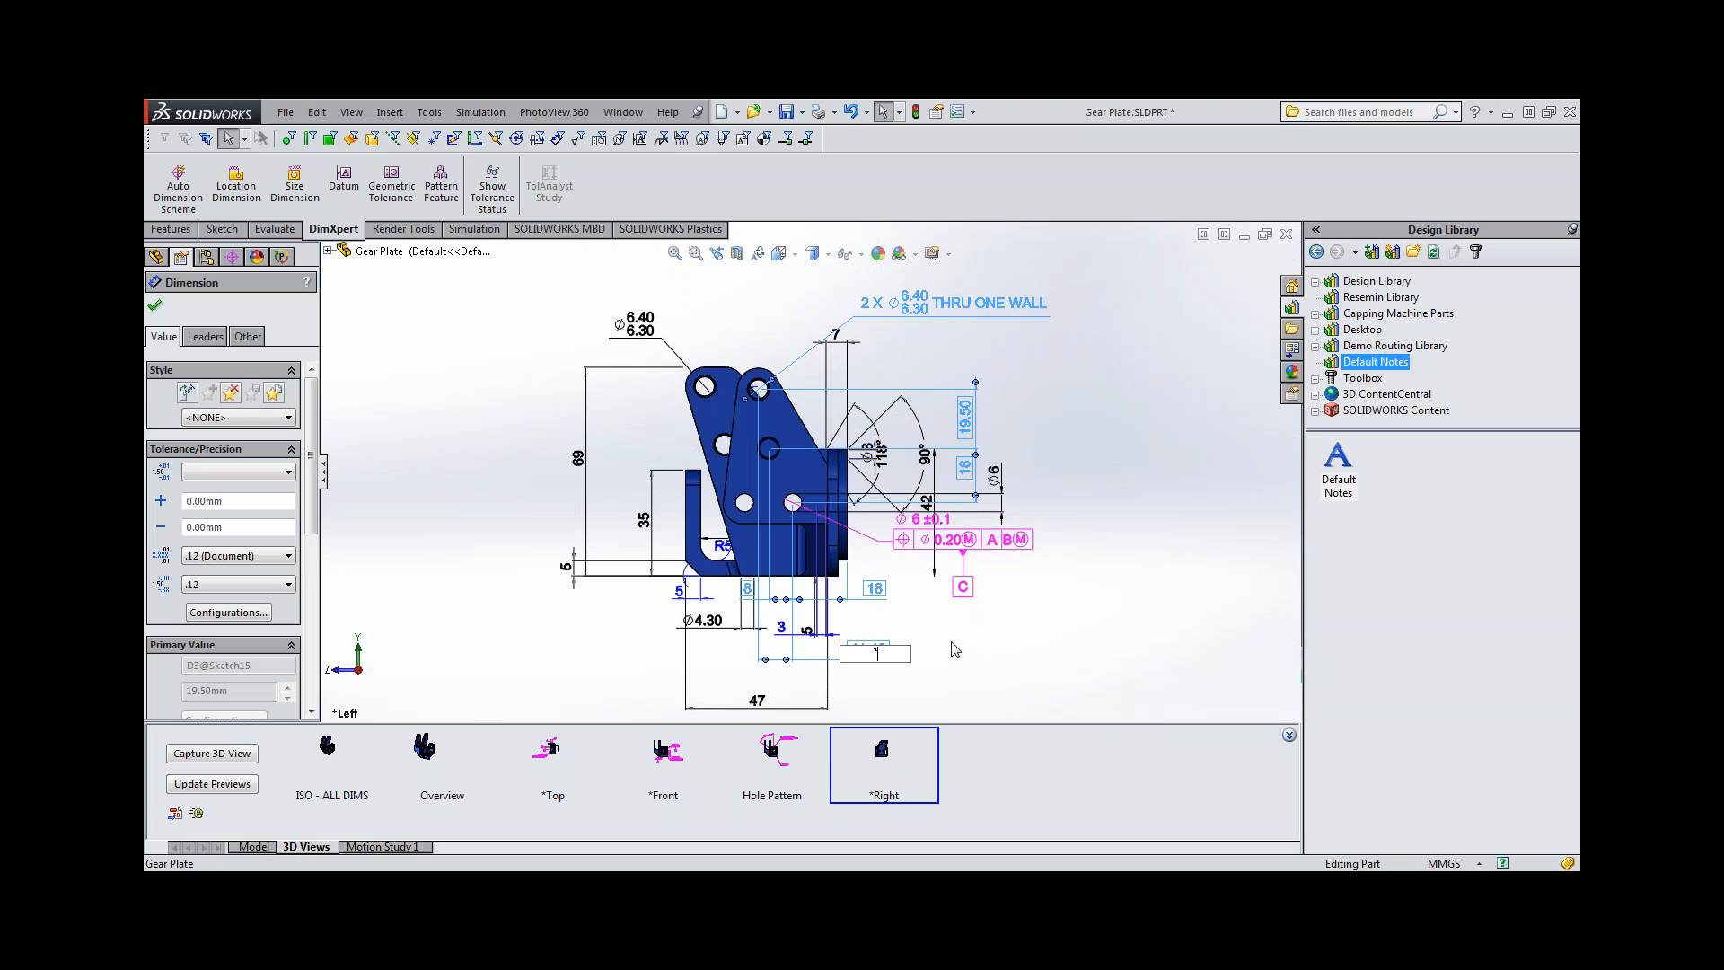
key(Escape)
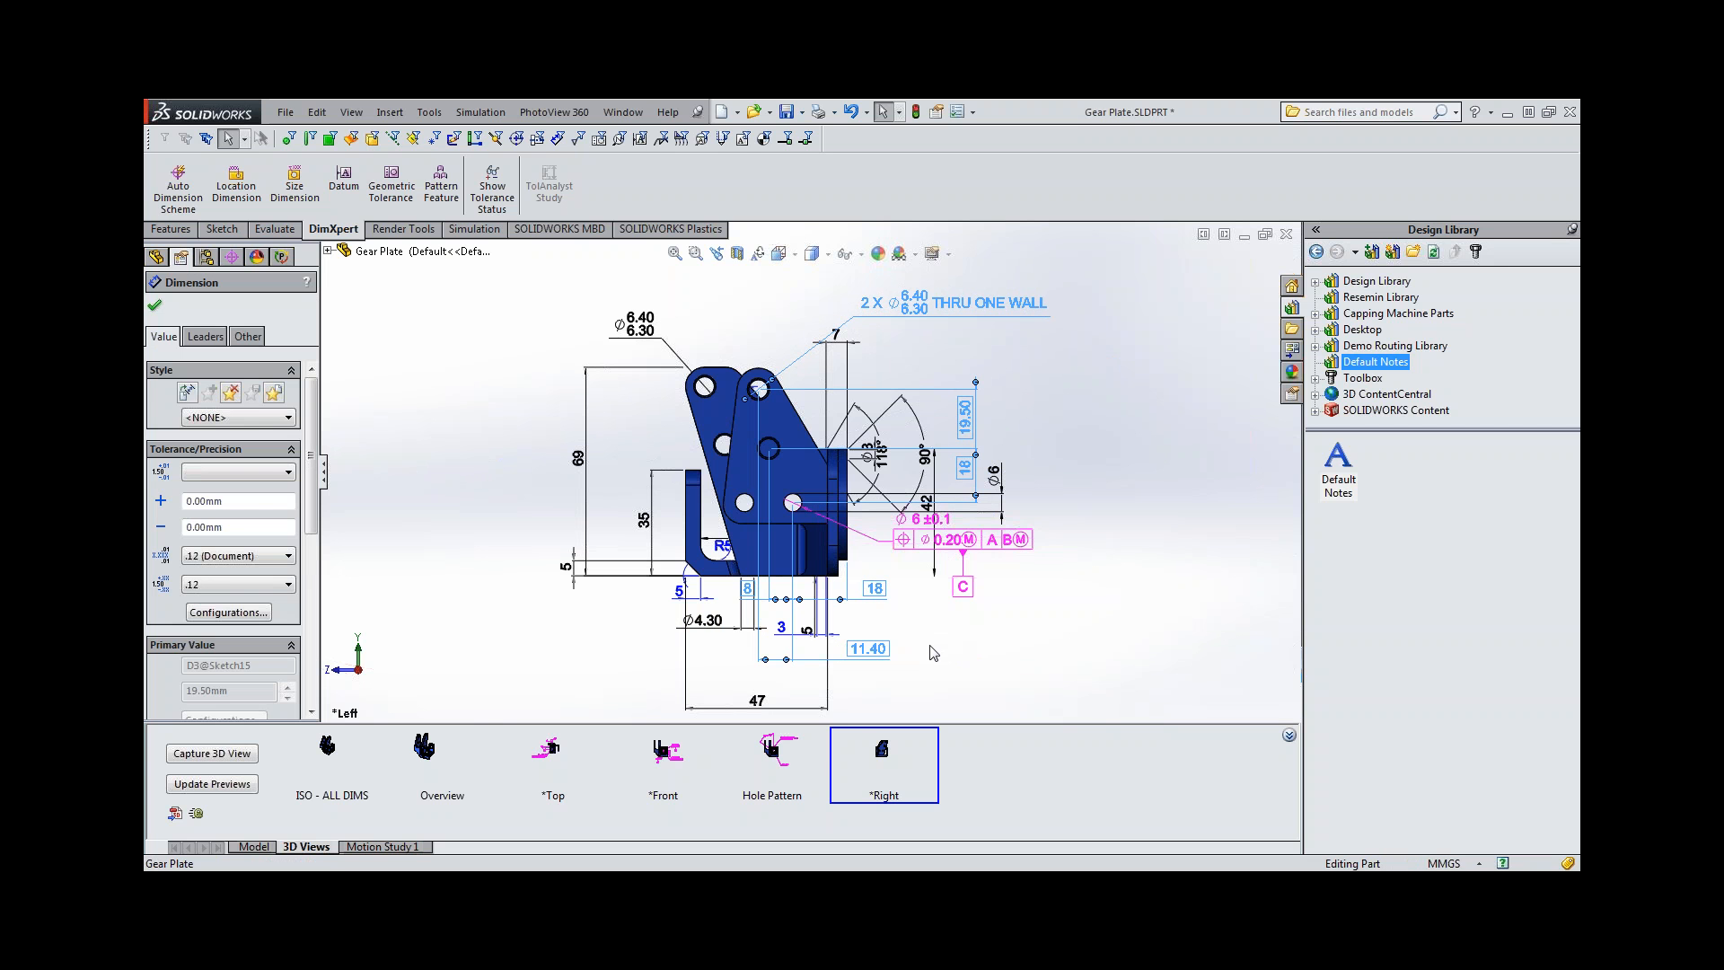
right_click(973, 660)
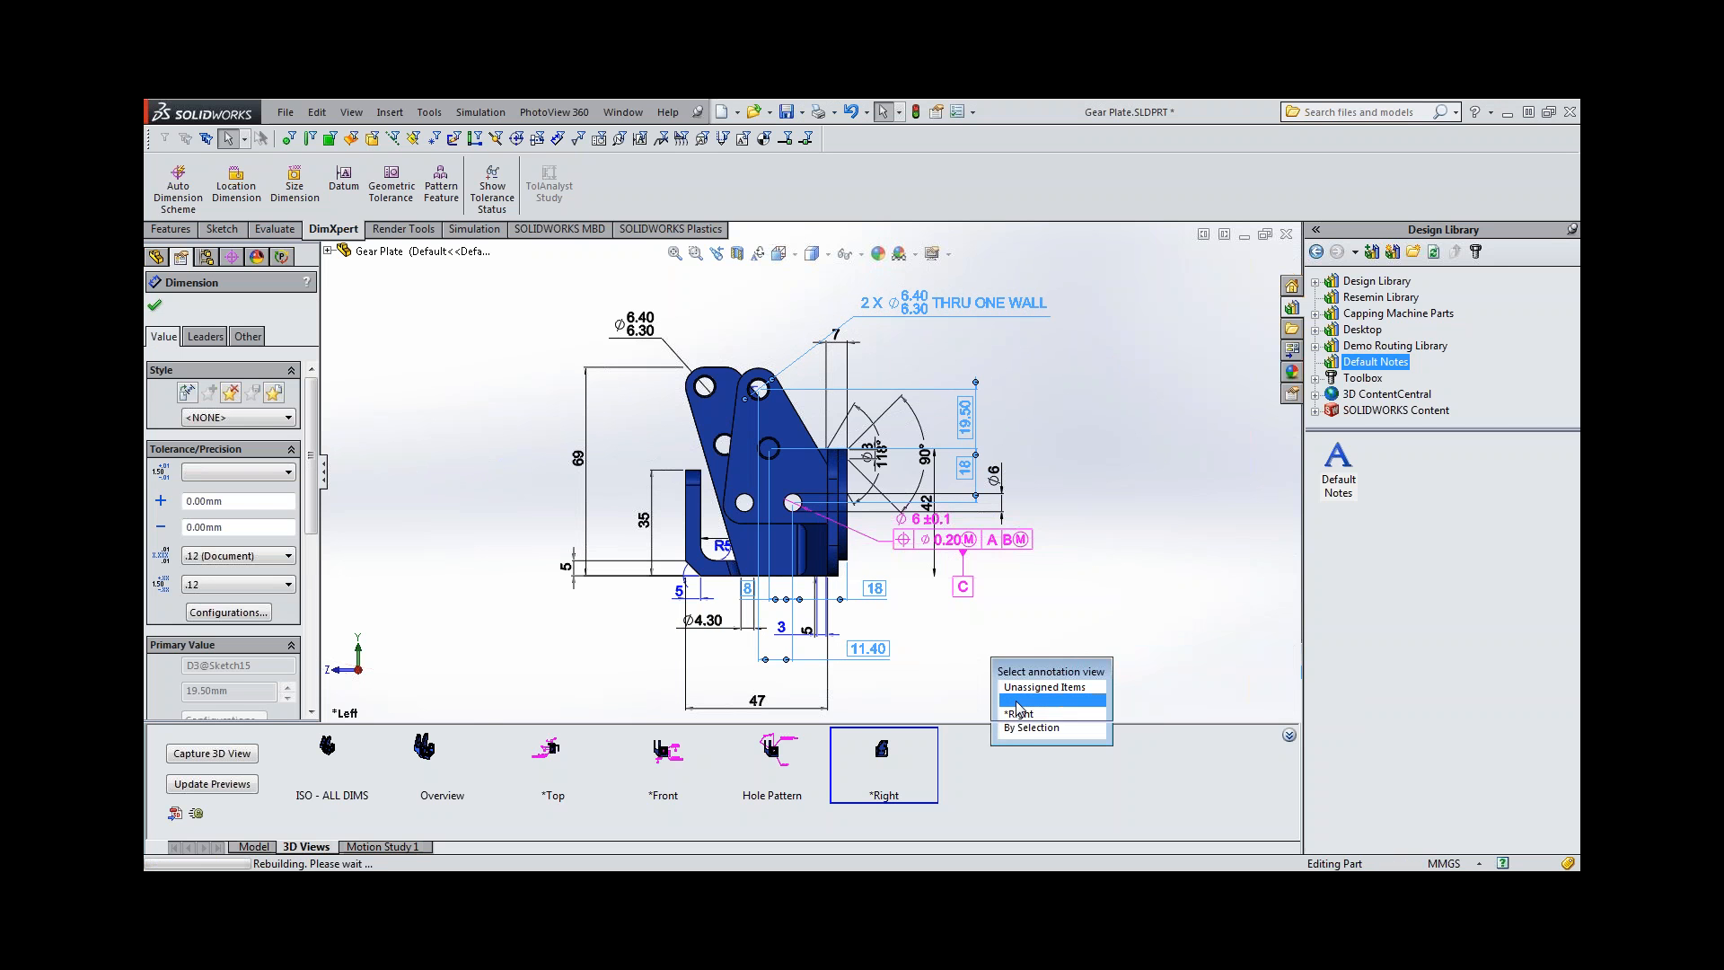
click(1018, 702)
click(155, 308)
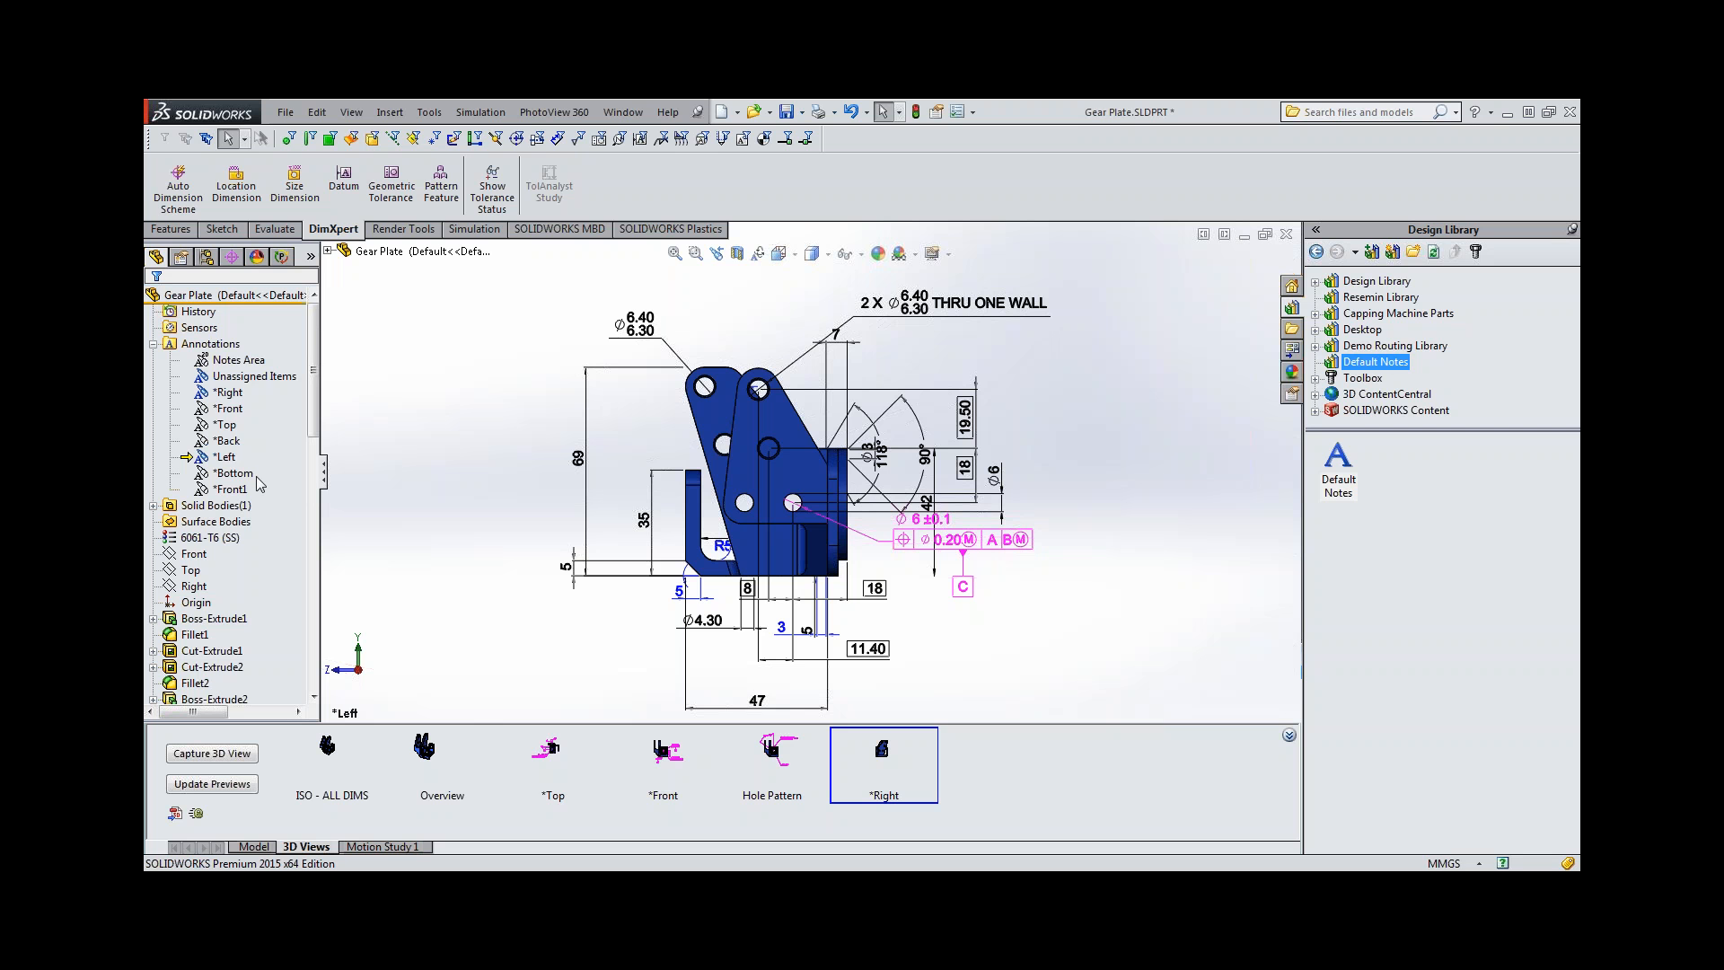
Hide the Unassigned Items annotation view and turn off the display of DimXpert annotations.
right_click(225, 376)
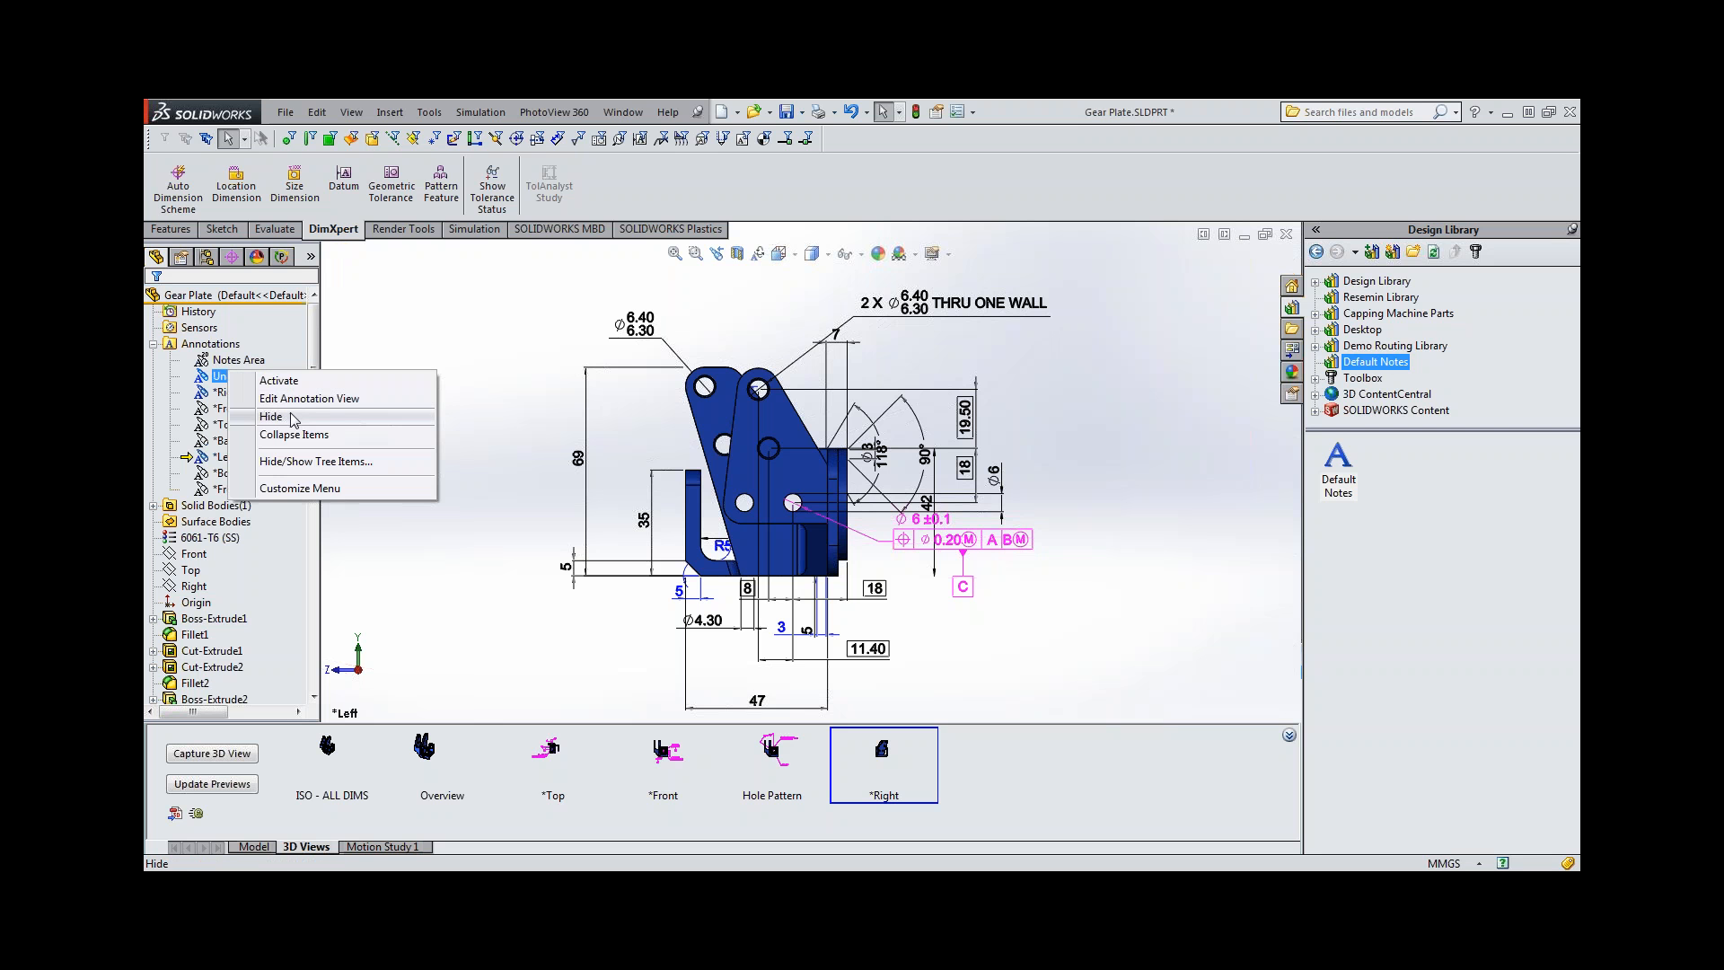
click(289, 416)
right_click(196, 344)
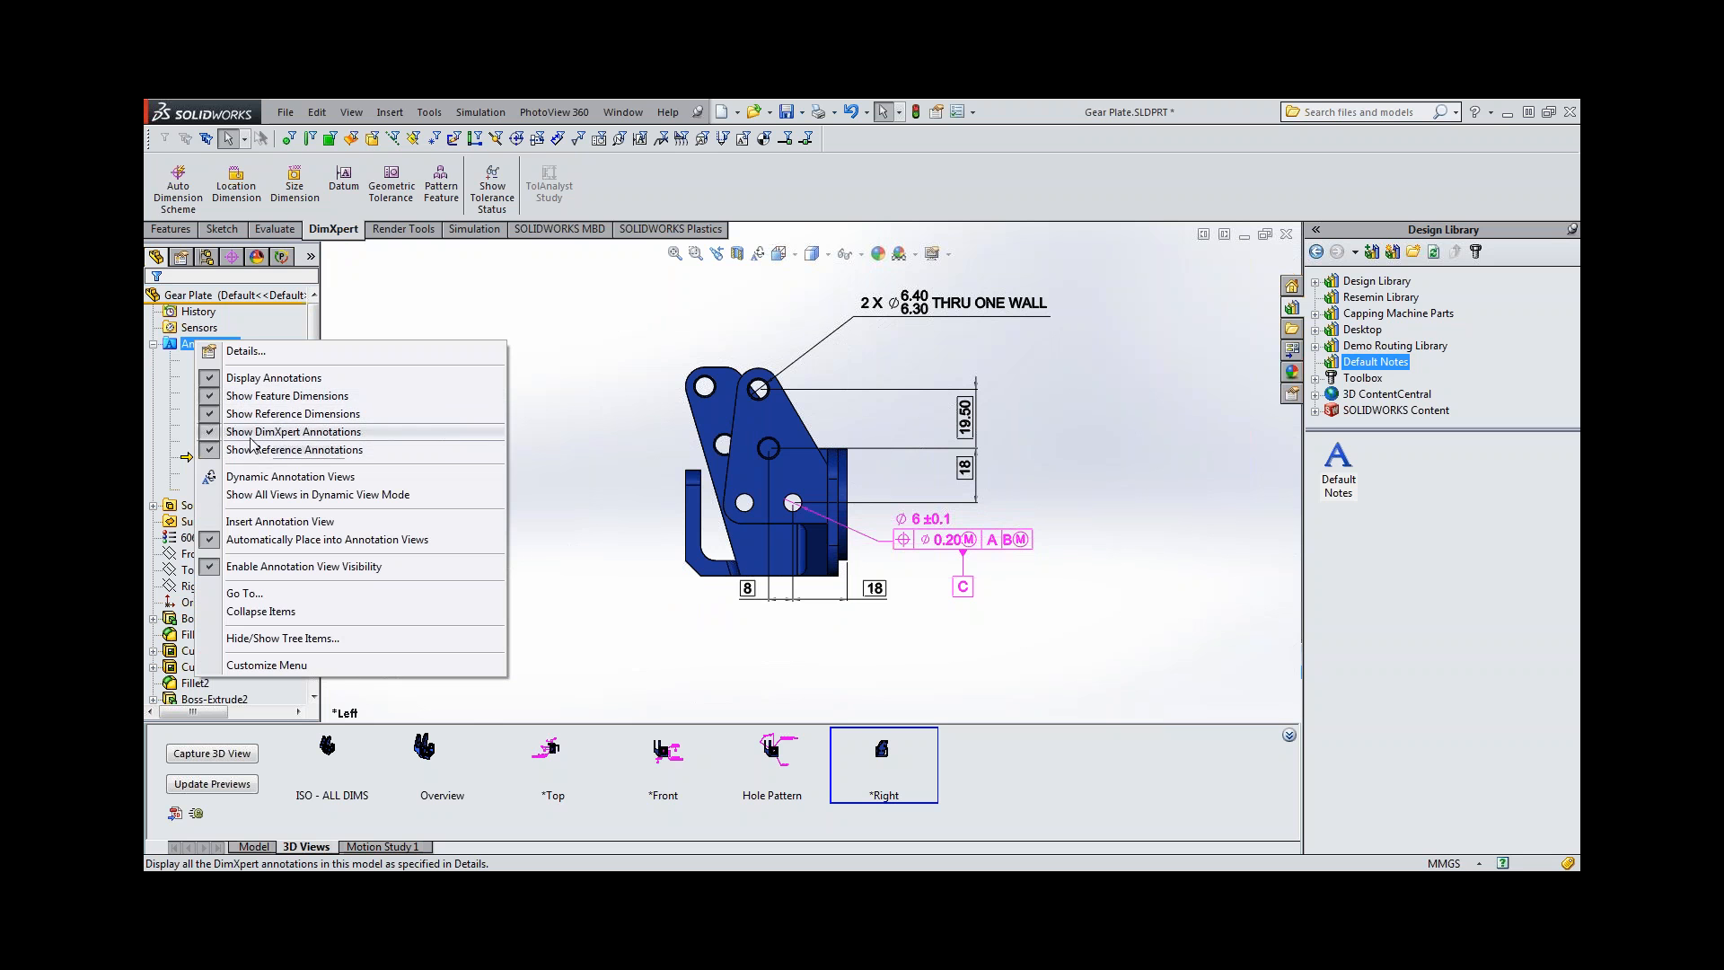
click(264, 438)
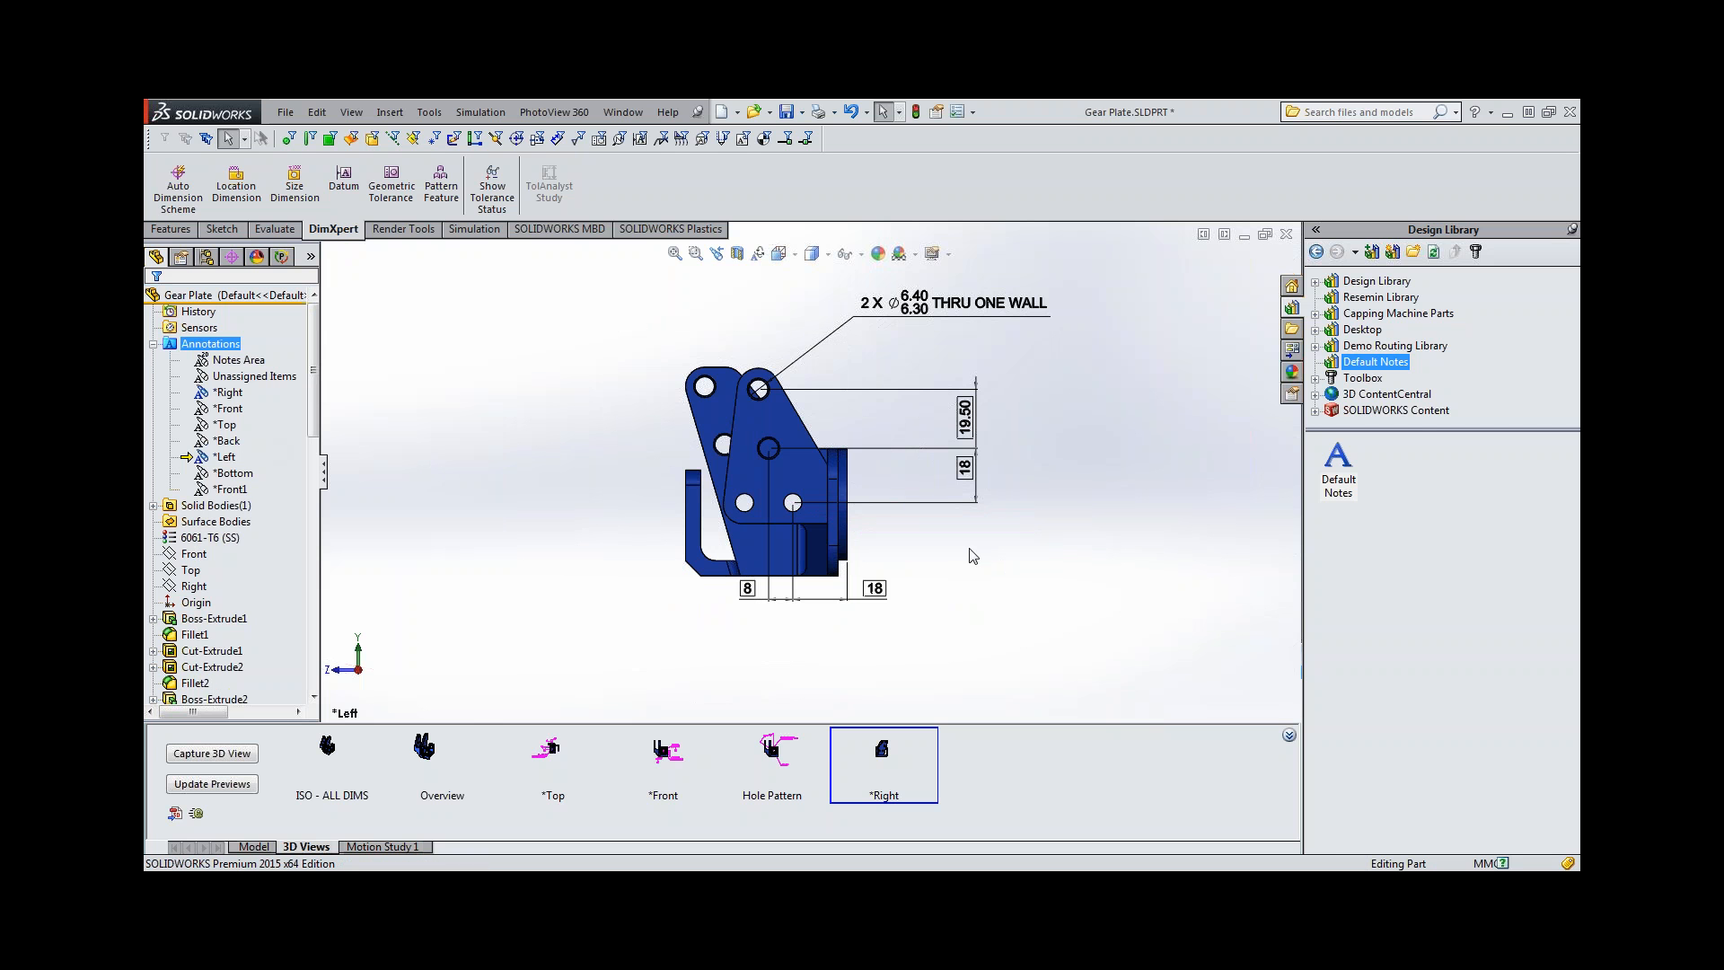
click(868, 609)
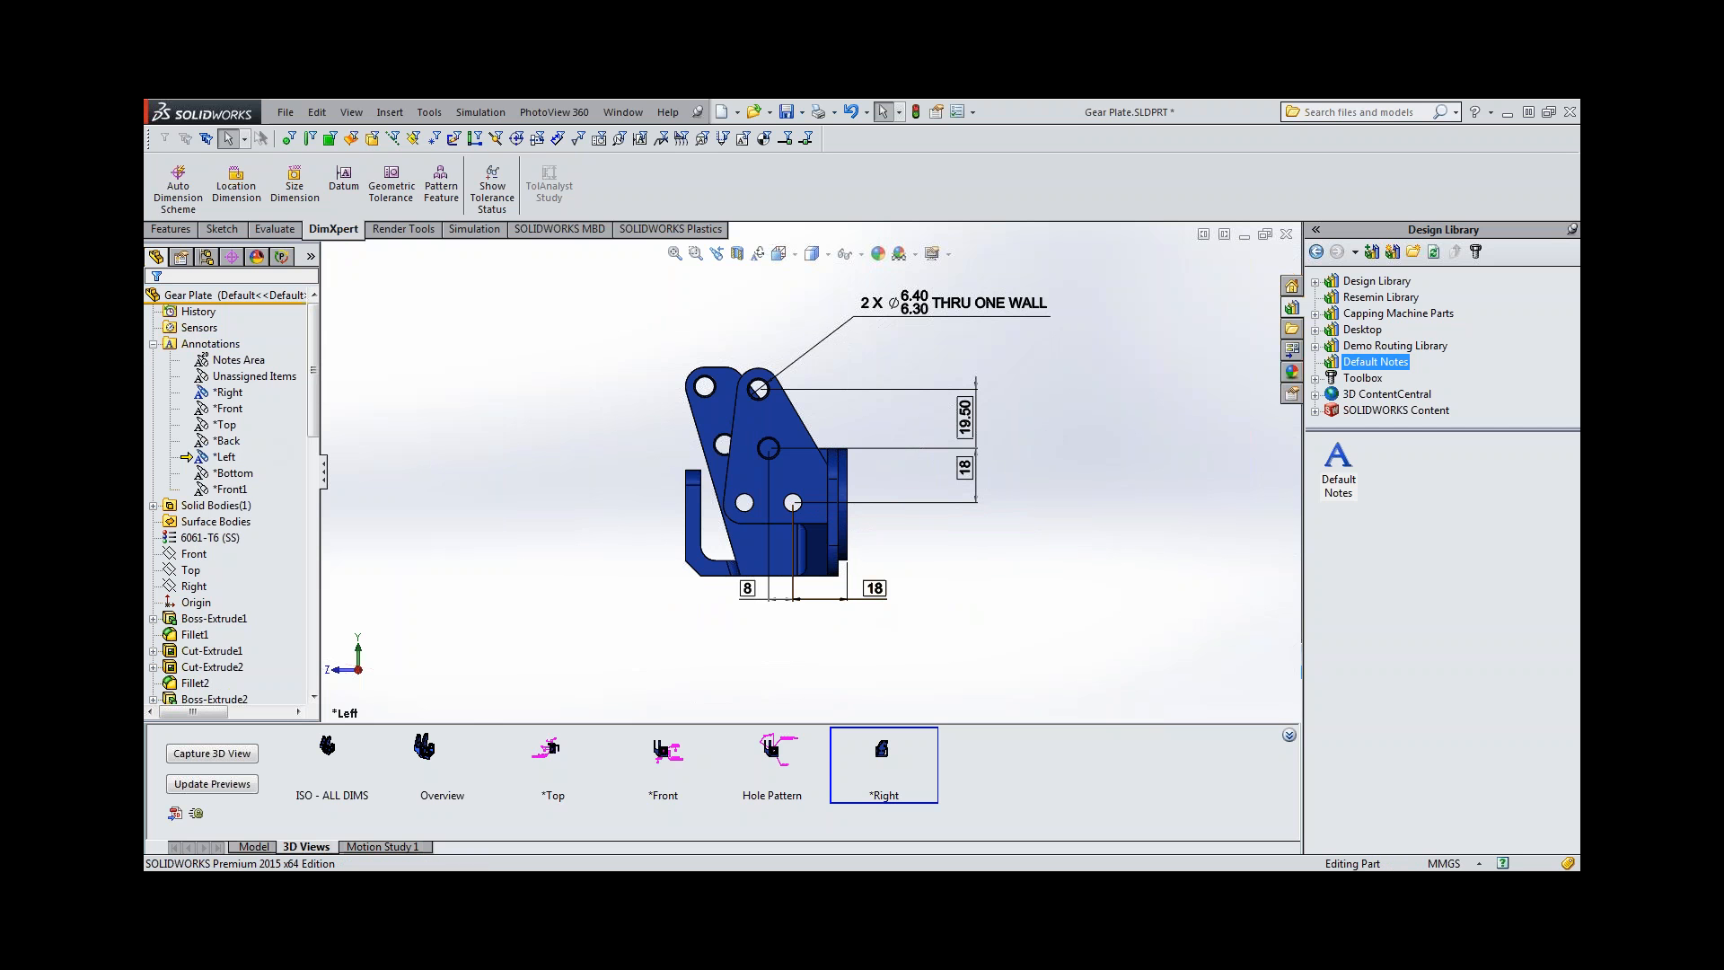
Capture a 3D view named *Left in the Default configuration, including only the *Left annotation view.
click(226, 754)
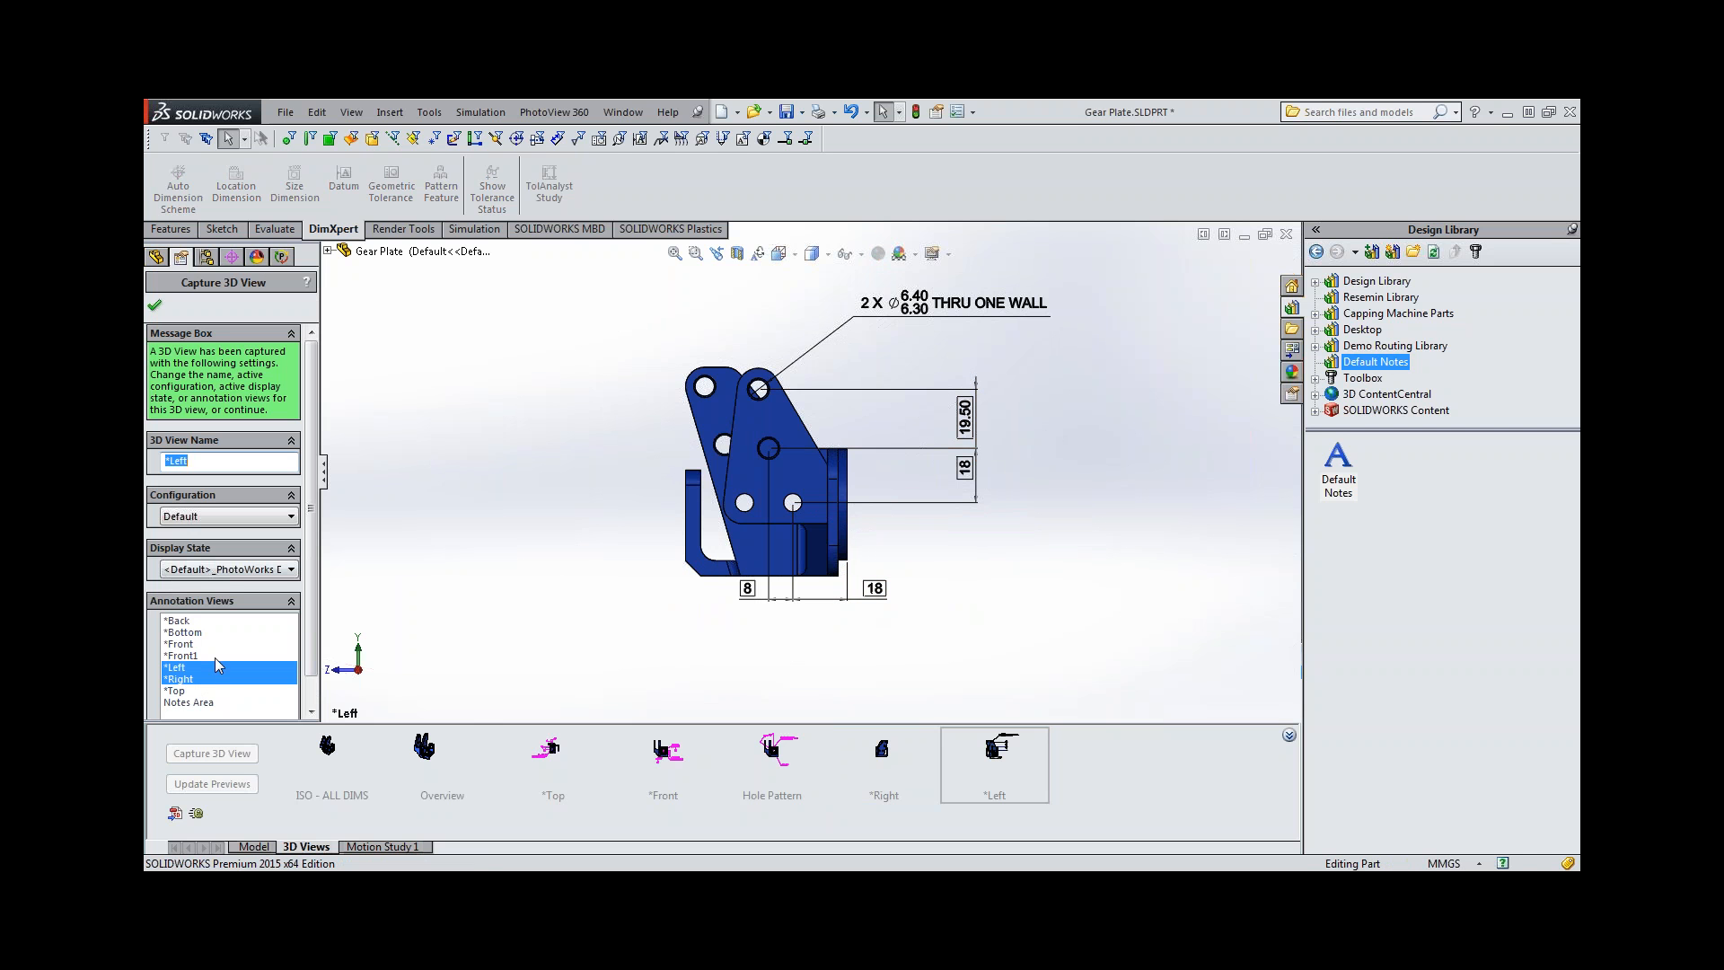
click(188, 680)
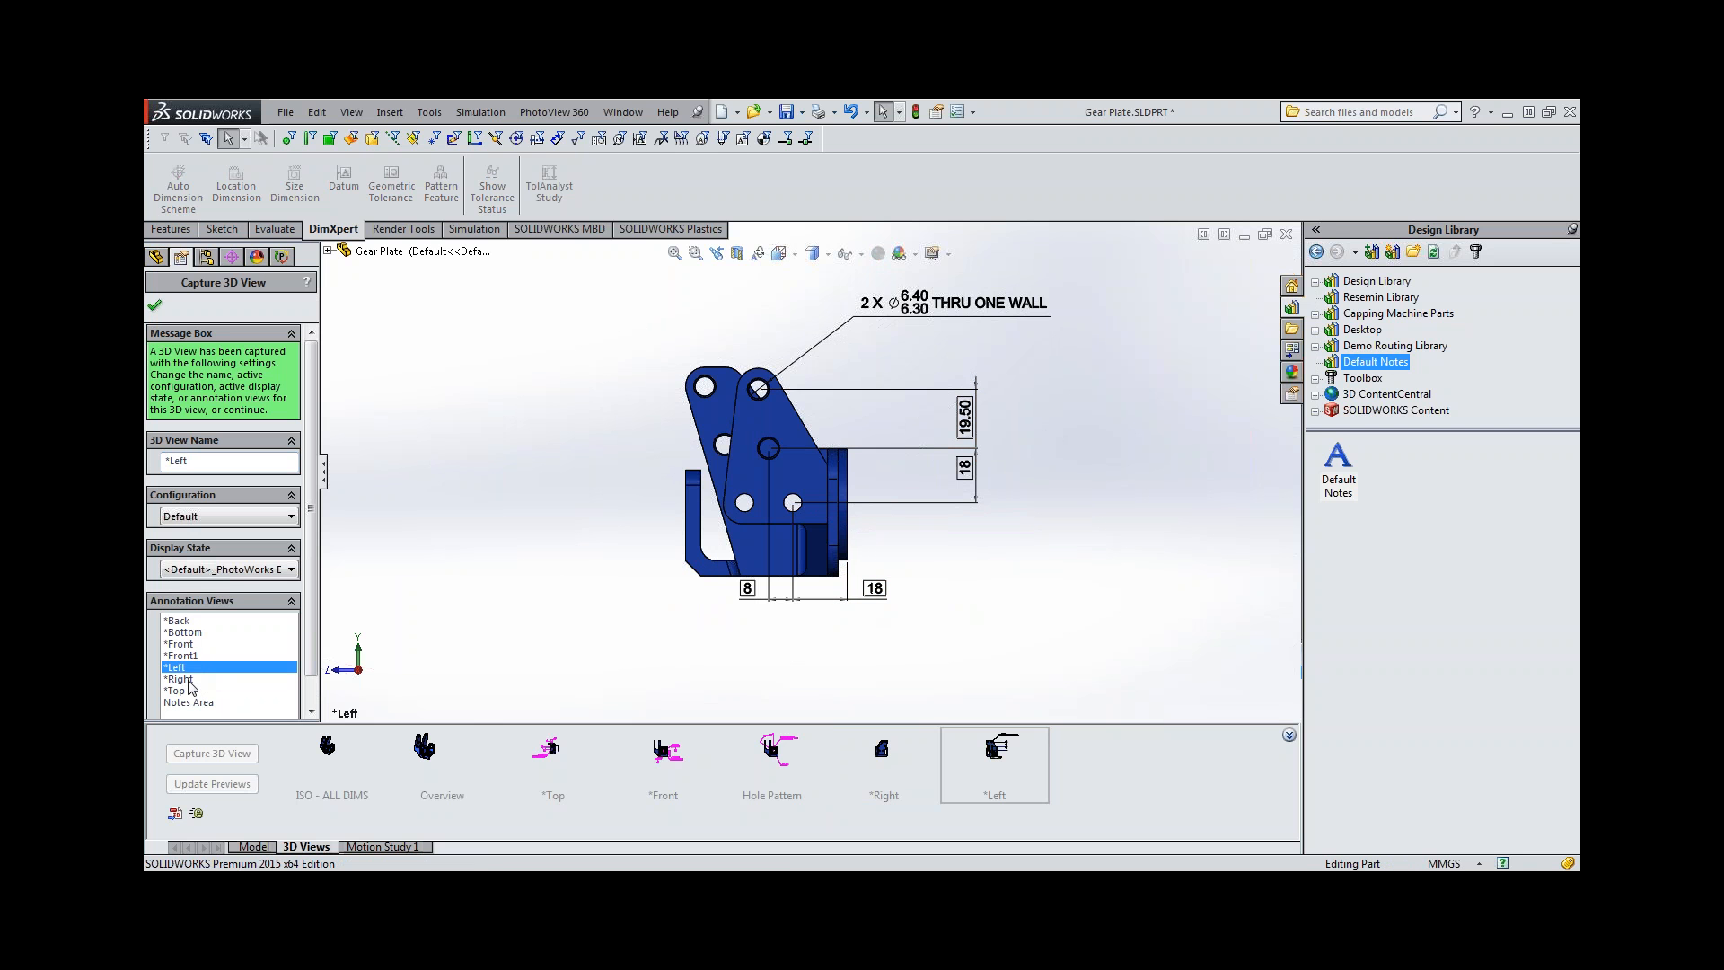
click(156, 307)
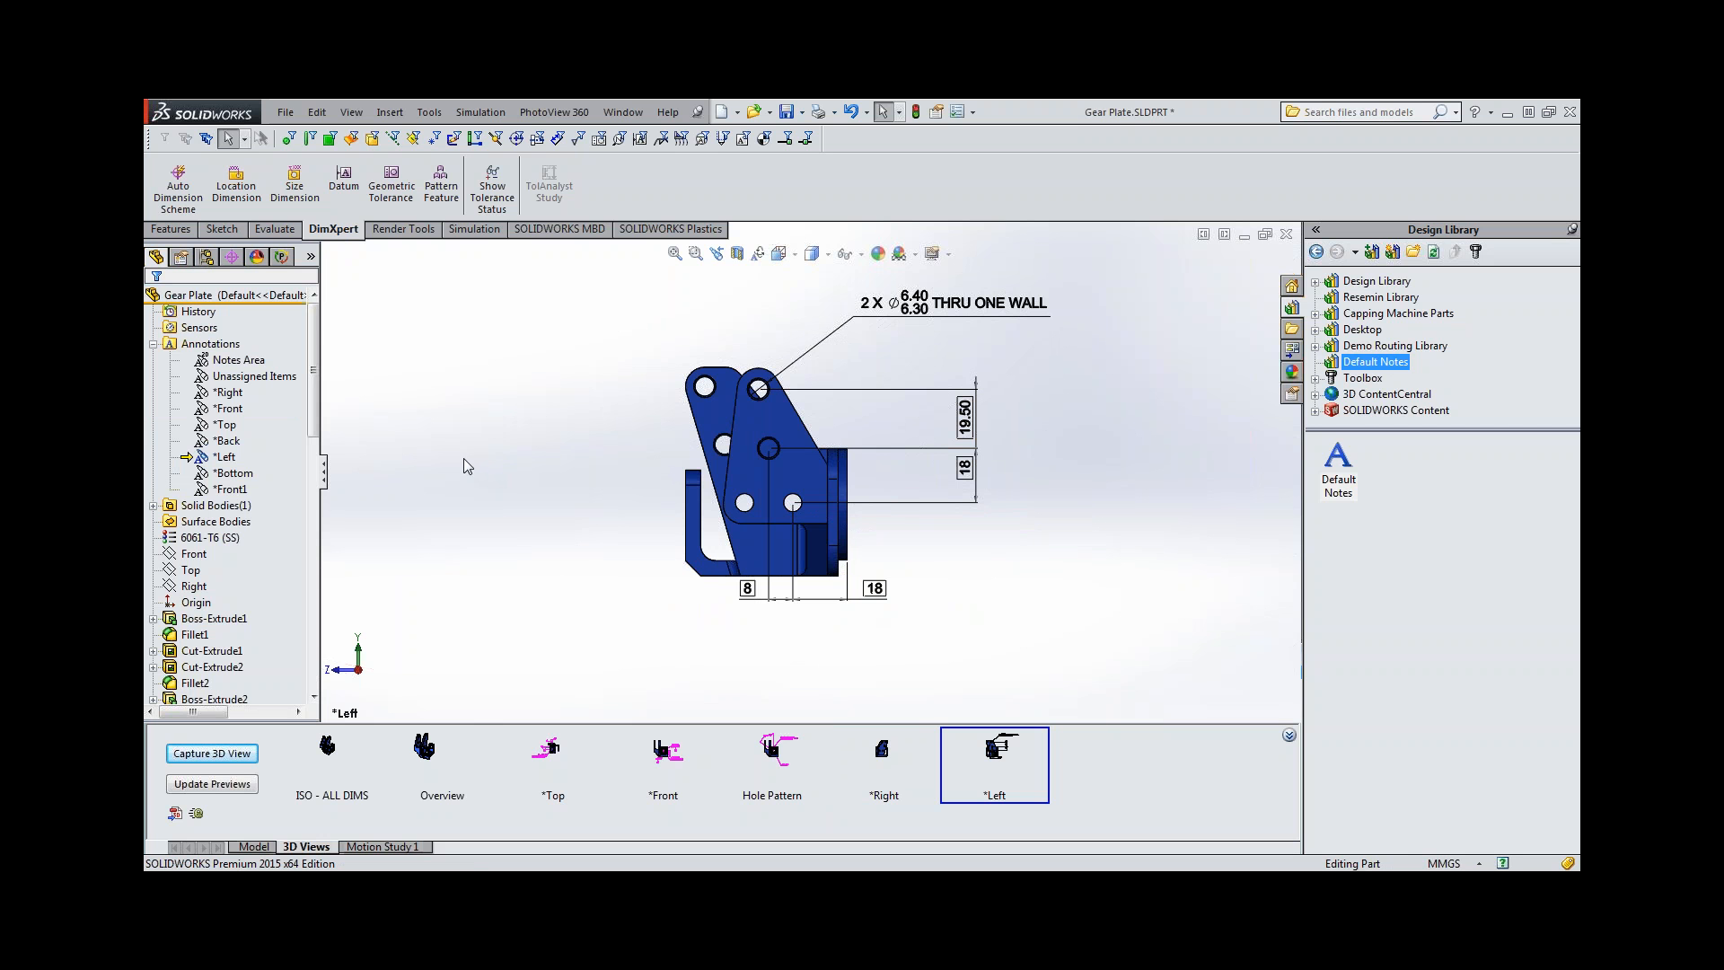
Activate the *Right 3D view and switch the part to the Version 2 configuration.
double_click(883, 759)
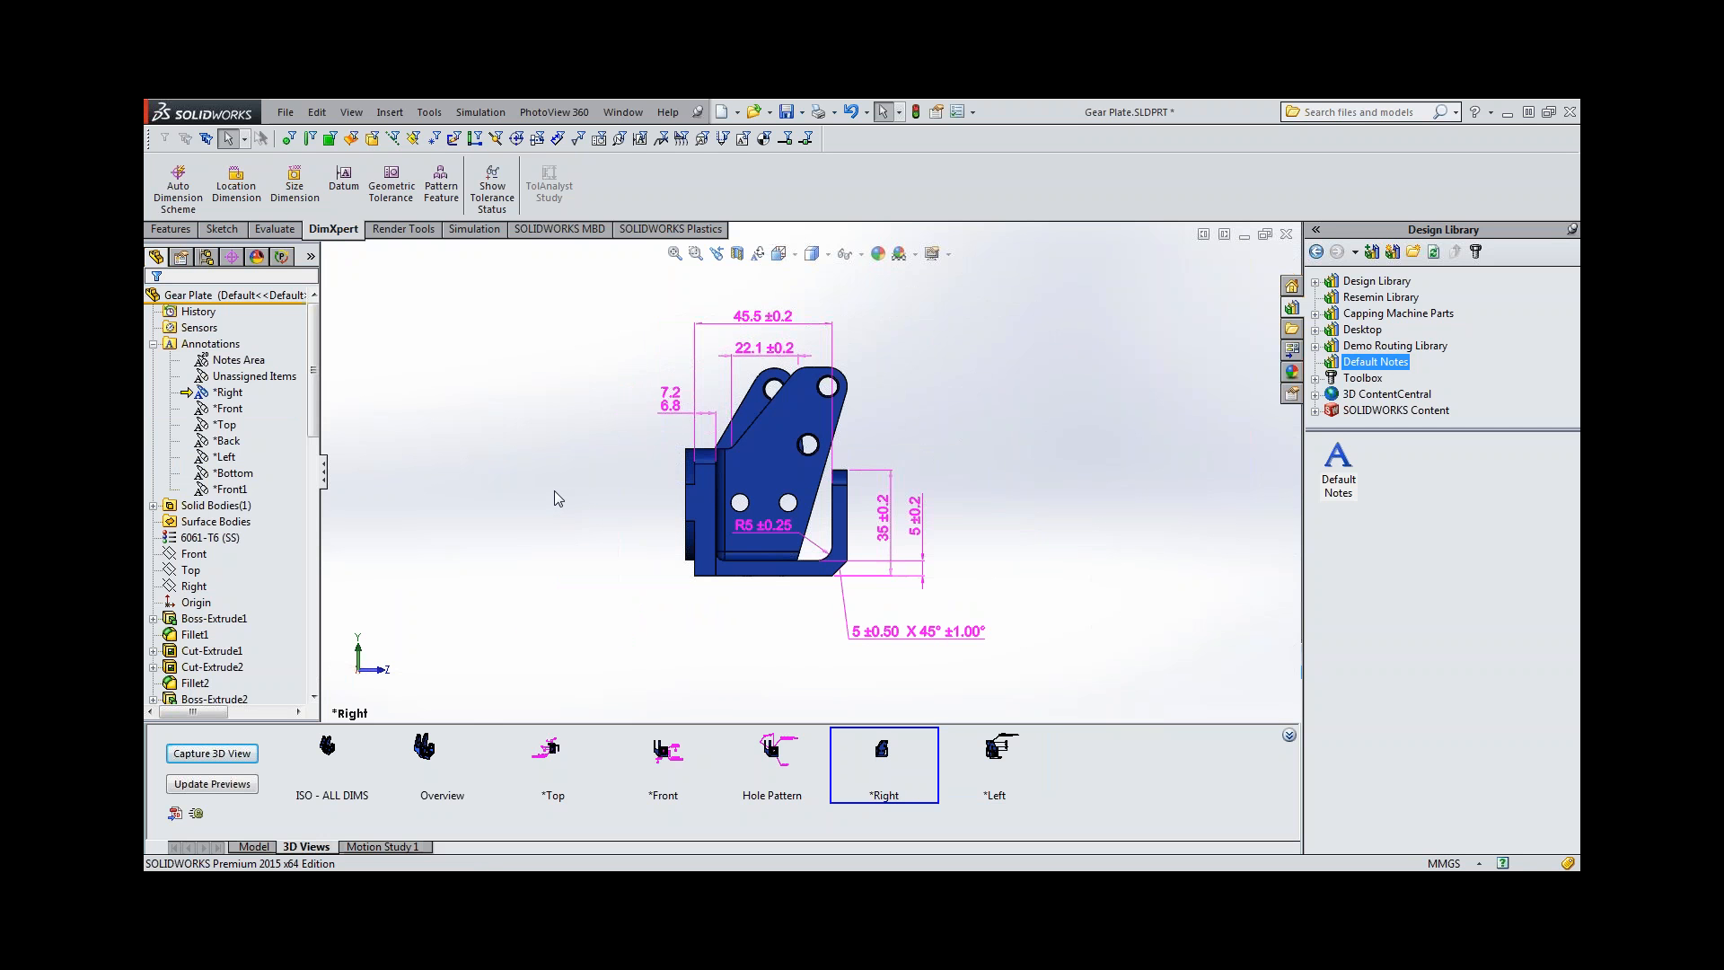
click(206, 257)
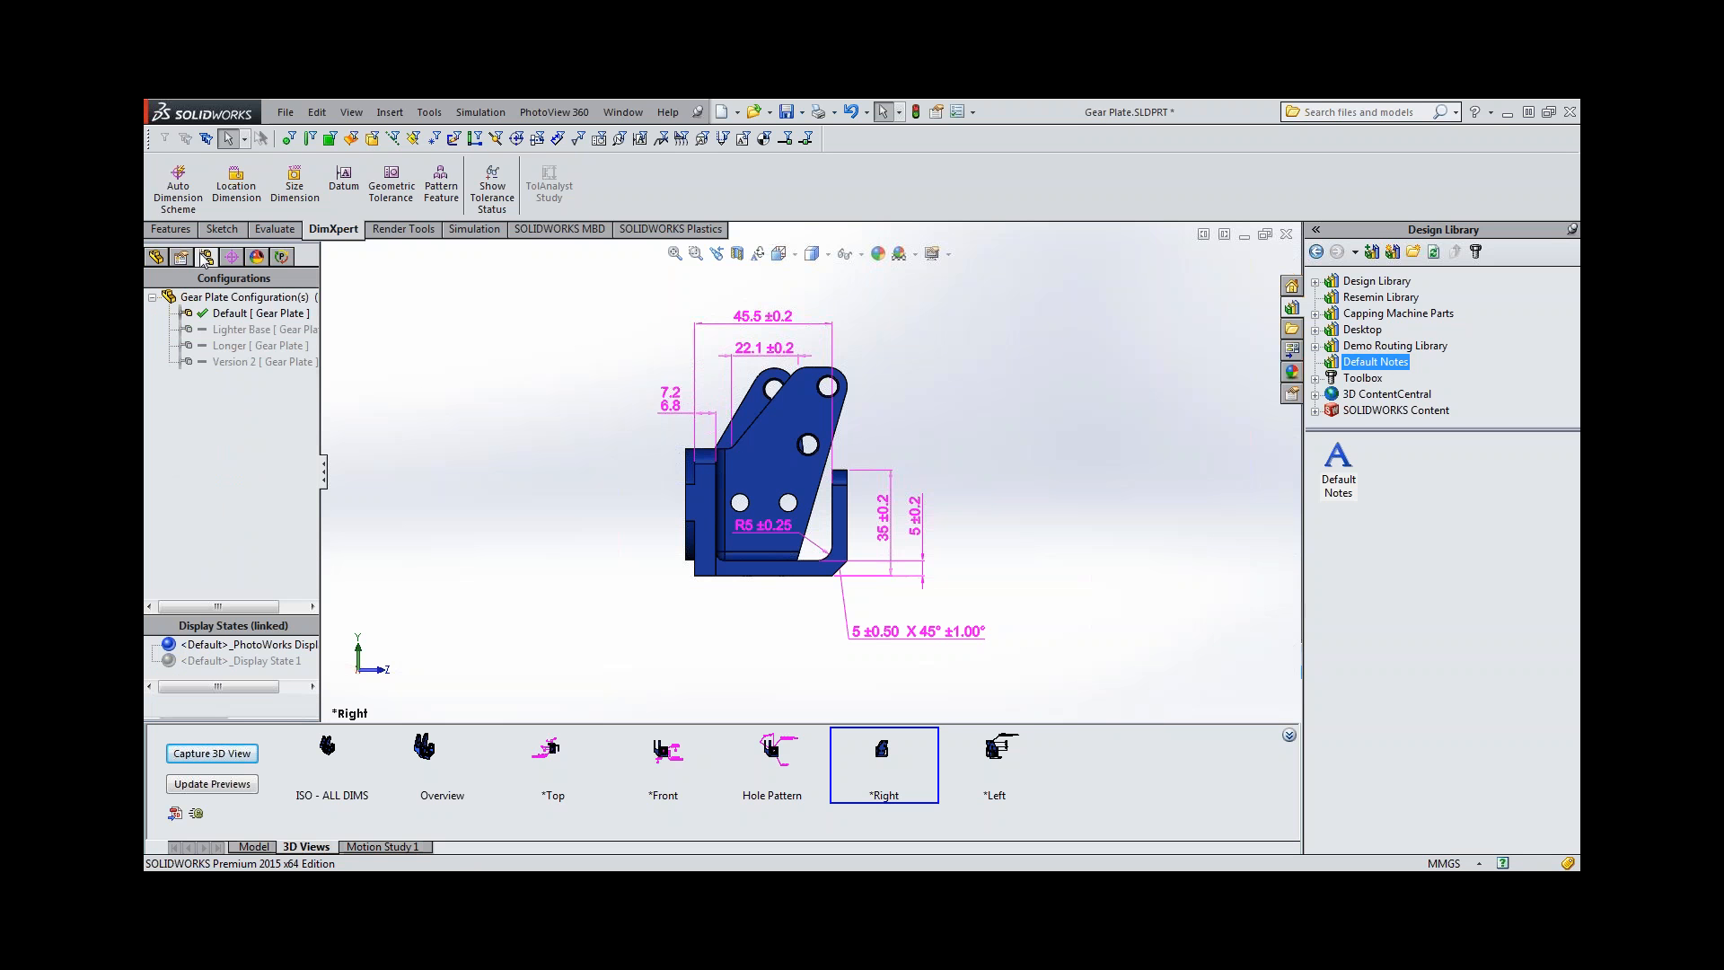
double_click(232, 362)
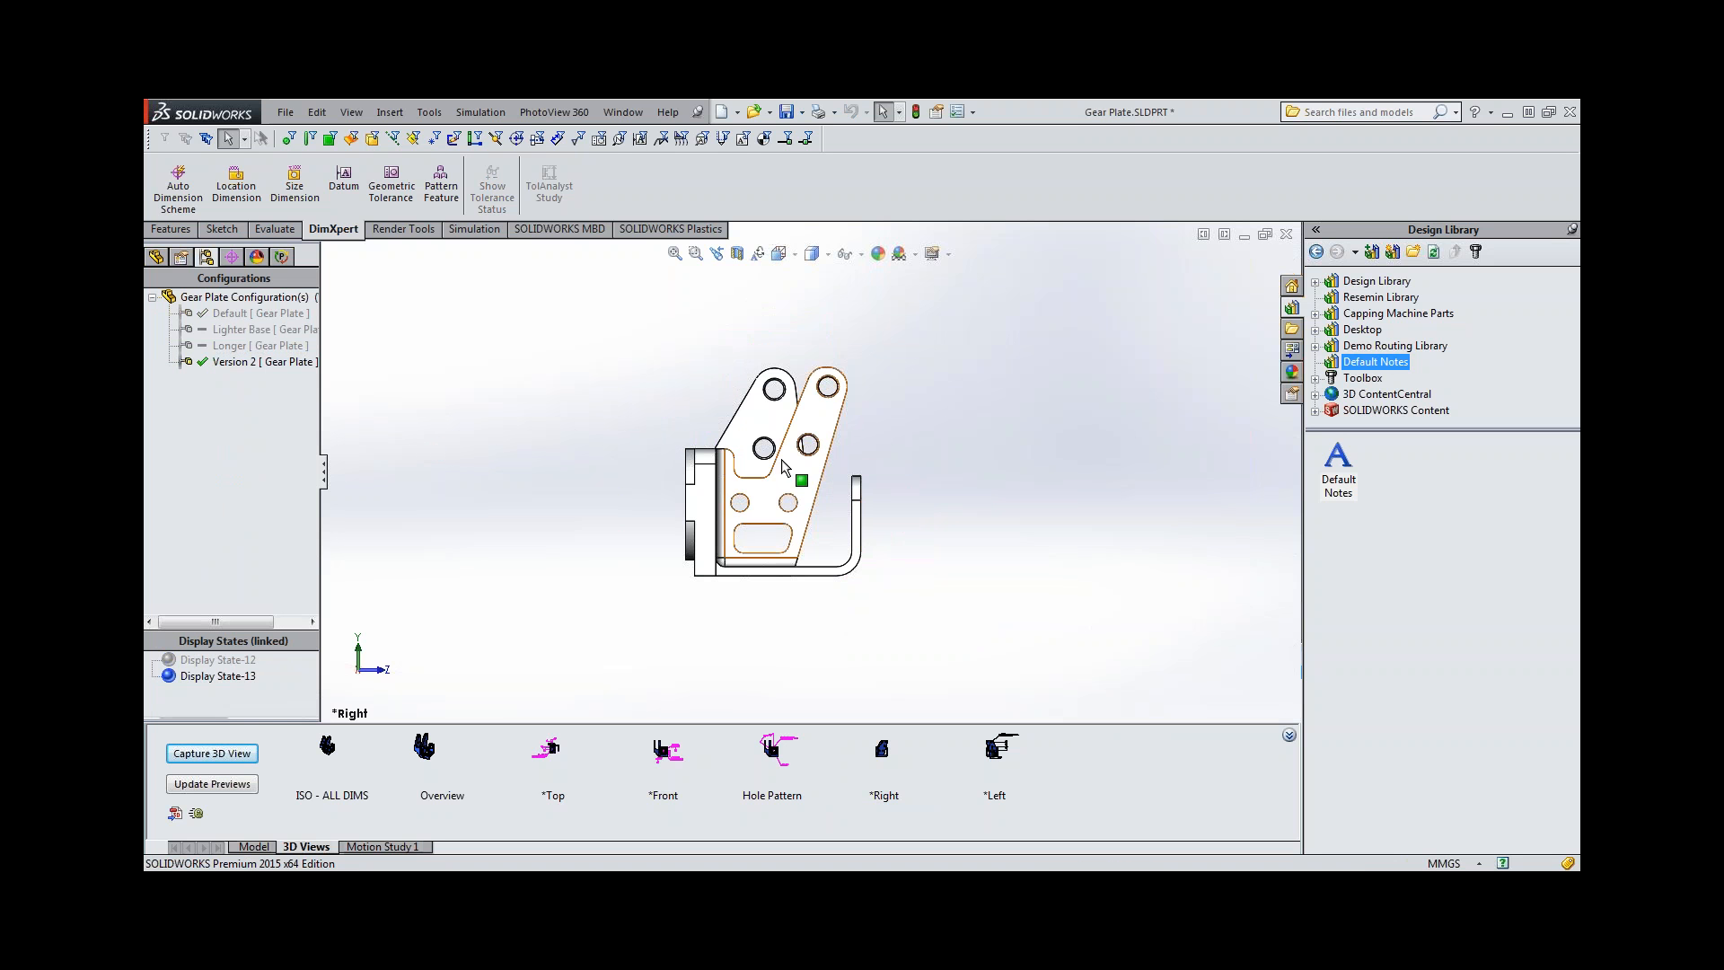
Copy the DimXpert tolerance scheme from the Default configuration into Version 2, keeping the name Dimension Schema6.
click(230, 258)
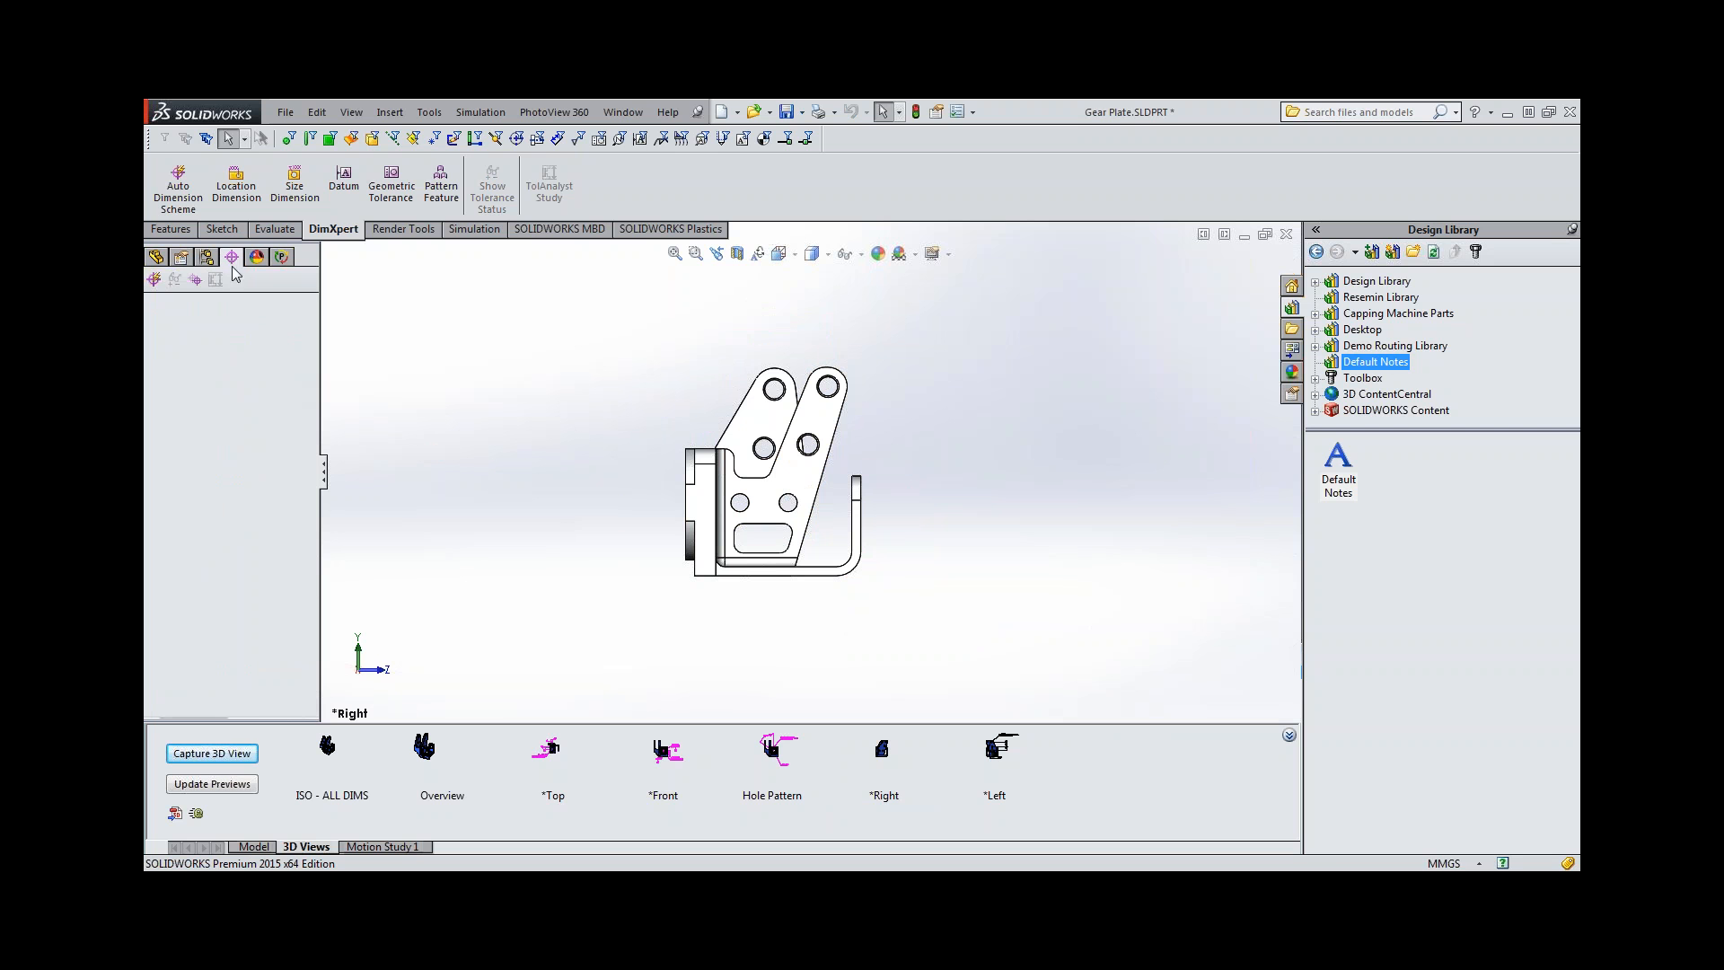
click(195, 281)
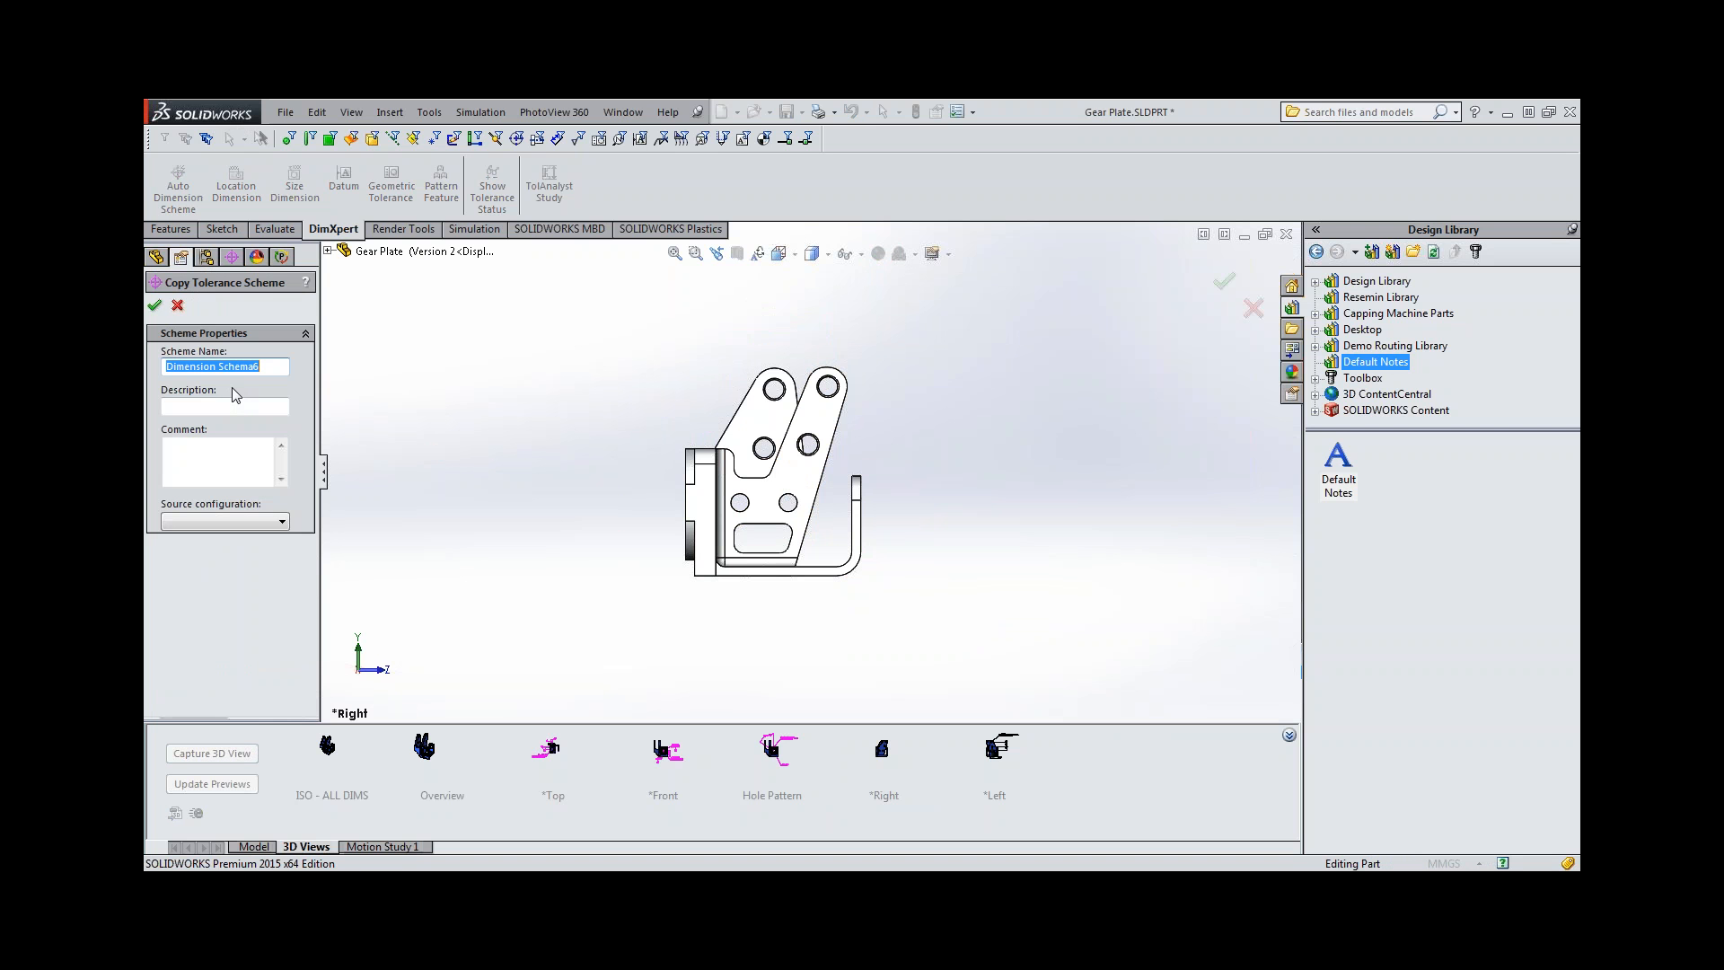
click(250, 524)
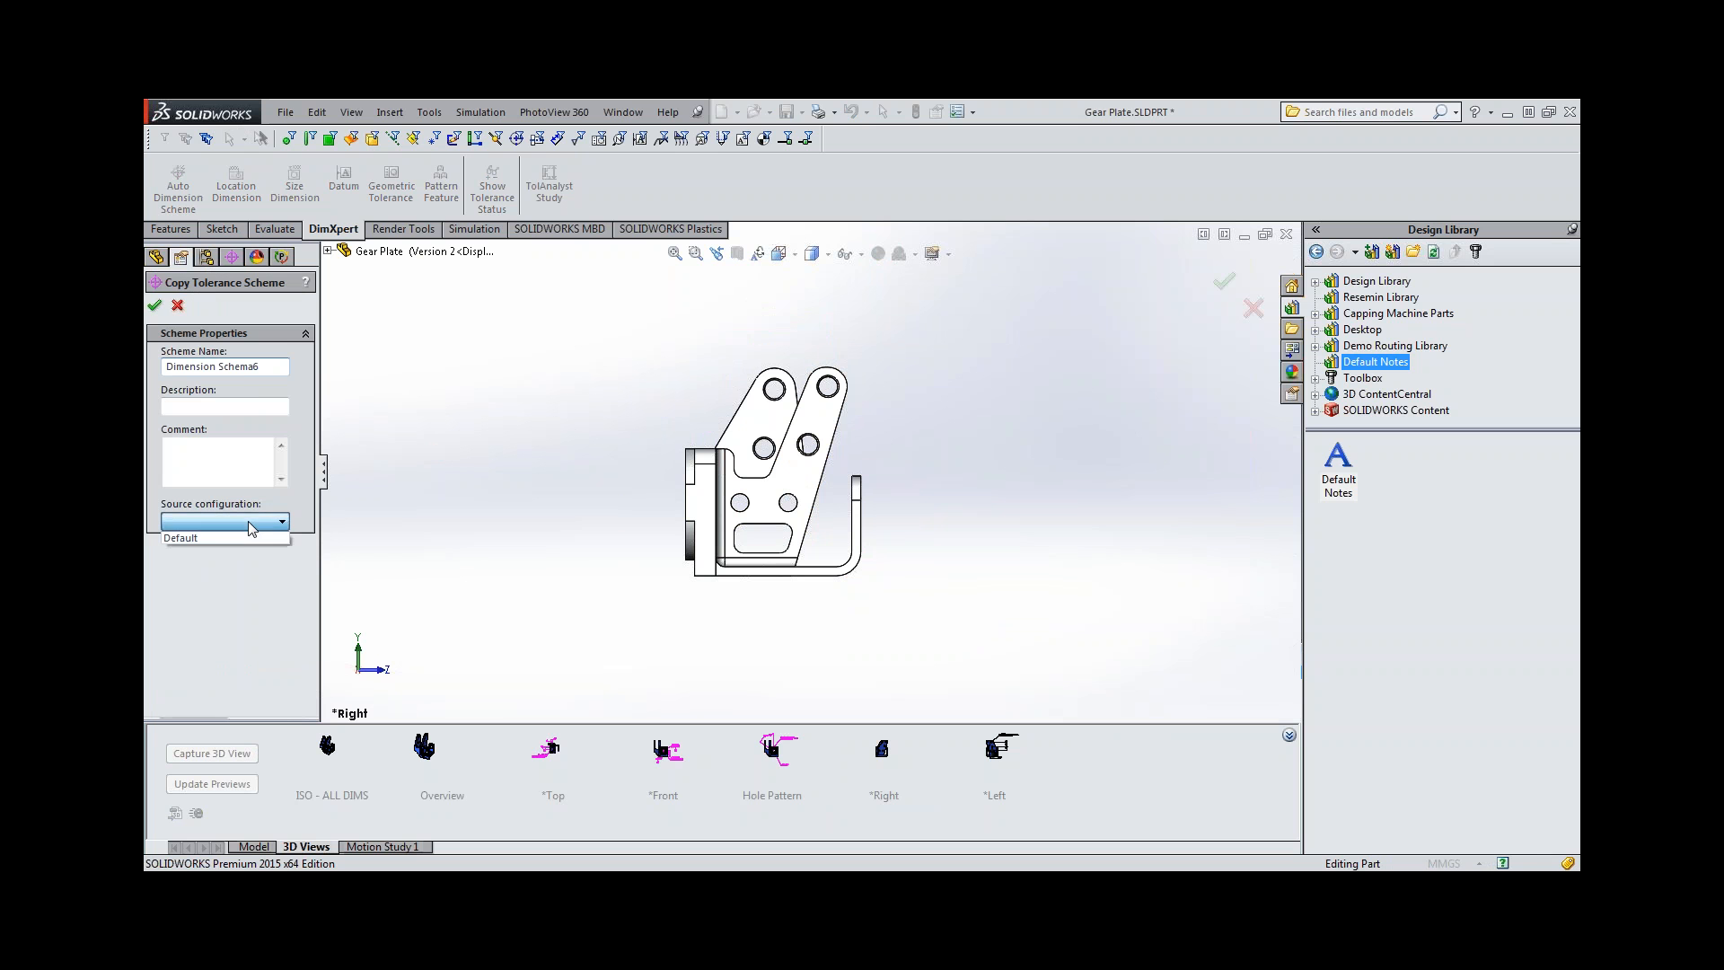
click(250, 539)
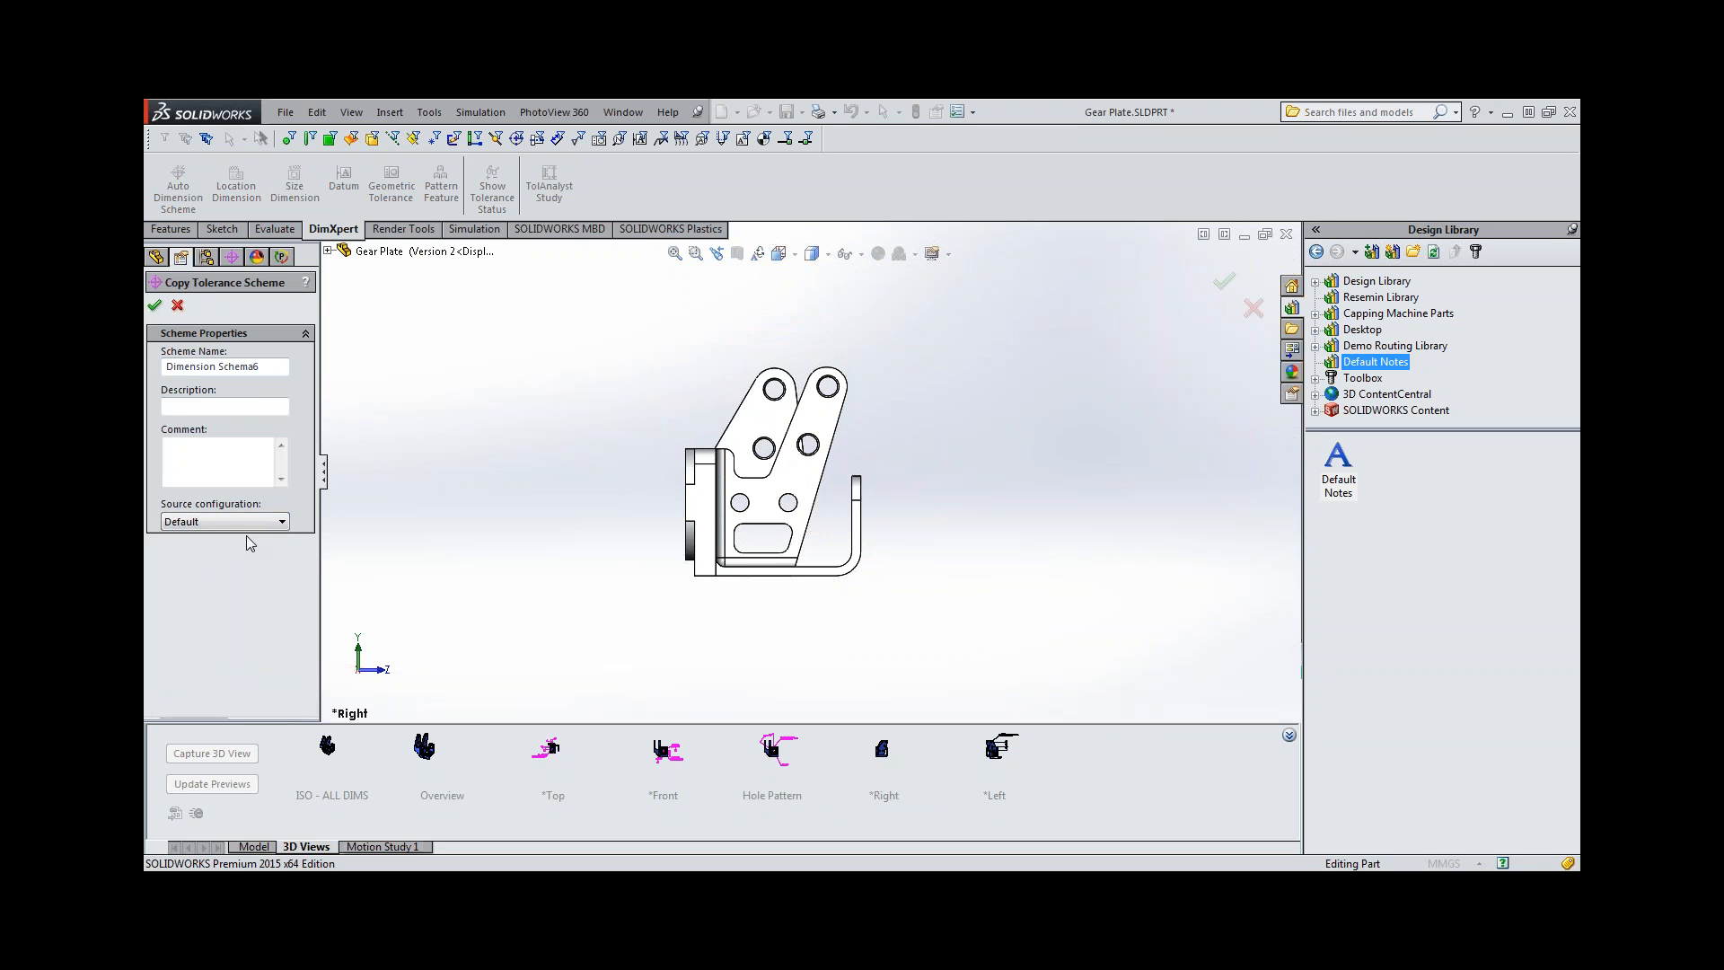
click(154, 305)
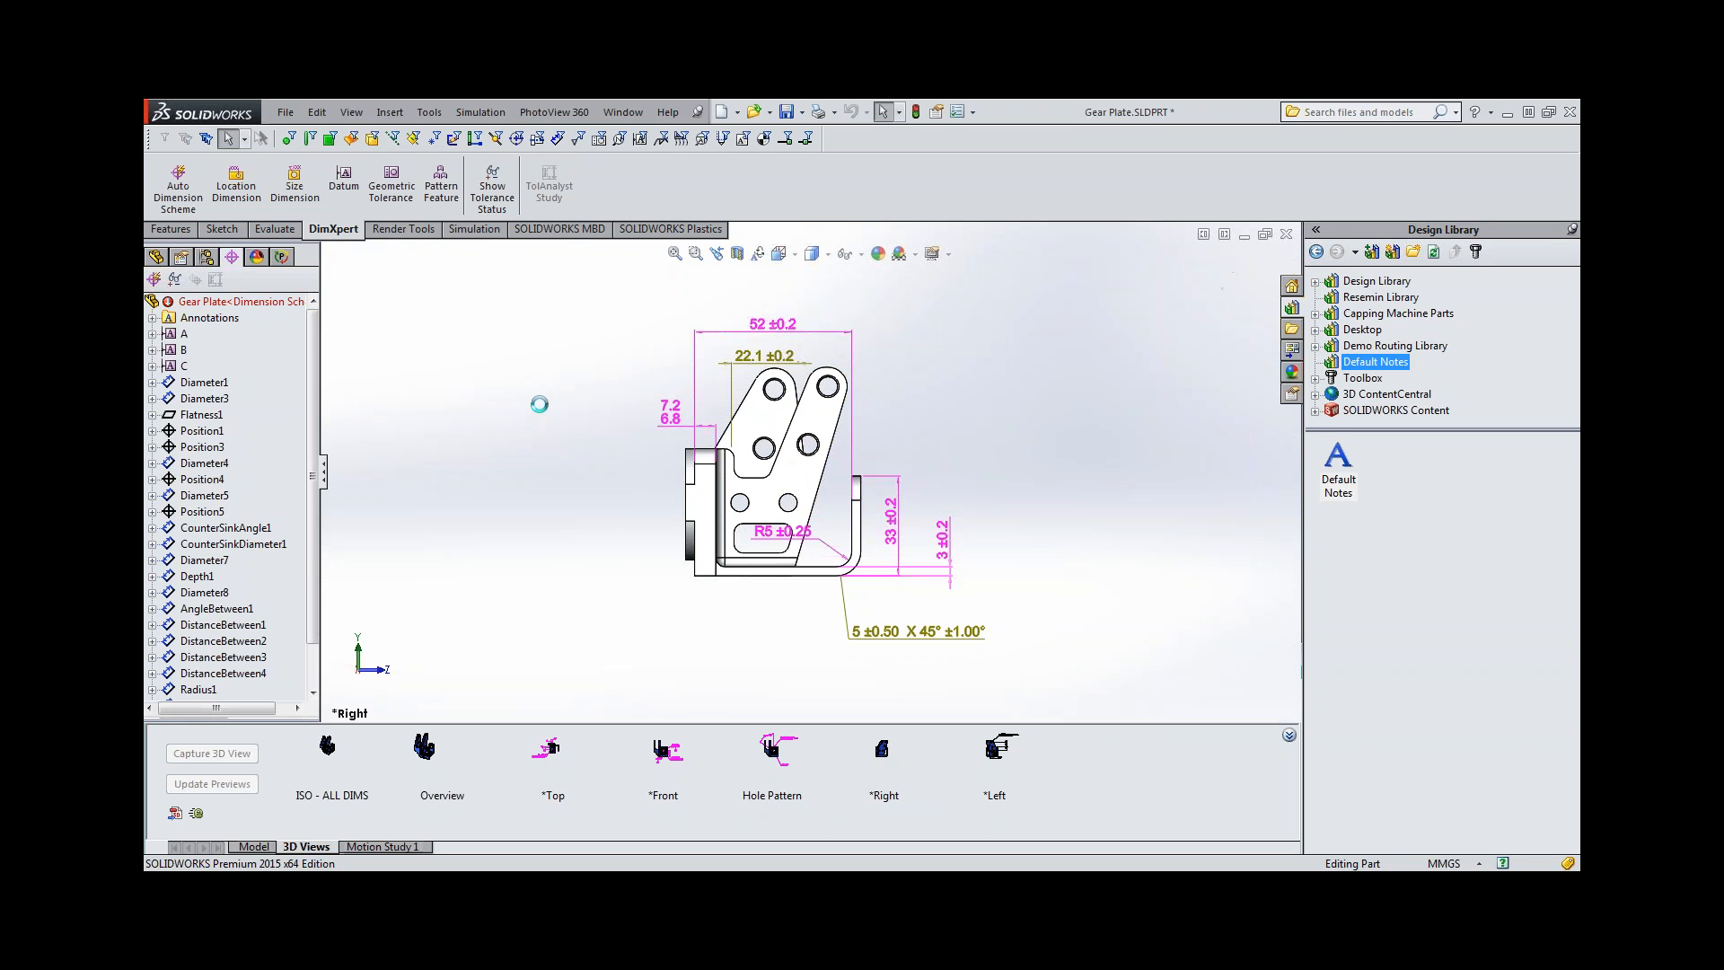
Delete the 22.1 ±0.2 dimension and the 5 X 45° chamfer dimension from the copied scheme.
click(780, 358)
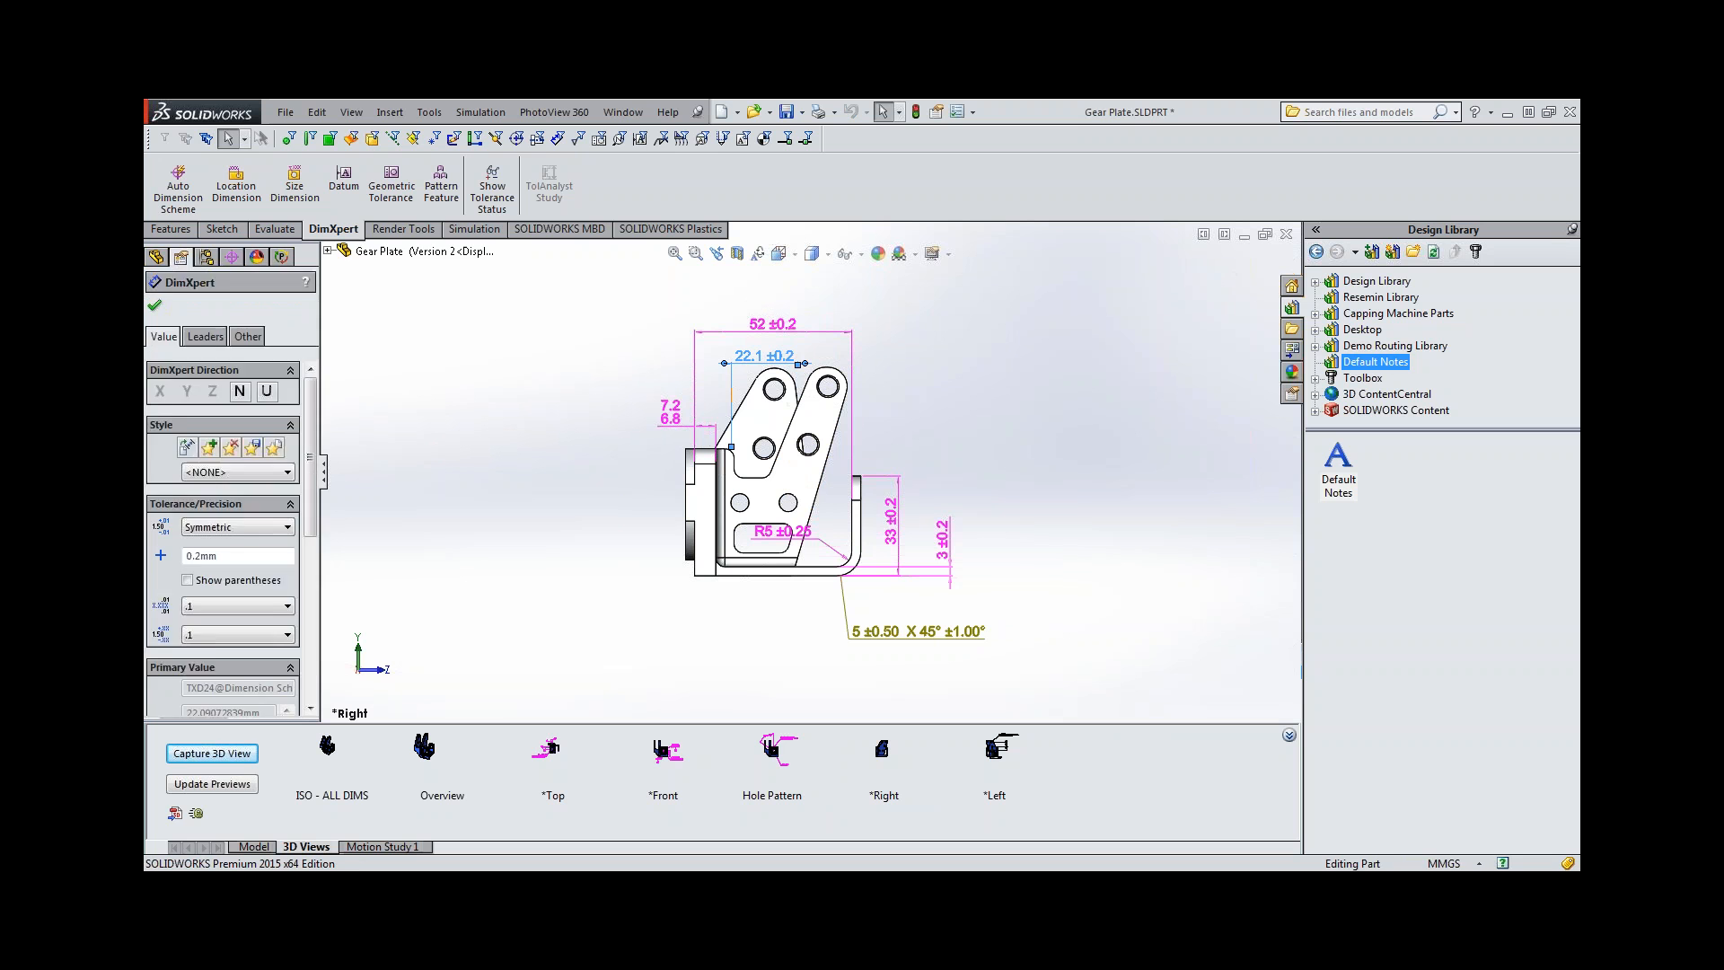
key(Delete)
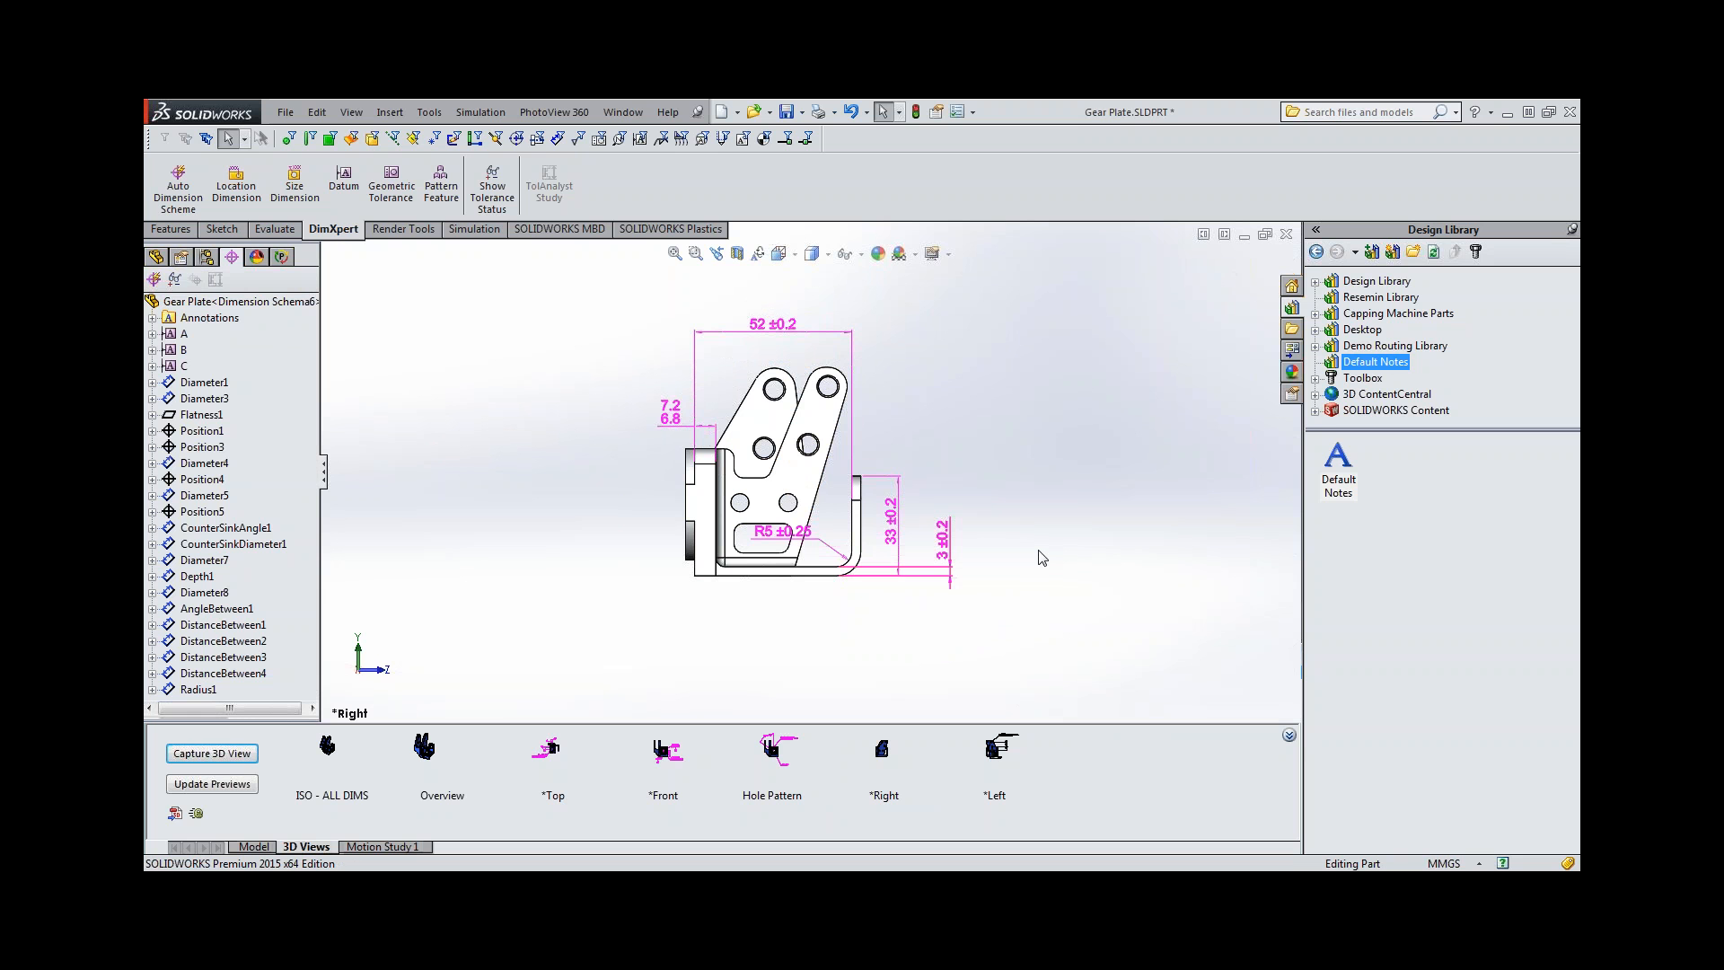
Capture a 3D view named Version 2 in the Version 2 configuration, including only the *Right annotation view.
click(220, 755)
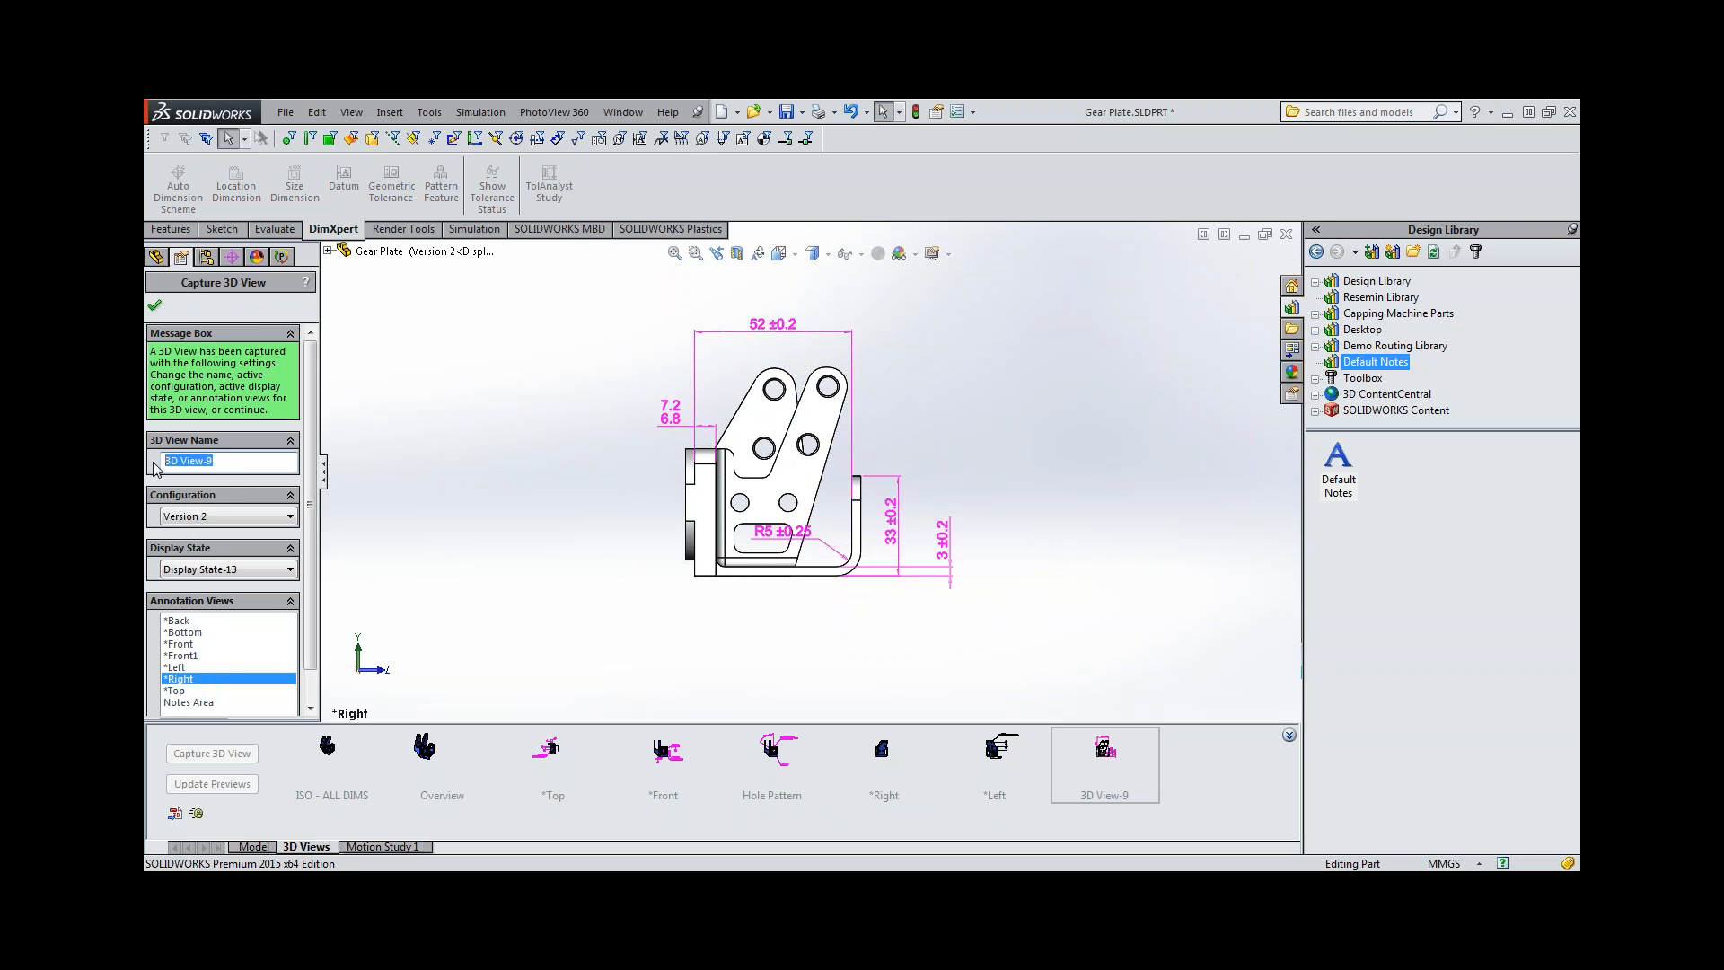
text(Version 2)
click(154, 305)
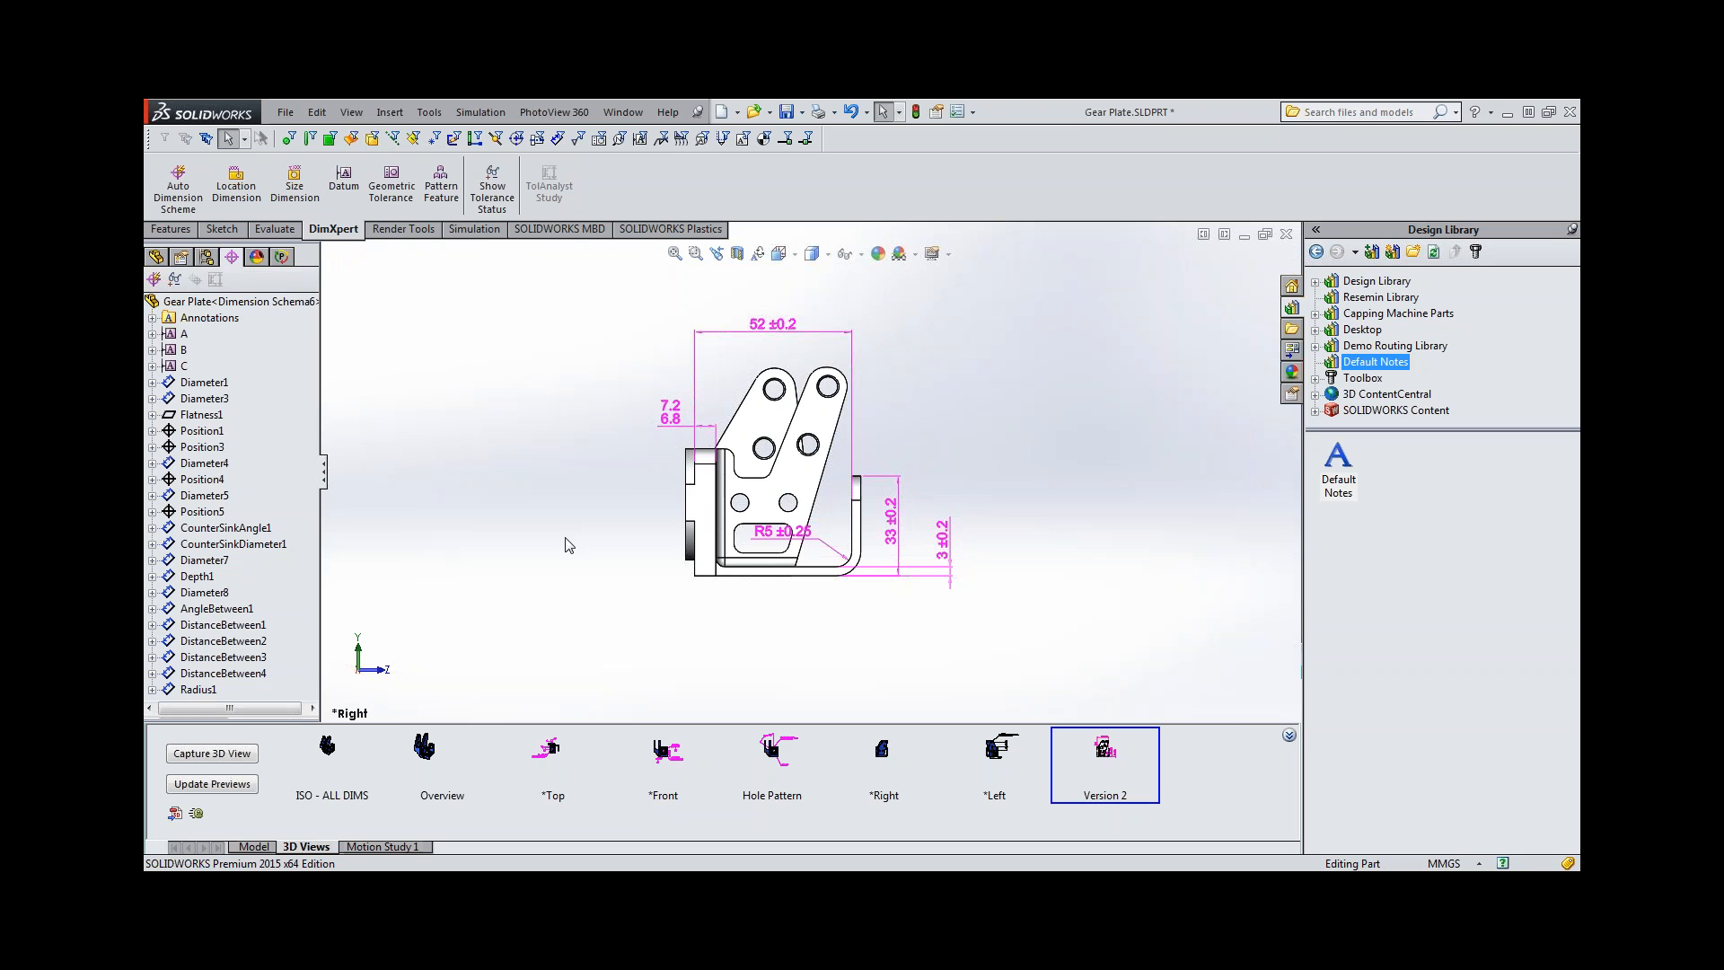
middle_drag(632, 584, 819, 476)
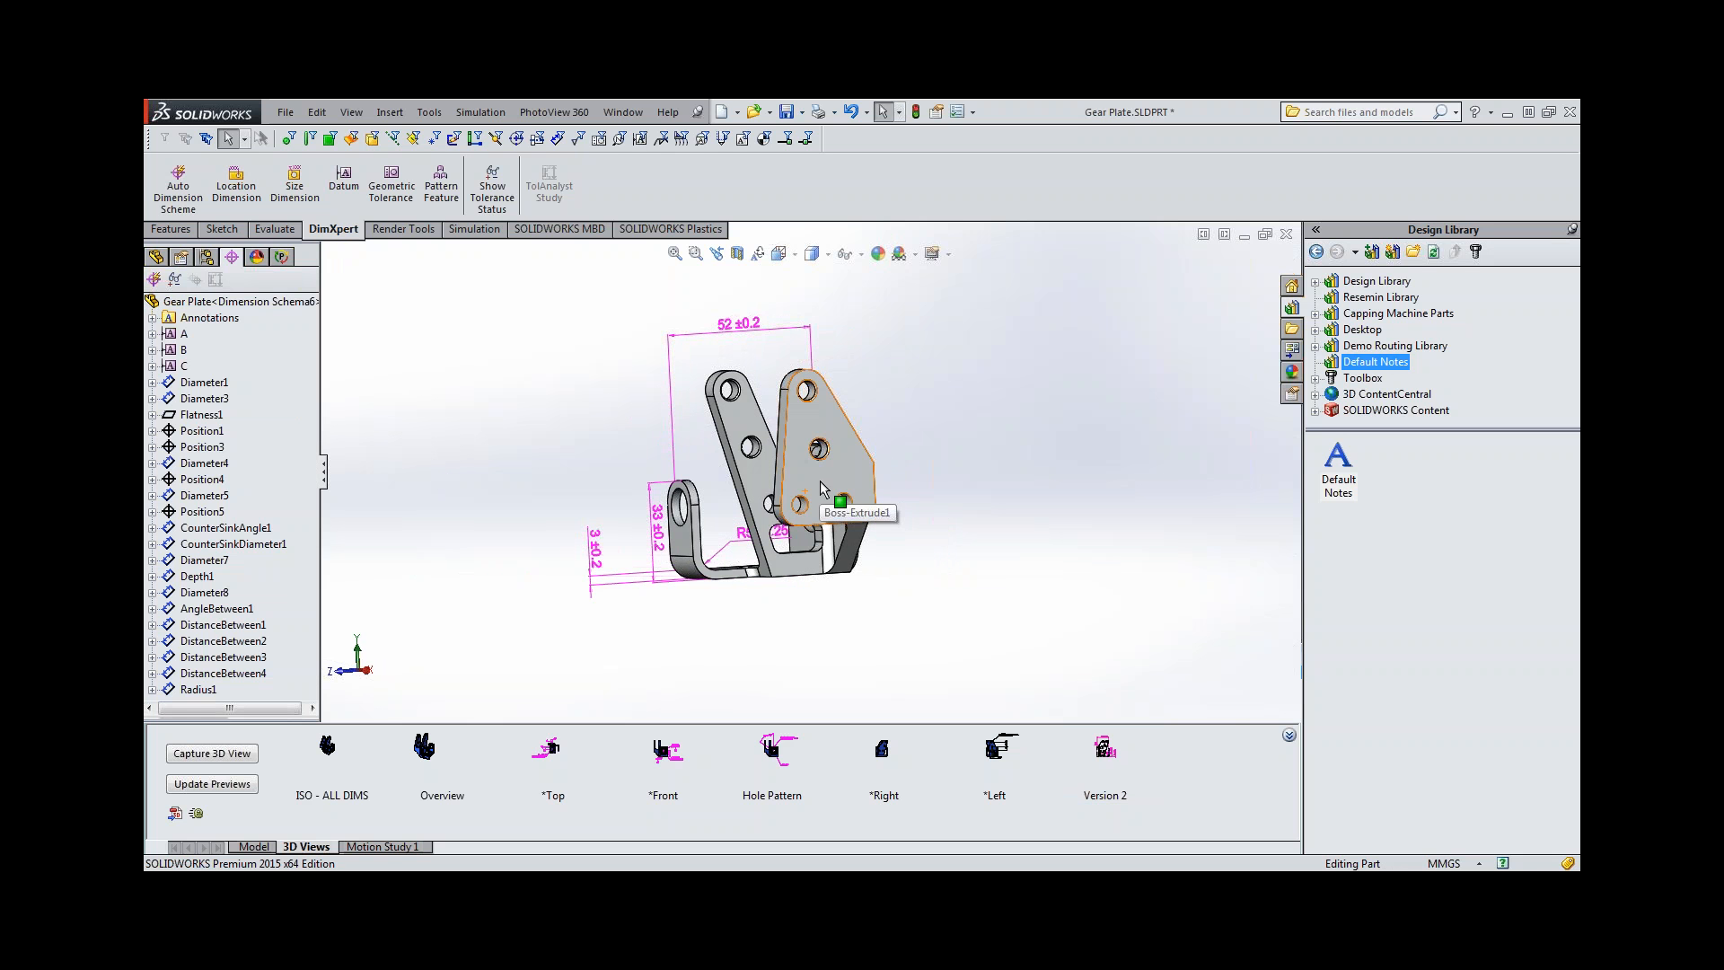
click(846, 467)
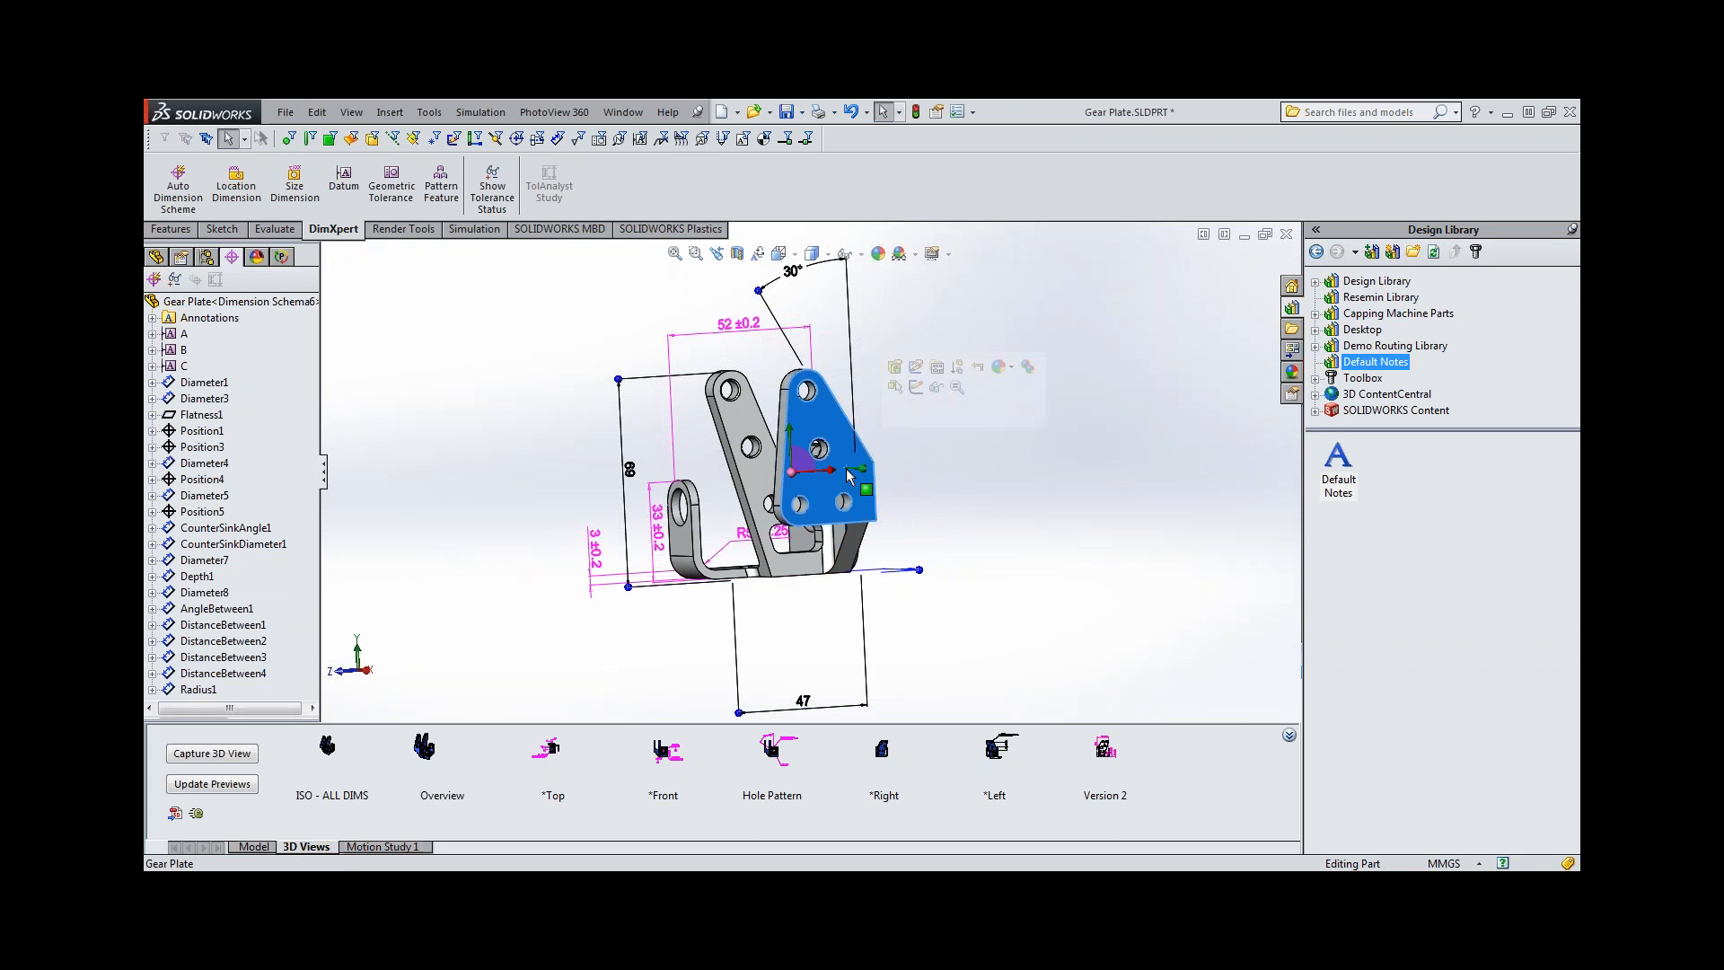
key(space)
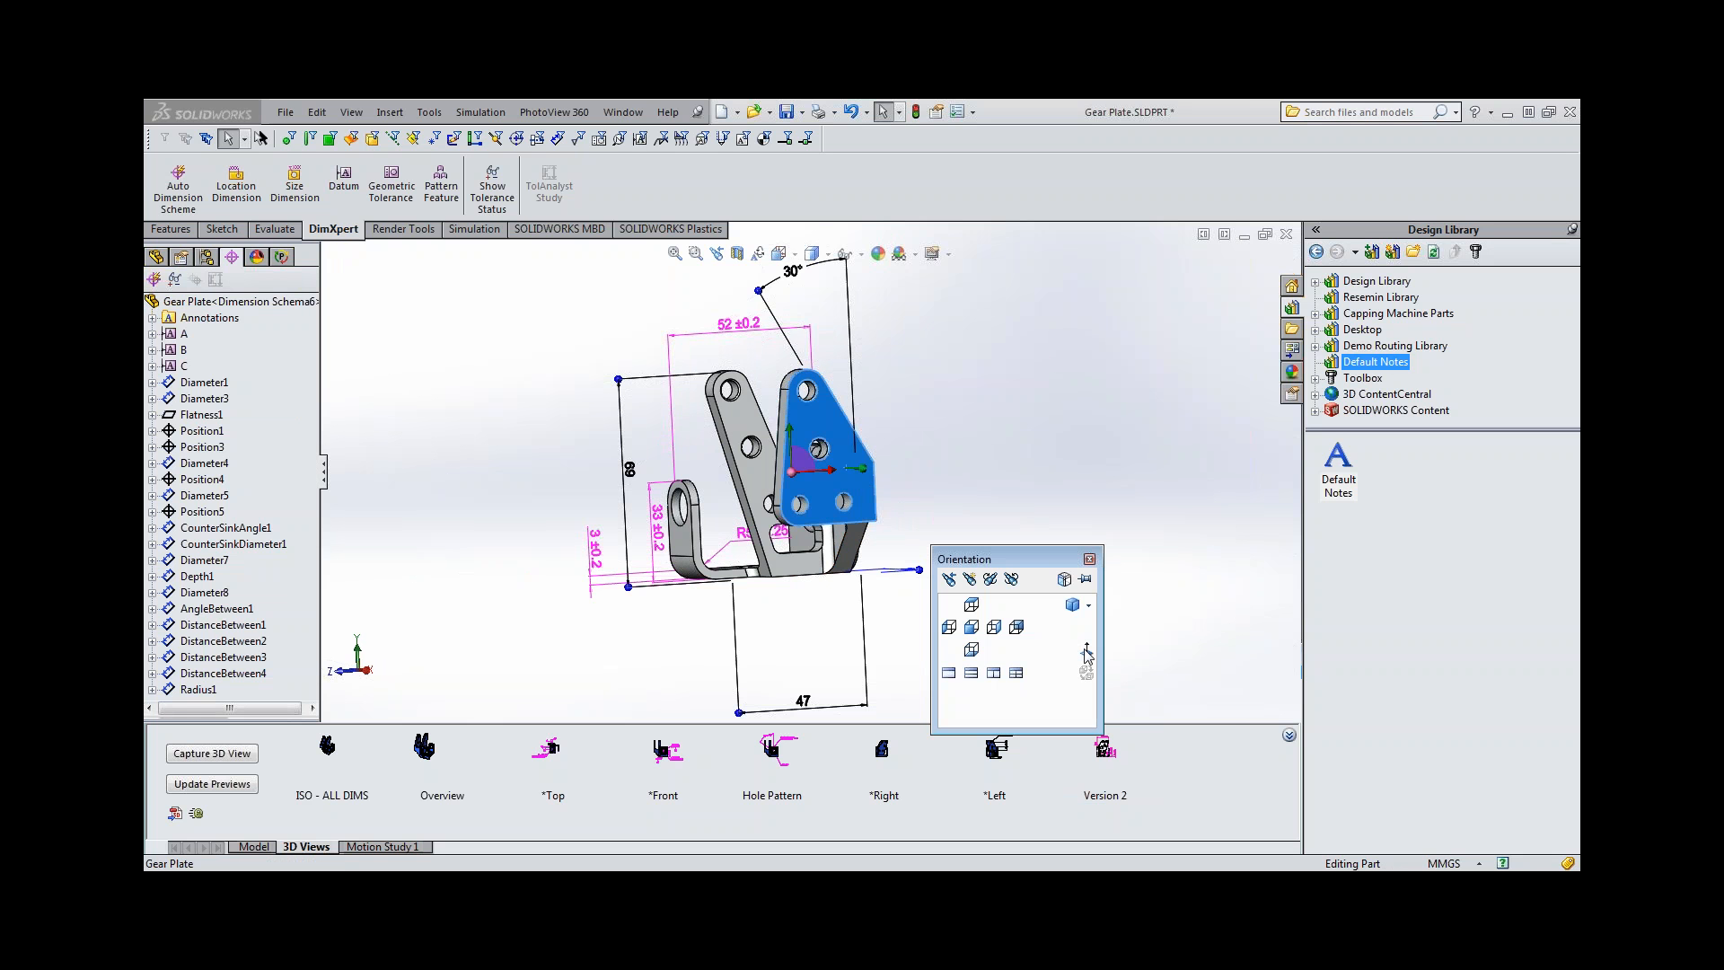
click(1085, 649)
click(1181, 534)
scroll(1077, 568, up, 5)
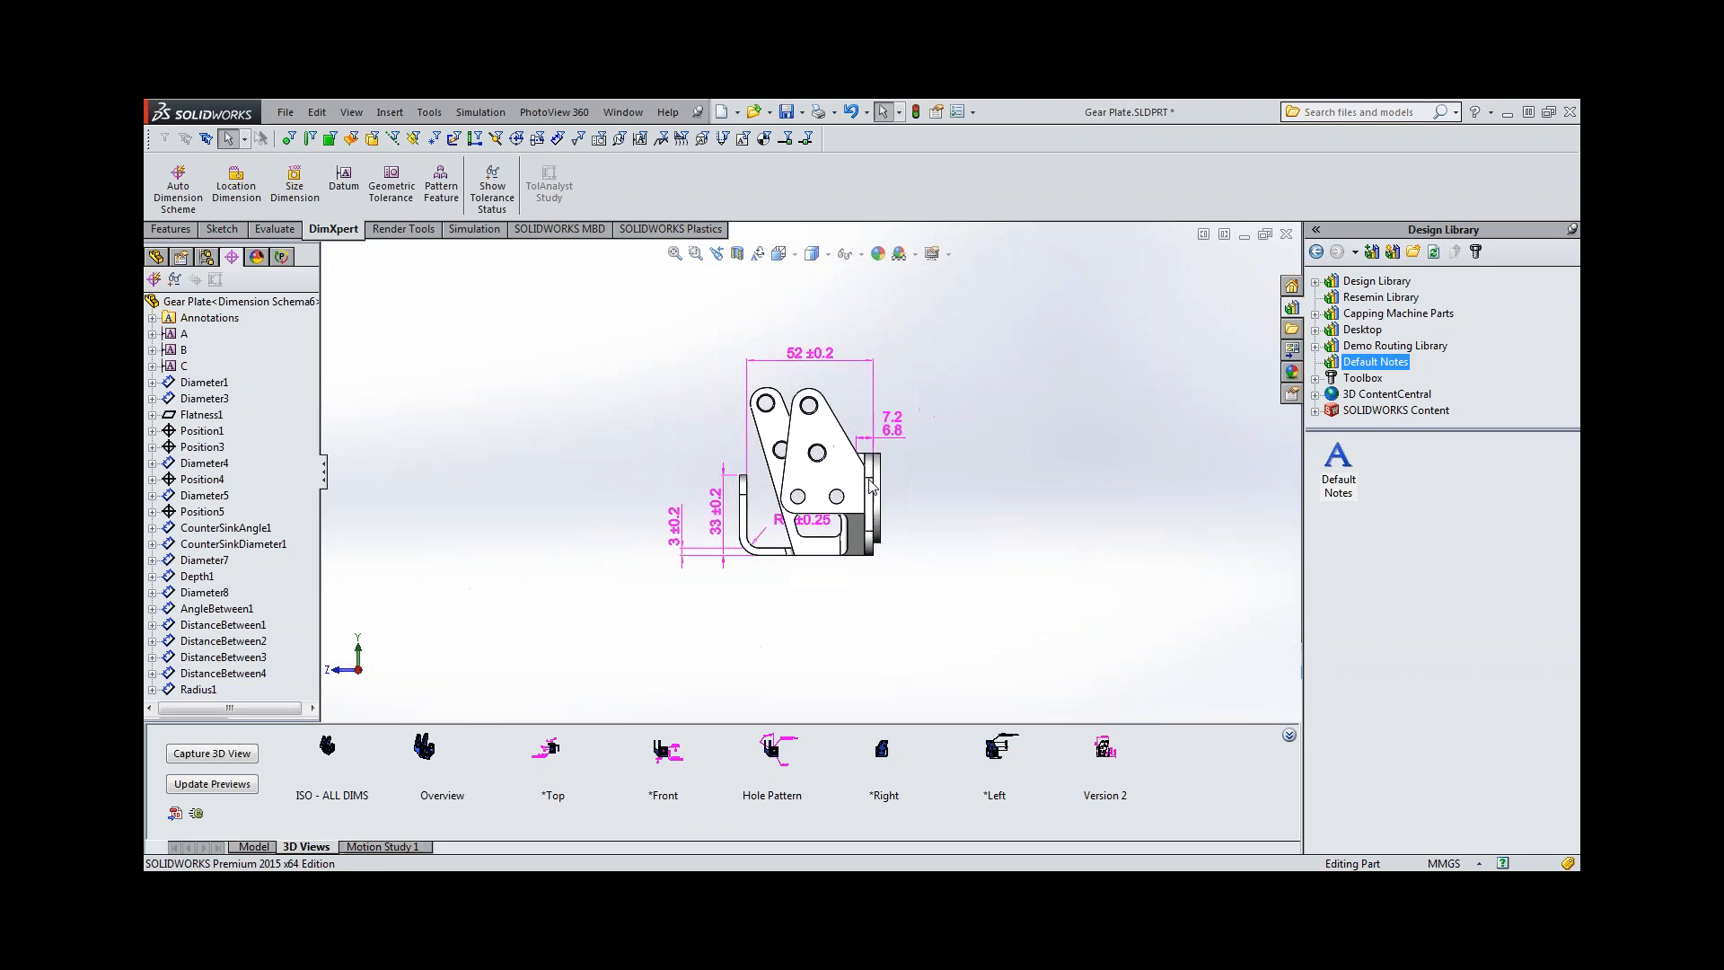
scroll(870, 476, down, 2)
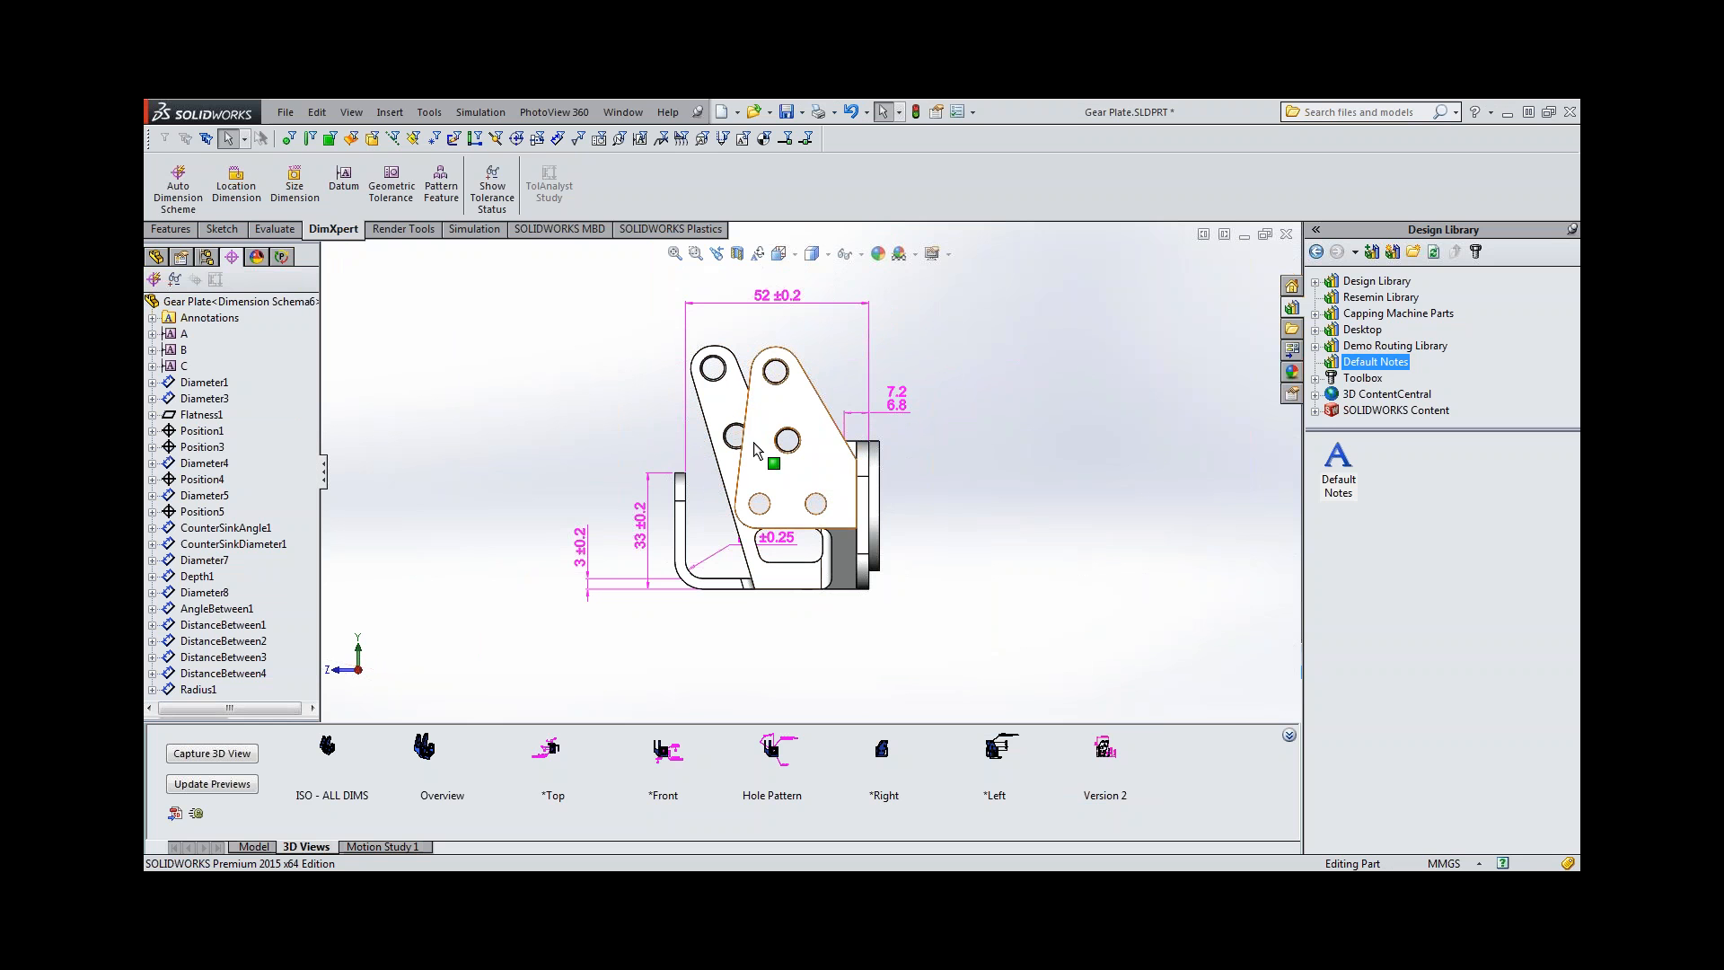
Activate the *Right 3D view of the Default configuration and orient the part normal to the side plate's outer face from the opposite side.
click(329, 755)
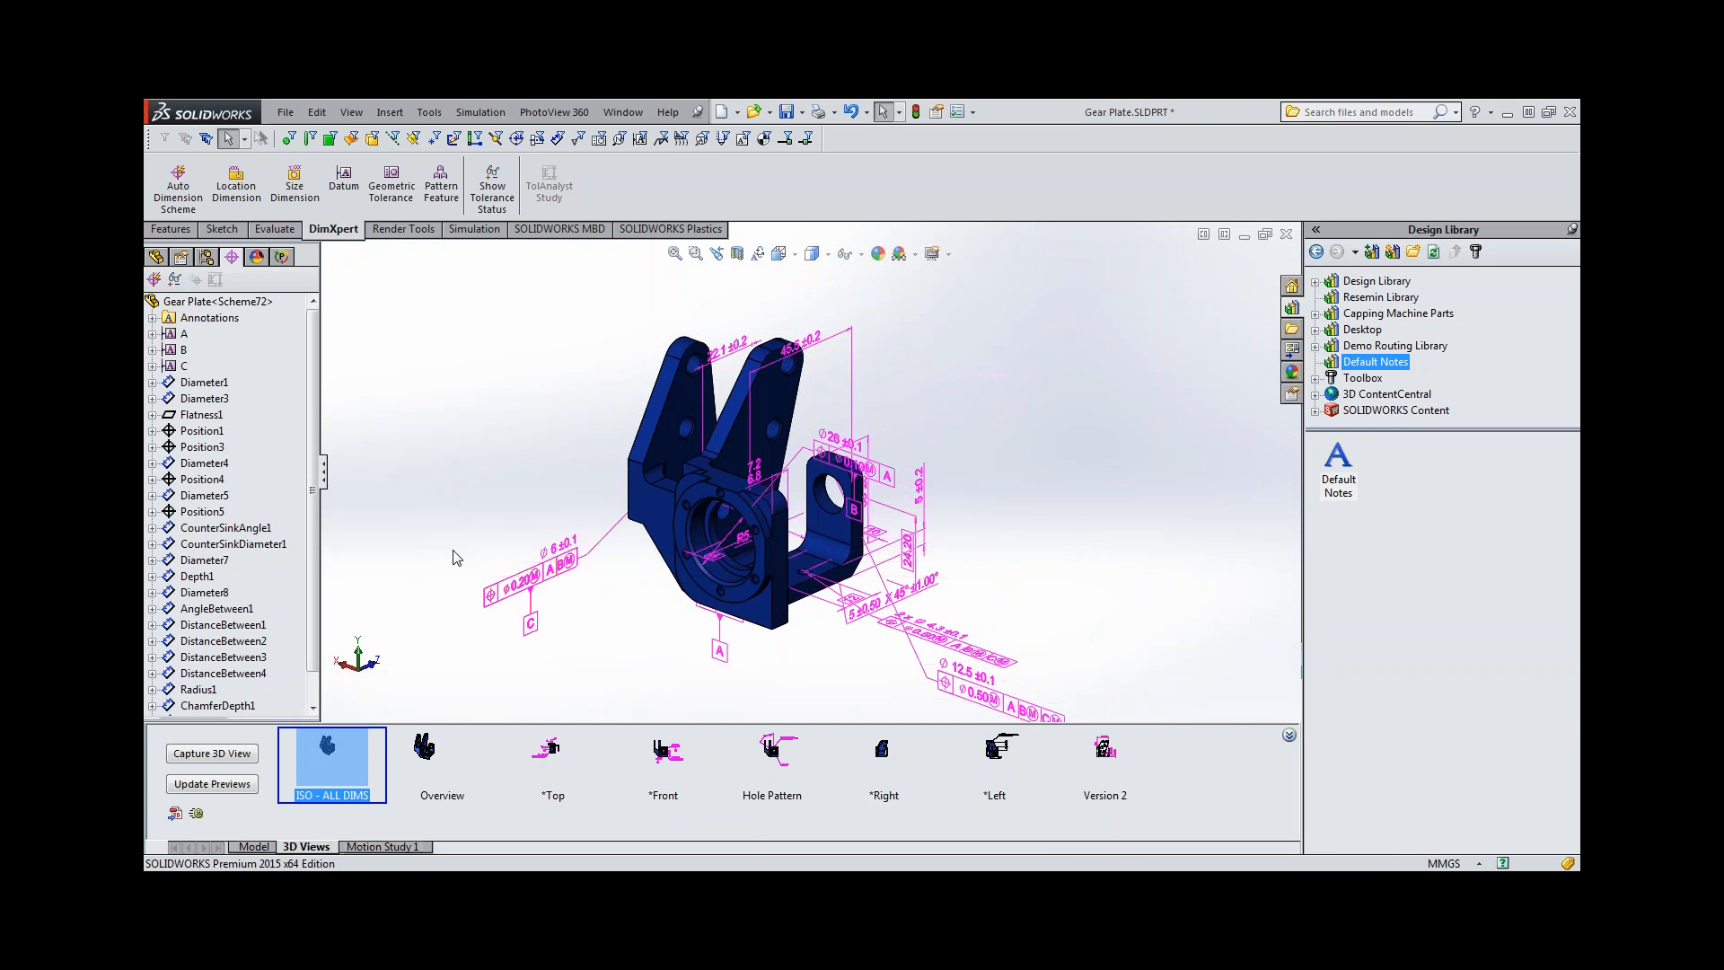
click(884, 754)
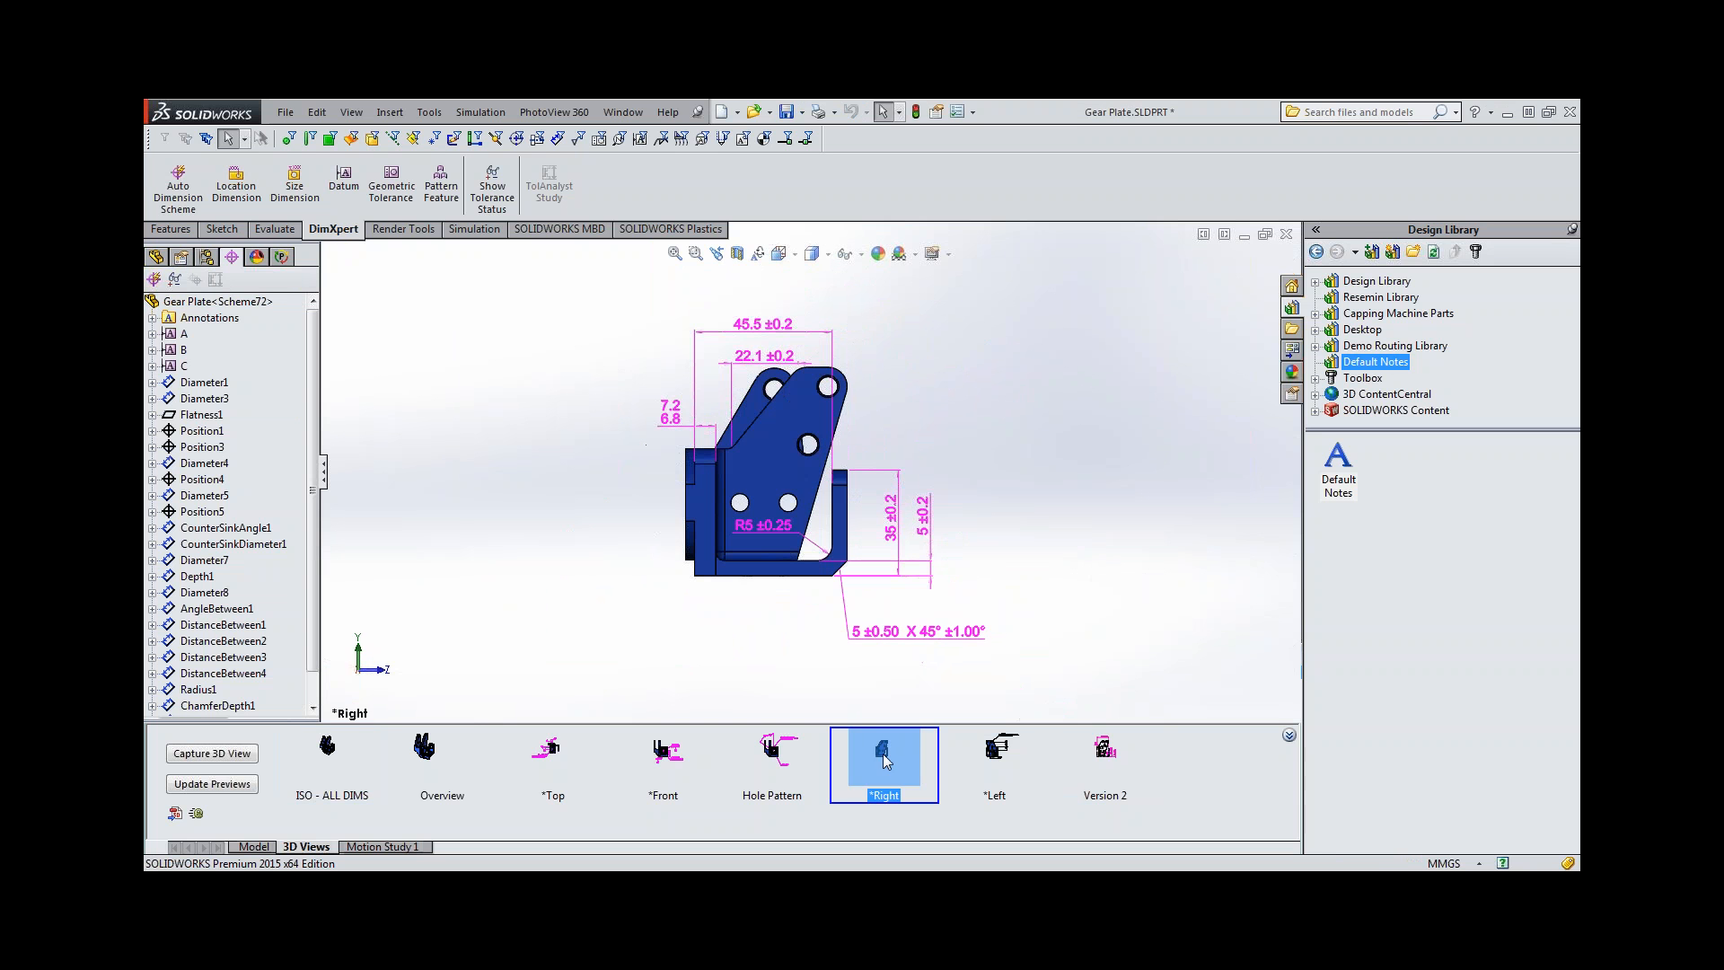
middle_drag(693, 606, 449, 603)
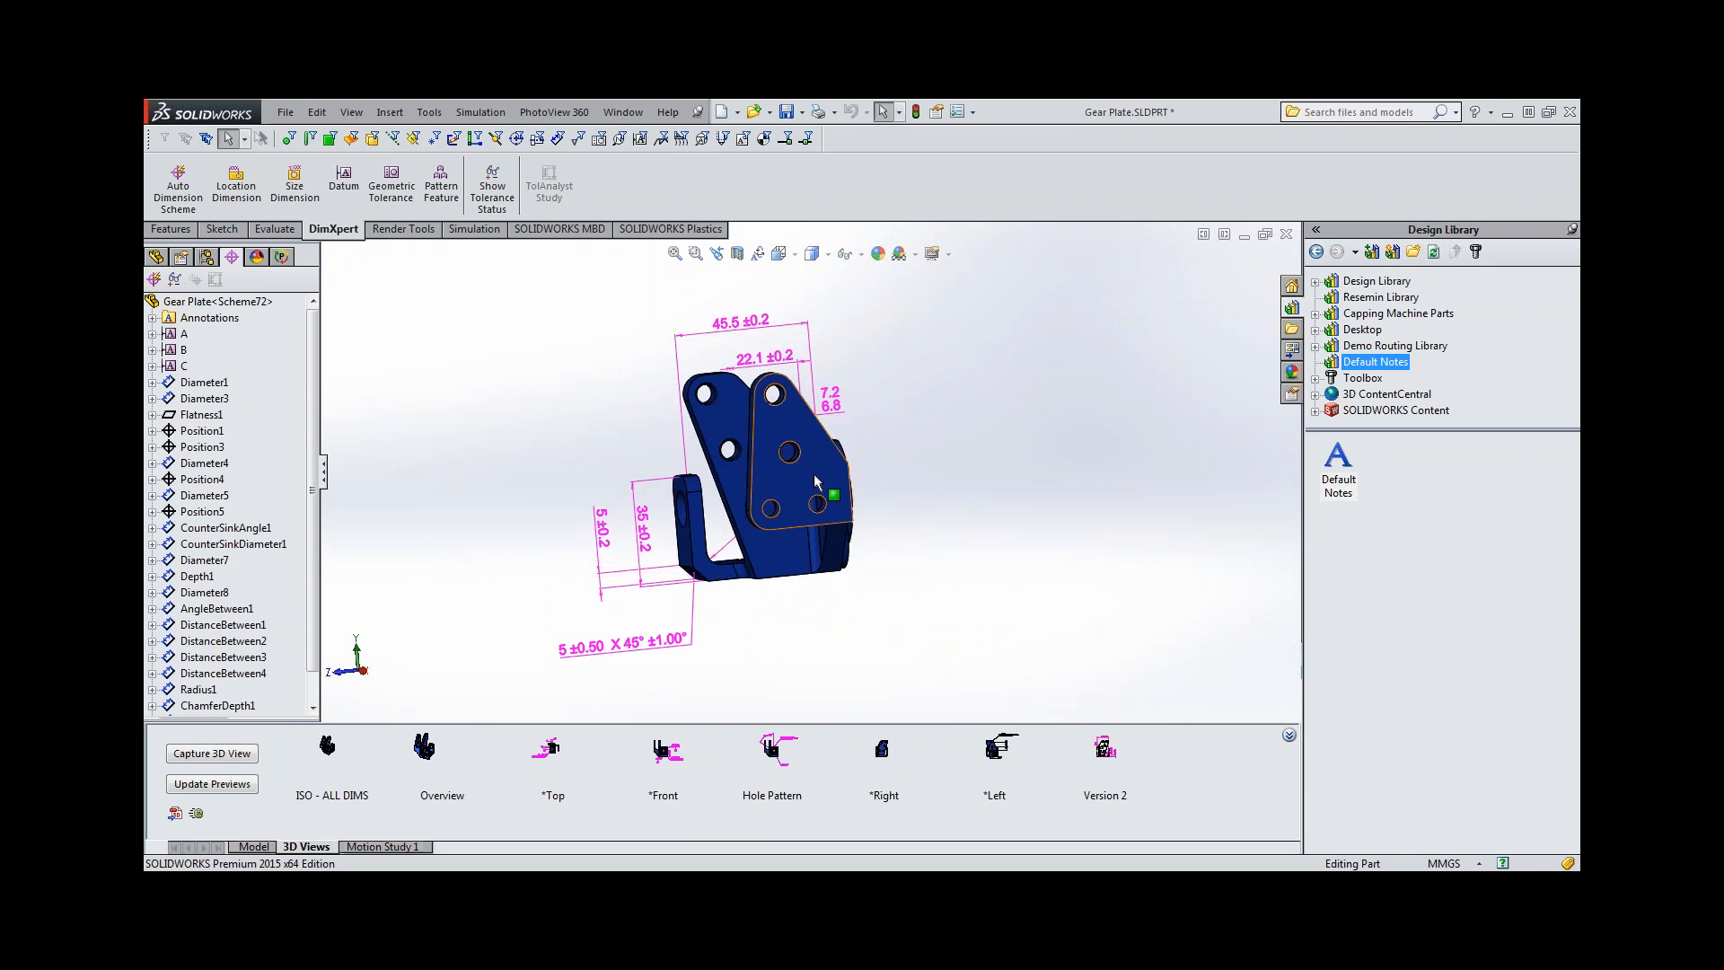
click(814, 472)
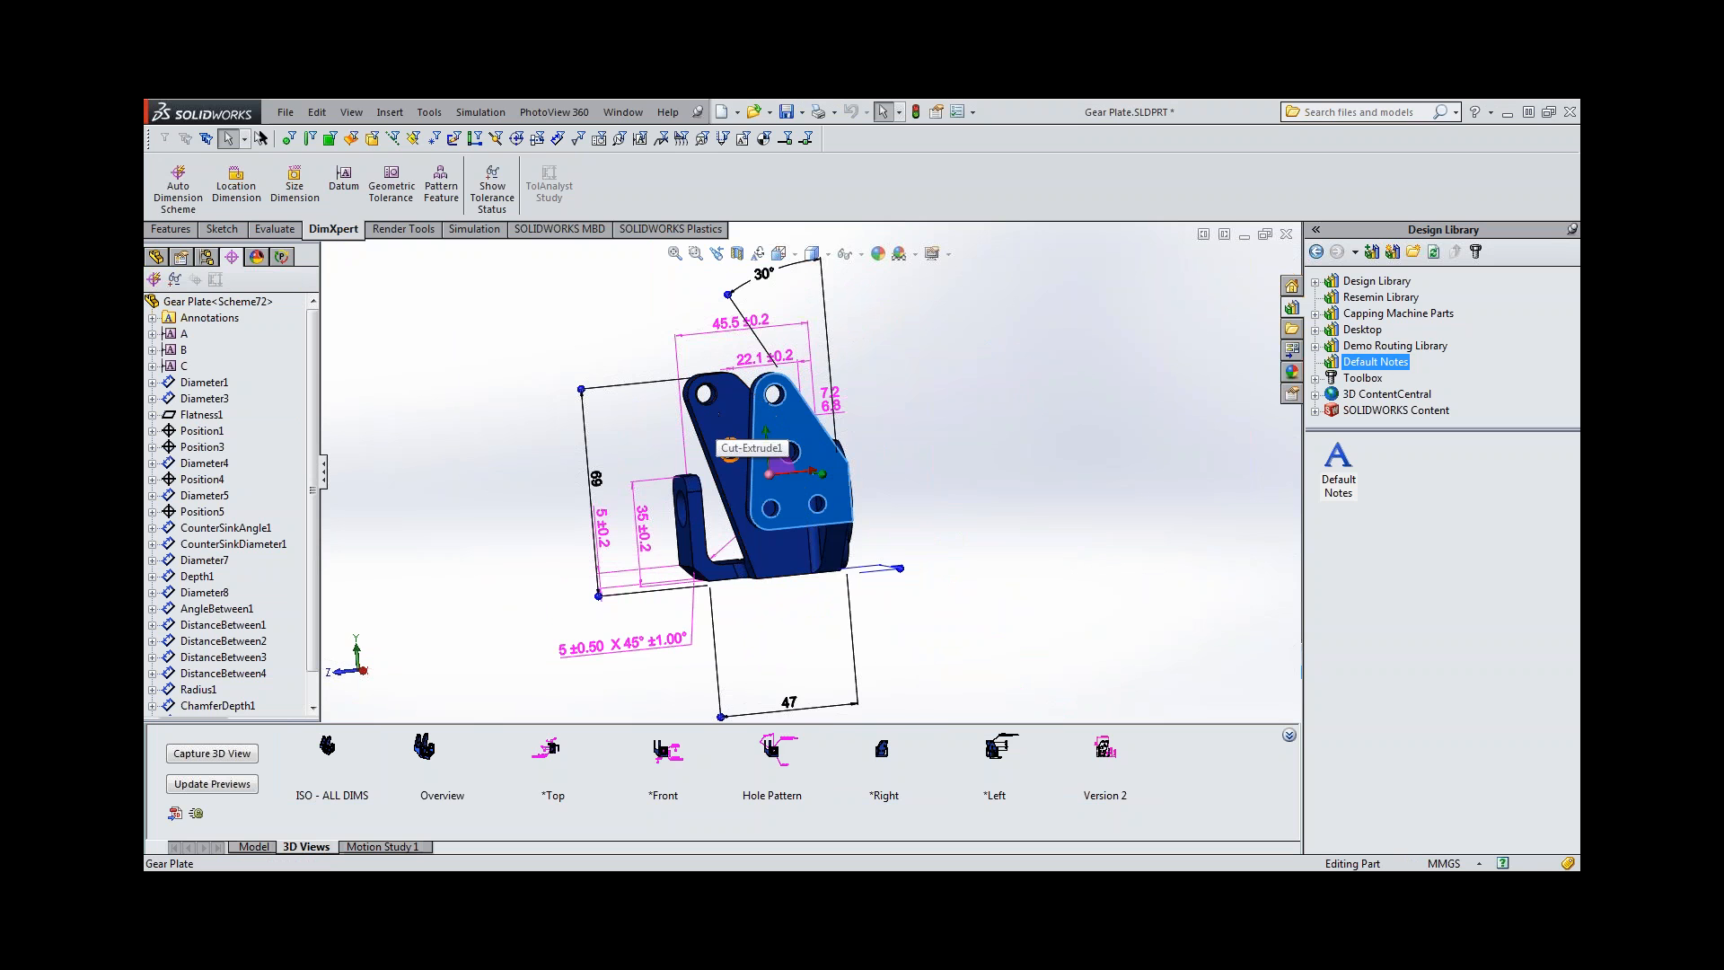
key(space)
click(824, 584)
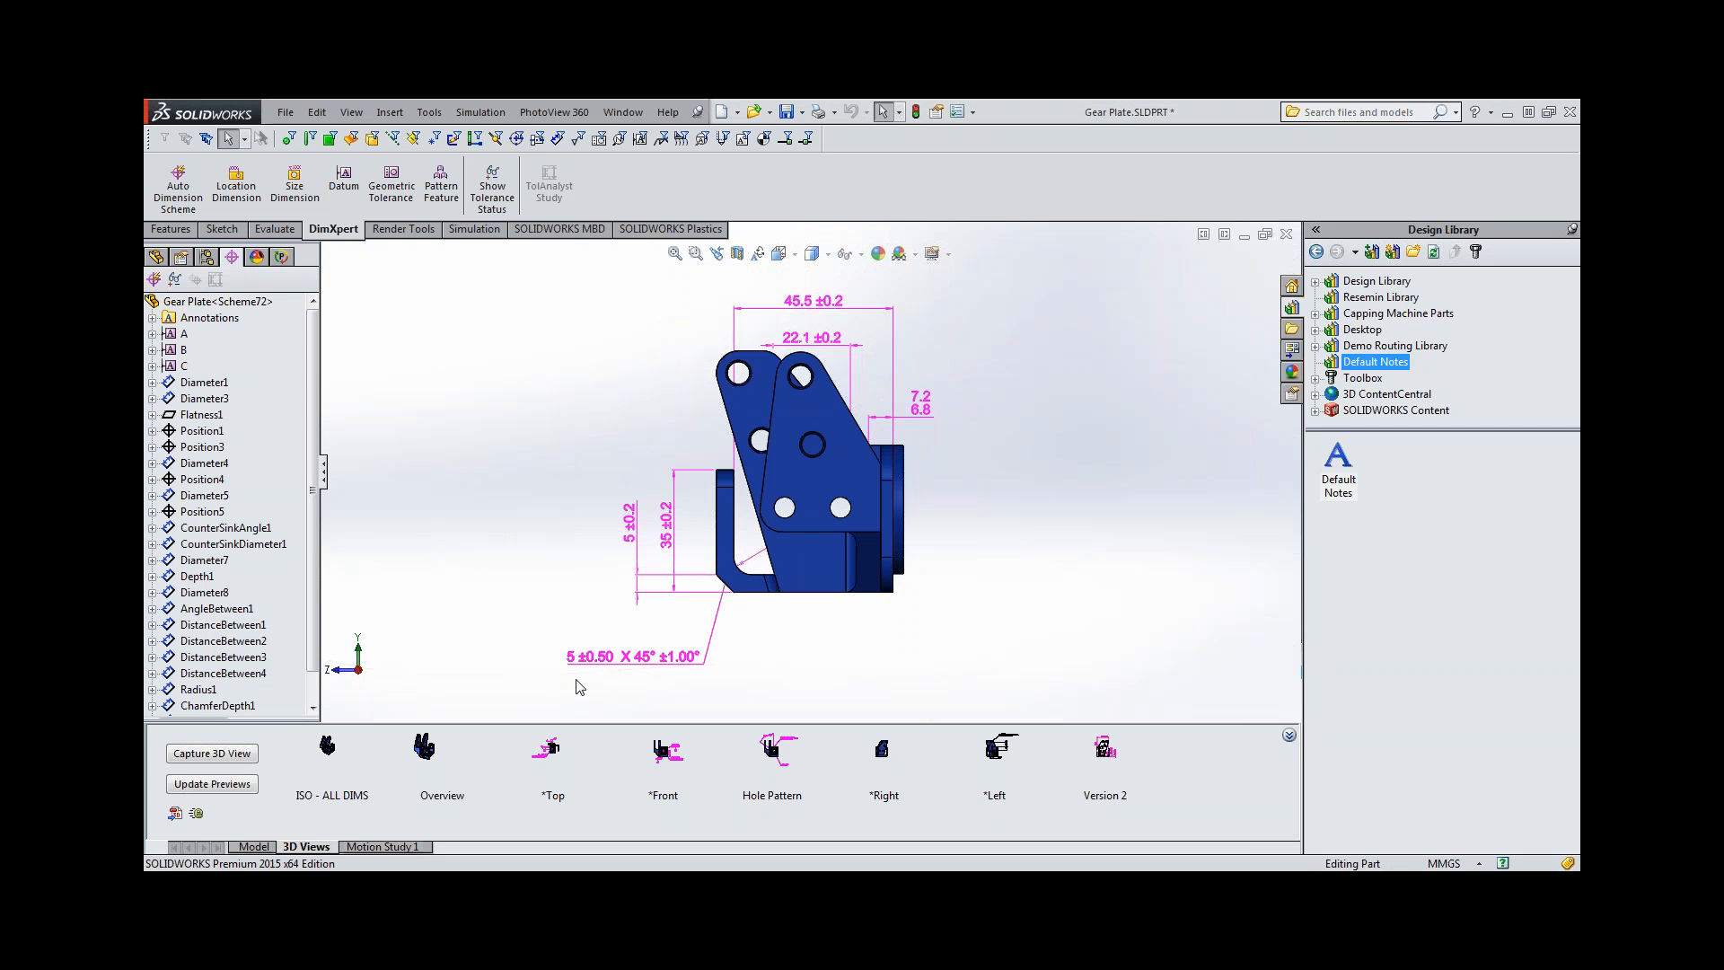
Create a planar section view through the part on the Right plane with a 0.00 mm offset.
click(157, 257)
click(153, 345)
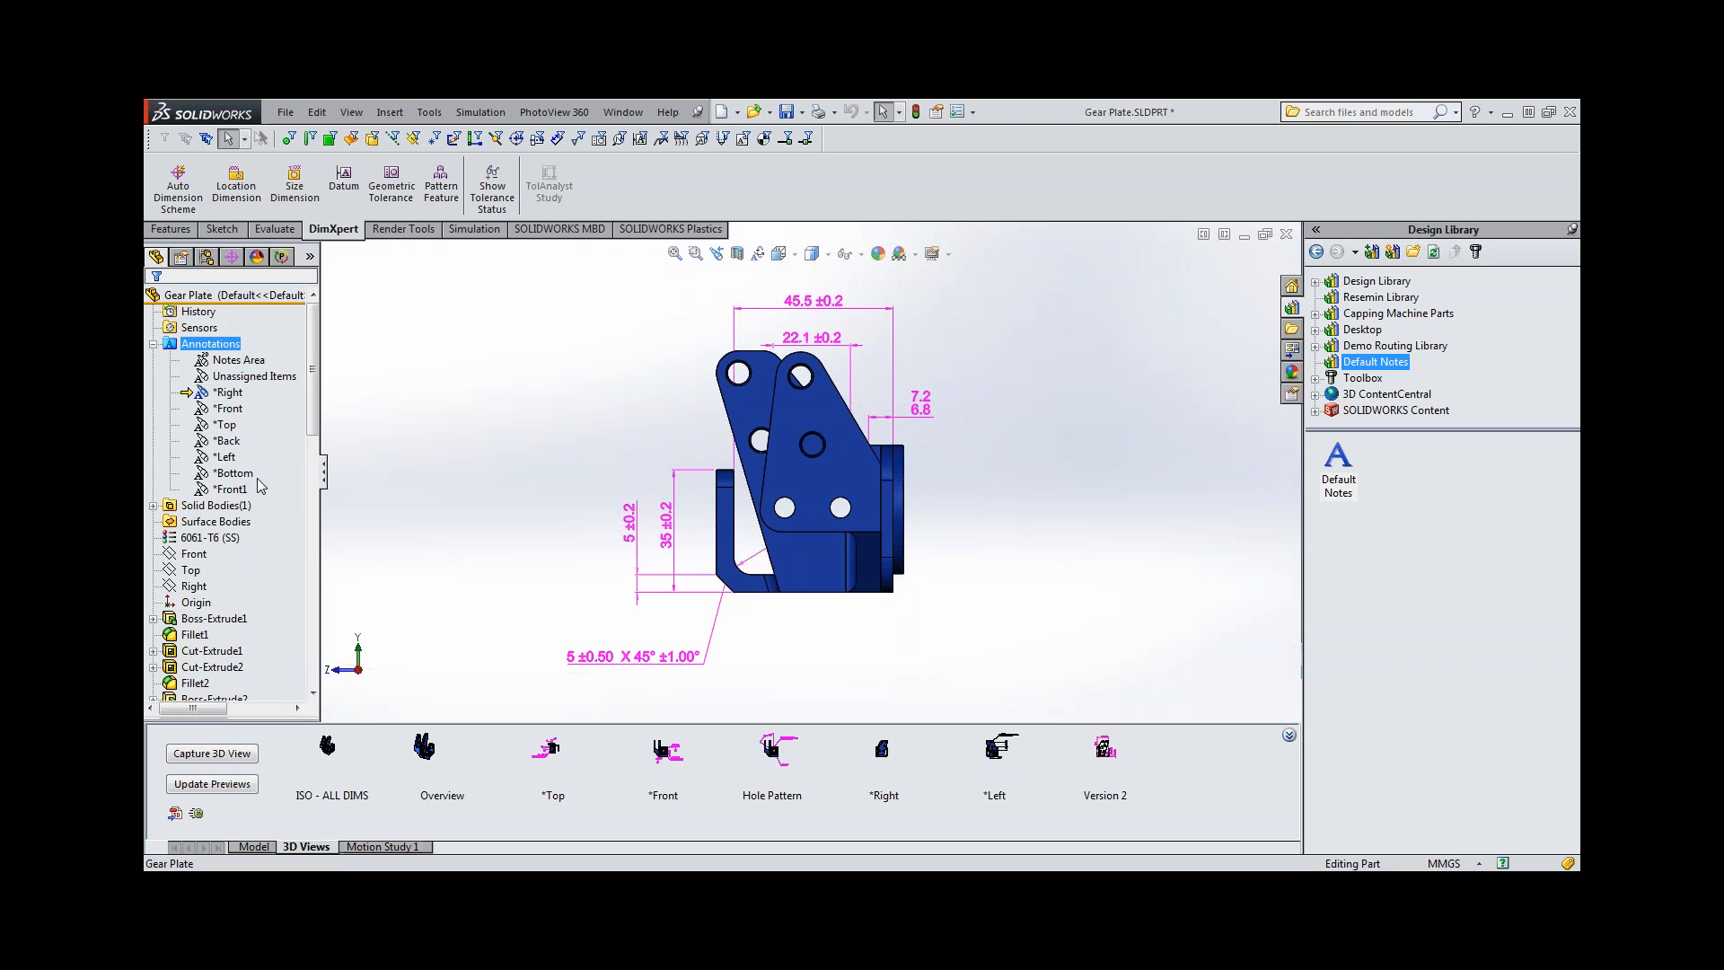
click(460, 488)
scroll(584, 524, up, 1)
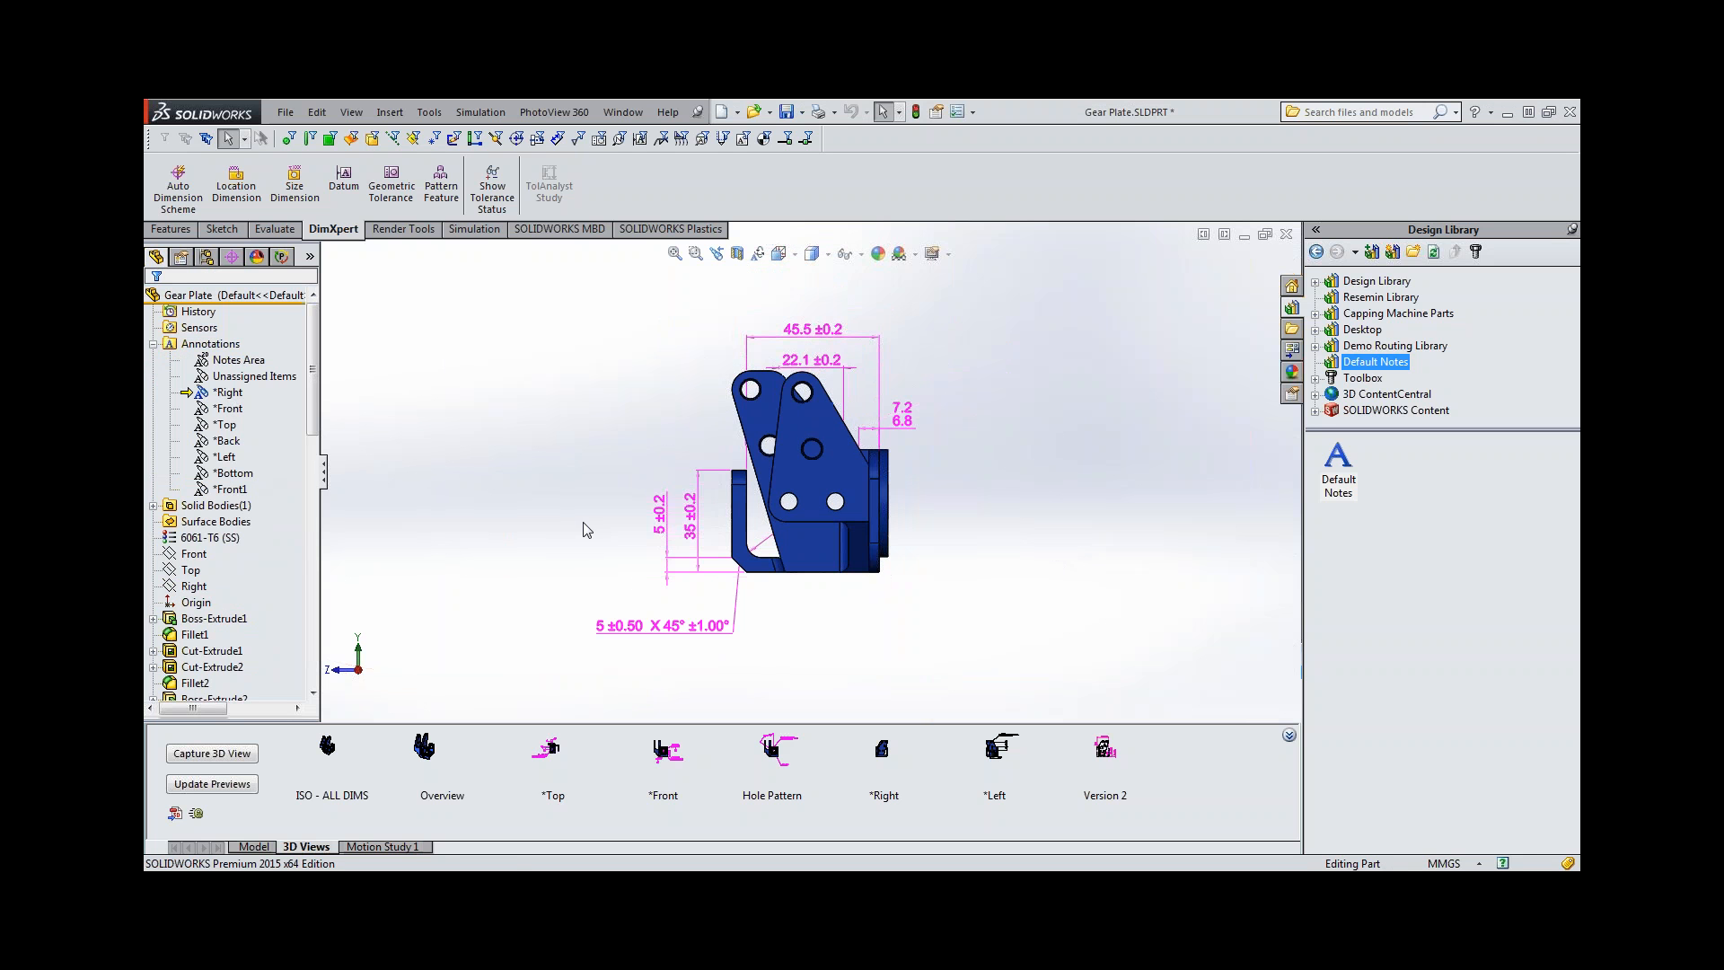
click(739, 253)
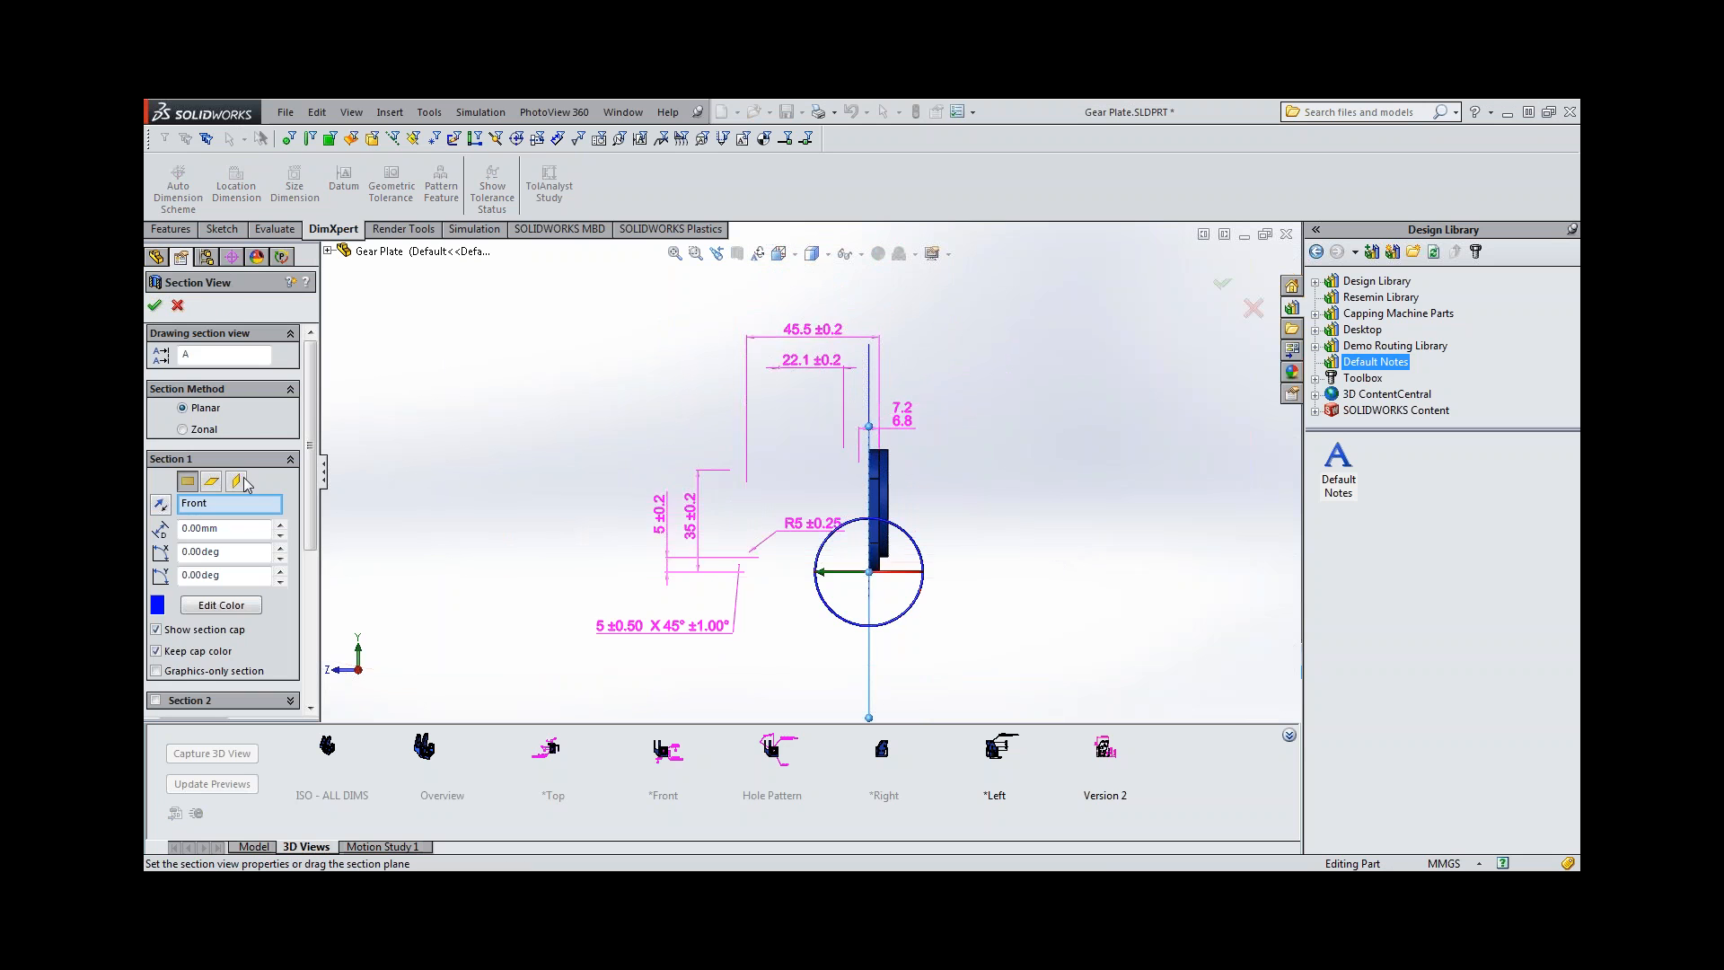
click(243, 481)
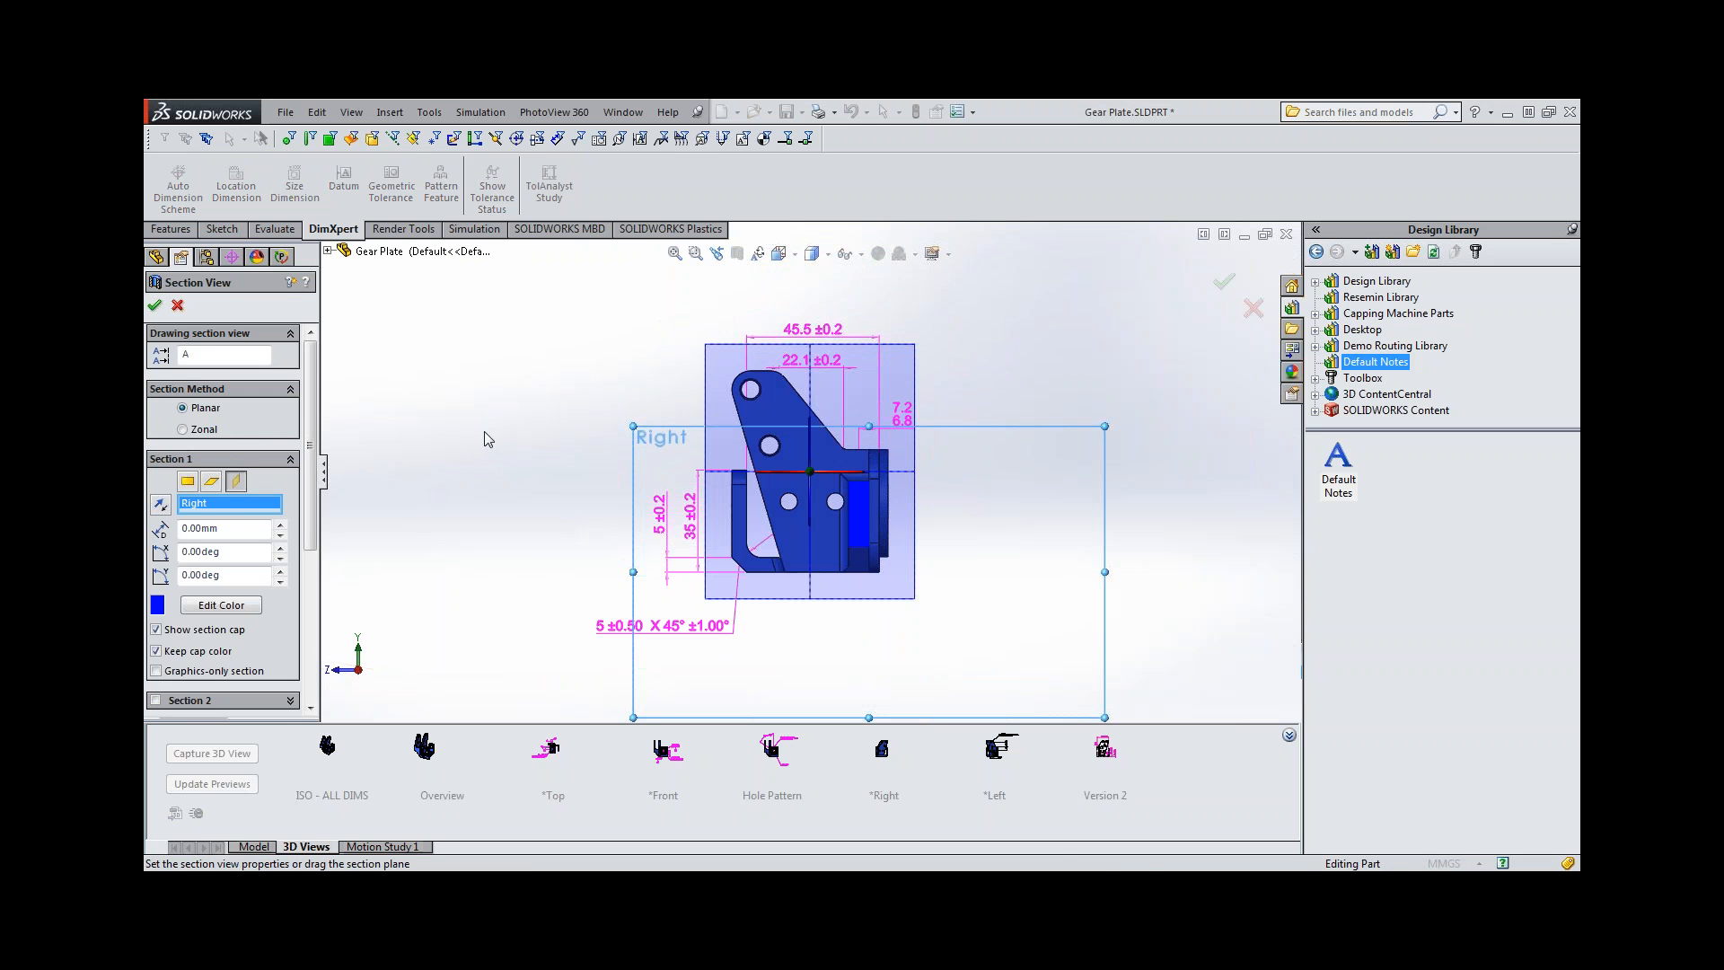
click(154, 307)
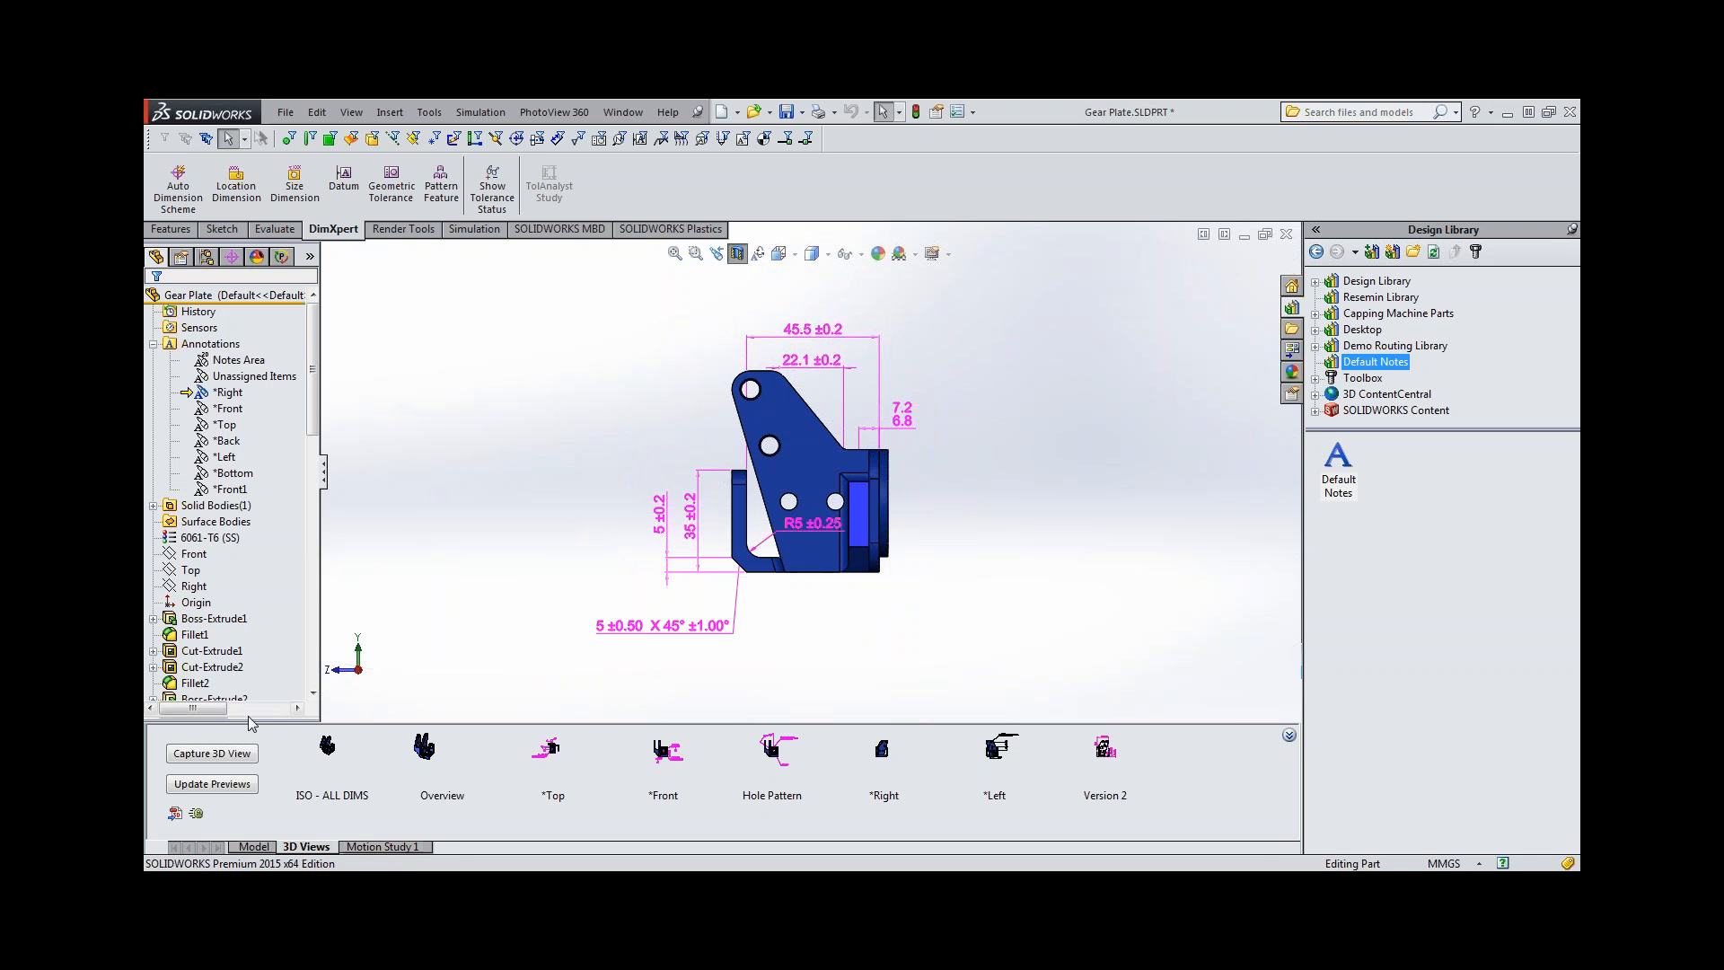
Capture the sectioned part as a 3D view named inner holes in the Default configuration with the *Right annotation view.
right_click(213, 349)
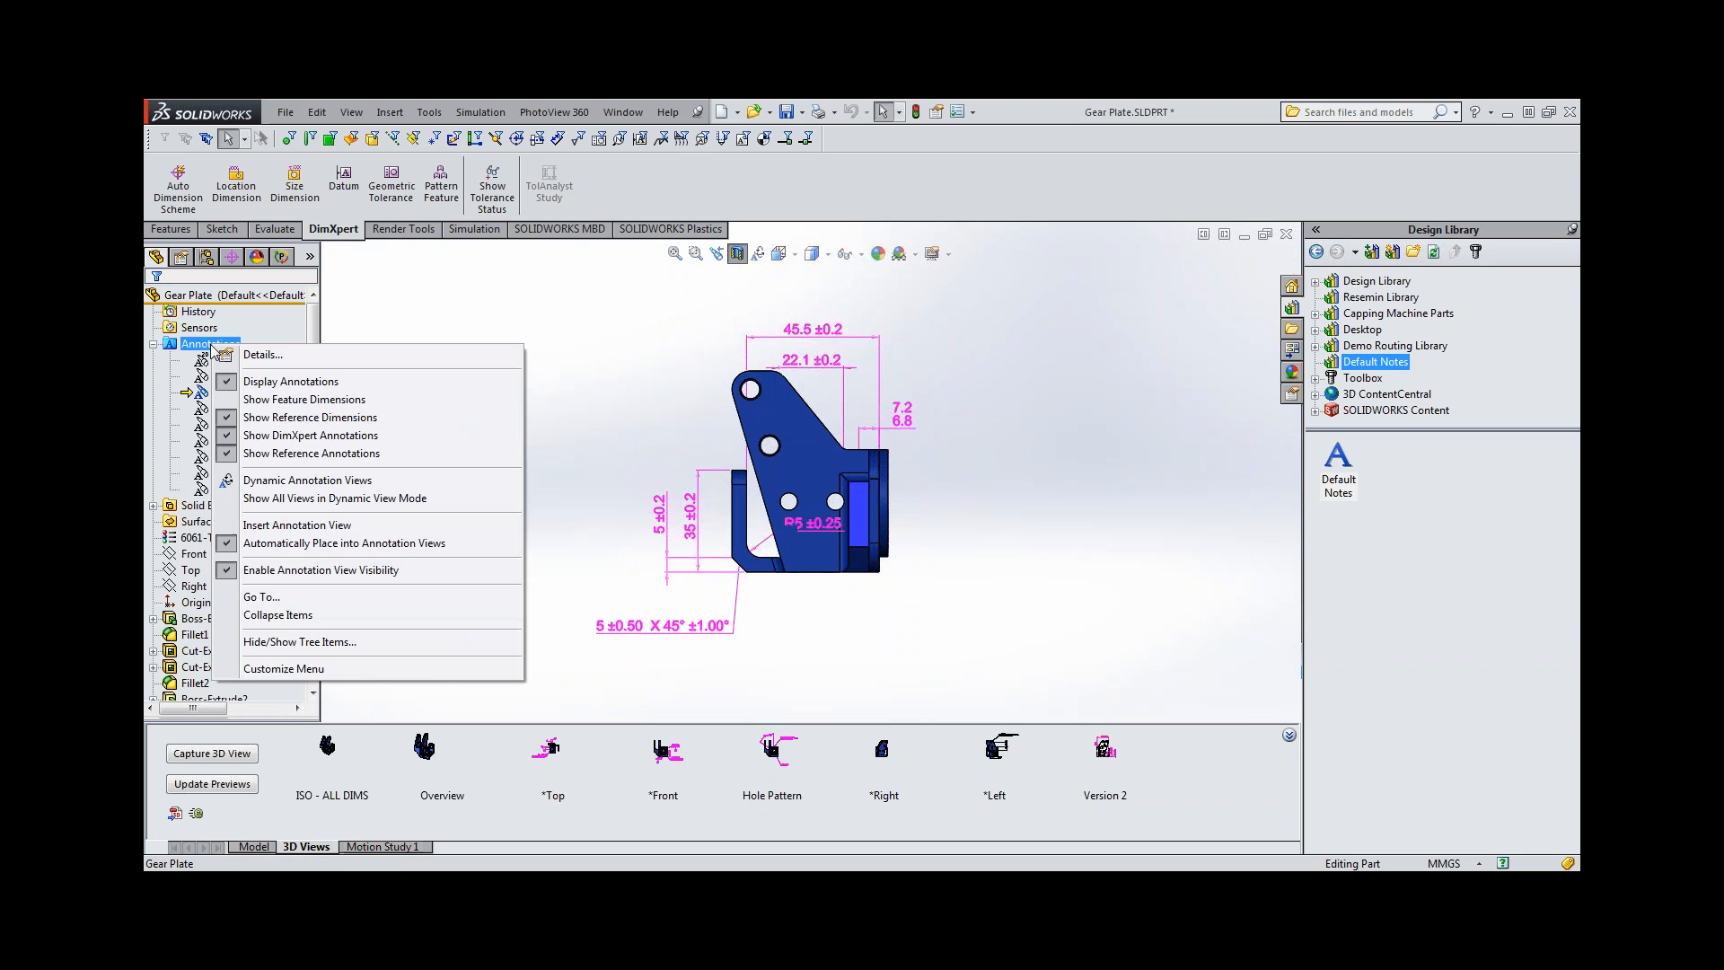
click(355, 532)
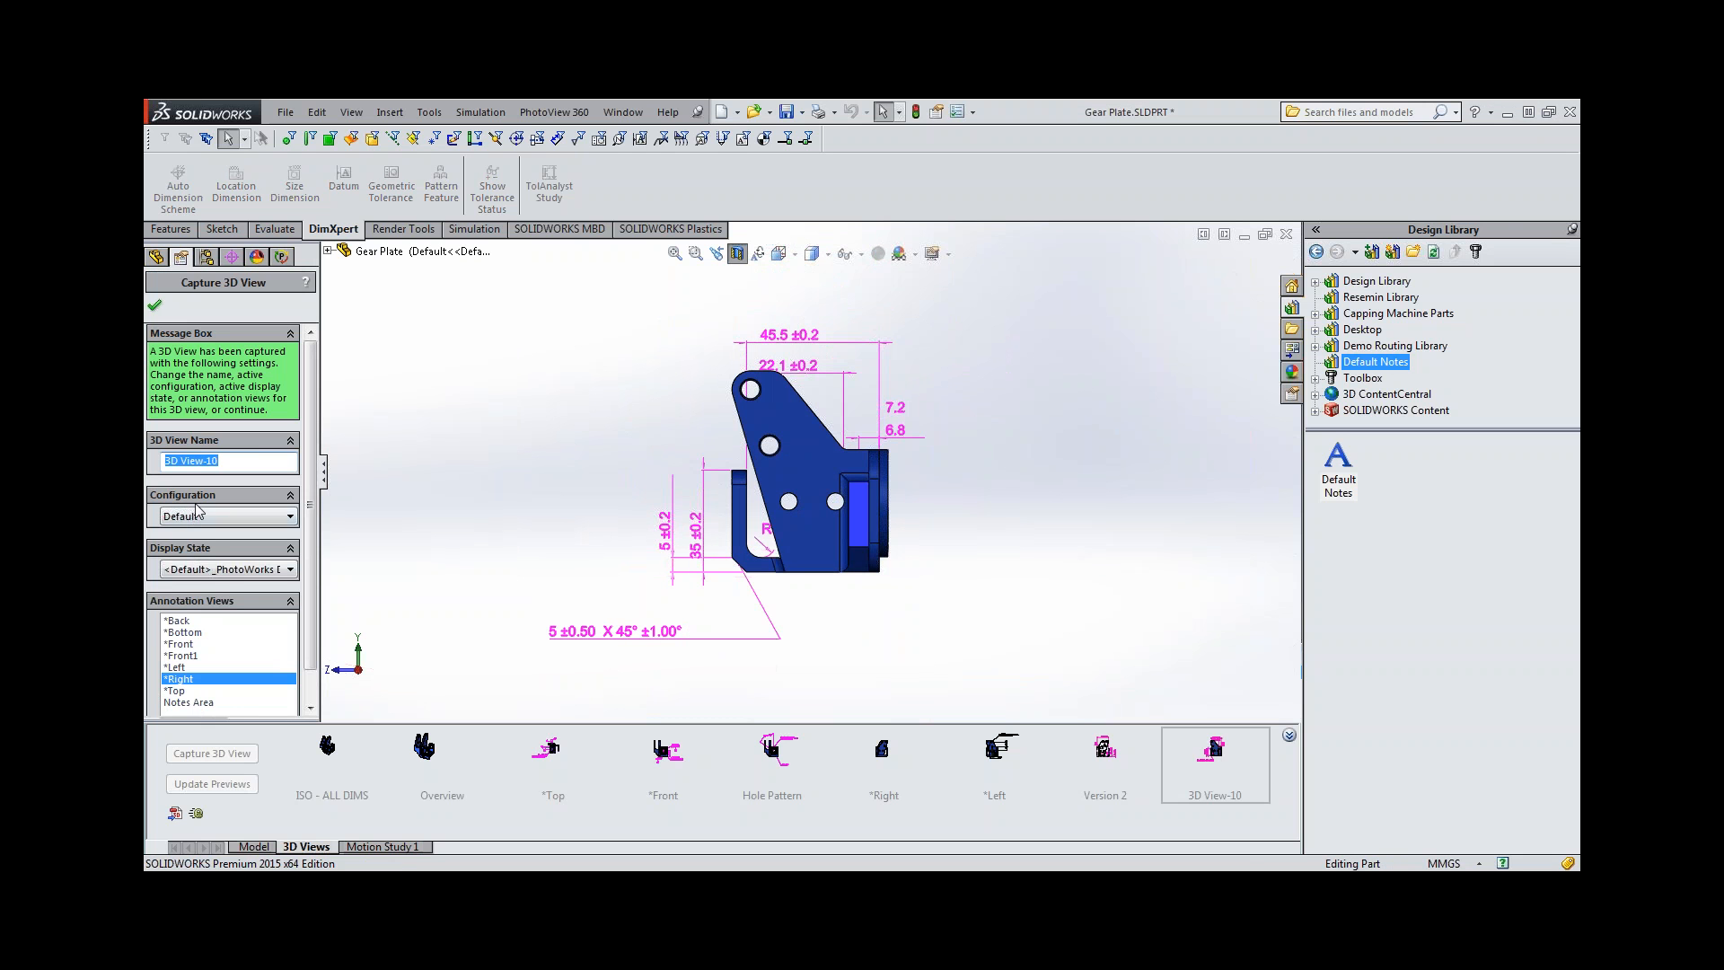
text(inner holes)
click(155, 305)
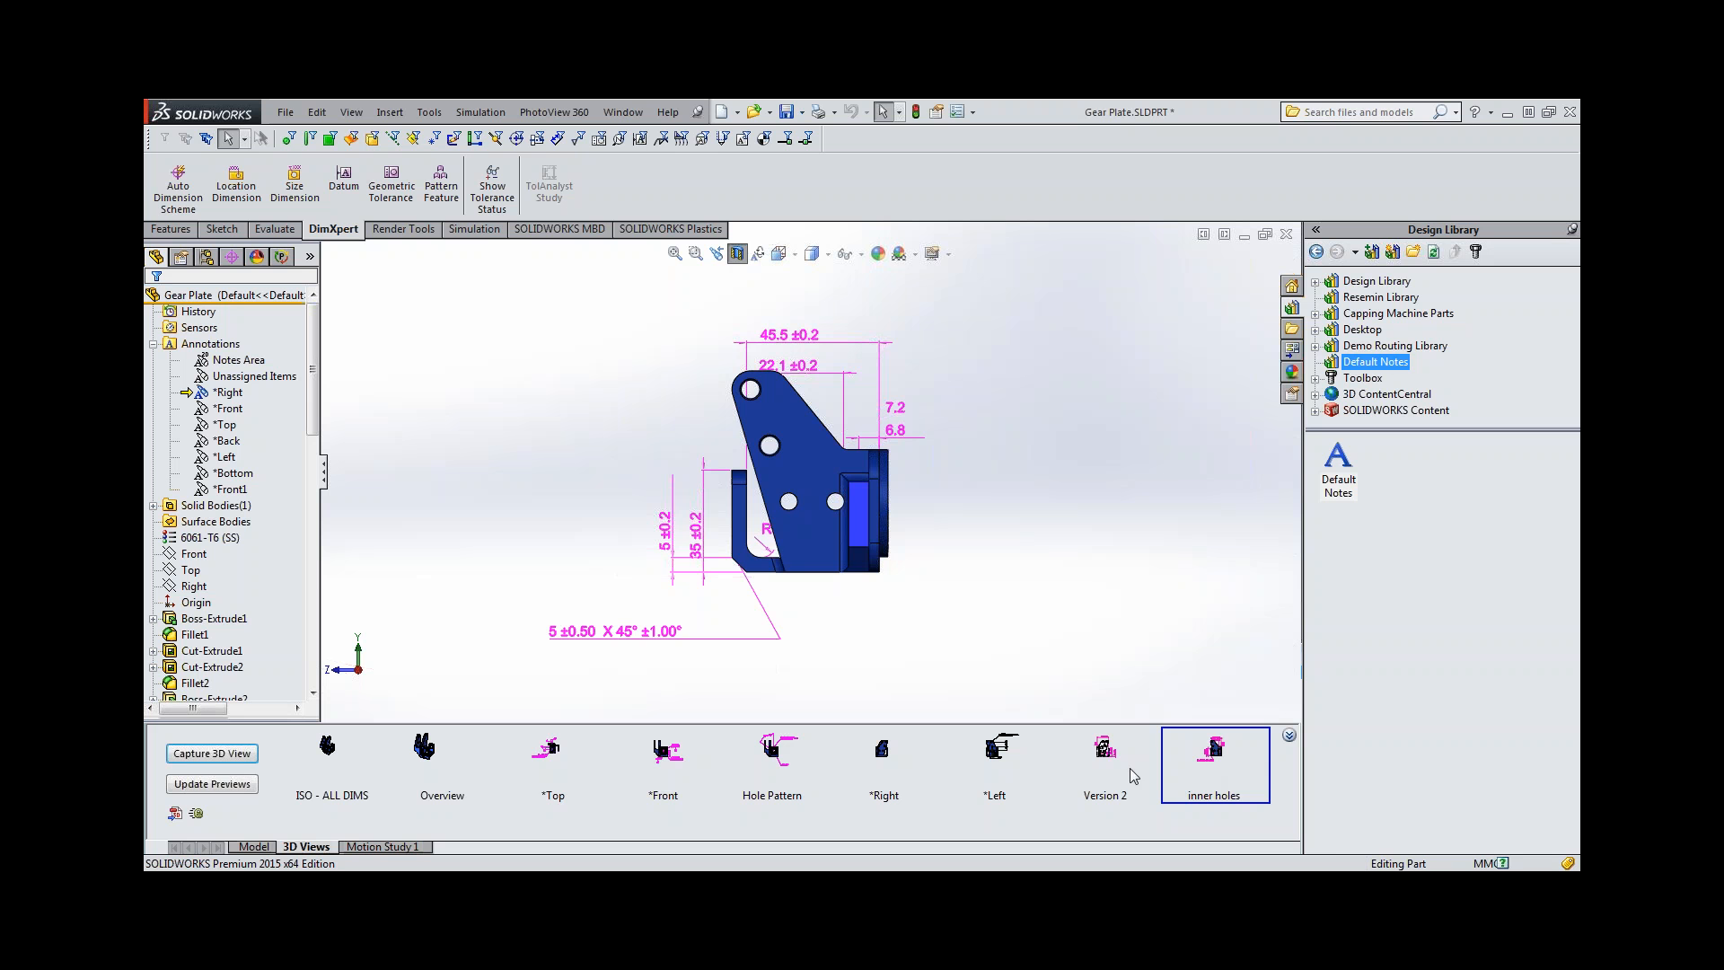
Enable chain basic dimensions in the document's DimXpert geometric tolerance settings.
middle_drag(754, 393, 783, 440)
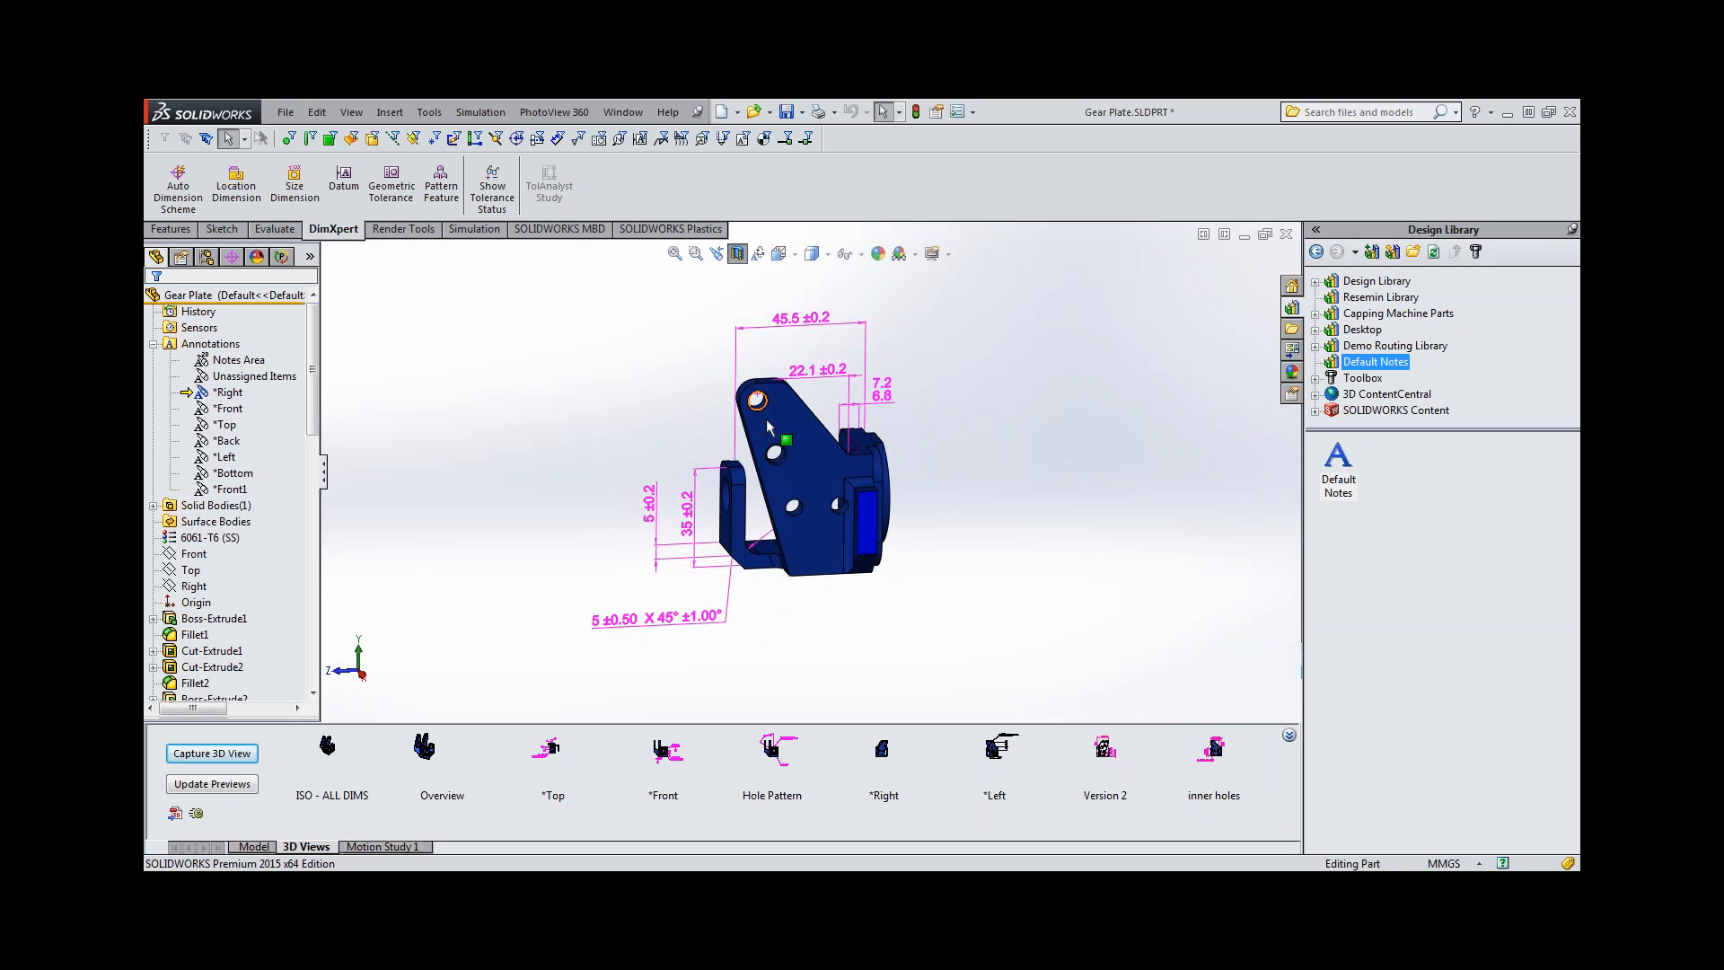
click(937, 113)
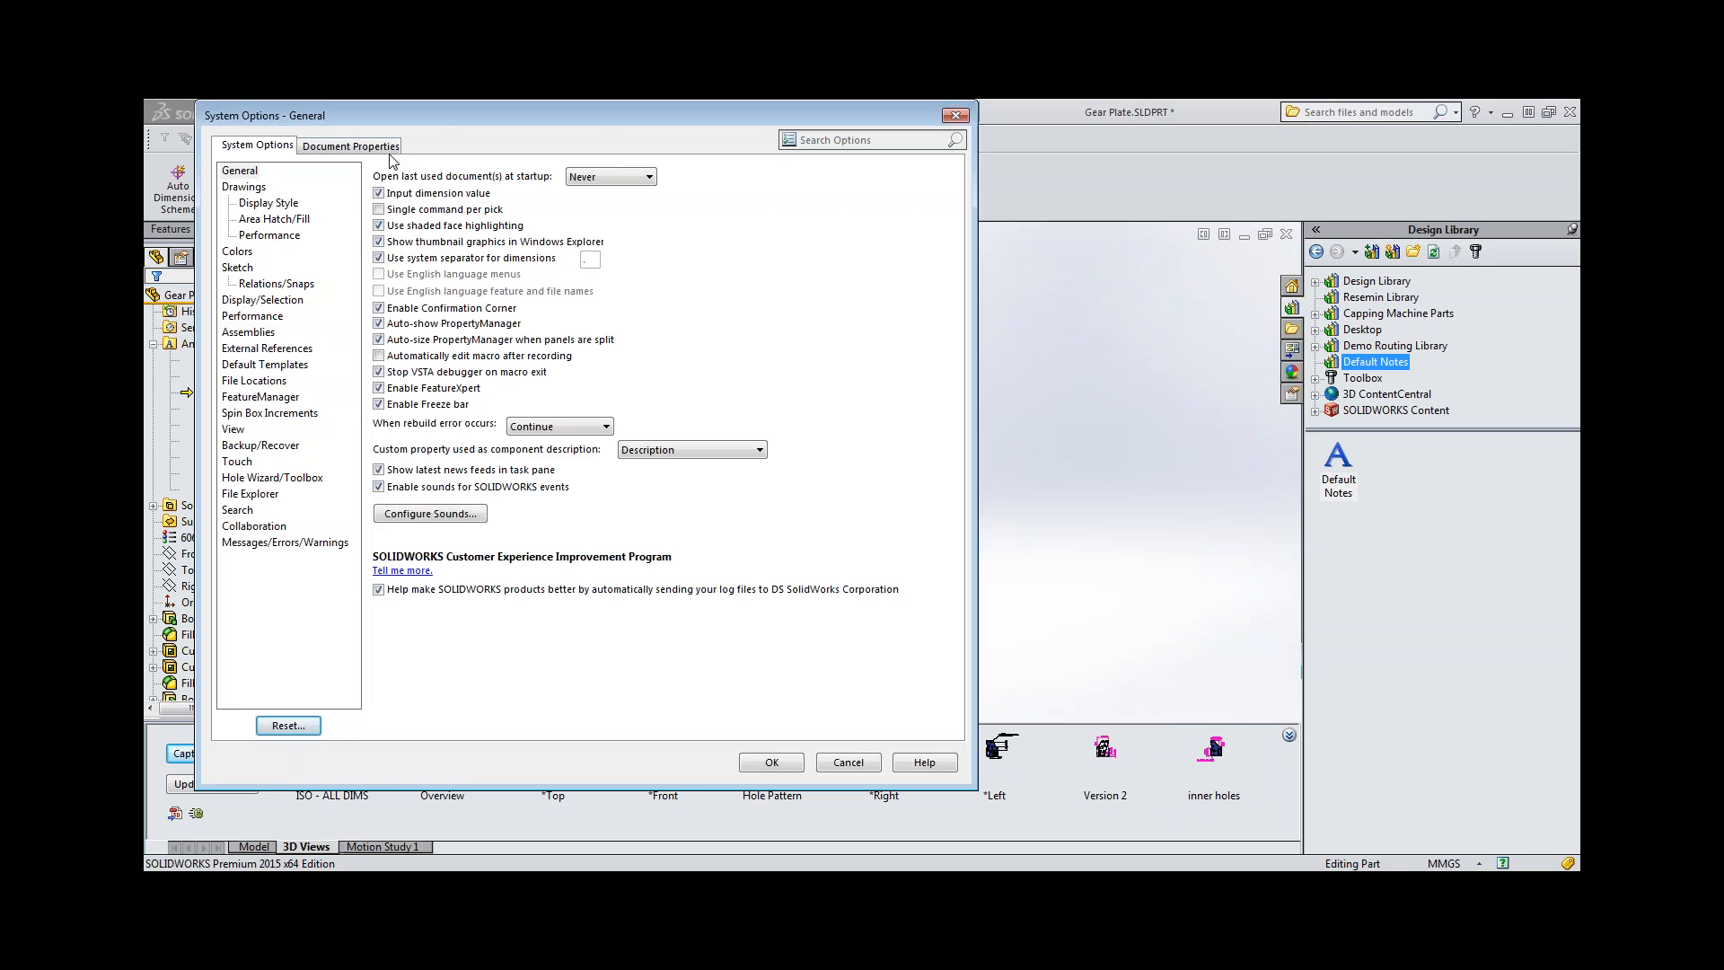
click(350, 148)
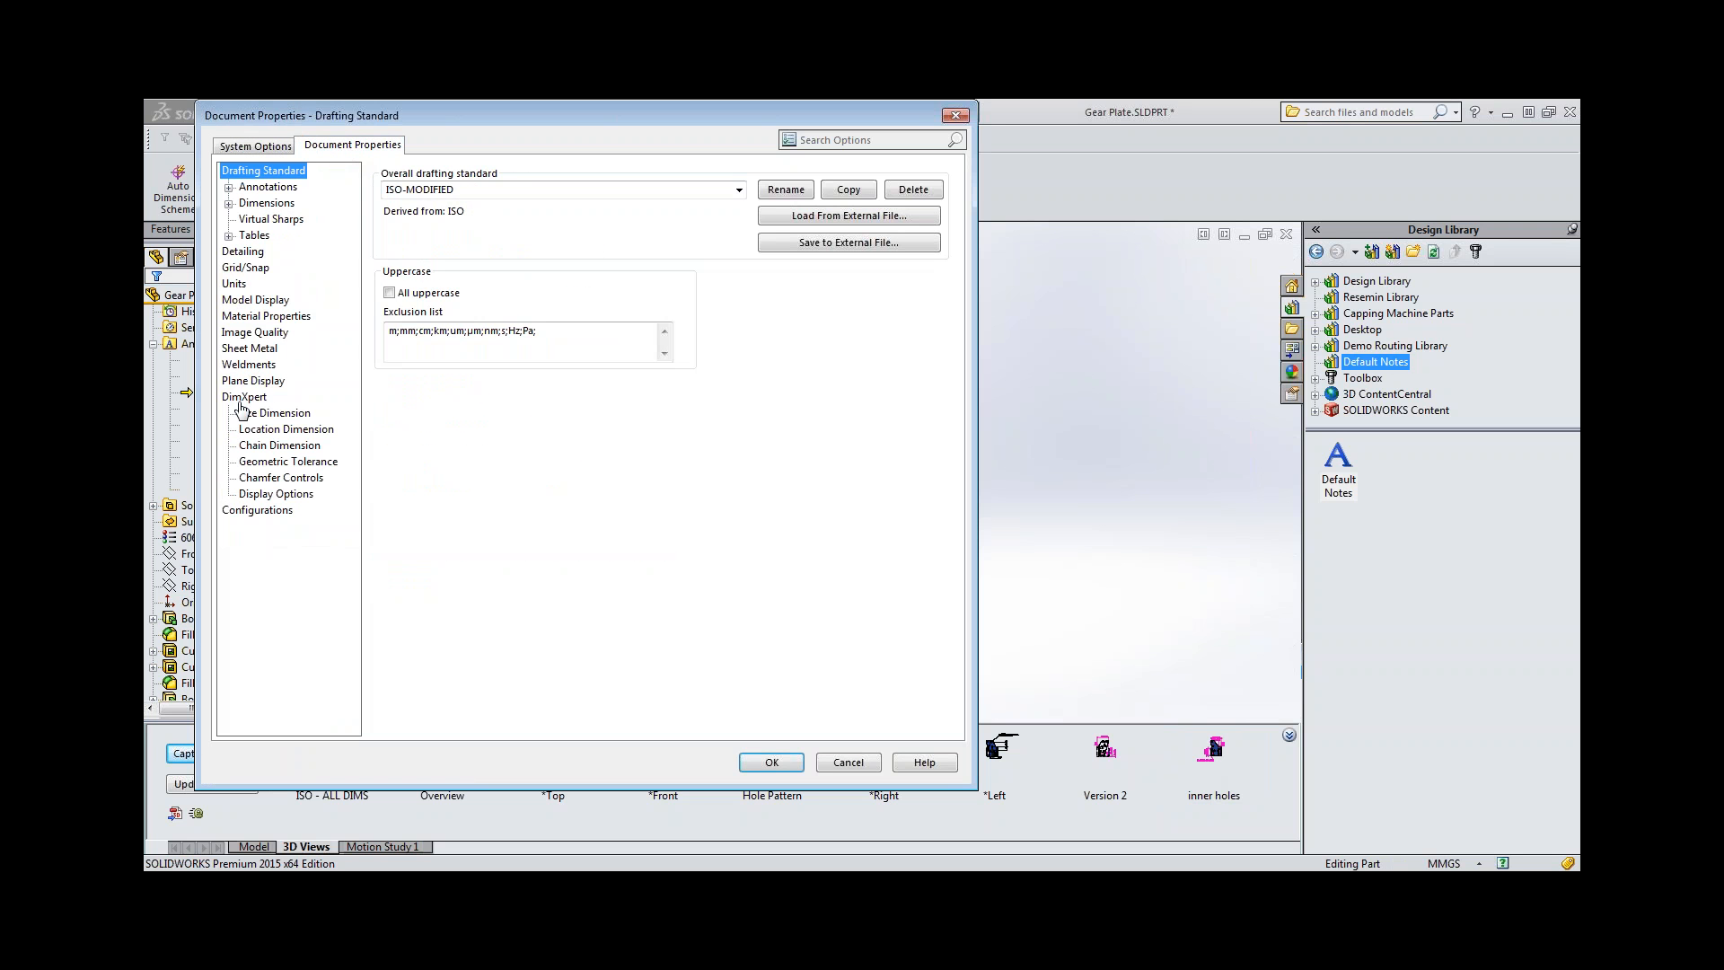
click(243, 401)
click(276, 414)
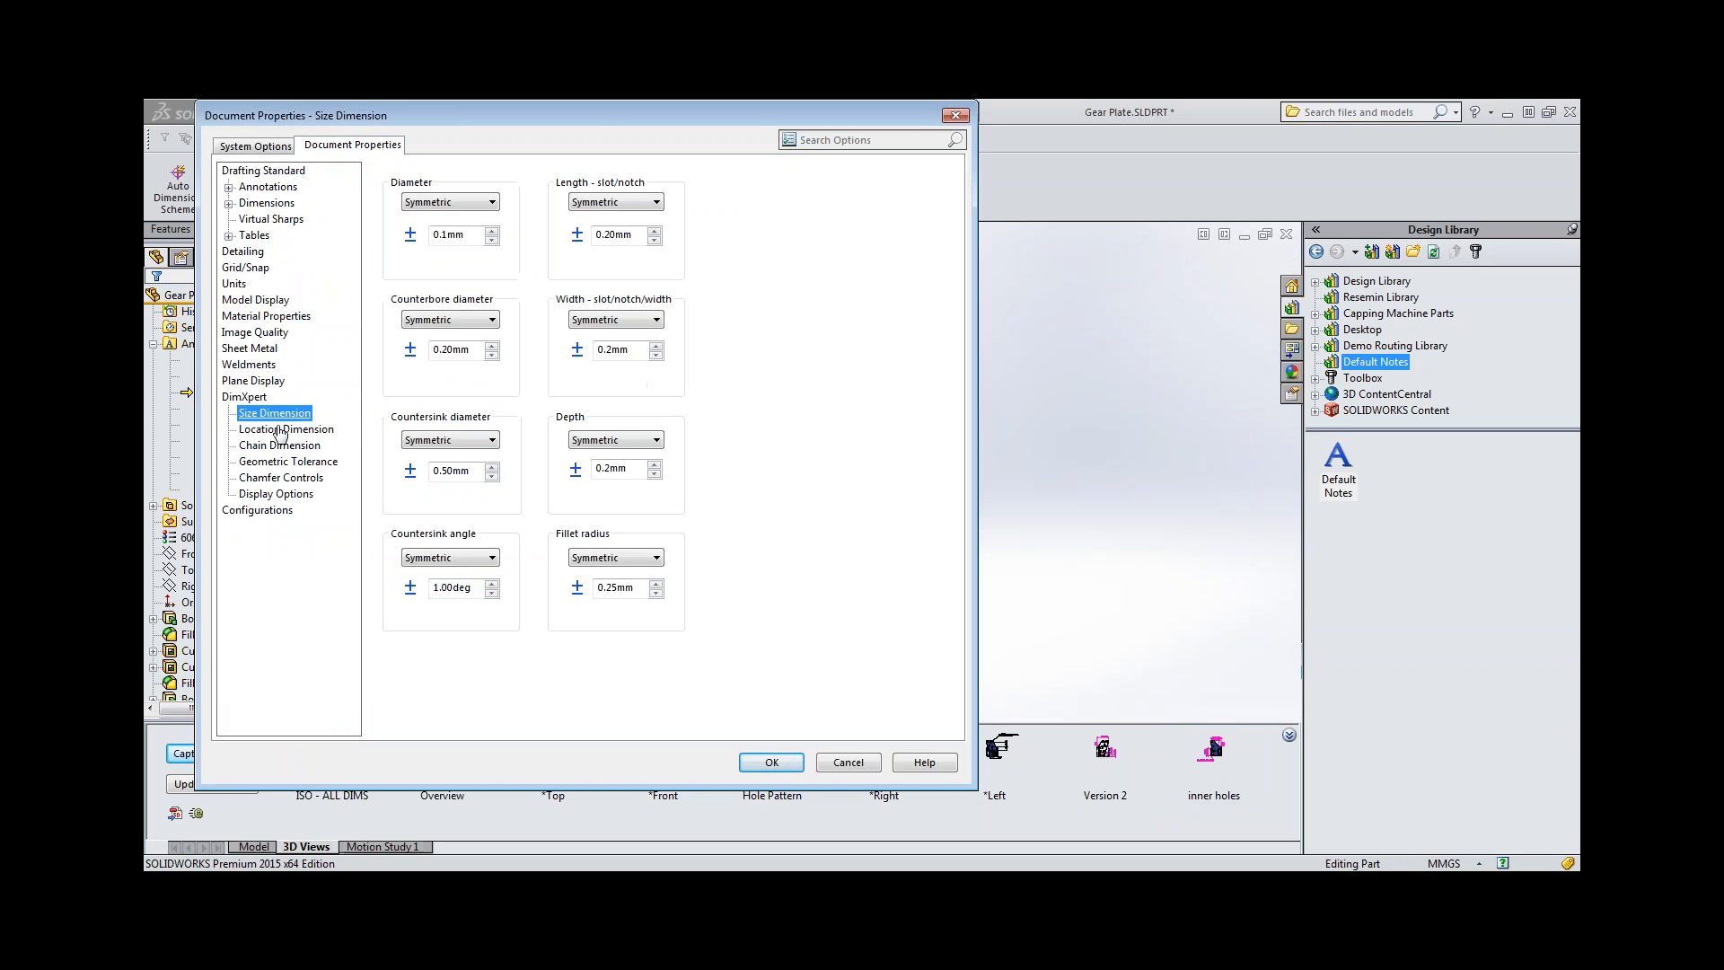
click(280, 430)
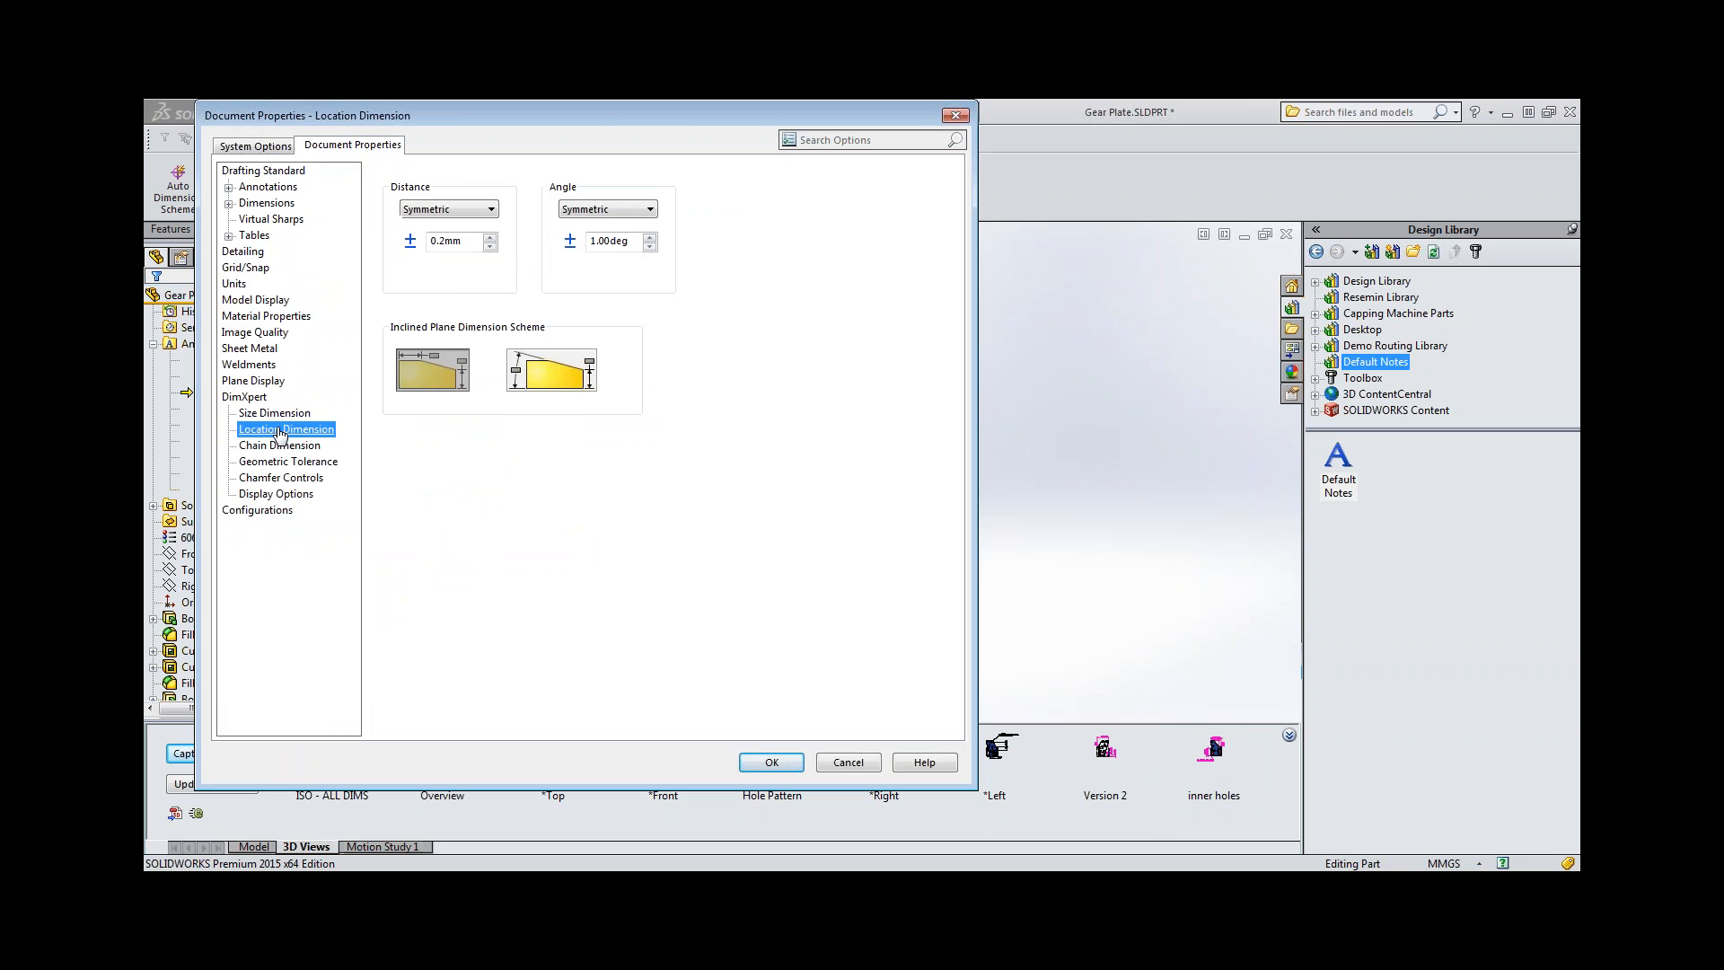
click(286, 446)
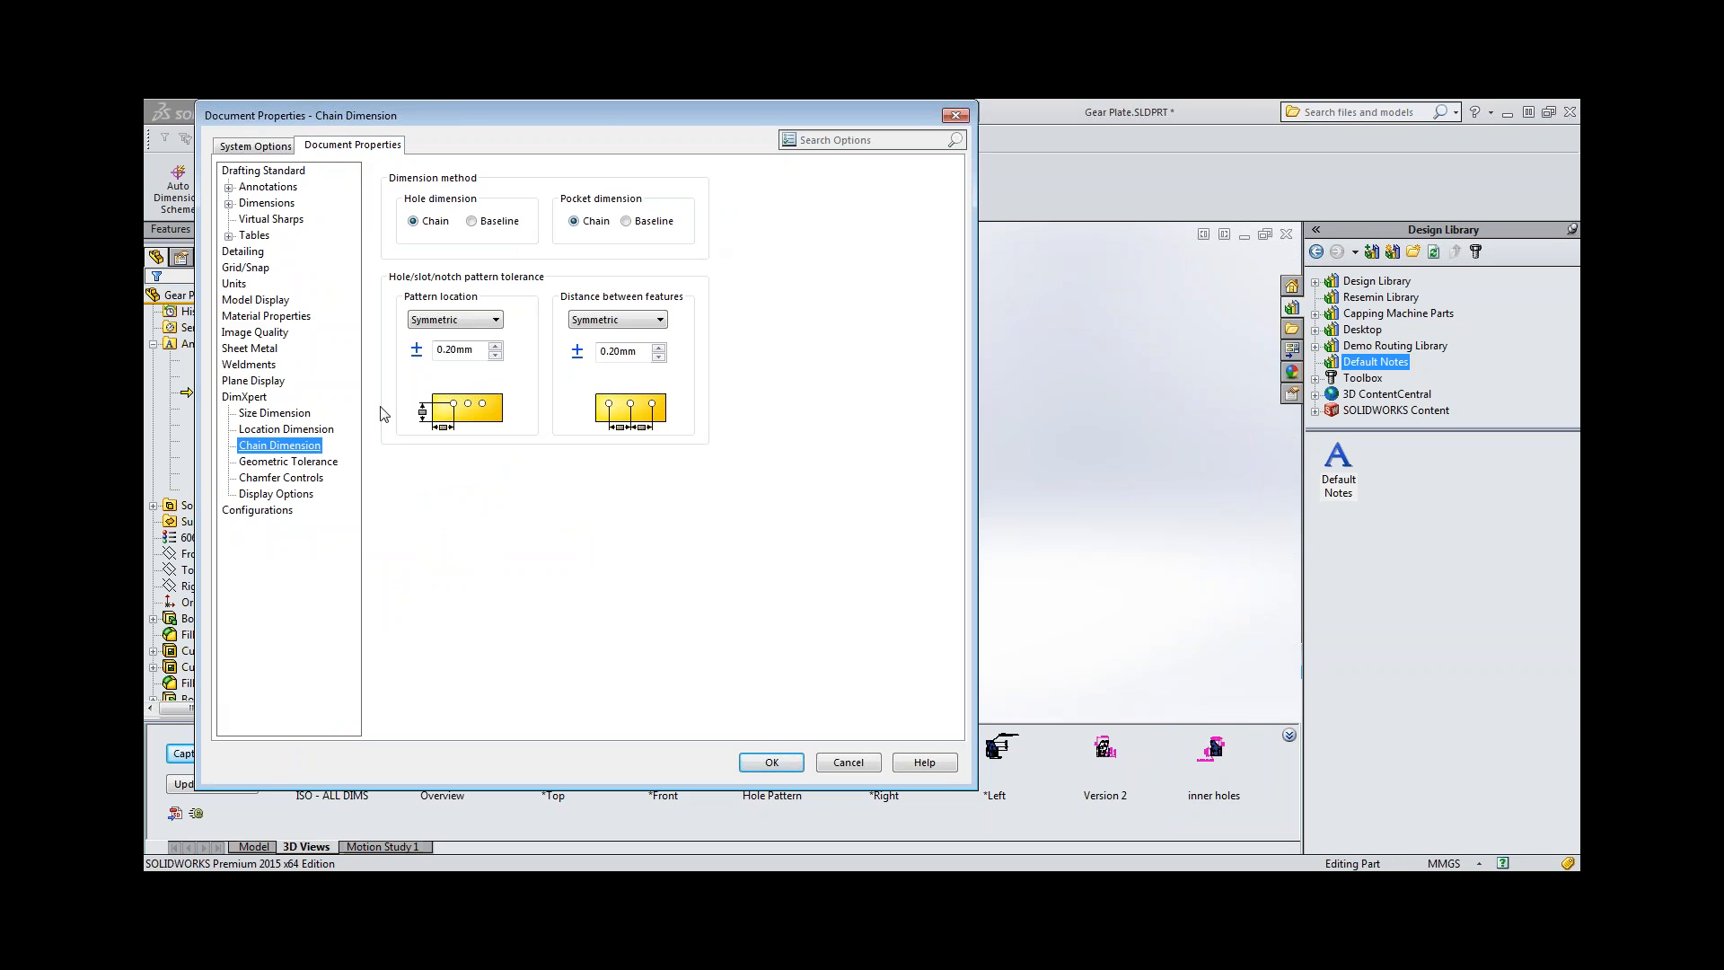
click(301, 464)
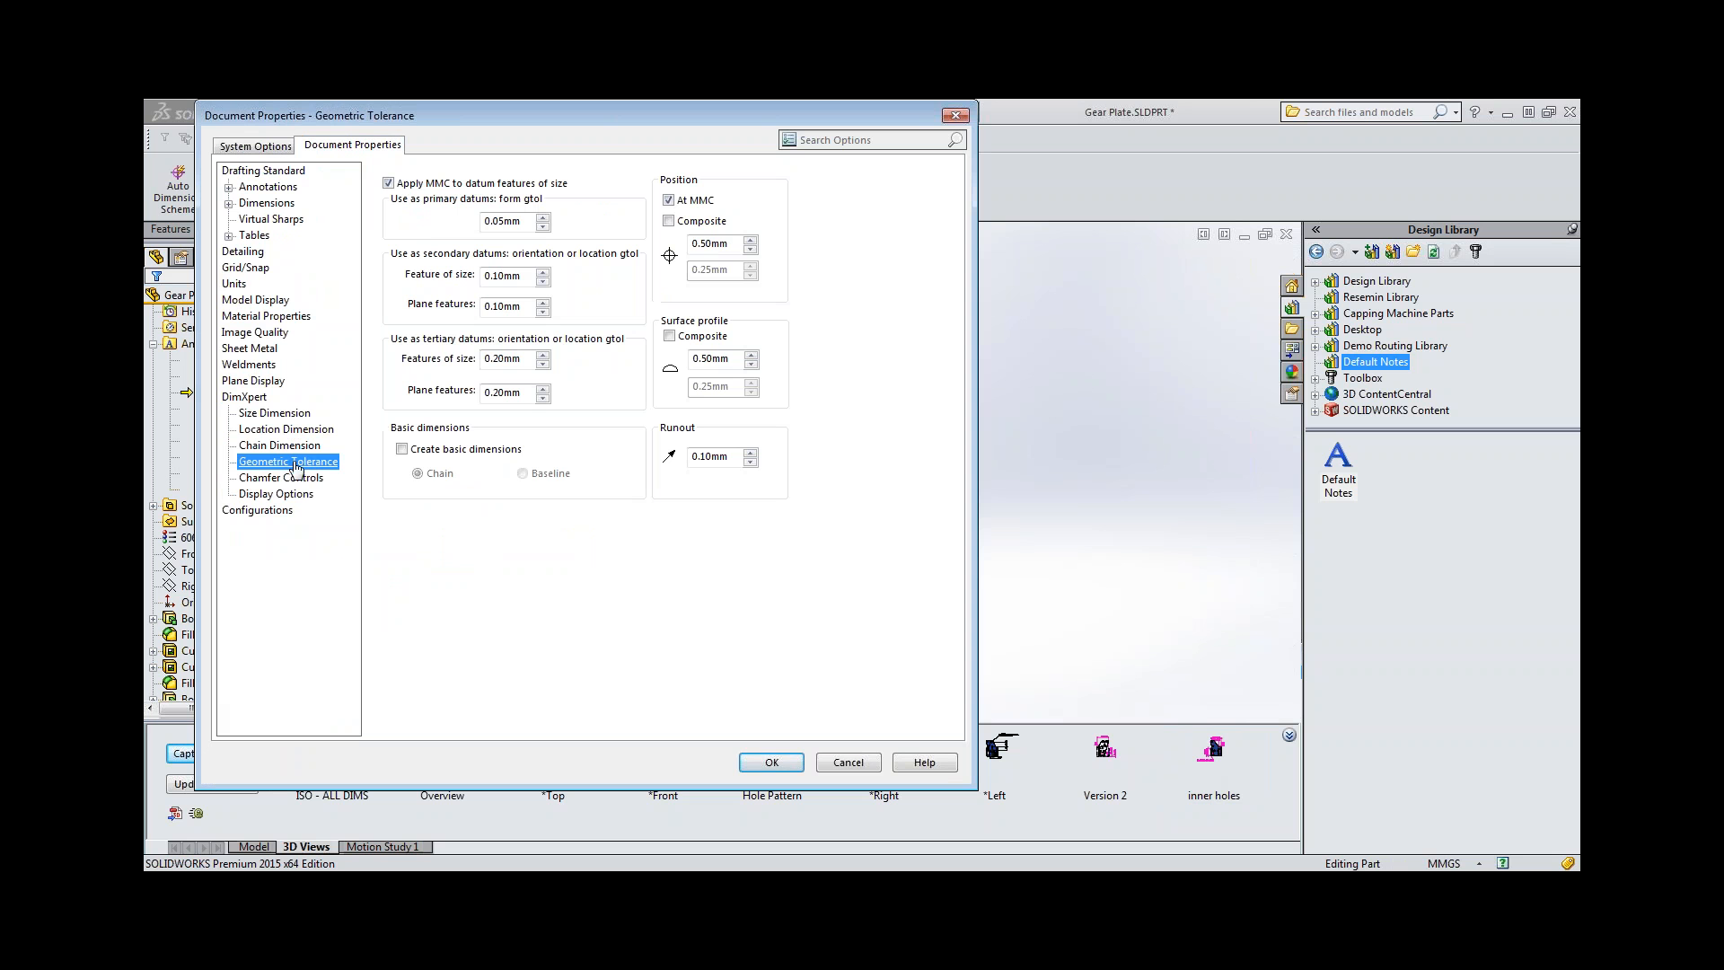
click(442, 459)
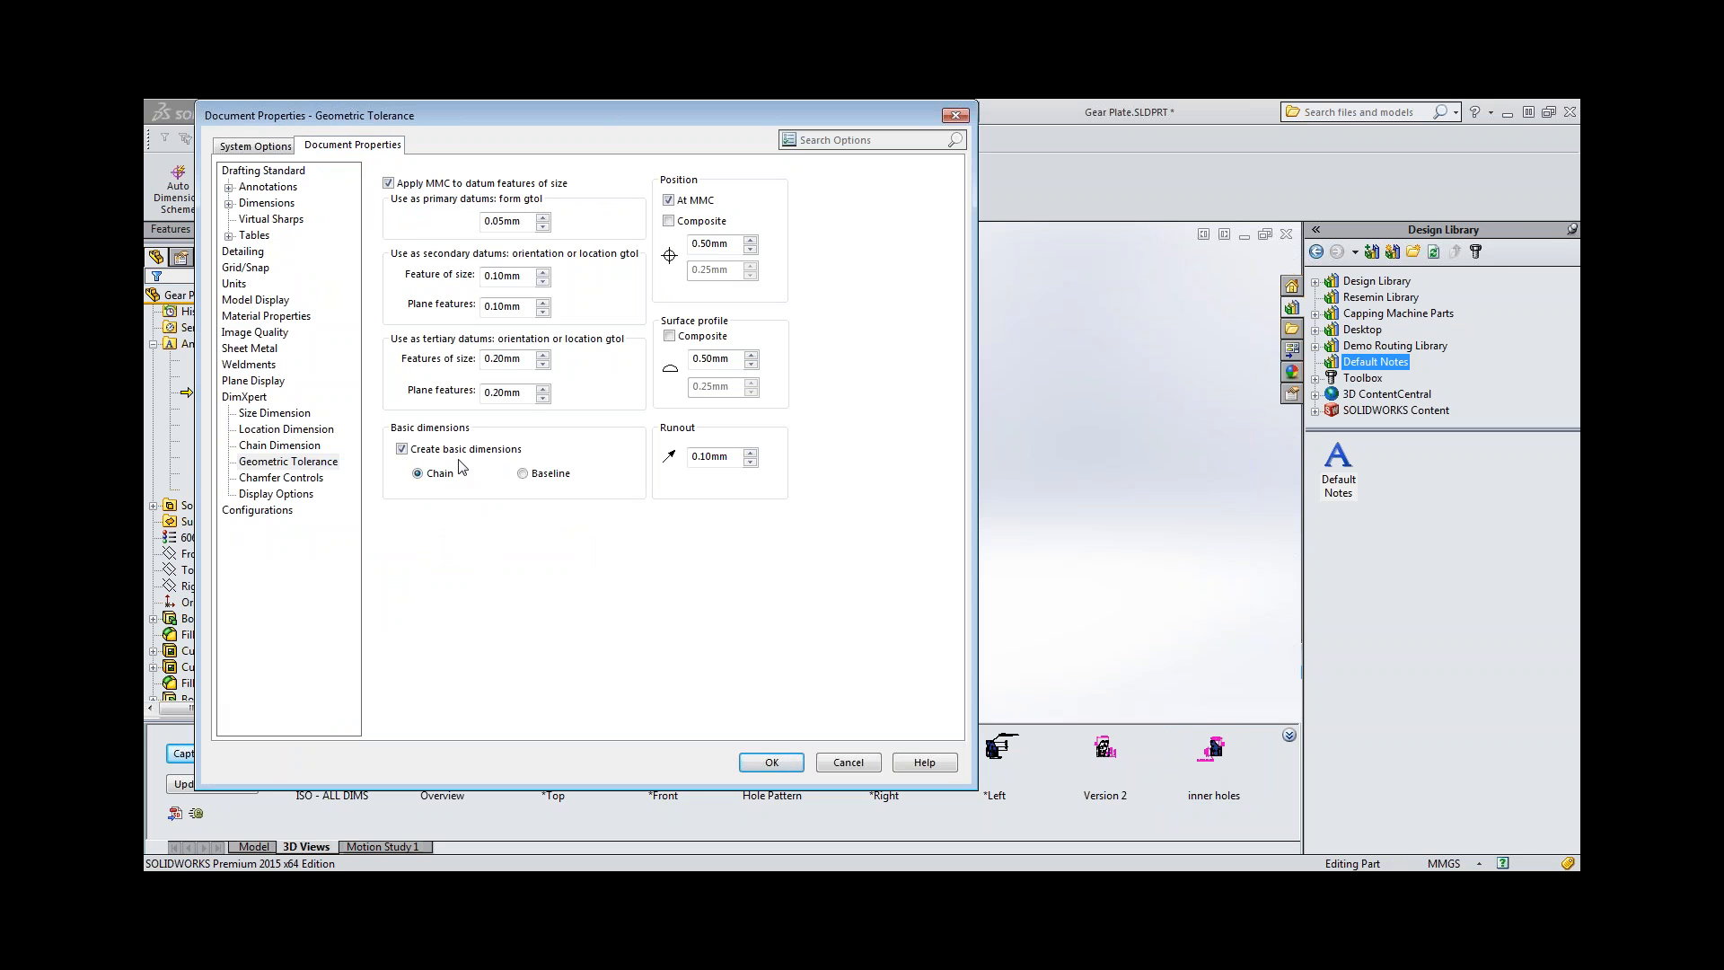
click(774, 764)
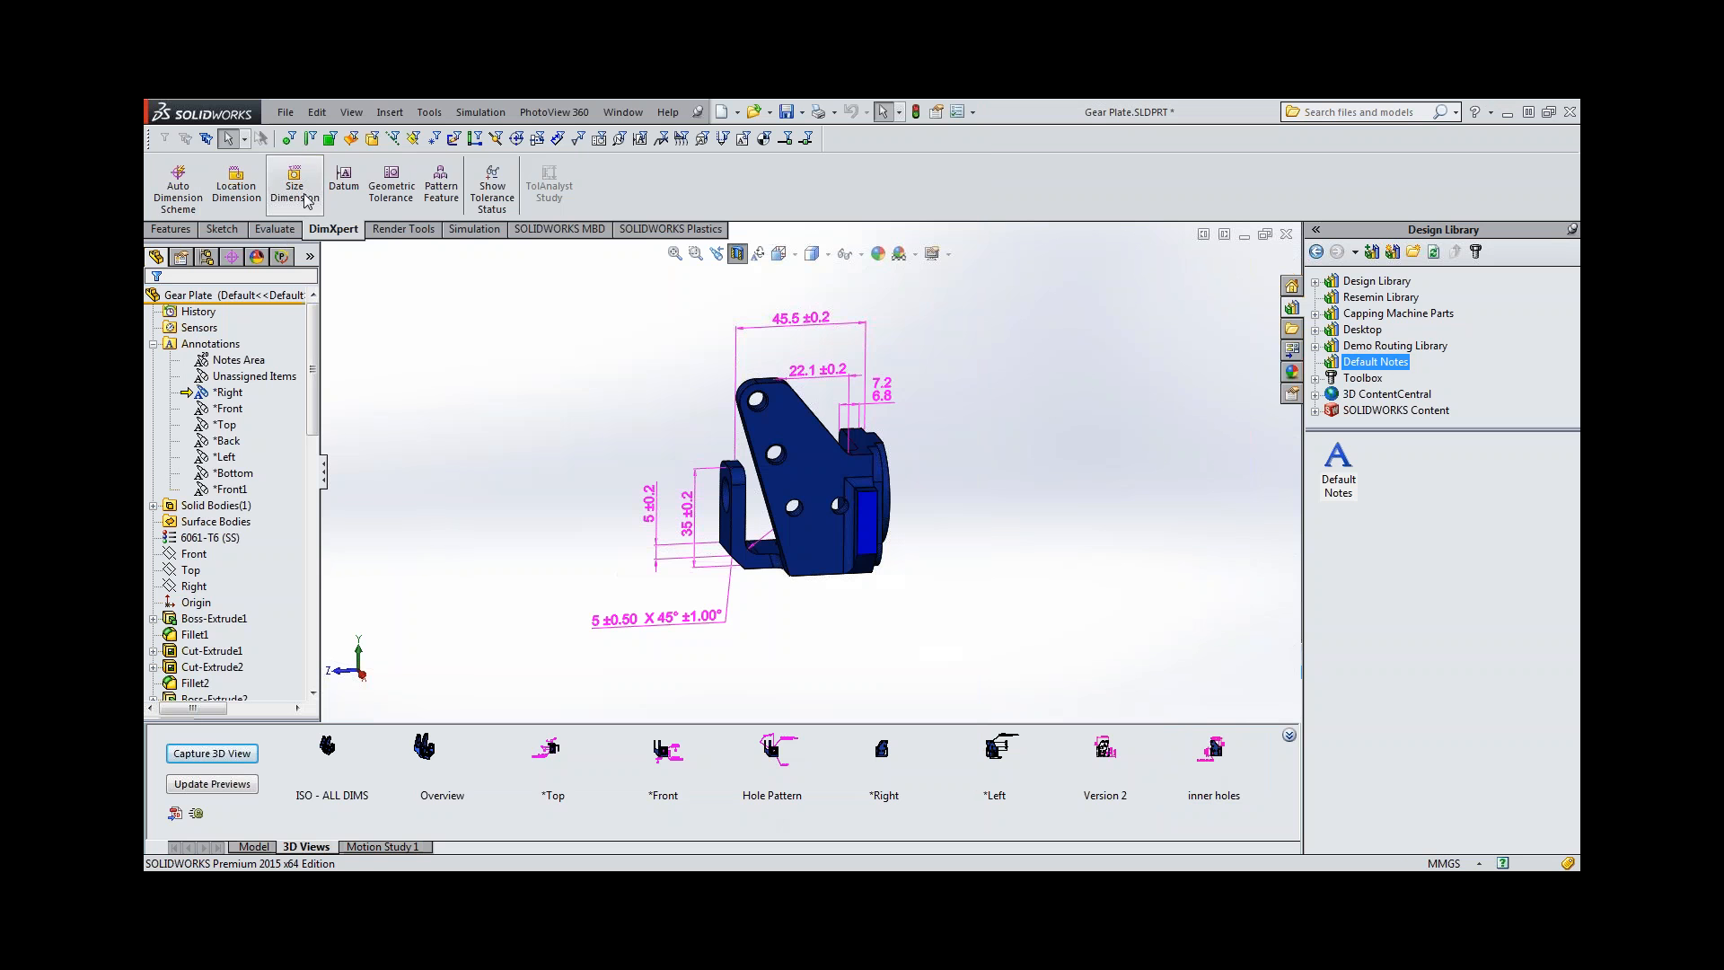
Add a DimXpert size dimension to the uppermost hole of the sectioned side plate and place it beside the plate.
click(295, 184)
scroll(763, 413, down, 3)
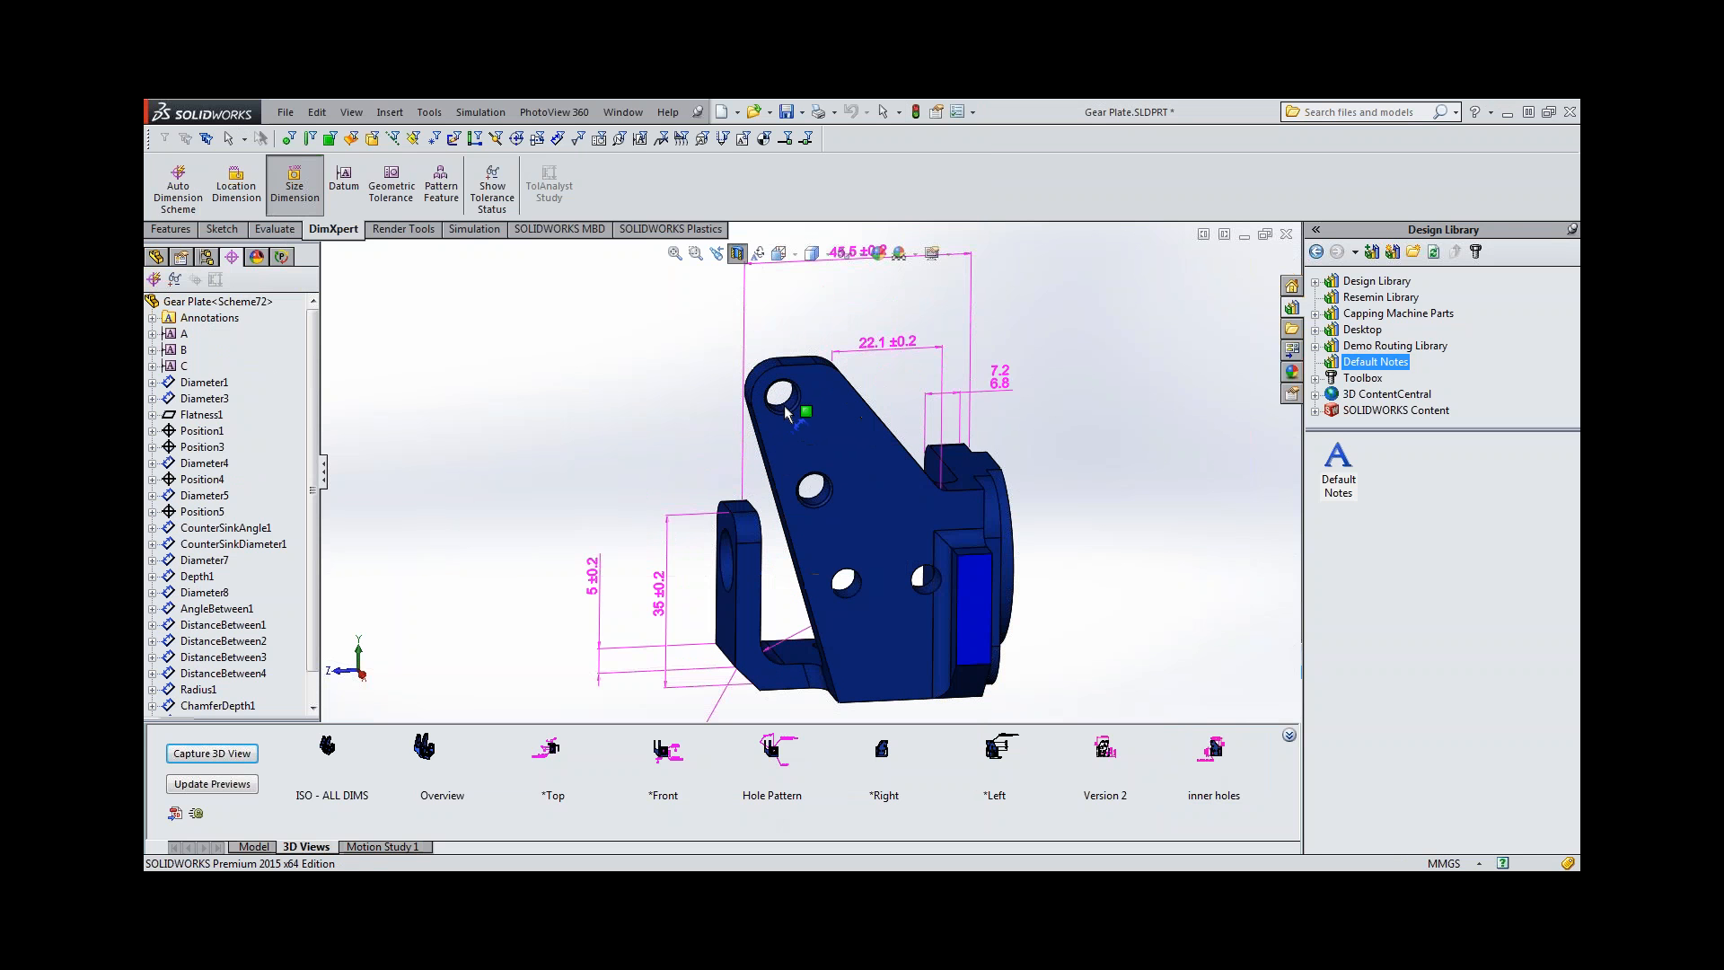
click(776, 406)
click(643, 356)
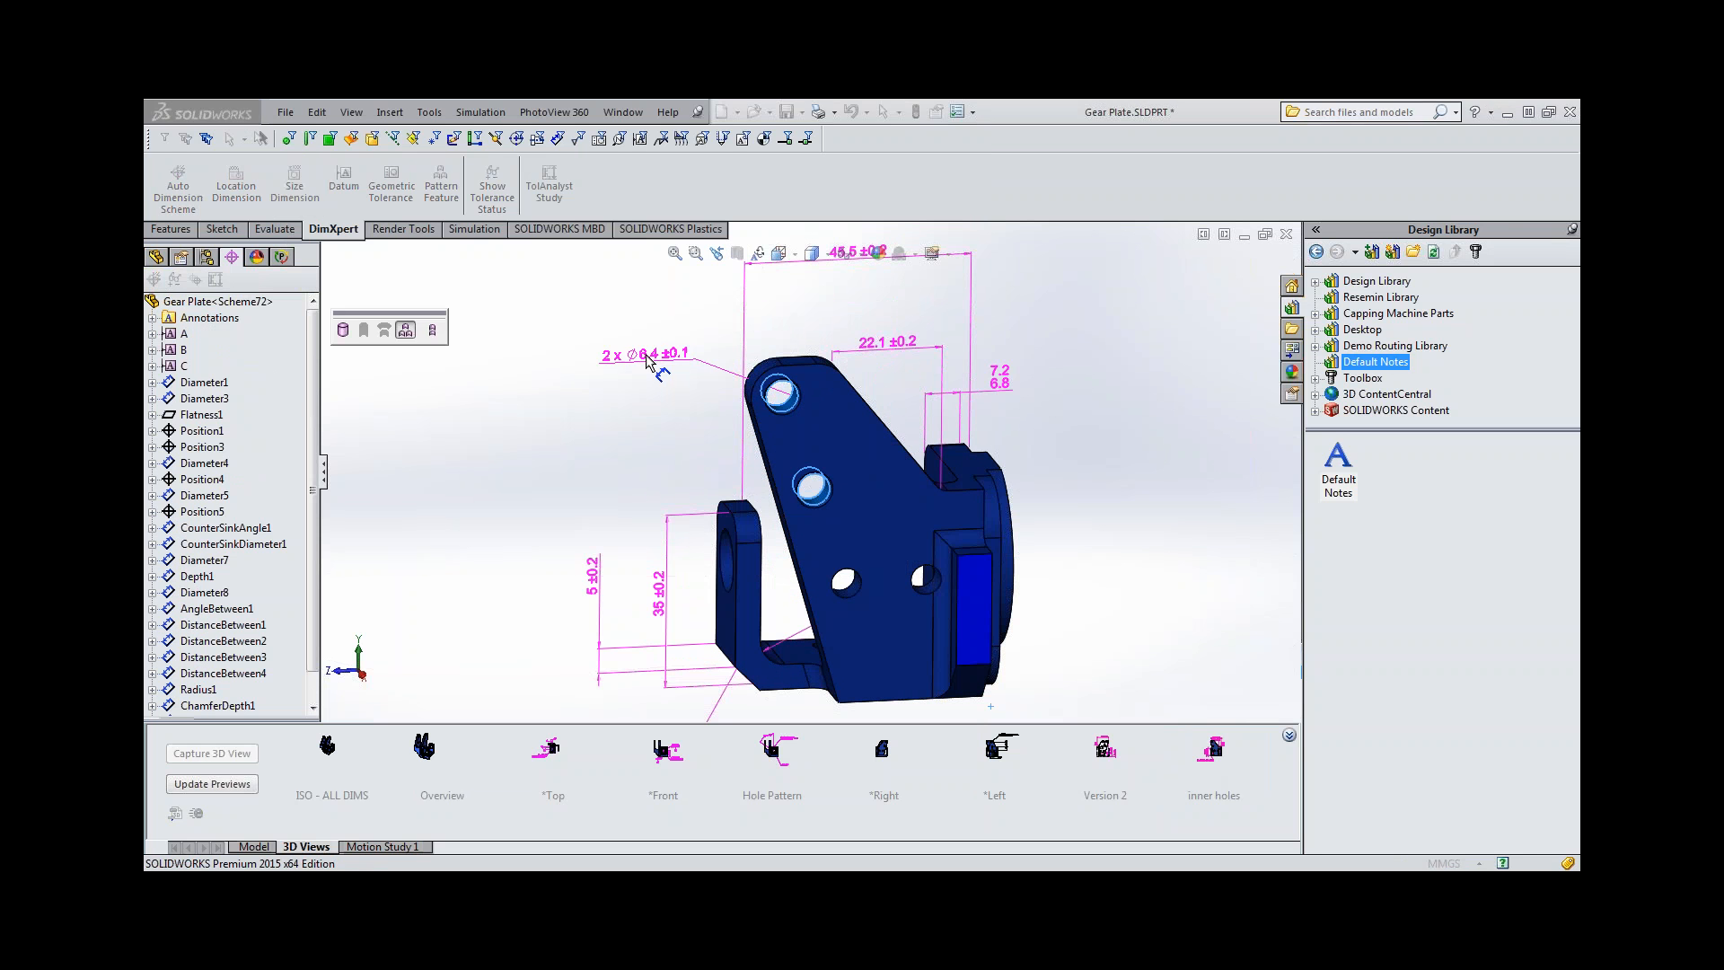
Add a position tolerance of diameter 0.01 at maximum material condition to the 6.4 mm hole size callout, referencing datums A, B and C.
click(394, 191)
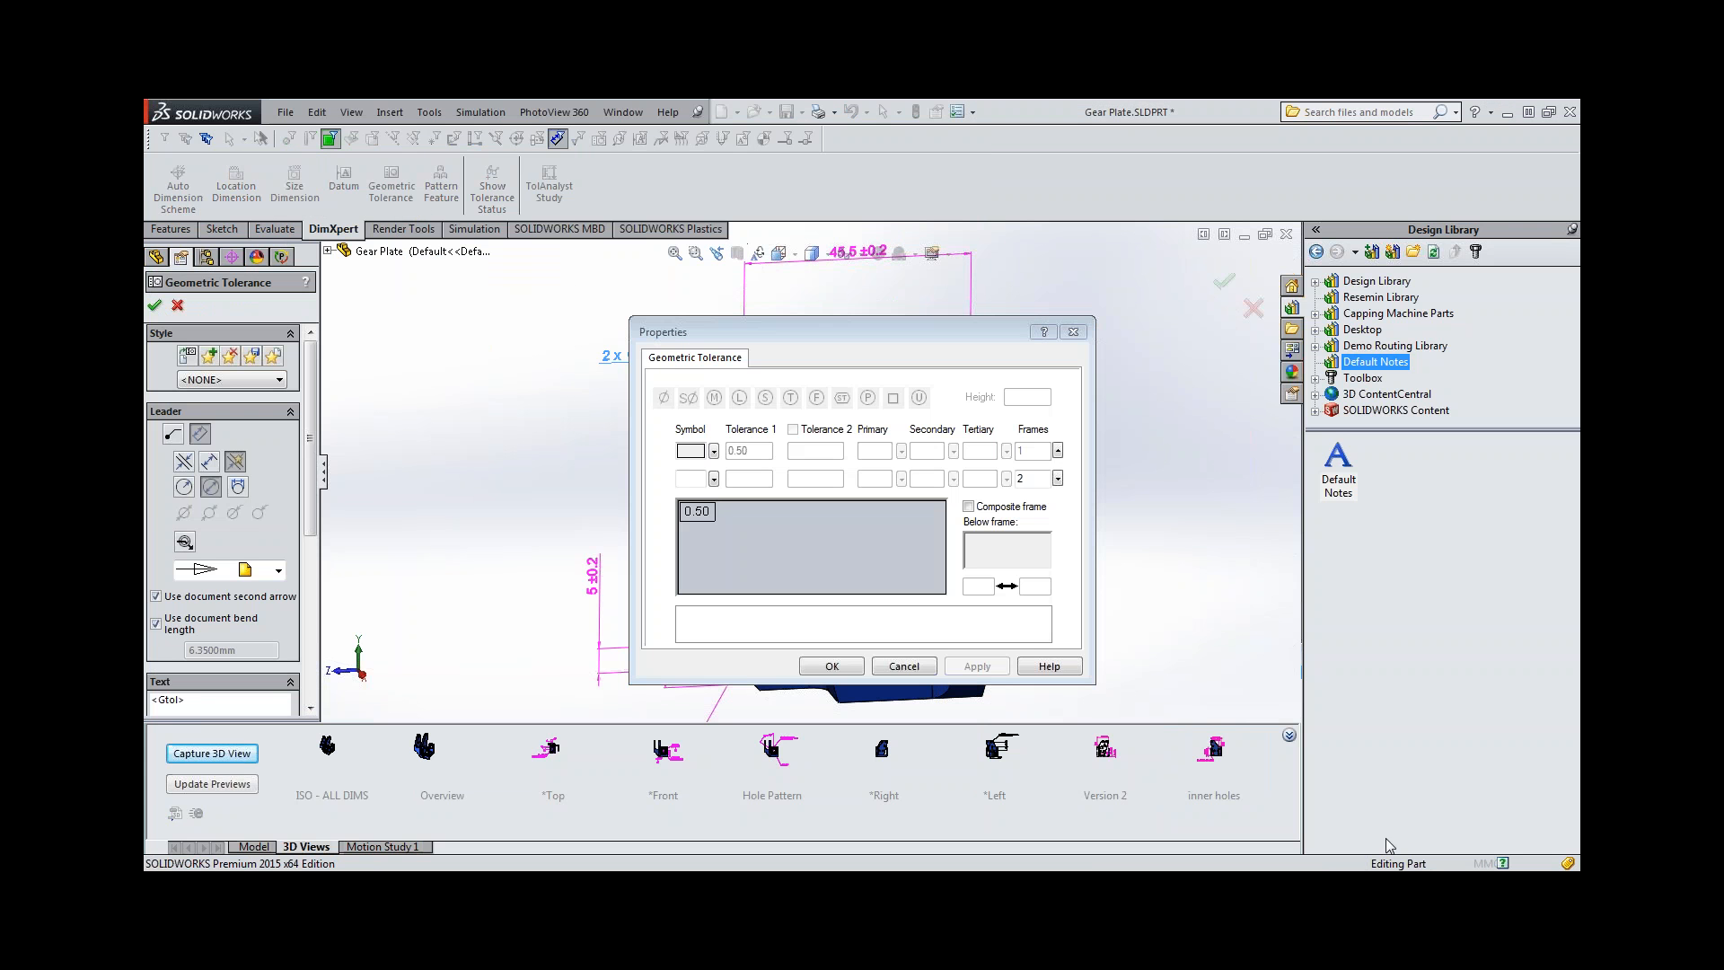
click(713, 452)
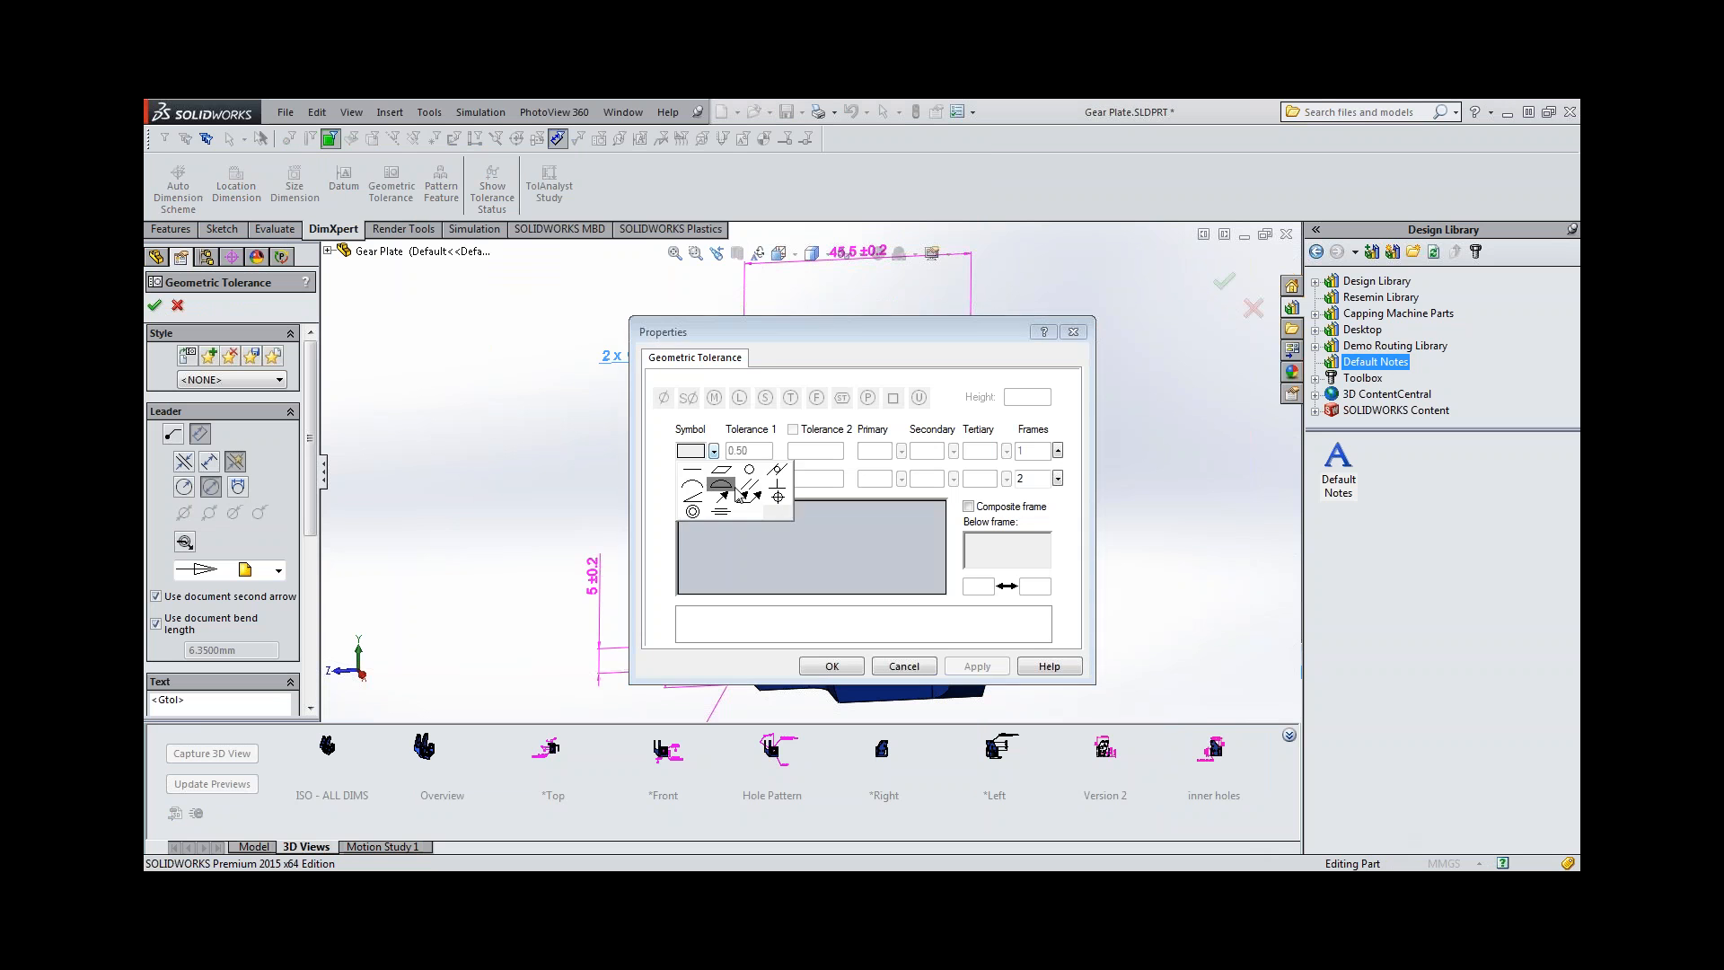
click(779, 510)
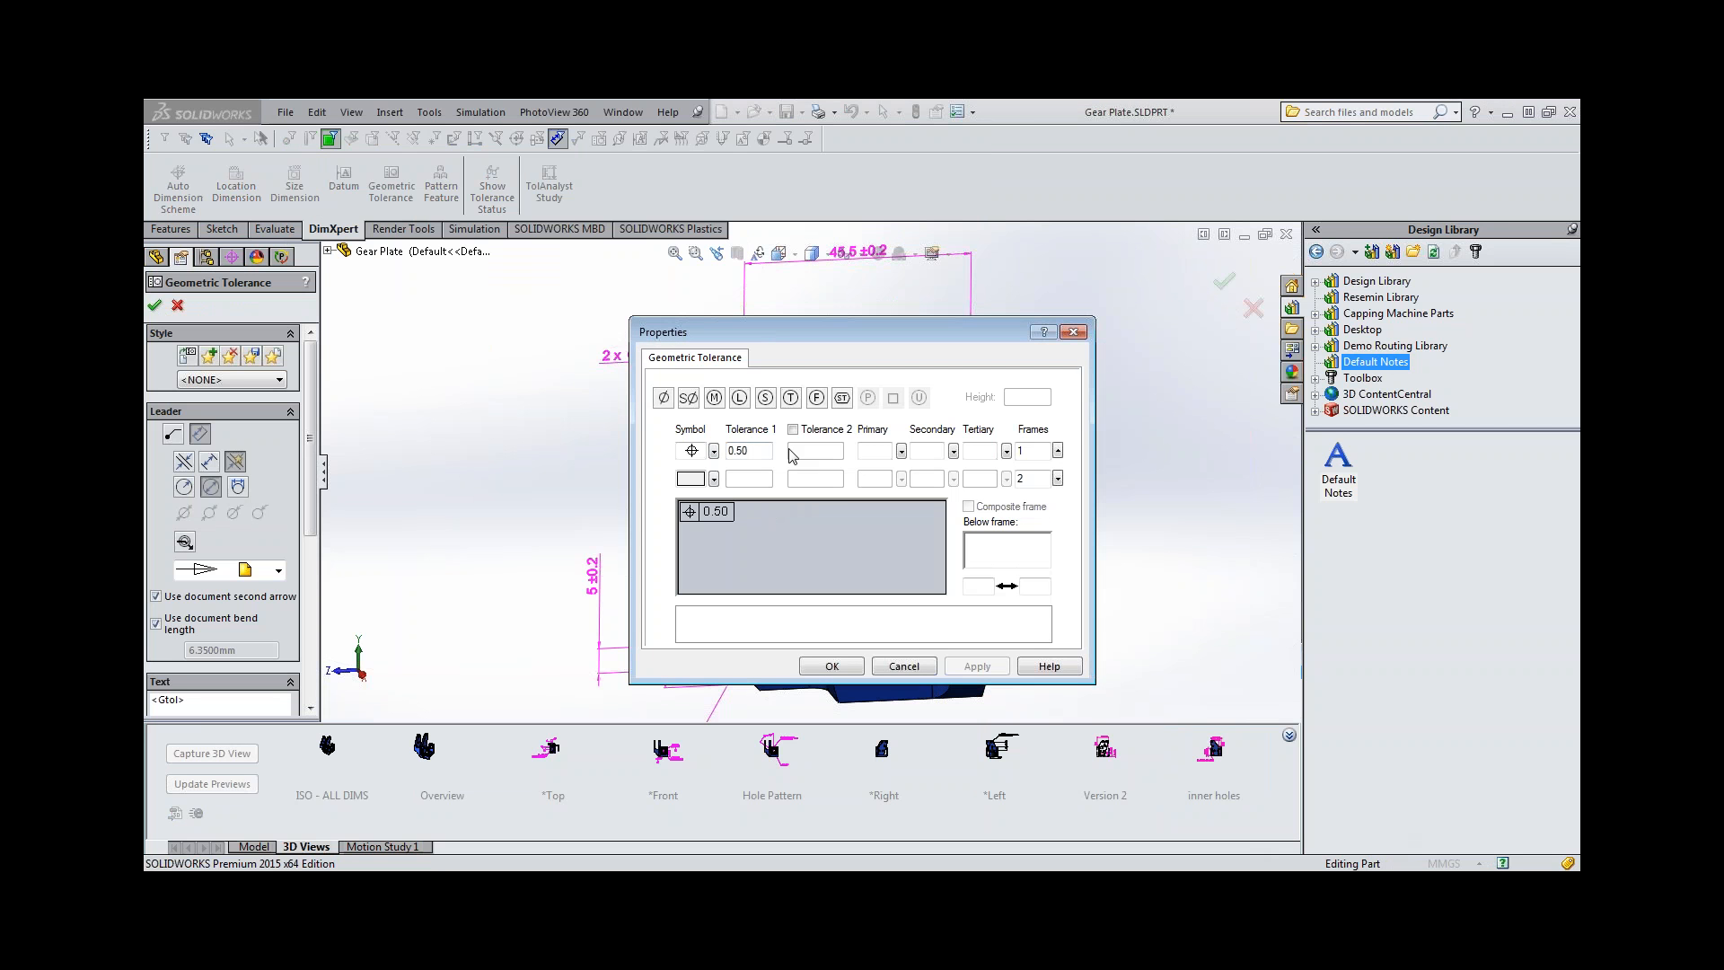
click(666, 399)
click(715, 398)
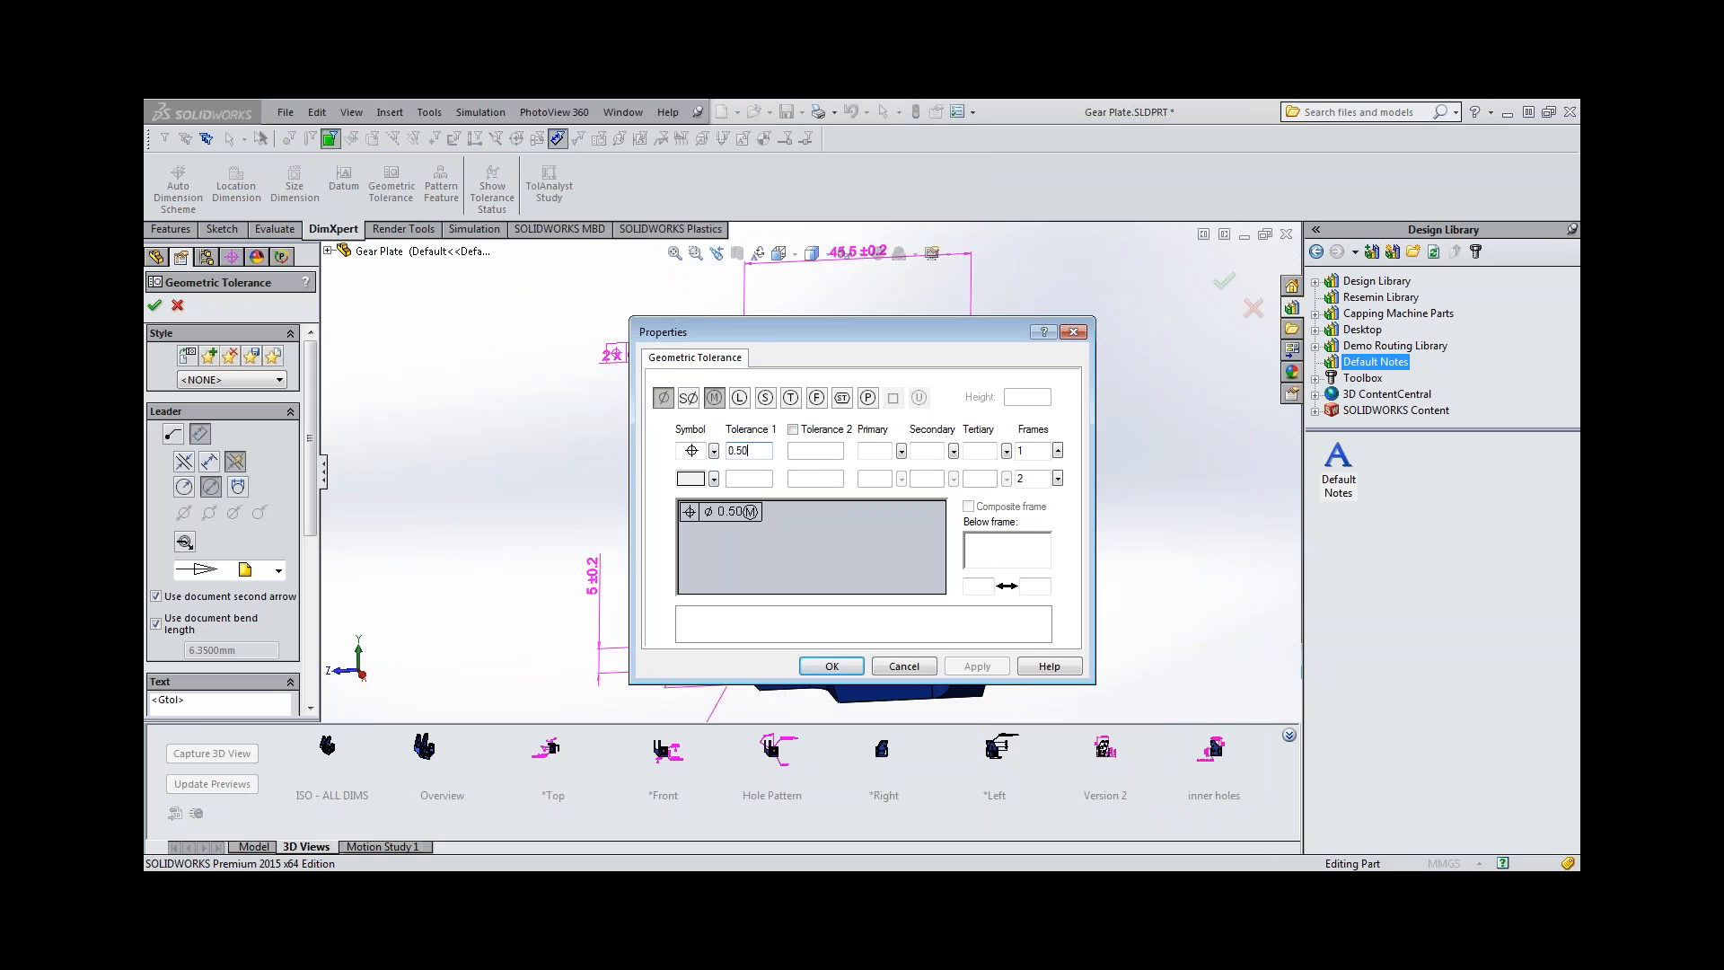
key(BackSpace)
key(BackSpace)
text(01)
click(868, 449)
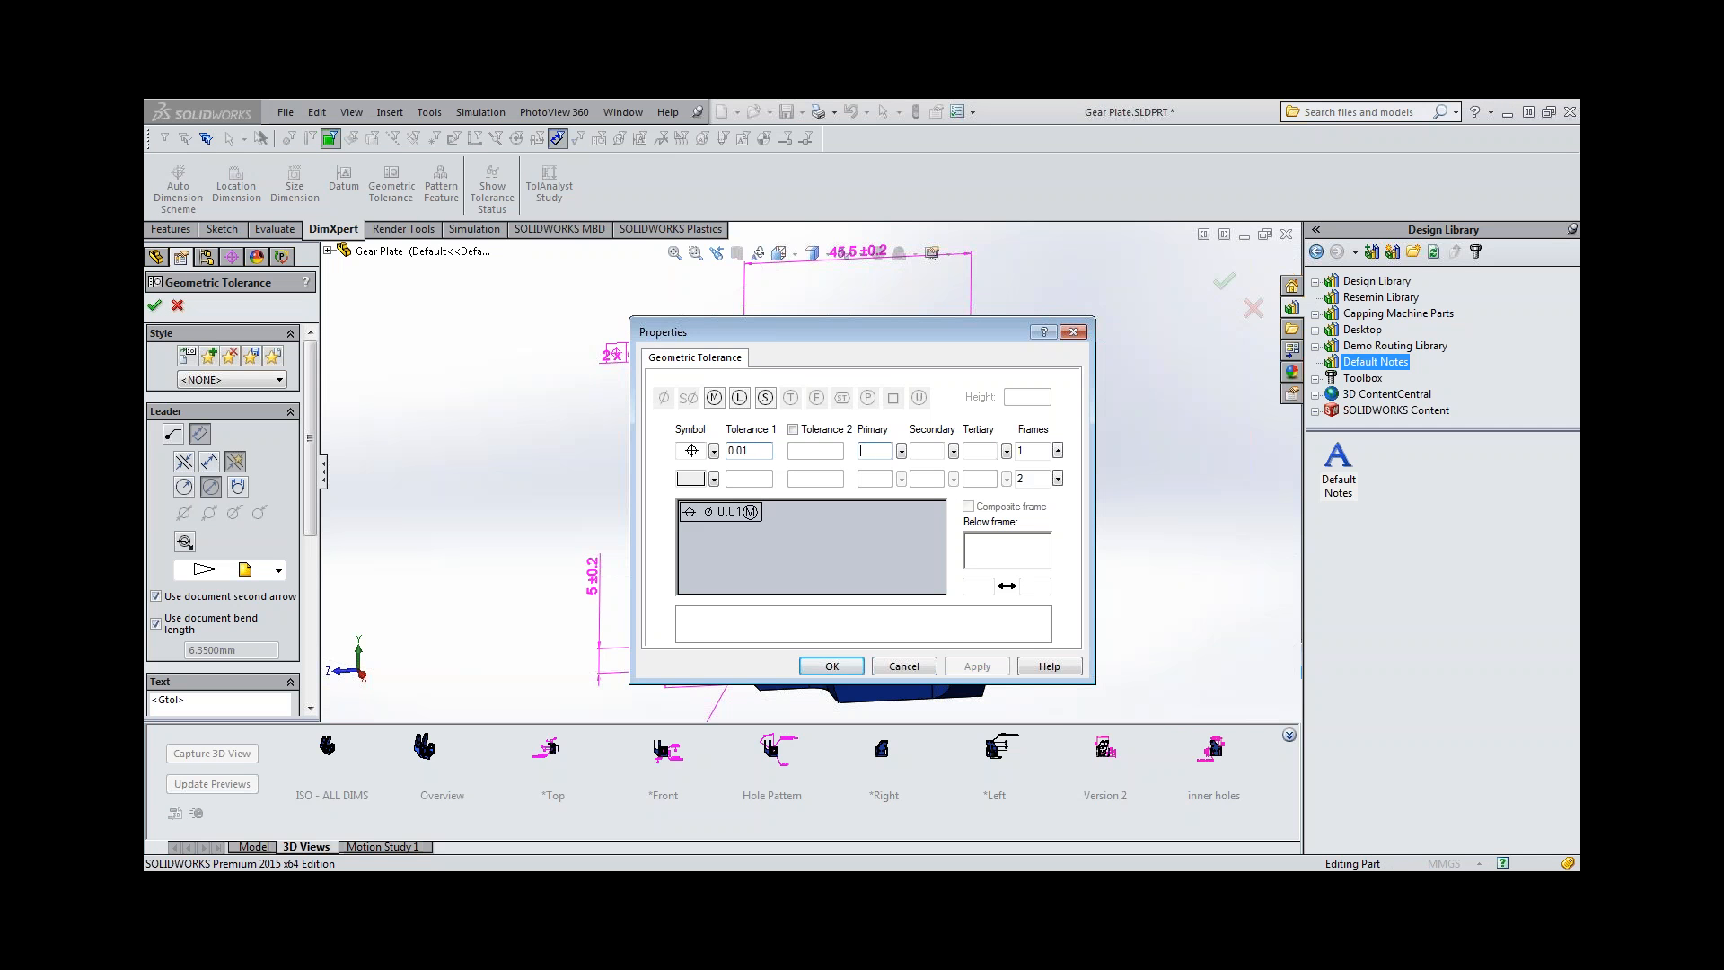
text(A)
click(922, 449)
click(830, 673)
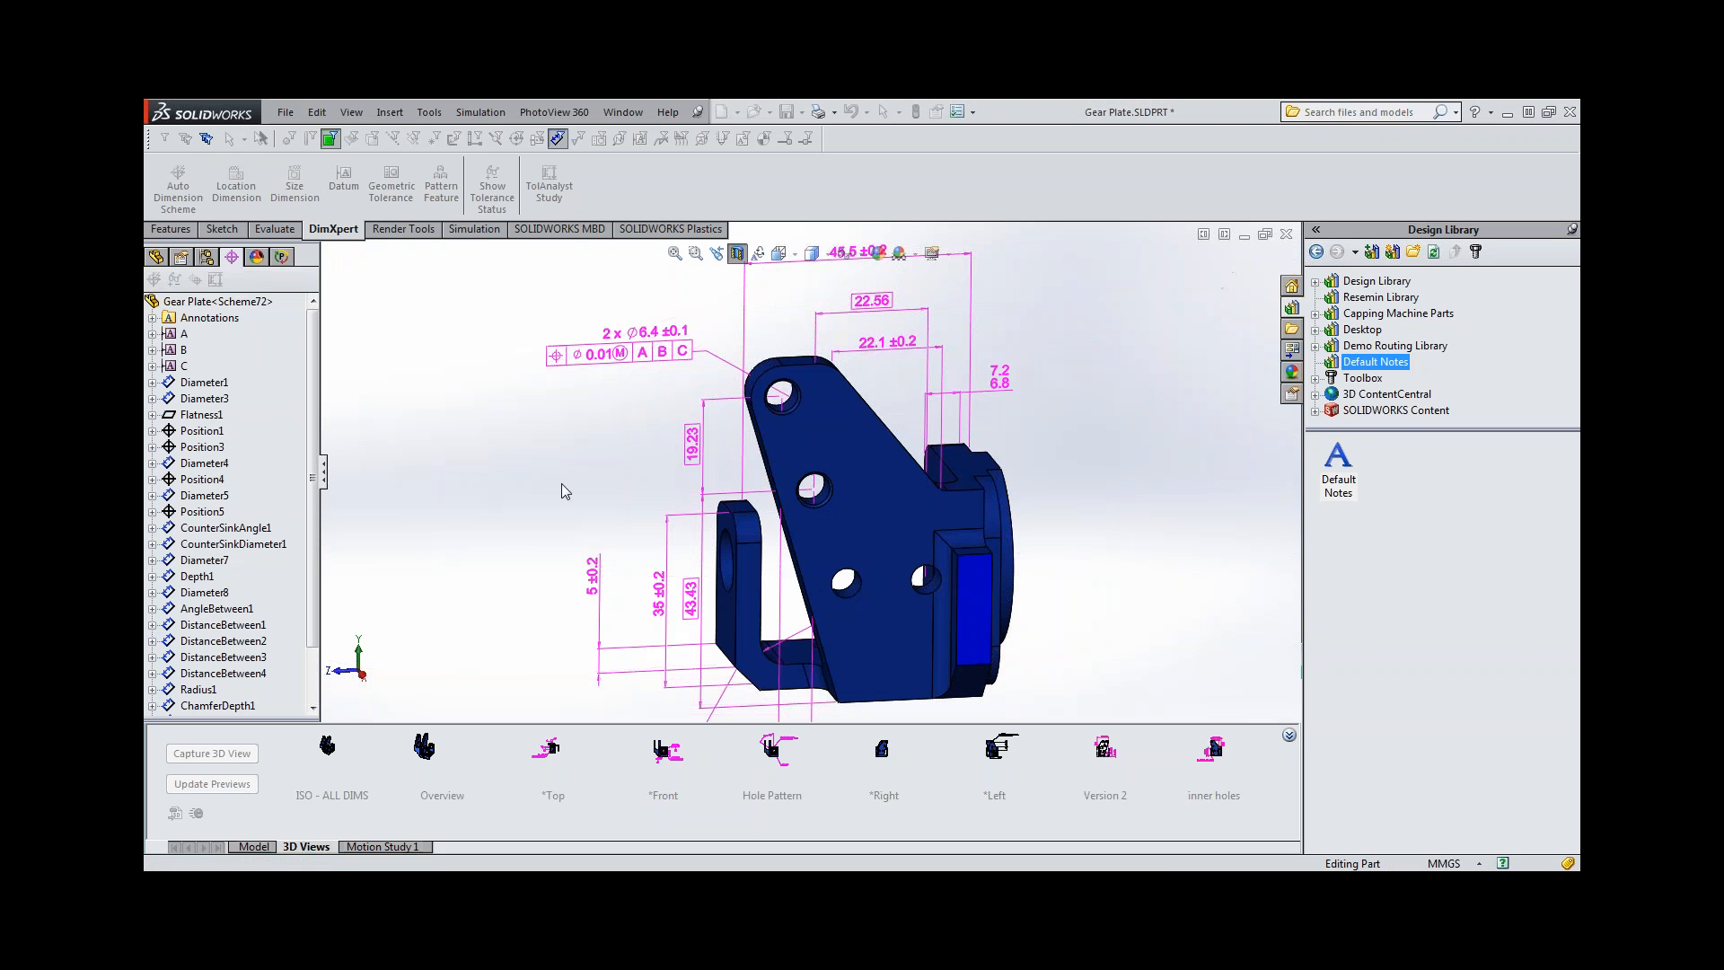
In the inner holes 3D view, move the 43.43 and 22.56 basic dimensions and the hole callout apart so that no annotations overlap.
scroll(564, 485, up, 2)
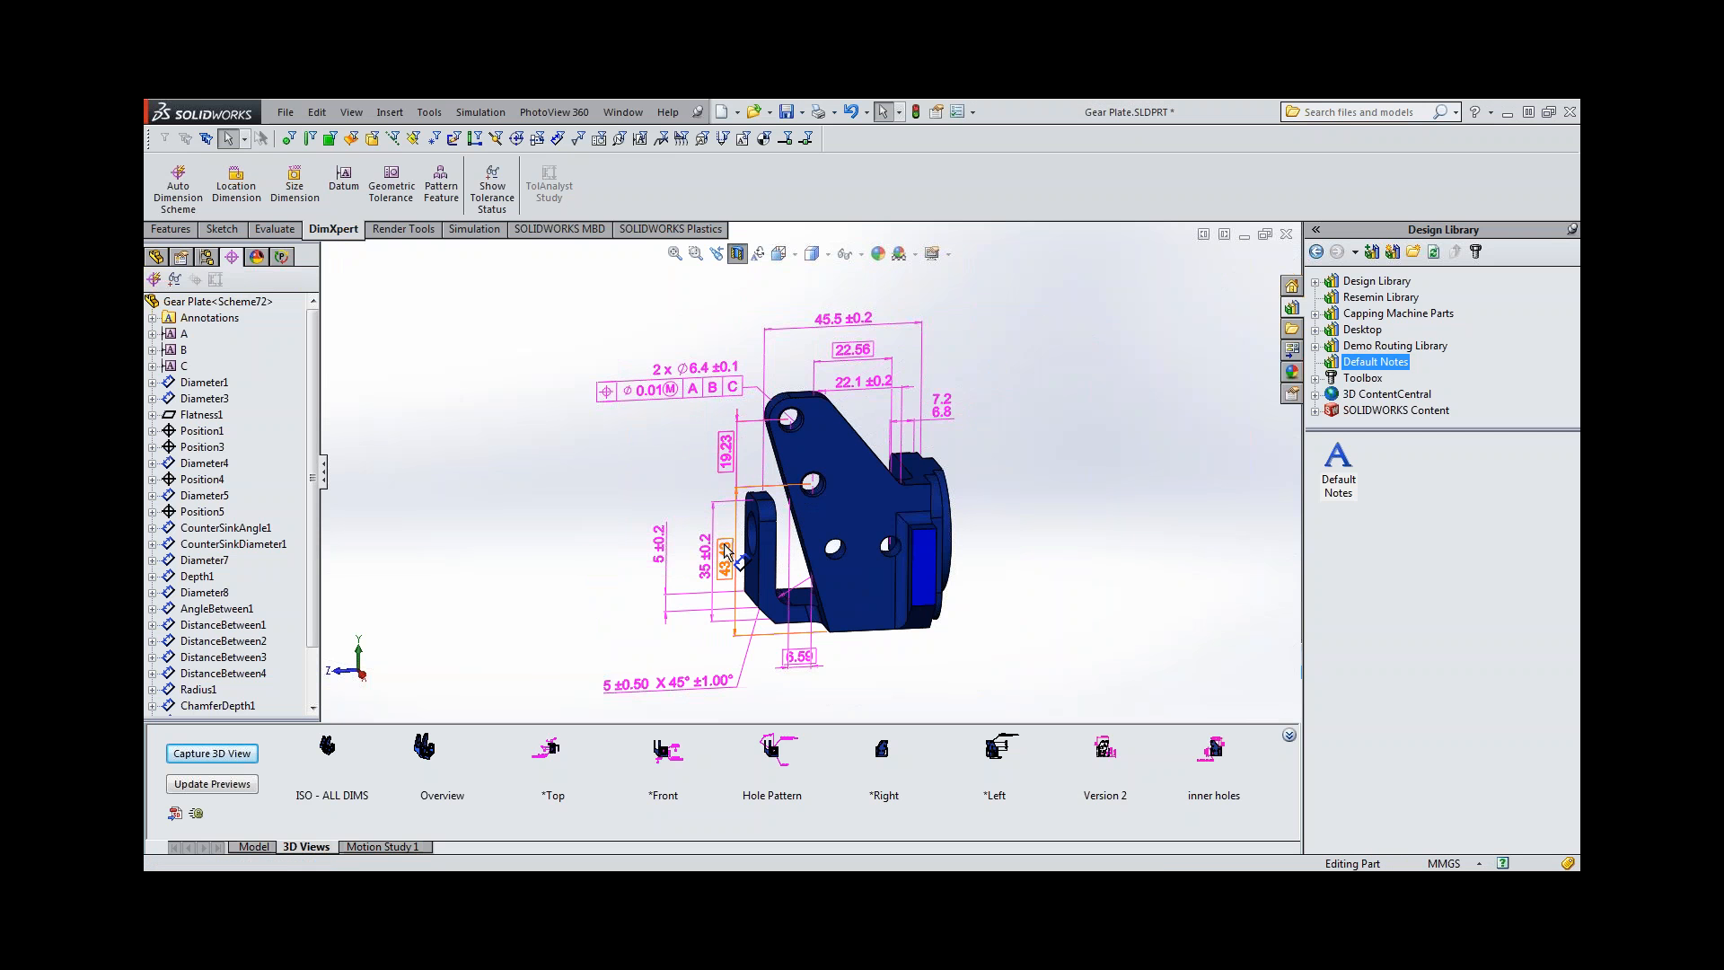
click(1214, 752)
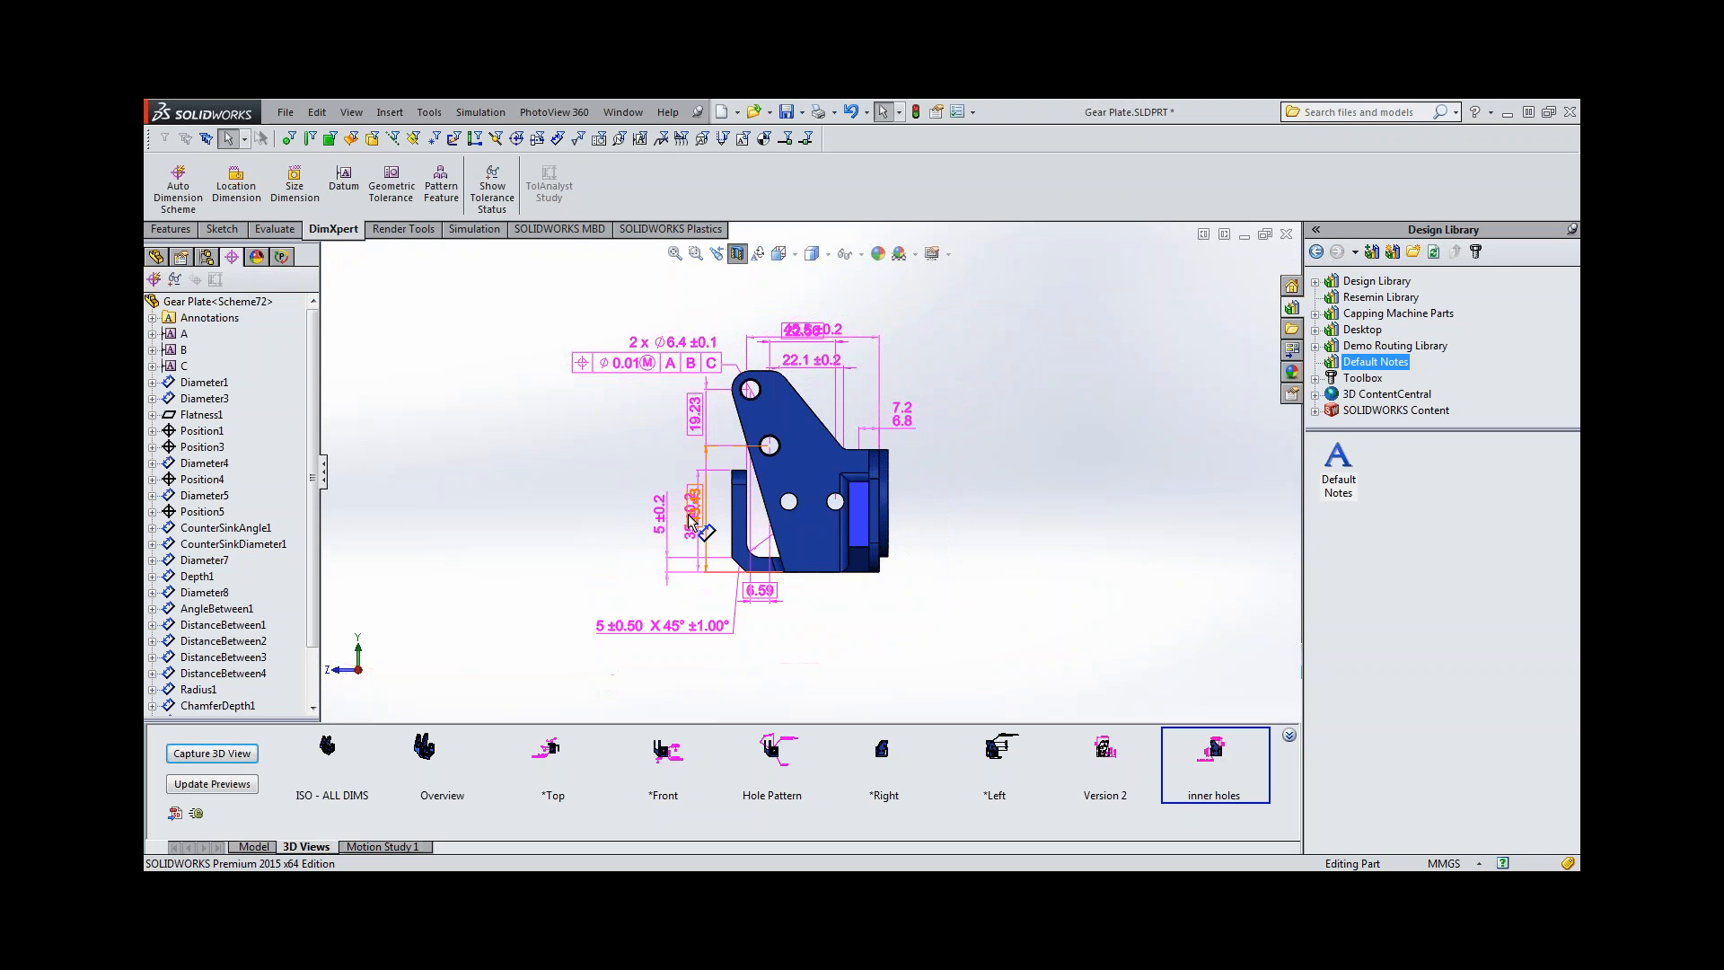
drag(696, 514, 586, 512)
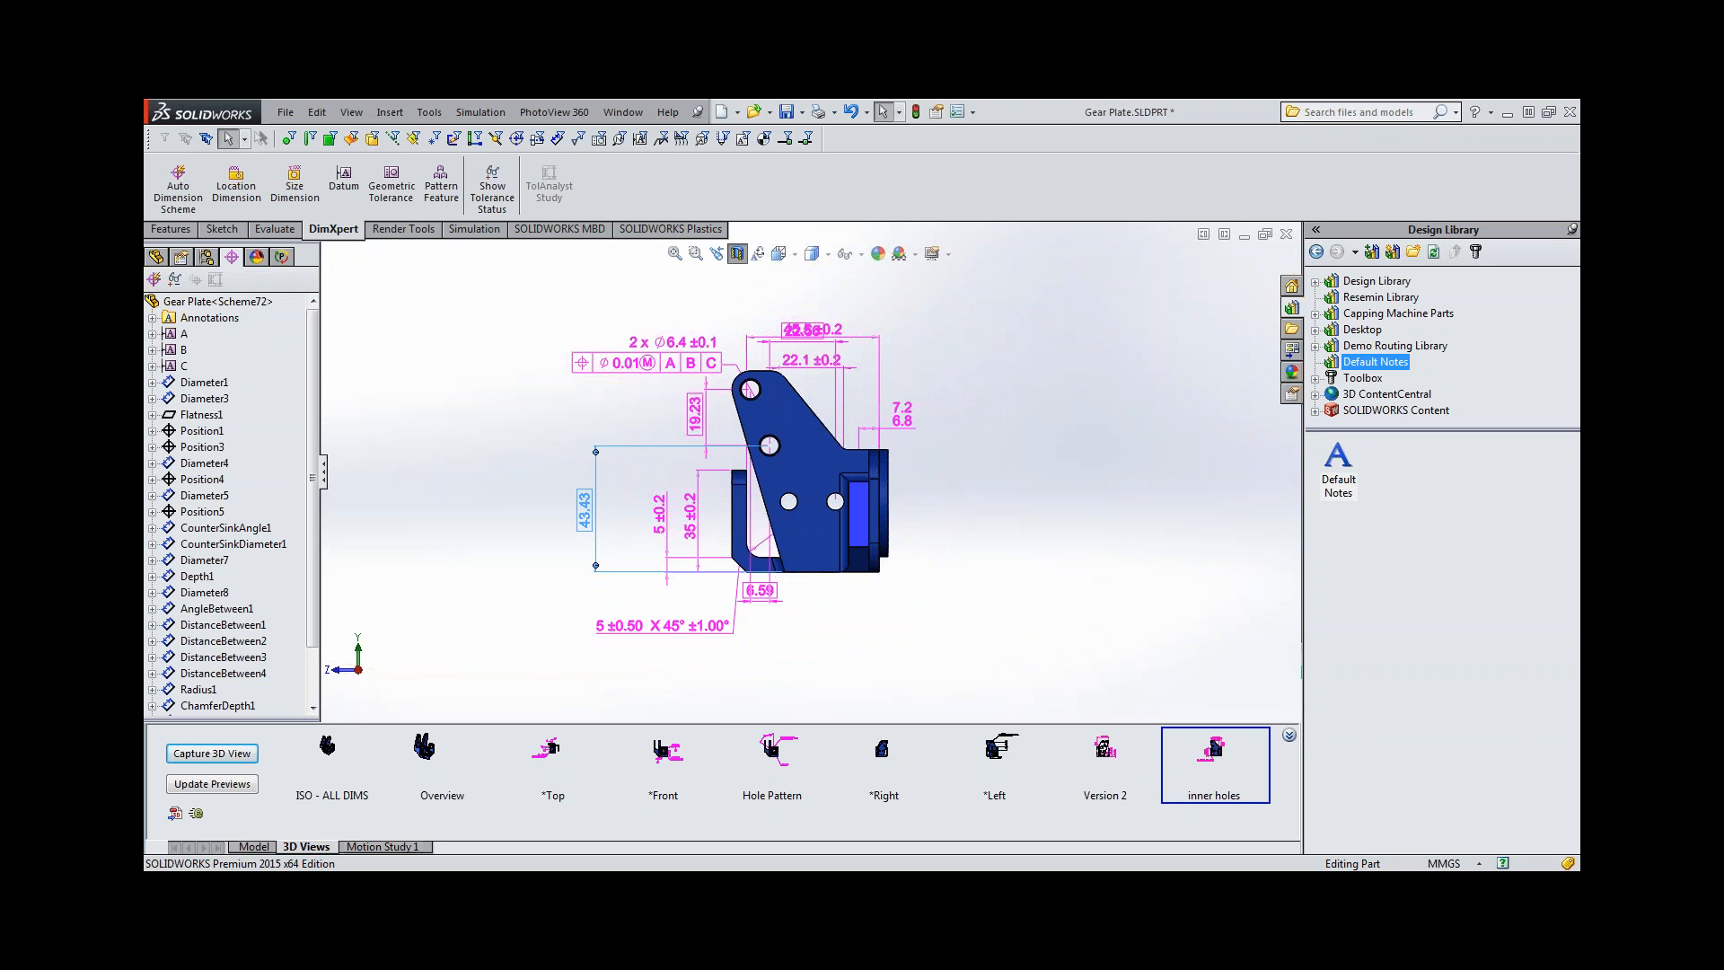
click(676, 405)
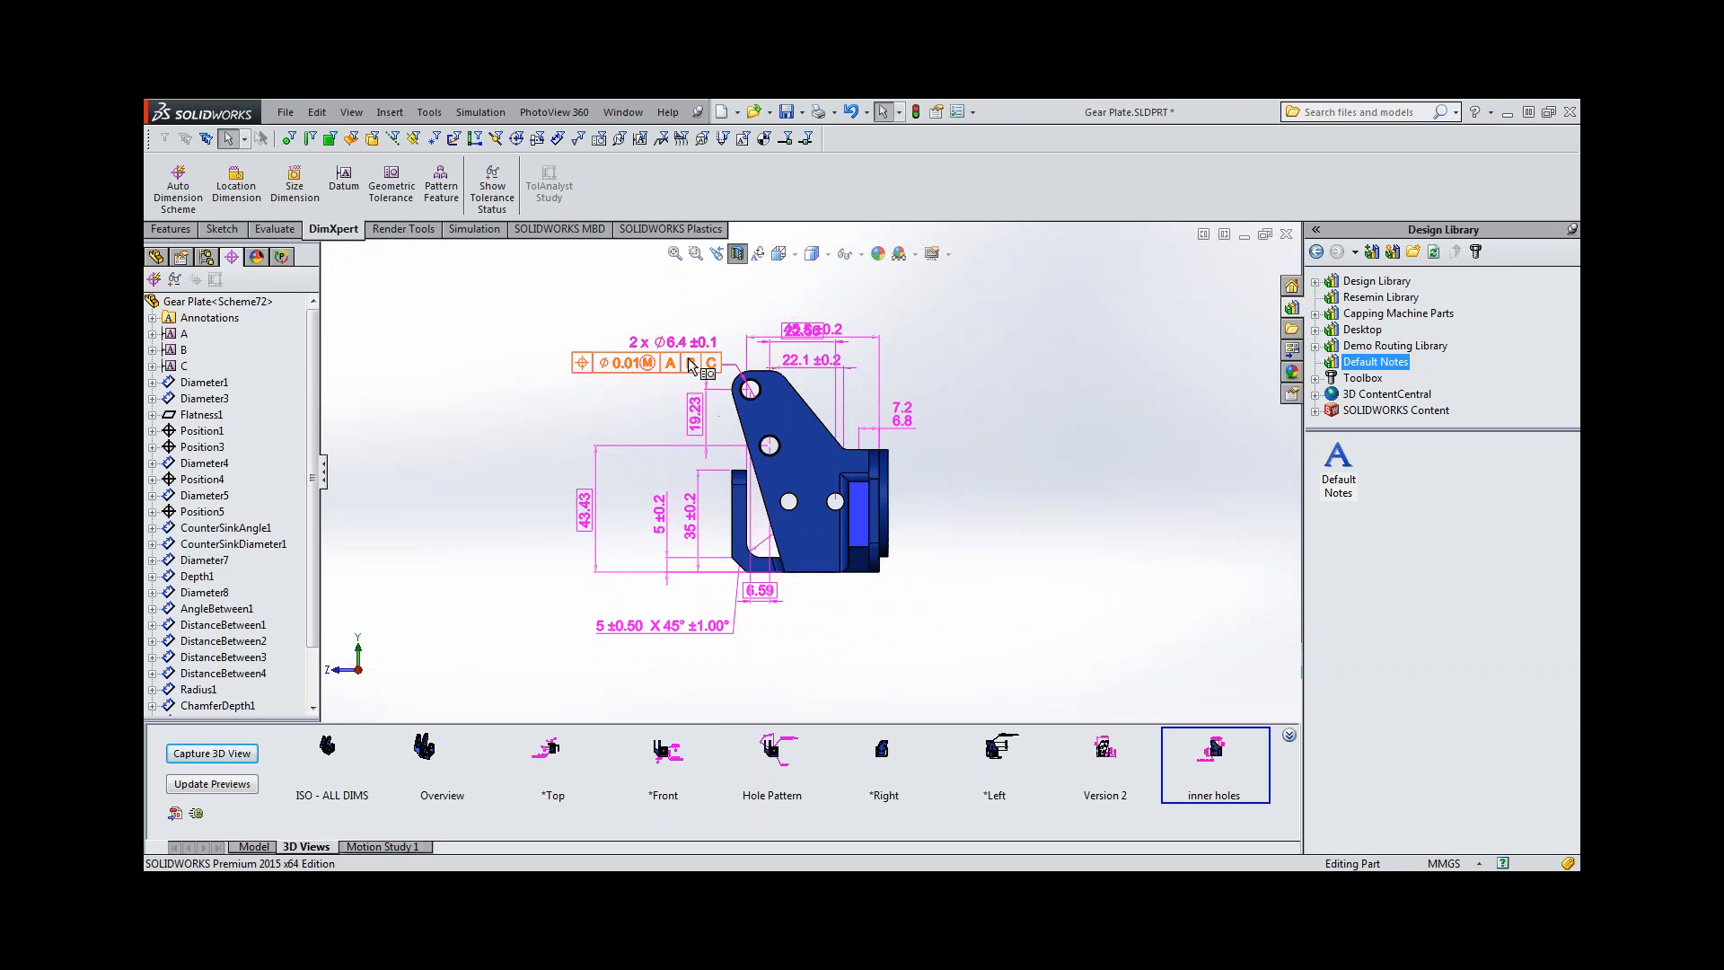
drag(691, 364, 632, 343)
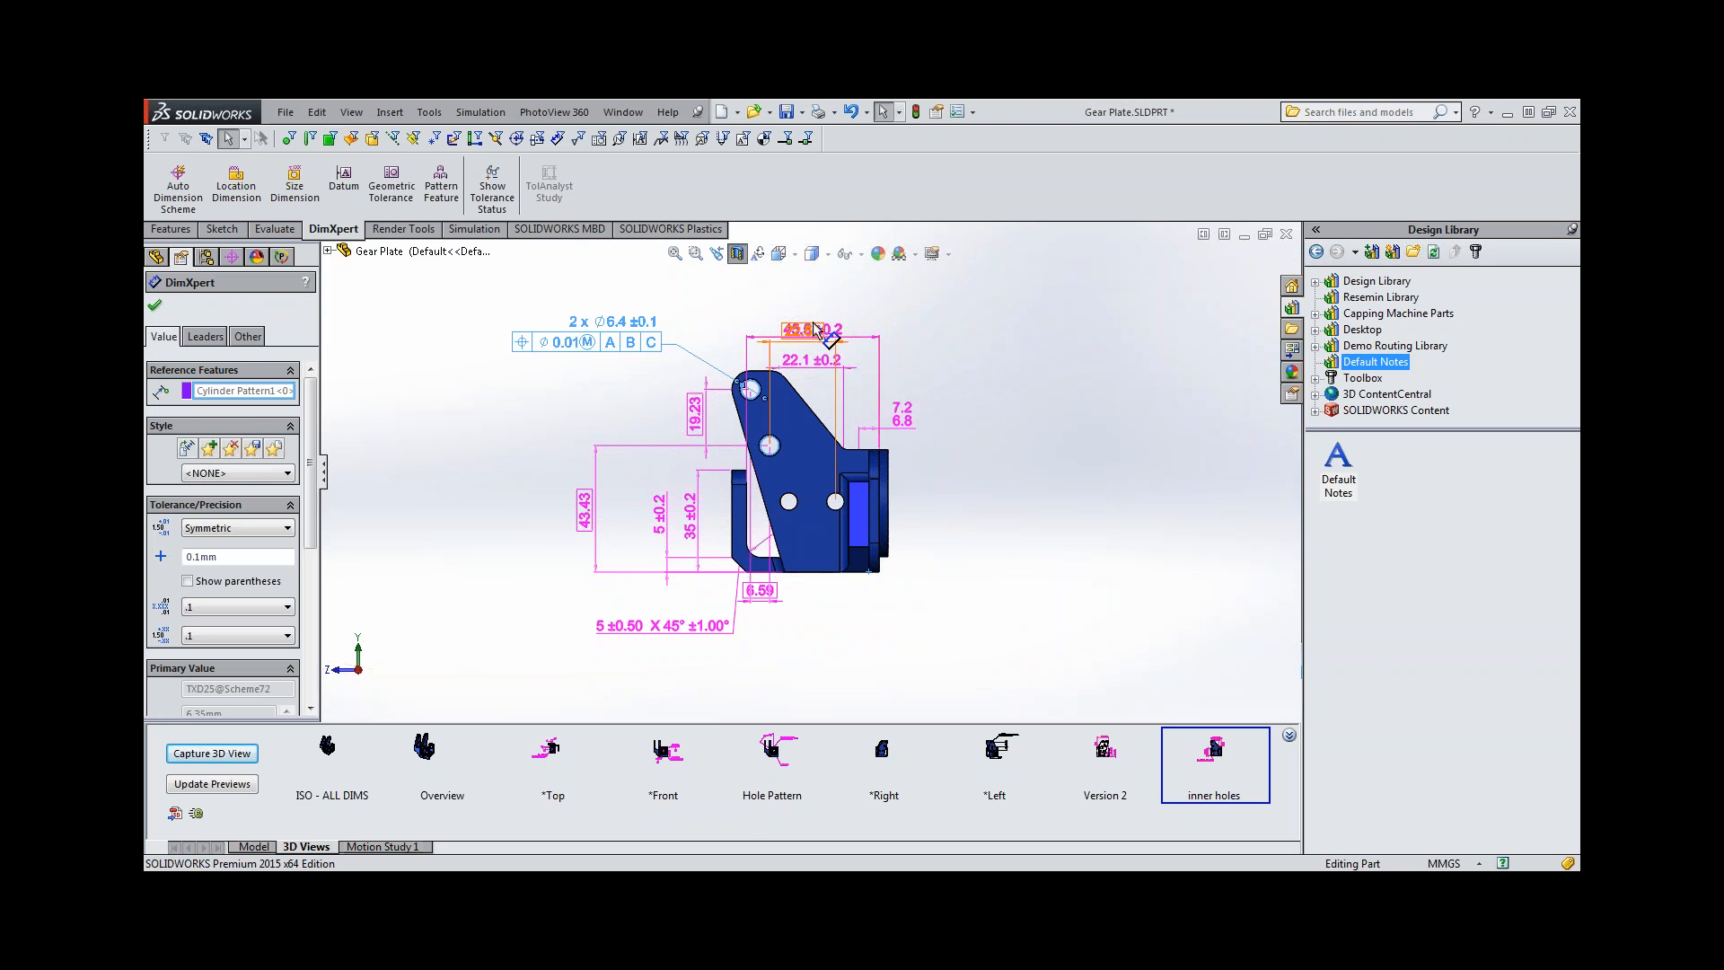
drag(813, 330, 810, 279)
click(930, 368)
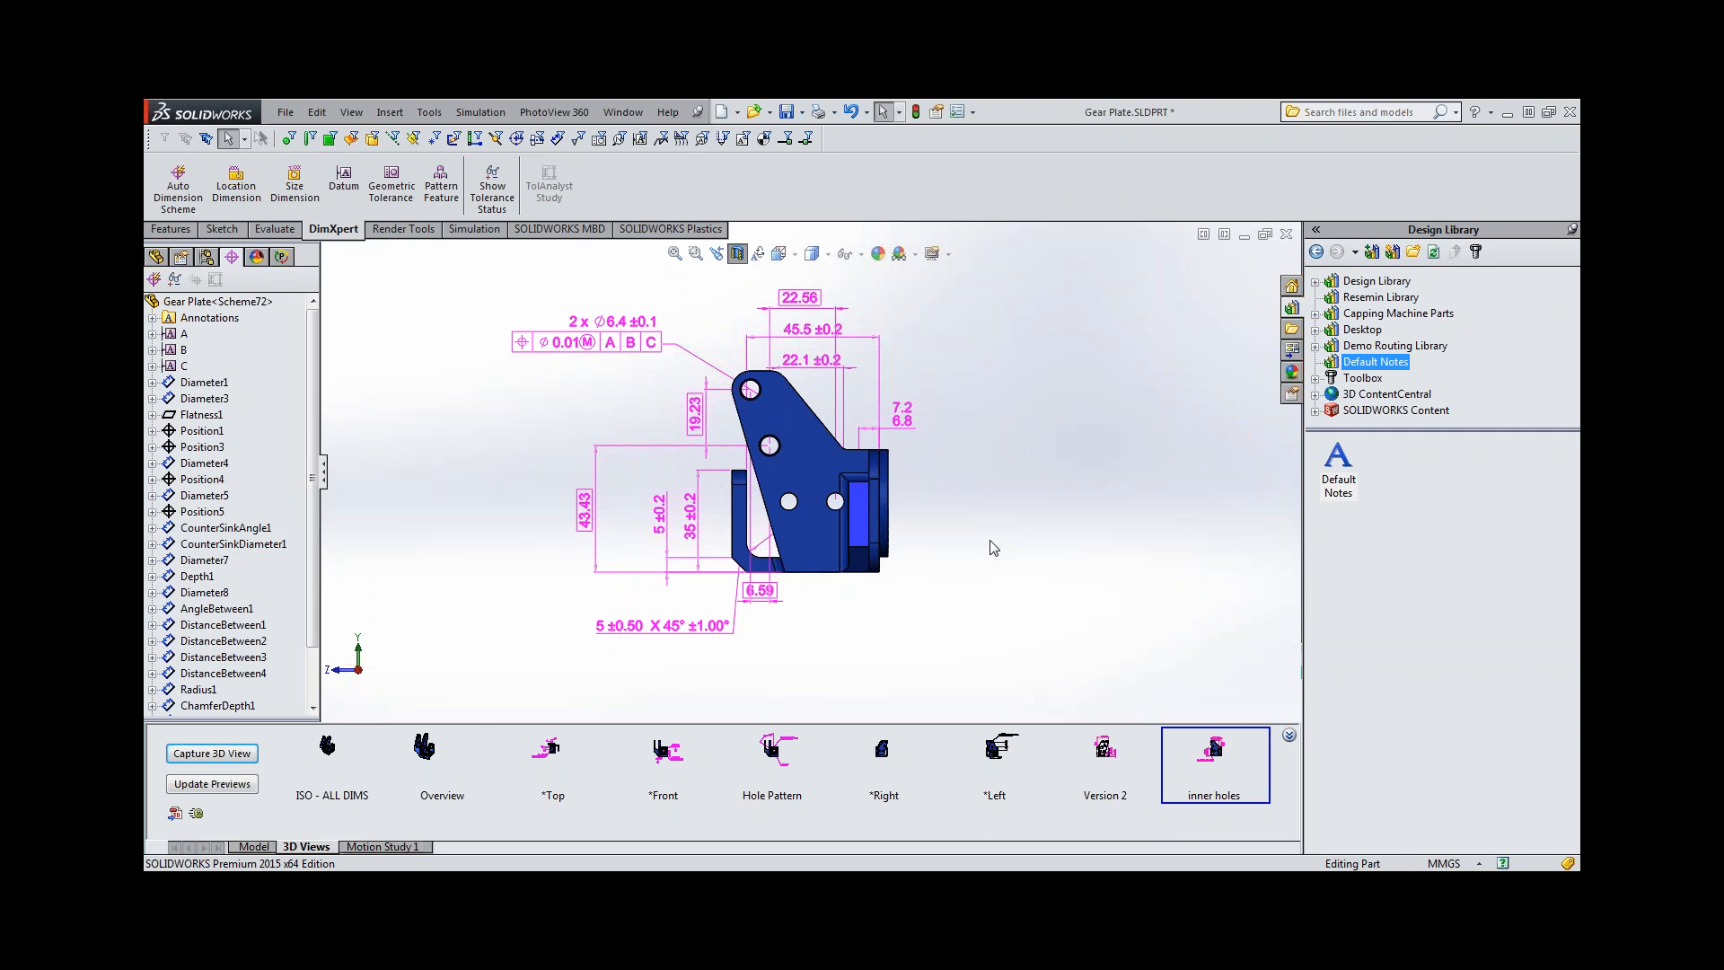
Examine the annotations with Dynamic Annotation Views while orbiting the sectioned part and the ISO - ALL DIMS view, and turn the mode off again.
click(559, 229)
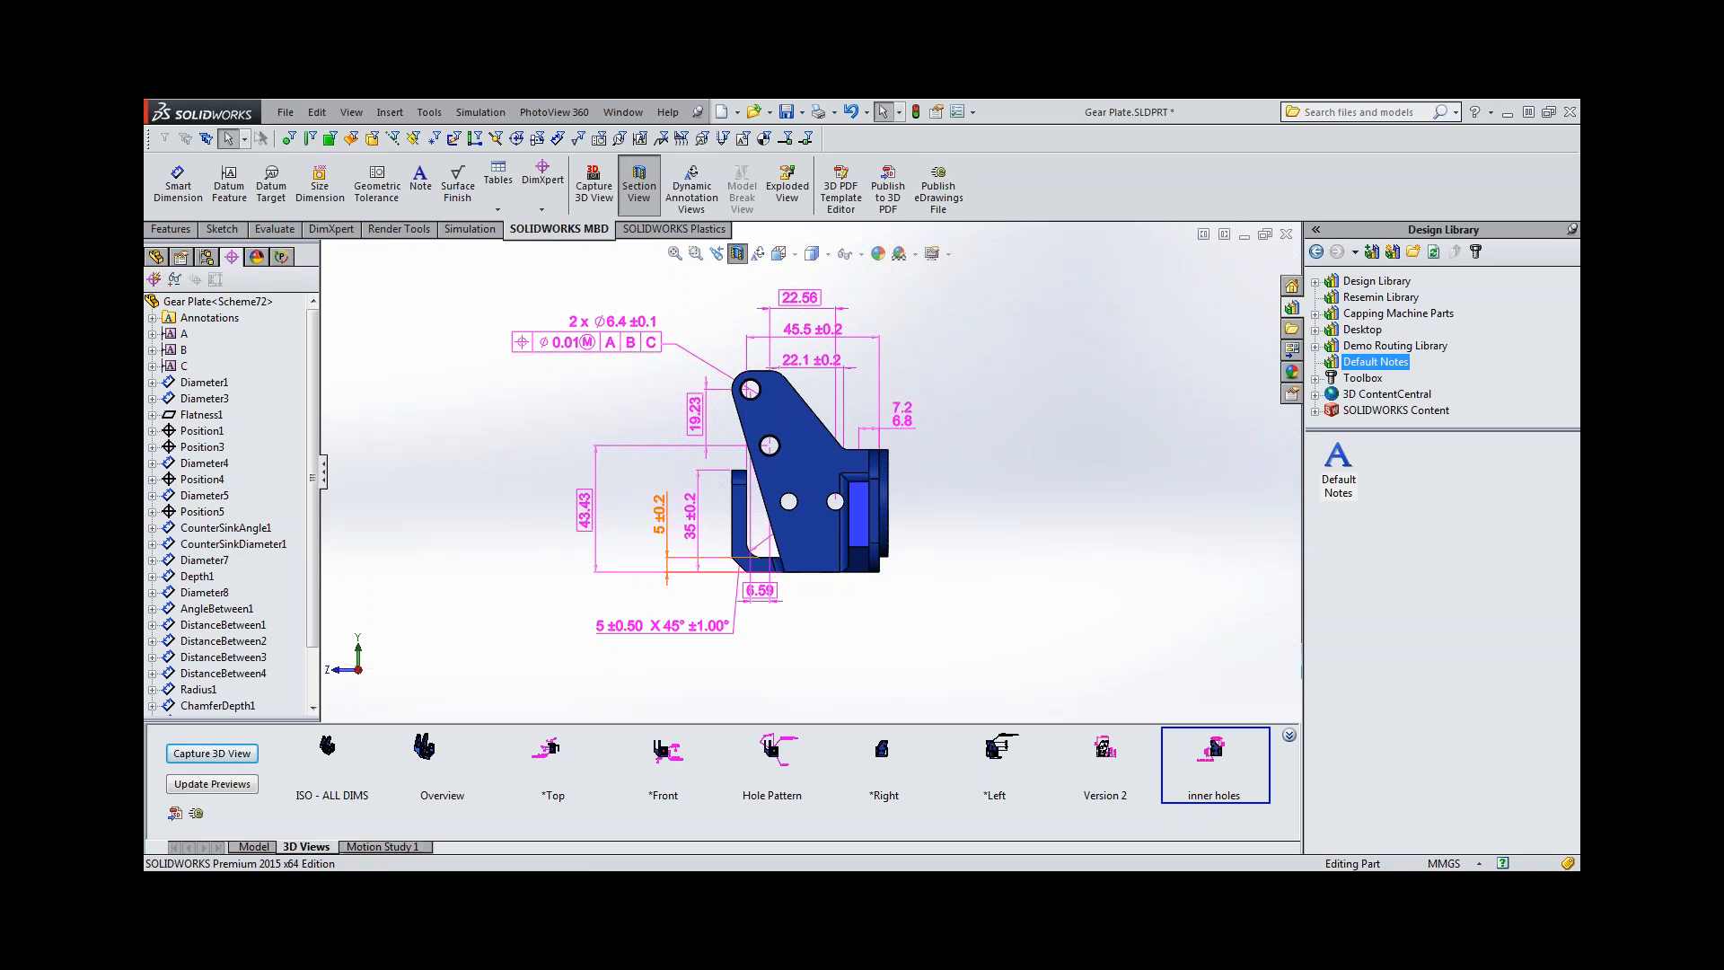
click(759, 254)
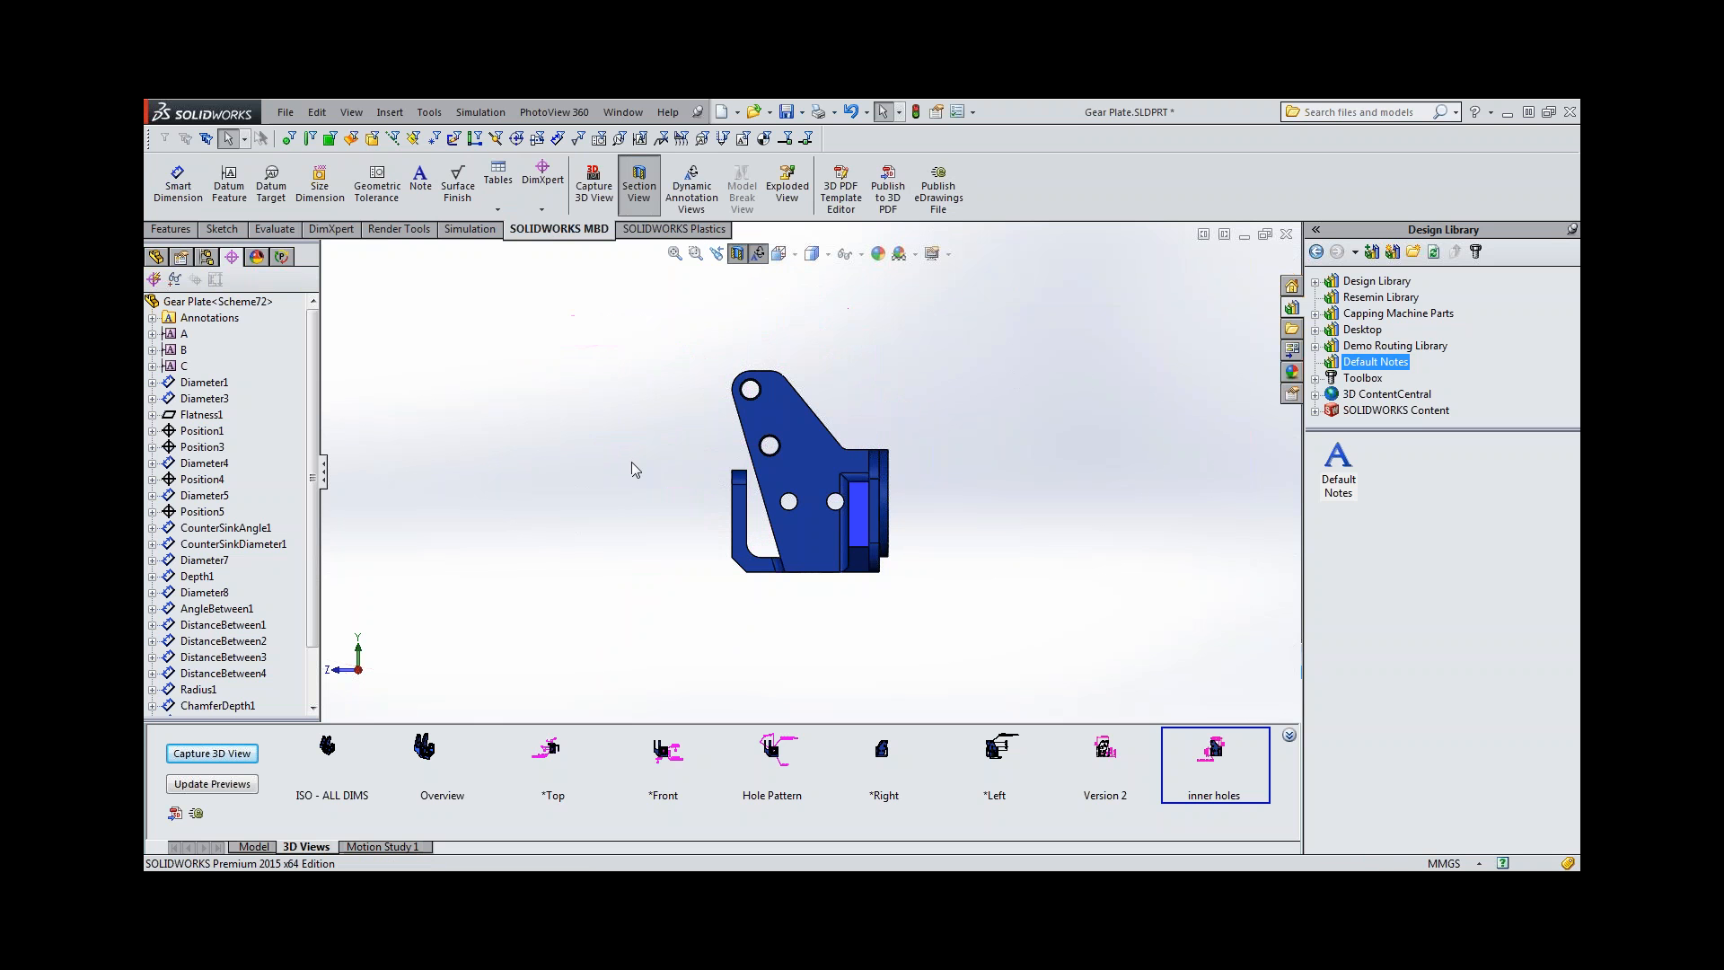
mouse_move(629, 478)
middle_down()
mouse_move(822, 594)
mouse_move(841, 637)
mouse_move(842, 451)
mouse_move(908, 596)
mouse_move(989, 662)
mouse_move(991, 688)
mouse_move(954, 668)
middle_up()
double_click(345, 760)
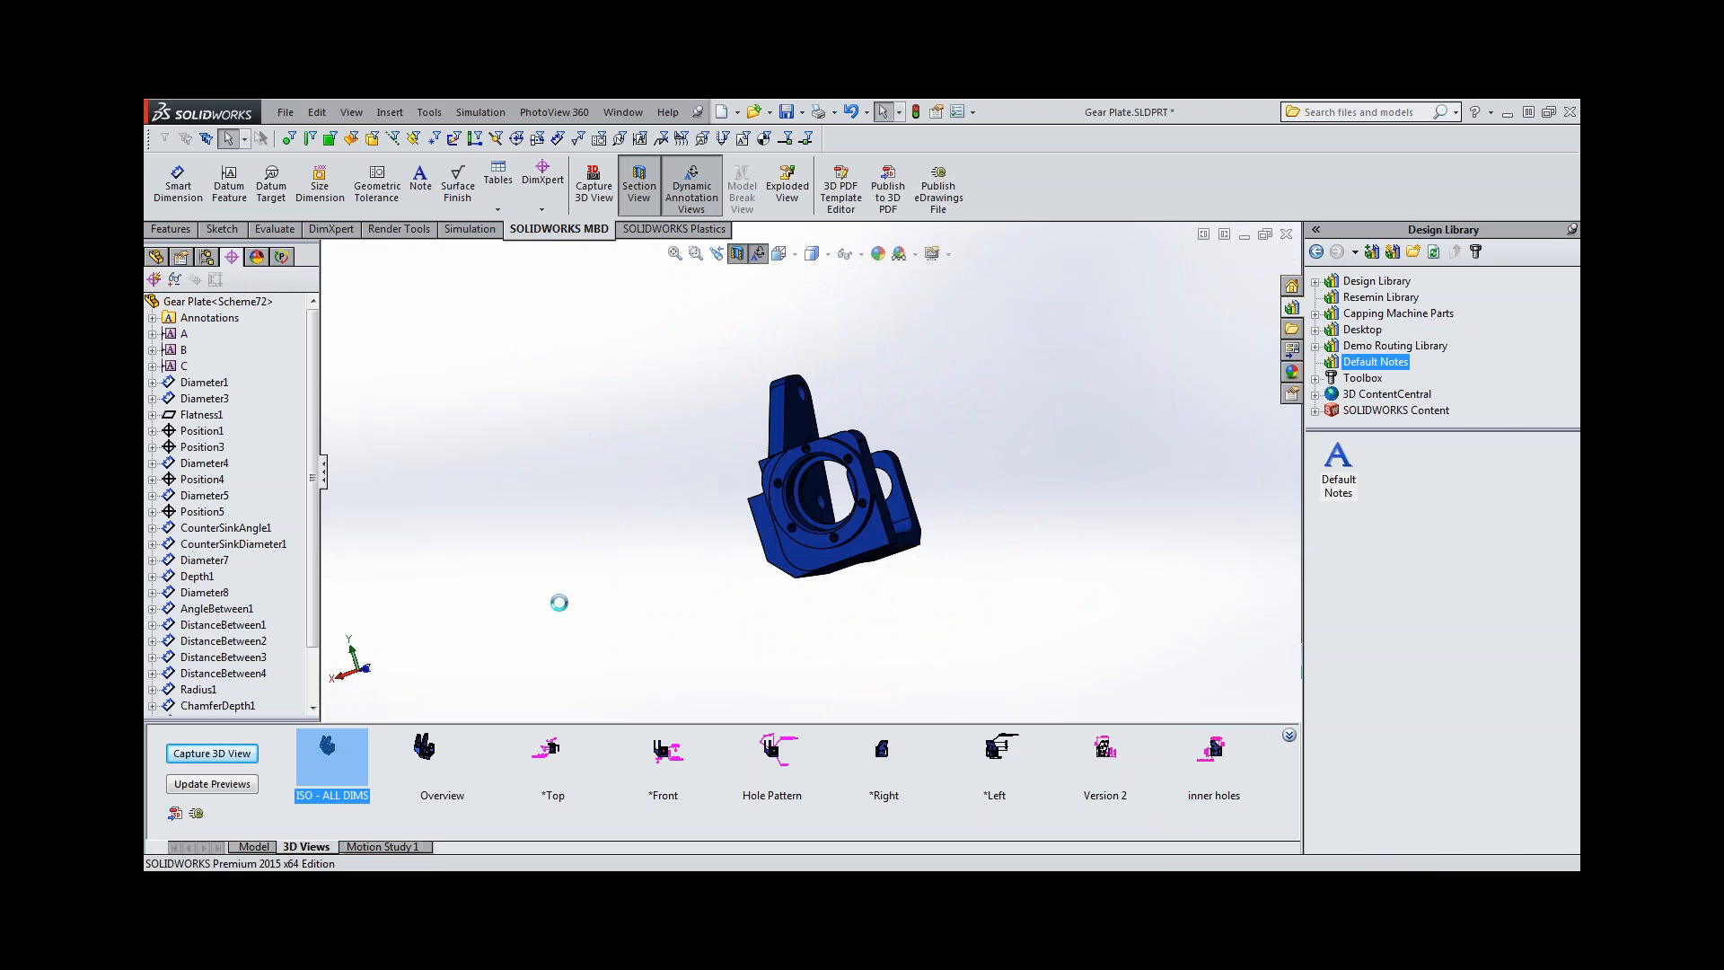
click(759, 254)
mouse_move(718, 511)
middle_down()
mouse_move(629, 425)
mouse_move(751, 433)
mouse_move(736, 689)
mouse_move(713, 431)
mouse_move(763, 487)
mouse_move(656, 476)
middle_up()
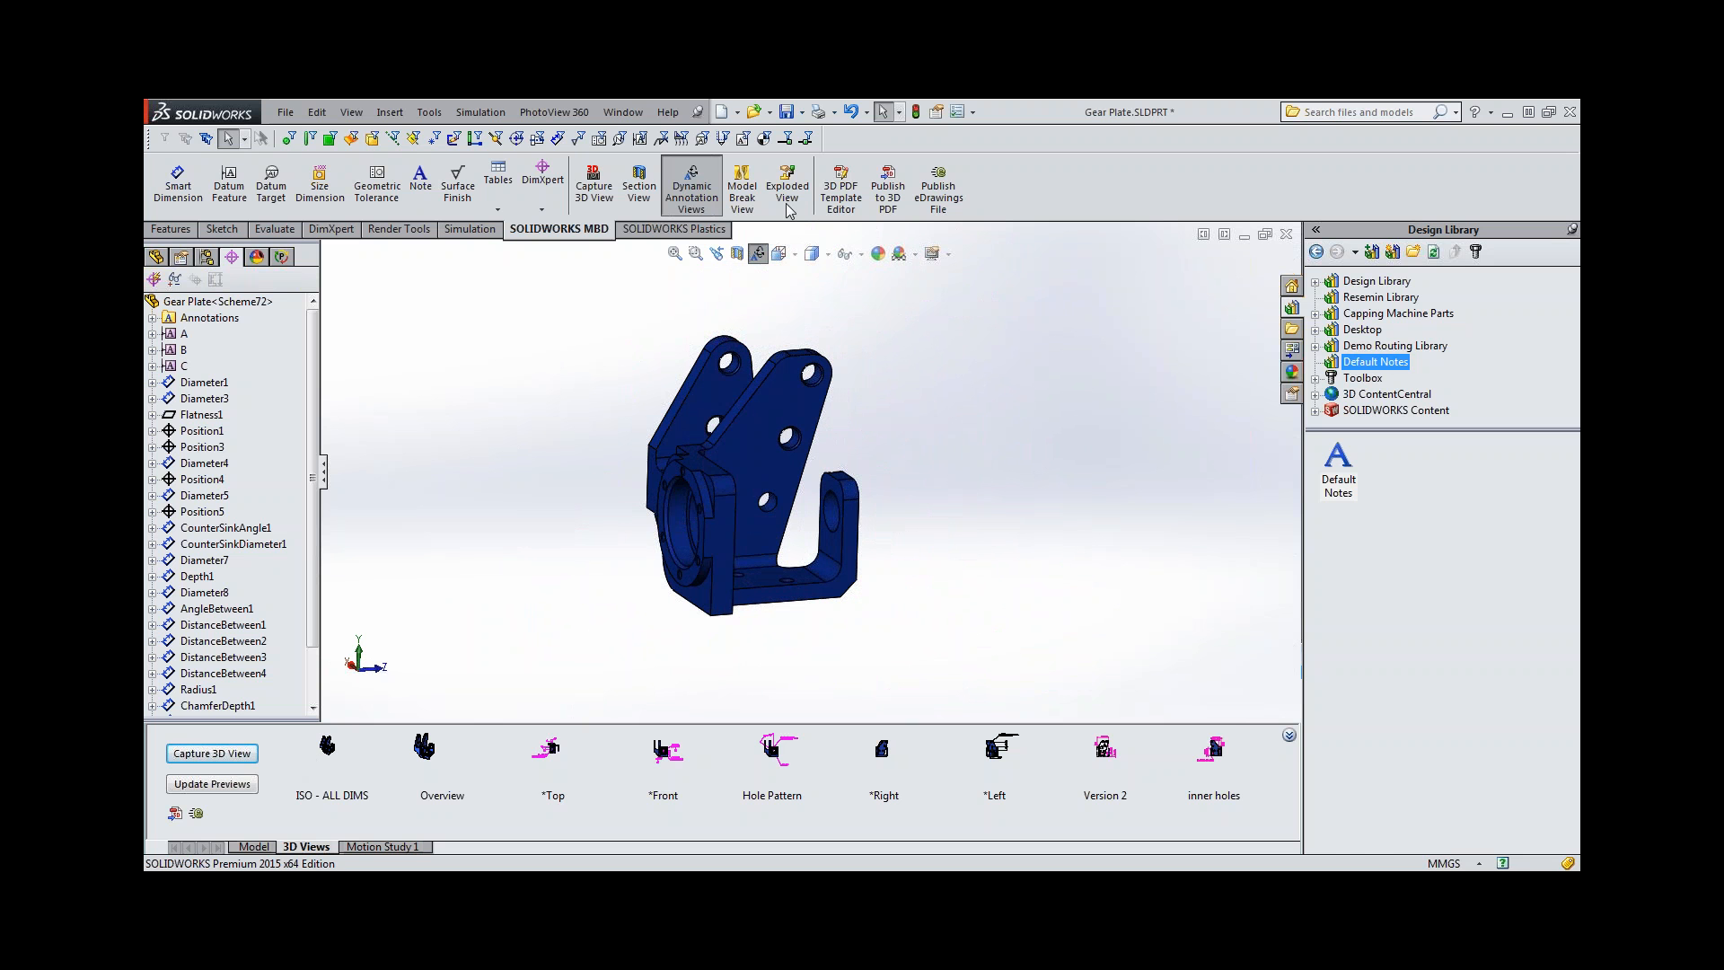
click(757, 249)
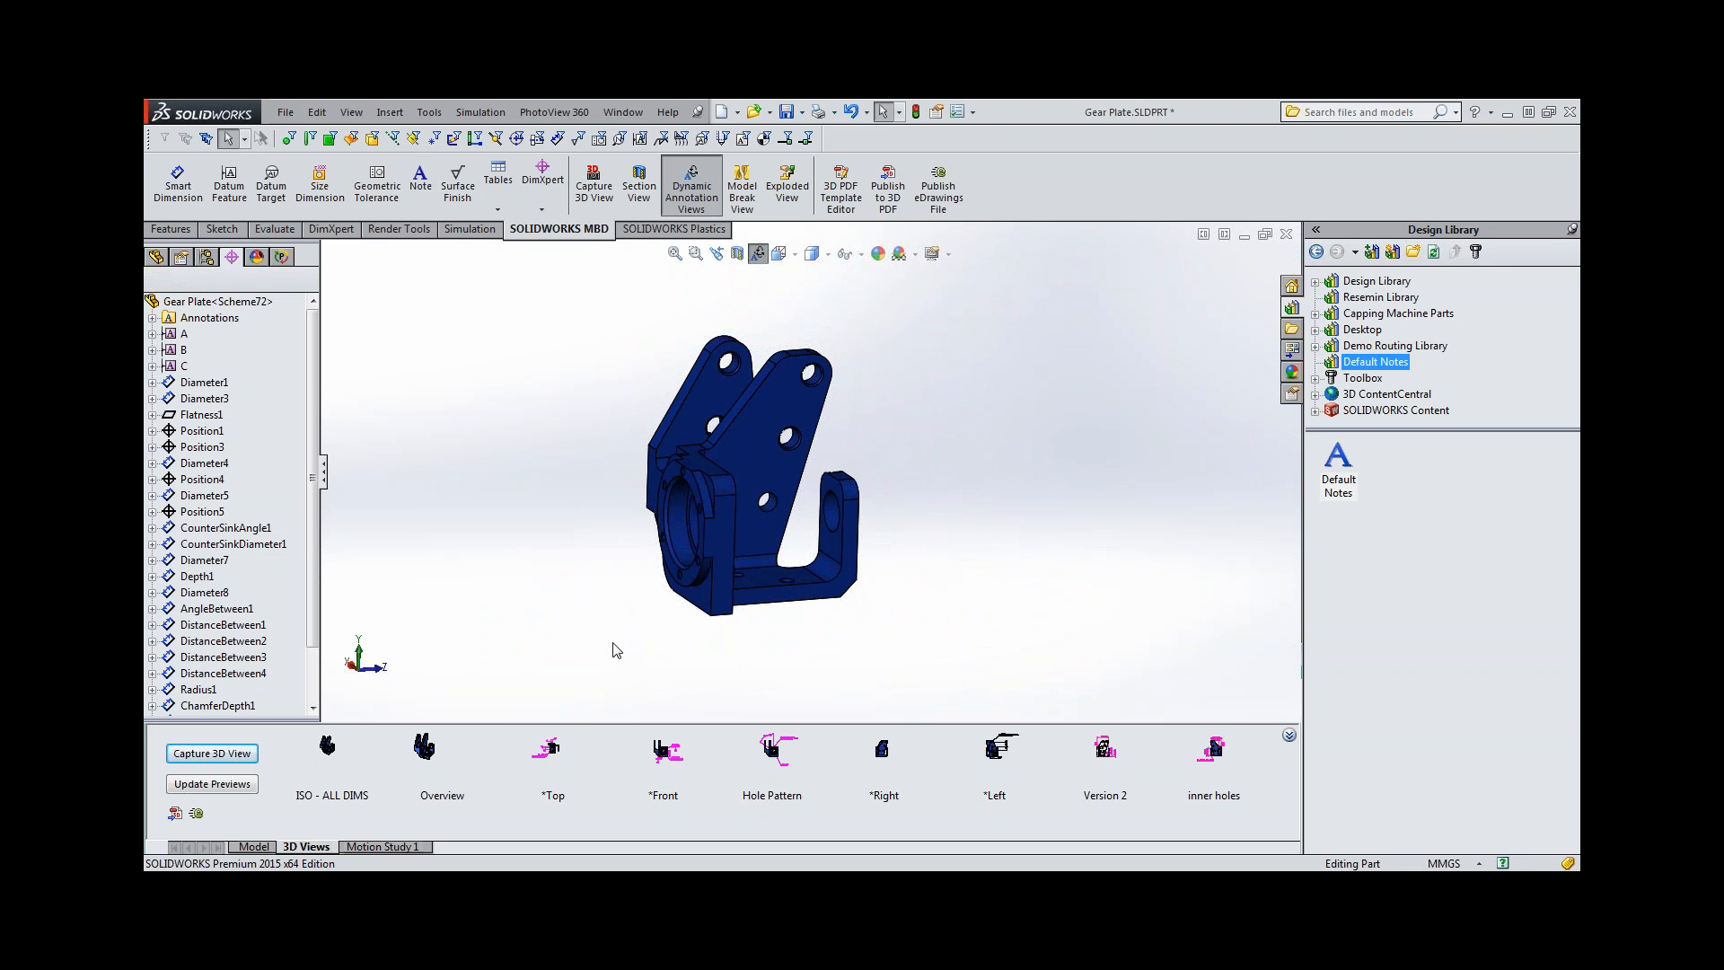
Review the ISO - ALL DIMS, Overview and *Top 3D views of the gear plate.
click(328, 759)
middle_drag(517, 395, 546, 435)
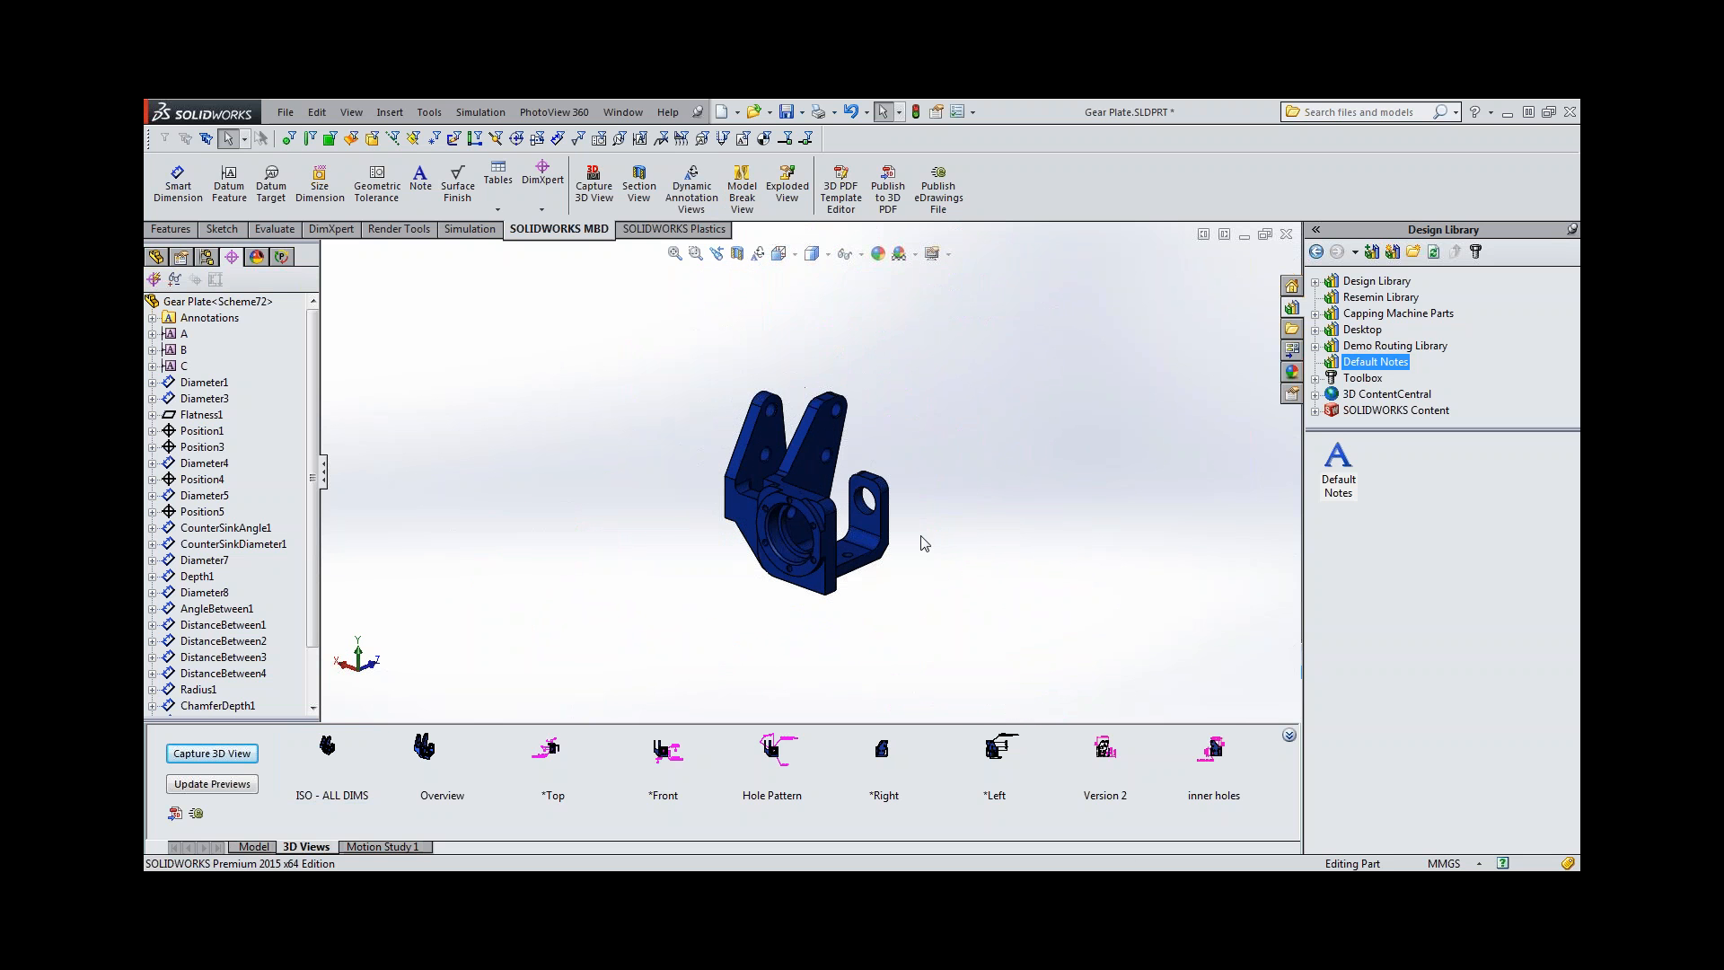
click(424, 750)
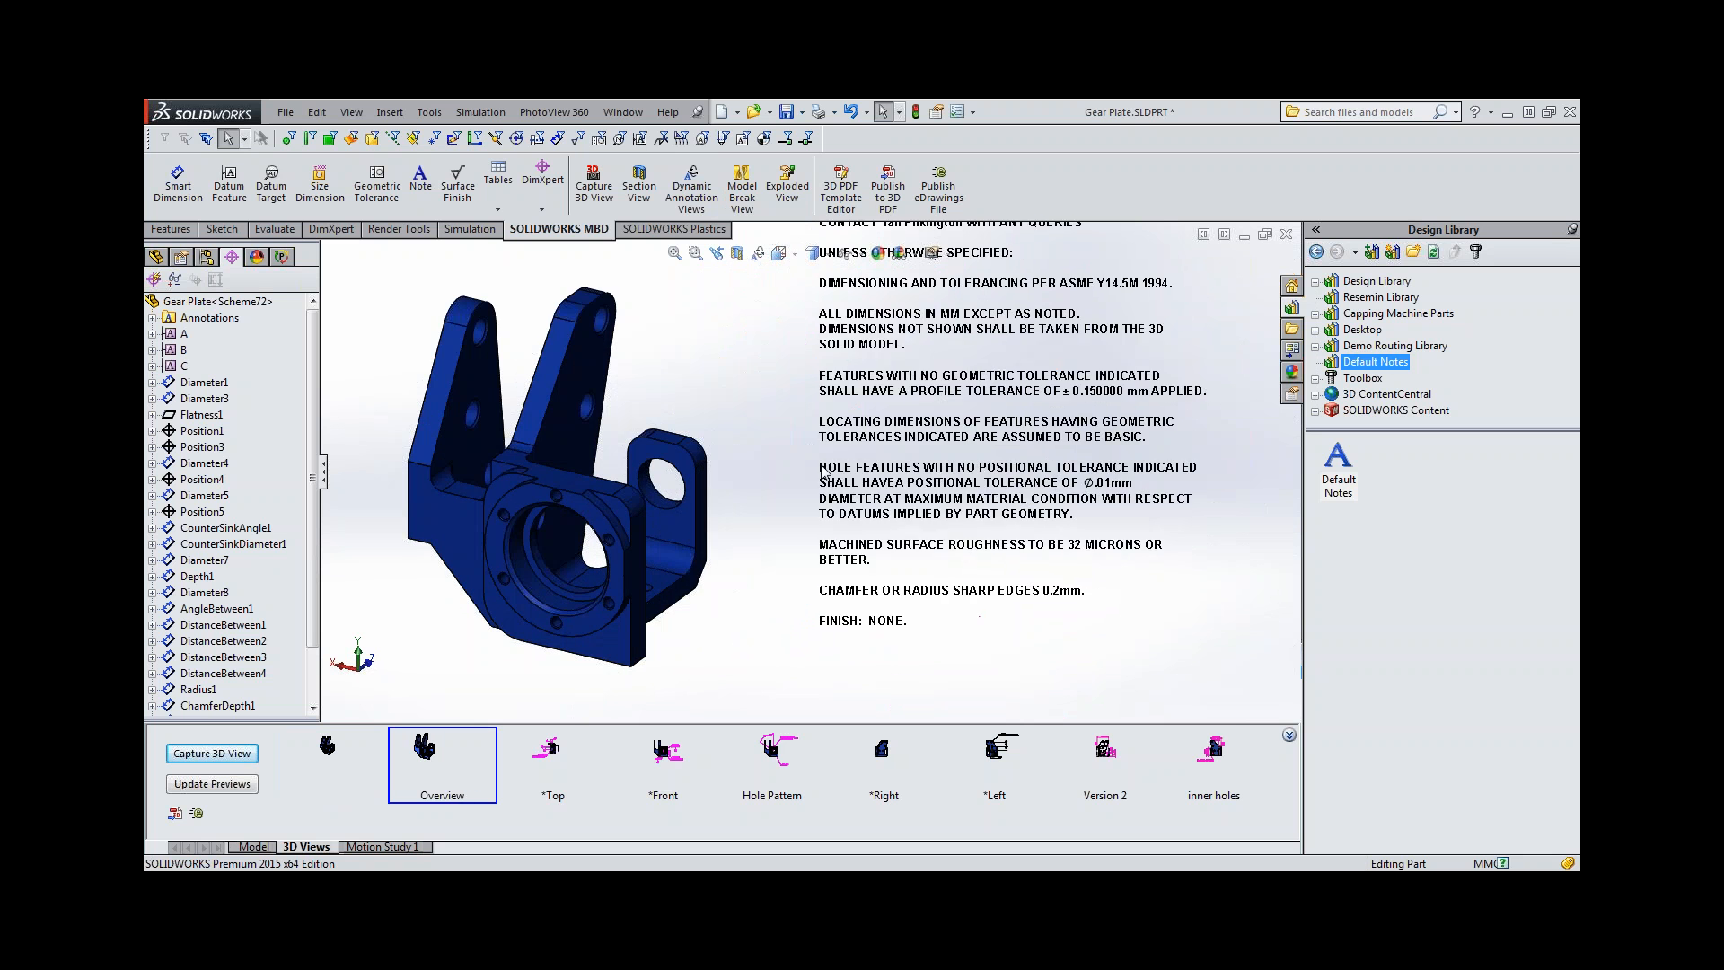
click(551, 751)
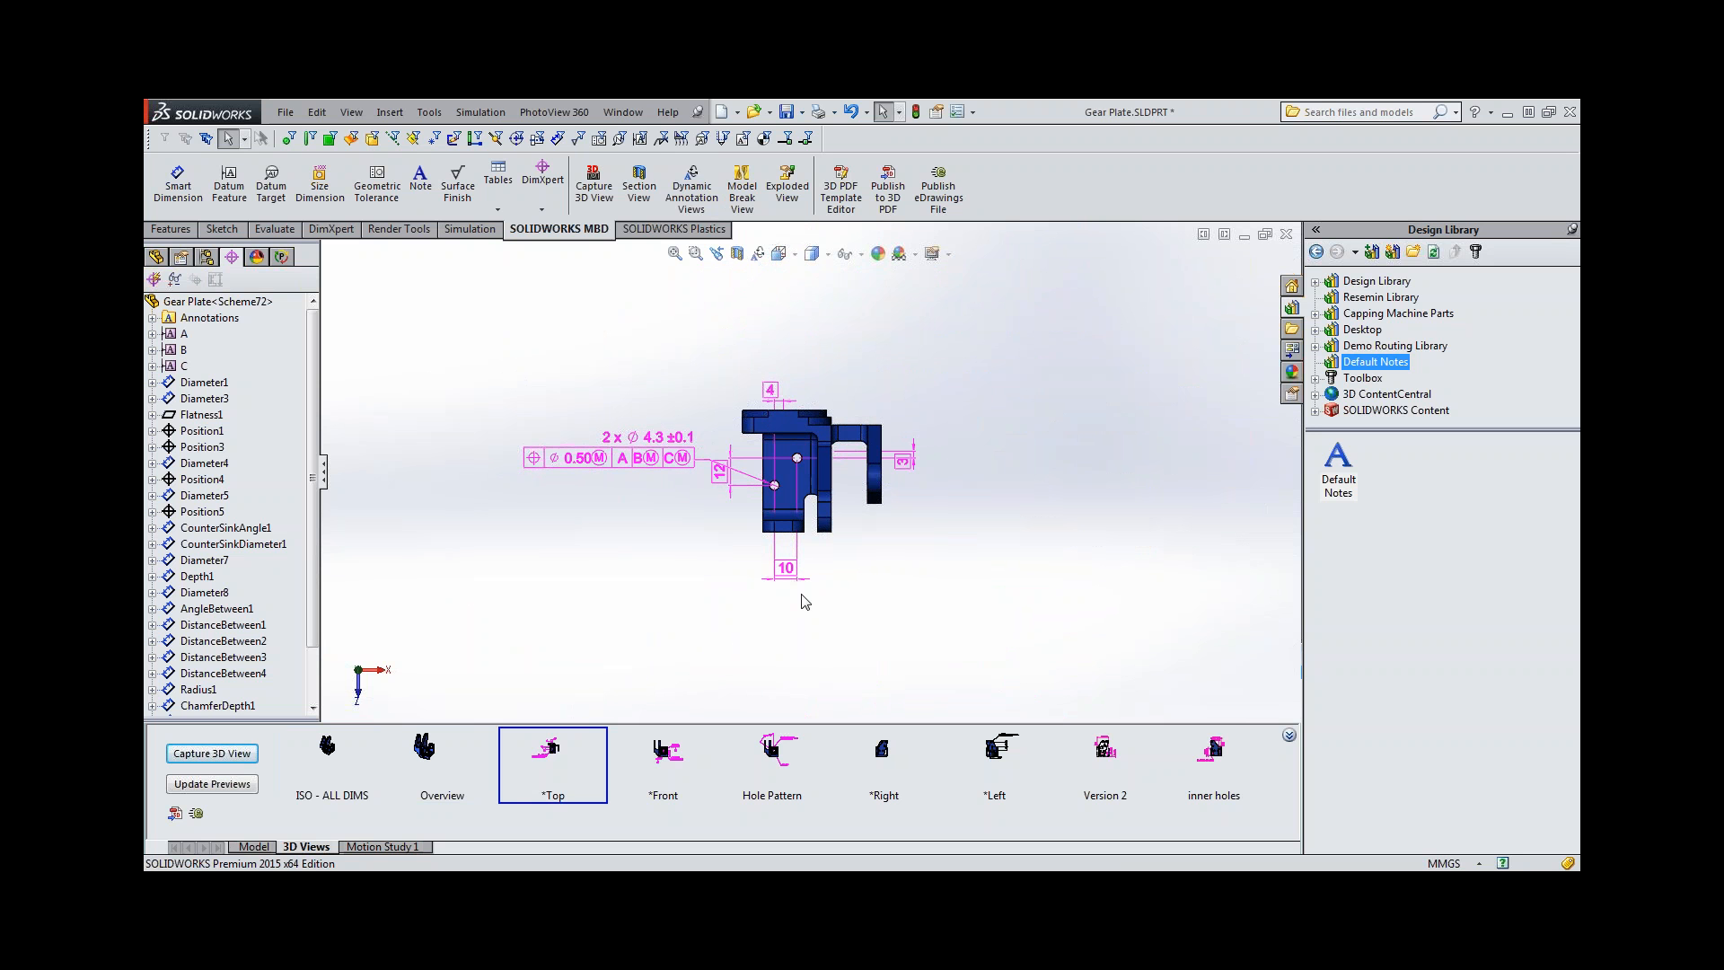
Activate the ISO - ALL DIMS 3D view and publish the part as an eDrawings file with all configurations.
click(331, 768)
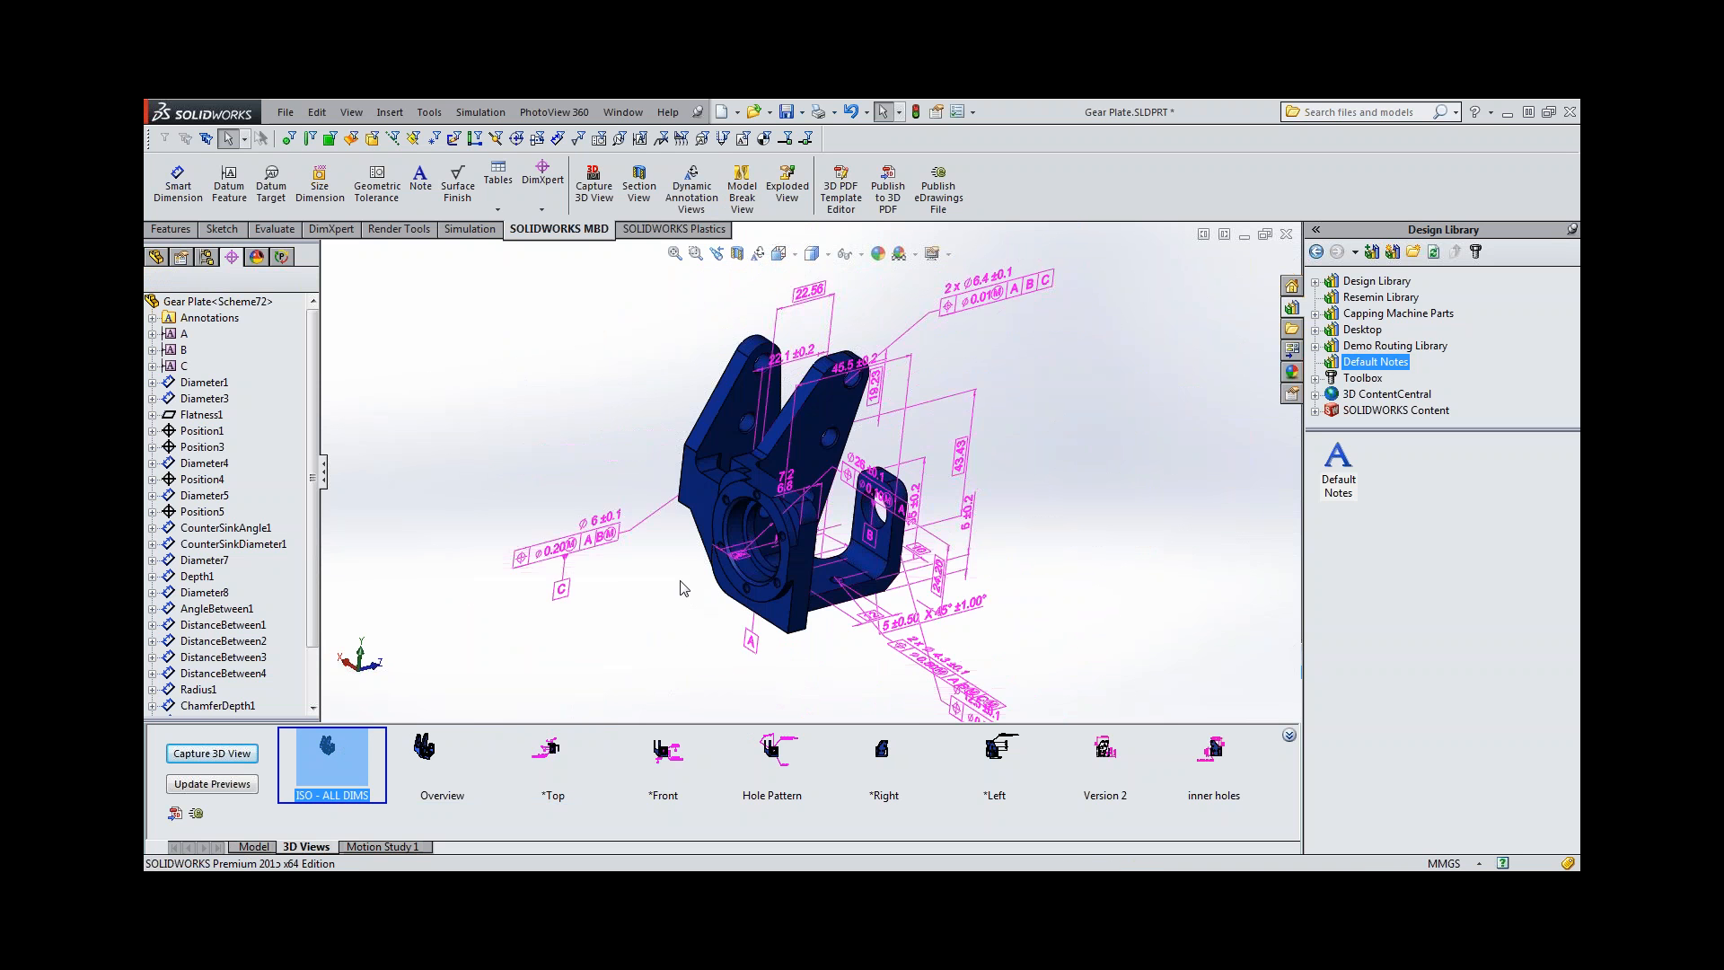
click(944, 190)
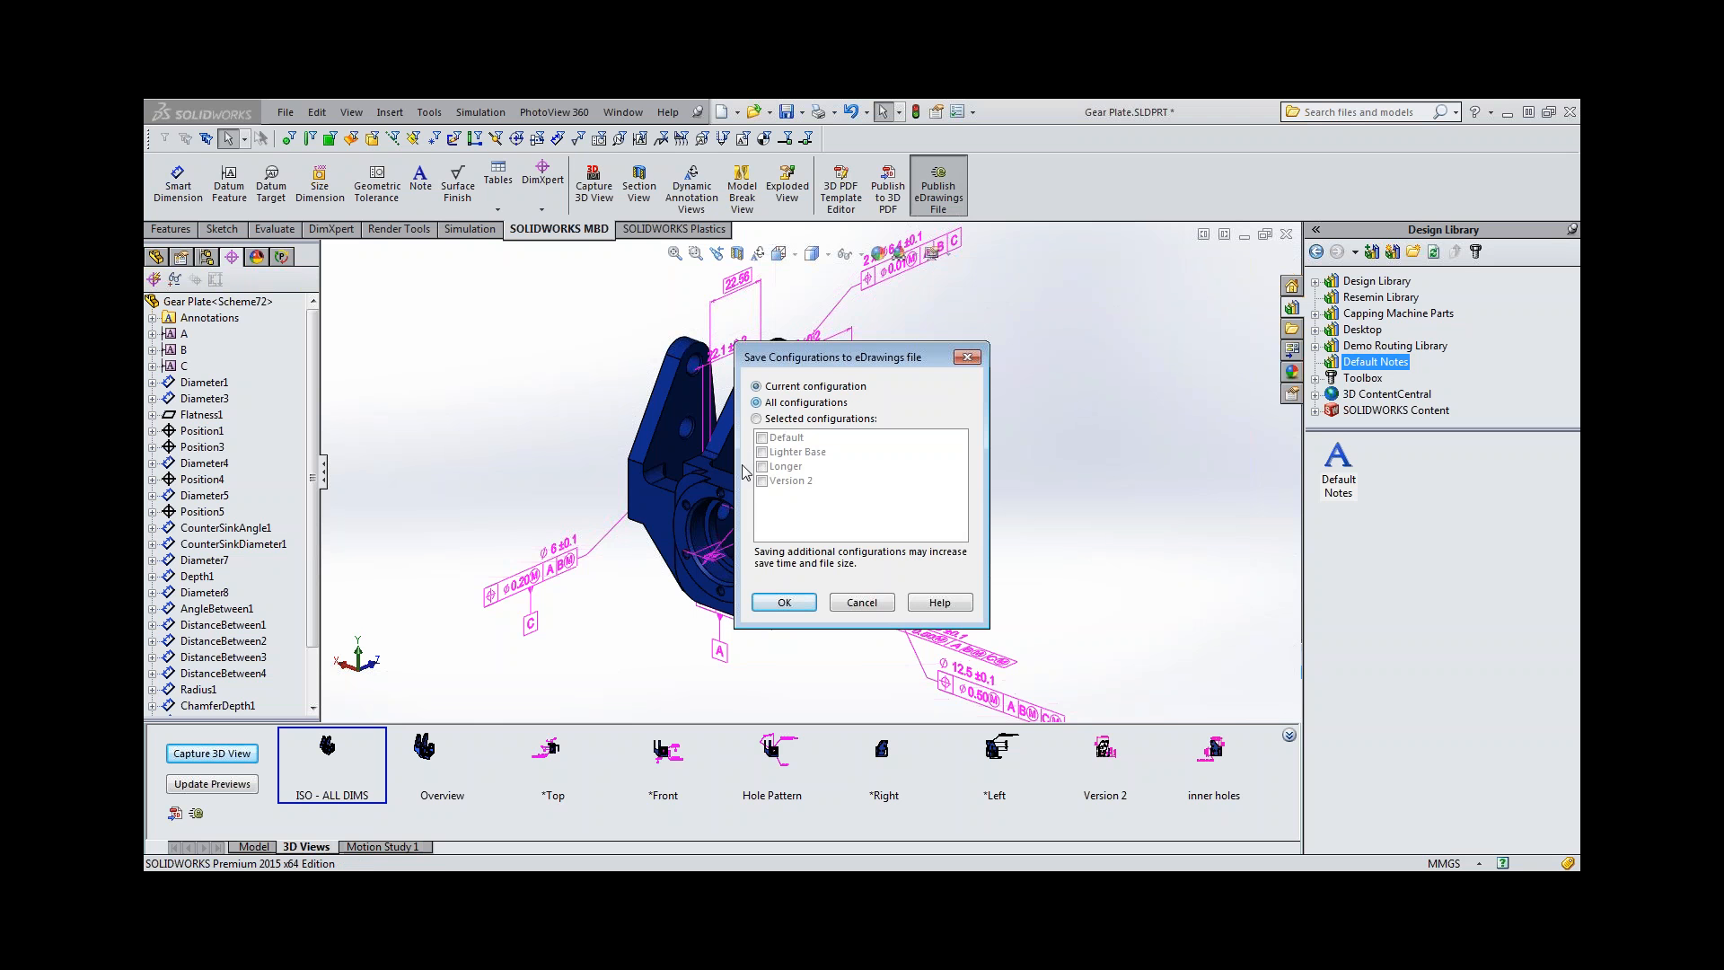
click(784, 603)
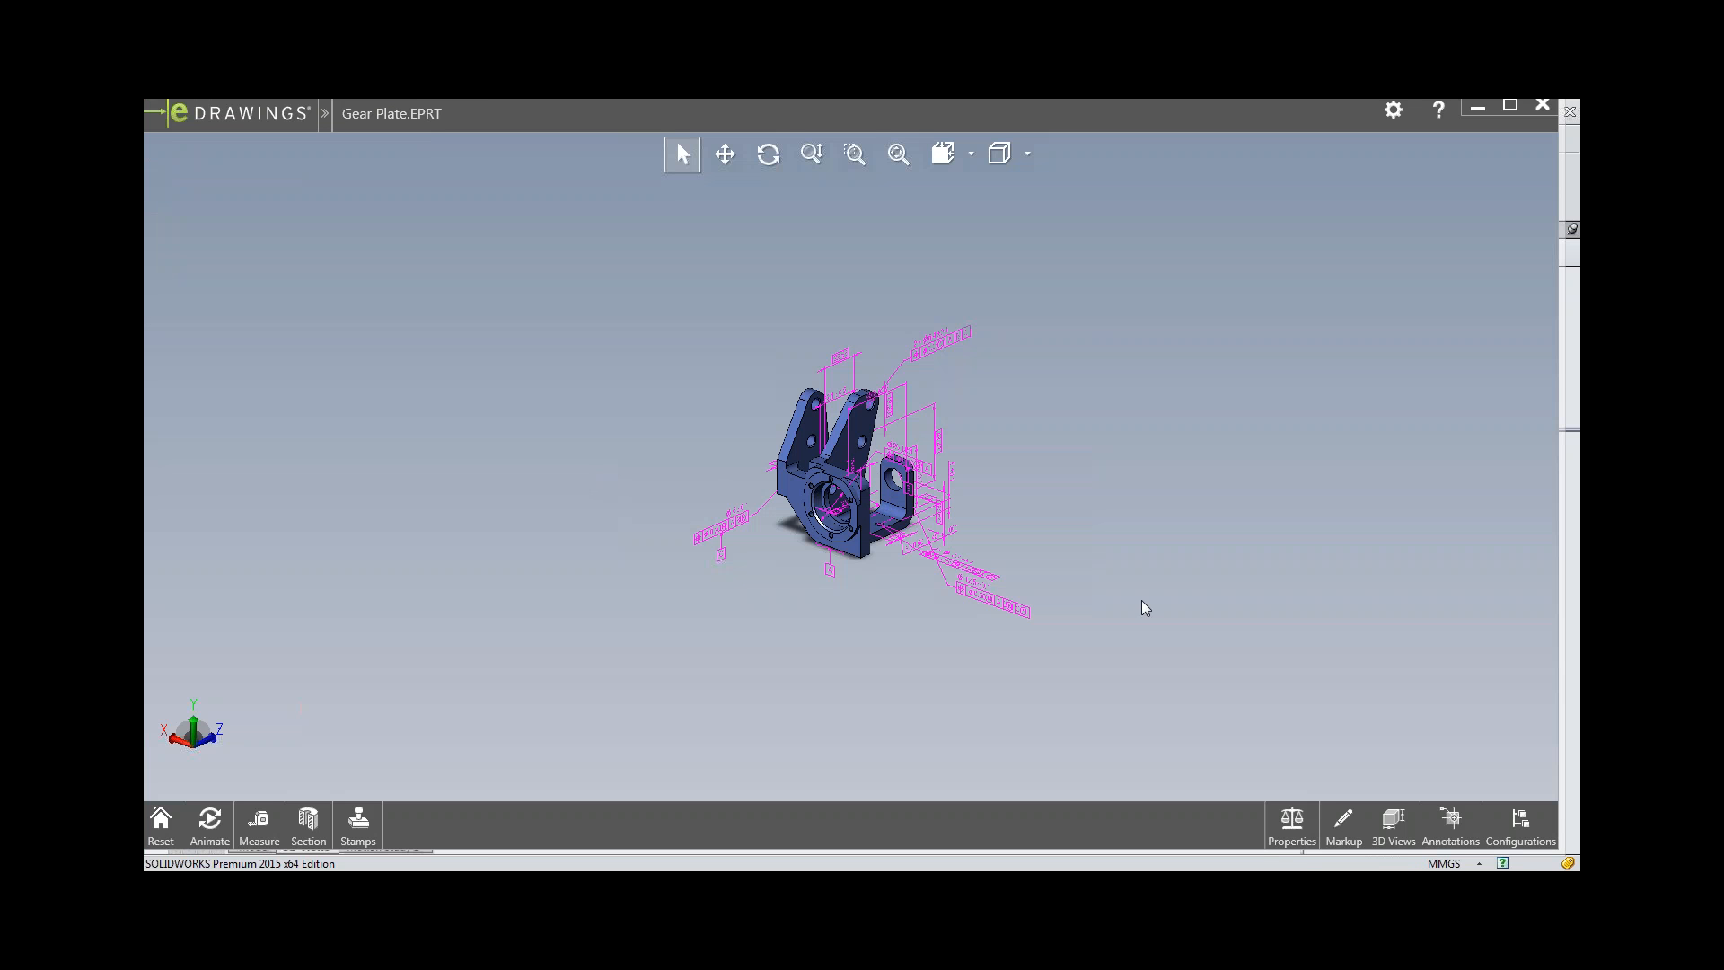
Show the captured 3D views in the published eDrawings file and view the *Top view and a dimensioned side view.
click(1390, 821)
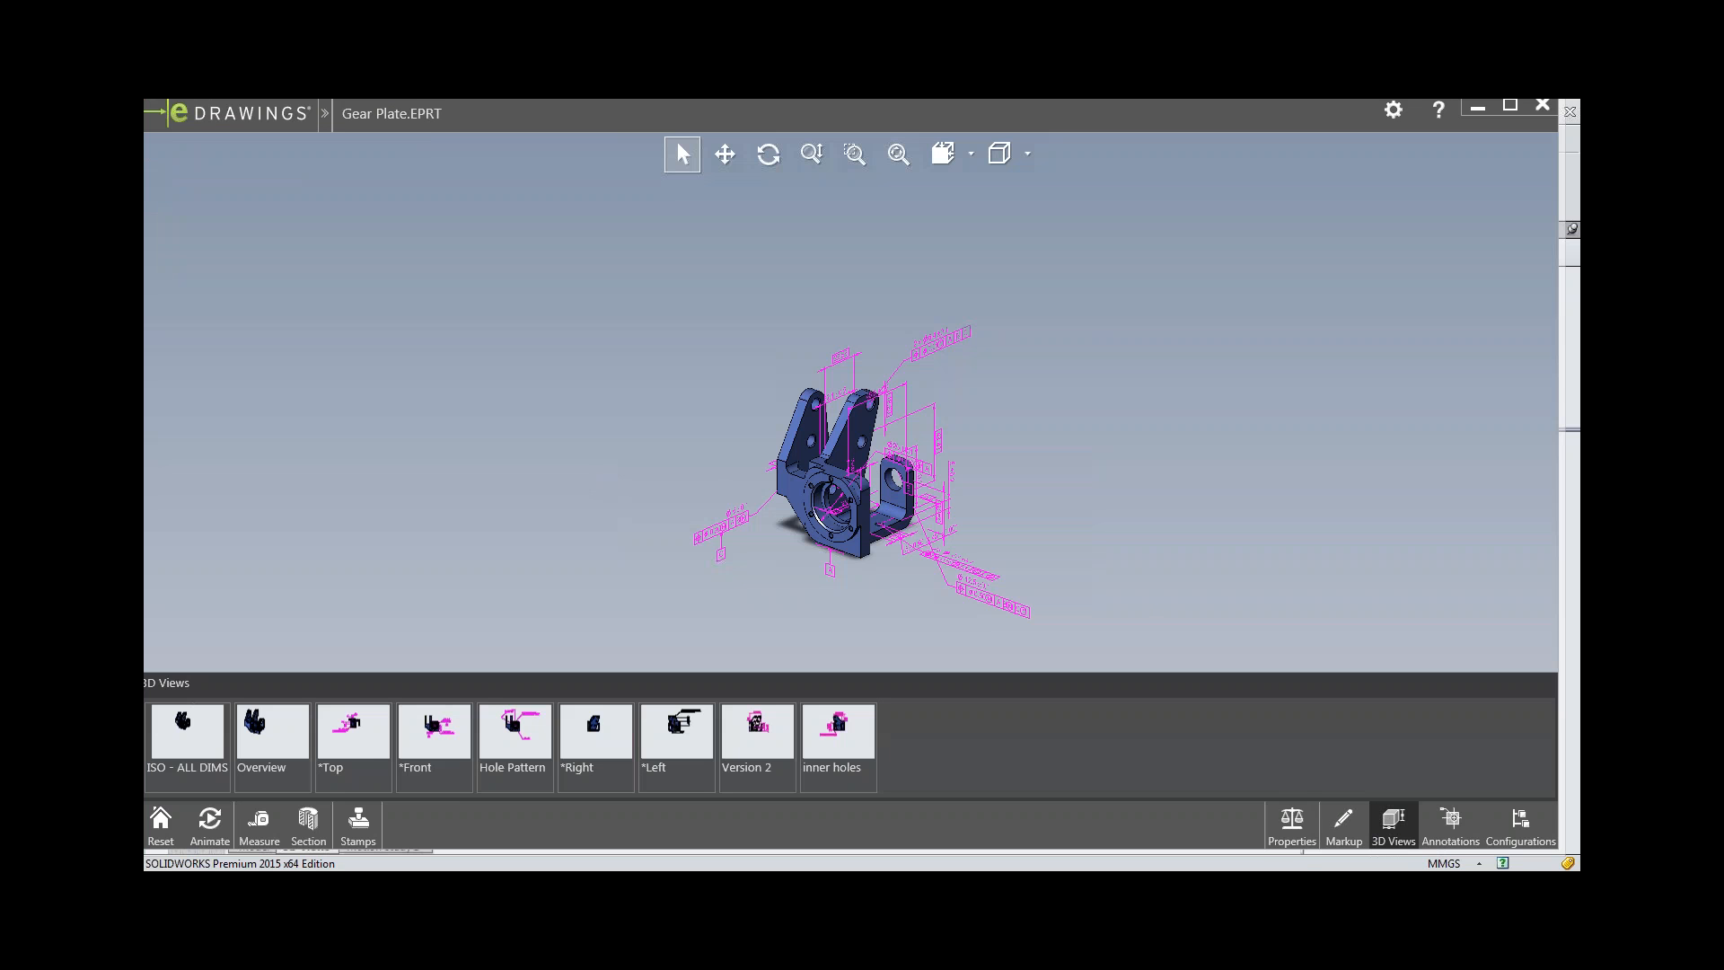
double_click(371, 750)
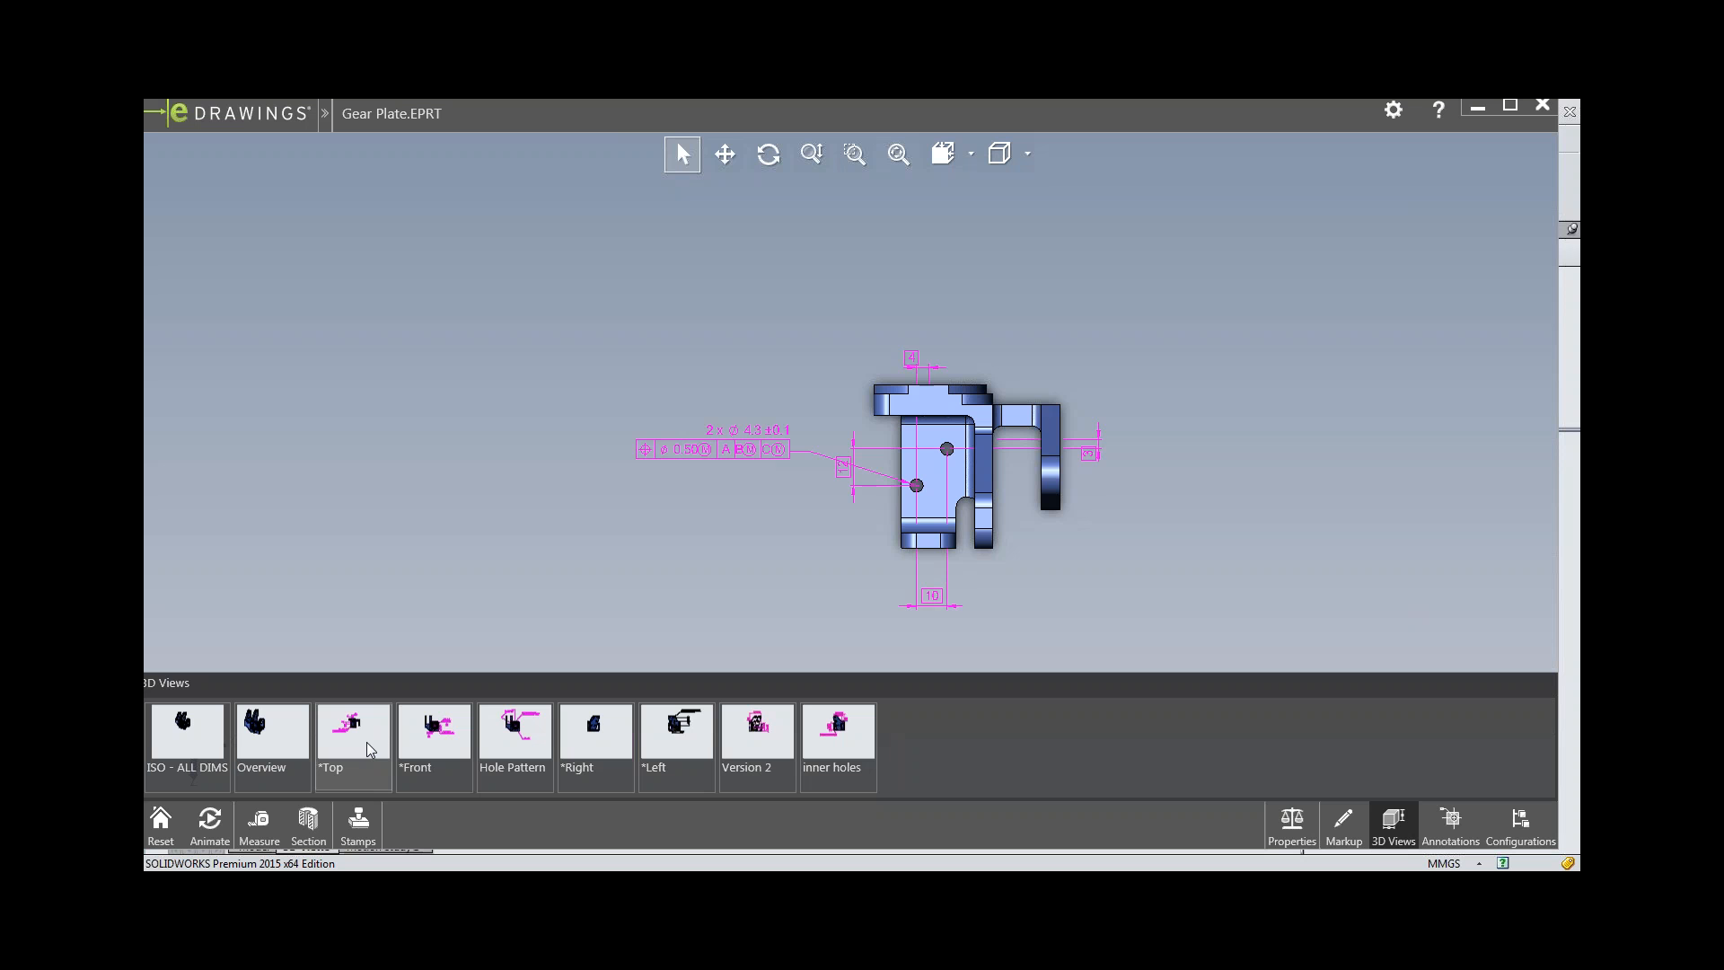
click(592, 739)
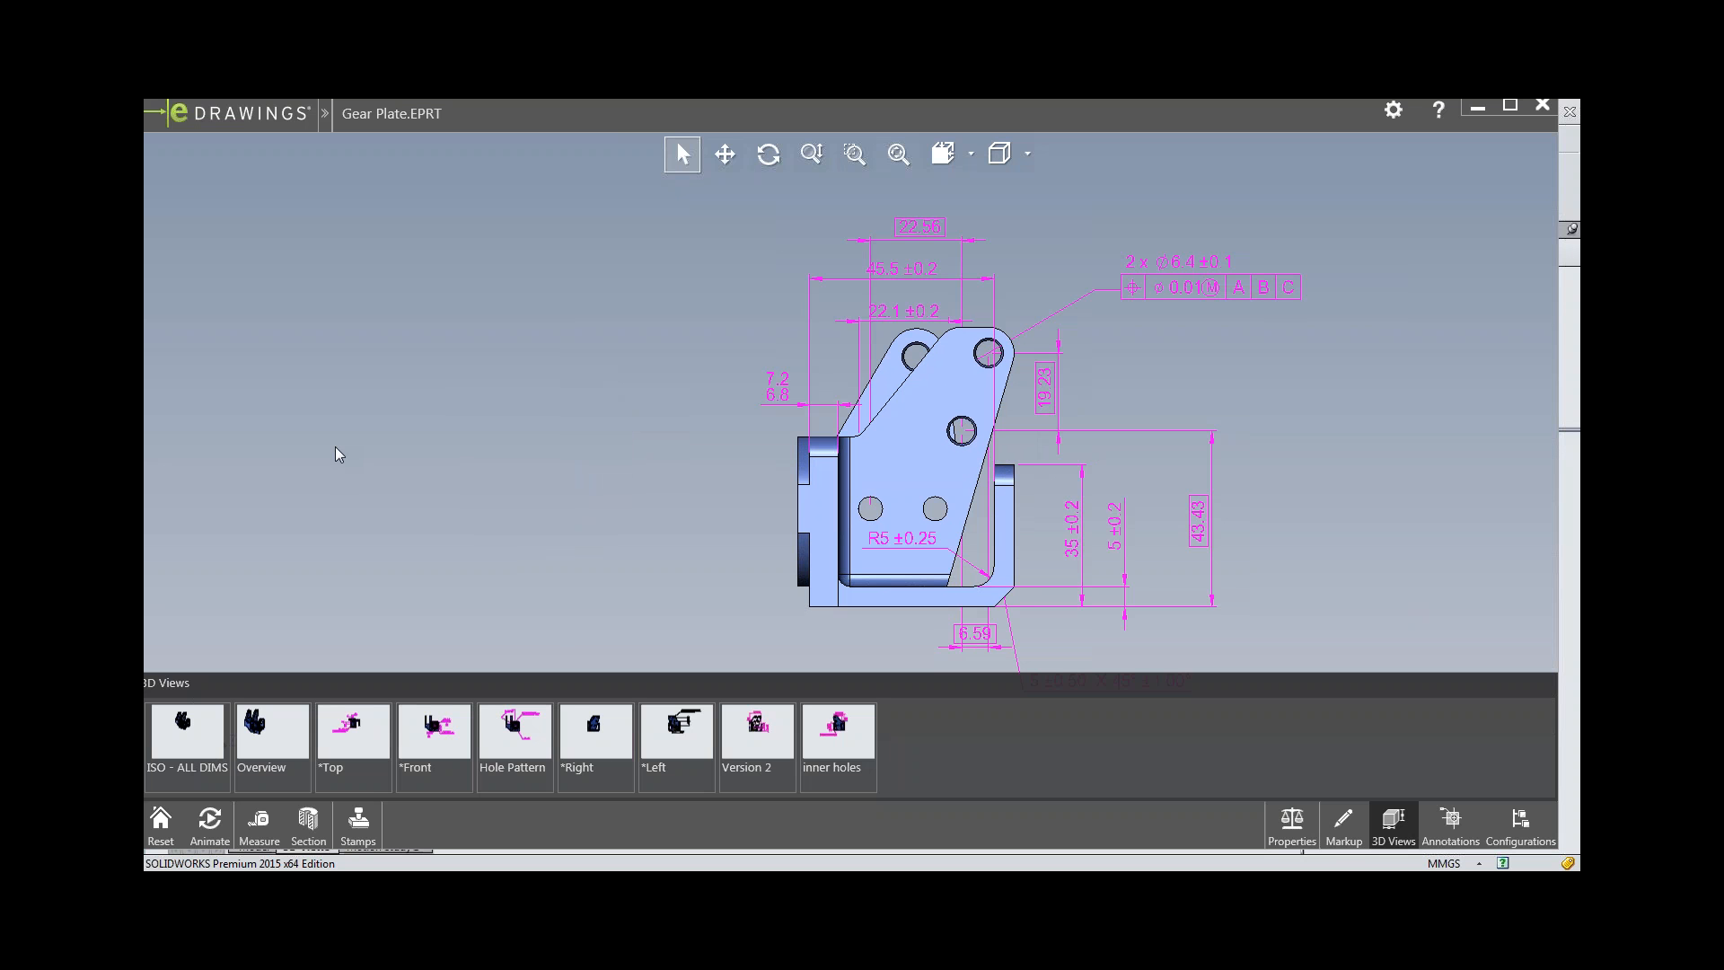
Inspect the published part from several angles and highlight the faces referenced by the 35 ±0.2 and 45.5 ±0.2 dimensions.
middle_drag(409, 406, 321, 419)
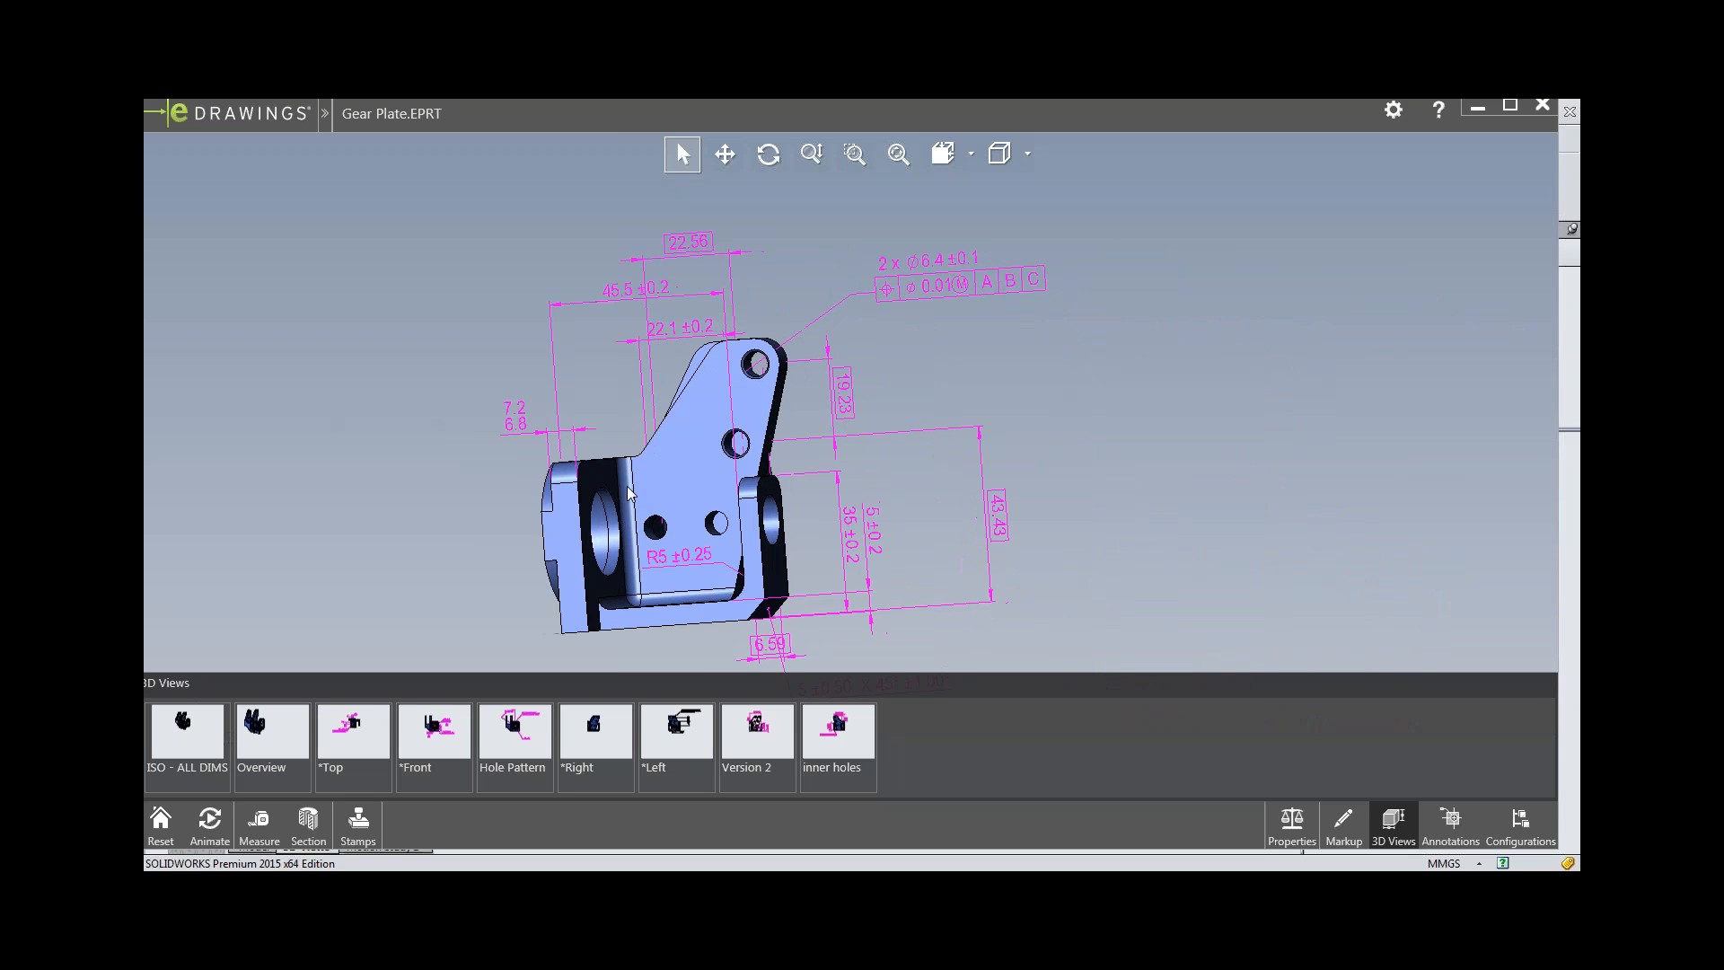
middle_drag(629, 493, 763, 509)
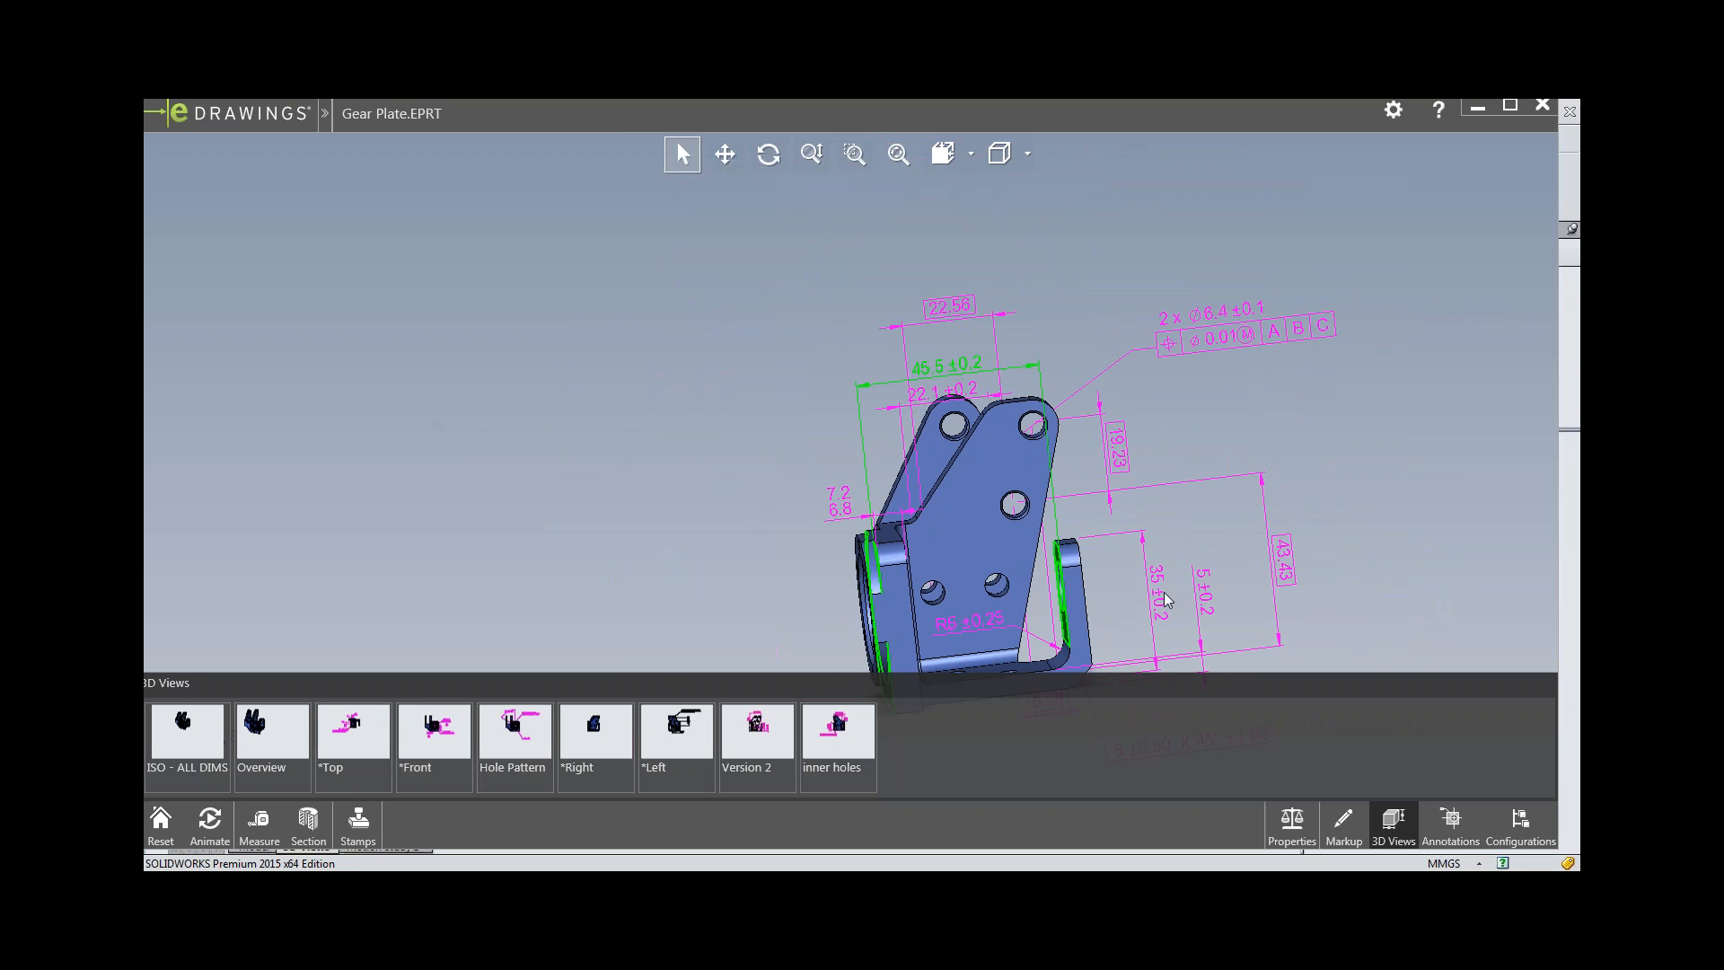
scroll(945, 584, down, 2)
middle_drag(944, 577, 968, 551)
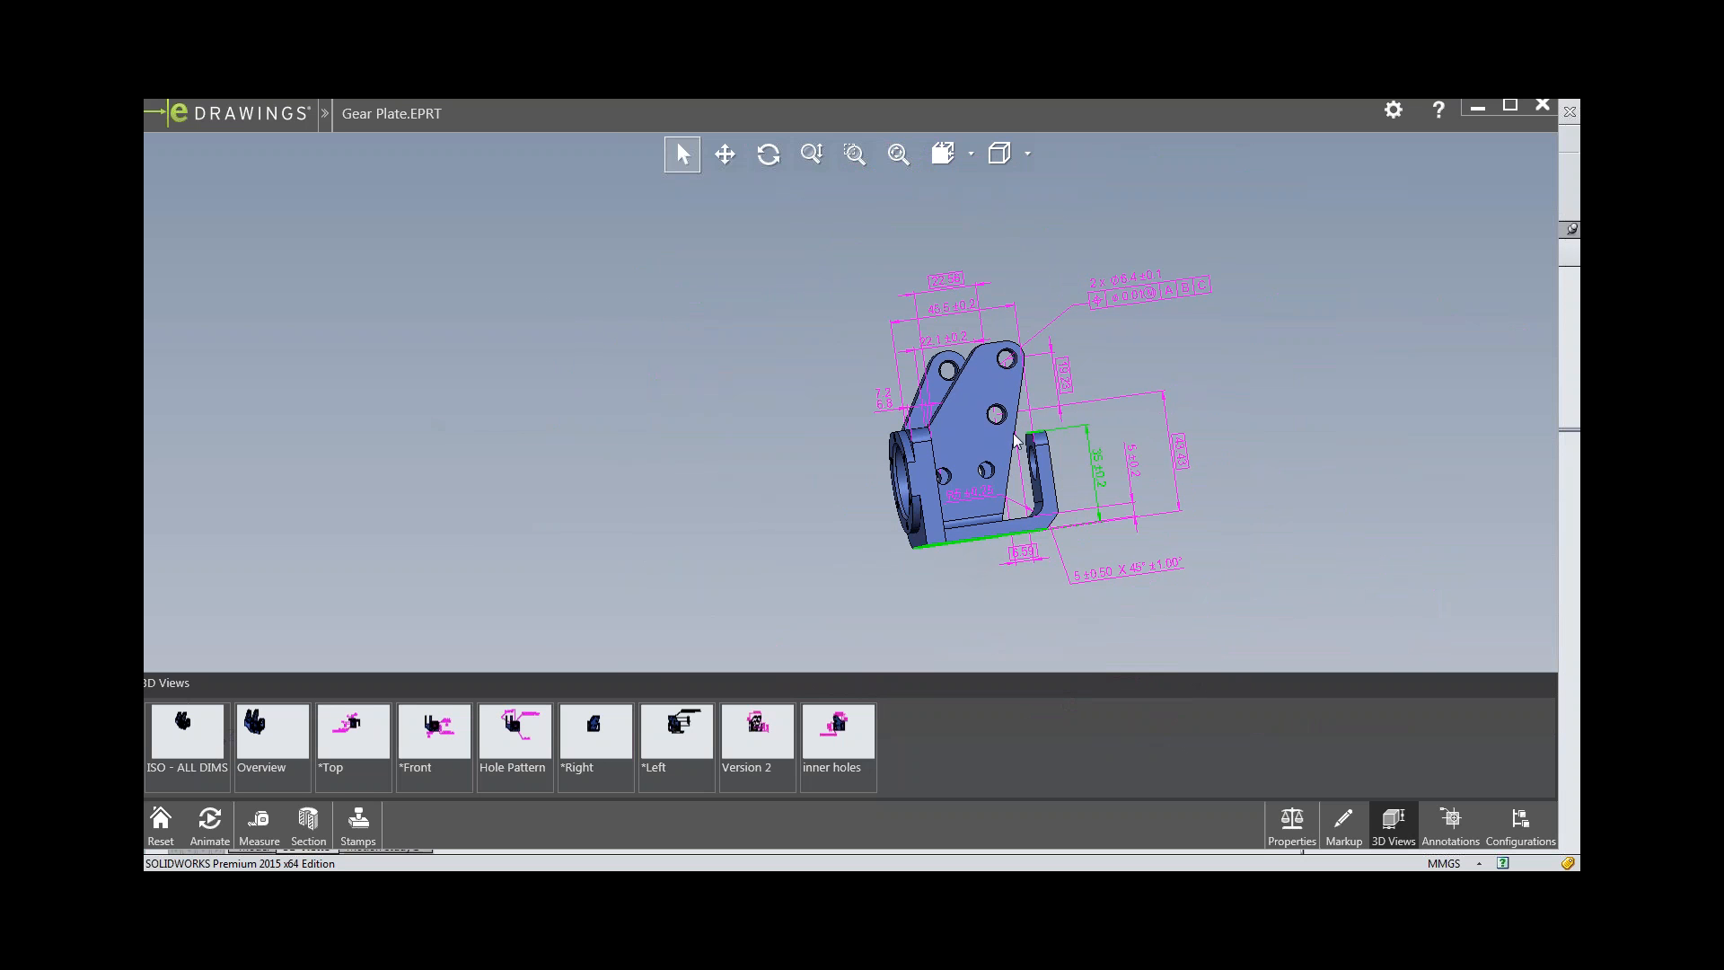
middle_drag(1024, 469, 1041, 495)
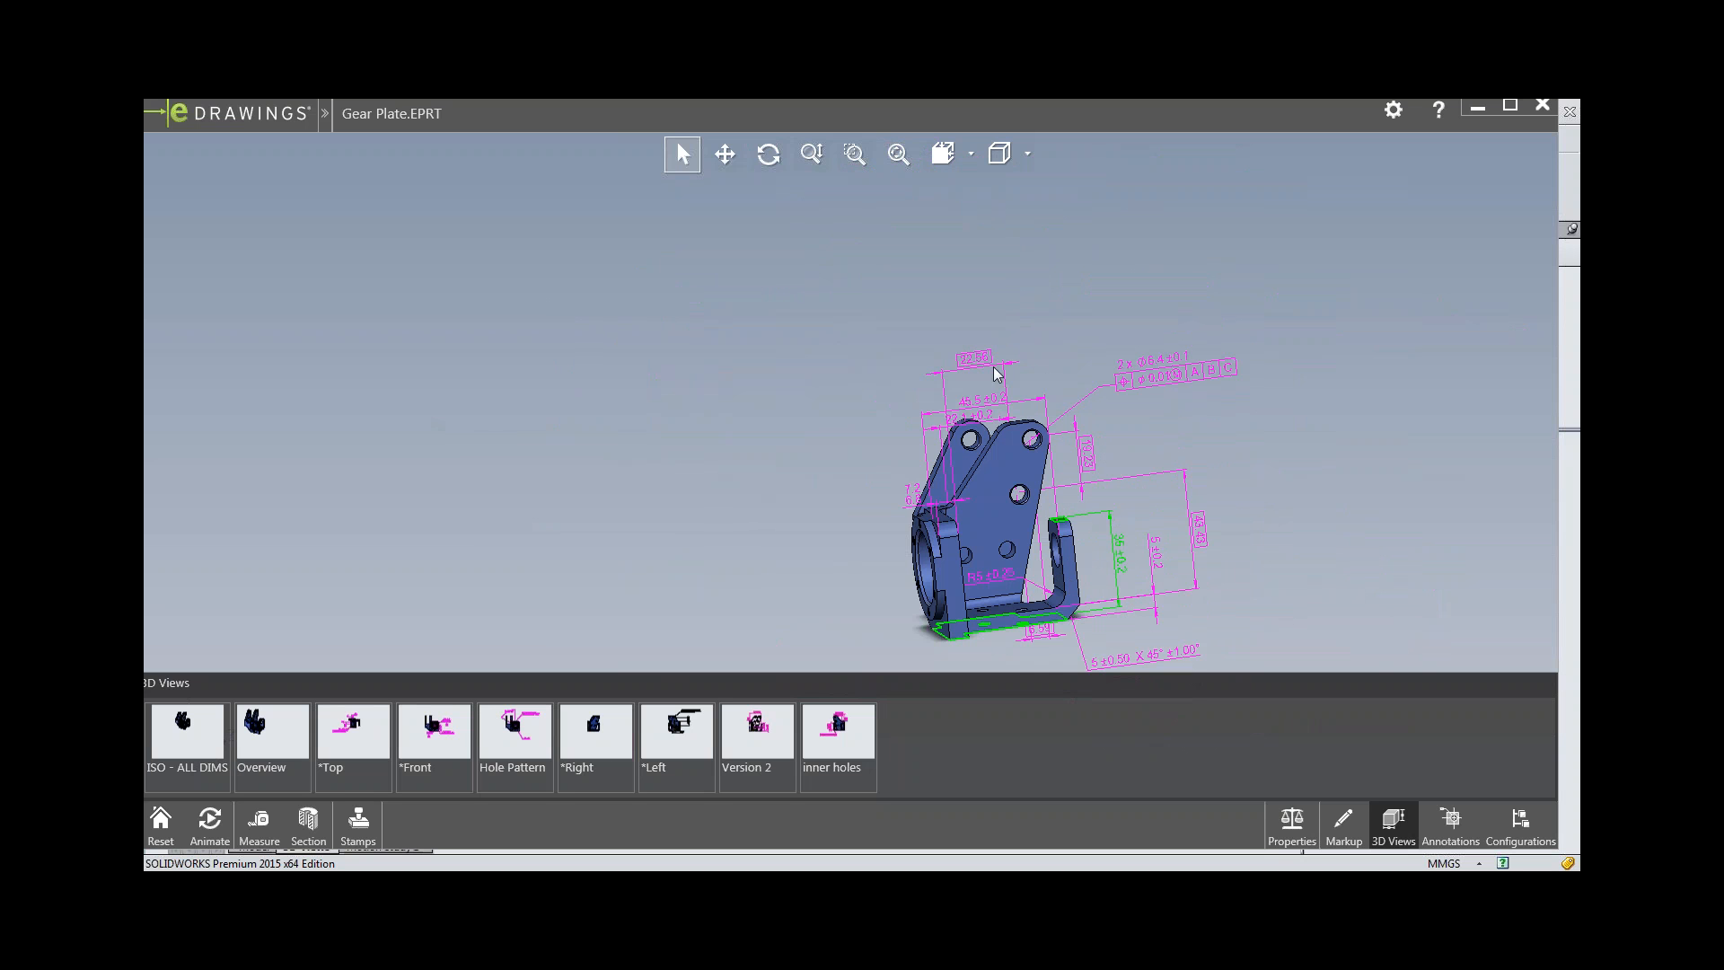
click(988, 407)
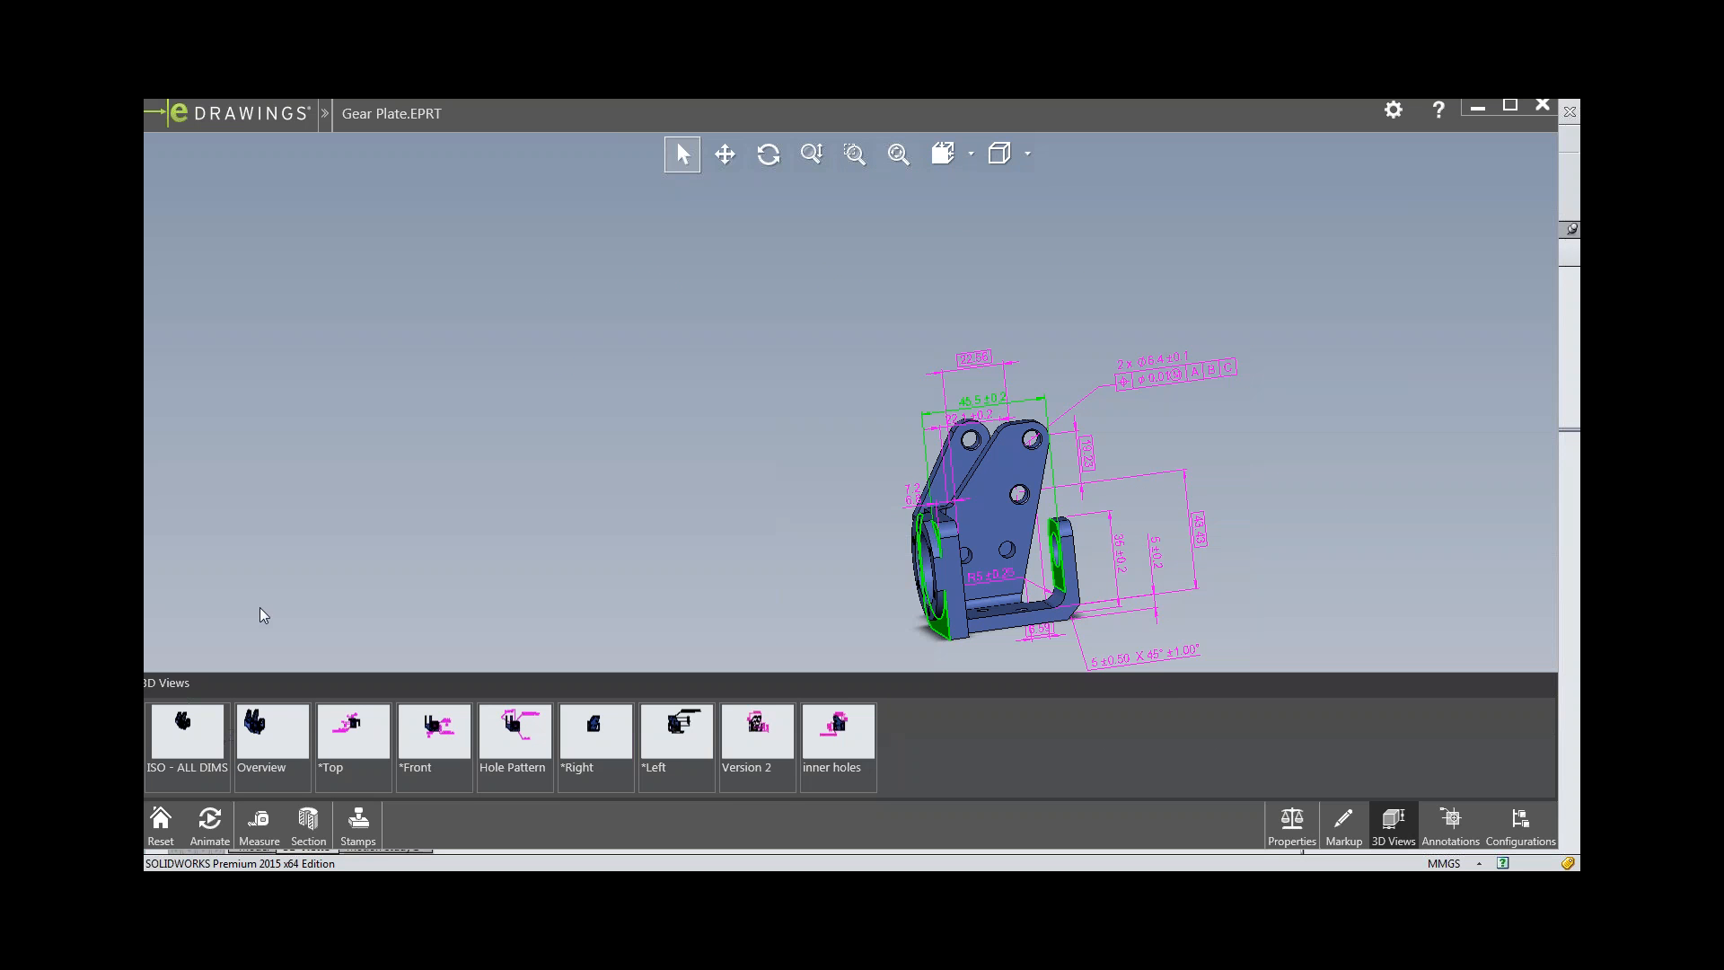
Check the Overview, *Top, inner holes and Version 2 views of the published file, and close eDrawings to return to SOLIDWORKS.
click(274, 718)
click(342, 724)
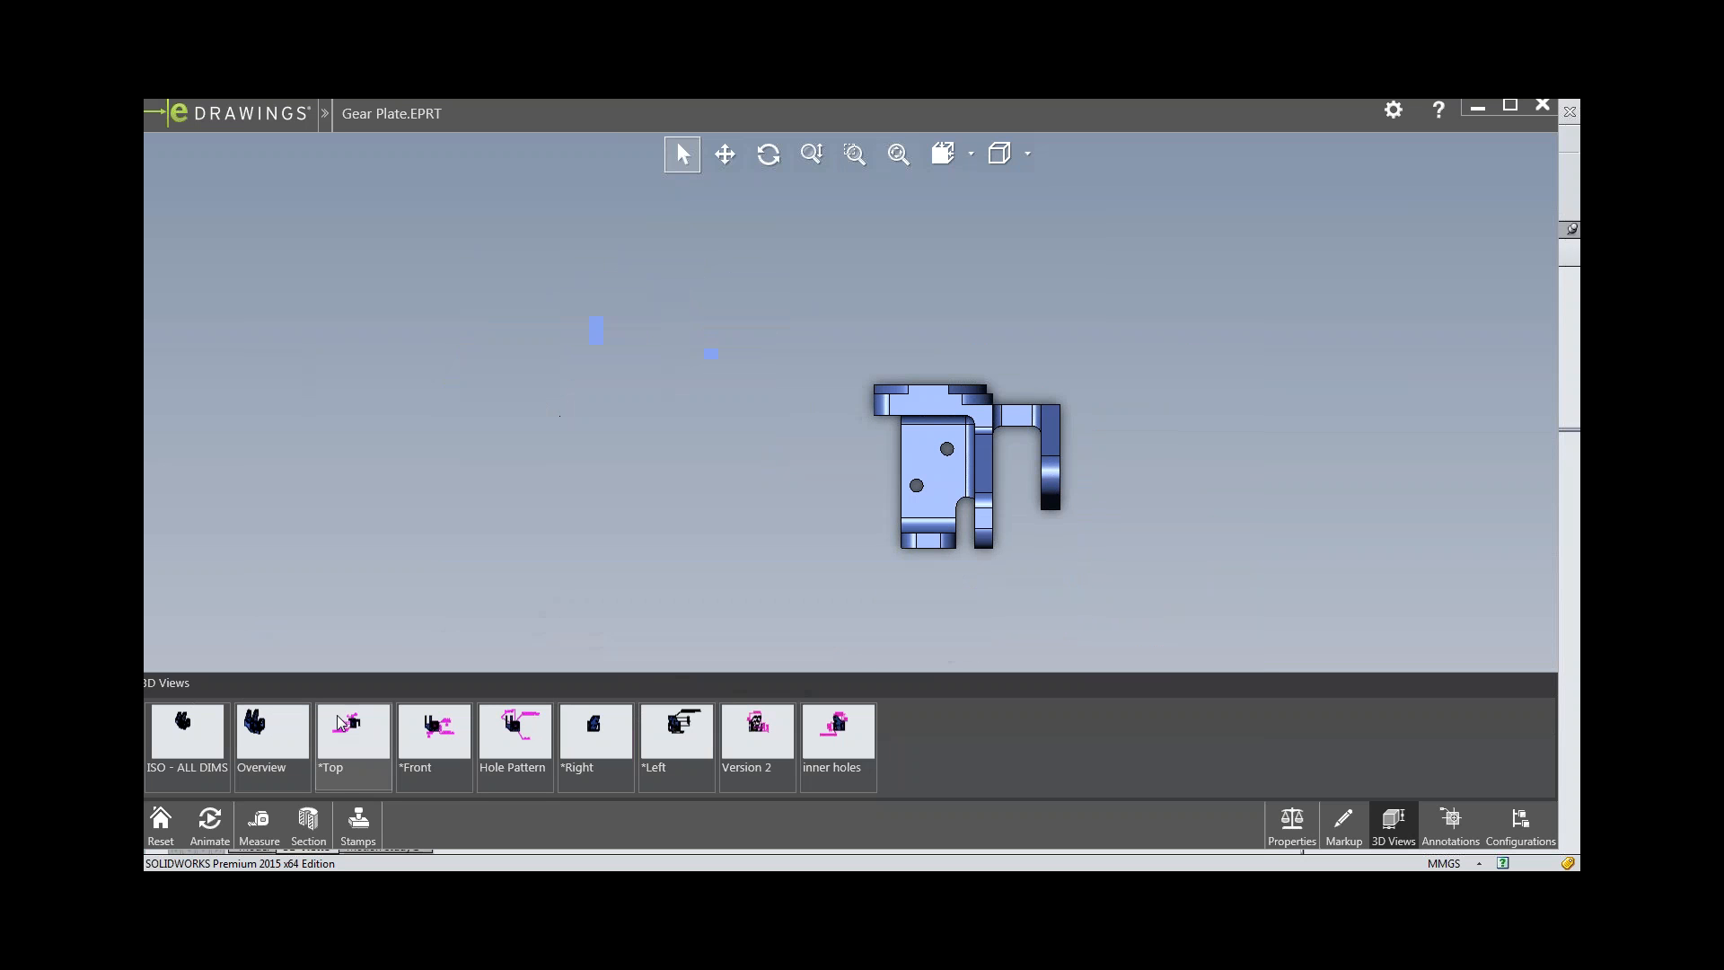
click(843, 734)
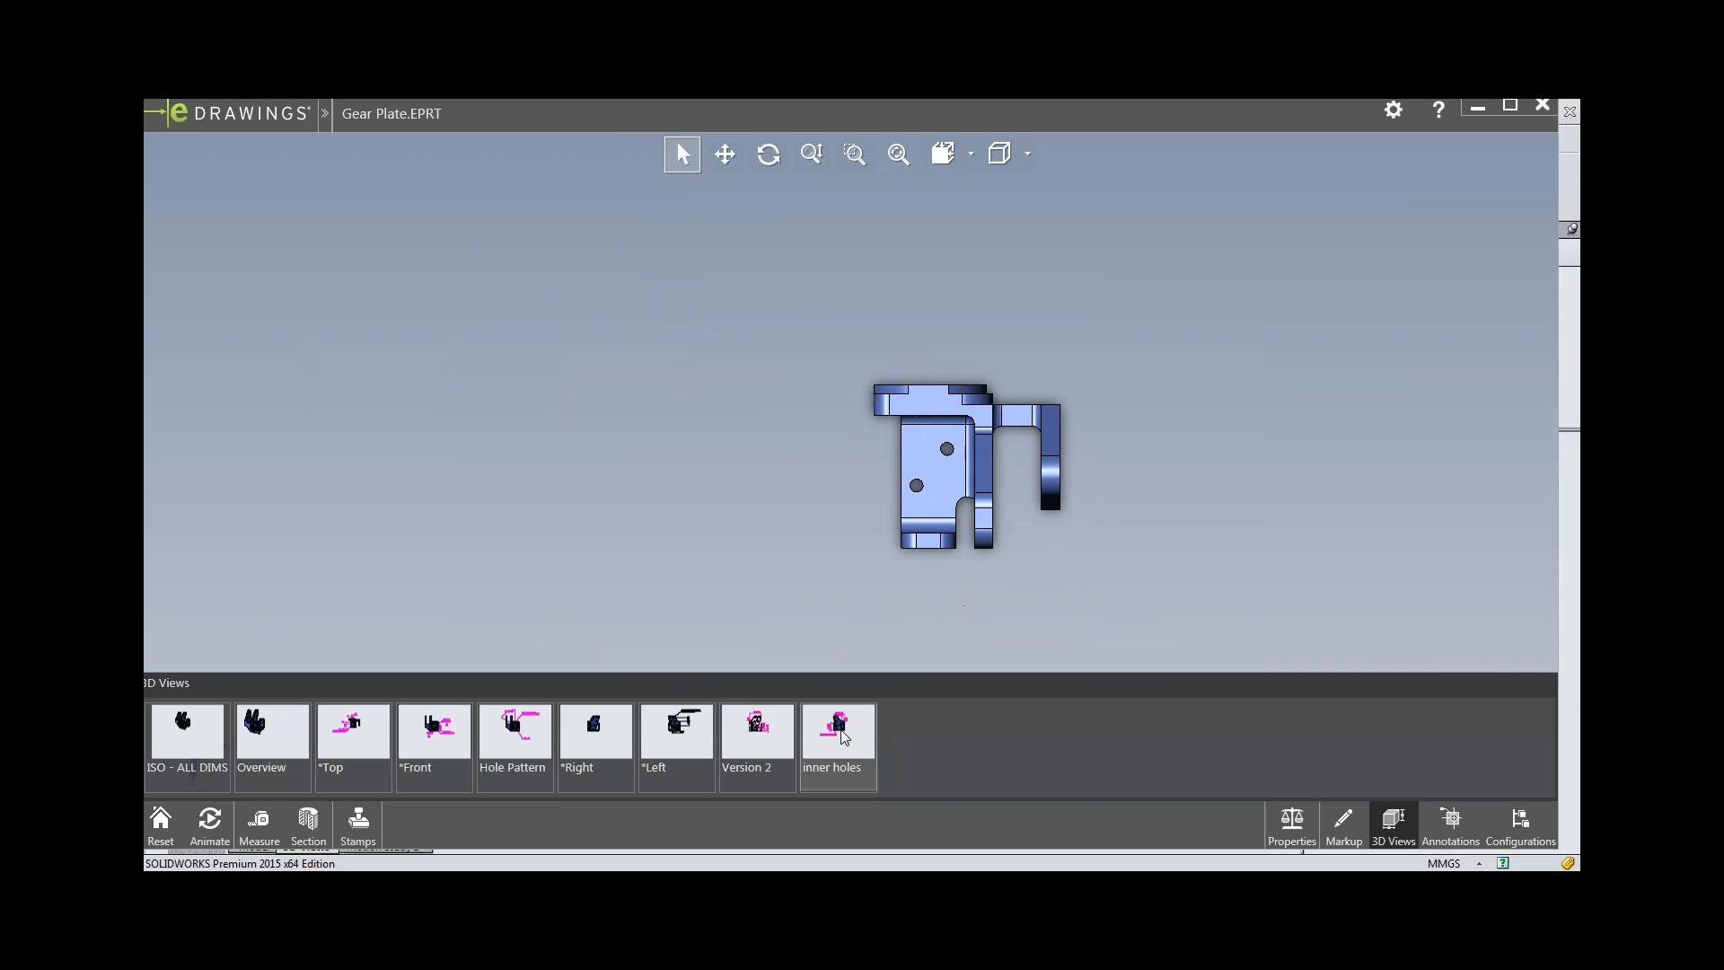
click(746, 740)
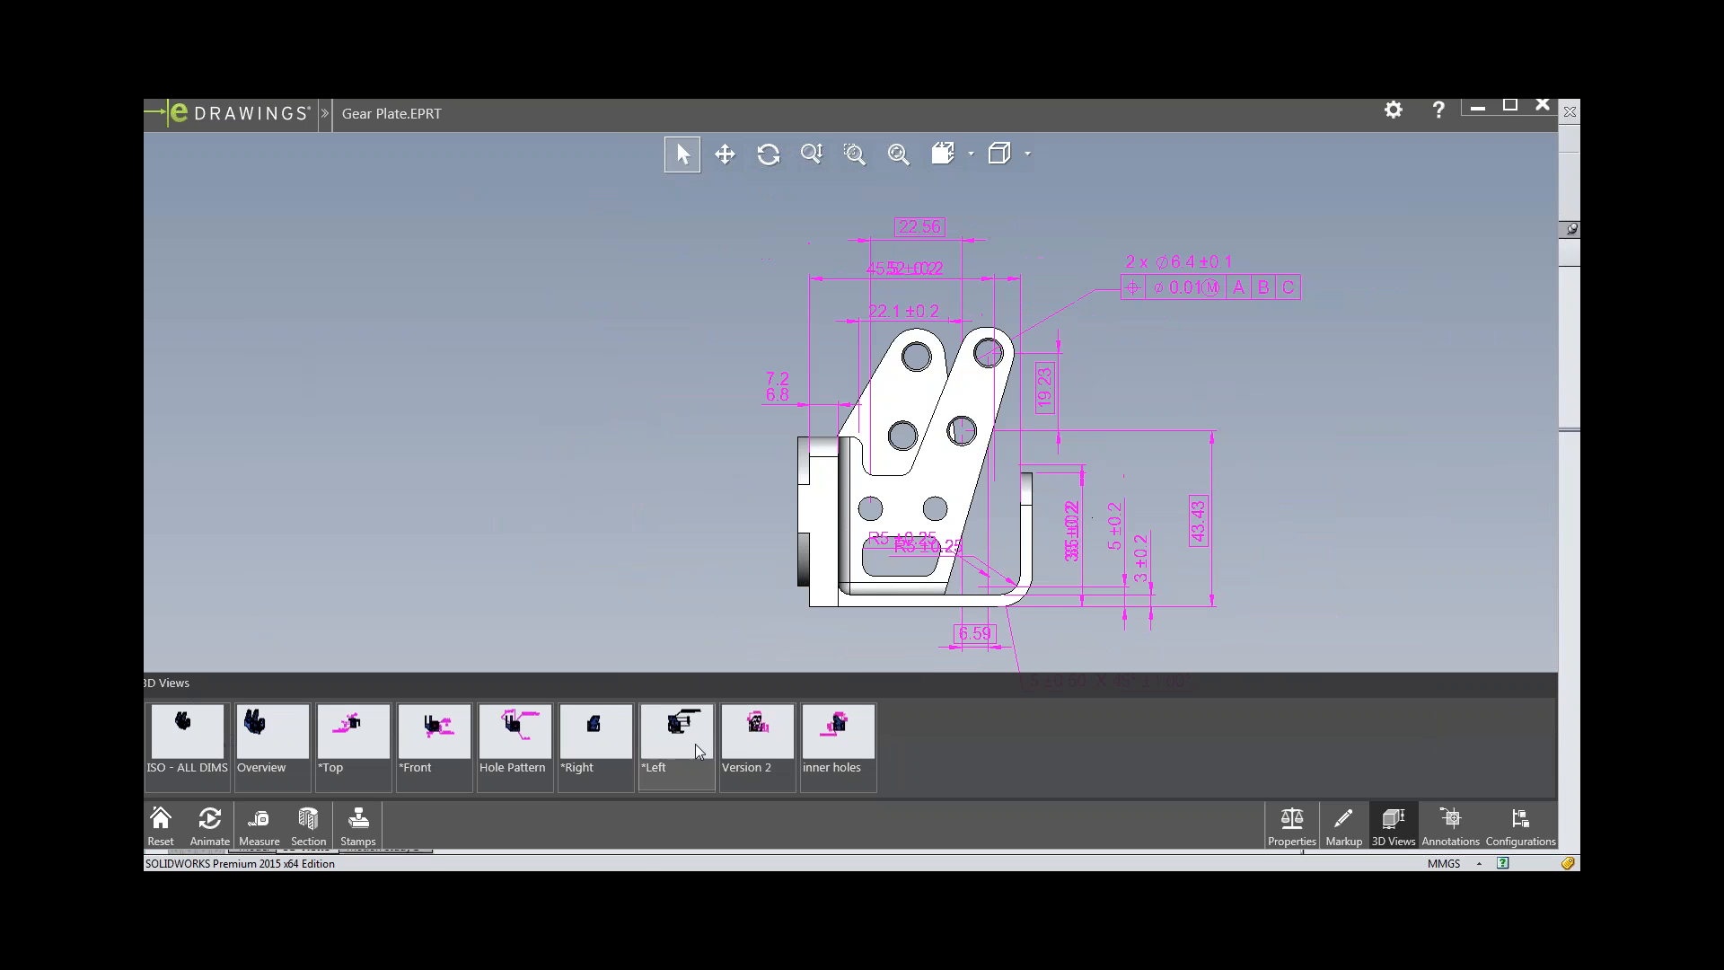
click(1542, 107)
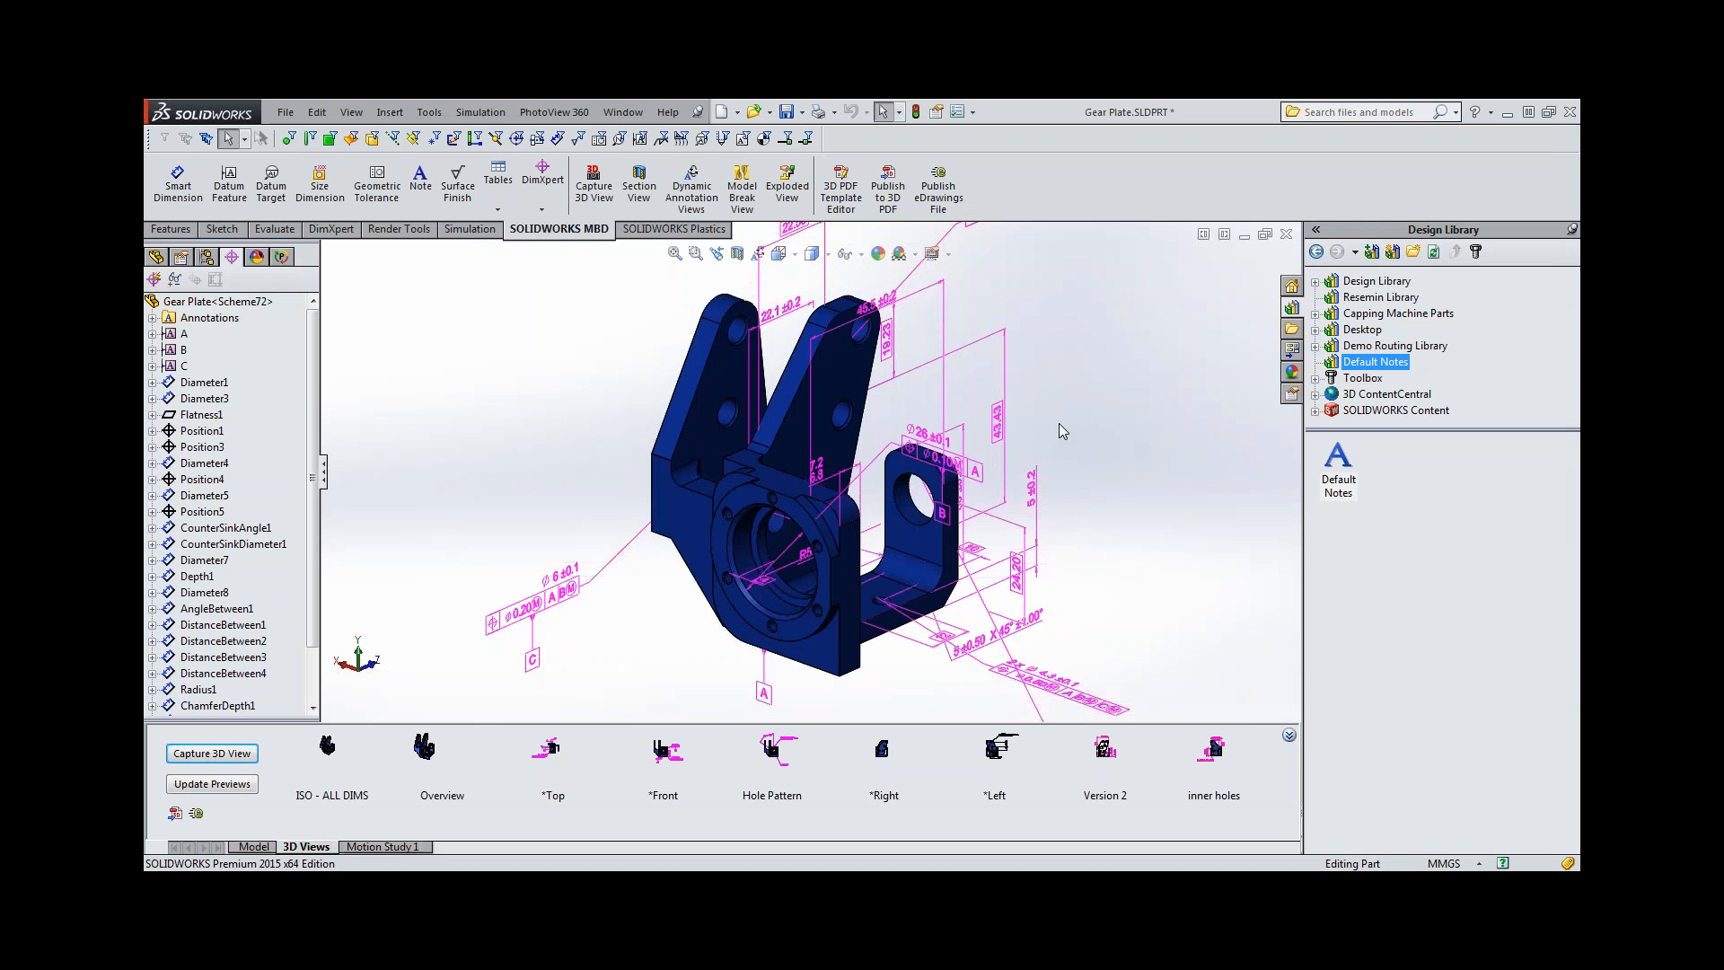
Open the A4 Part Landscape theme in the 3D PDF Template Editor to review its layout, and close the editor.
scroll(1059, 423, up, 2)
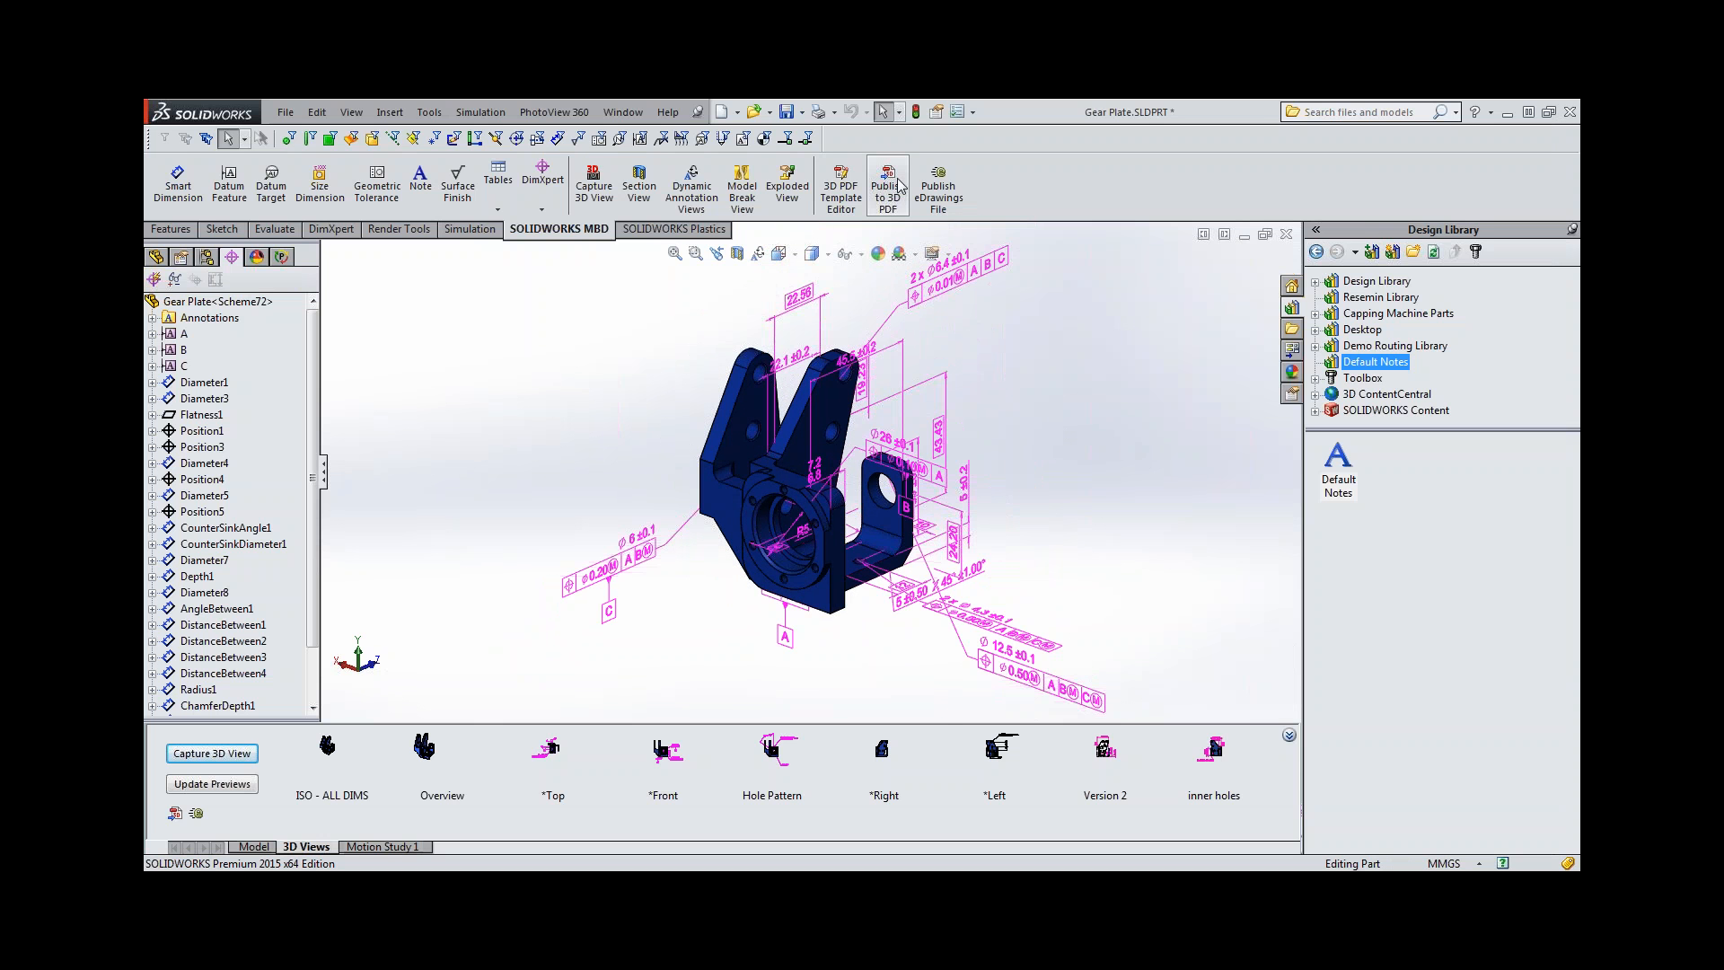
click(847, 180)
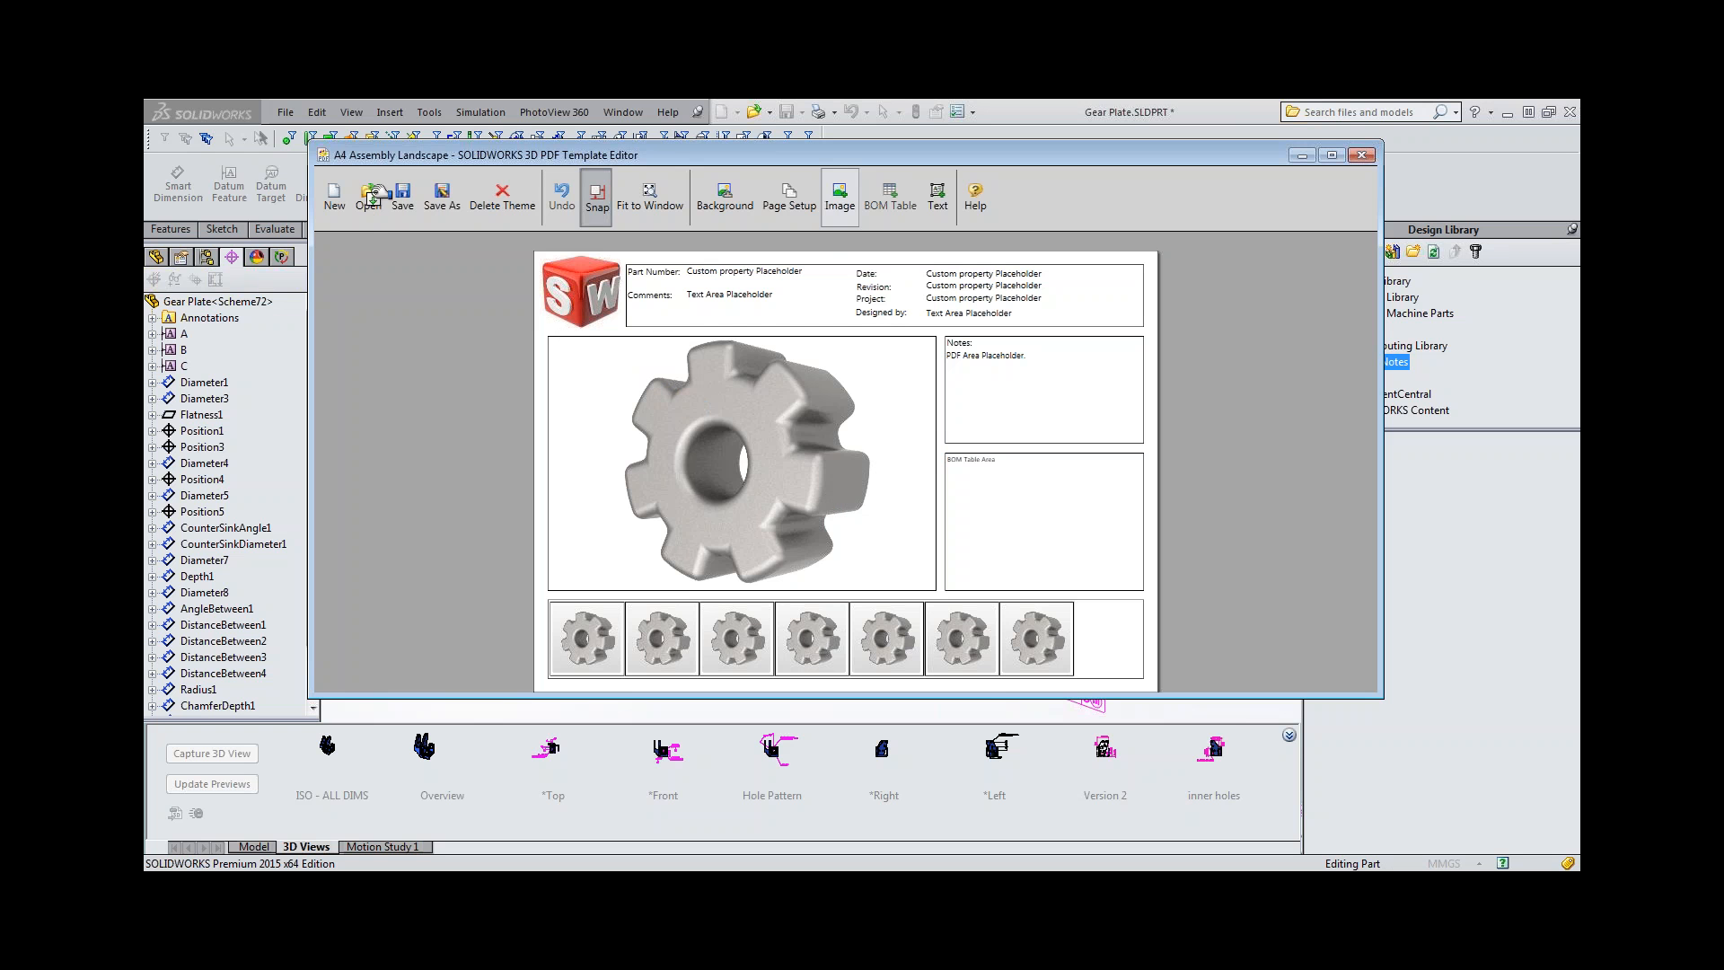
click(367, 196)
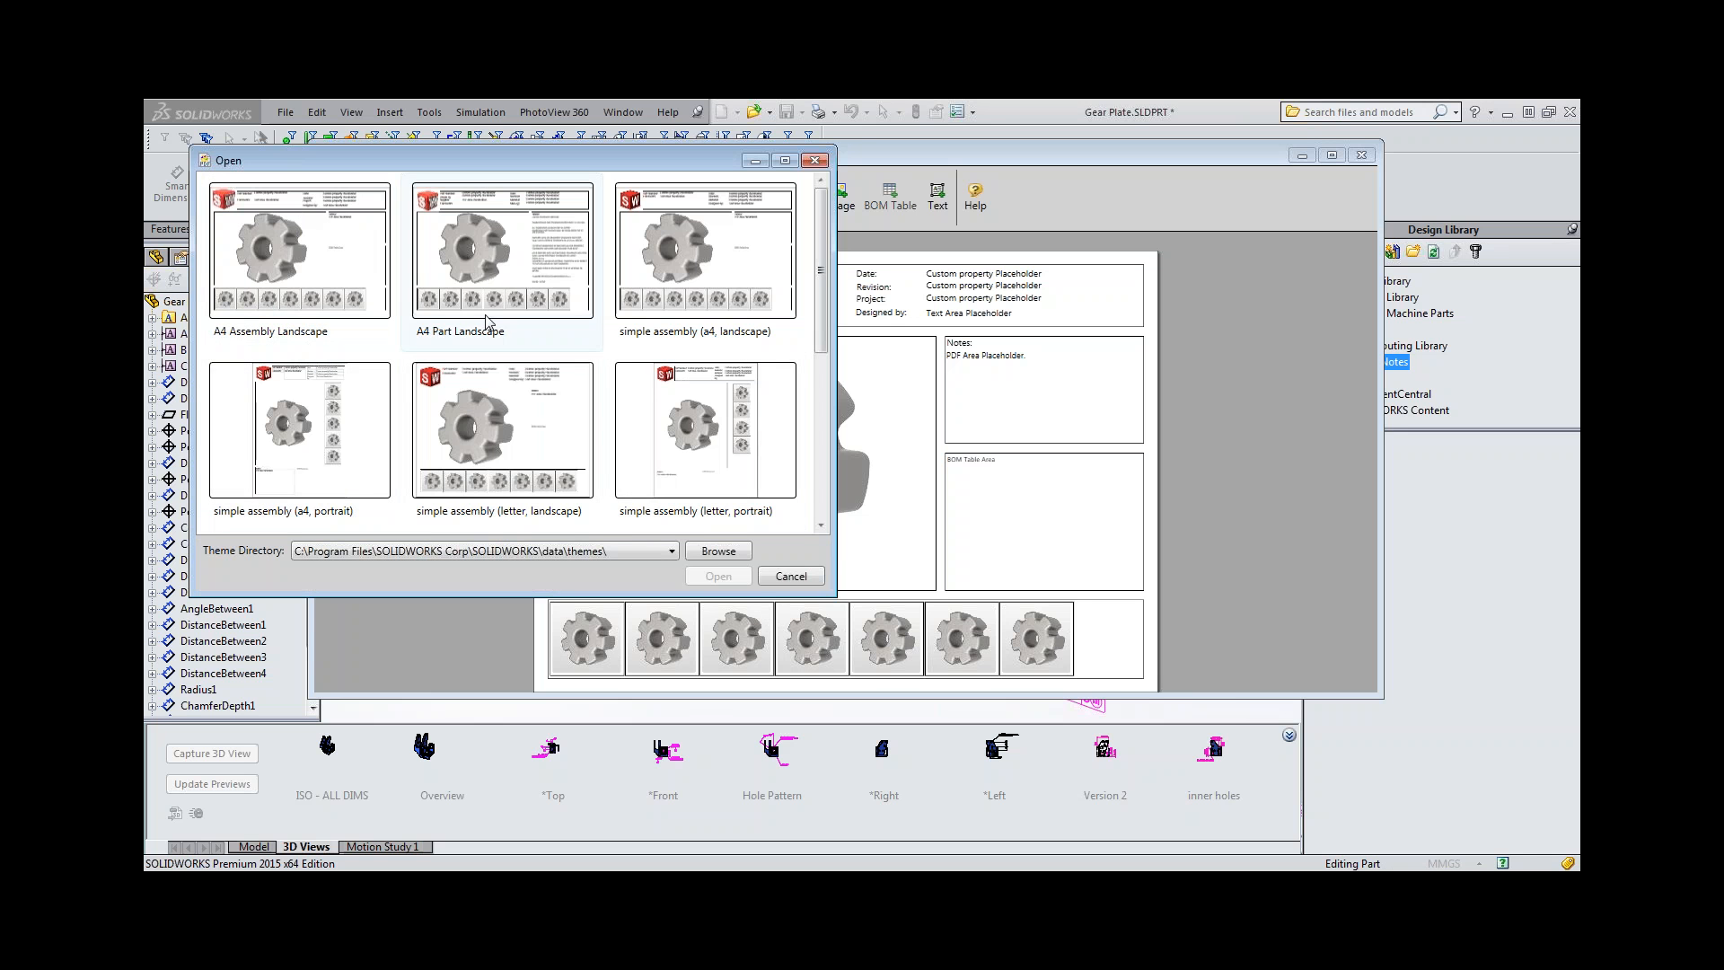
click(498, 279)
click(718, 576)
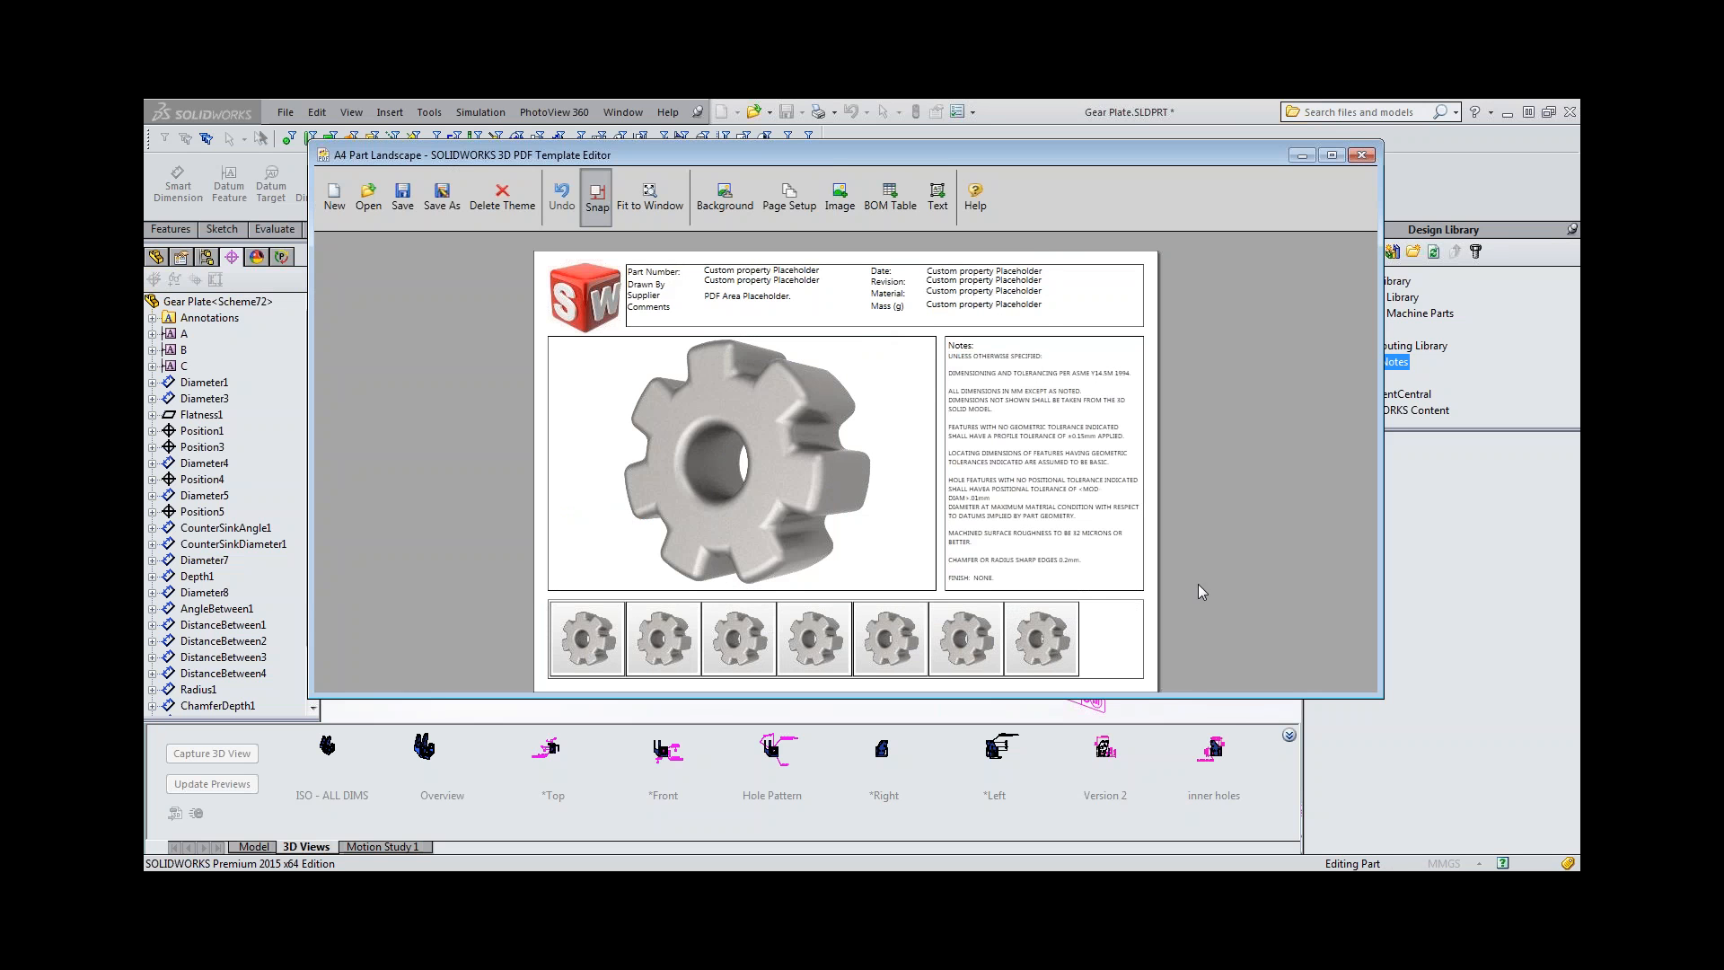
click(1362, 157)
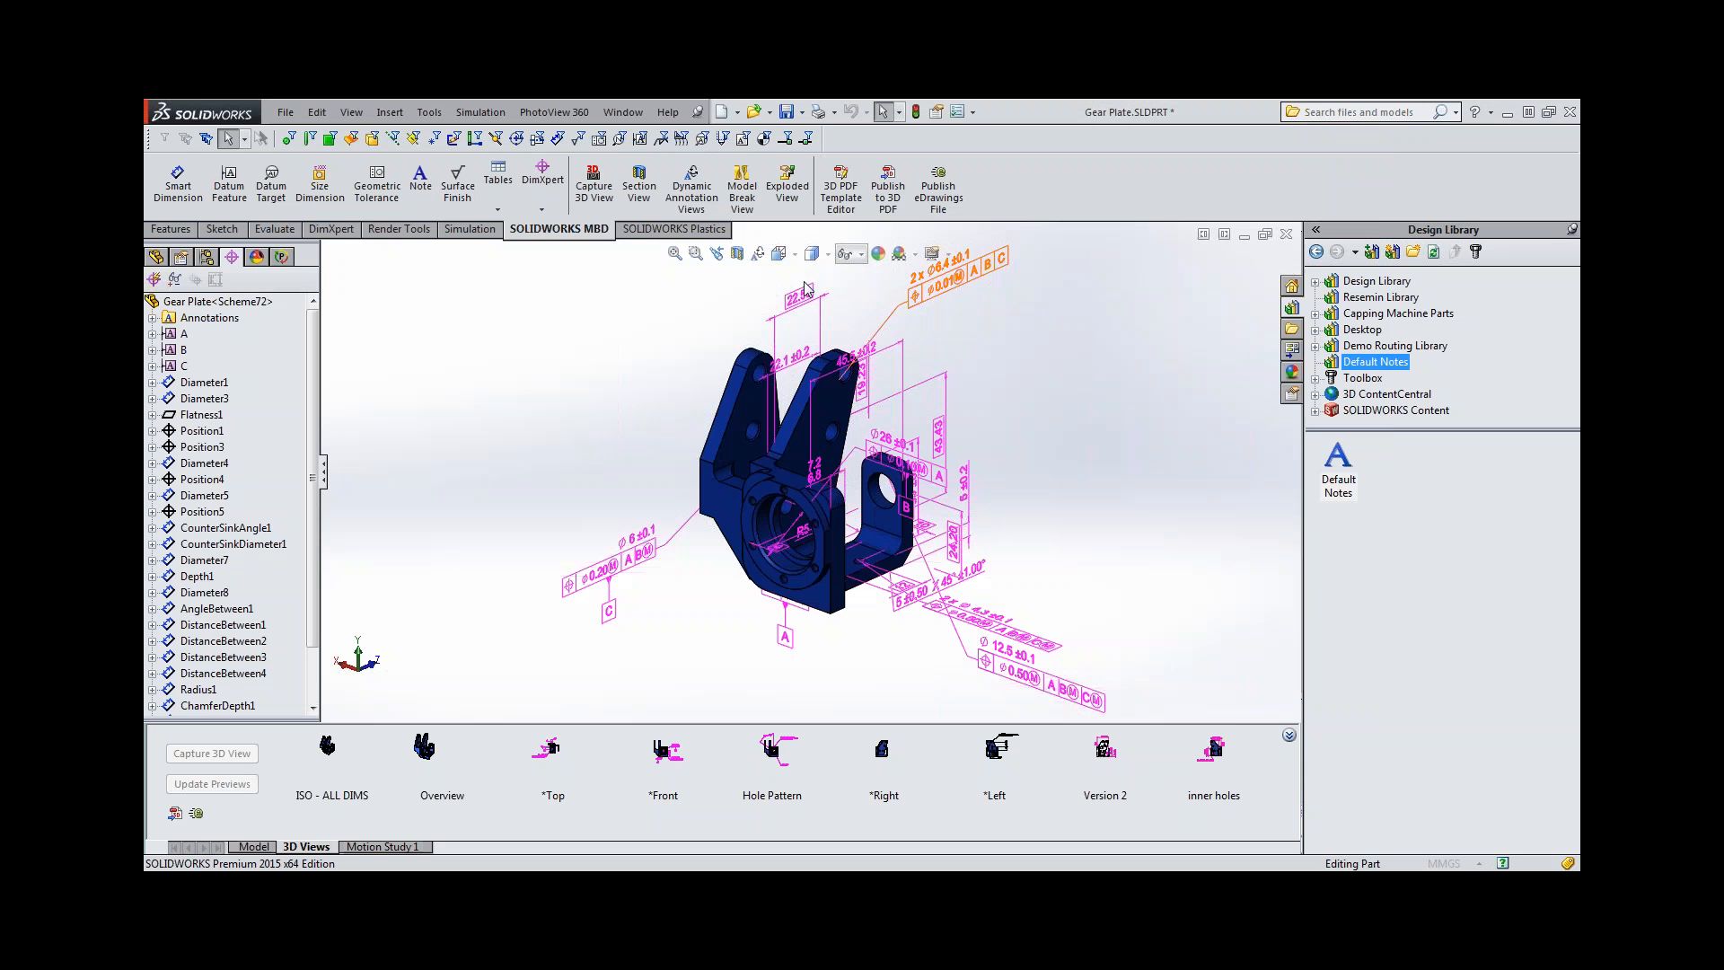
Set up a 3D PDF publication with the A4 Part Landscape theme and select the captured 3D views through inner holes for inclusion.
click(886, 198)
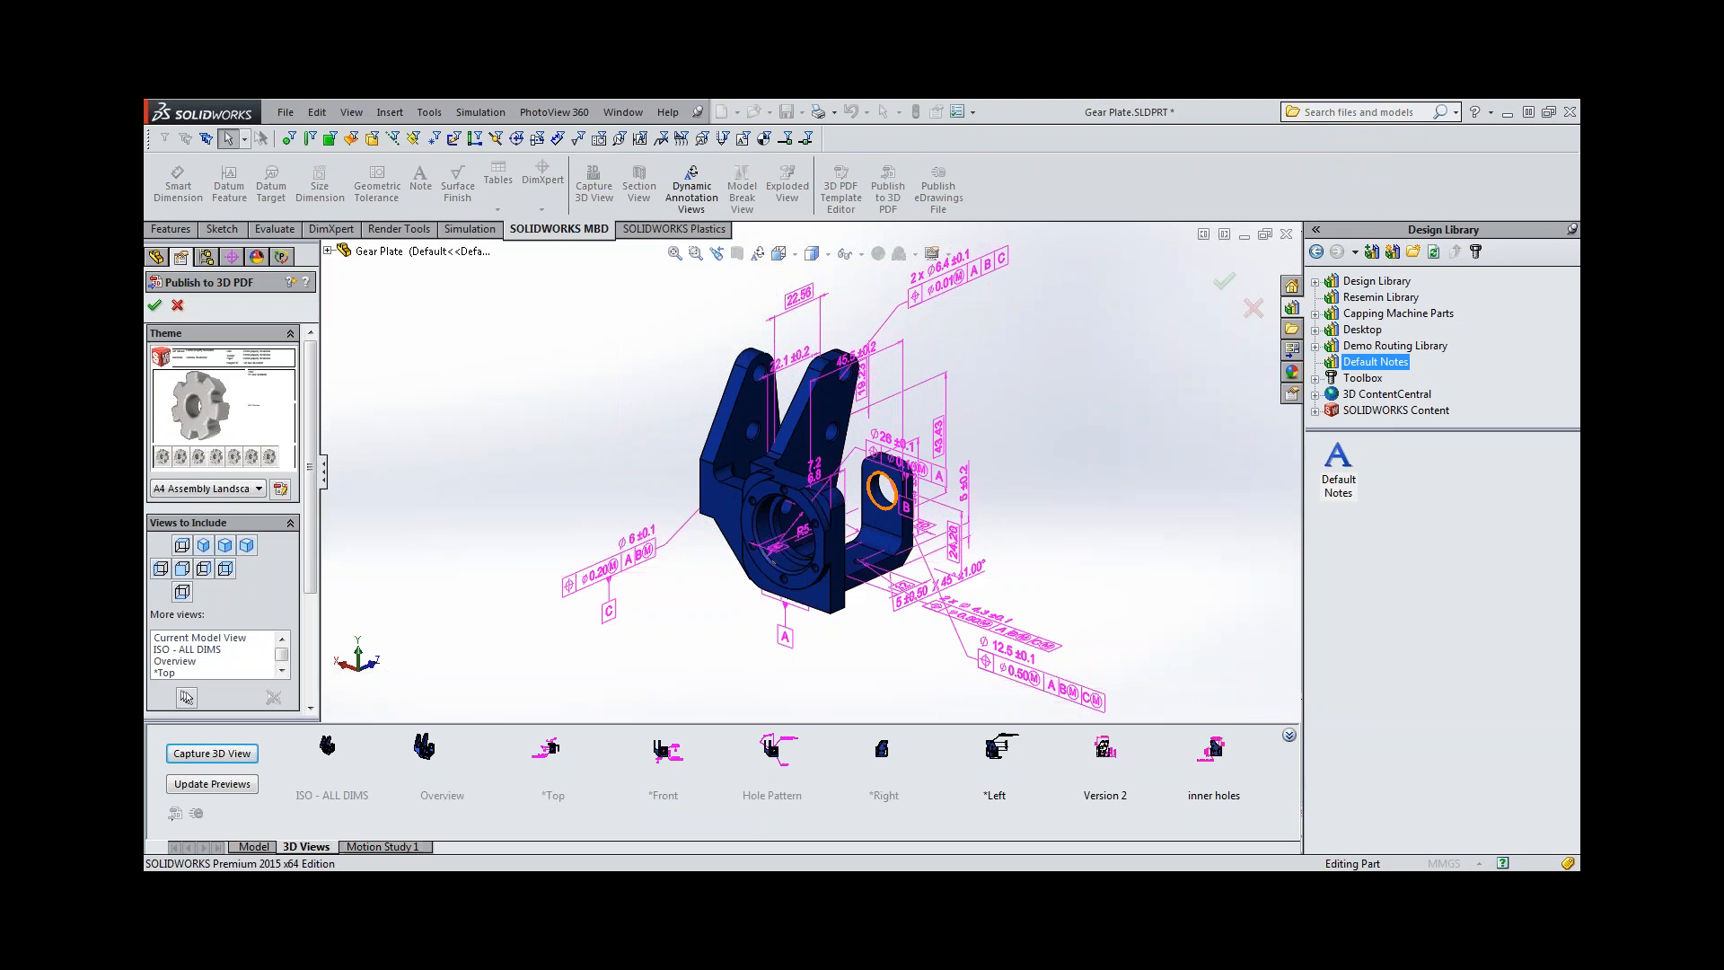
click(238, 490)
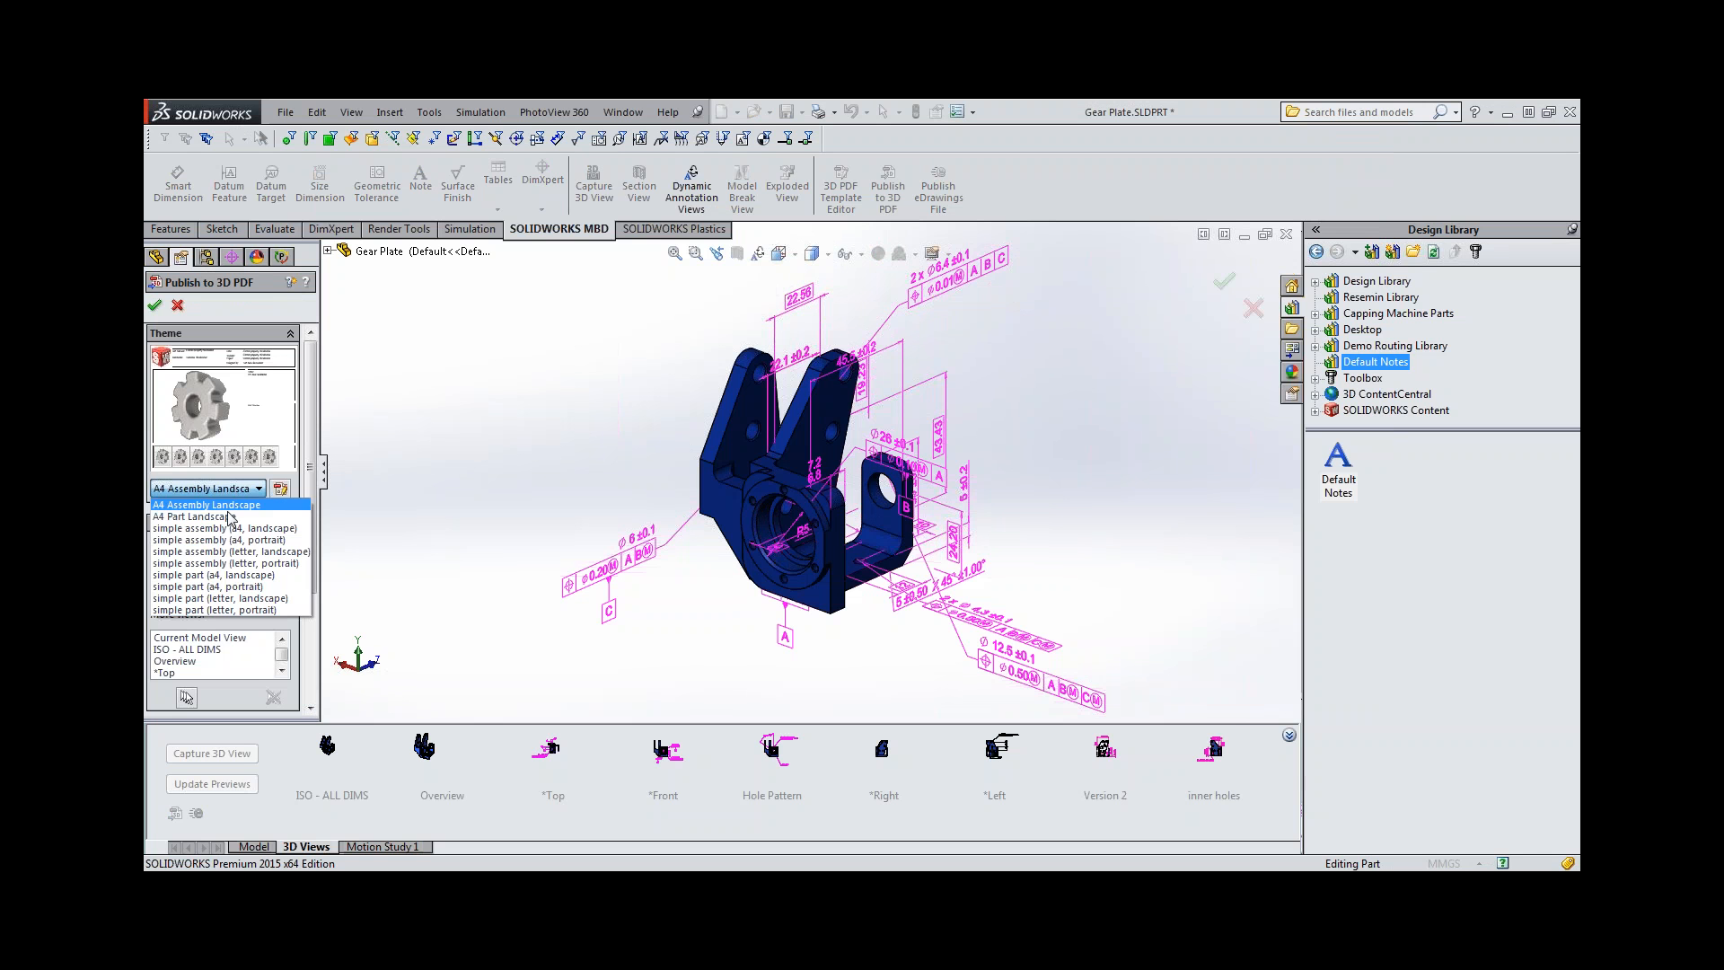
click(228, 523)
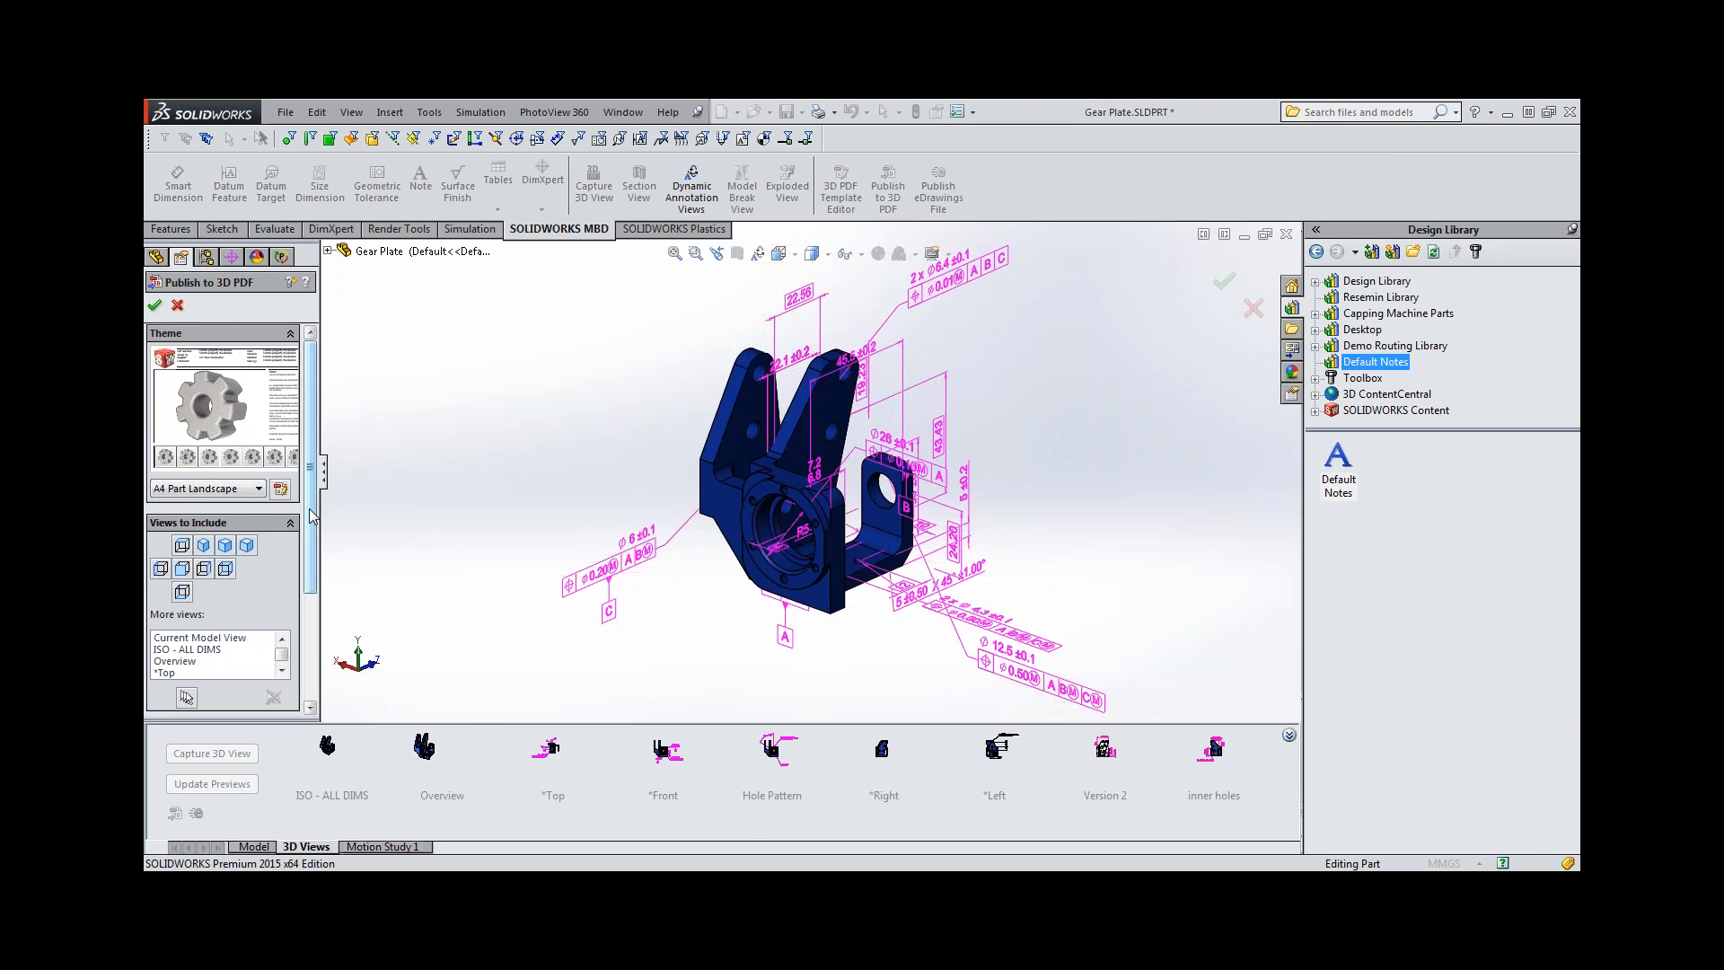
drag(310, 509, 309, 561)
click(192, 564)
scroll(199, 580, down, 2)
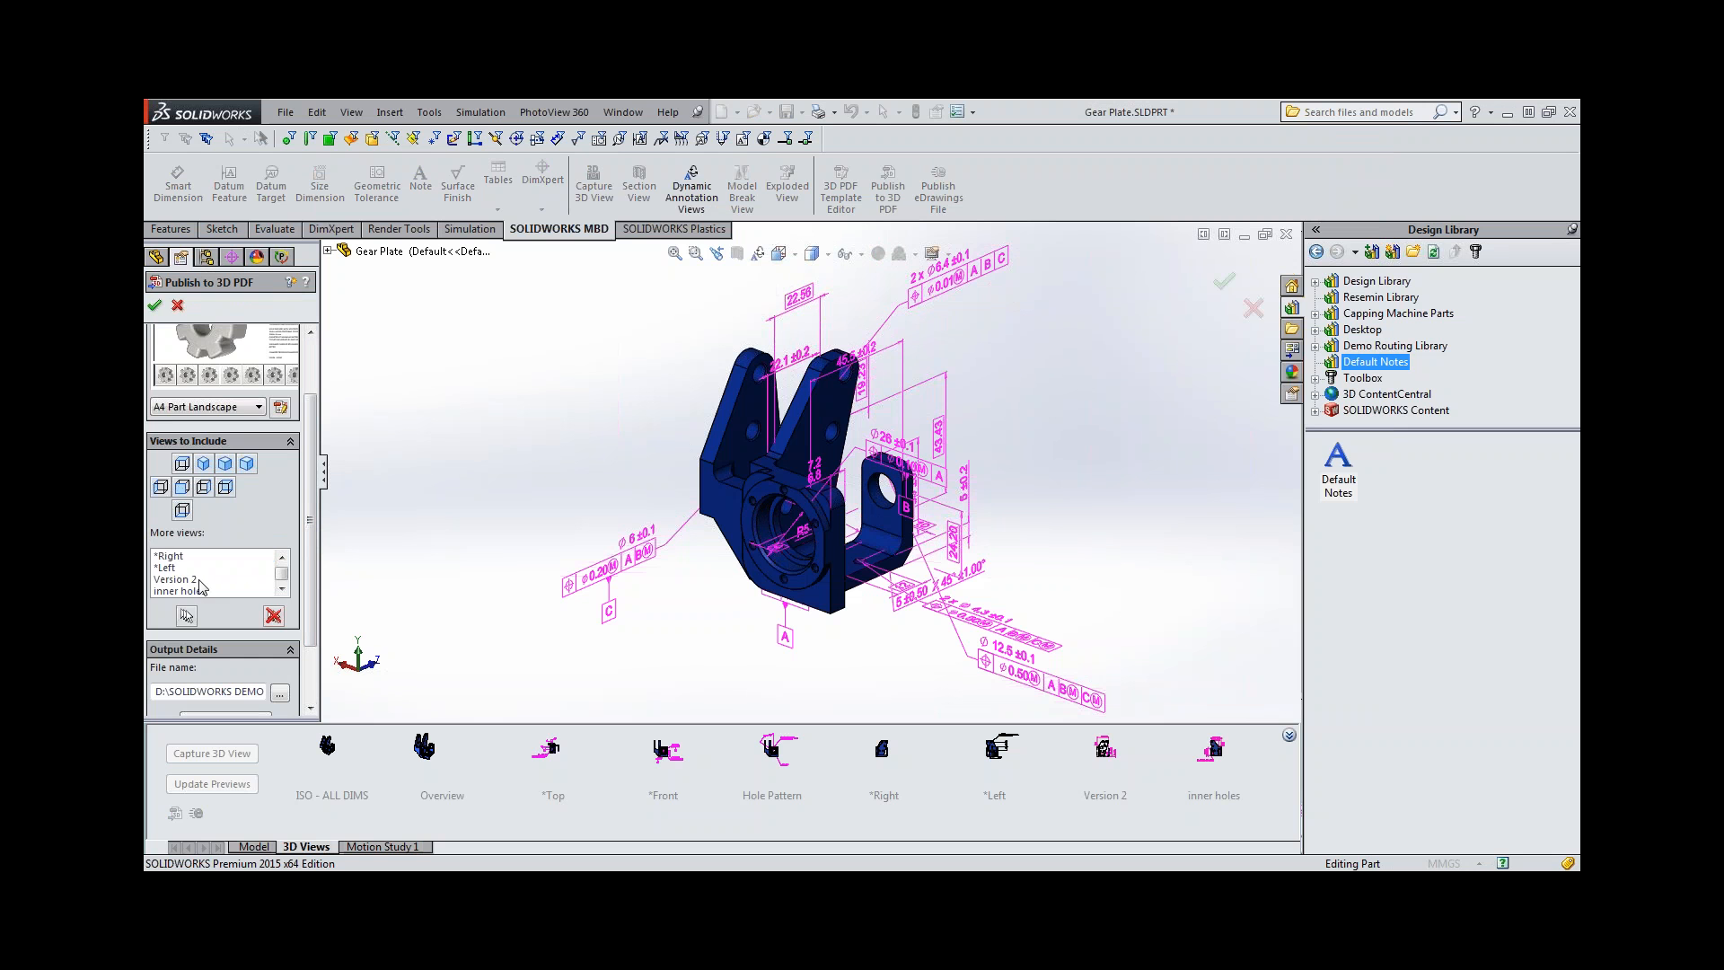
shift+click(210, 589)
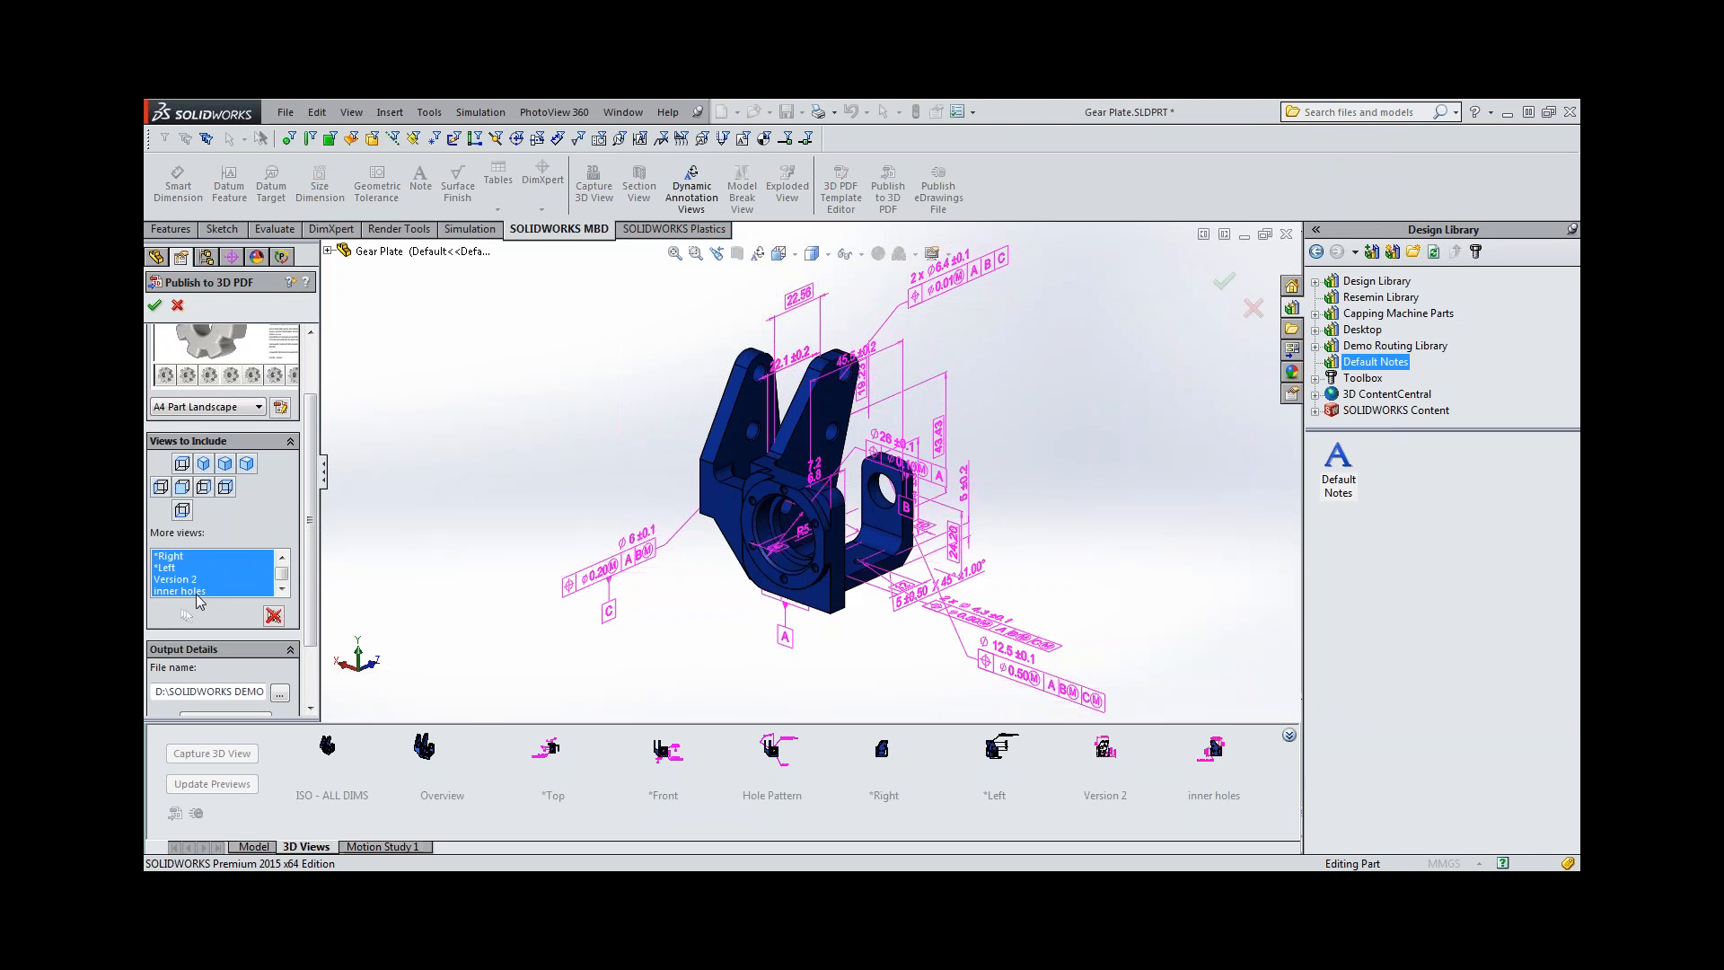
Check the custom property fields for the title block and publish the 3D PDF.
drag(312, 569, 312, 622)
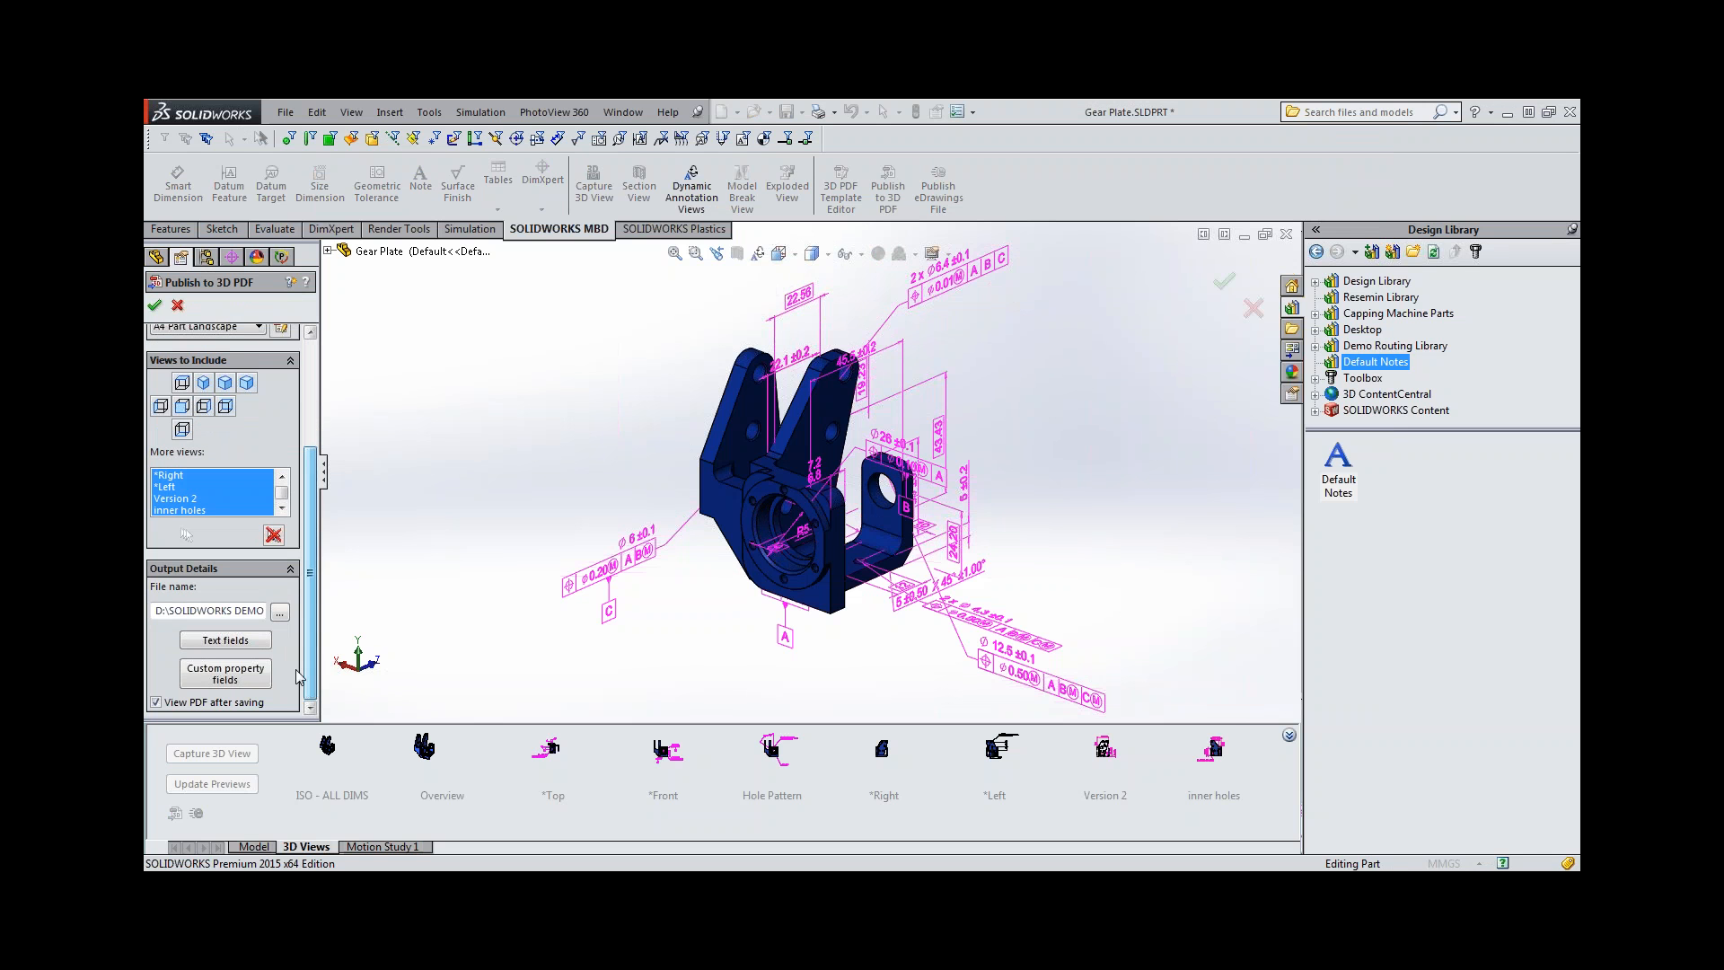
click(205, 680)
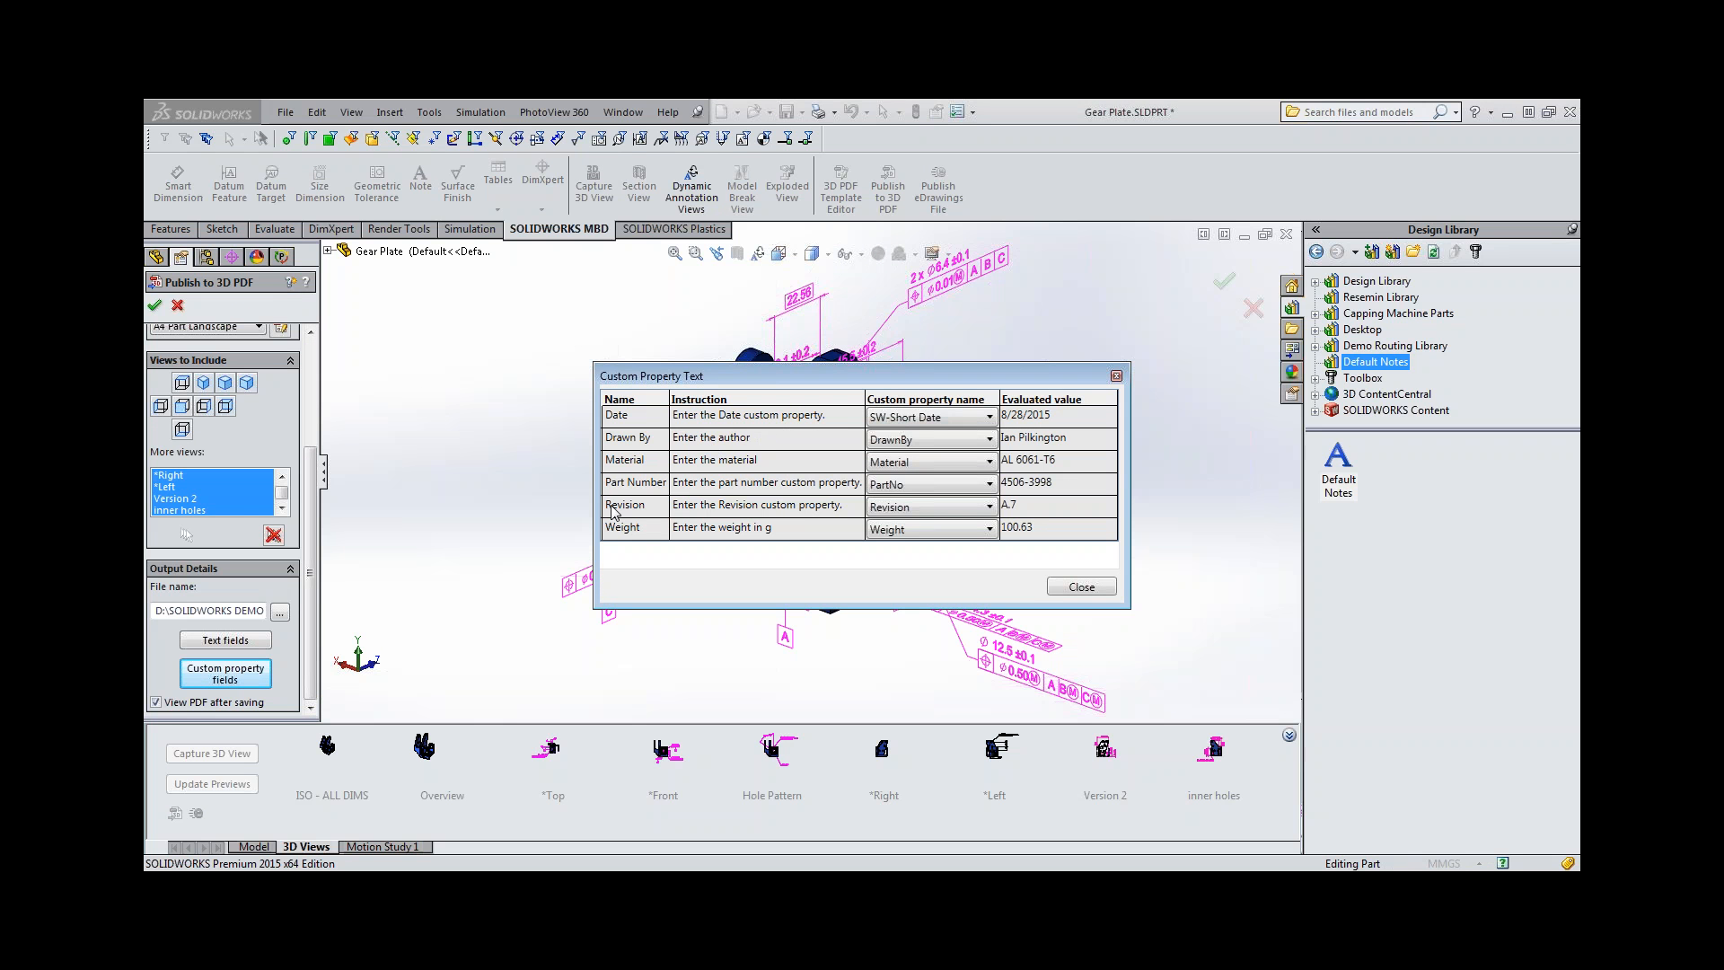
click(1078, 588)
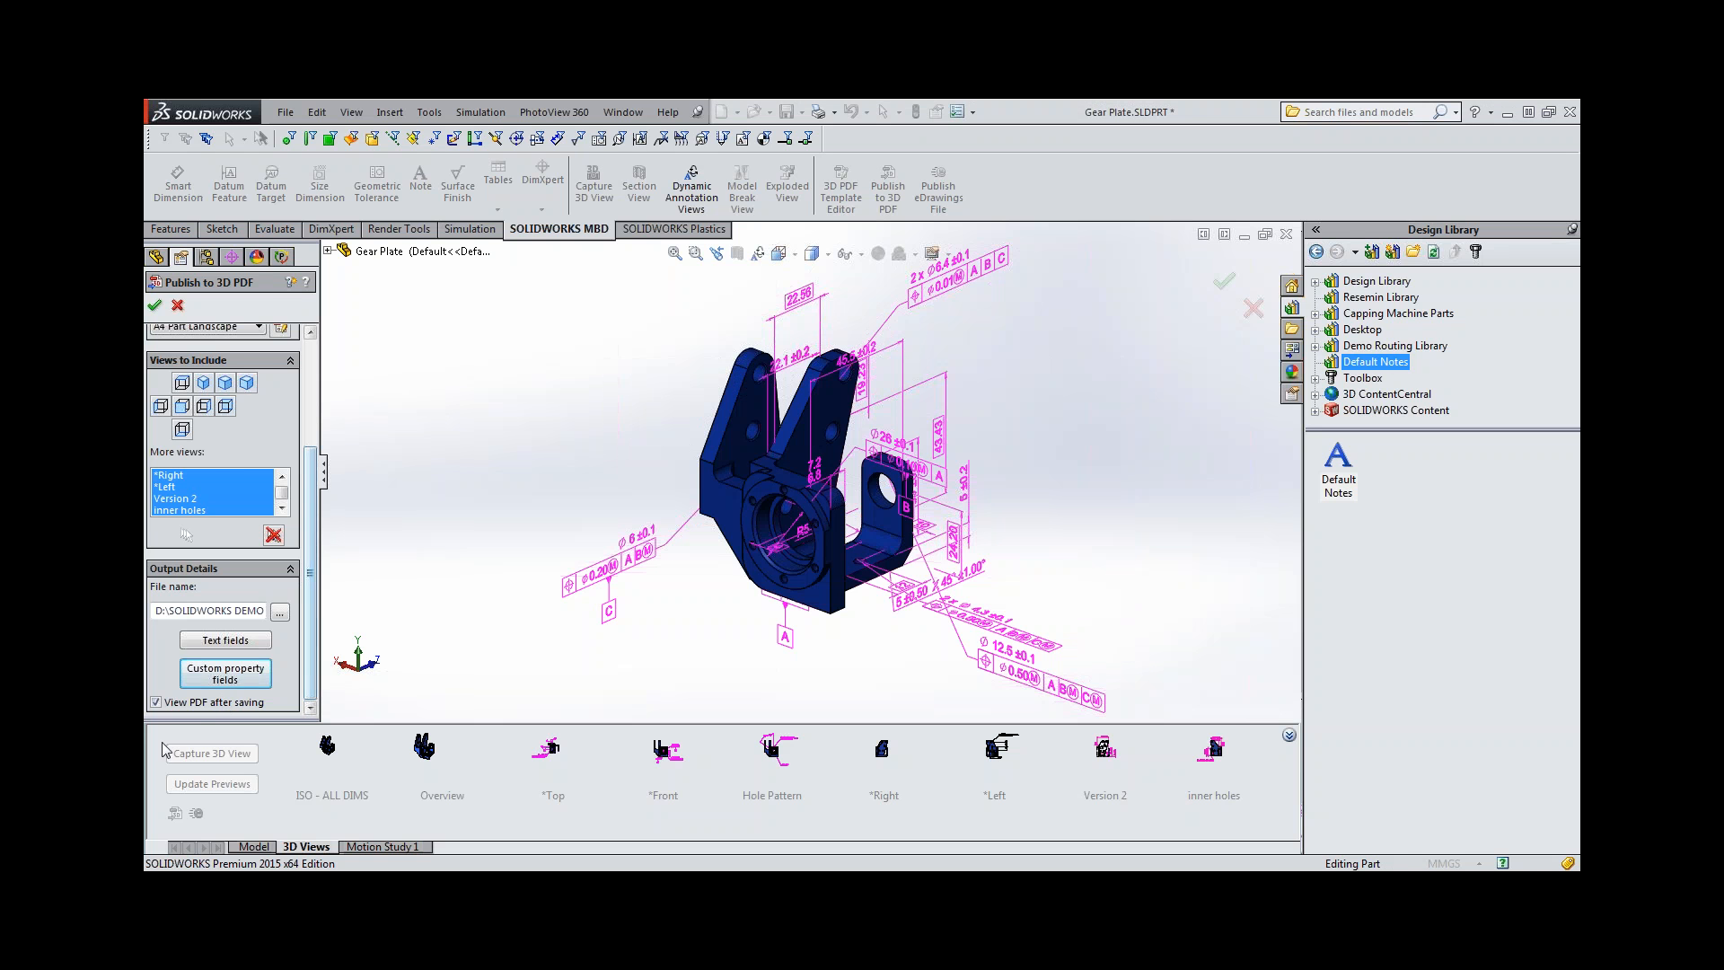
click(163, 307)
click(955, 537)
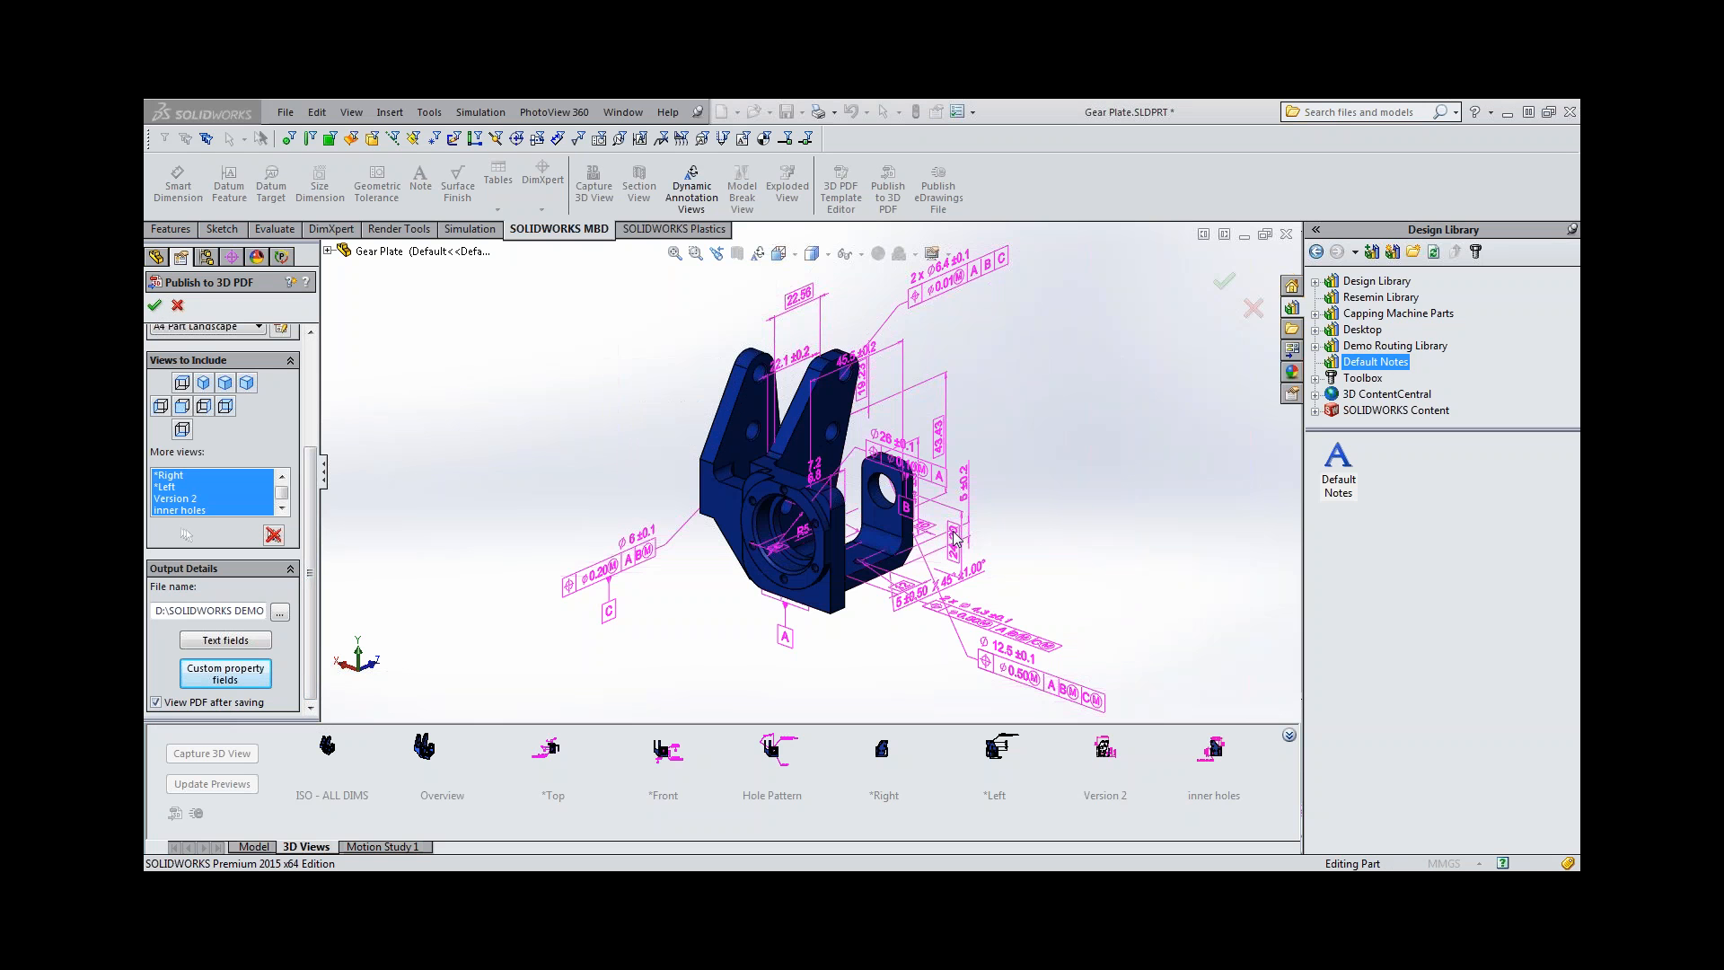
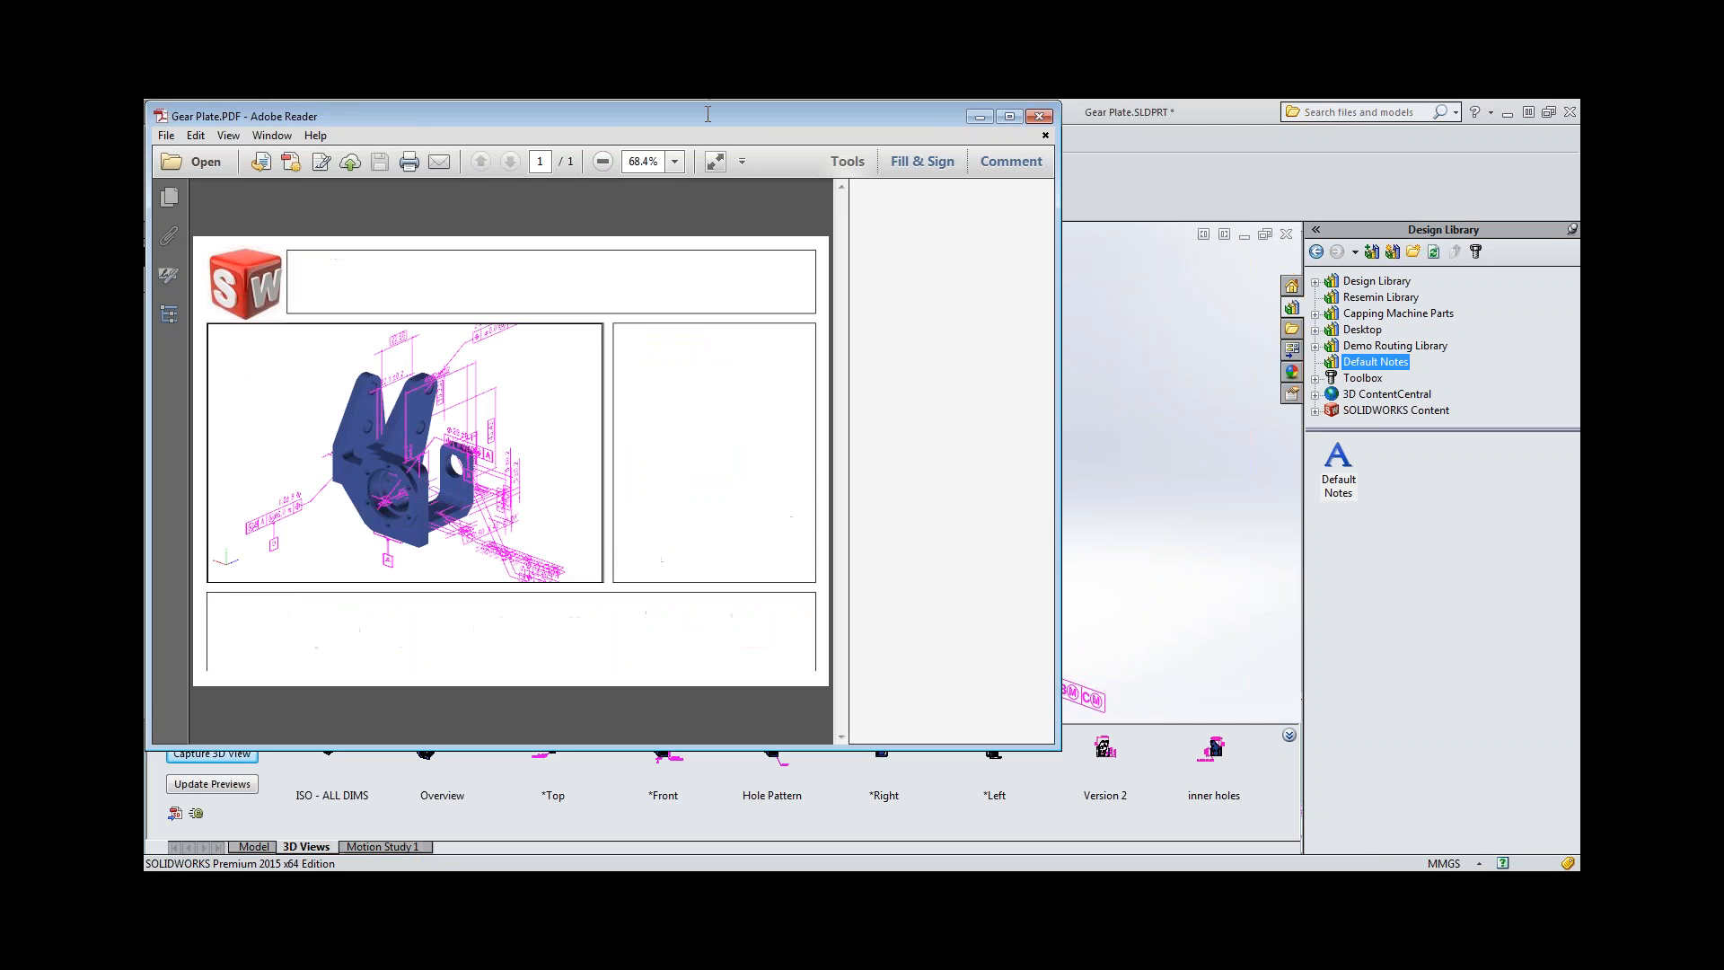
Maximize the published Gear Plate PDF and enter "Start mfg the prototype" in its Comments field.
click(1007, 119)
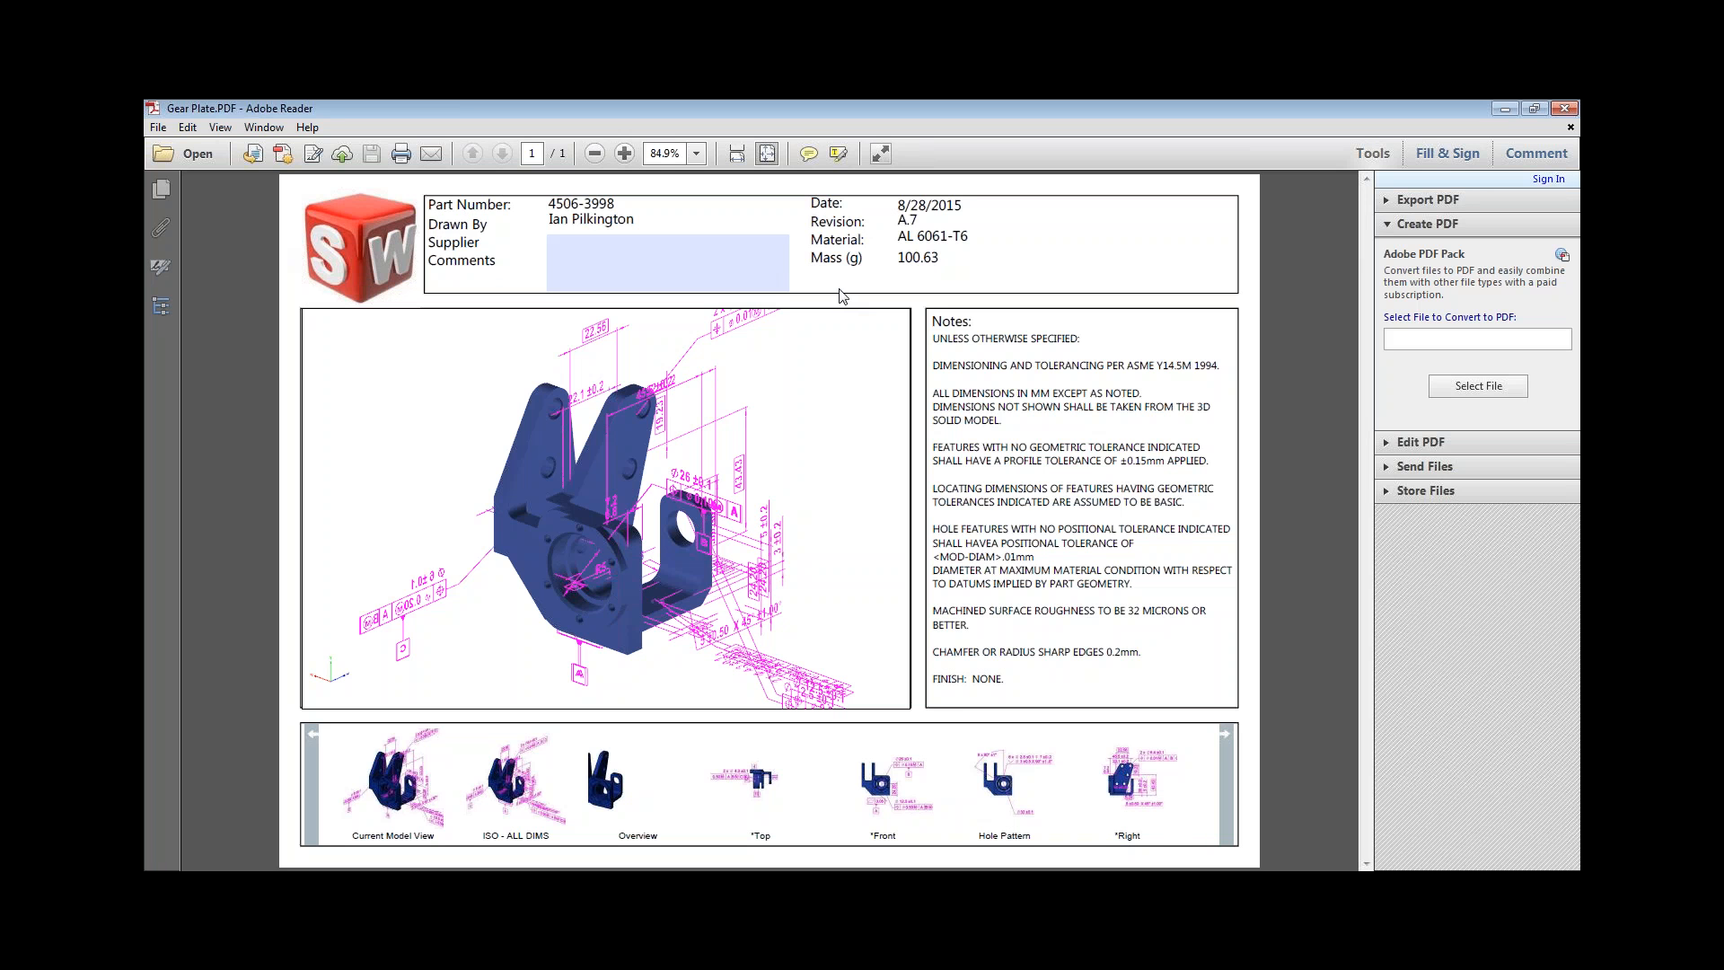
mouse_move(819, 318)
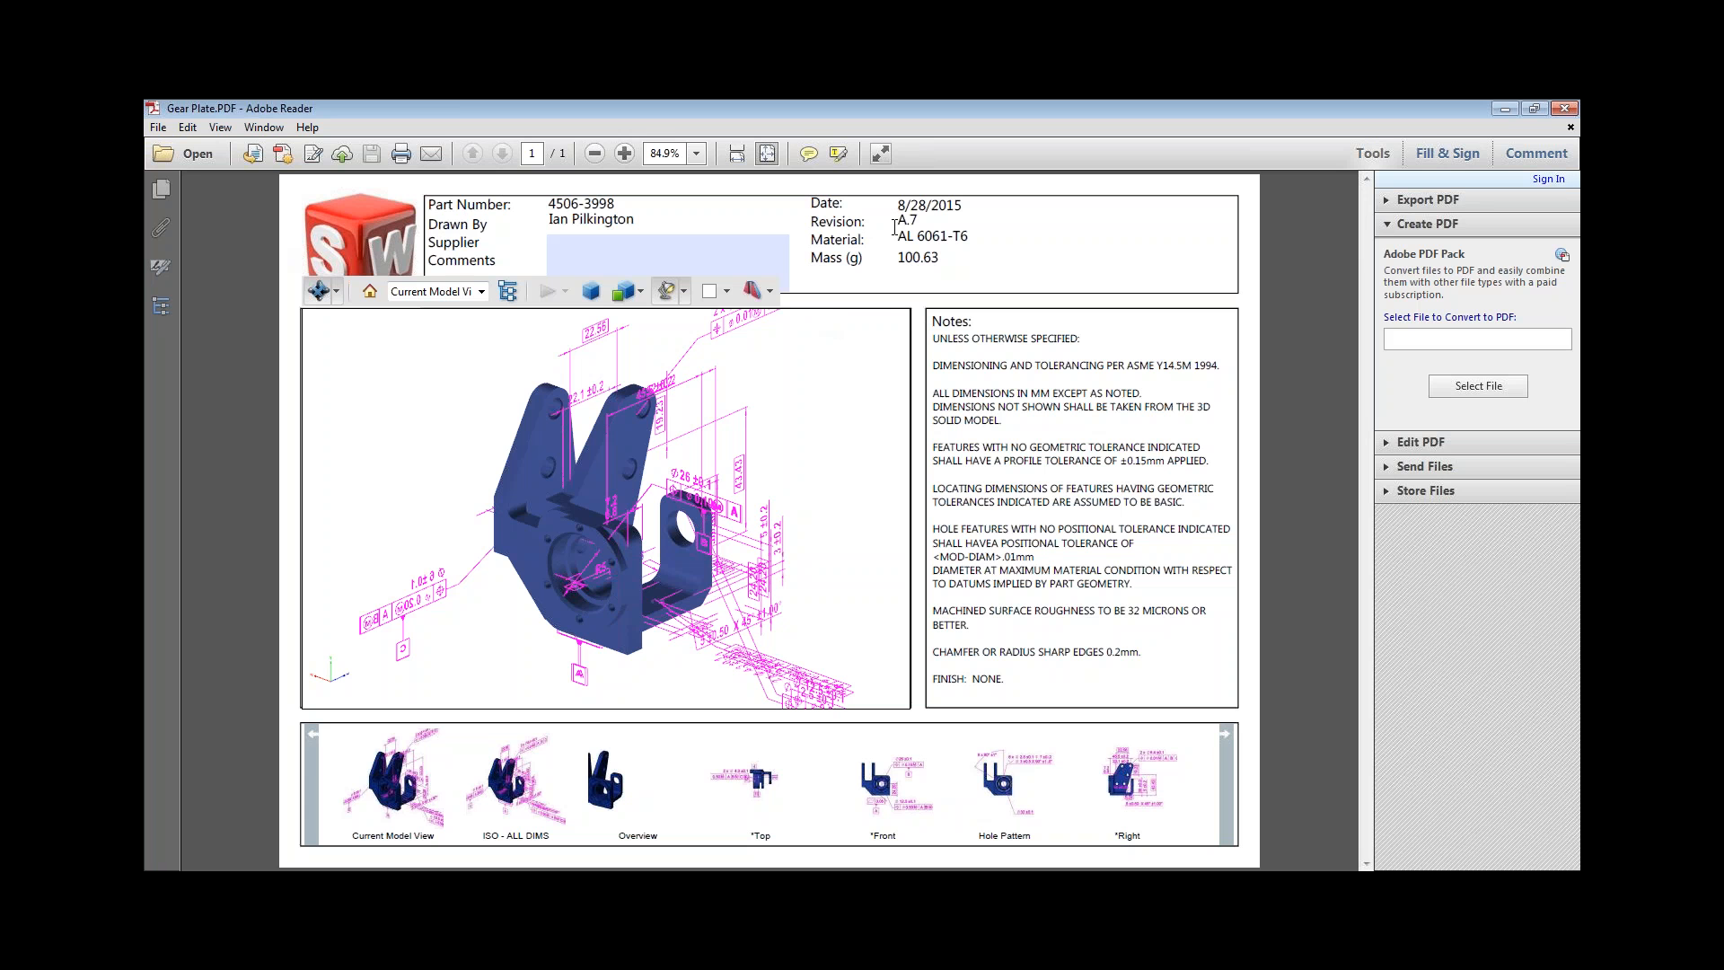
click(721, 254)
click(622, 262)
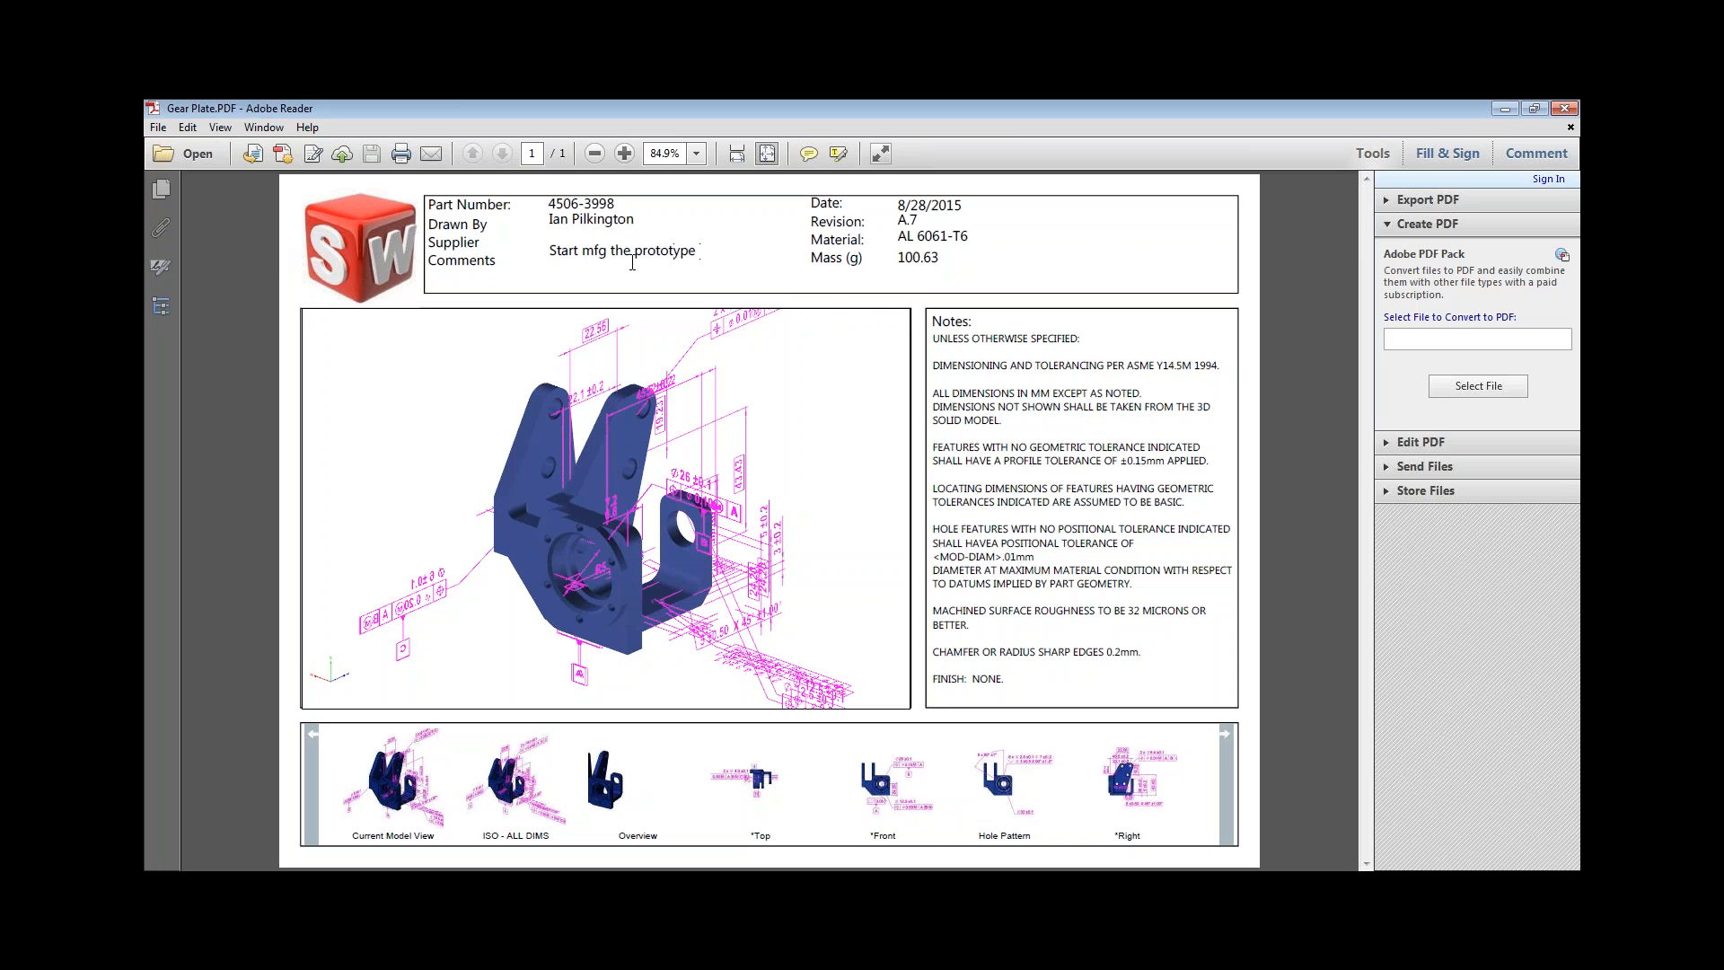
click(834, 339)
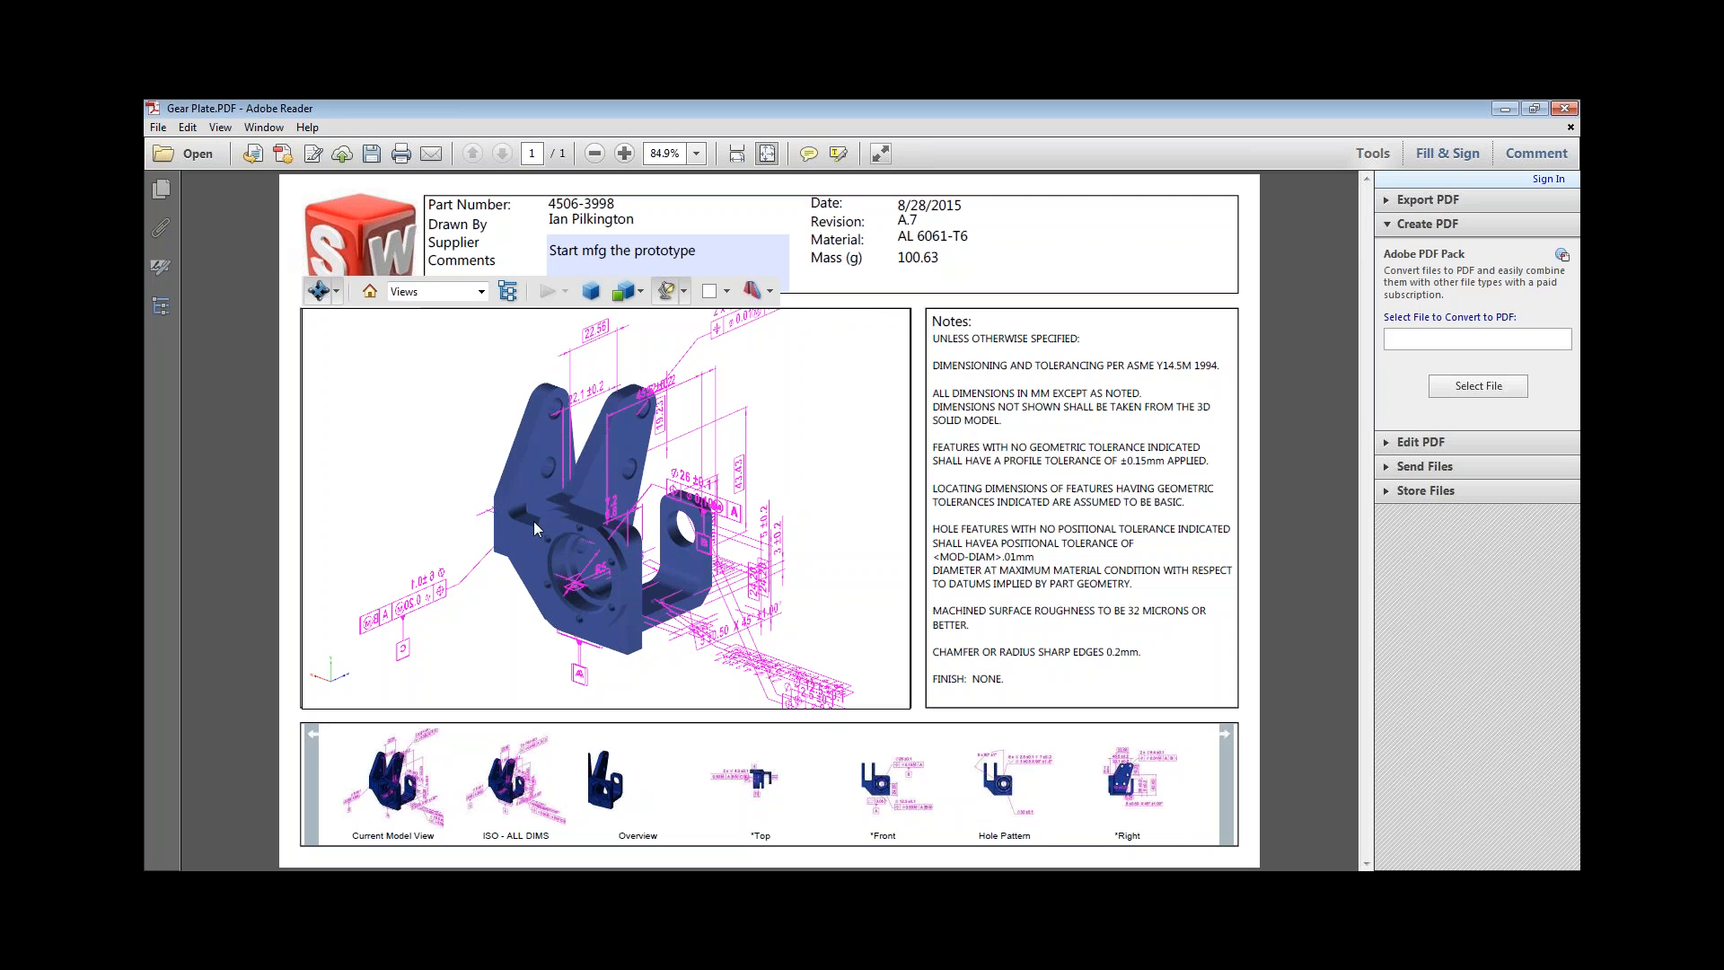
Rotate the 3D model in the PDF and examine the annotations of the *Top view up close.
scroll(513, 518, down, 2)
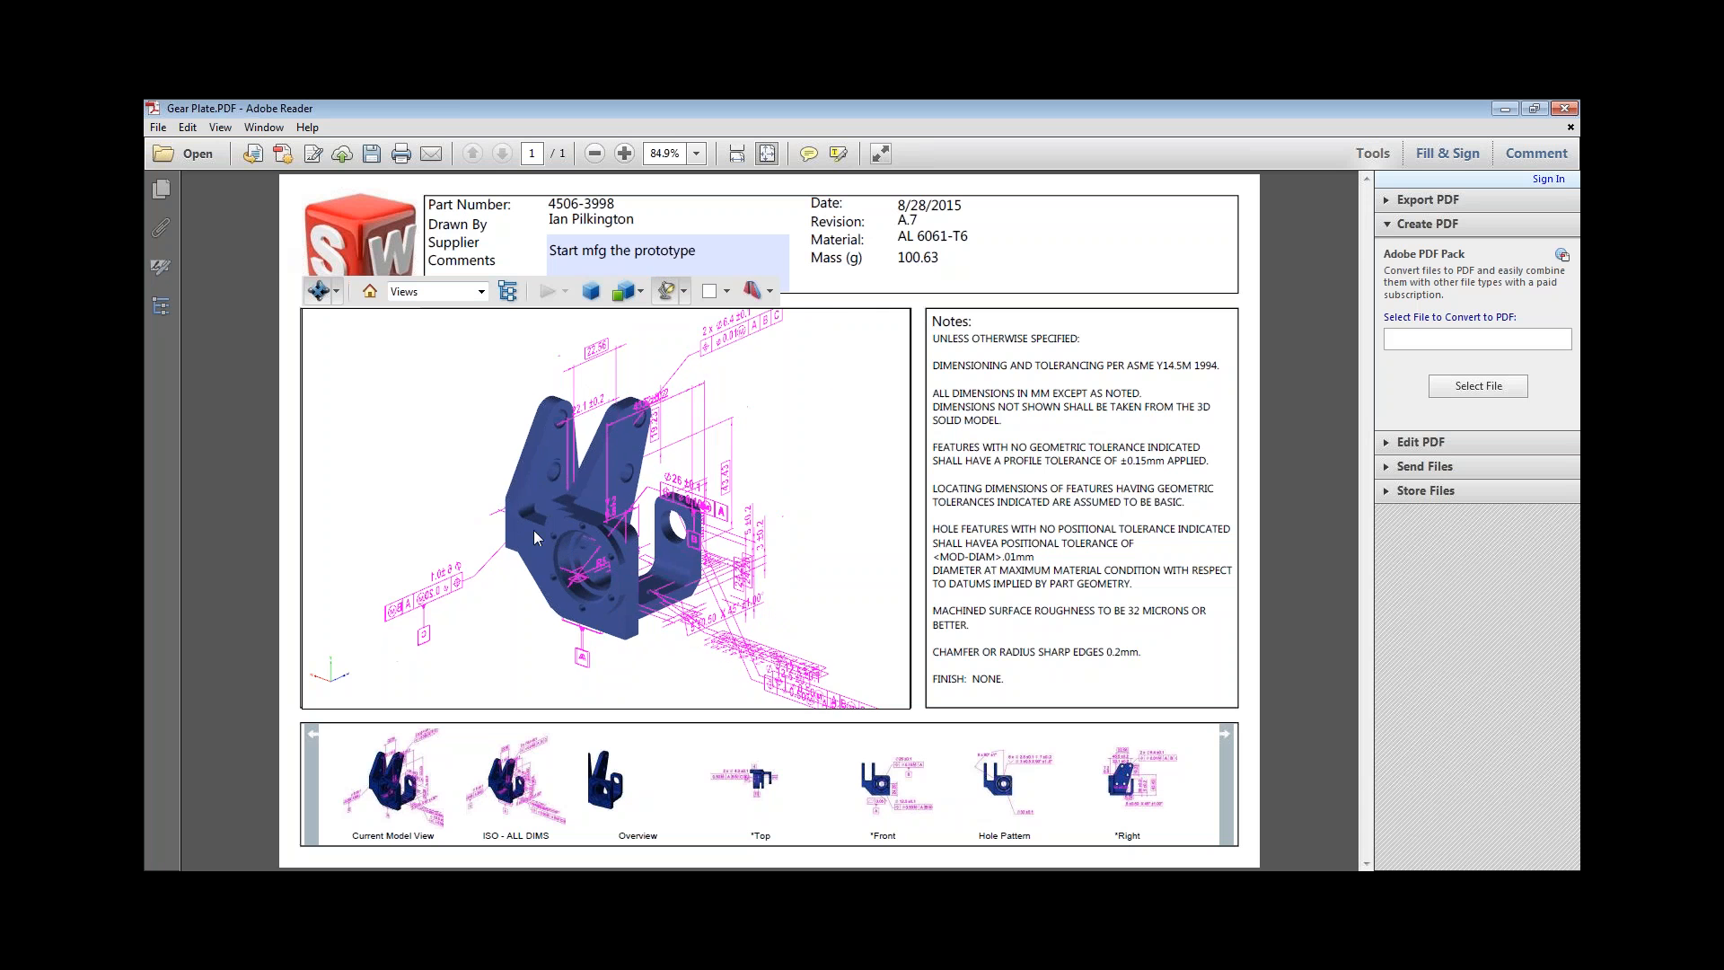
scroll(523, 518, up, 5)
scroll(543, 518, down, 4)
drag(542, 518, 567, 733)
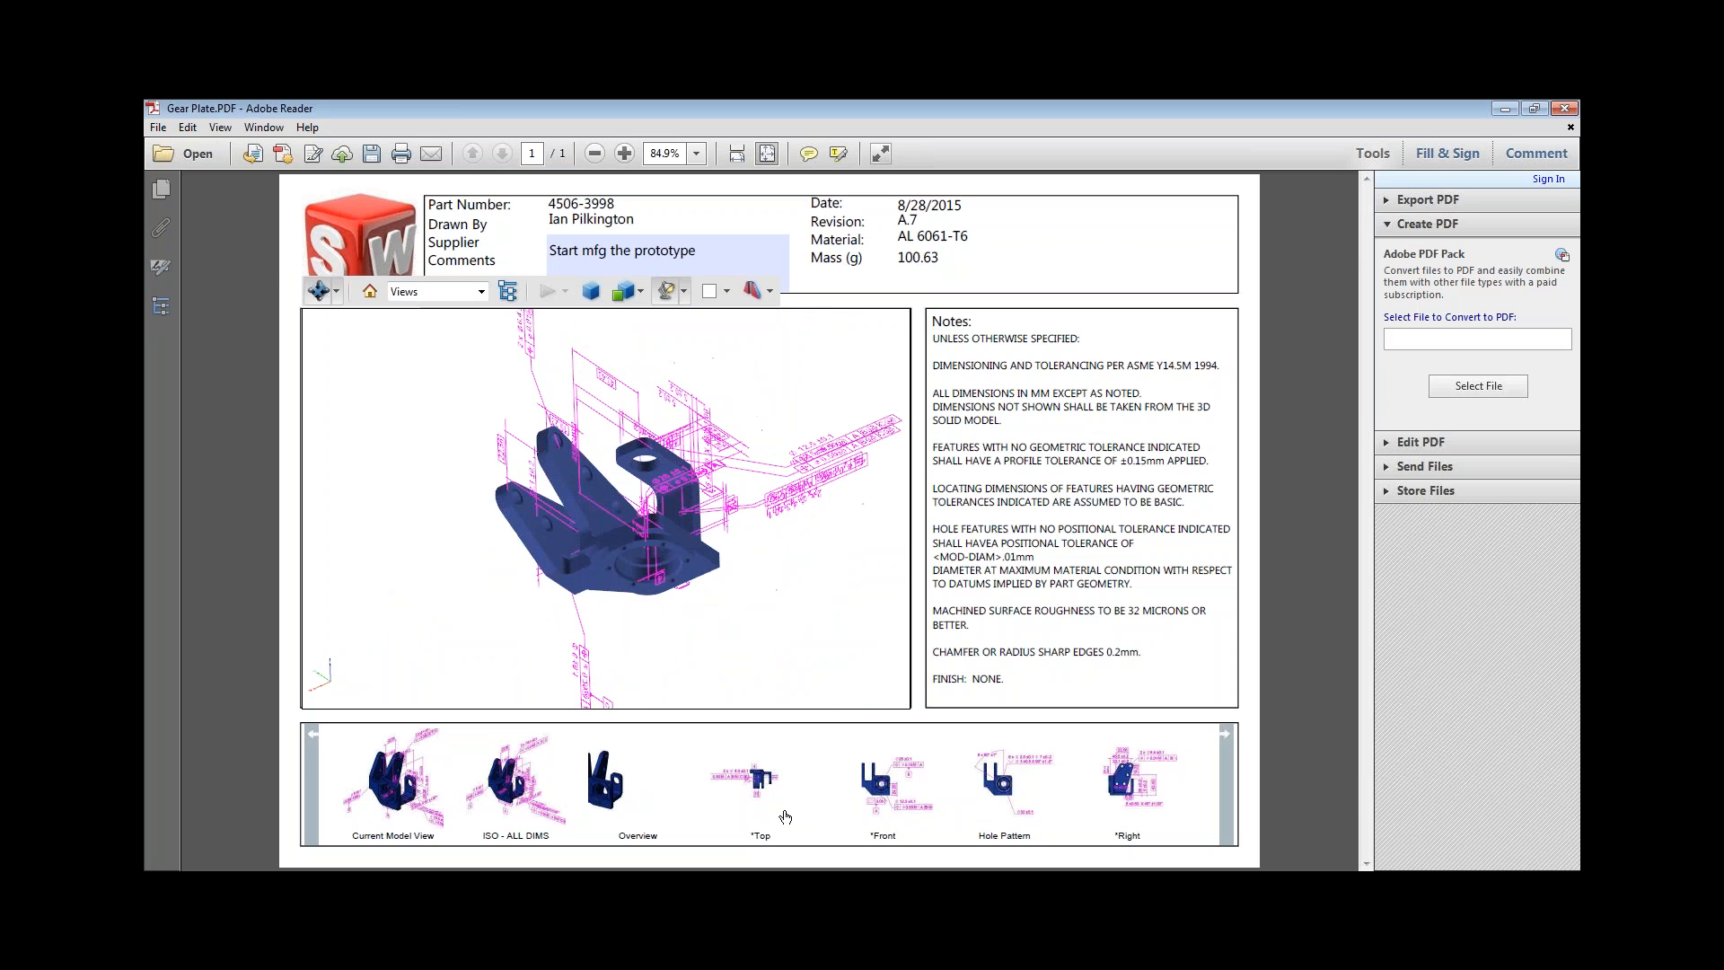
click(768, 804)
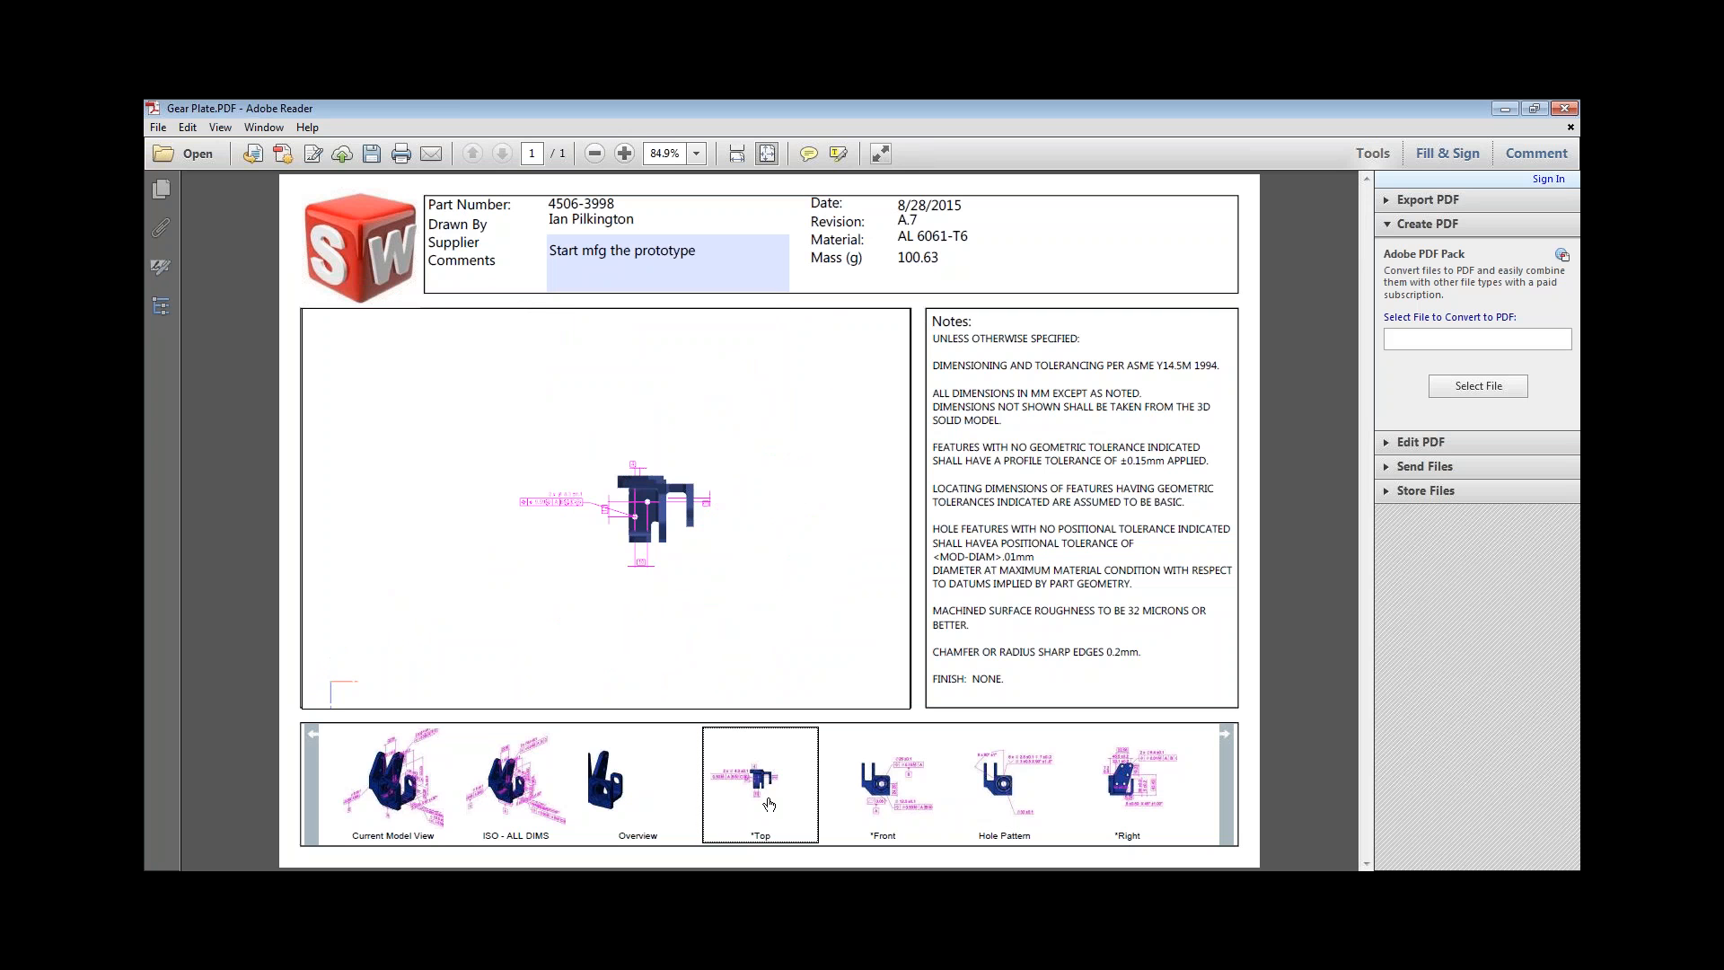
scroll(648, 492, up, 3)
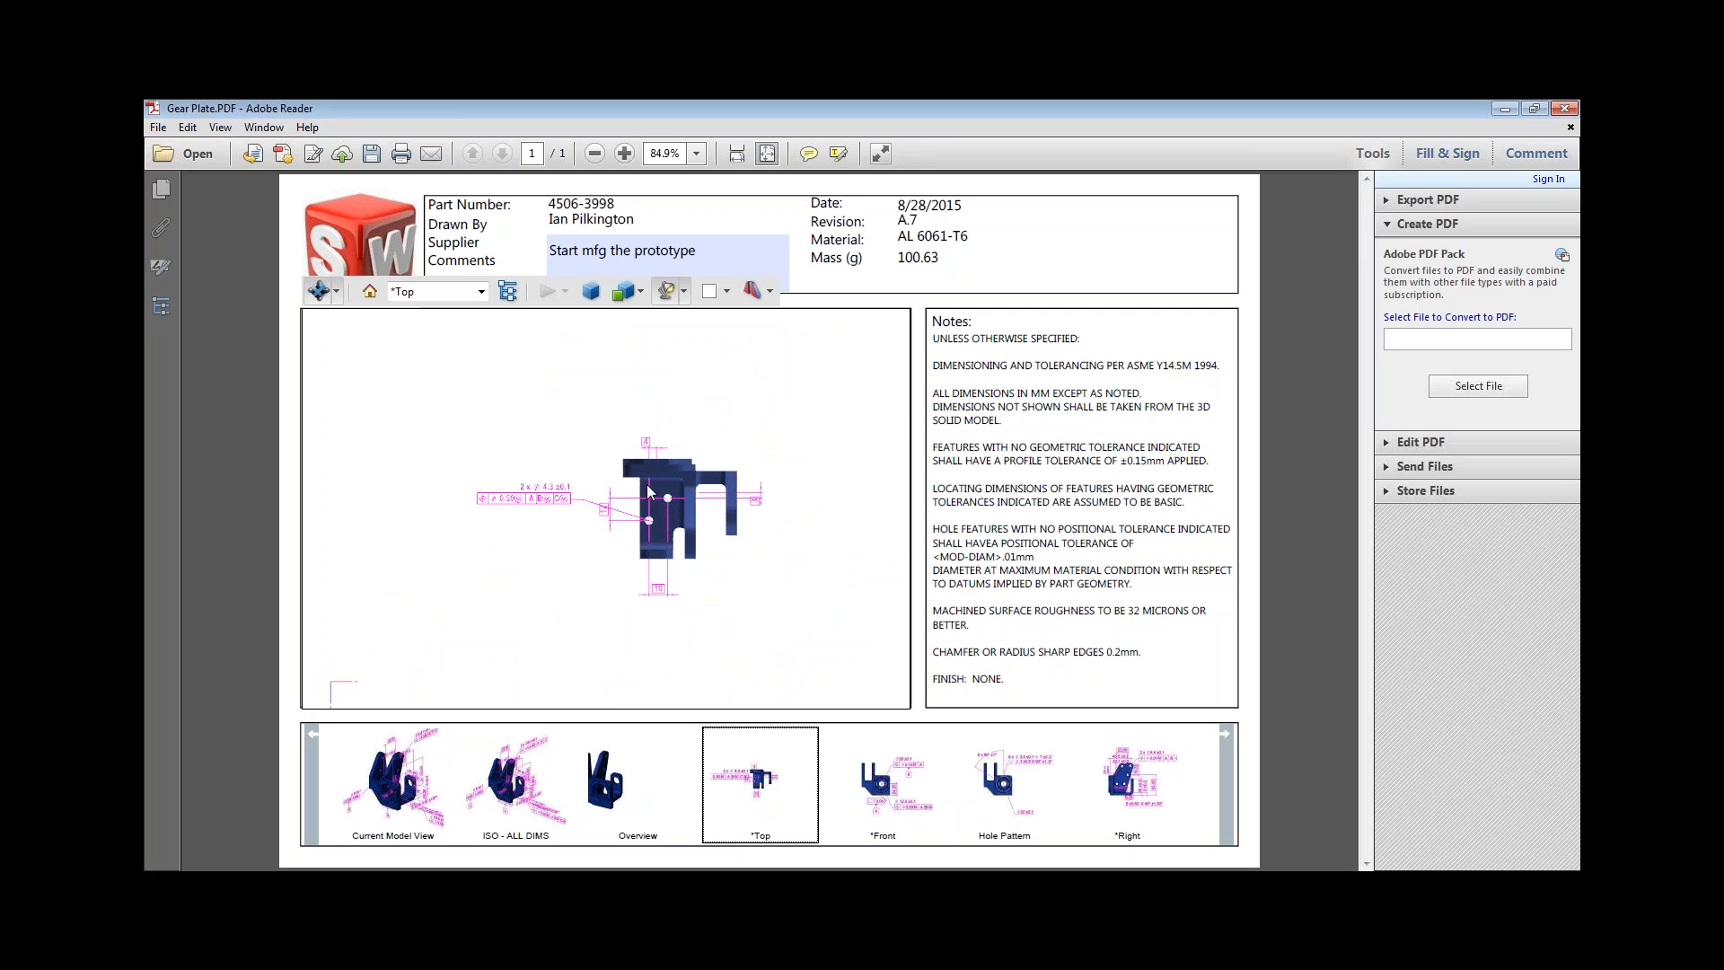
scroll(485, 461, up, 4)
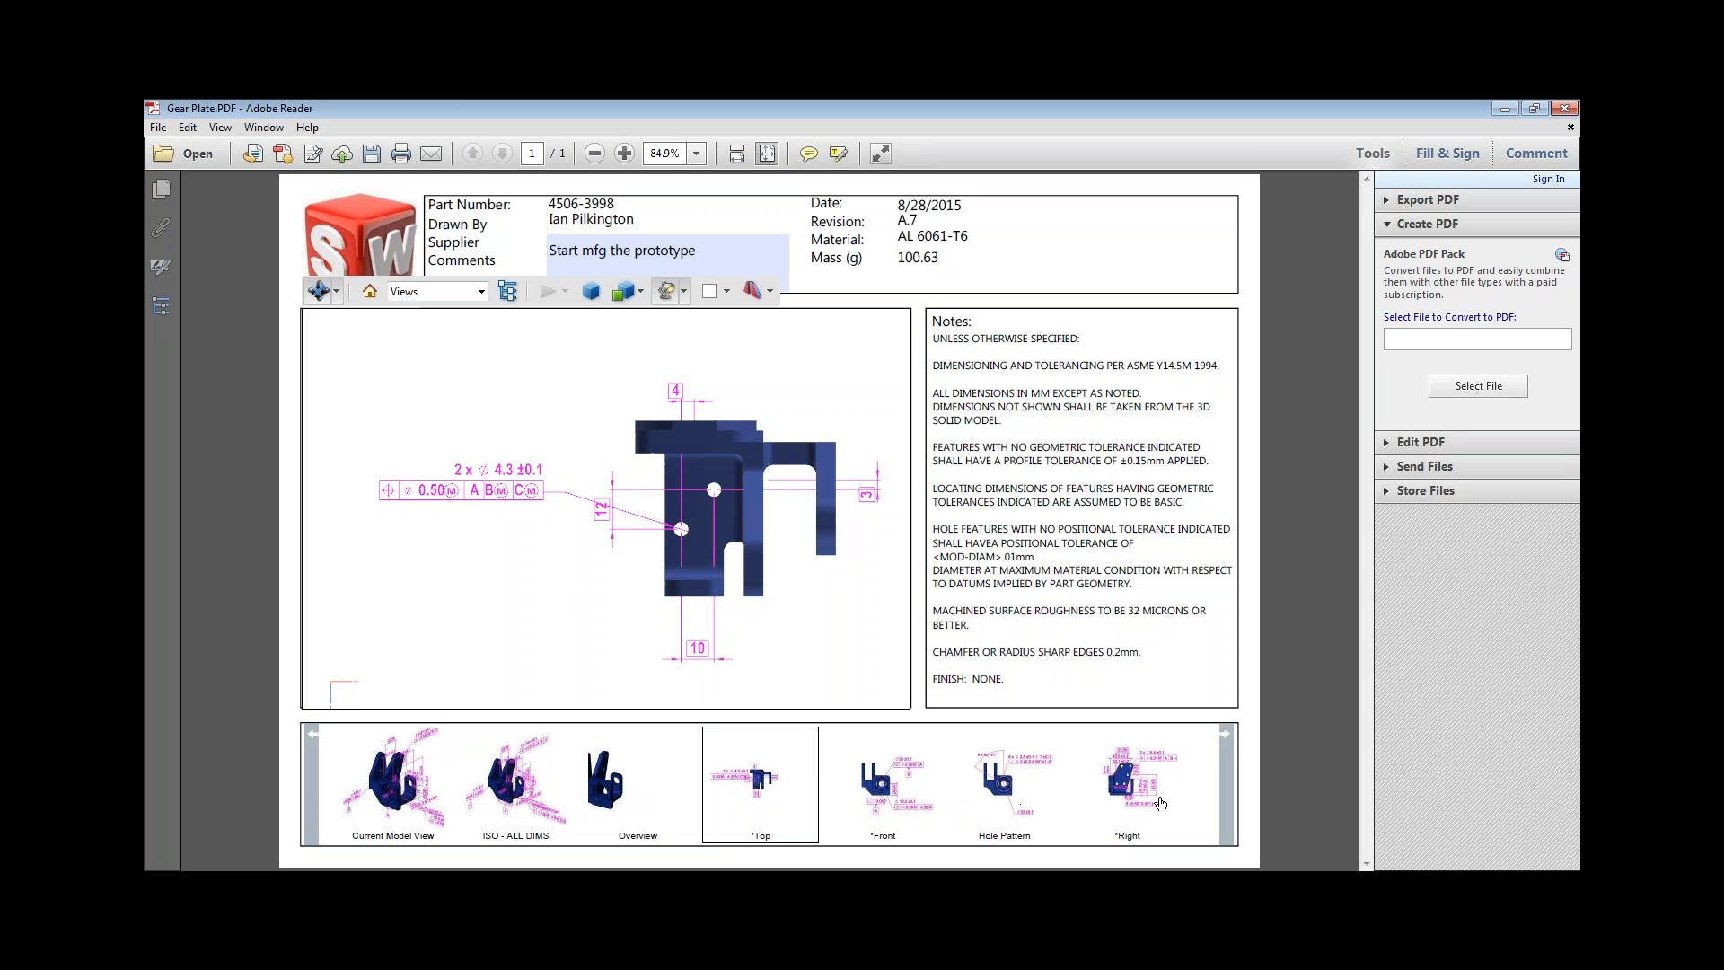
Open the *Right view and highlight the faces tied to the 45.5 ±0.2, 35 ±0.2 and 7.2/6.8 dimensions.
click(1113, 790)
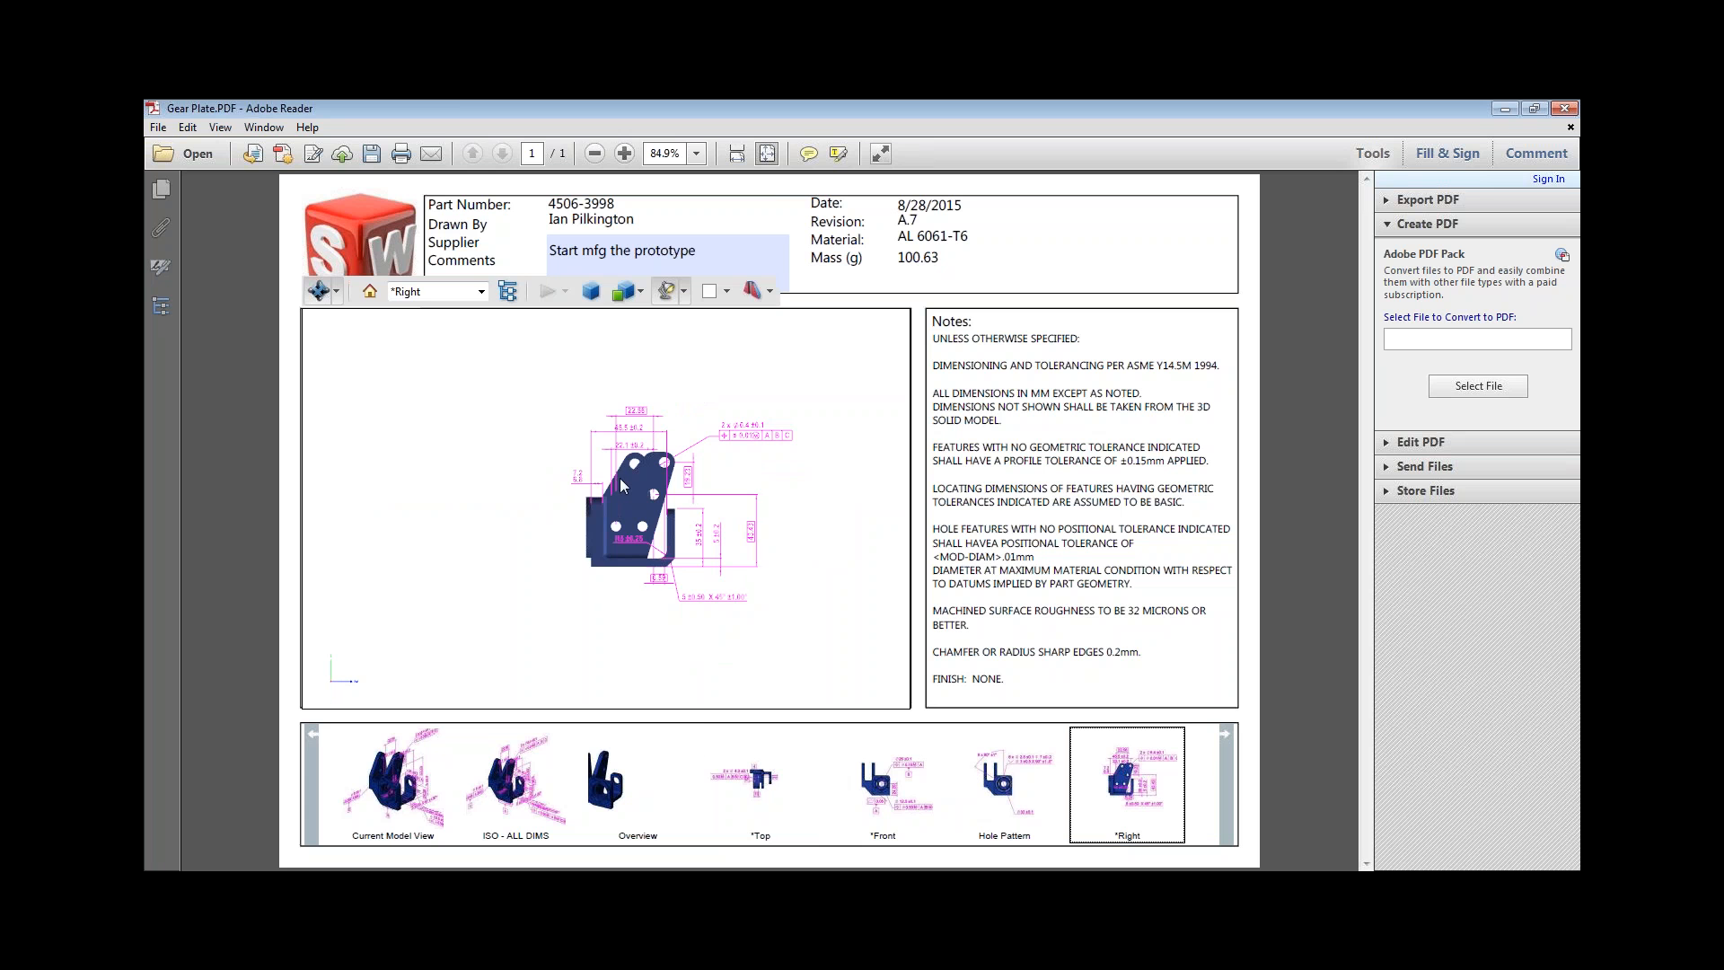
scroll(620, 485, up, 5)
click(652, 368)
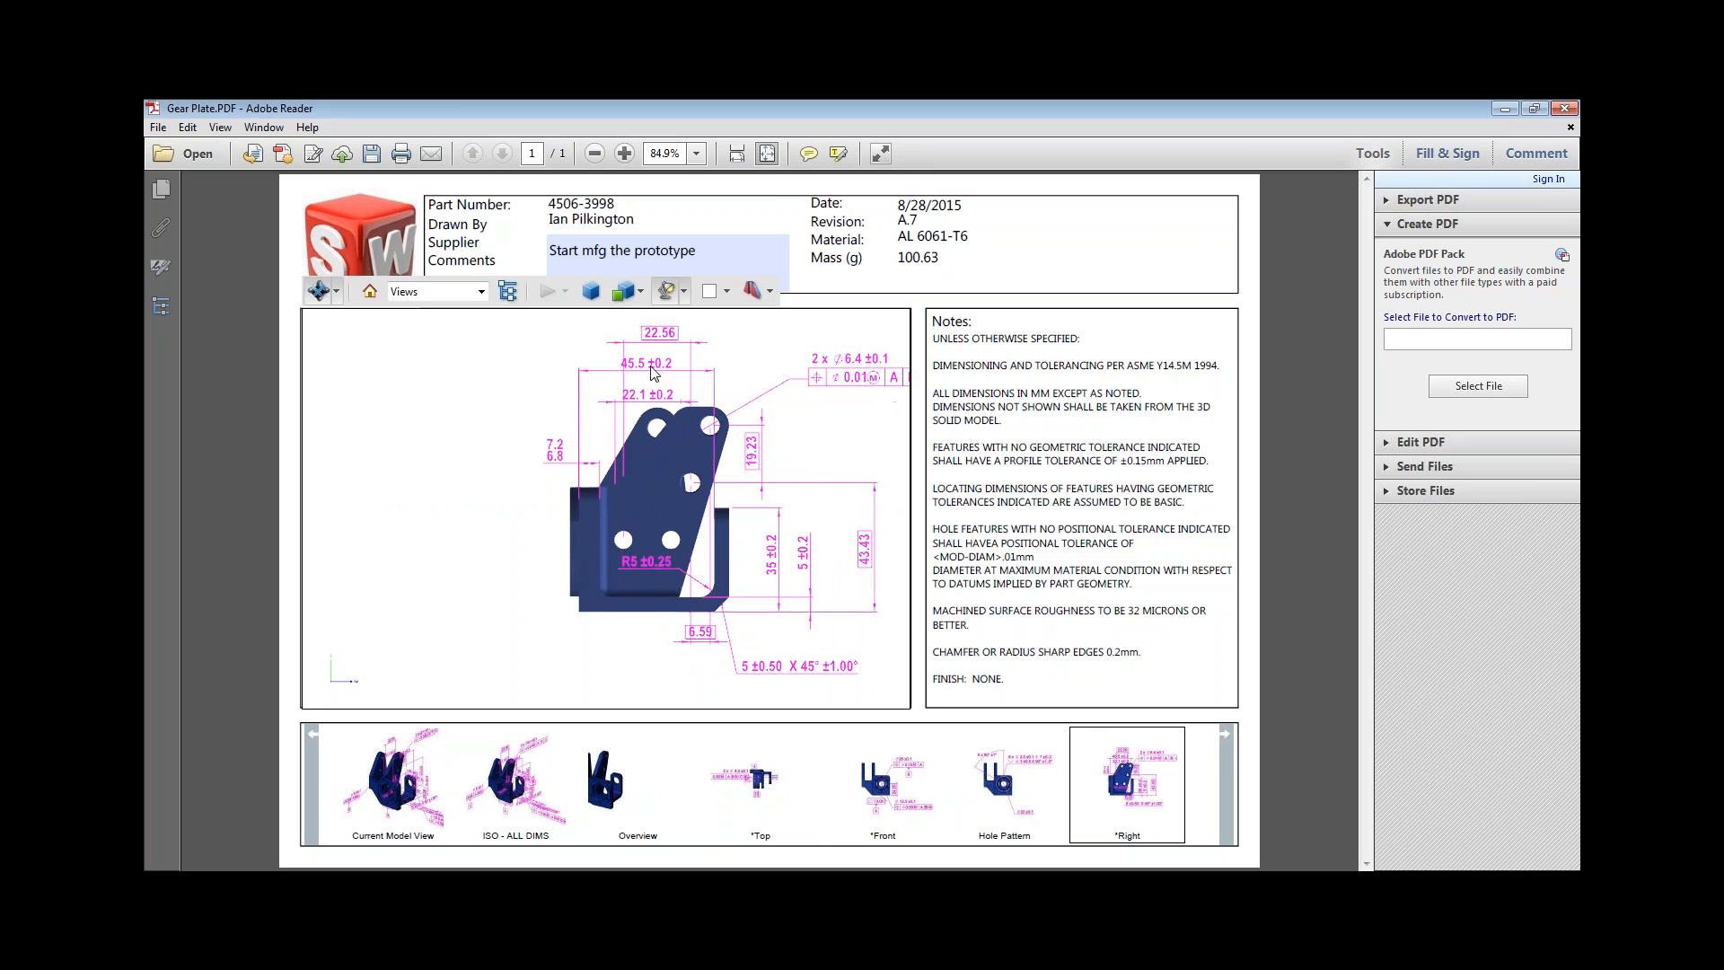
drag(519, 480, 550, 510)
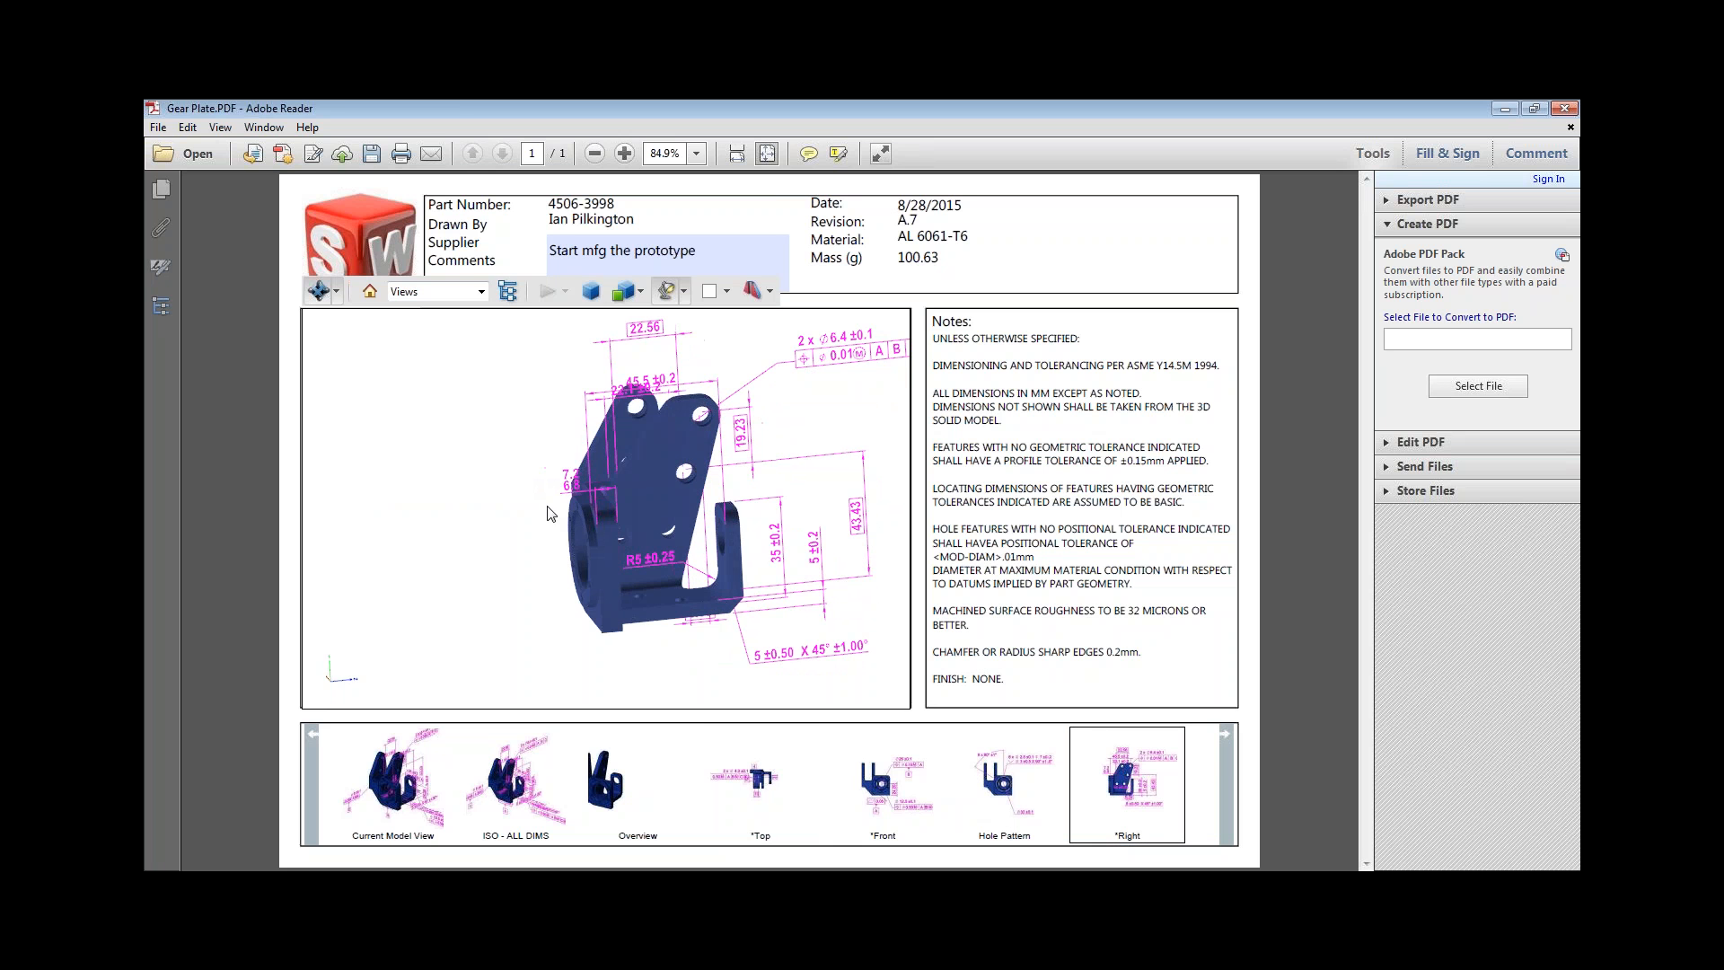
click(665, 385)
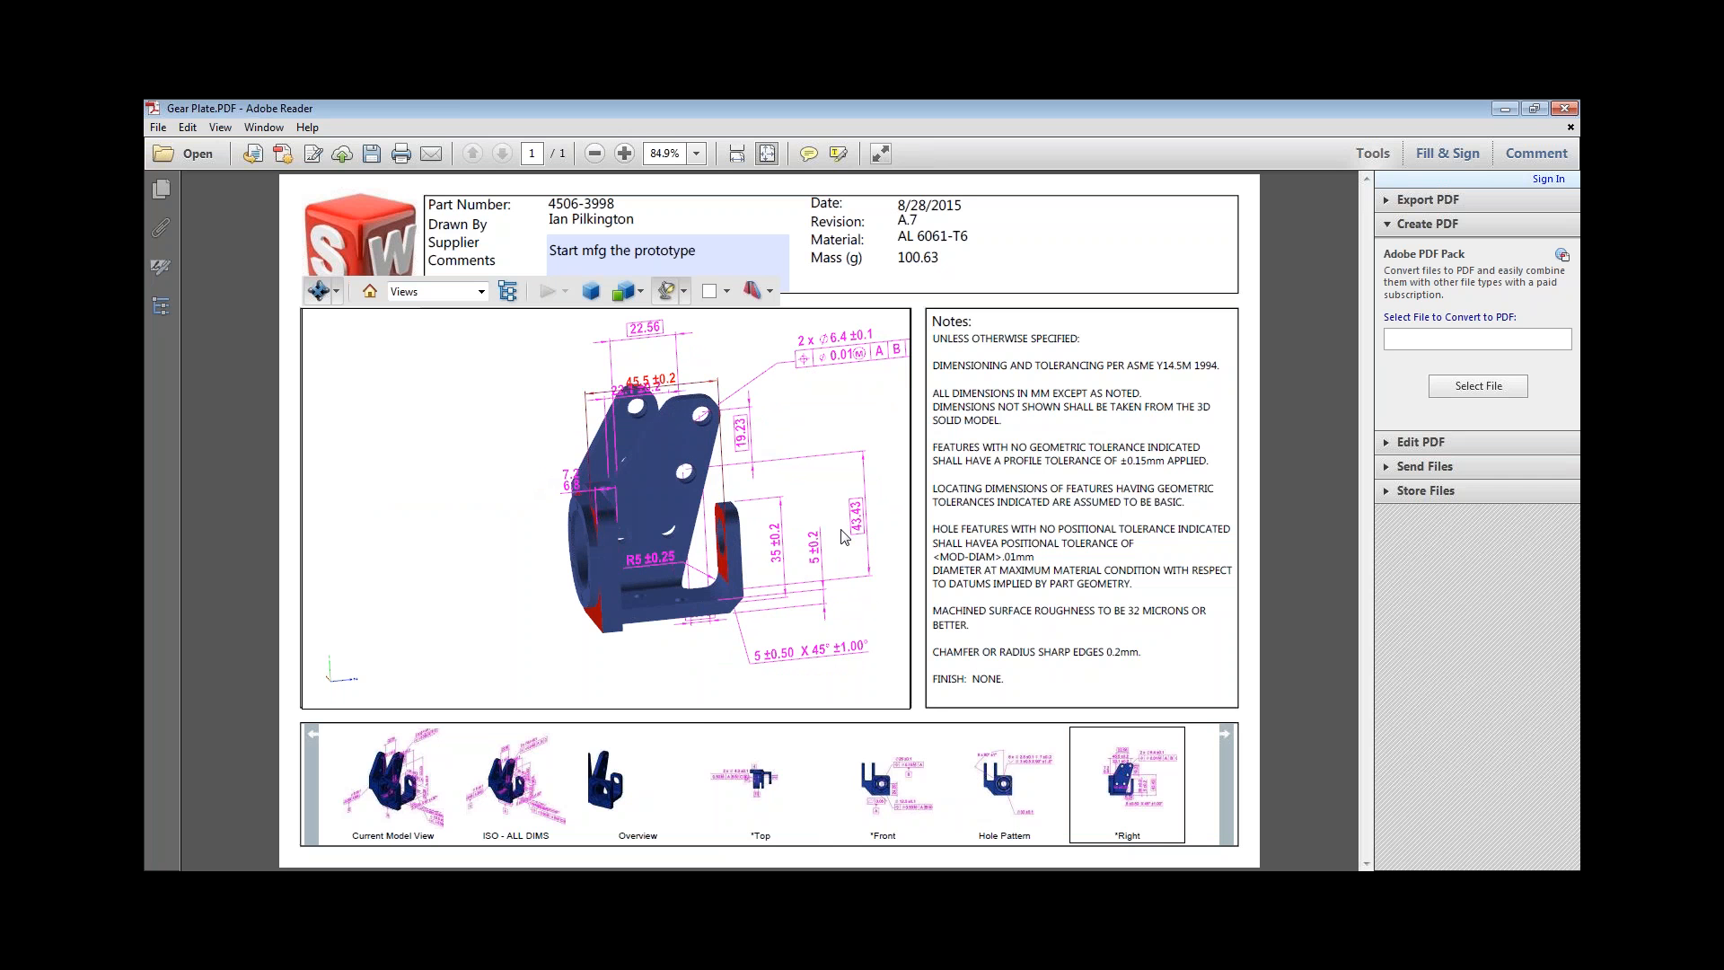
click(780, 550)
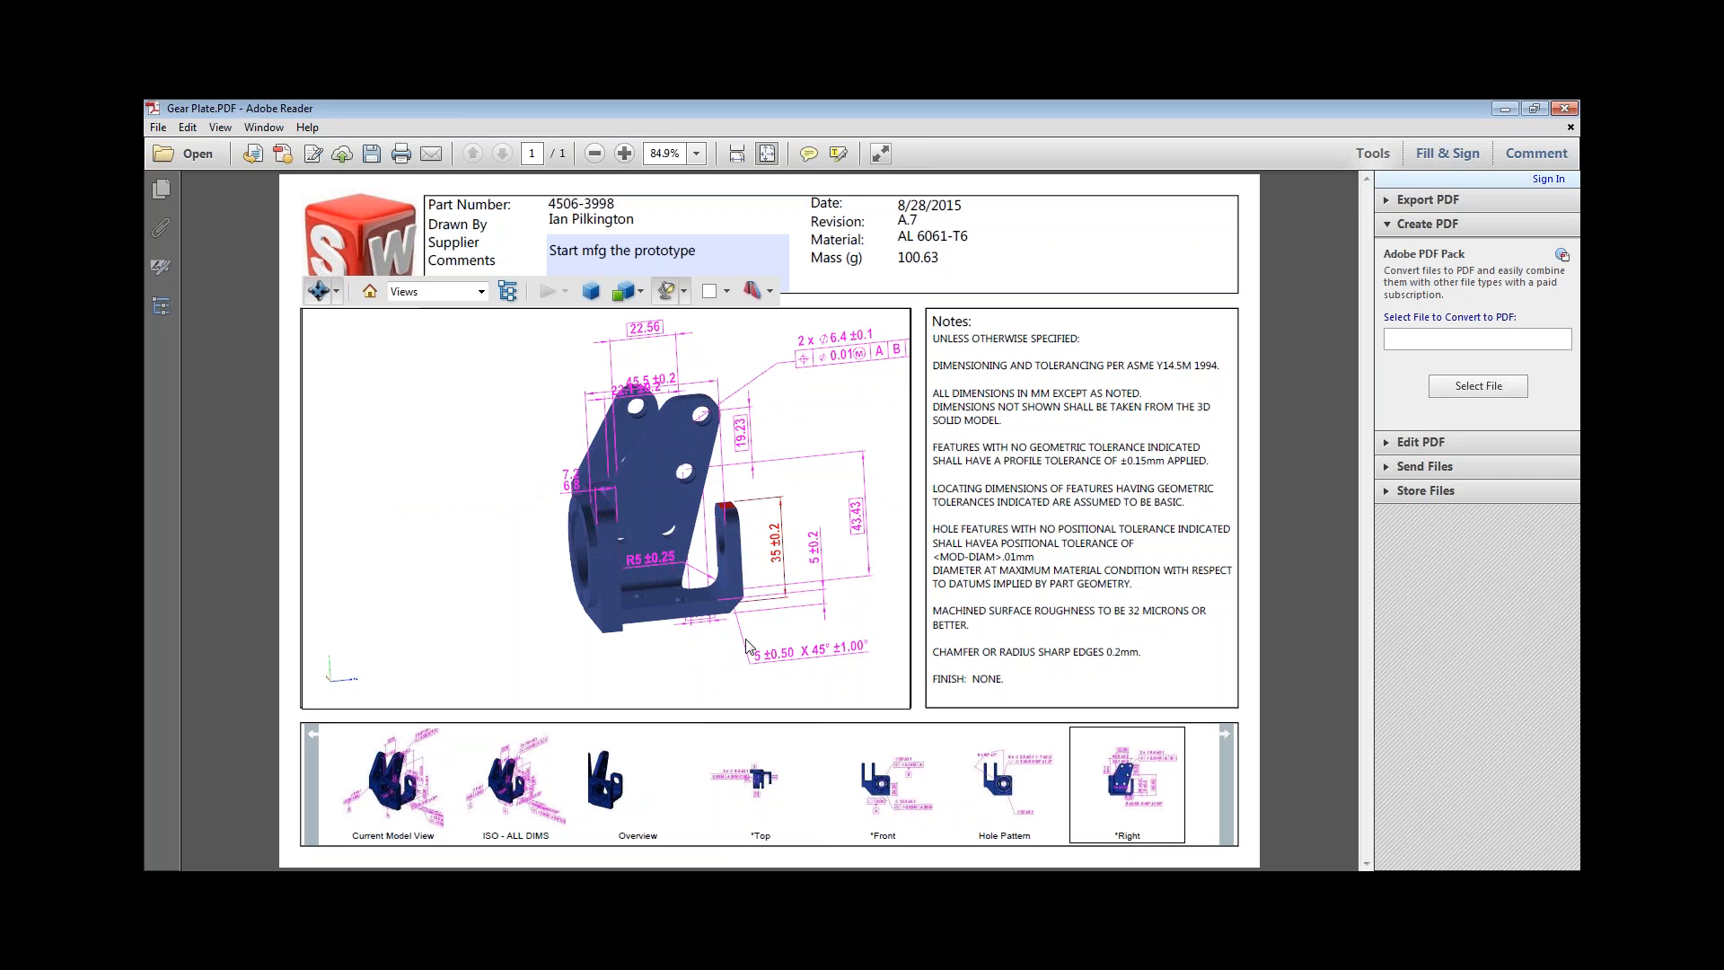
scroll(682, 541, up, 3)
drag(682, 541, 506, 538)
click(556, 448)
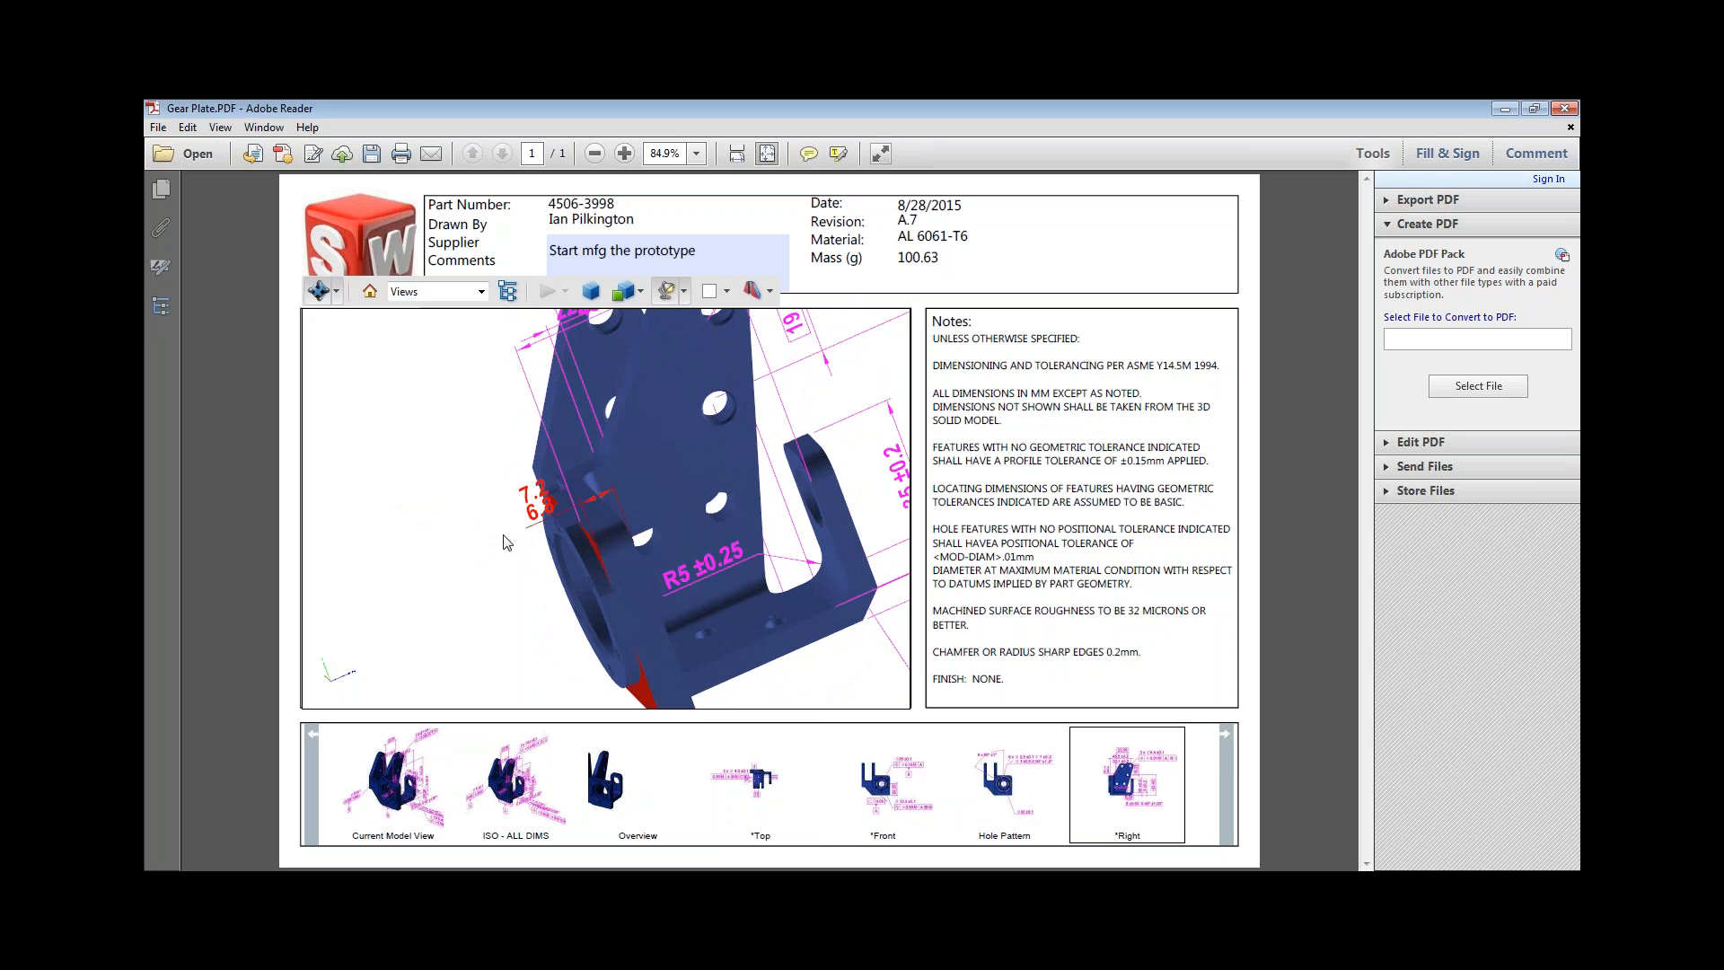
scroll(506, 541, down, 5)
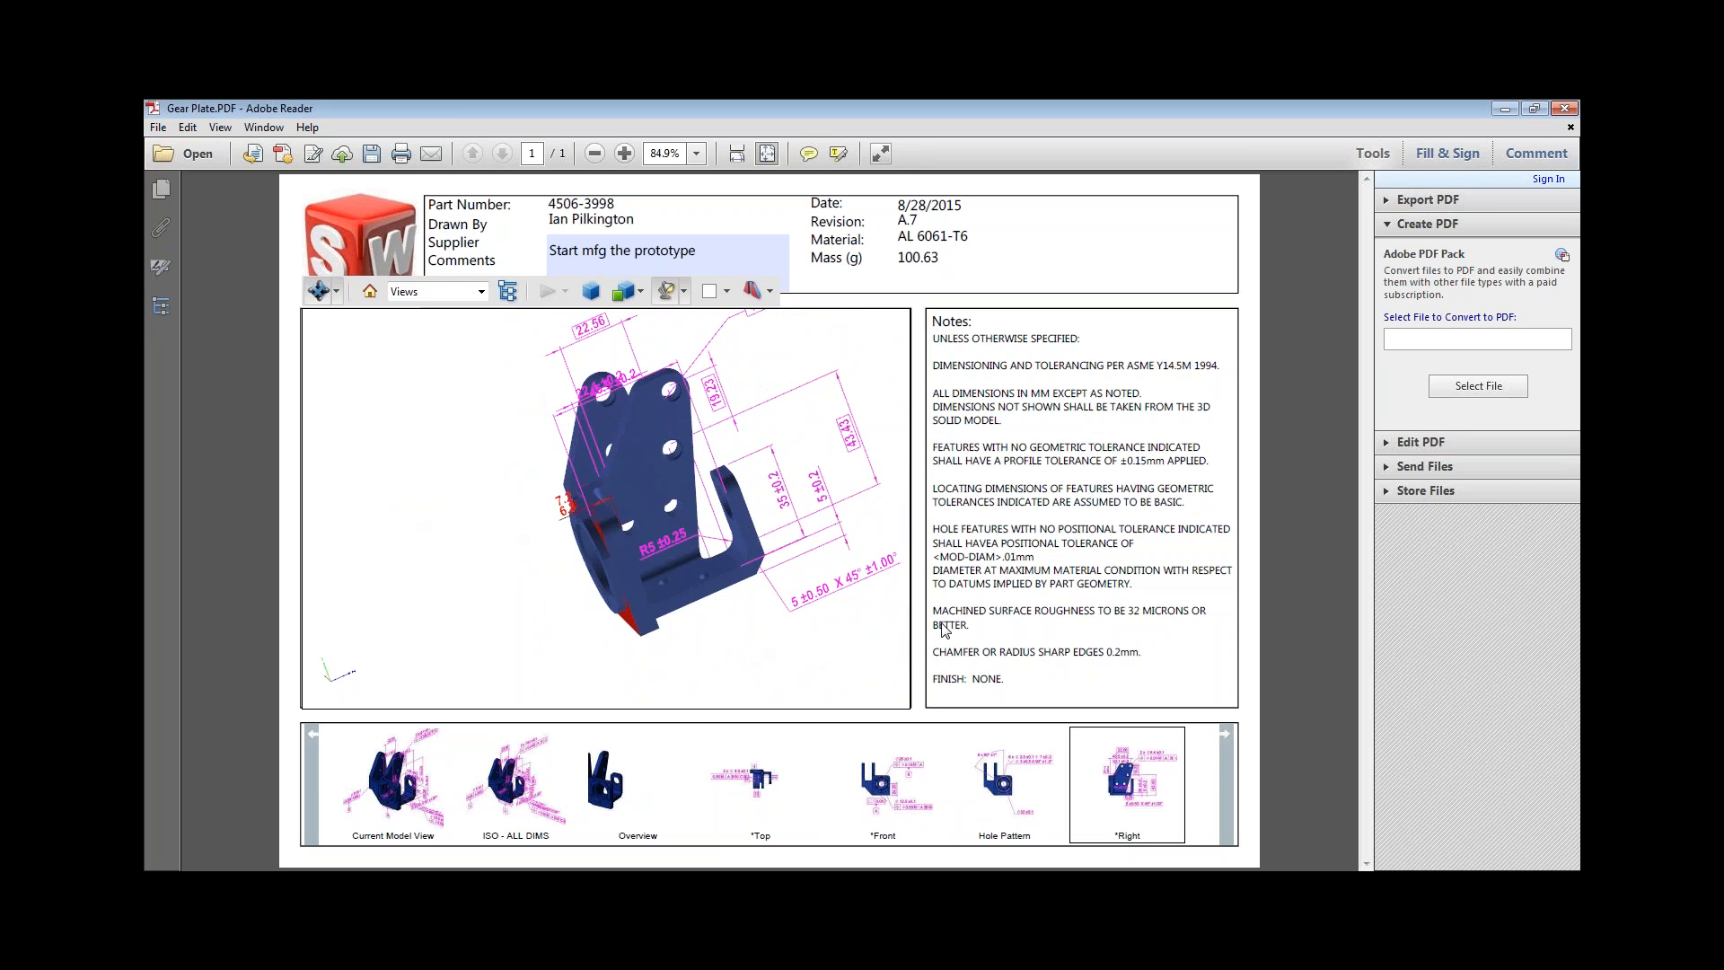
Examine the Hole Pattern and Version 2 views of the PDF, rotating the model in each.
click(1012, 804)
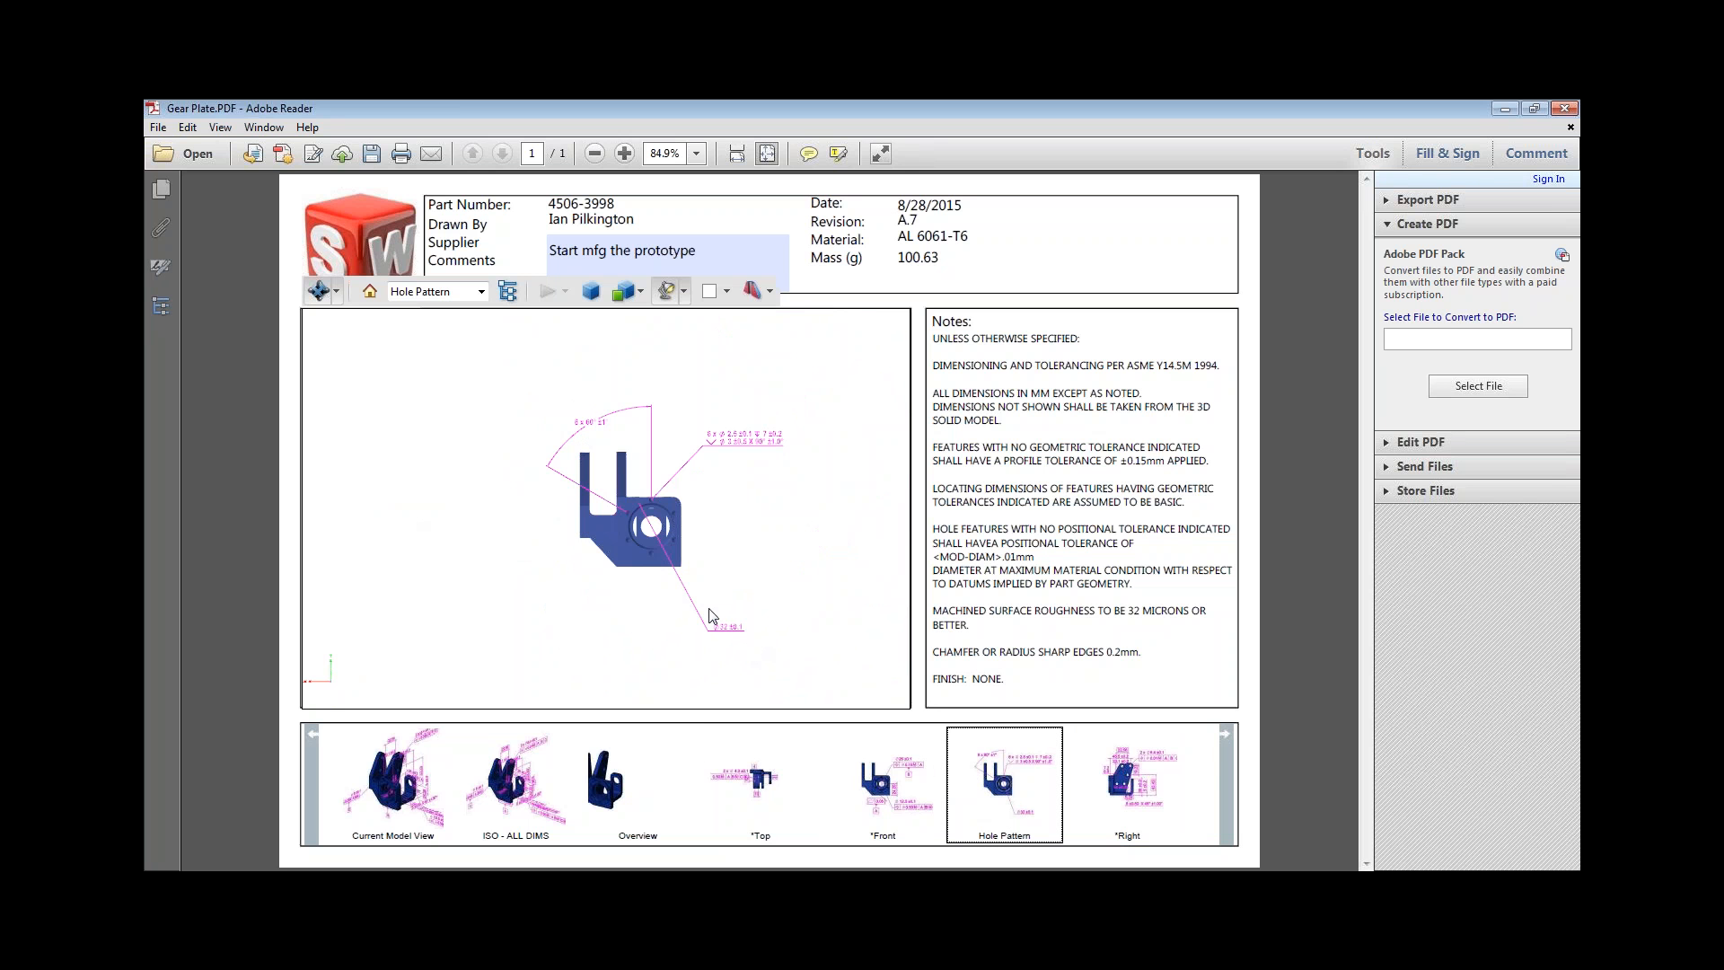
drag(691, 483, 741, 521)
click(1224, 744)
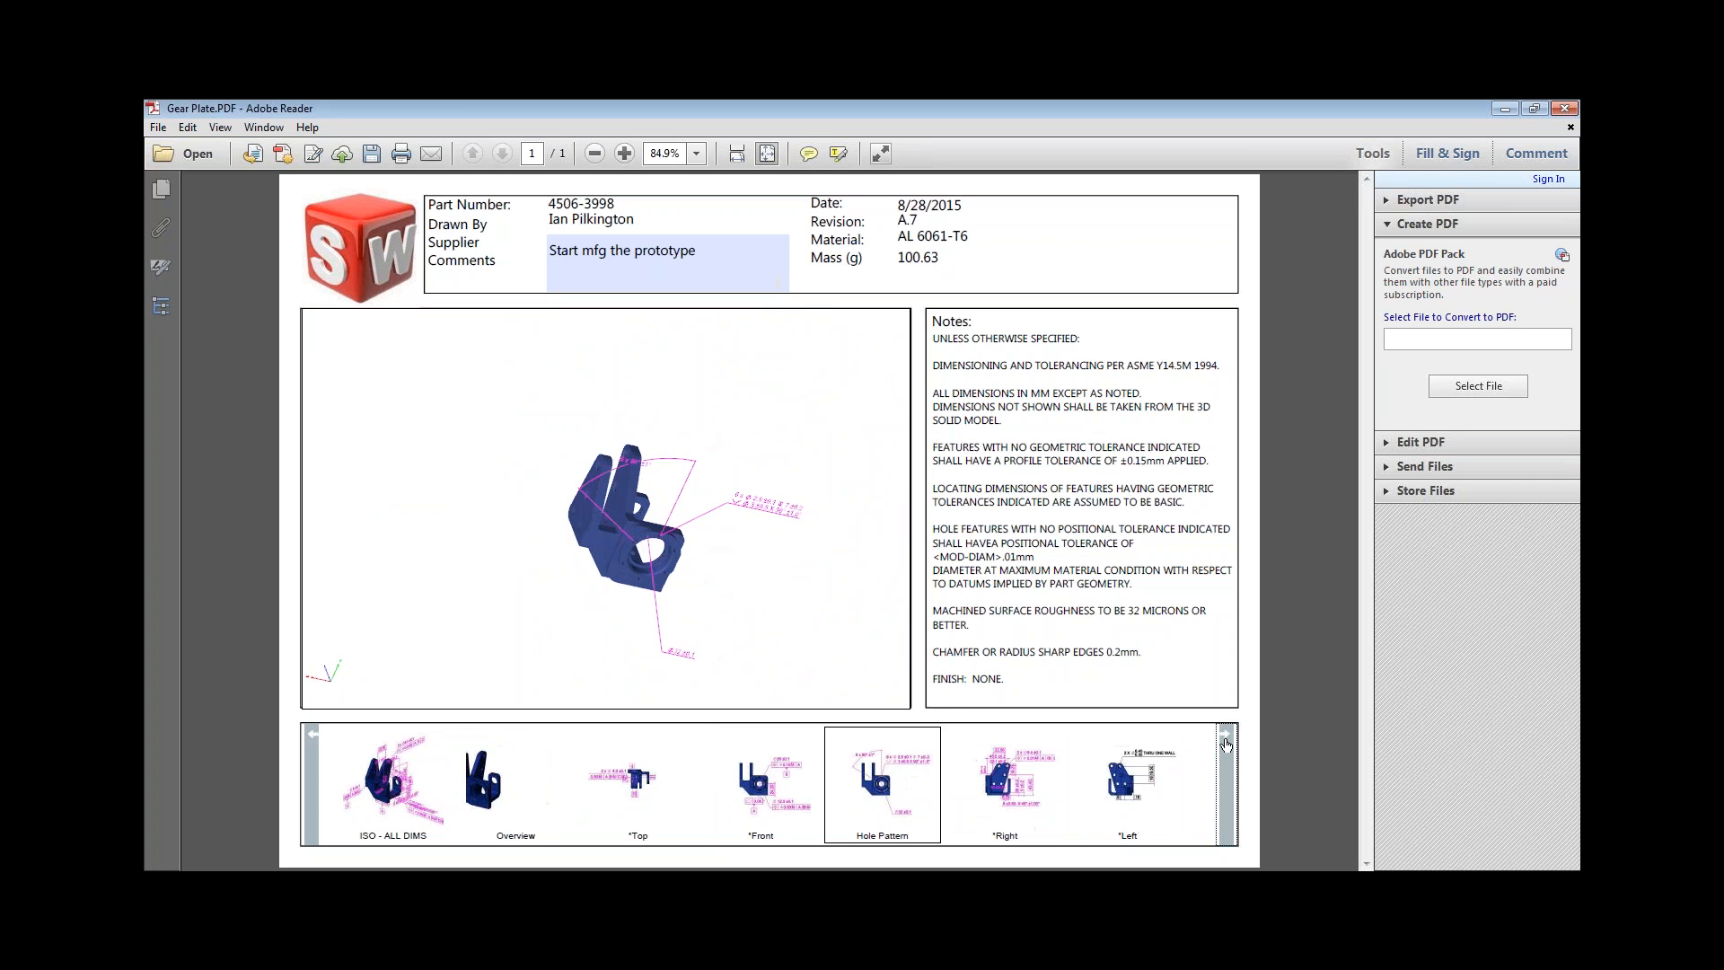
click(1226, 744)
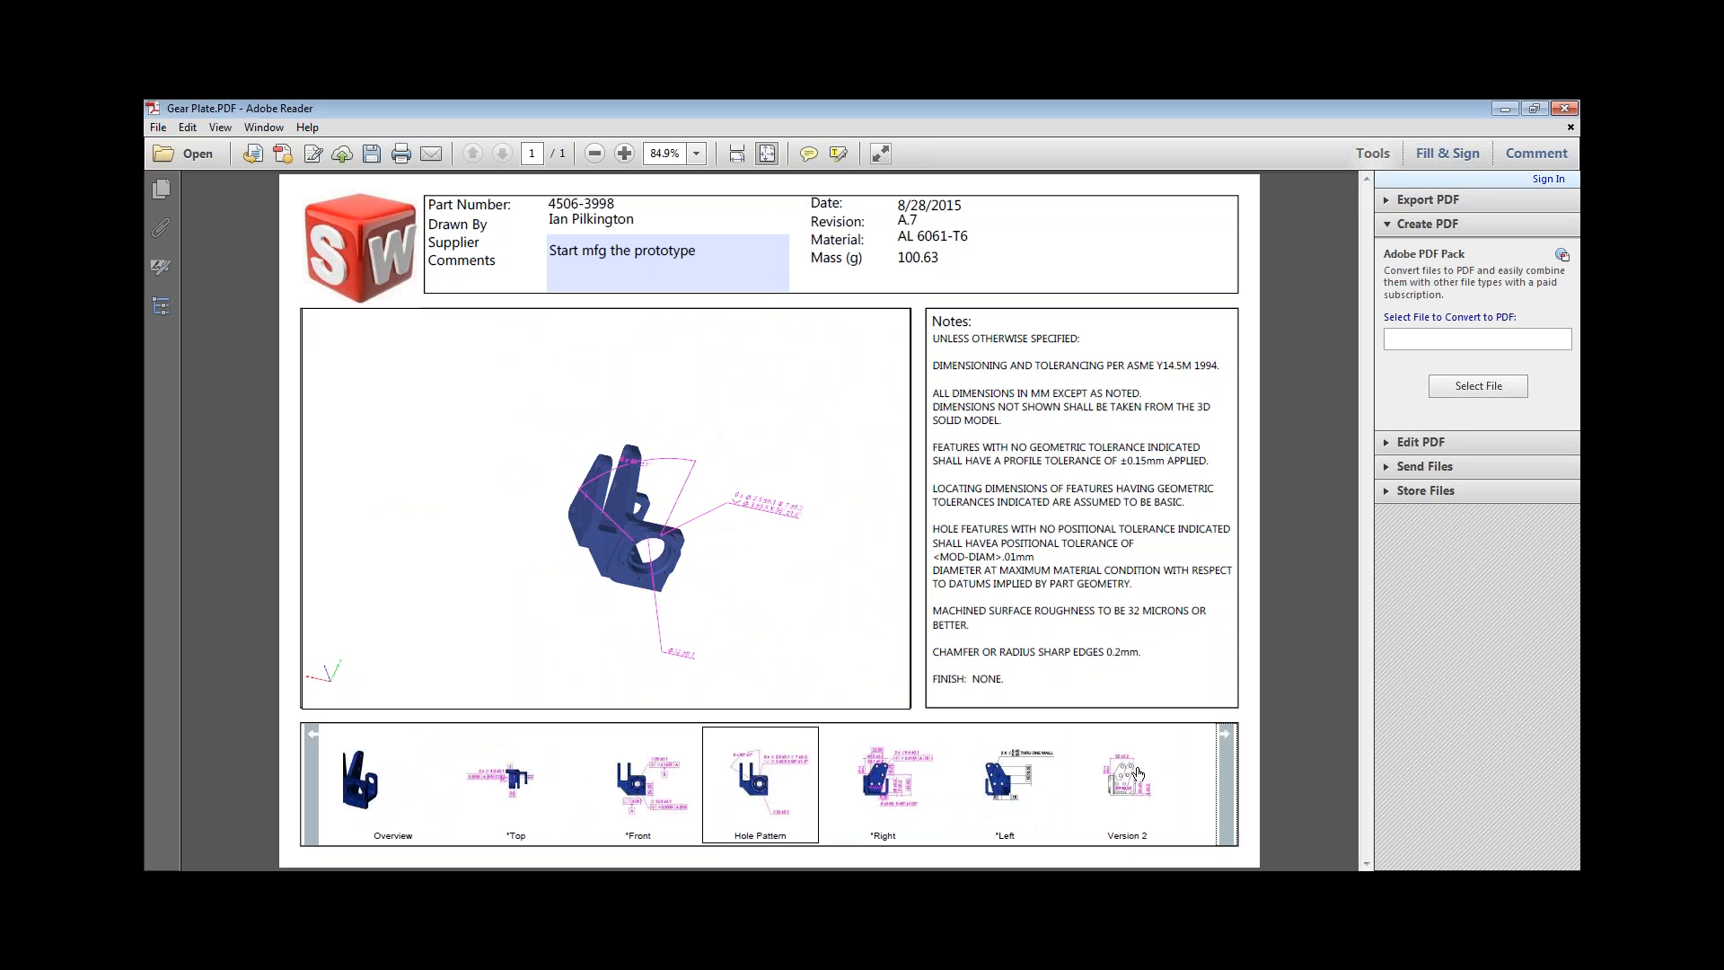
click(1133, 775)
scroll(683, 579, up, 6)
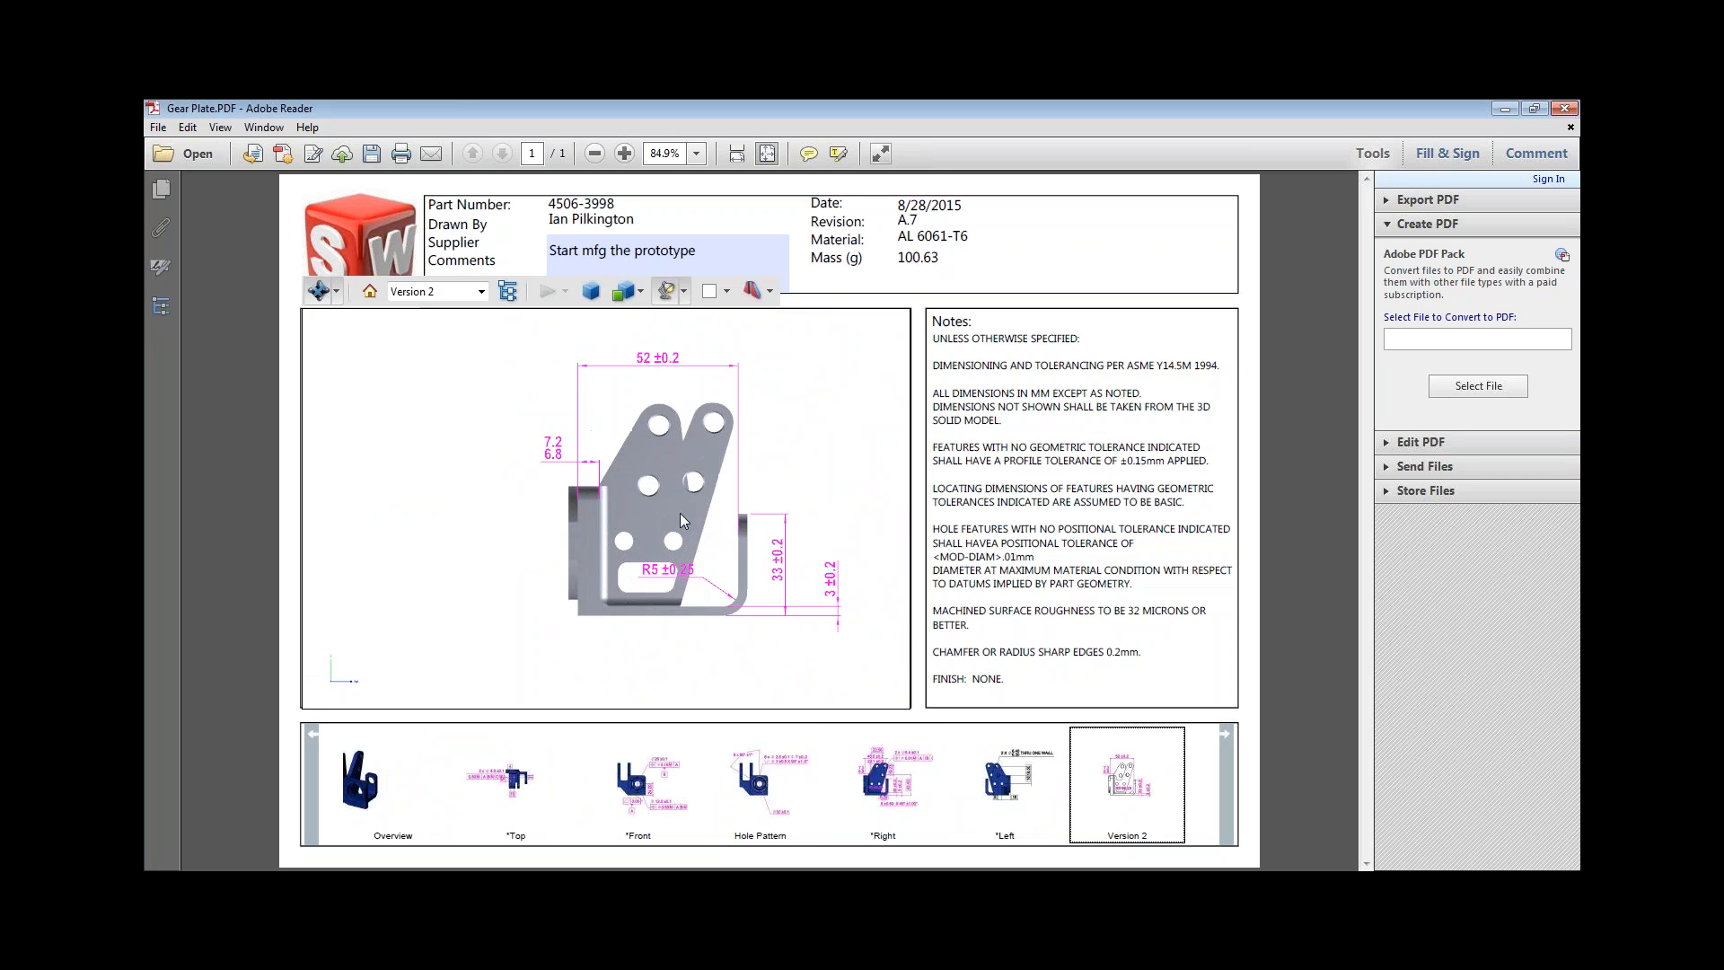
scroll(674, 571, down, 3)
click(664, 563)
drag(664, 563, 355, 342)
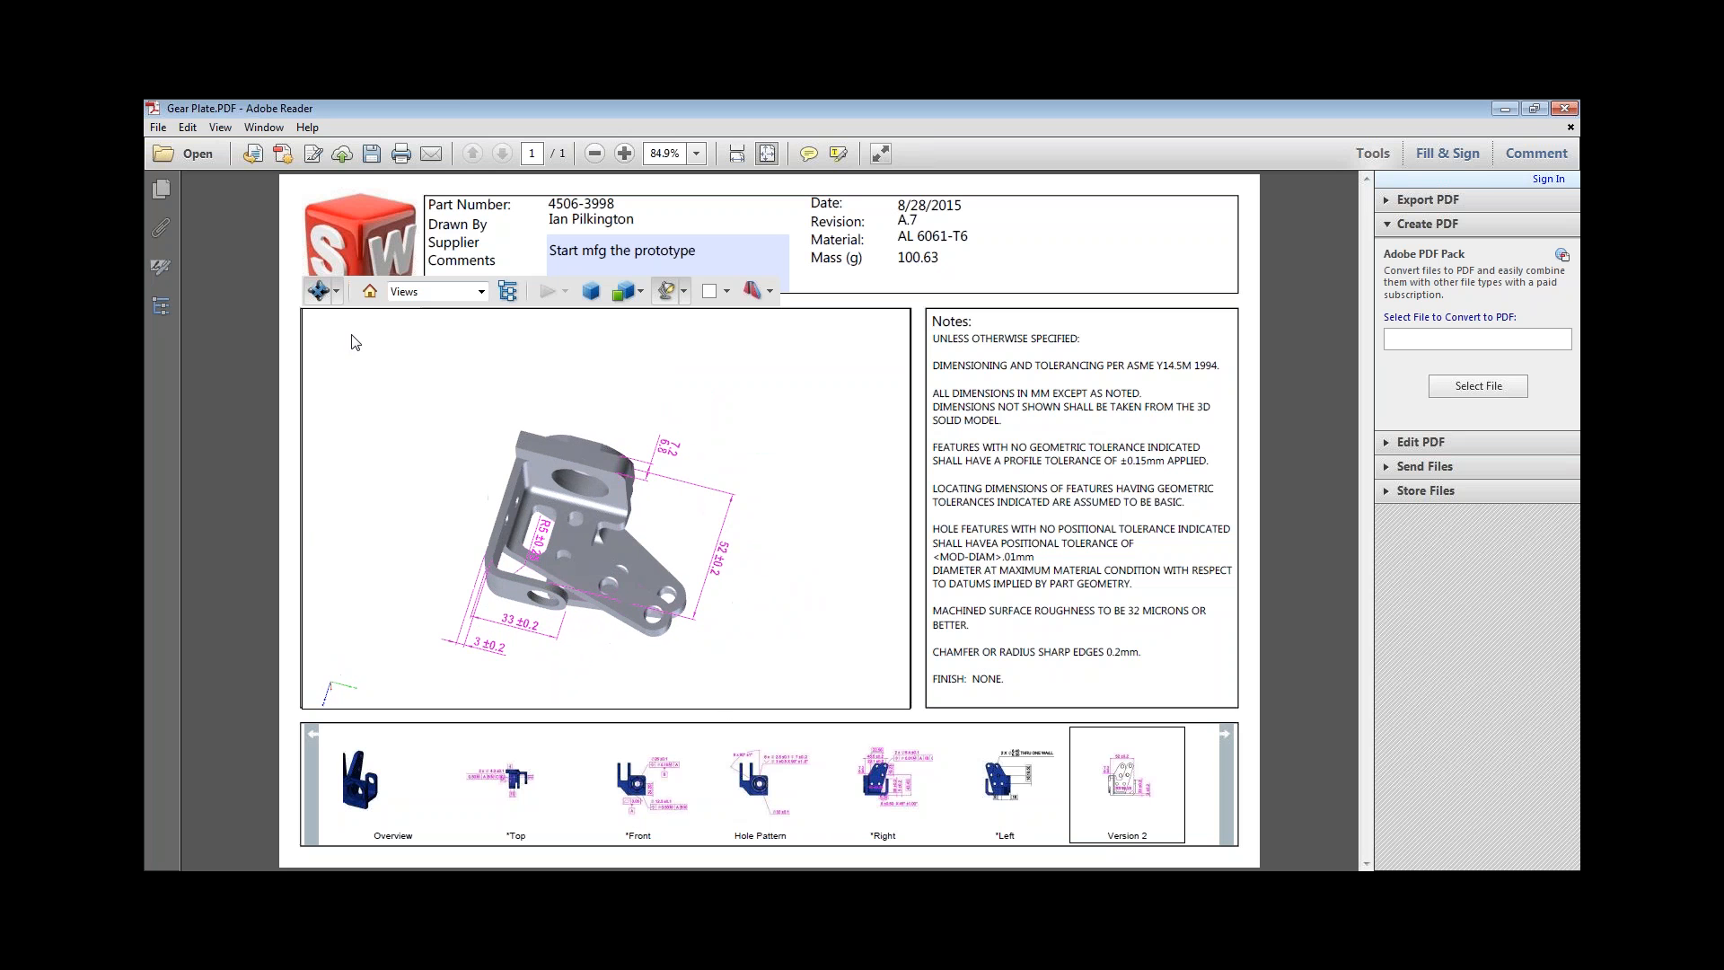
click(336, 291)
click(553, 367)
click(682, 291)
click(862, 391)
drag(580, 433, 476, 454)
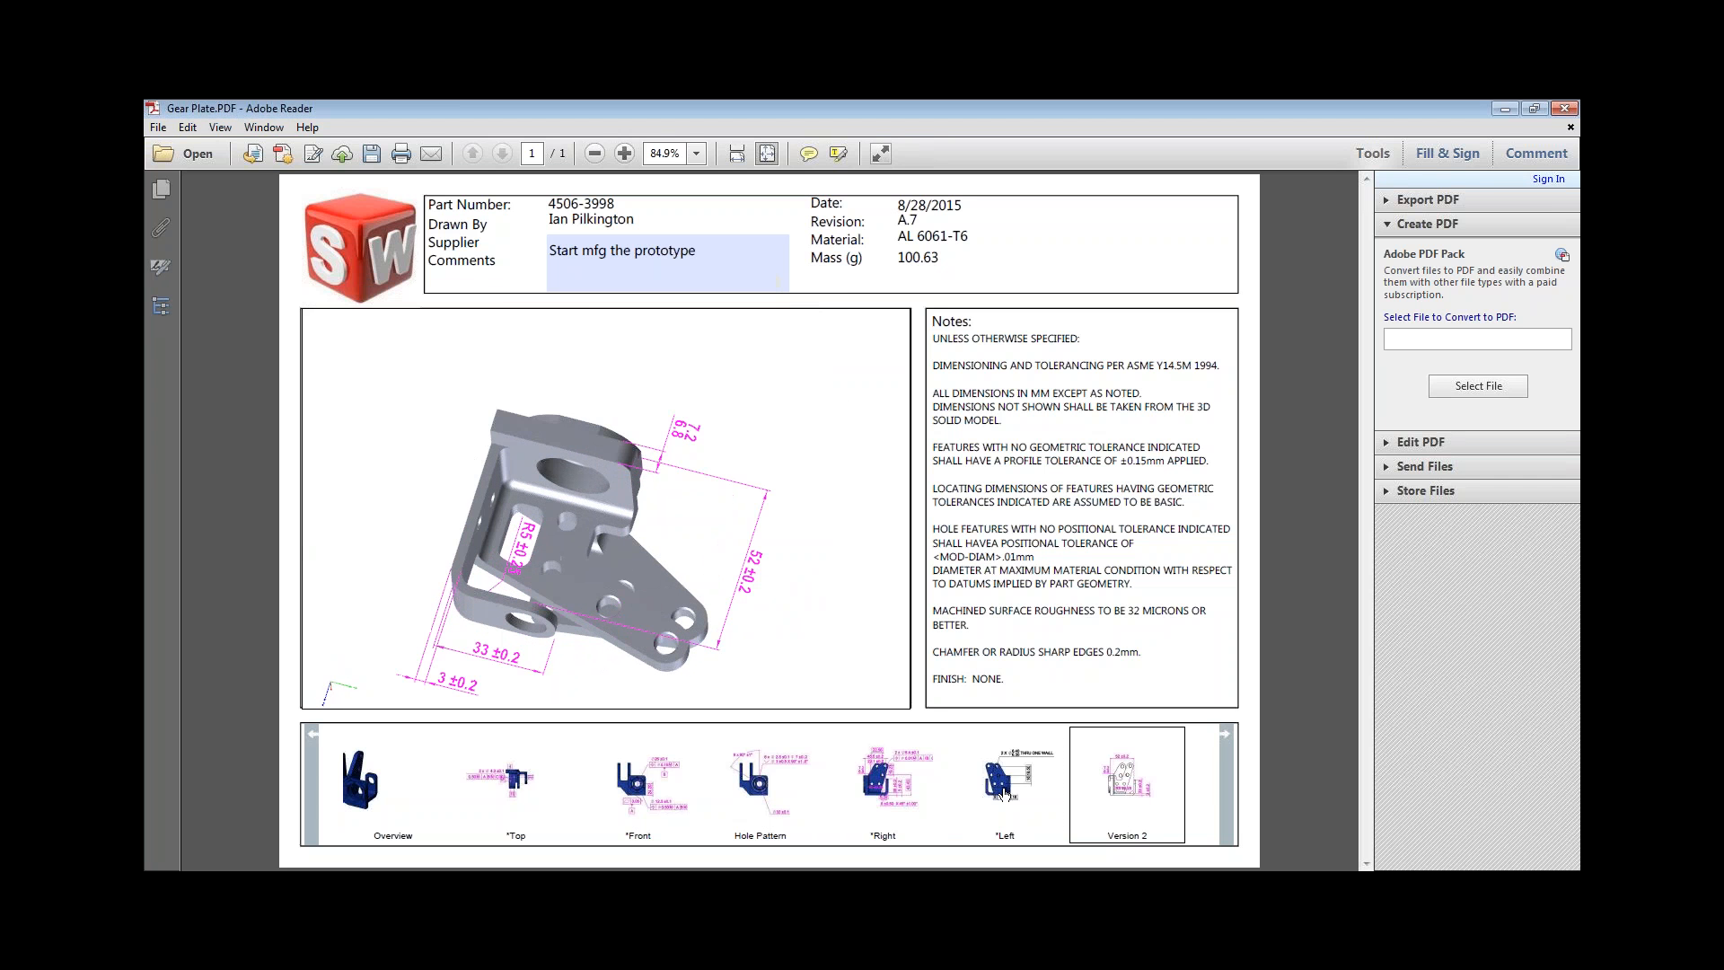
Open the *Left view and examine its hole callouts and dimensions from several angles.
click(1000, 789)
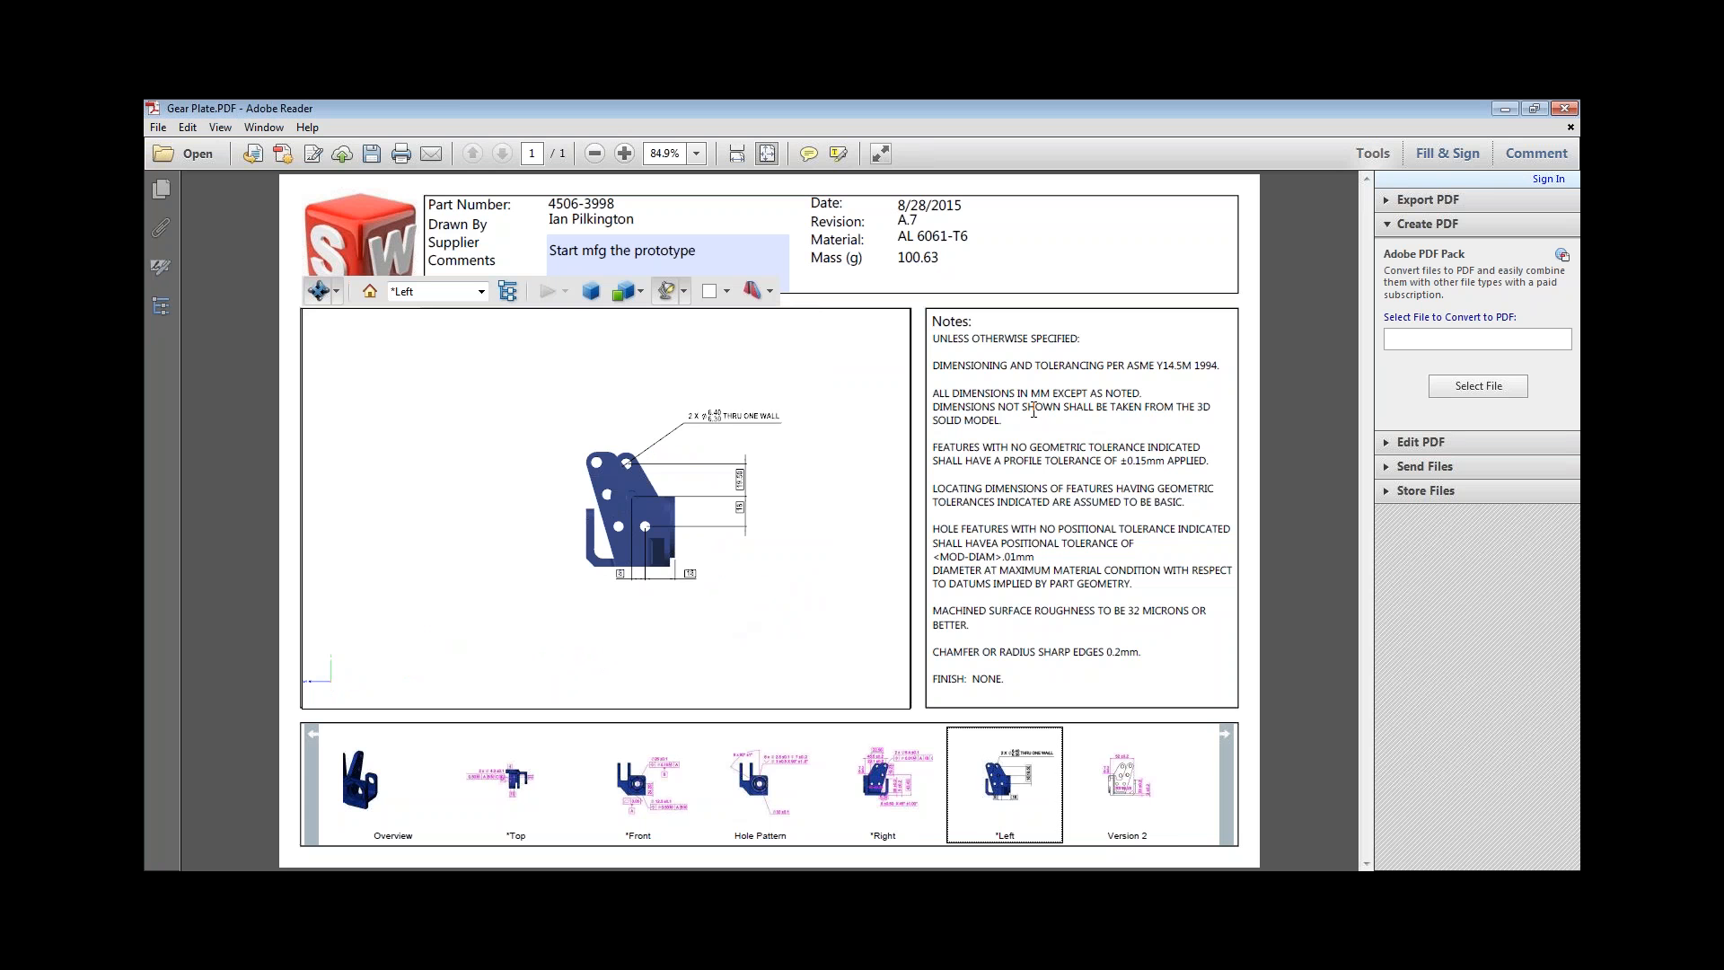
drag(713, 543, 636, 391)
scroll(640, 400, up, 4)
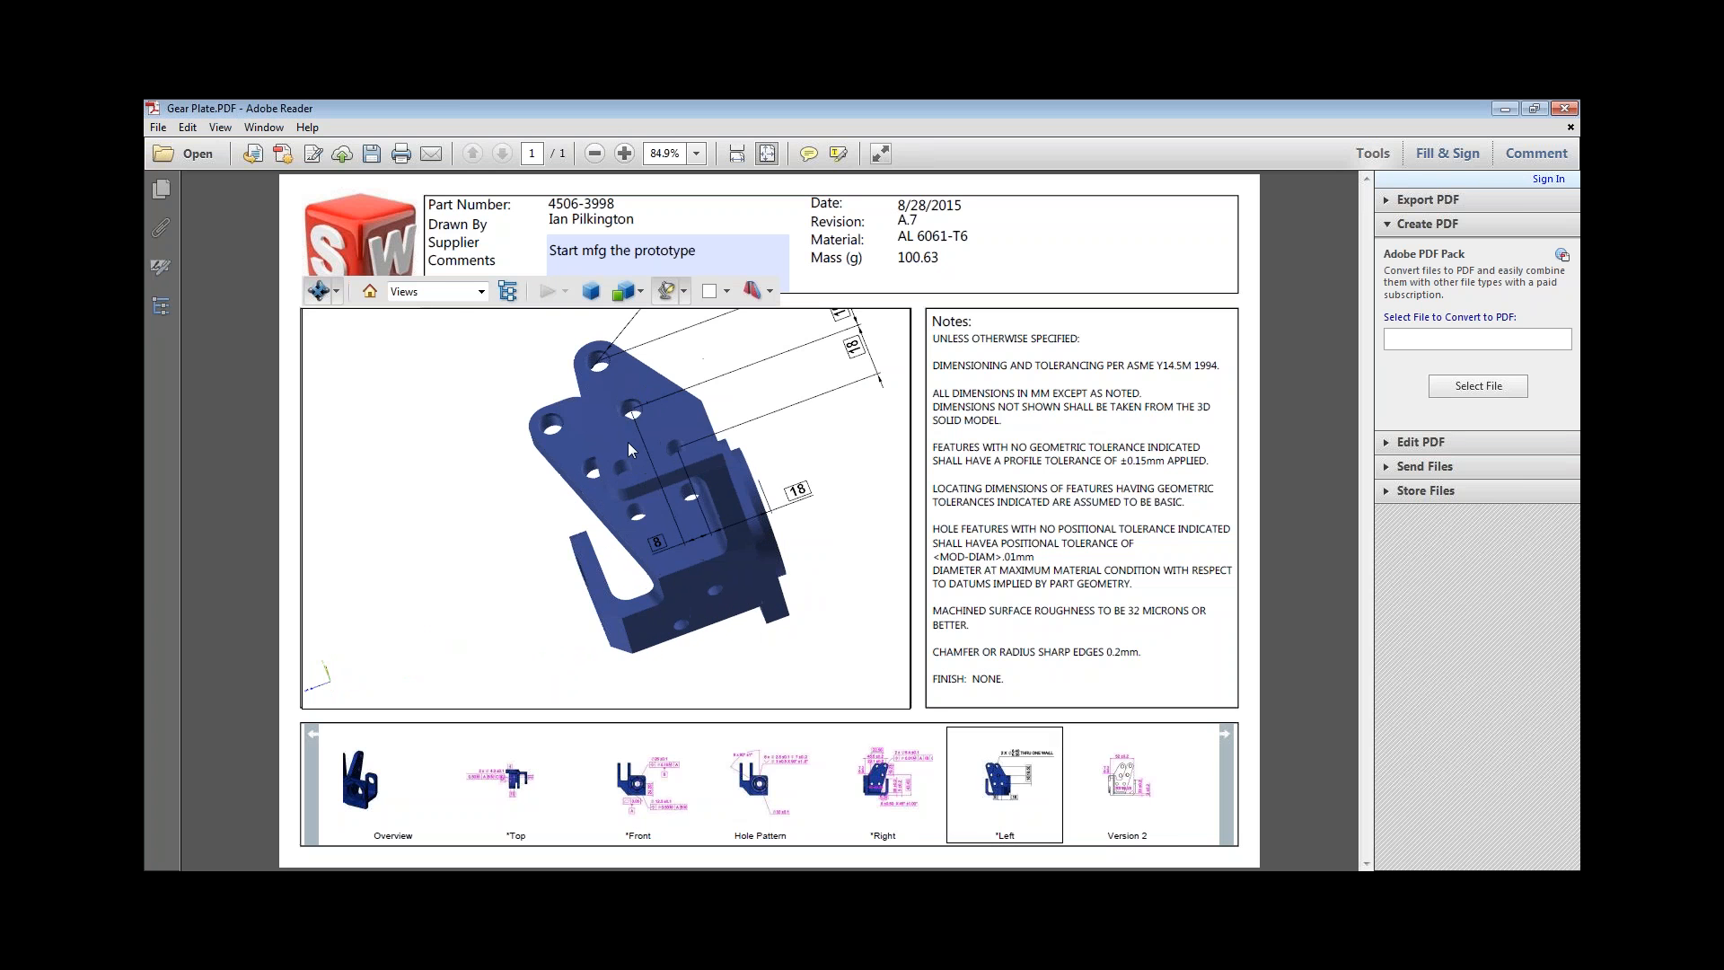
drag(612, 524, 720, 418)
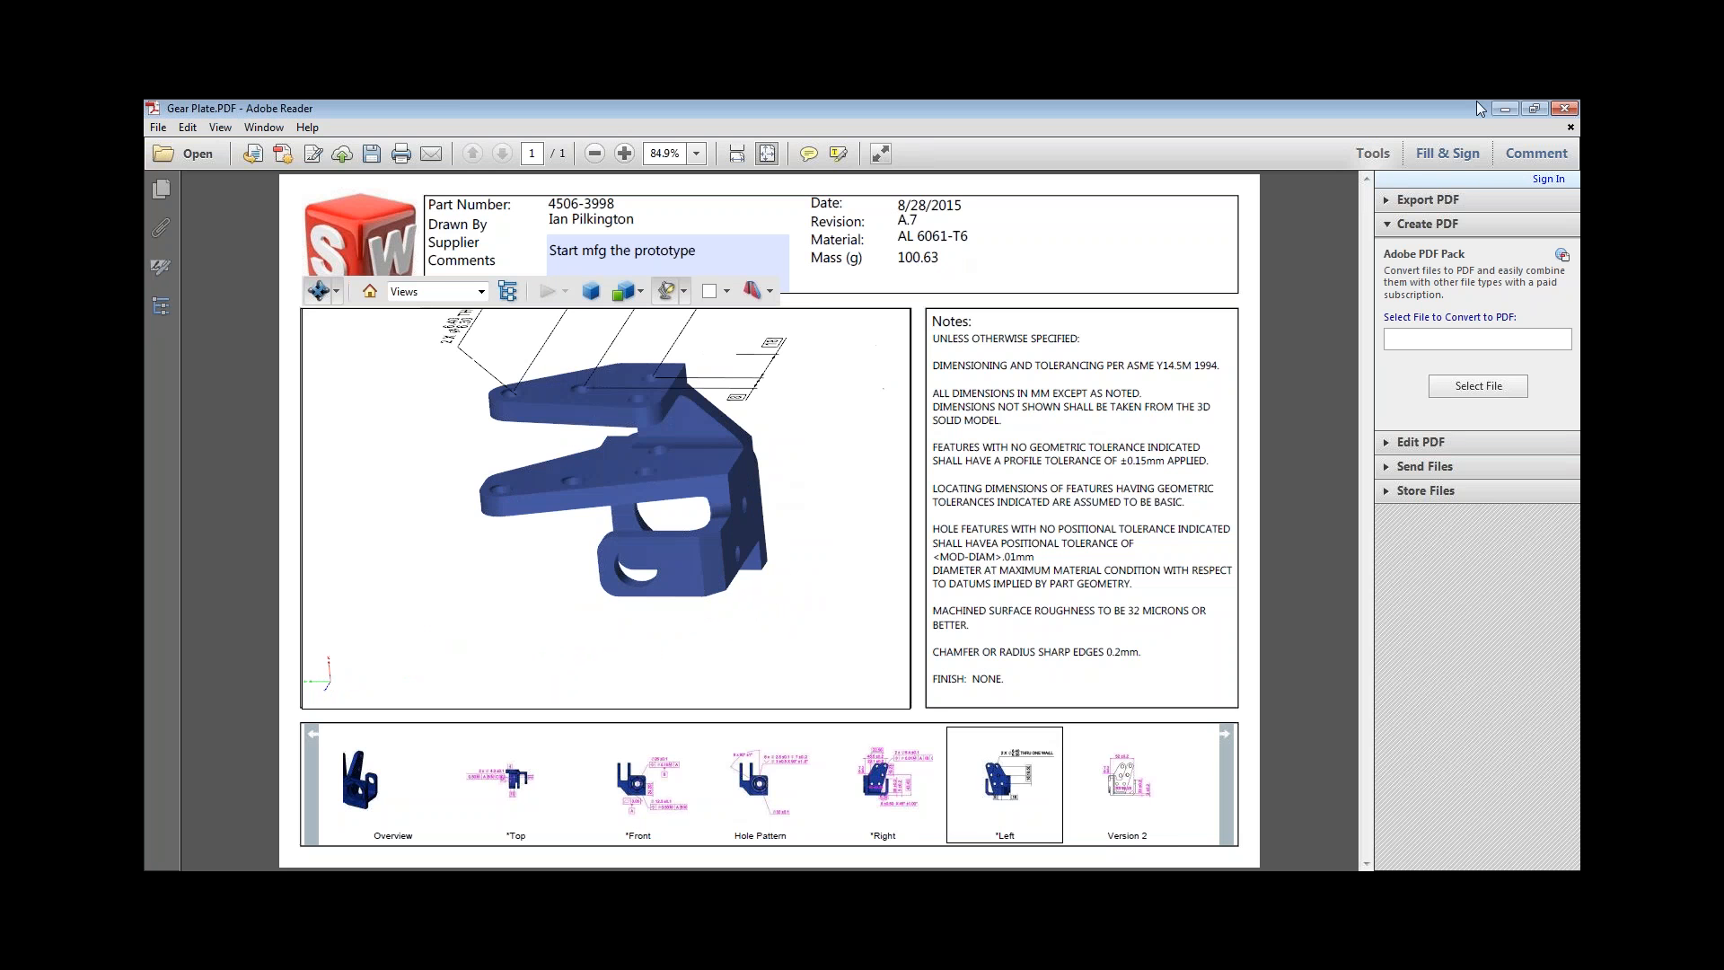
Close the PDF to return to SOLIDWORKS, and close the gear plate part without saving its changes.
click(1564, 108)
click(946, 532)
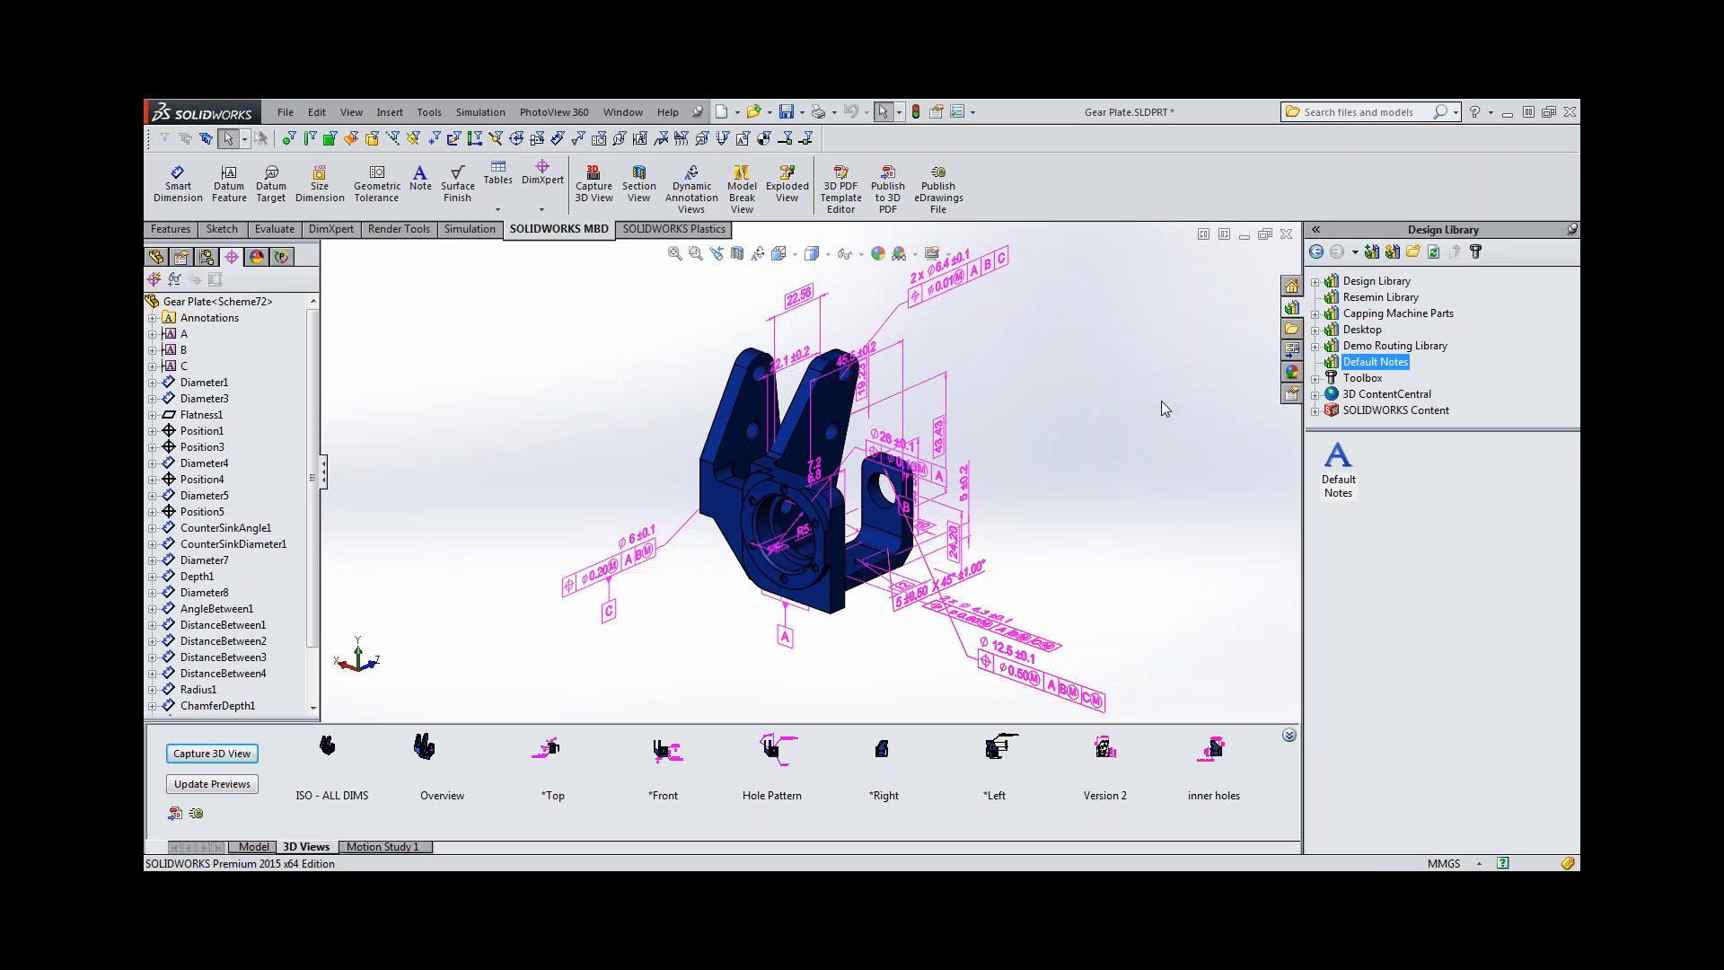
click(1287, 234)
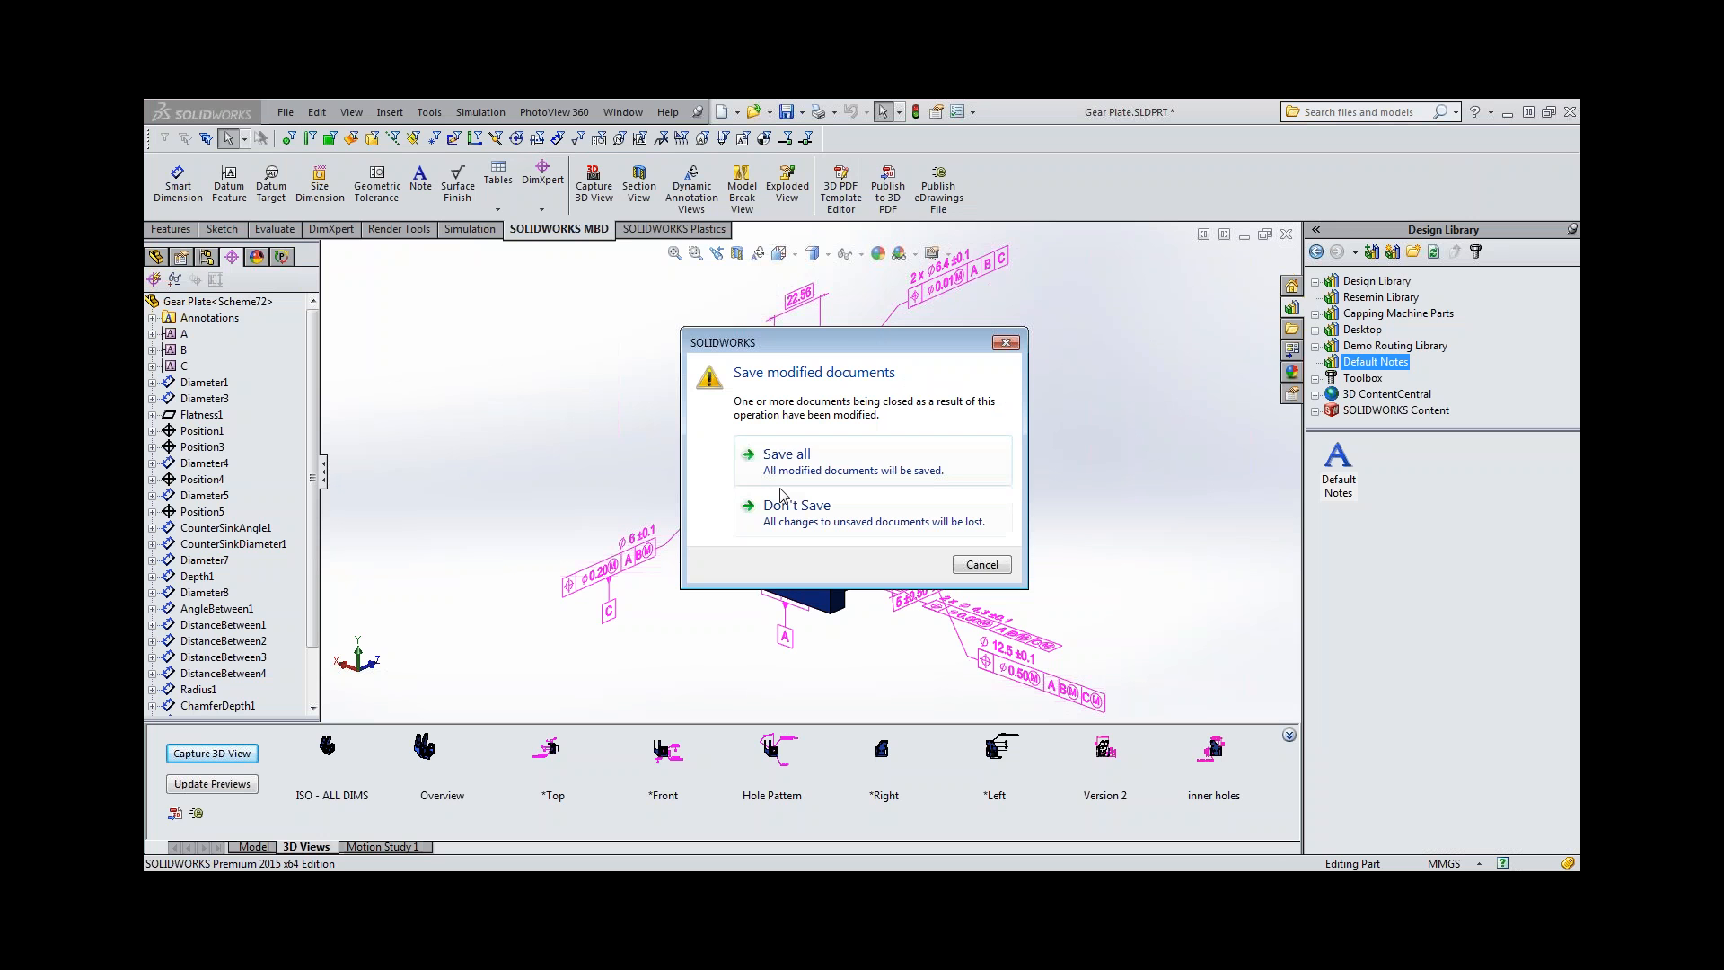
click(824, 523)
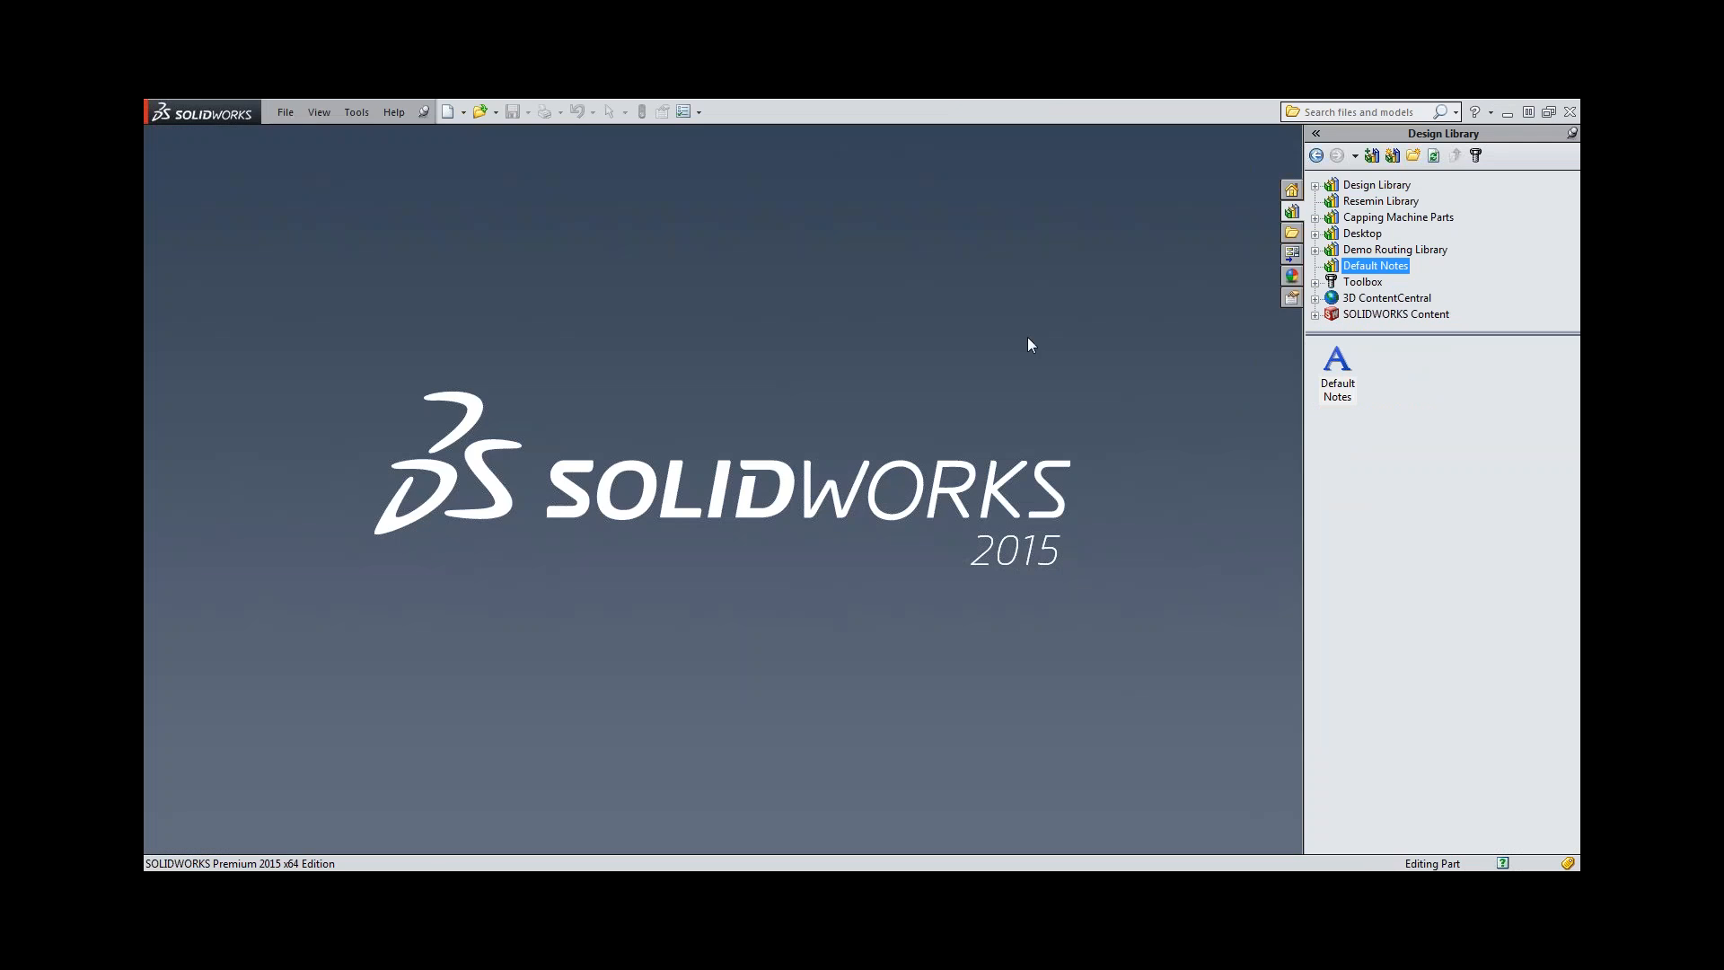
Open GEAR ASSEMBLY.SLDASM and let Toolbox create the missing bearing size.
click(283, 111)
click(303, 154)
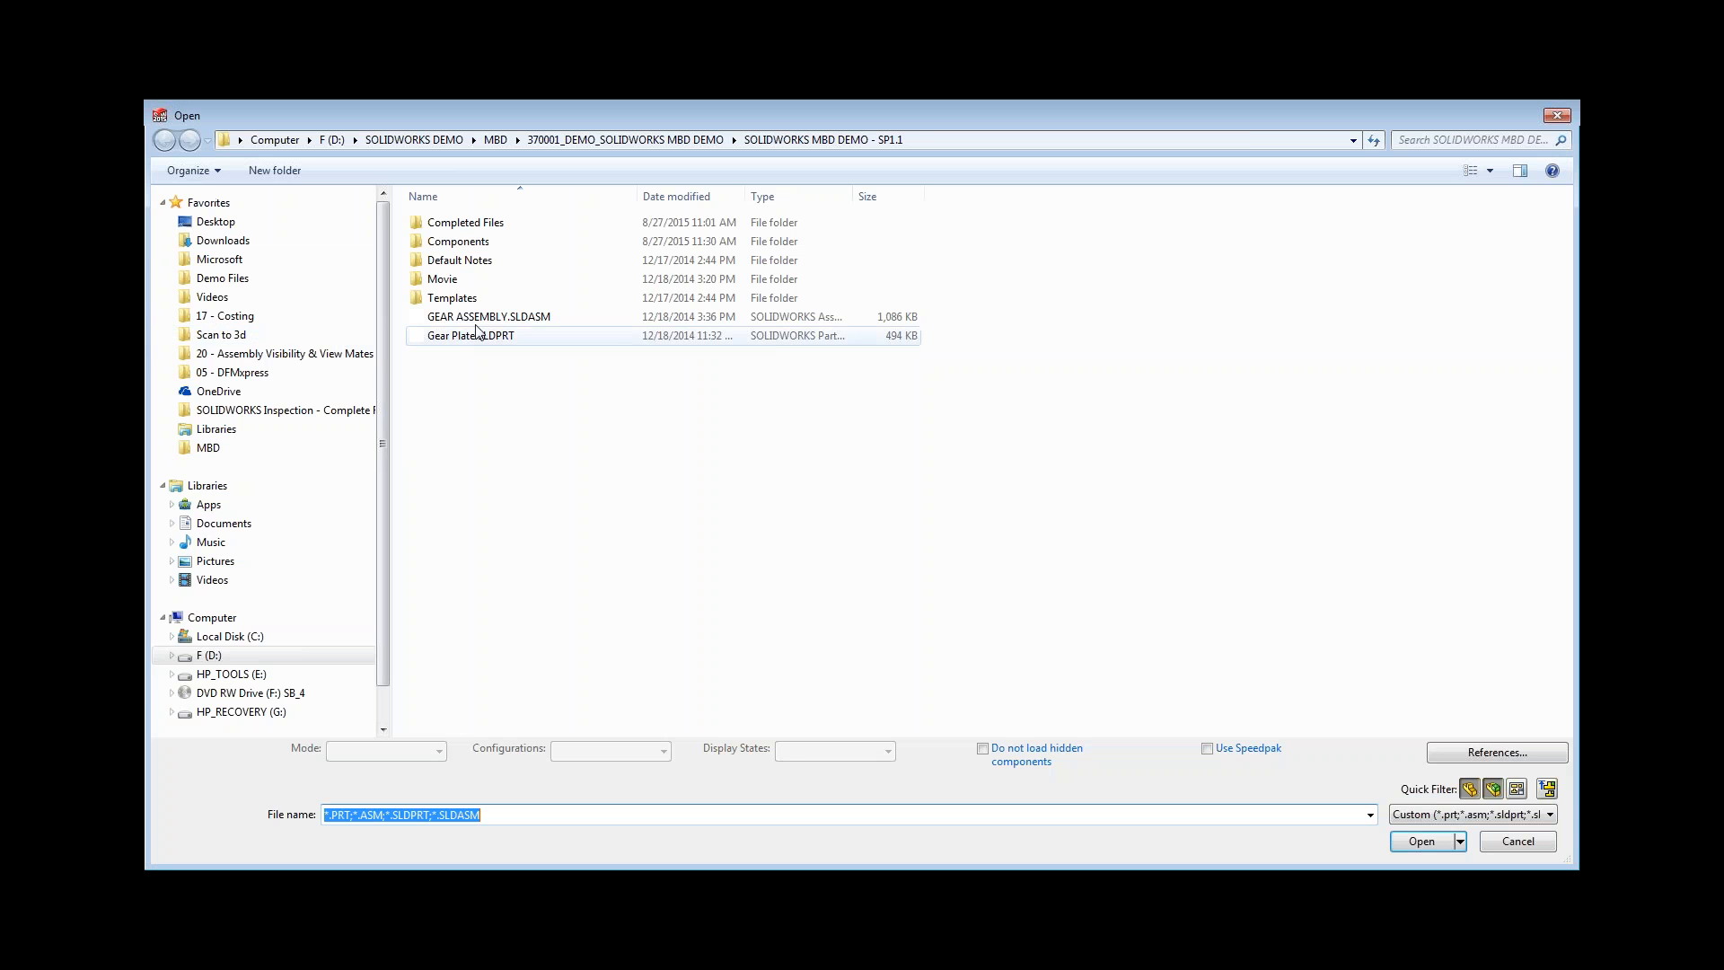
click(477, 320)
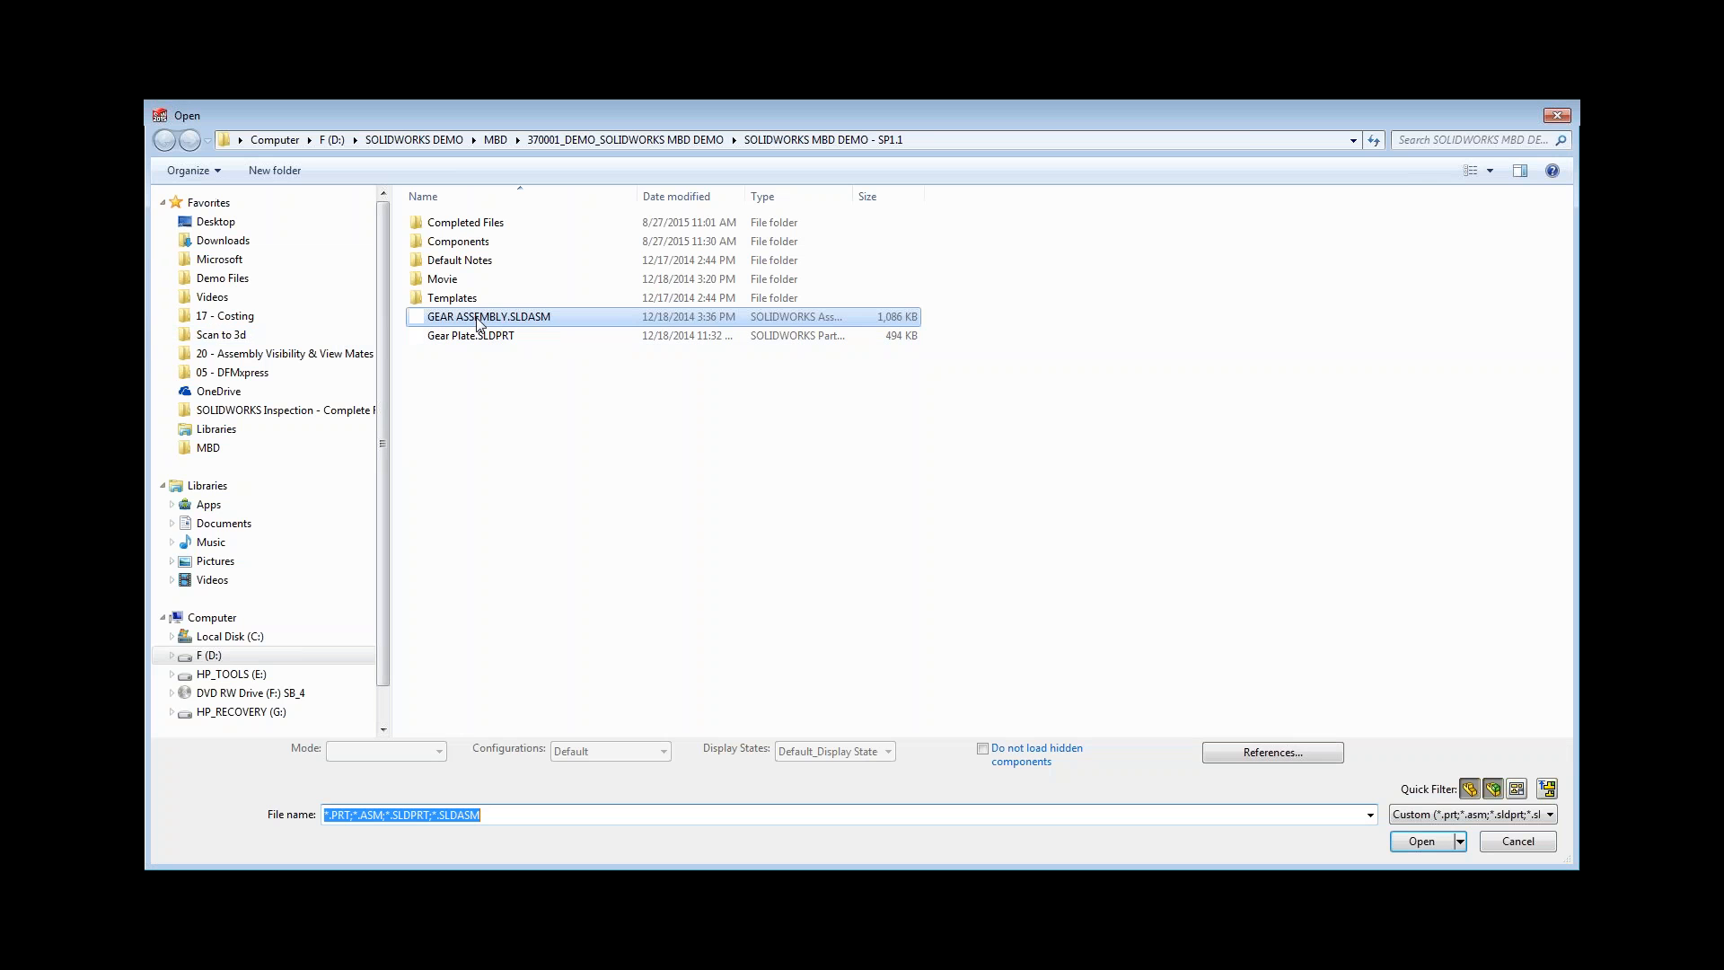
click(1417, 844)
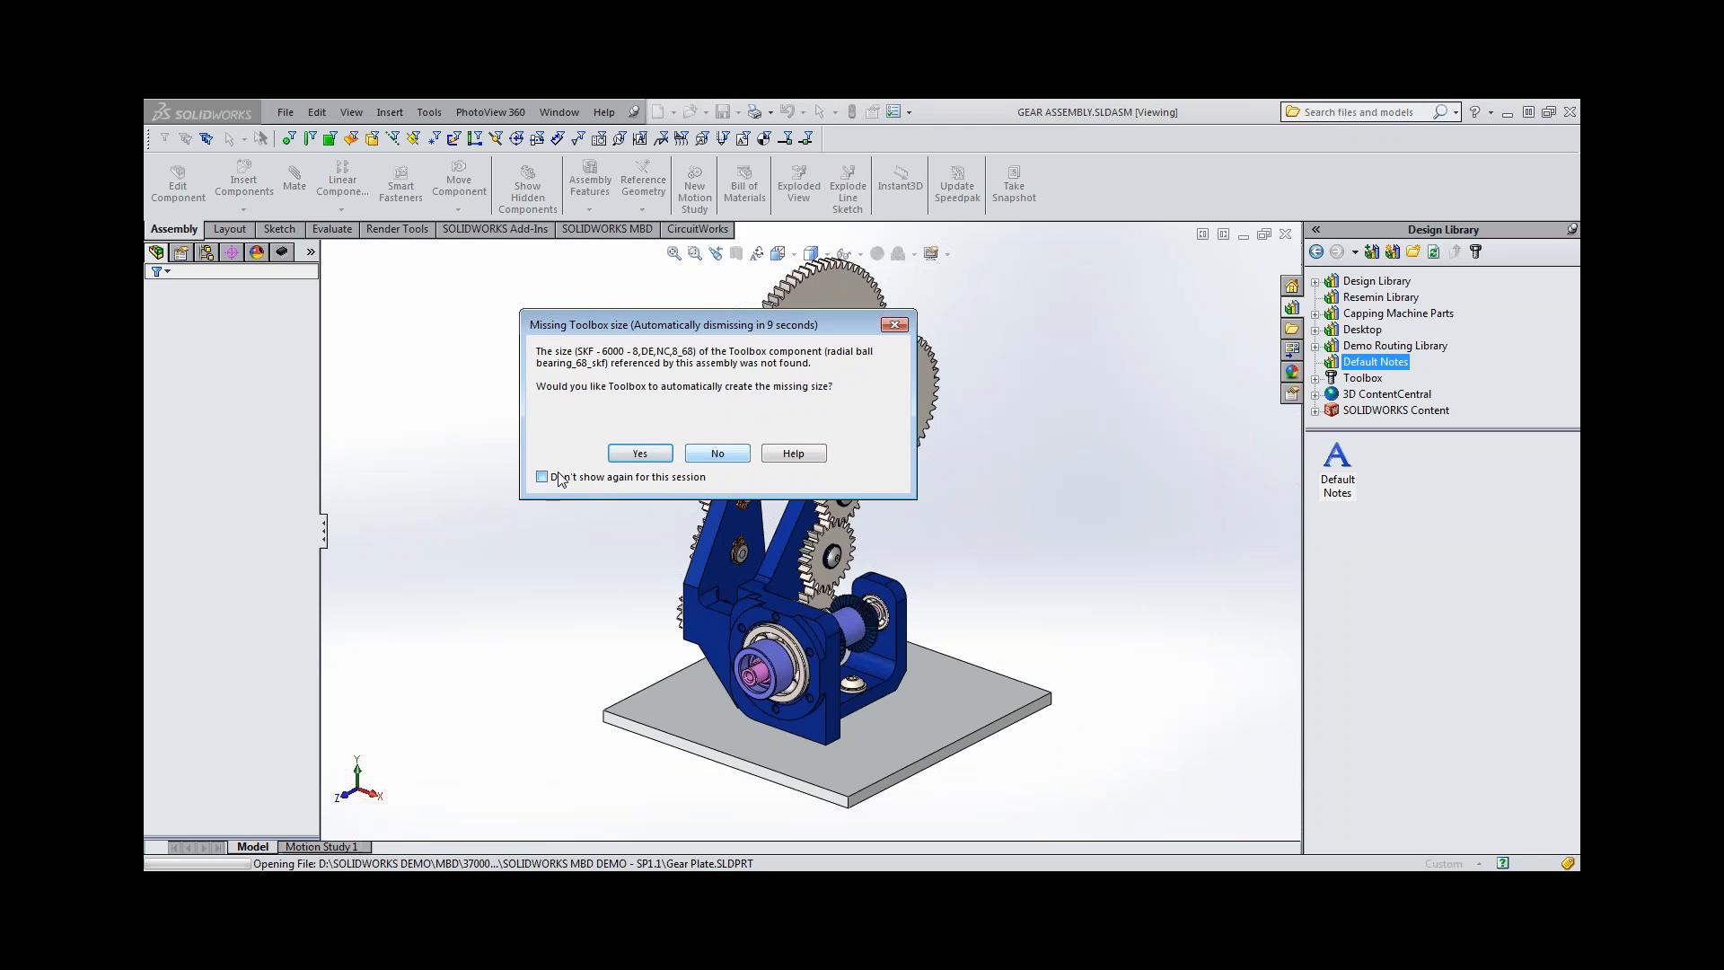
click(658, 456)
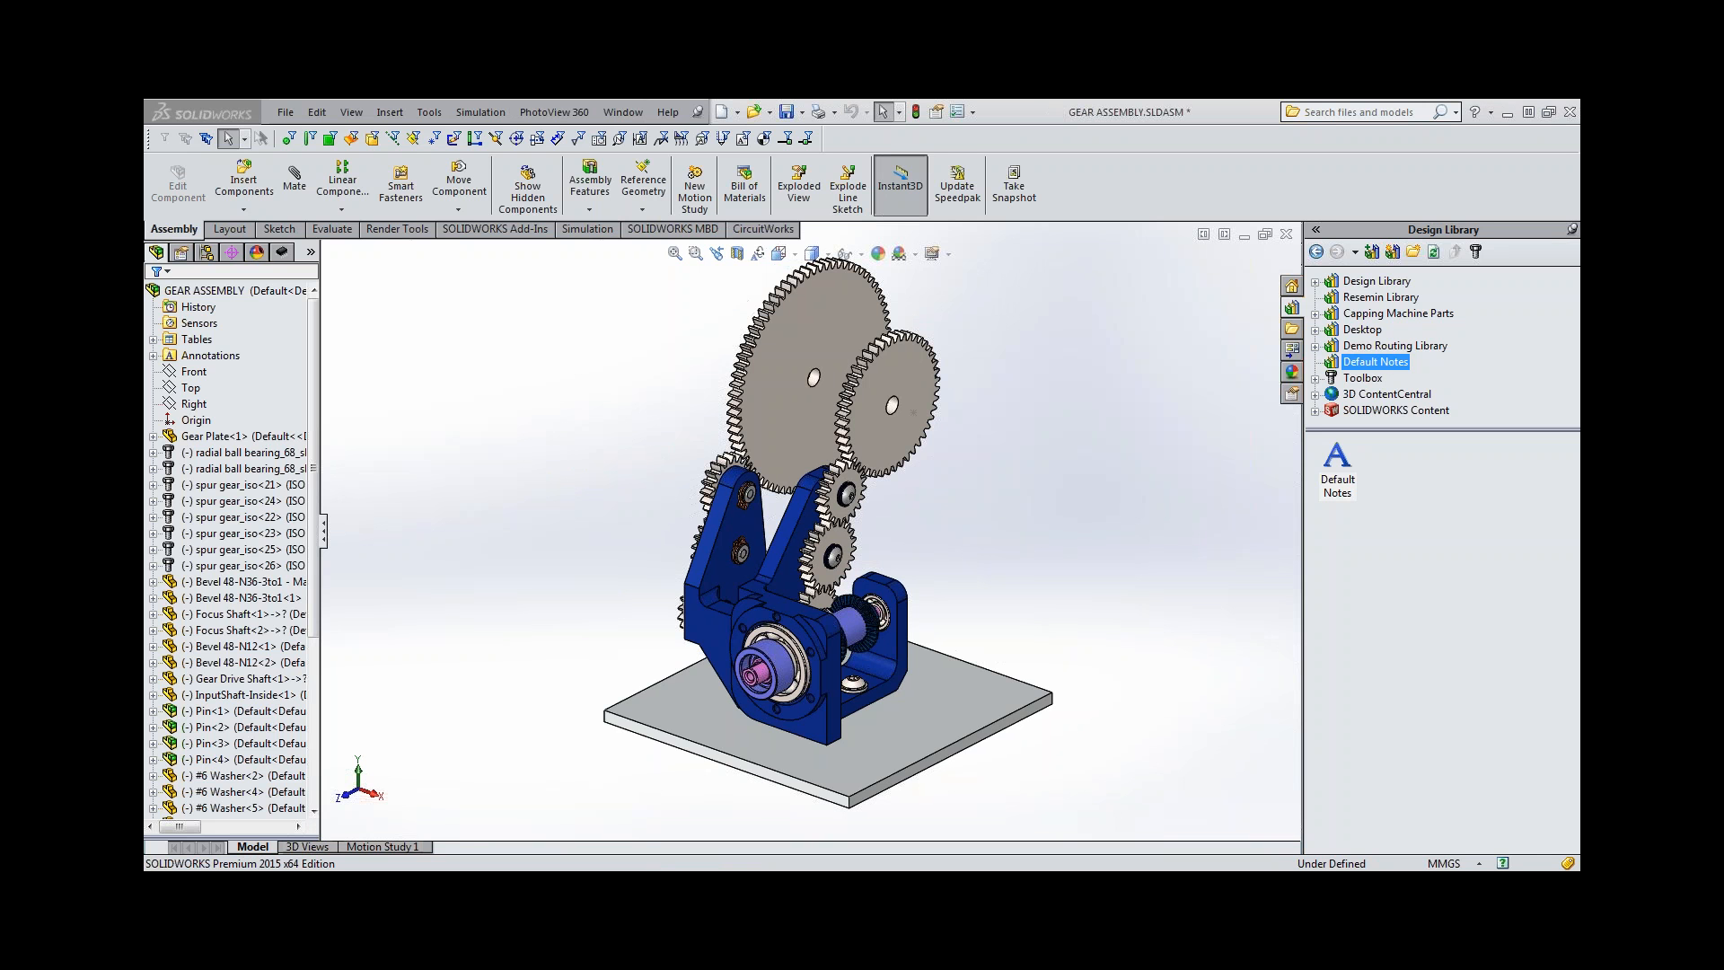
Show the assembly's captured 3D views and explode the Default configuration using ExplView1.
click(292, 847)
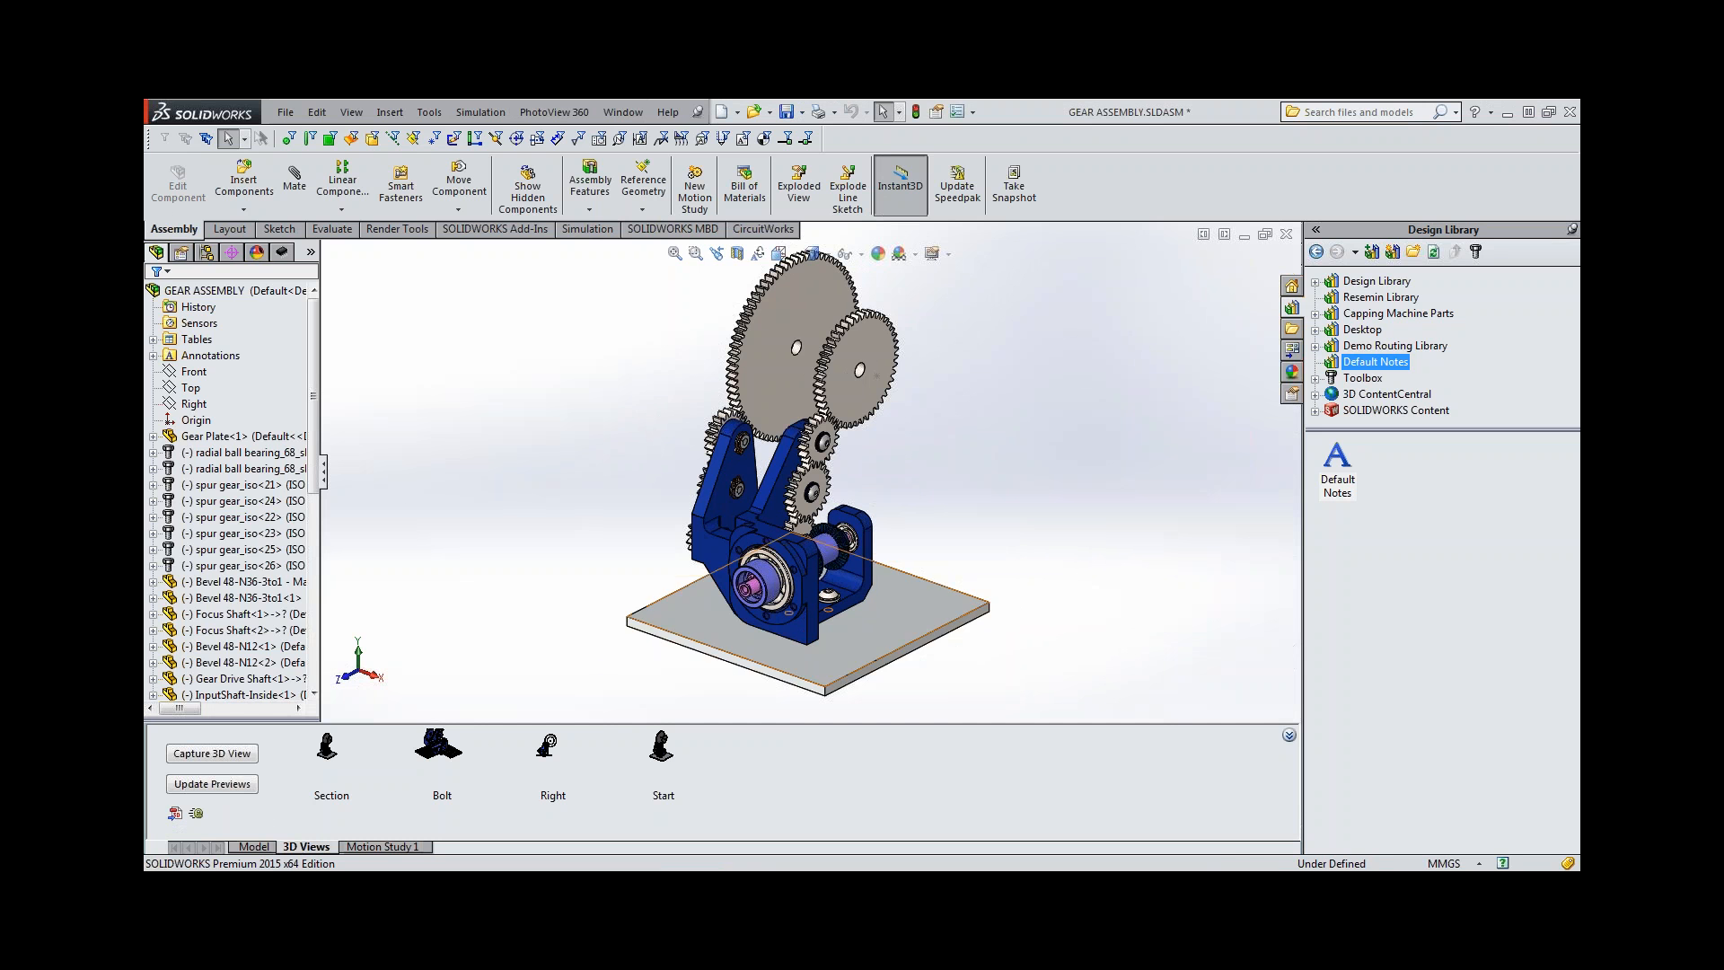
click(208, 253)
click(168, 309)
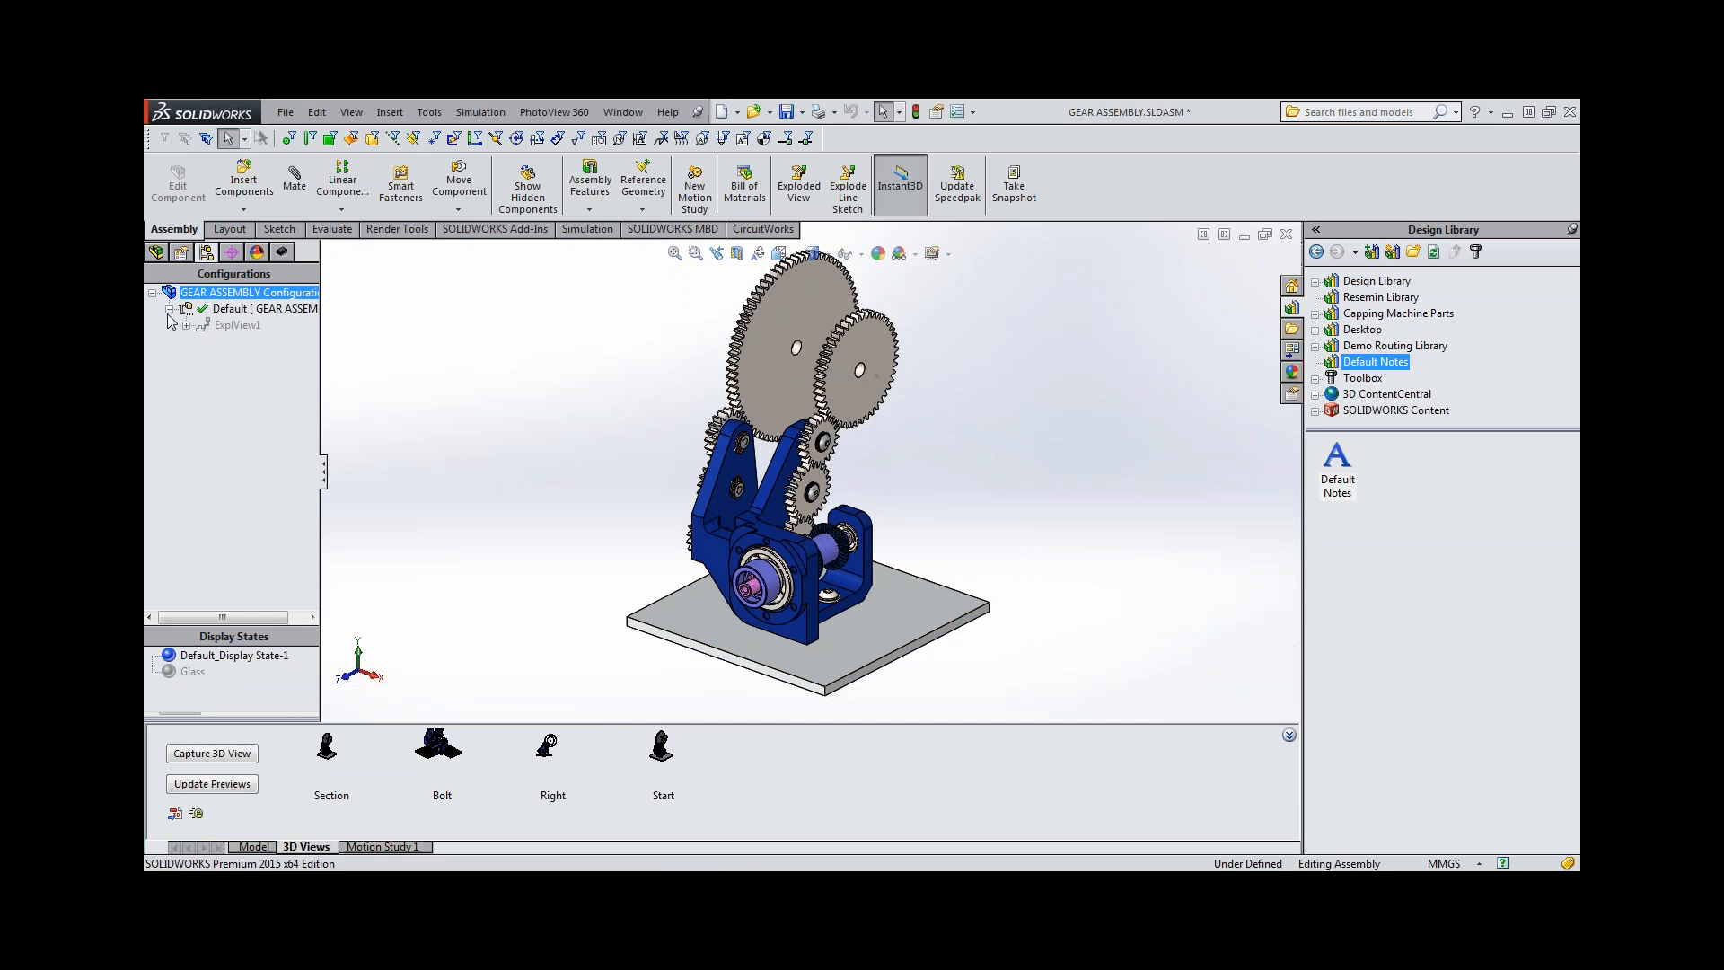
right_click(231, 323)
click(279, 335)
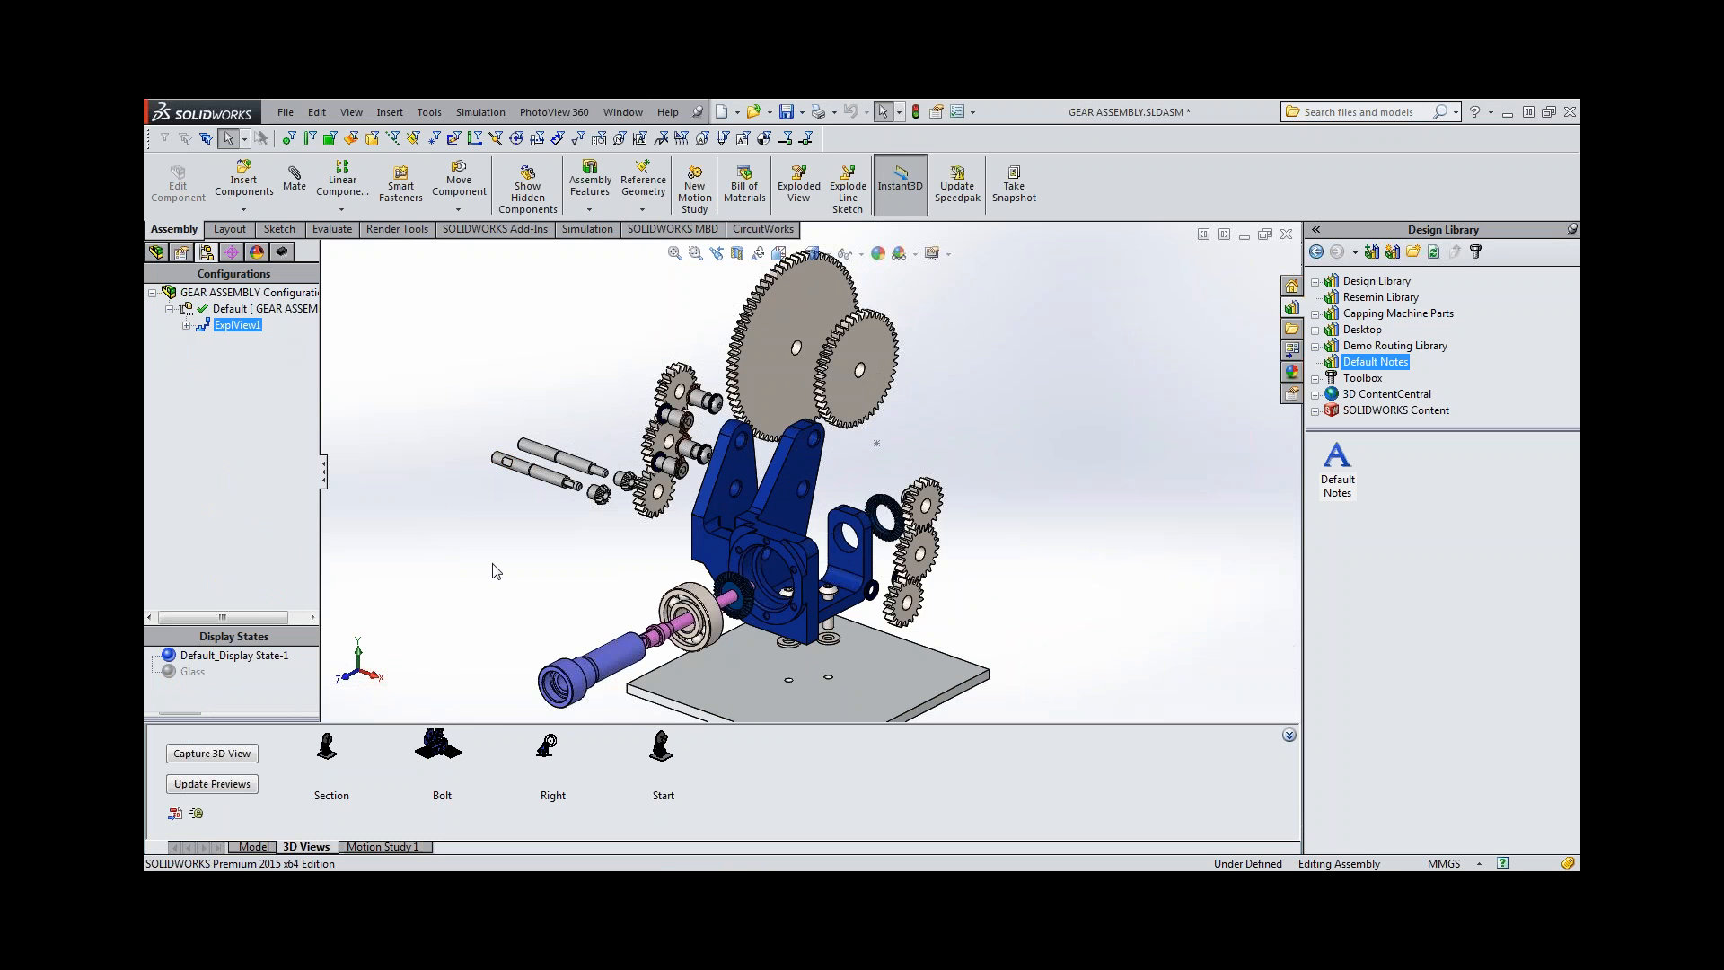
click(551, 553)
scroll(552, 553, up, 2)
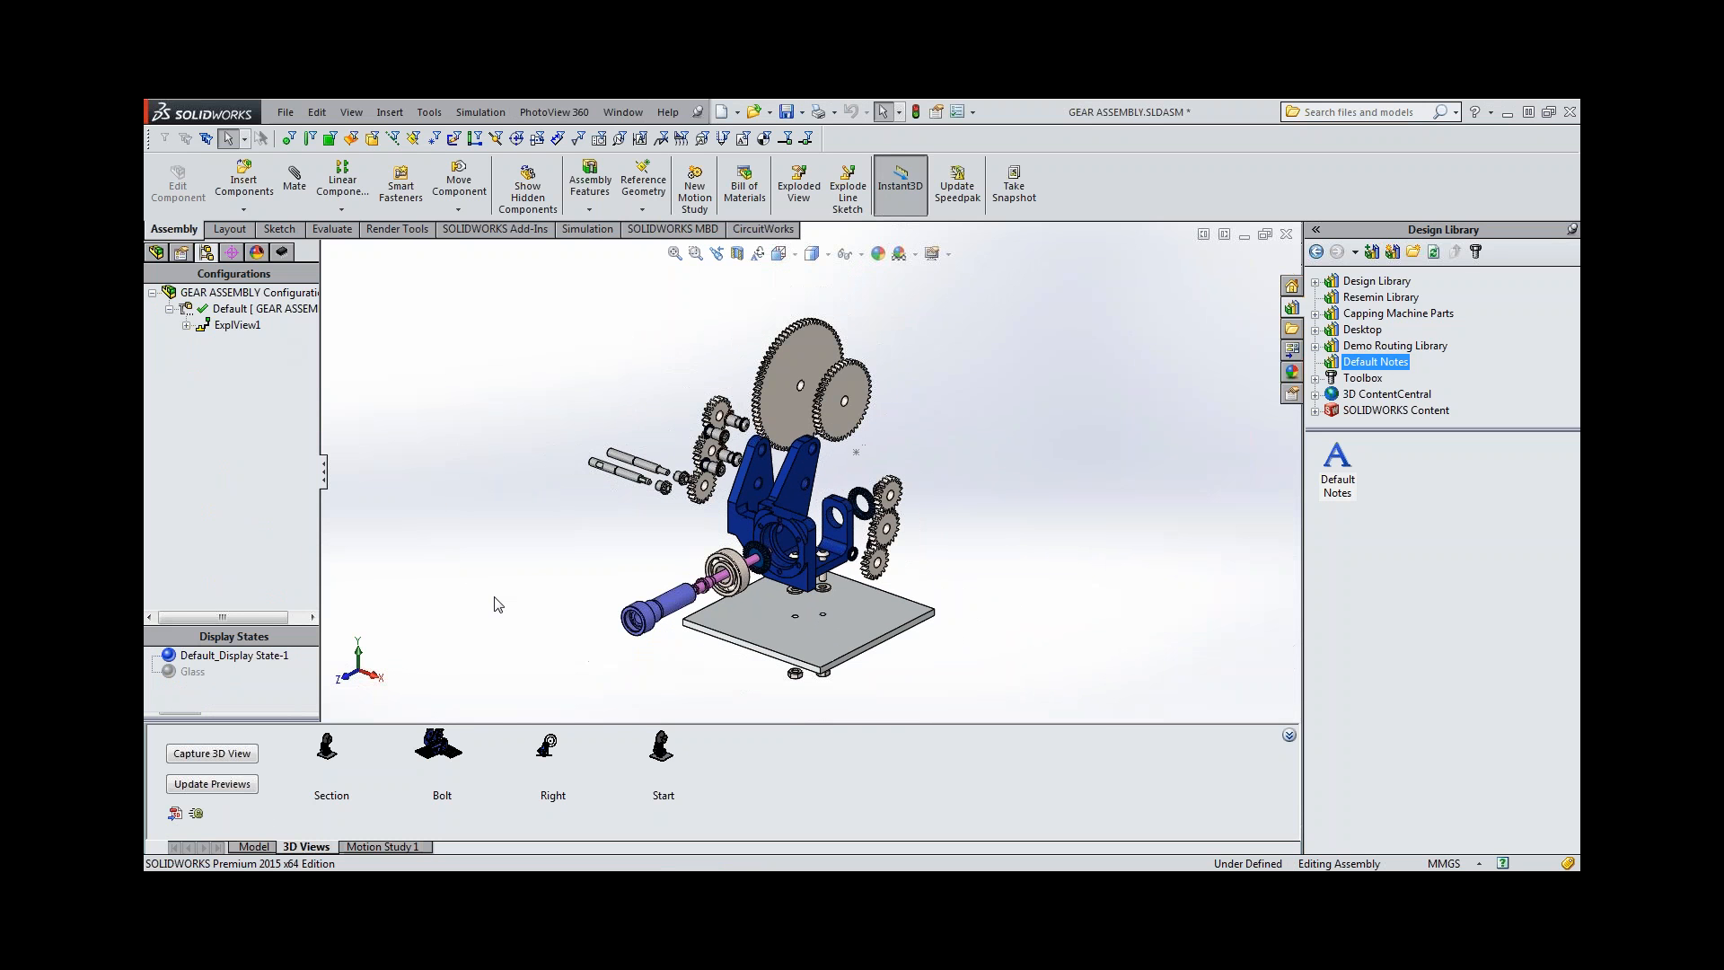
Capture the exploded assembly as a new 3D view named "exploded view".
click(212, 754)
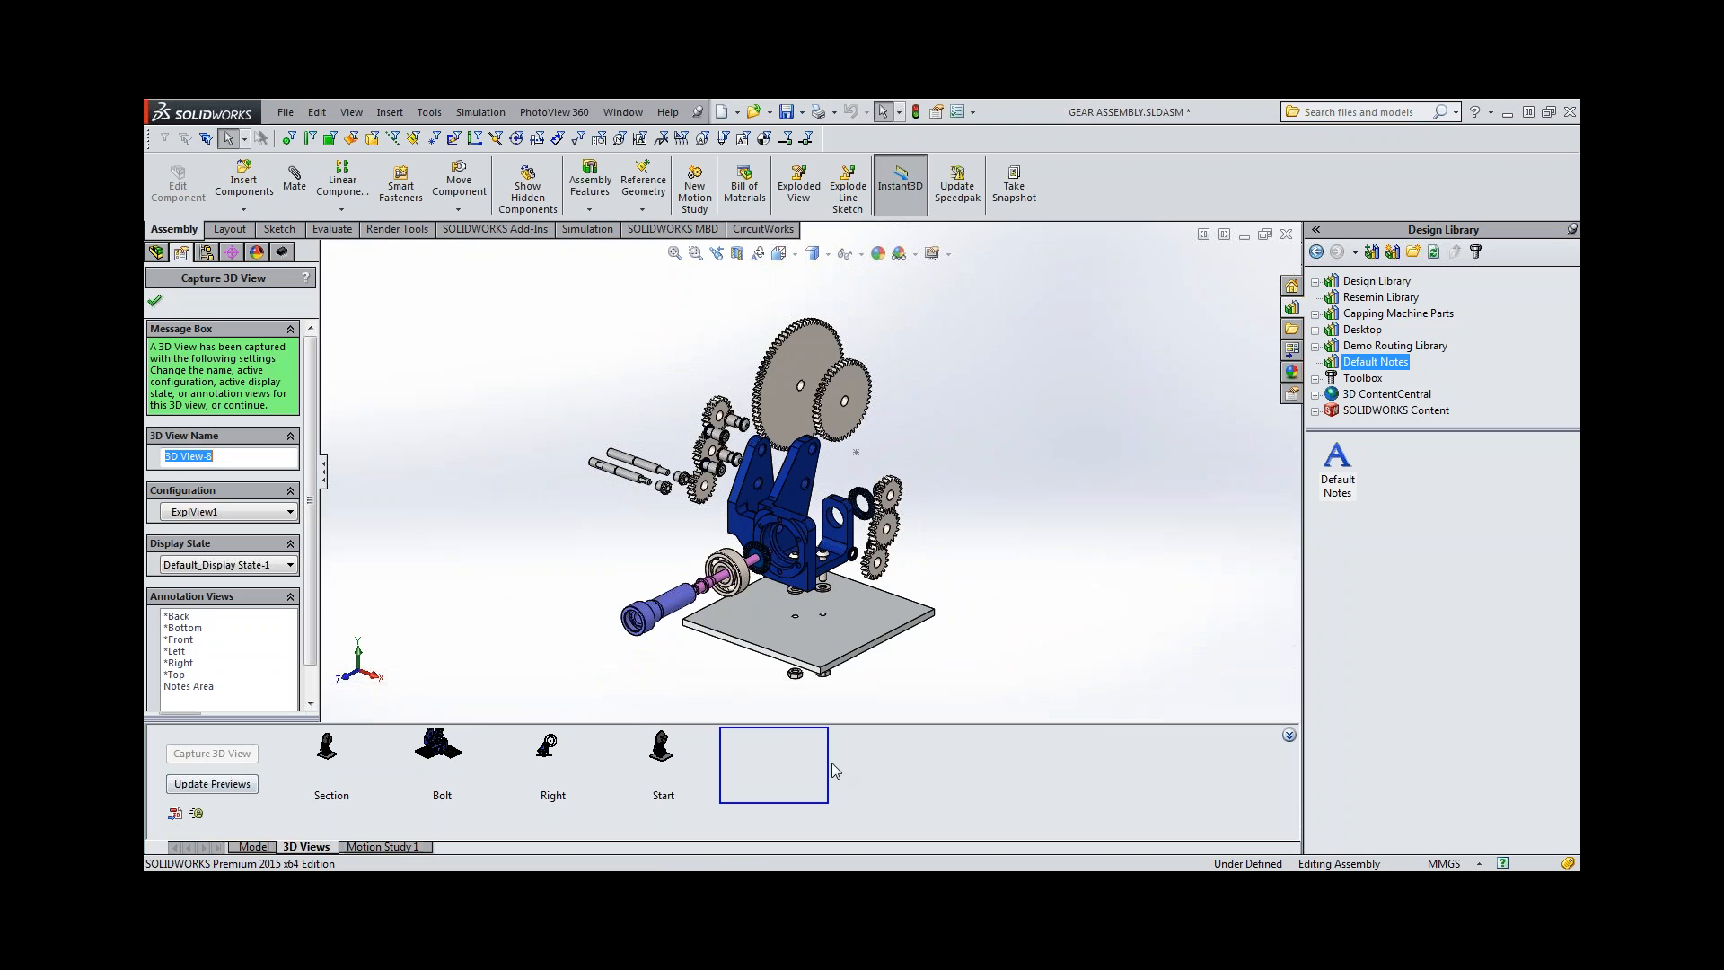
text(e)
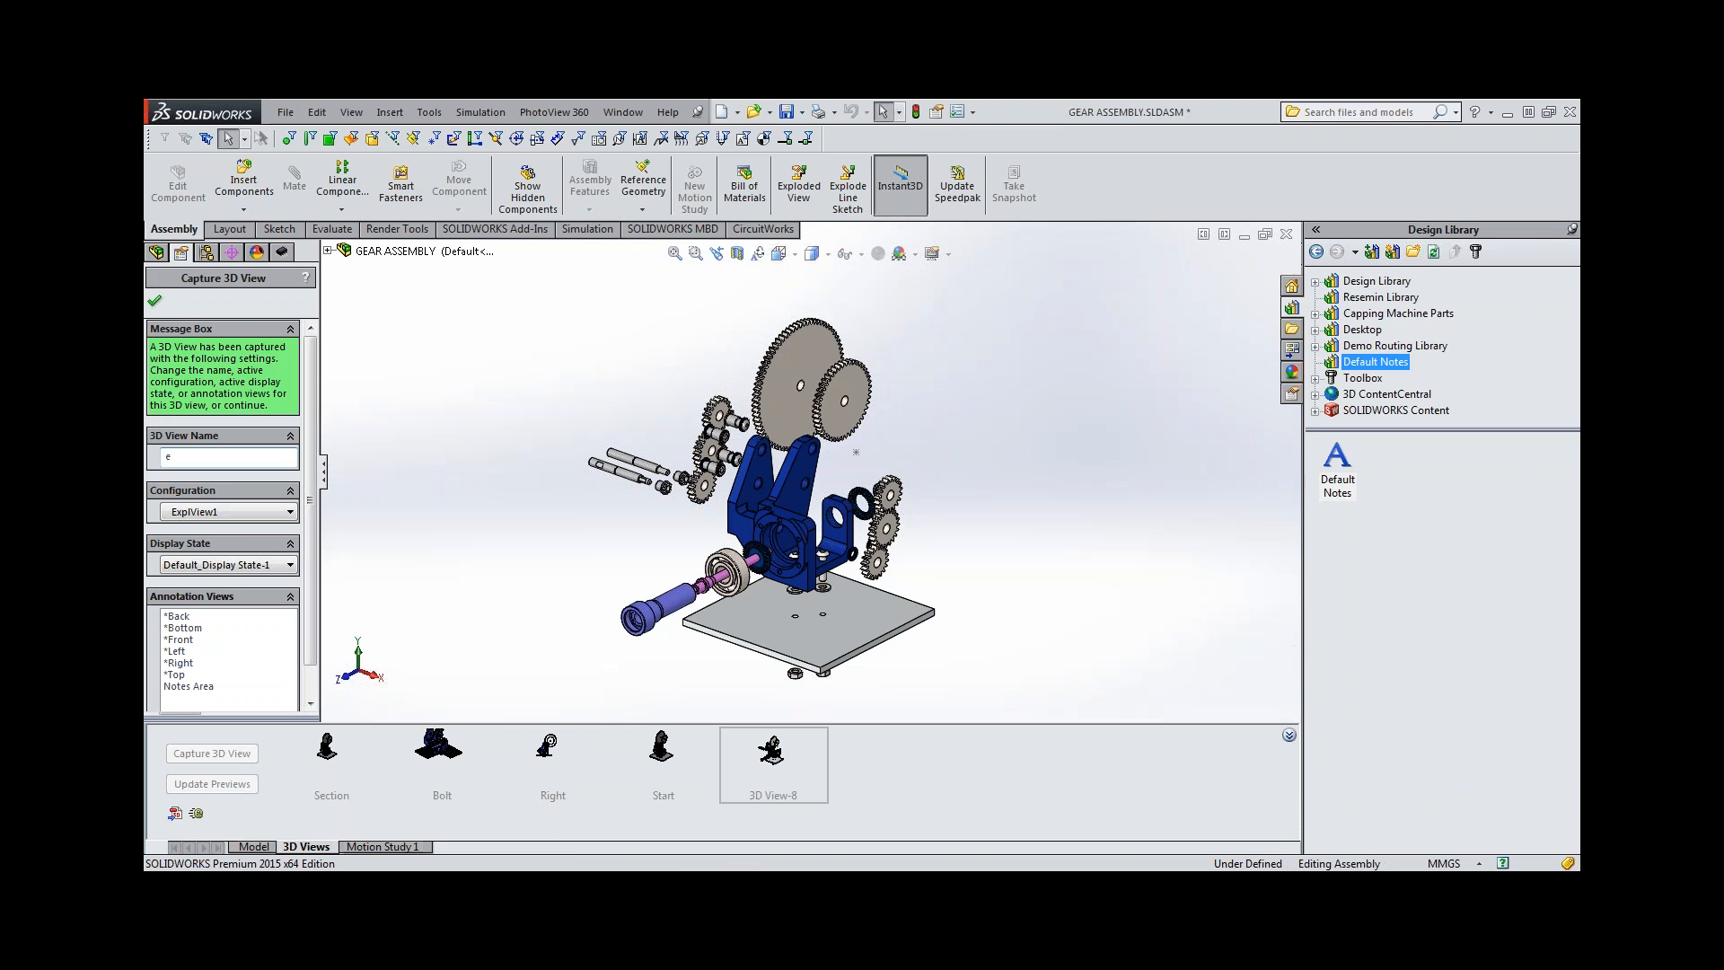
text(xploded view)
click(155, 301)
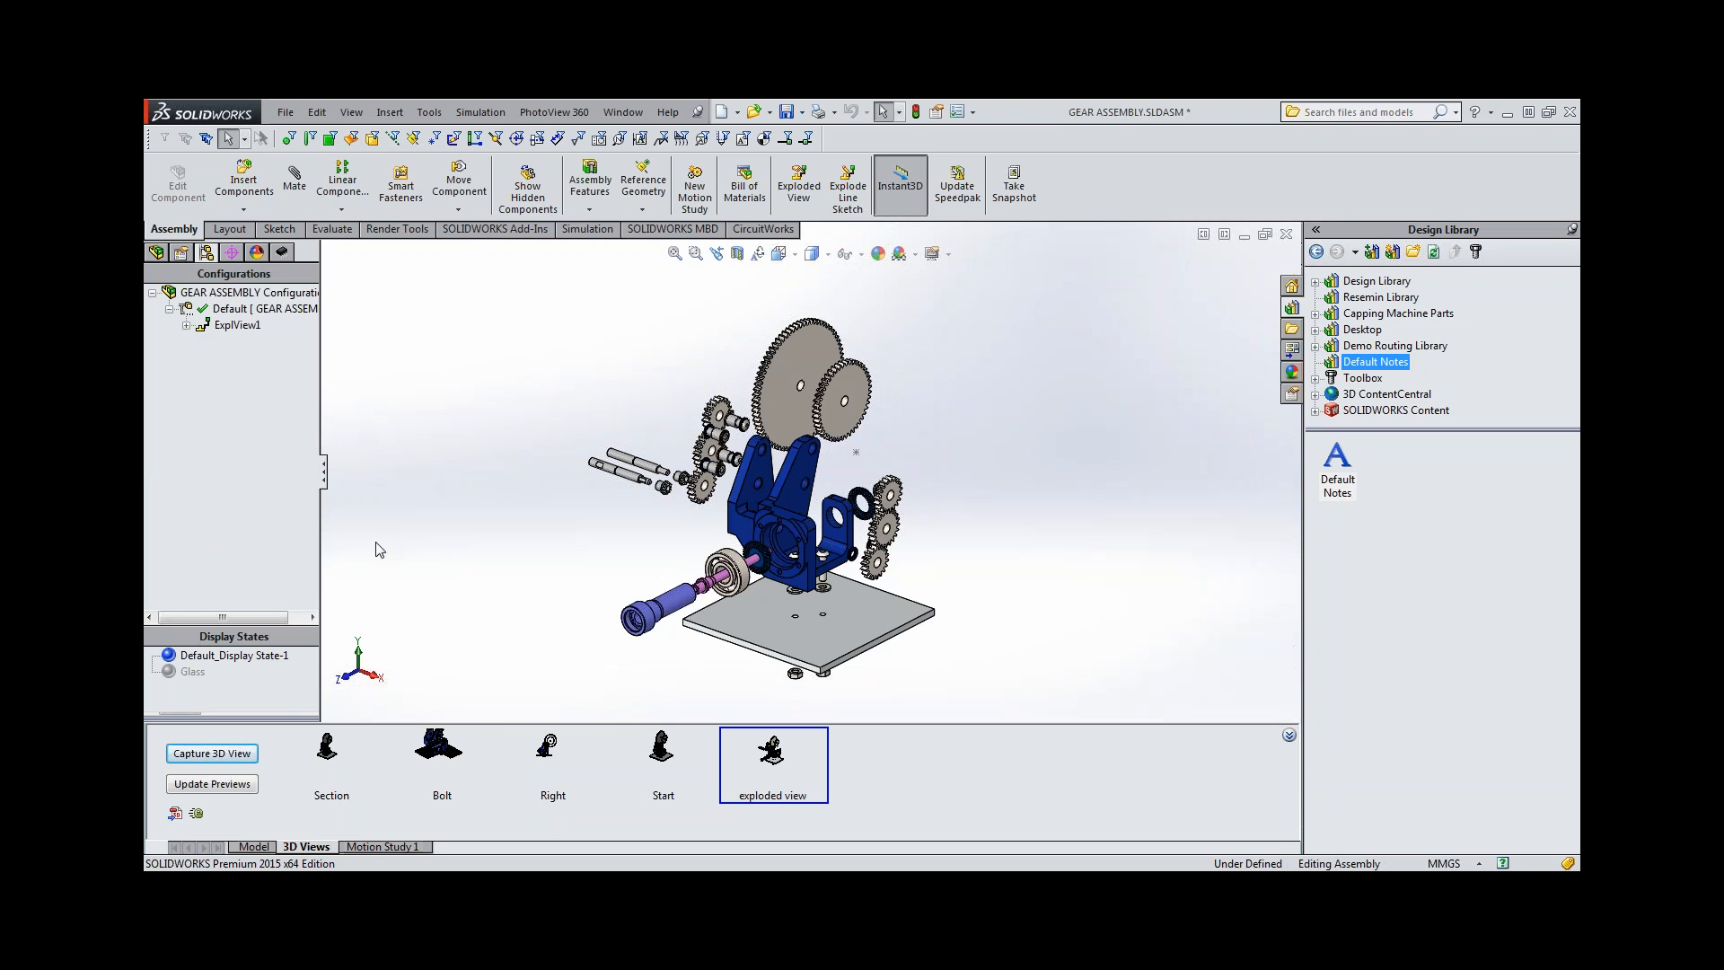
Start publishing the assembly to a 3D PDF and choose the A4 Assembly Landscape theme.
click(707, 230)
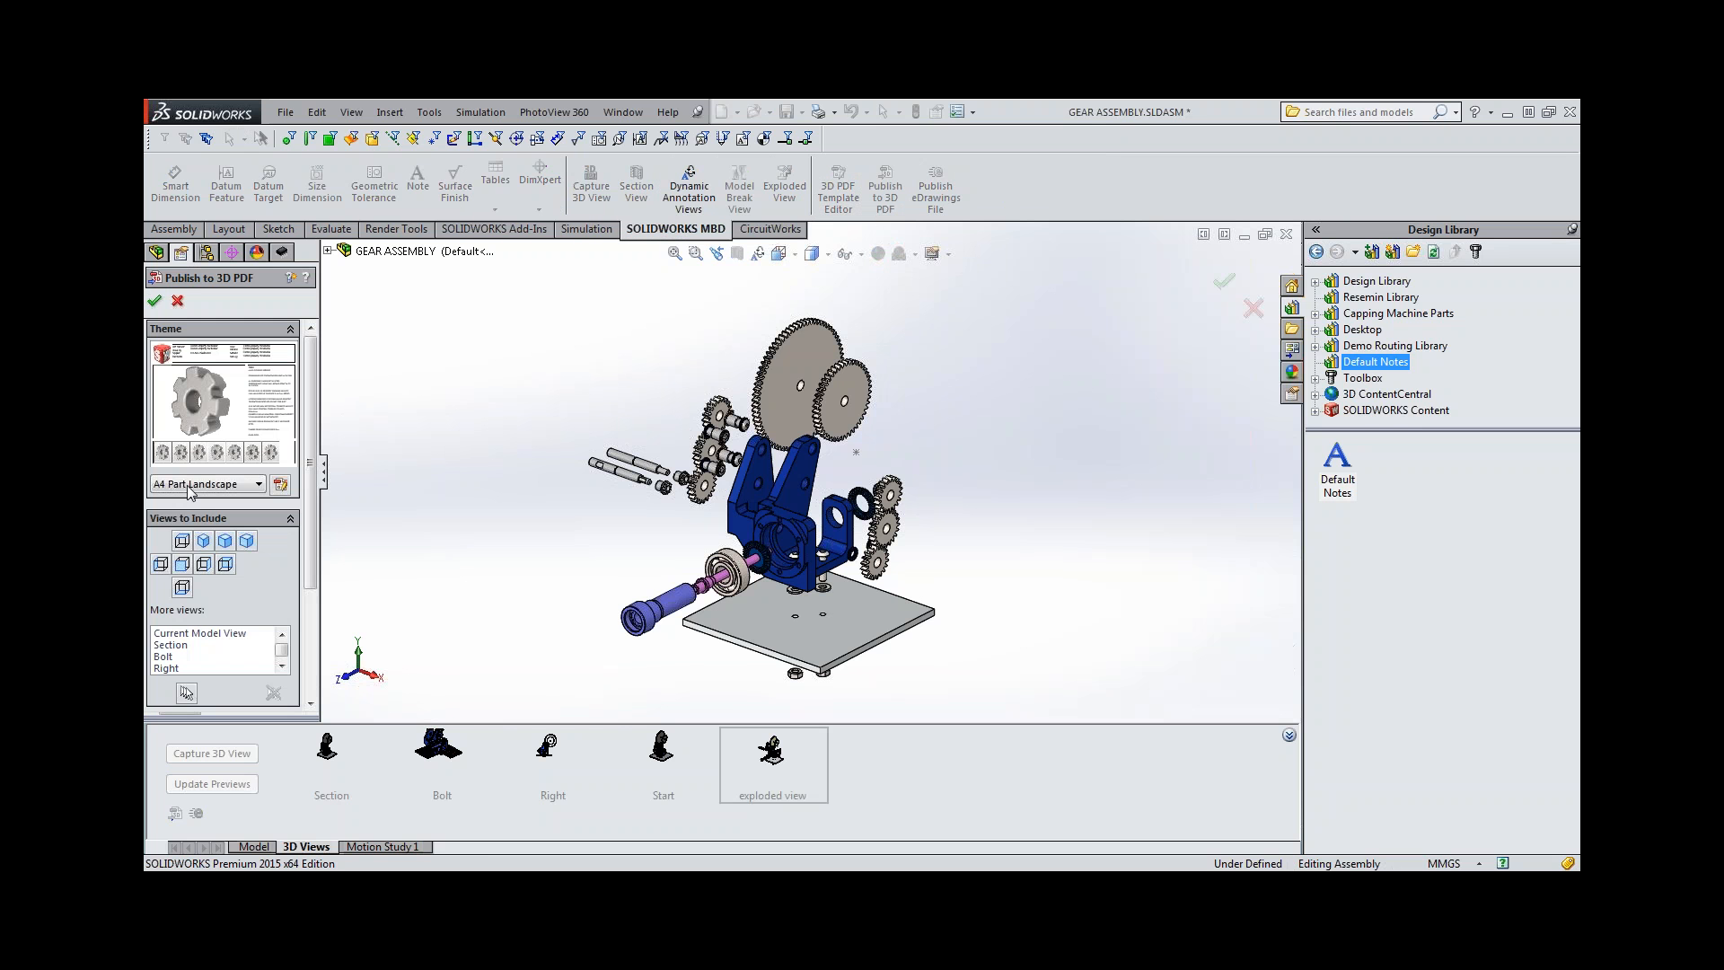
click(193, 485)
click(203, 501)
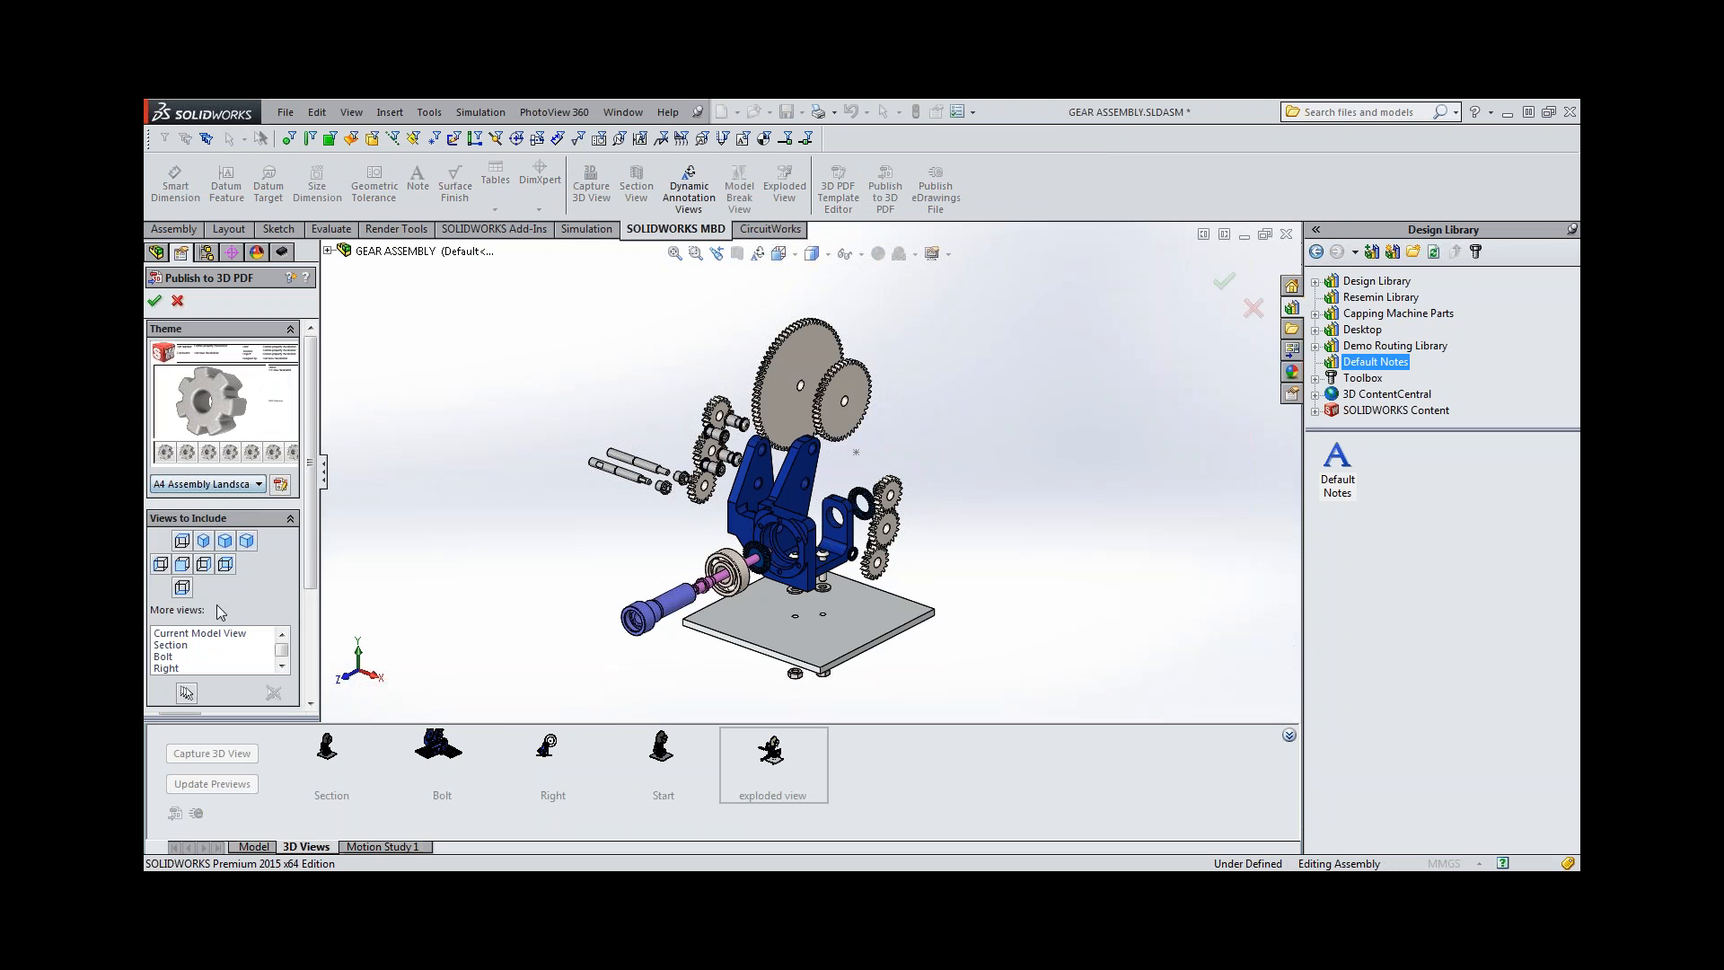
click(221, 634)
scroll(199, 657, down, 1)
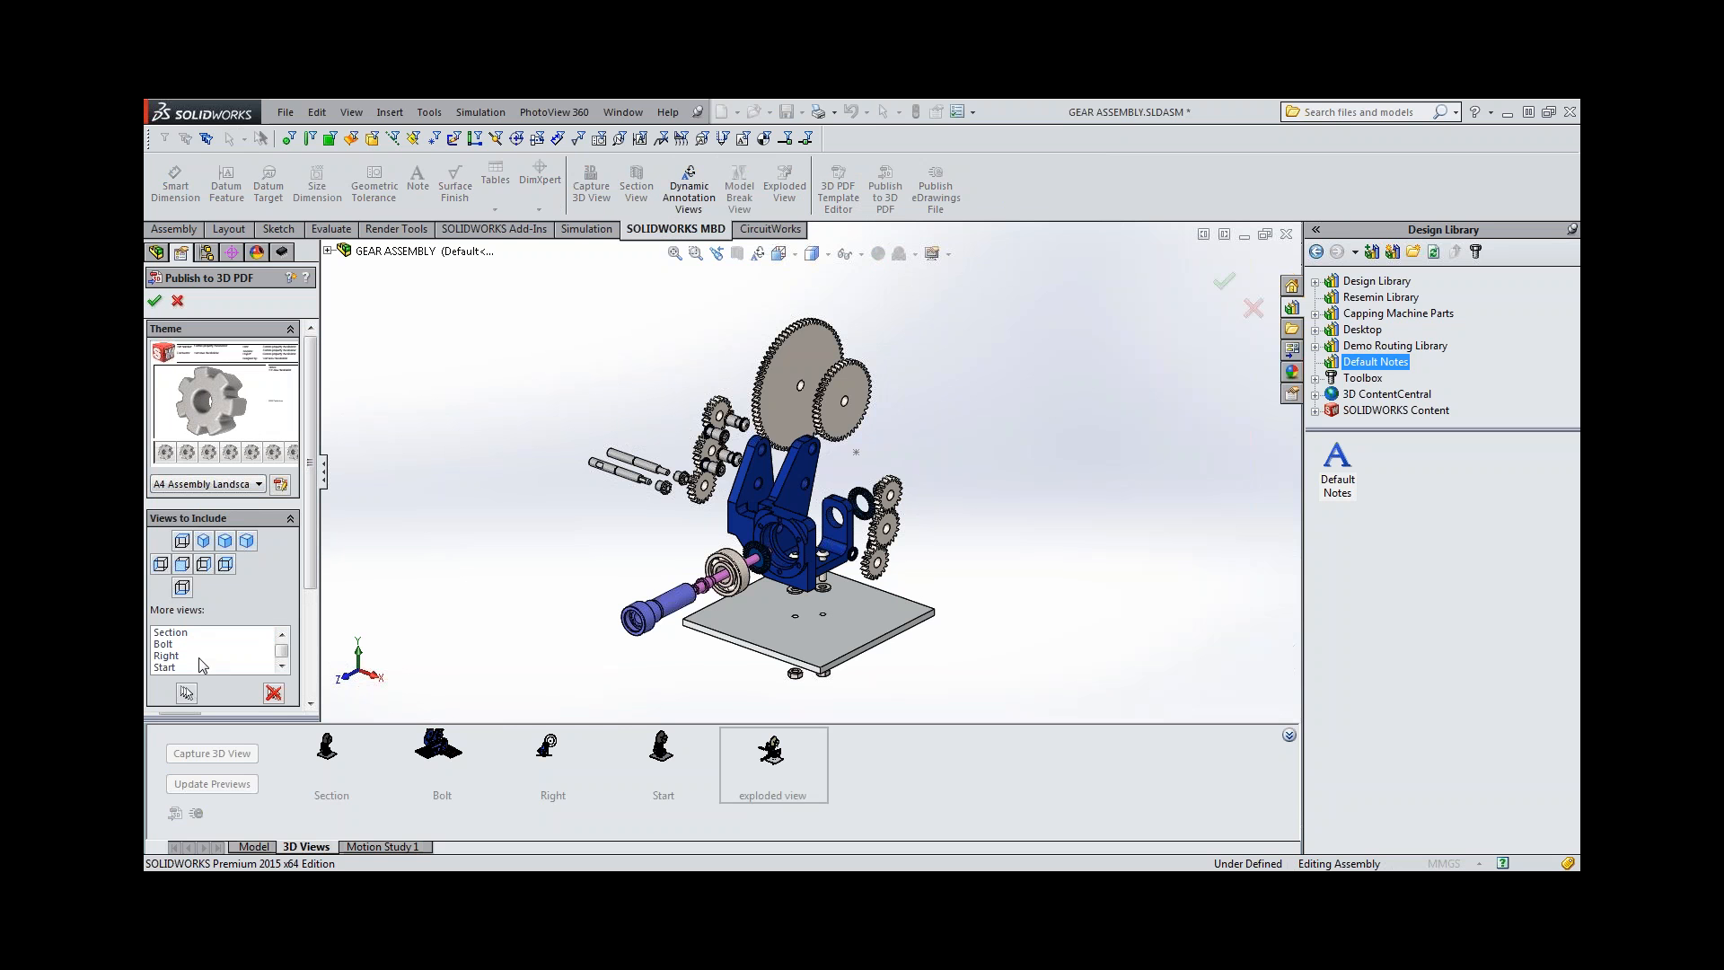
scroll(199, 659, down, 1)
shift+click(200, 669)
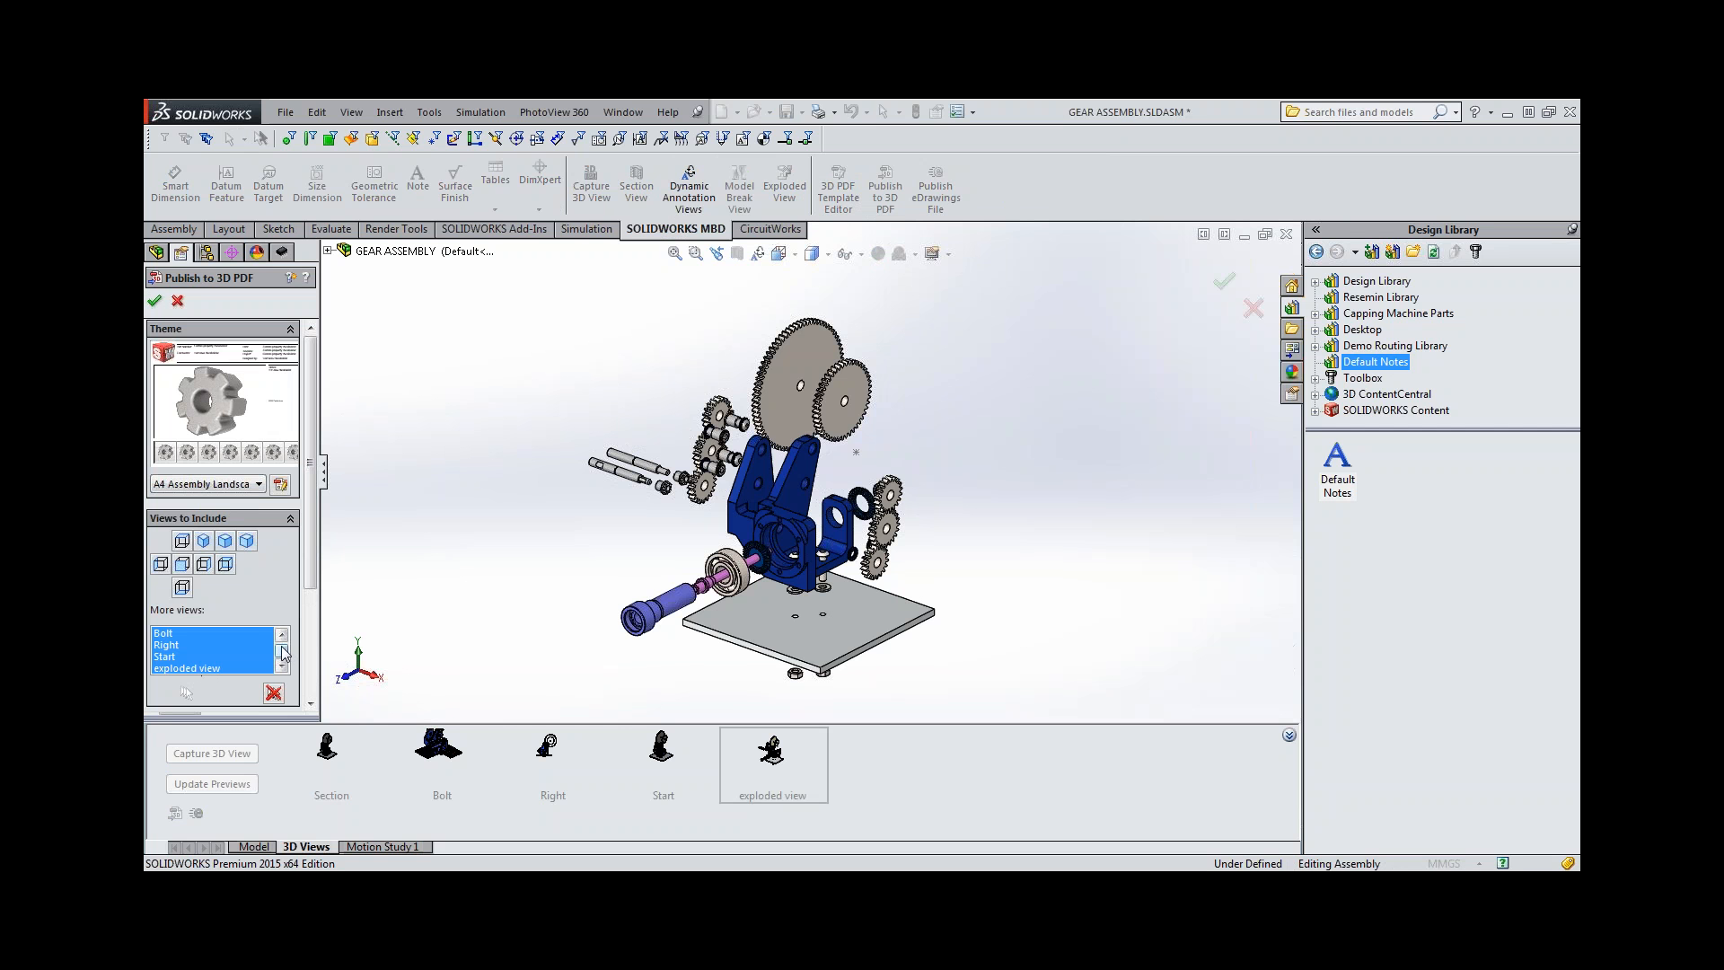
scroll(282, 648, up, 2)
click(210, 634)
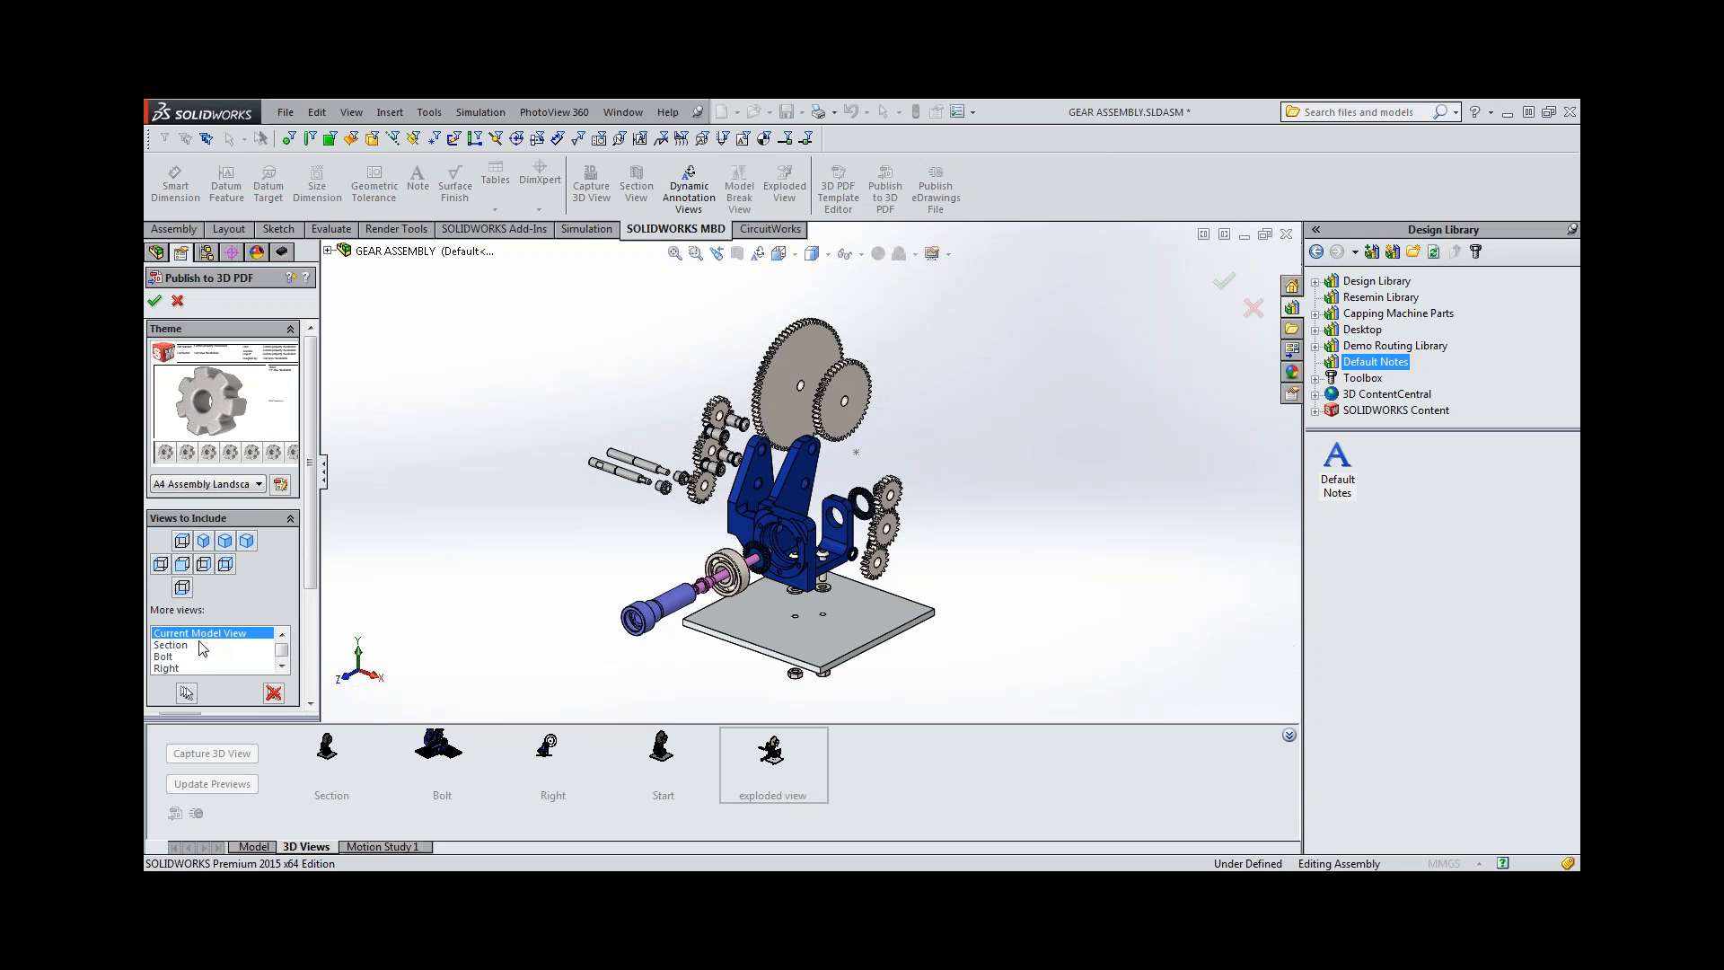
click(168, 660)
Include the Right, Start and exploded view 3D views in the PDF and publish it.
scroll(167, 666, down, 2)
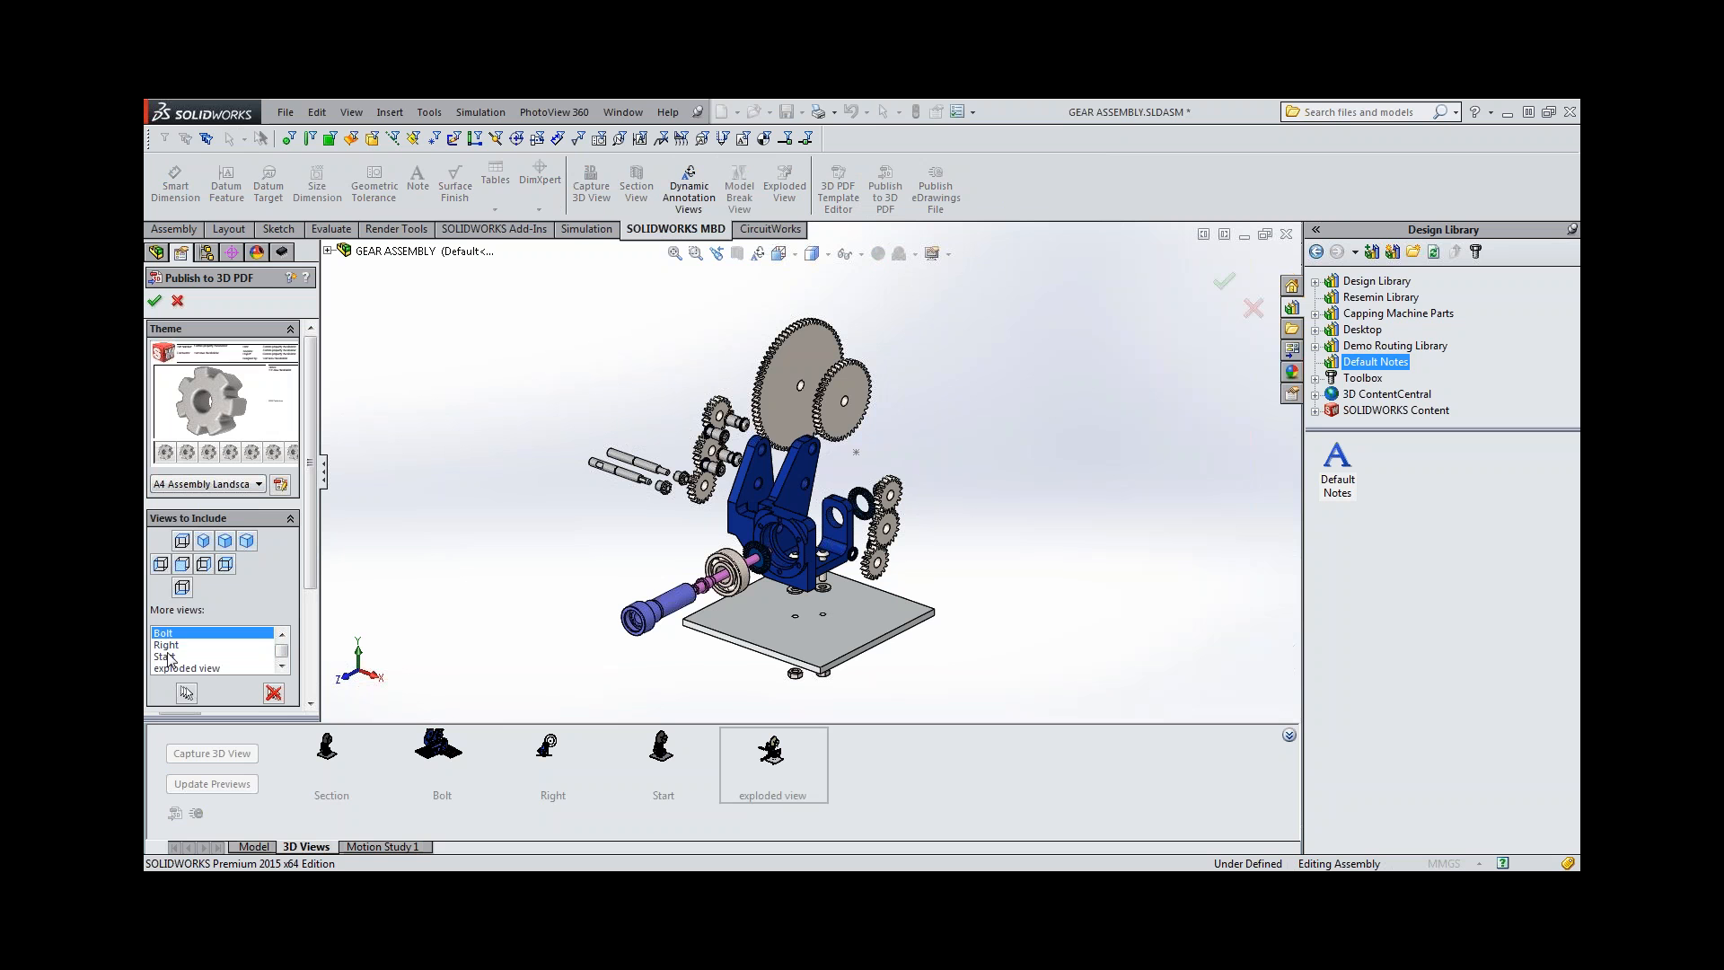
click(168, 646)
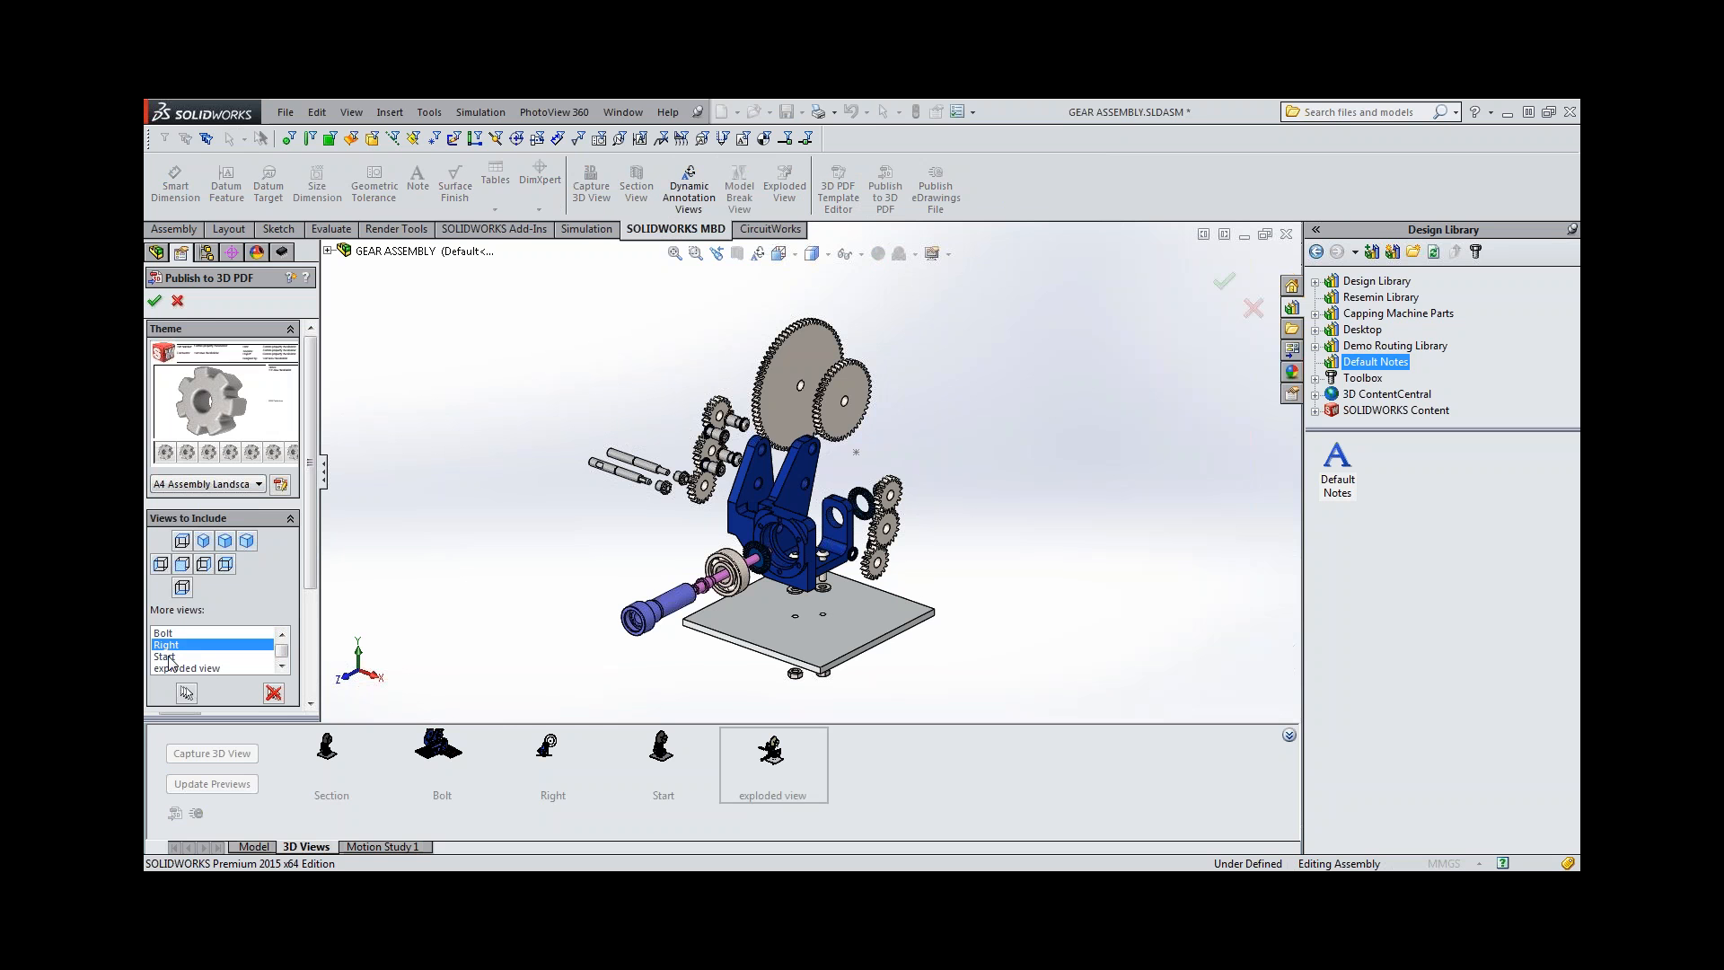
shift+click(170, 668)
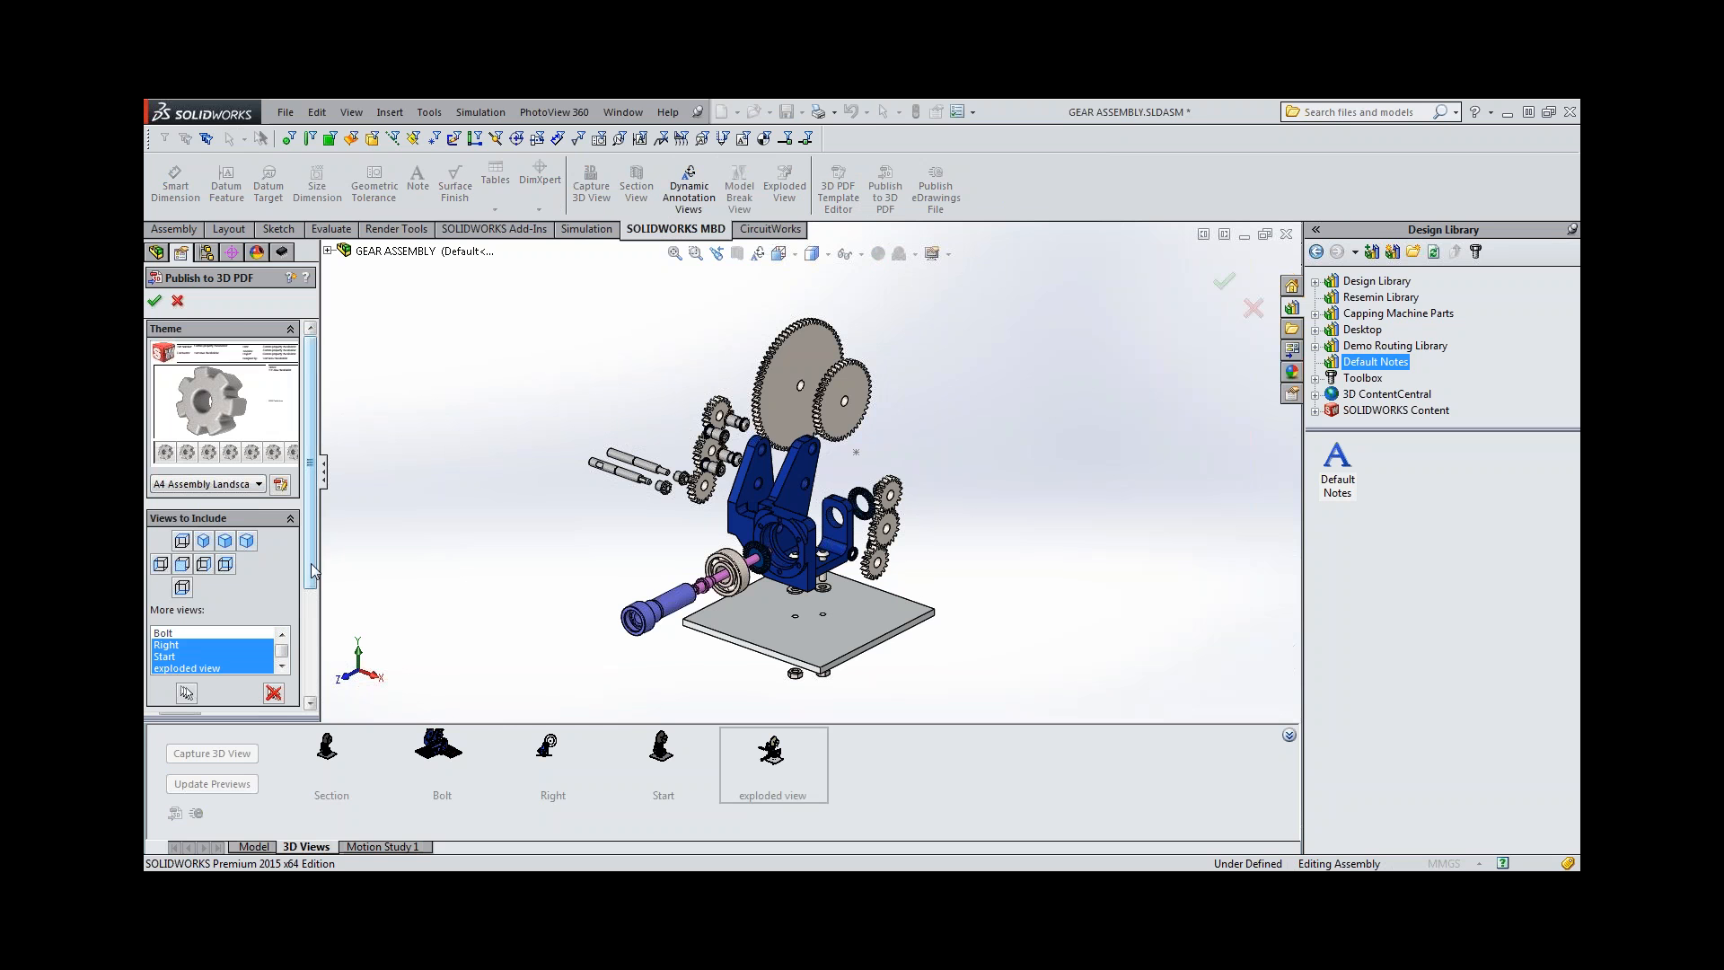
scroll(313, 571, down, 3)
click(154, 301)
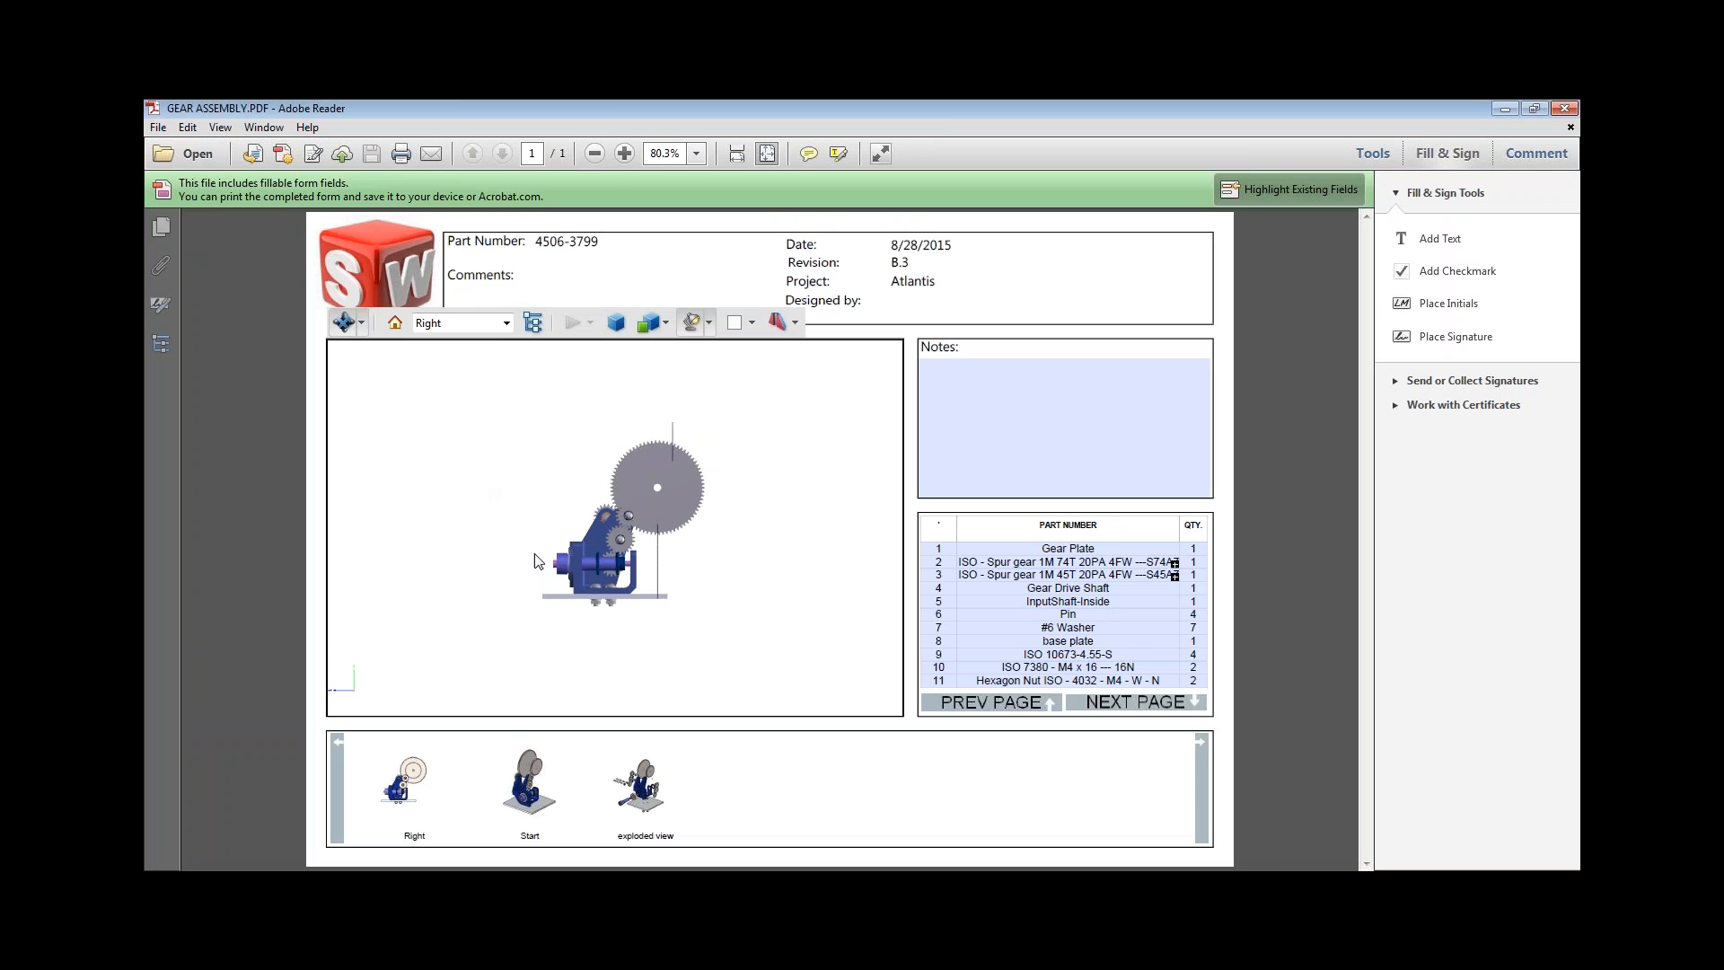
Examine the Right and exploded views in the published GEAR ASSEMBLY.PDF at different zooms and angles.
scroll(627, 530, down, 2)
scroll(628, 530, up, 6)
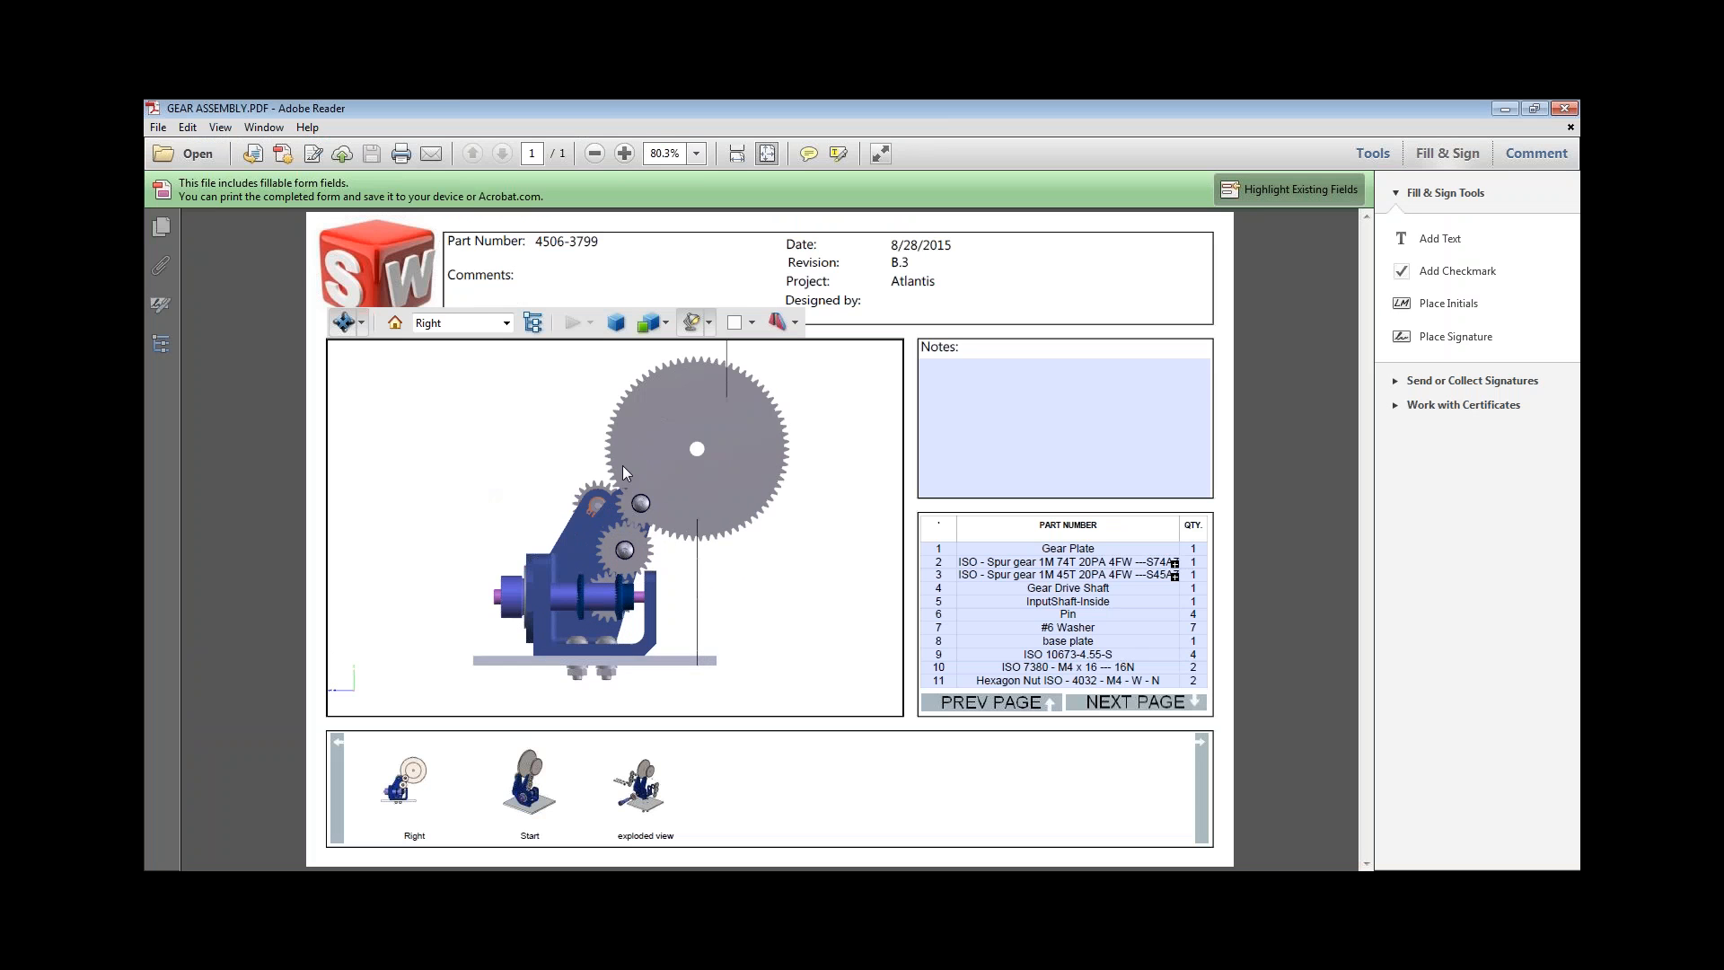
drag(623, 465, 499, 559)
click(654, 804)
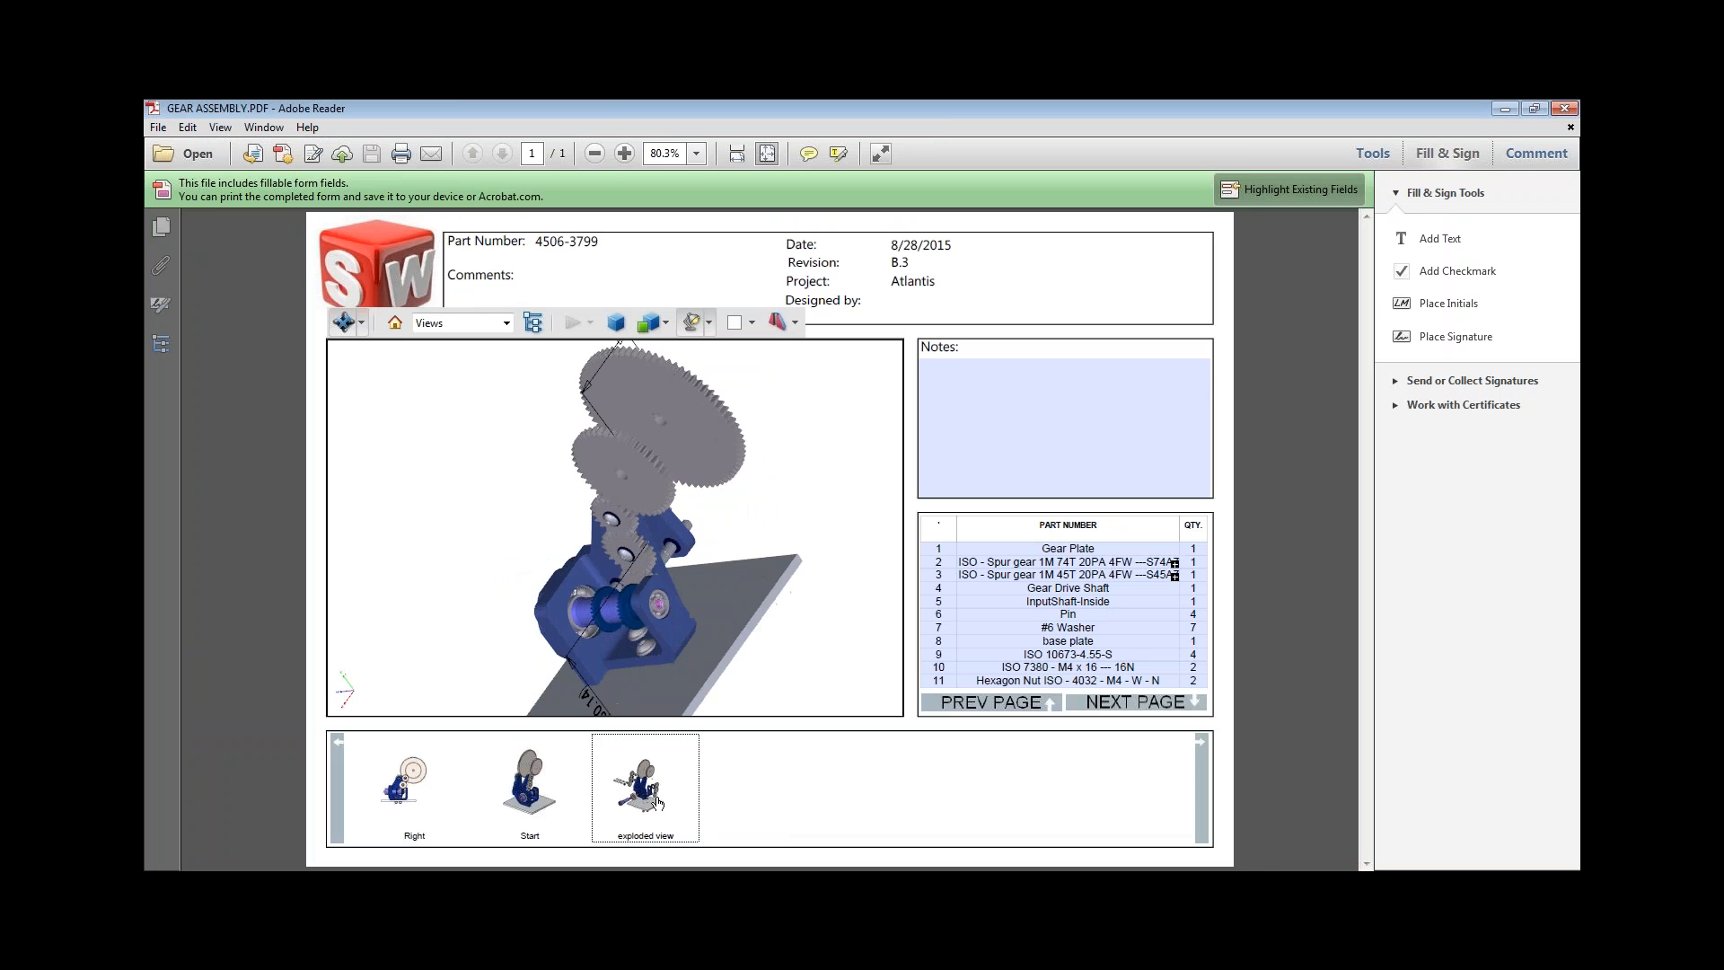
scroll(662, 562, up, 8)
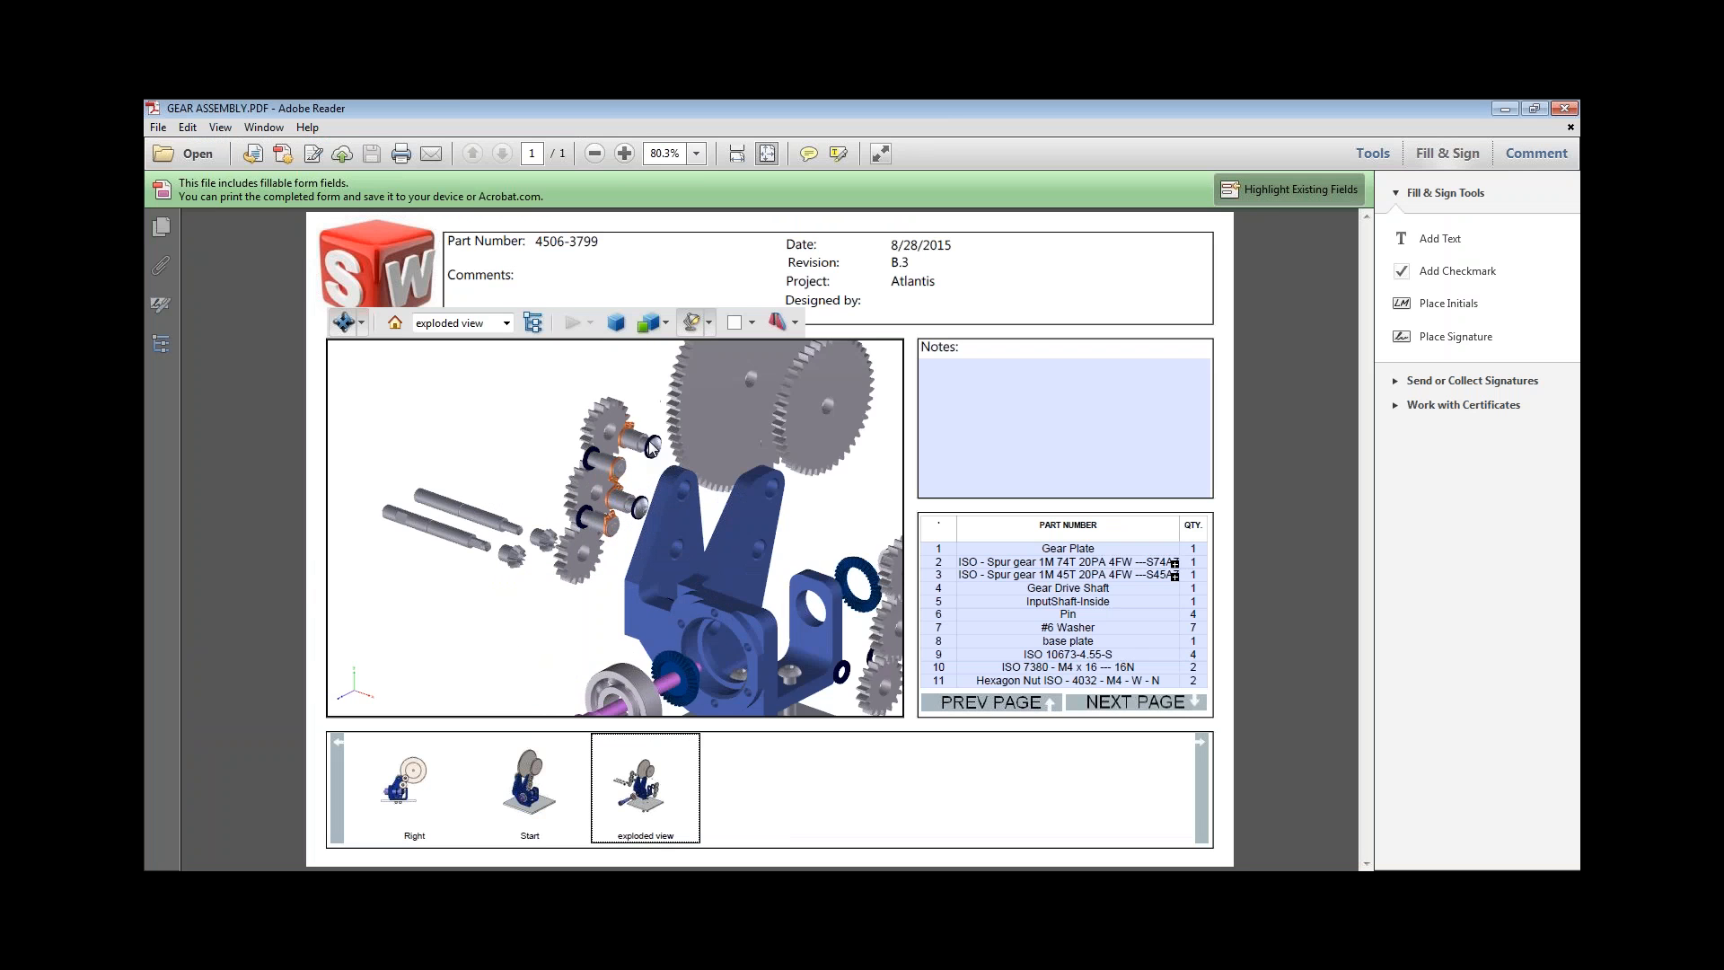
scroll(681, 530, down, 4)
drag(681, 530, 639, 487)
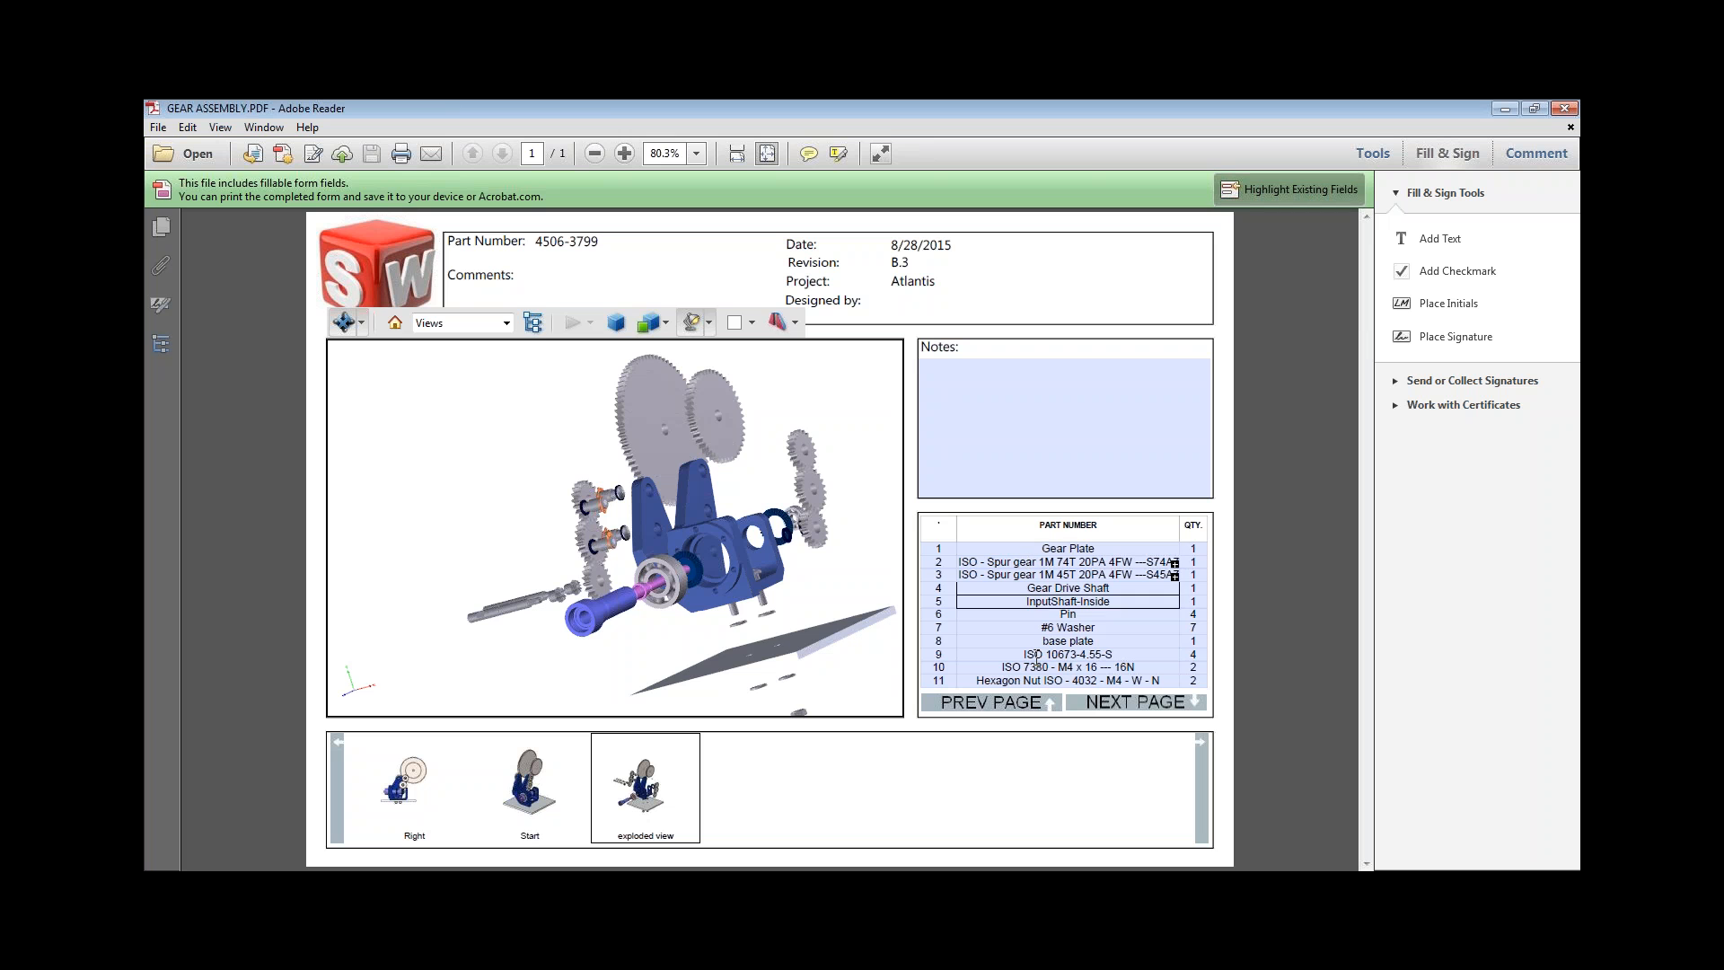
Check the link between parts list and exploded model by selecting several list rows, including both spur gears, and the two large gears in the model.
click(1036, 560)
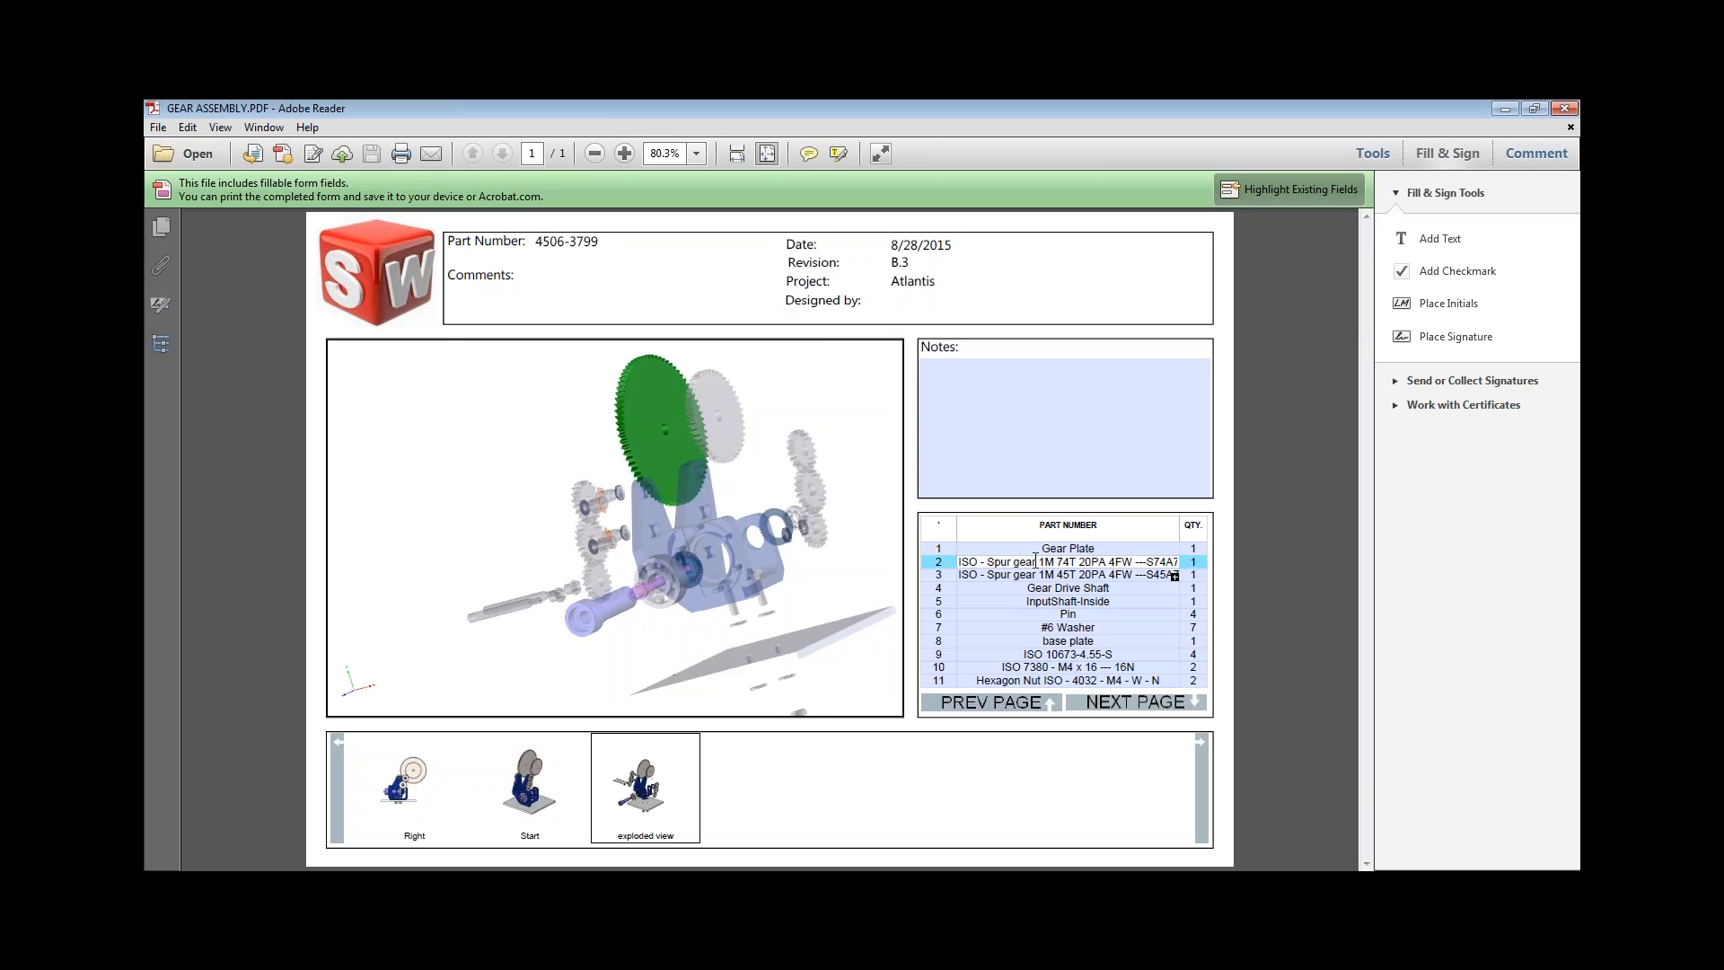
click(1036, 547)
click(1038, 574)
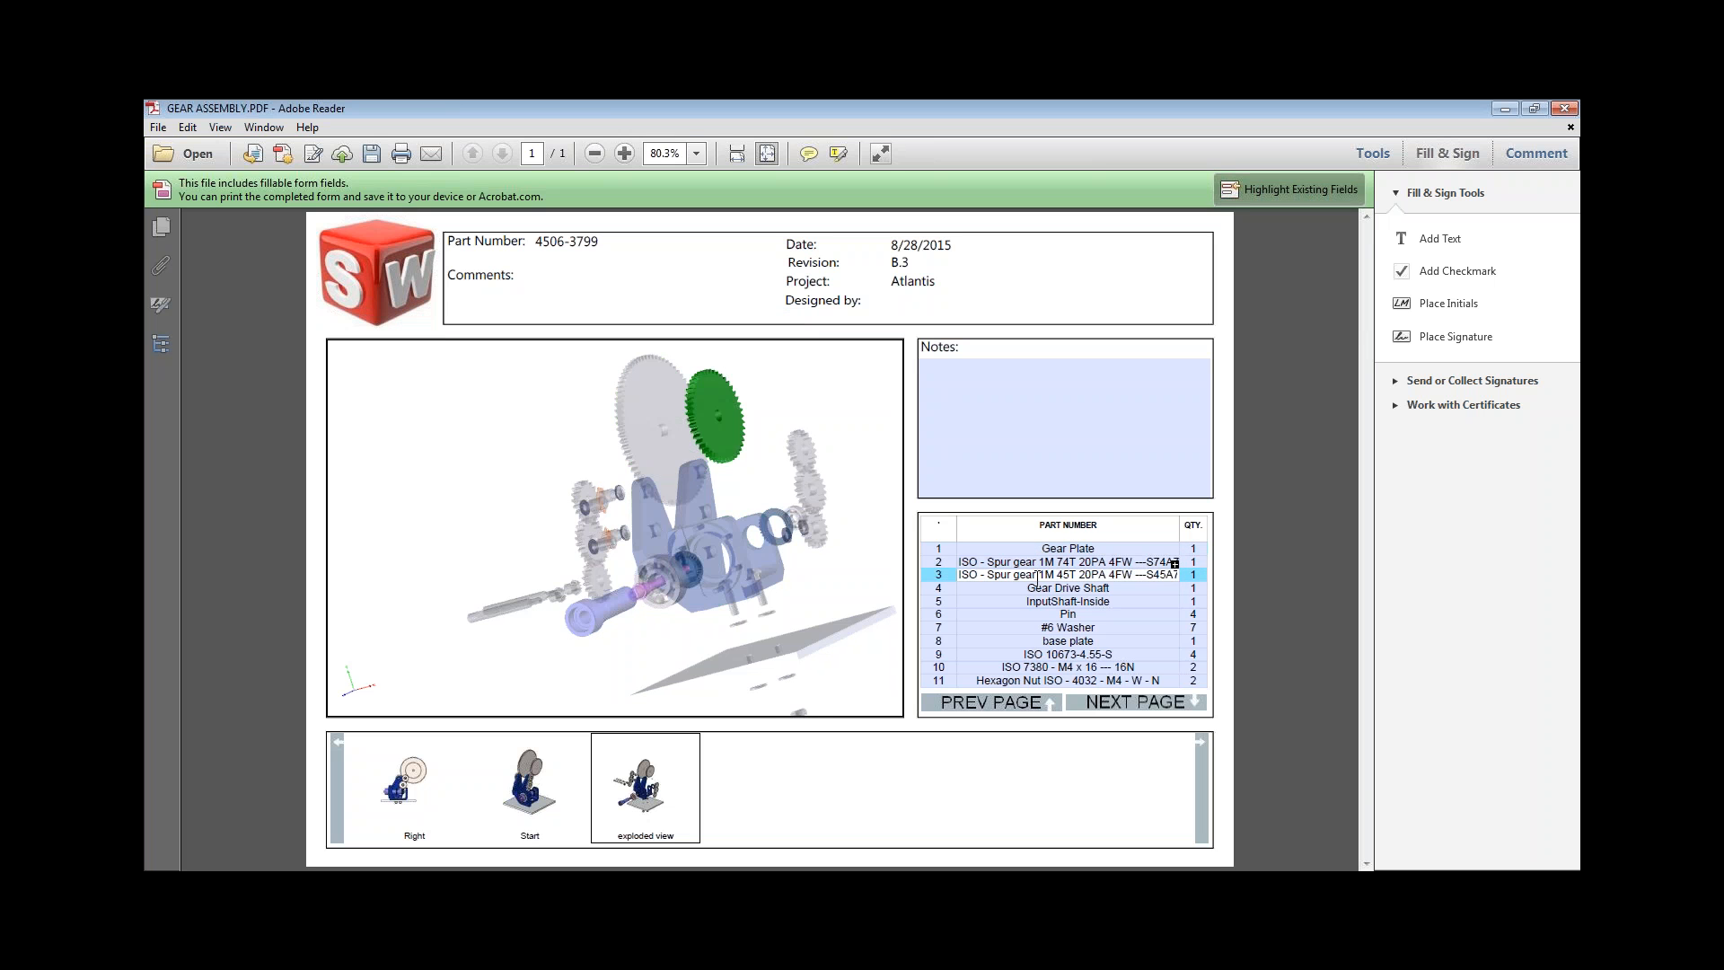
click(1042, 588)
click(1051, 614)
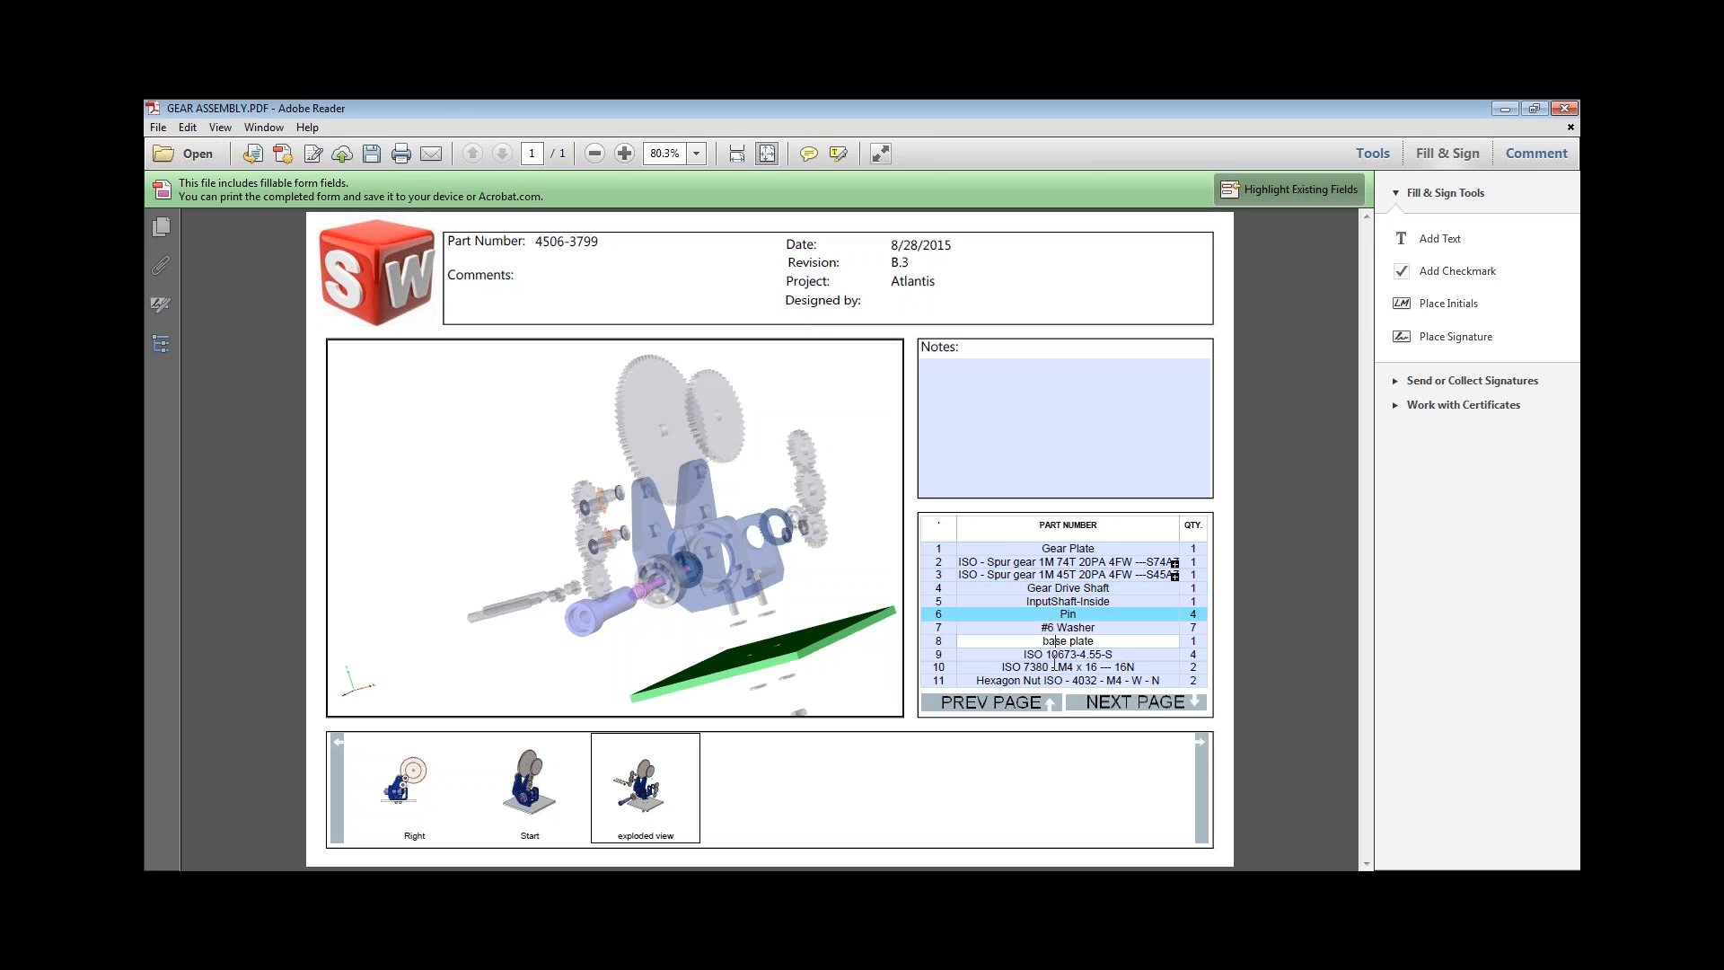
click(1056, 667)
click(1055, 655)
click(1055, 635)
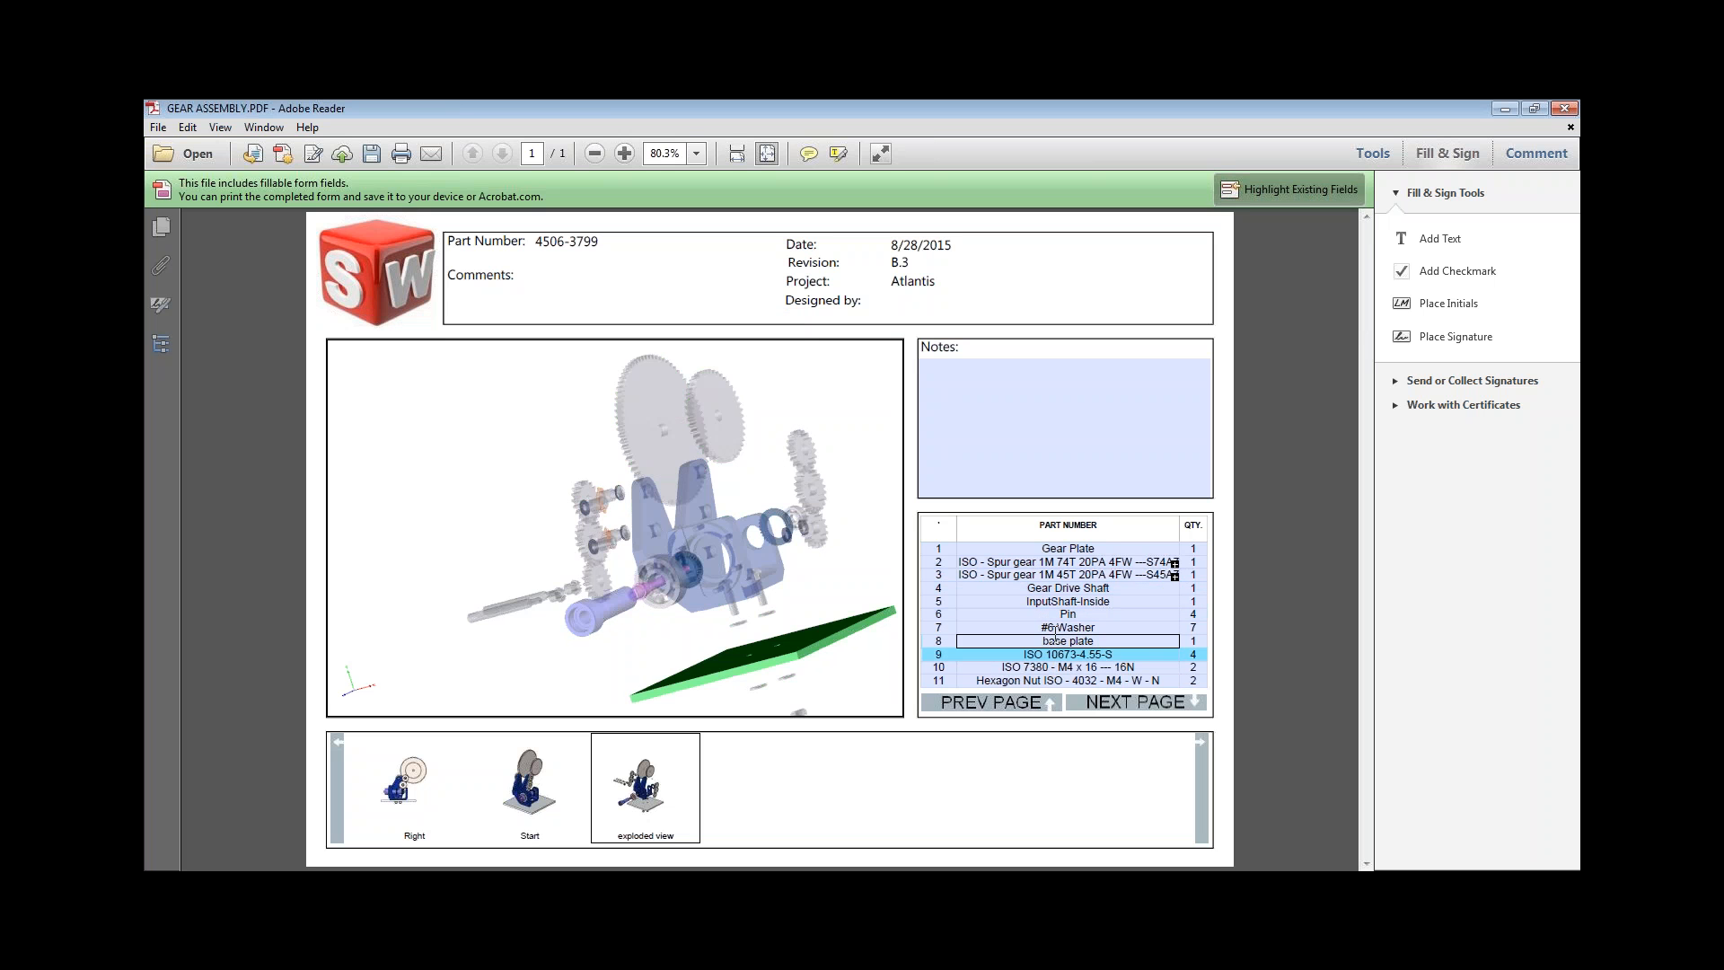
click(1013, 627)
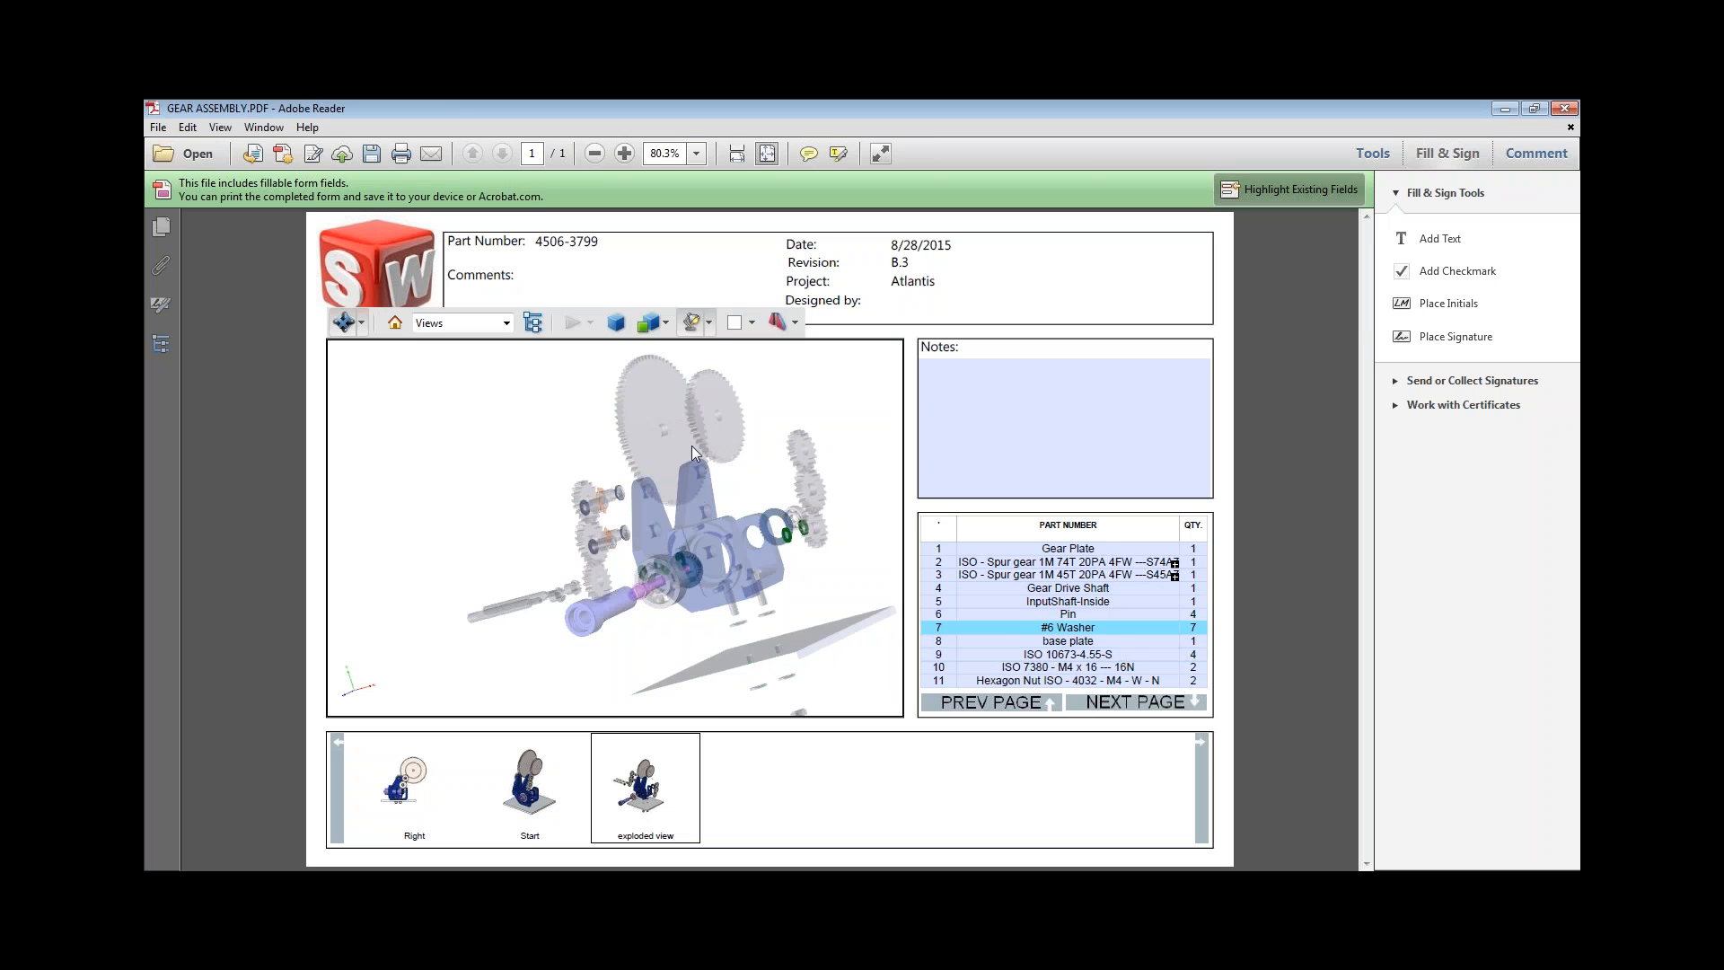
click(661, 435)
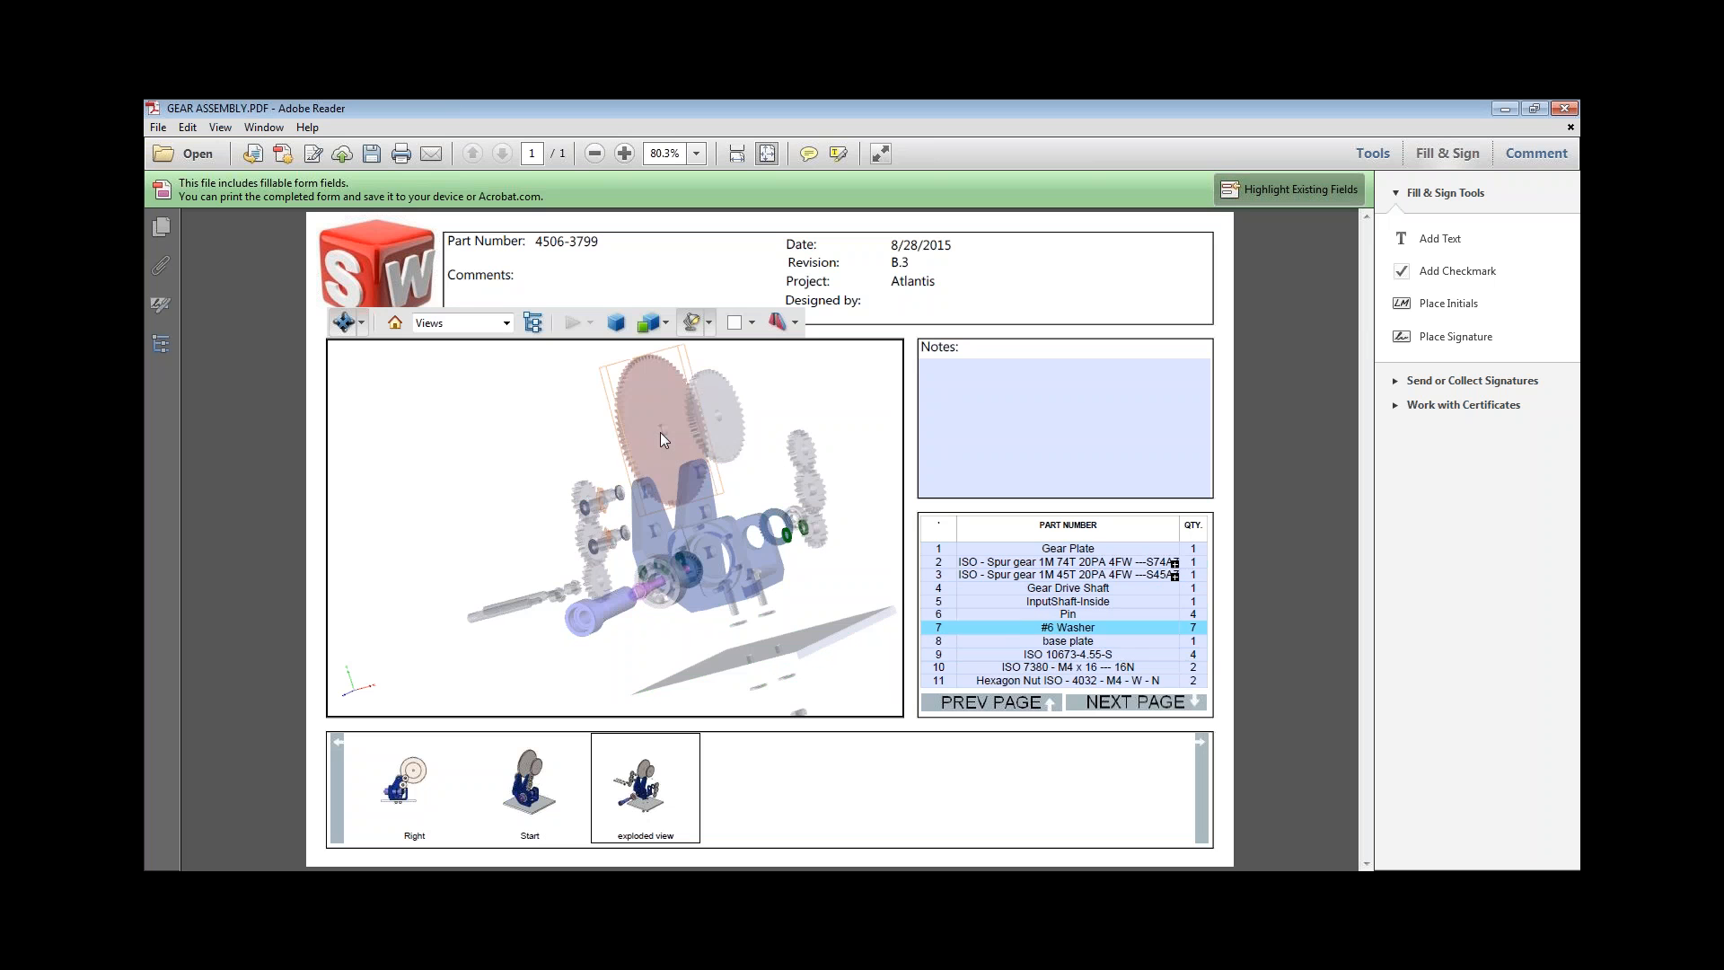
click(731, 415)
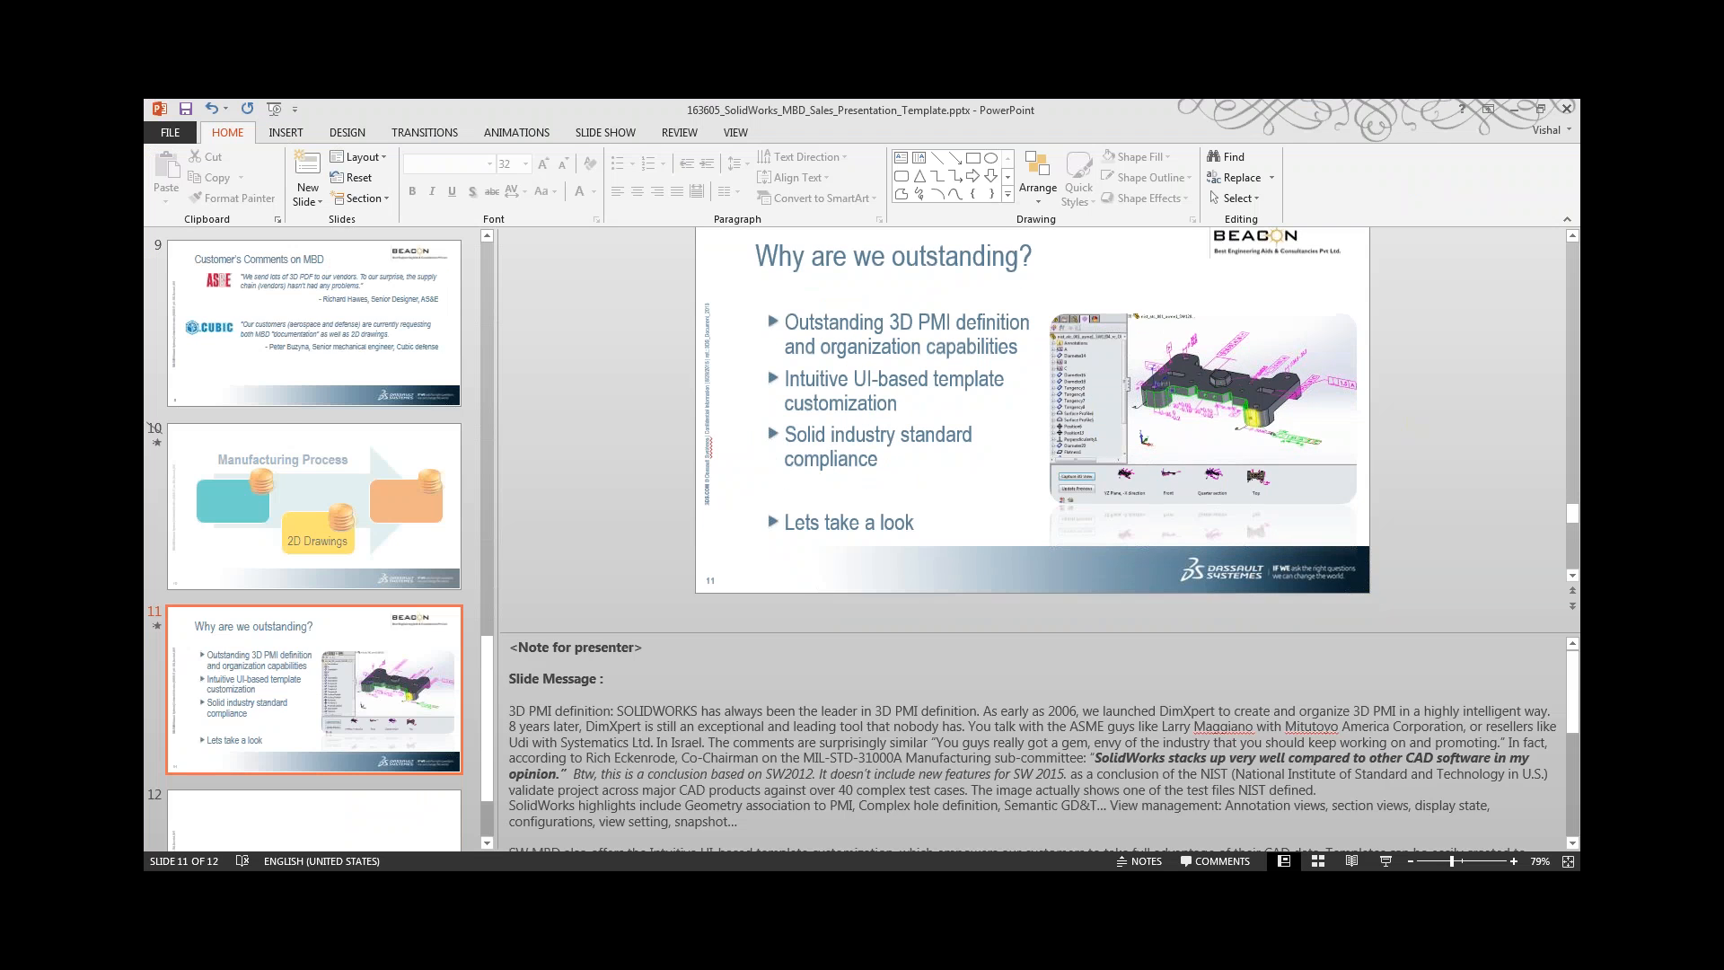
In PowerPoint, go to the closing thank-you slide, present it in Presenter View, and swap Presenter View with the slide show.
scroll(1033, 422, down, 2)
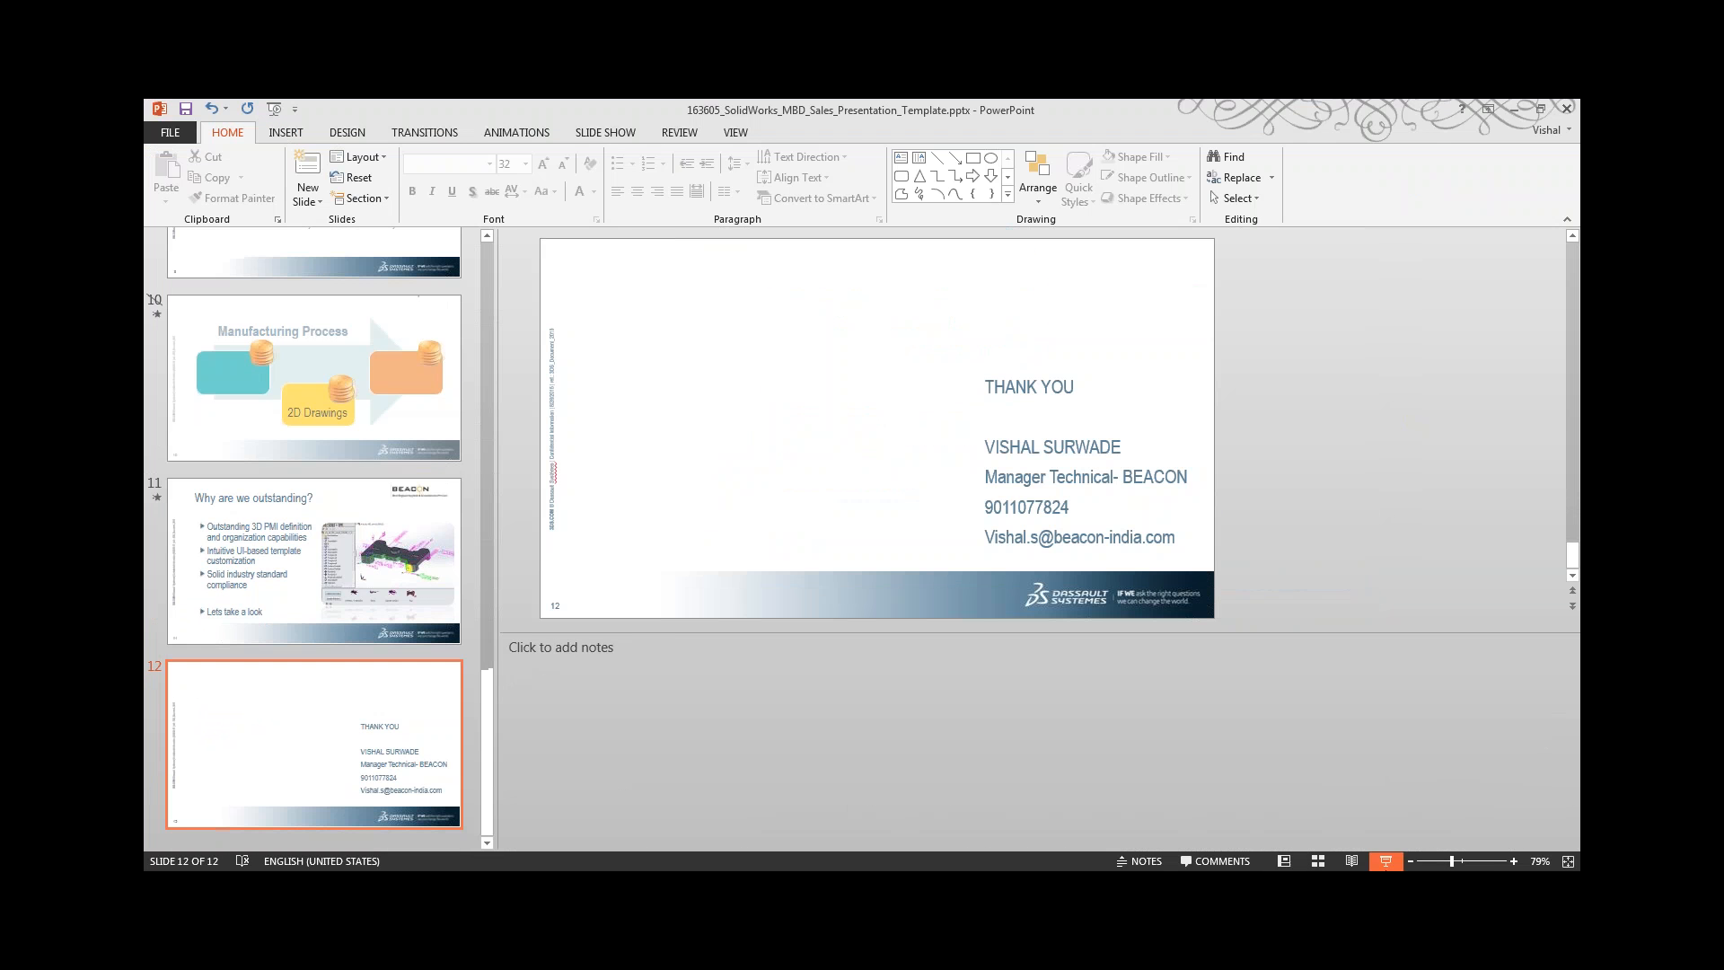
key(alt+F5)
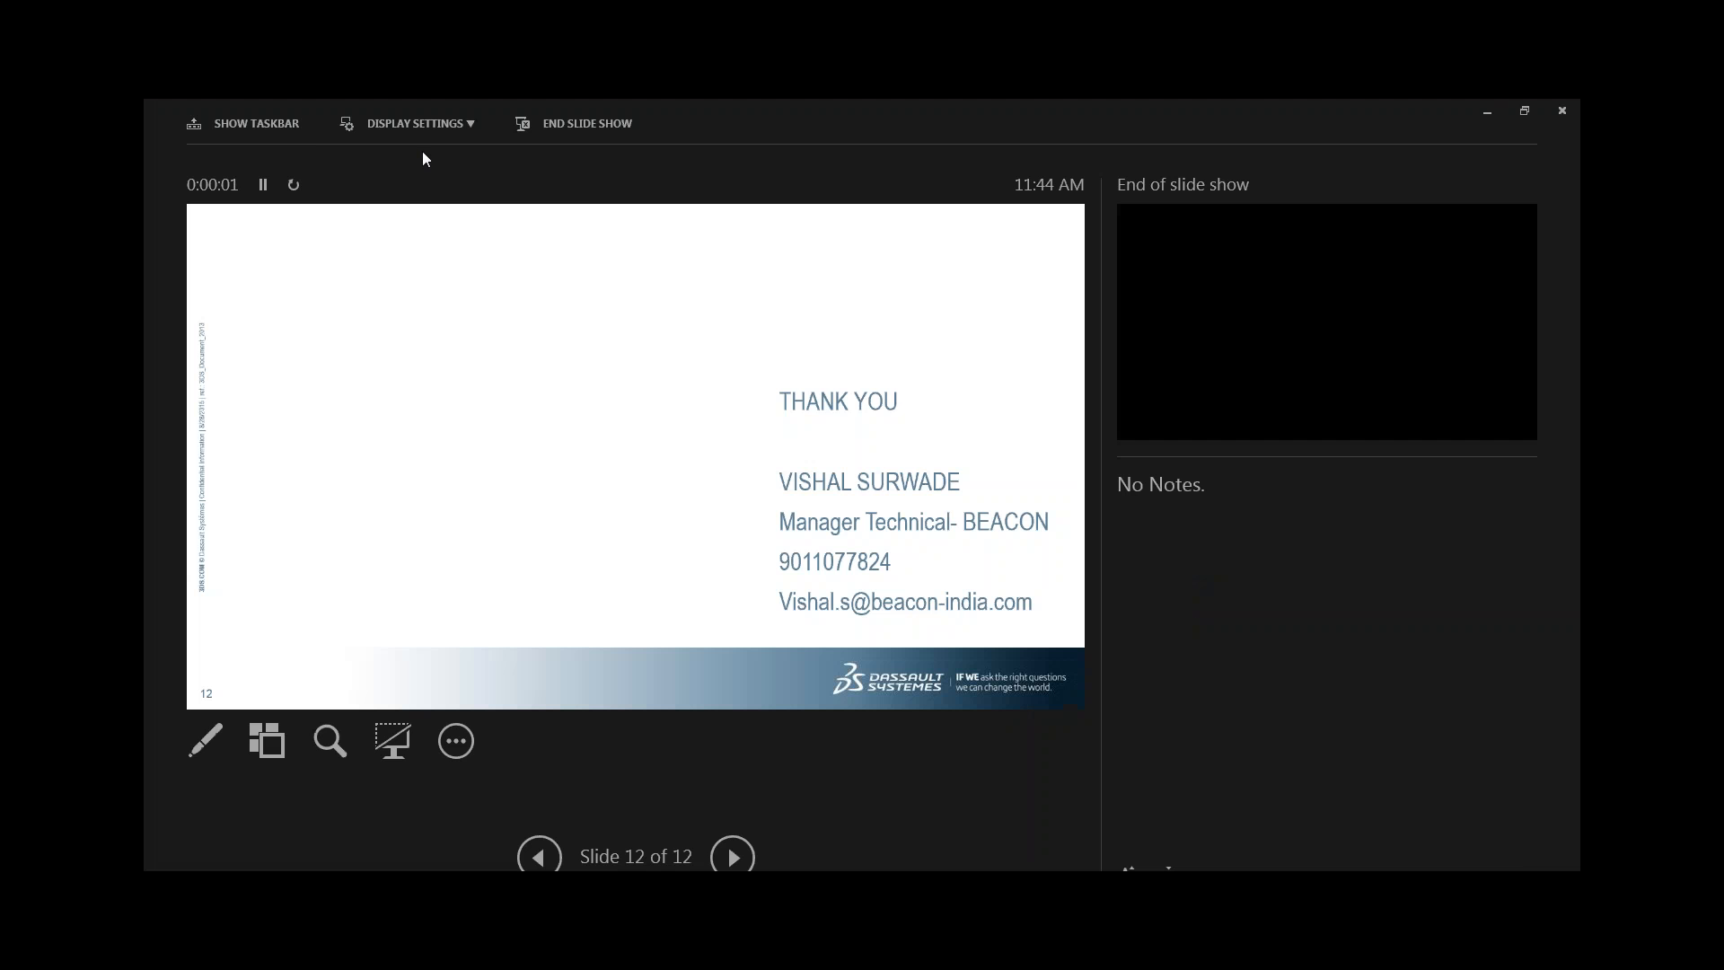
click(423, 125)
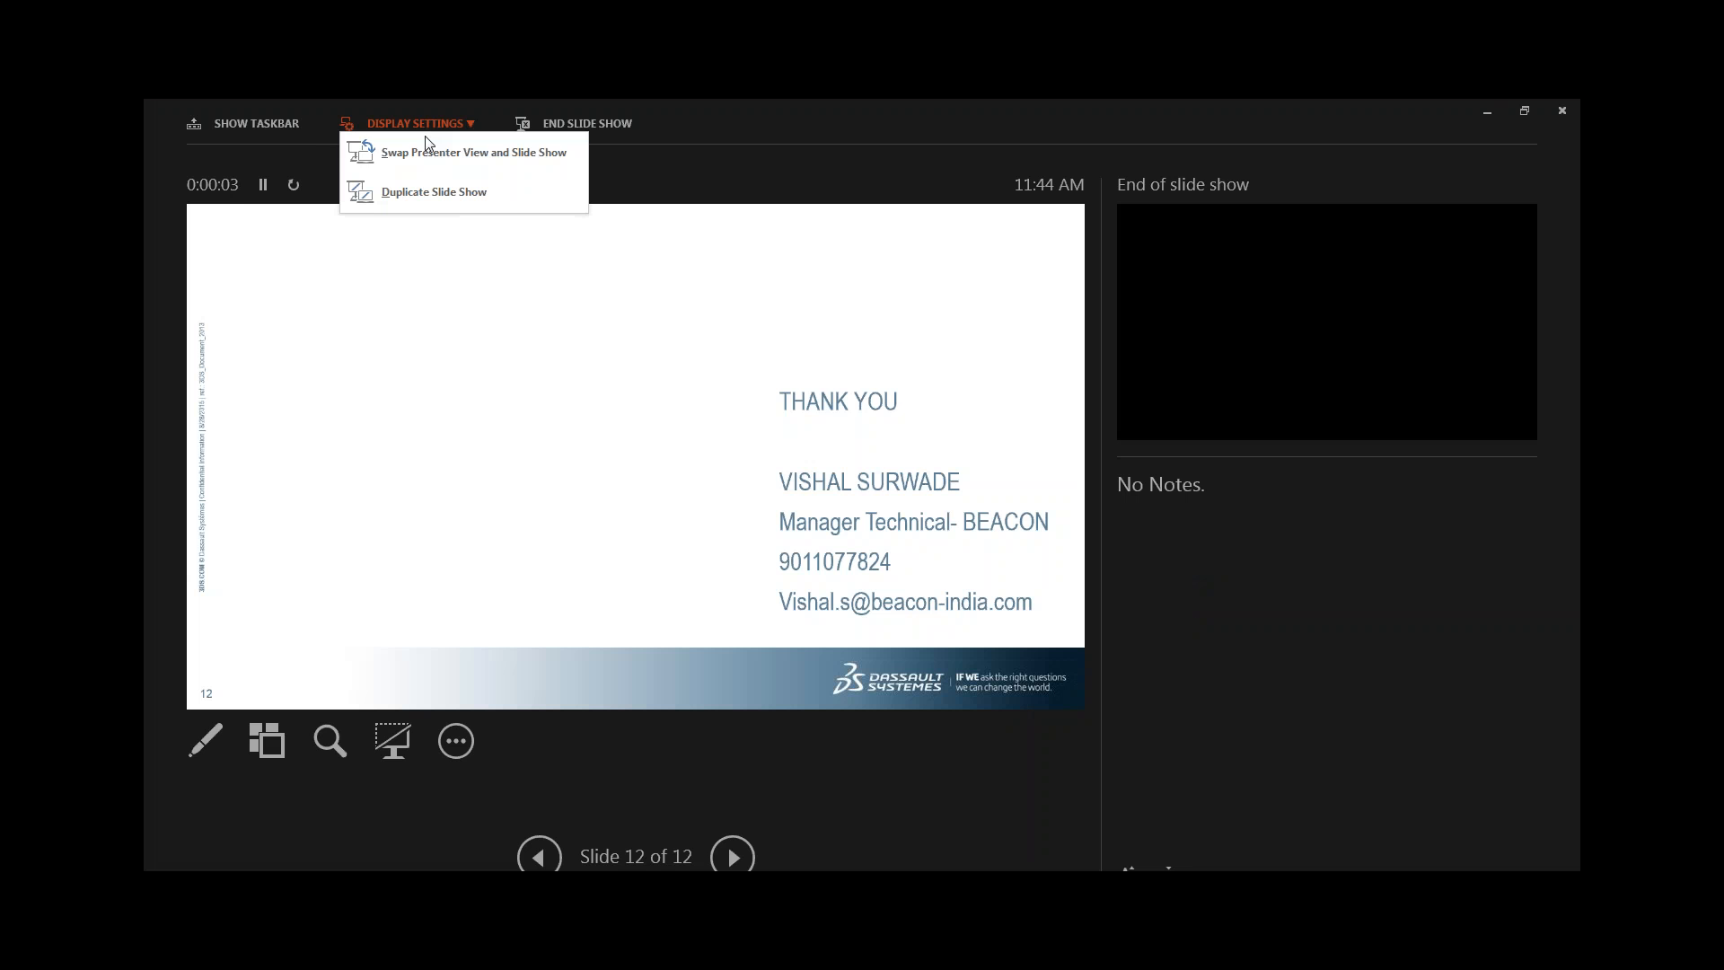
click(427, 152)
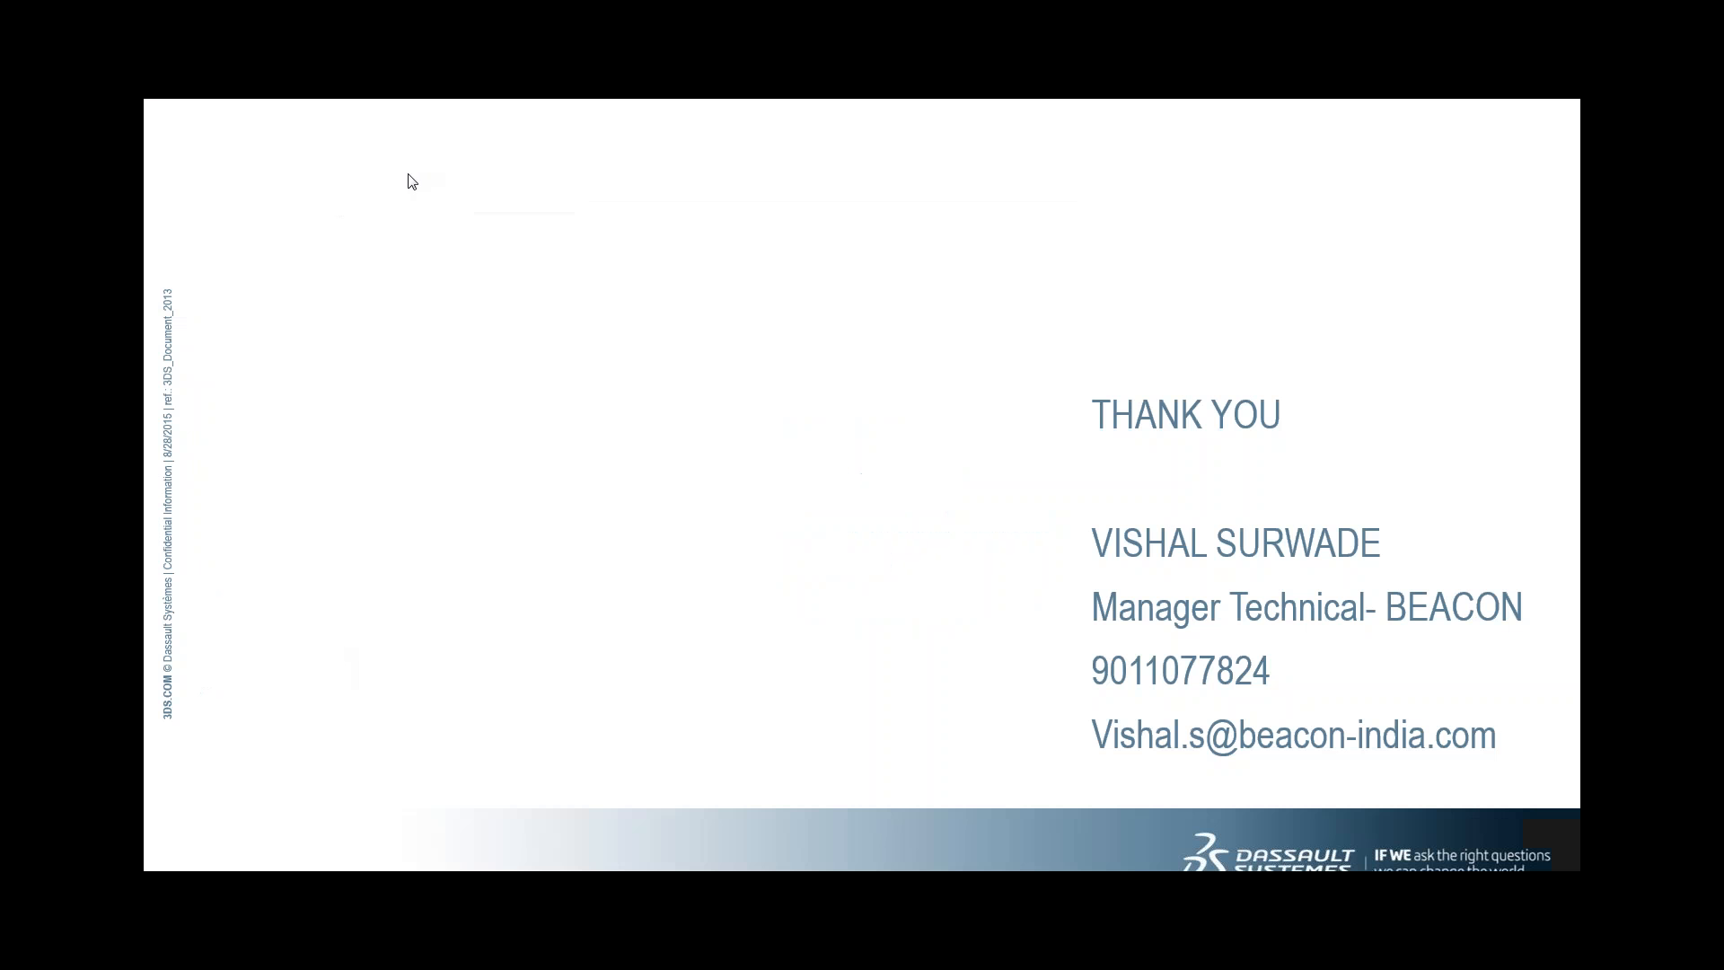